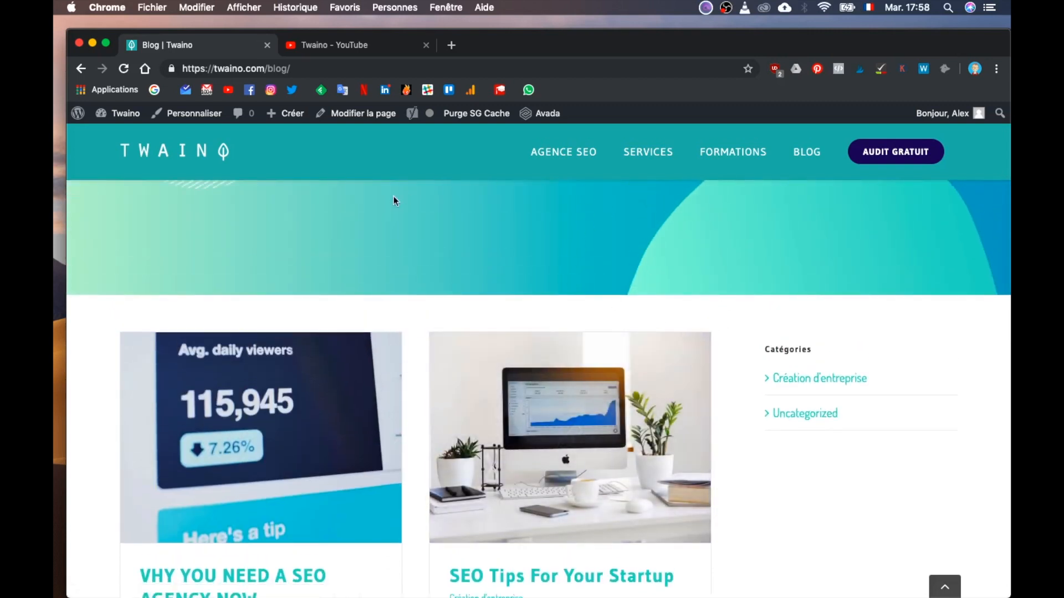
Start a new article for the Twaino blog.
scroll(393, 201, up, 5)
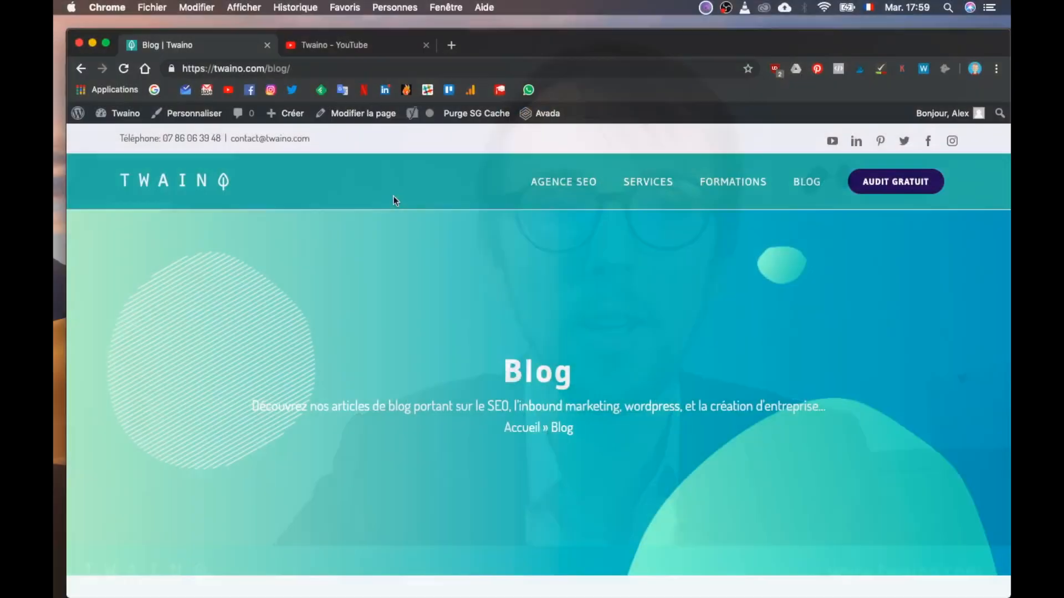
scroll(285, 341, down, 7)
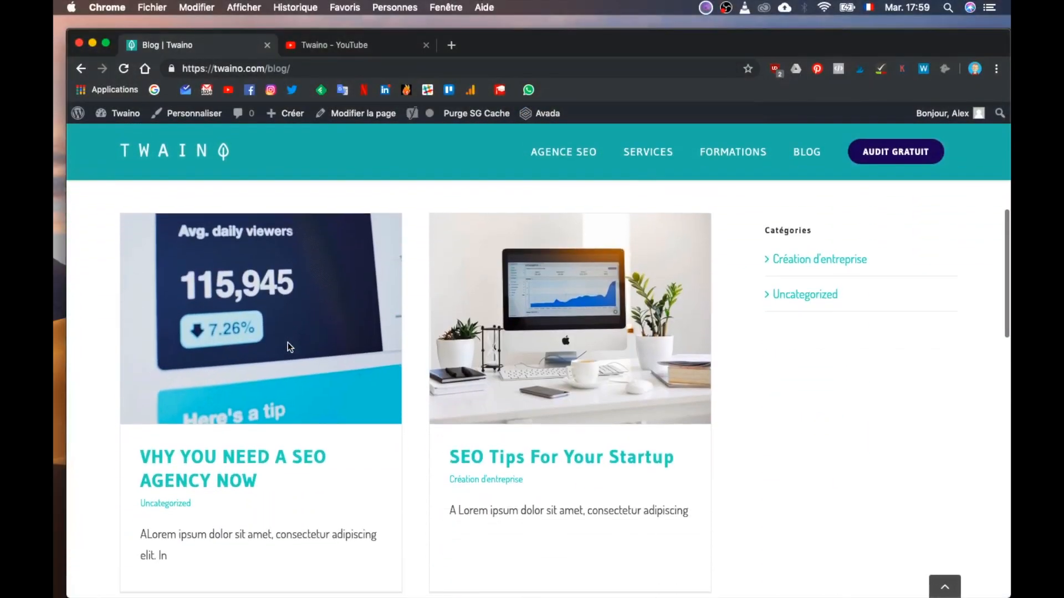
scroll(587, 255, down, 5)
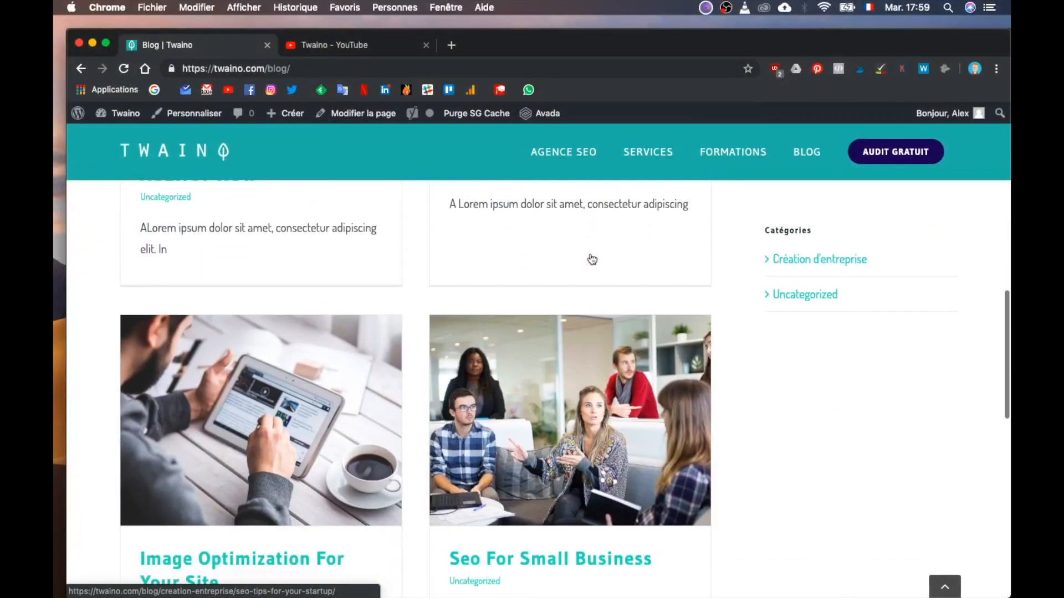
scroll(592, 259, down, 10)
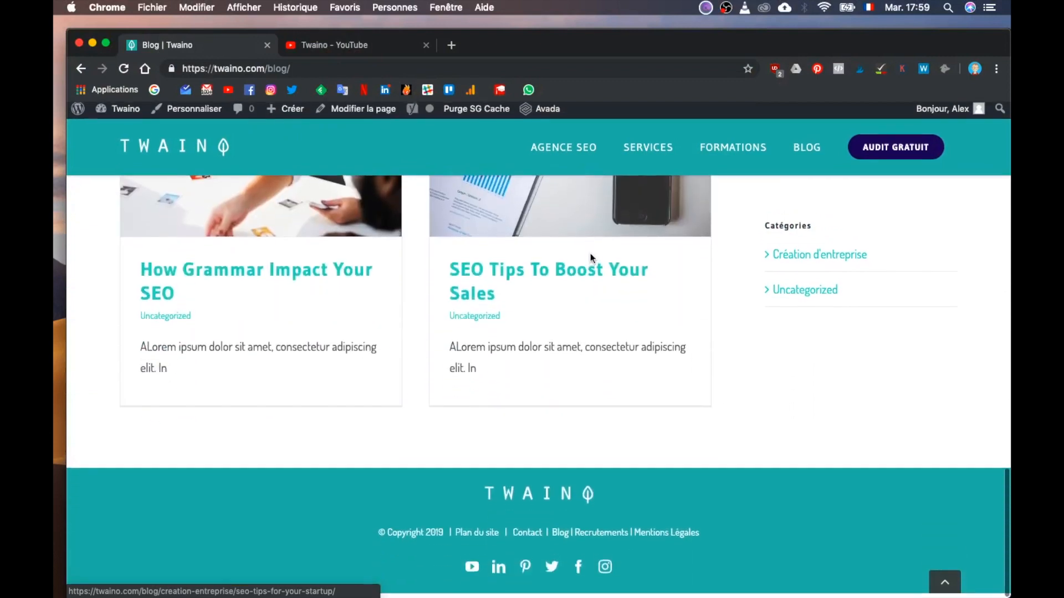
scroll(590, 254, up, 20)
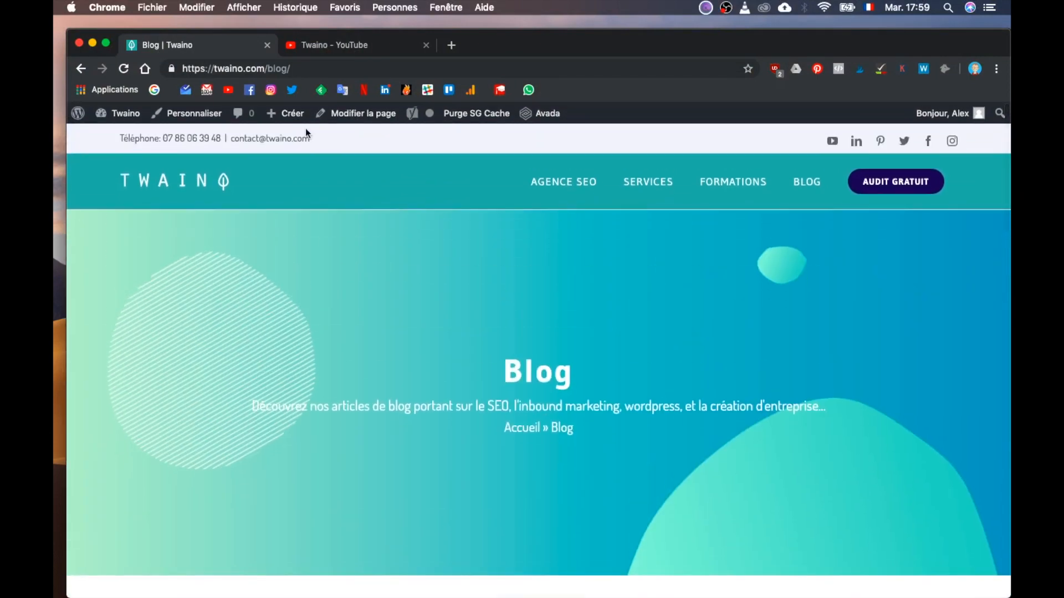
mouse_move(284, 114)
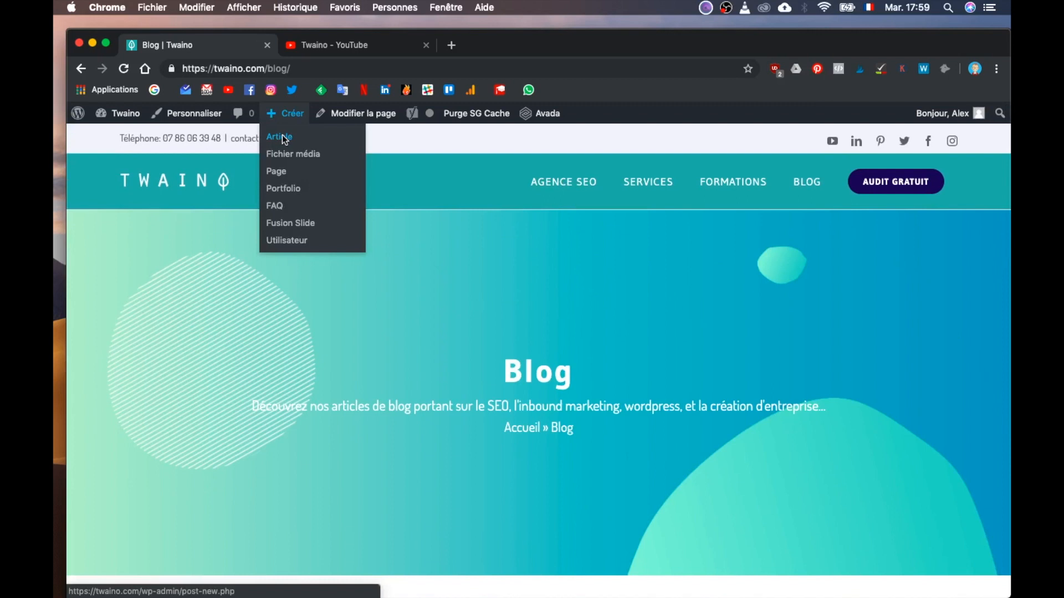
click(287, 142)
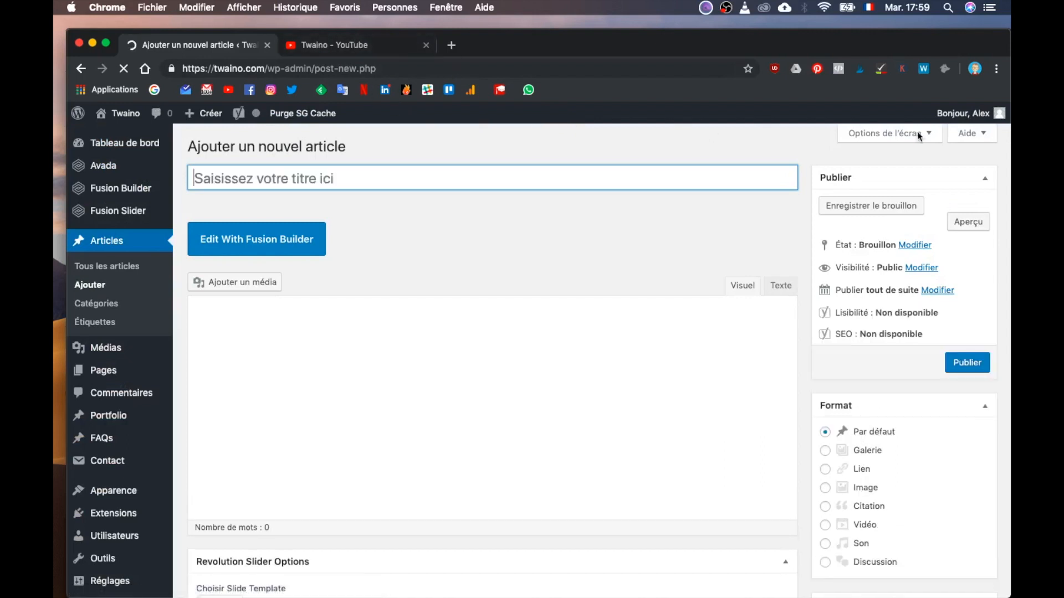
Title the new article "5 étapes pour créer un site web".
click(342, 48)
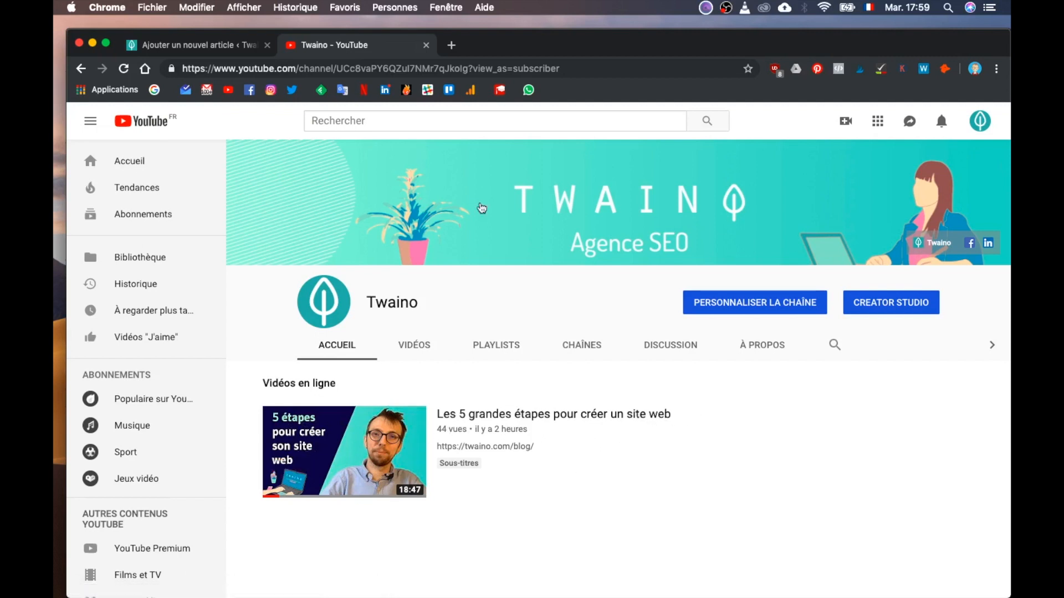
click(200, 42)
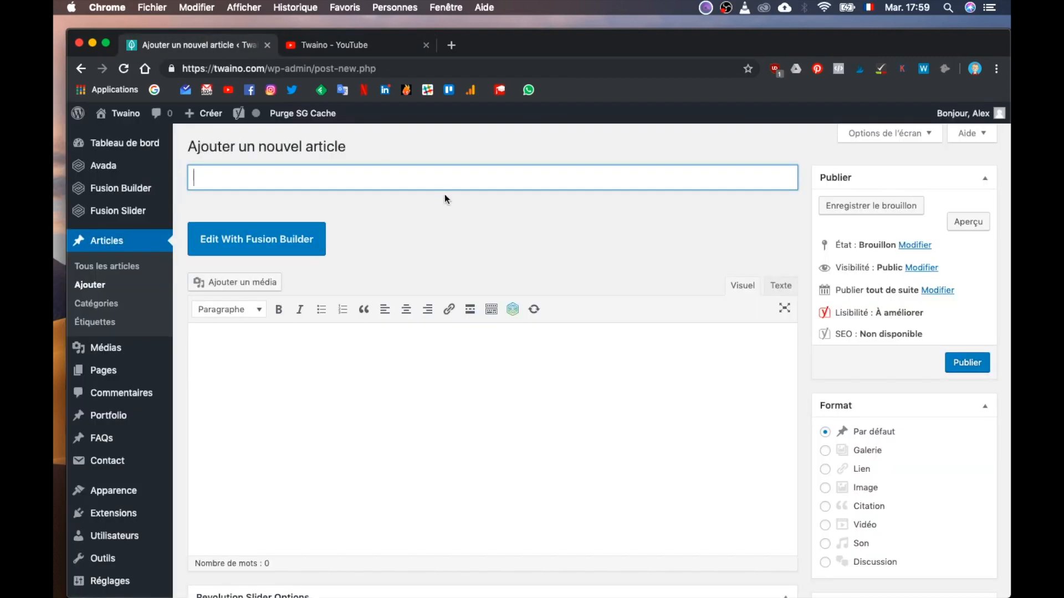
text(5 étapes pour créer un site web)
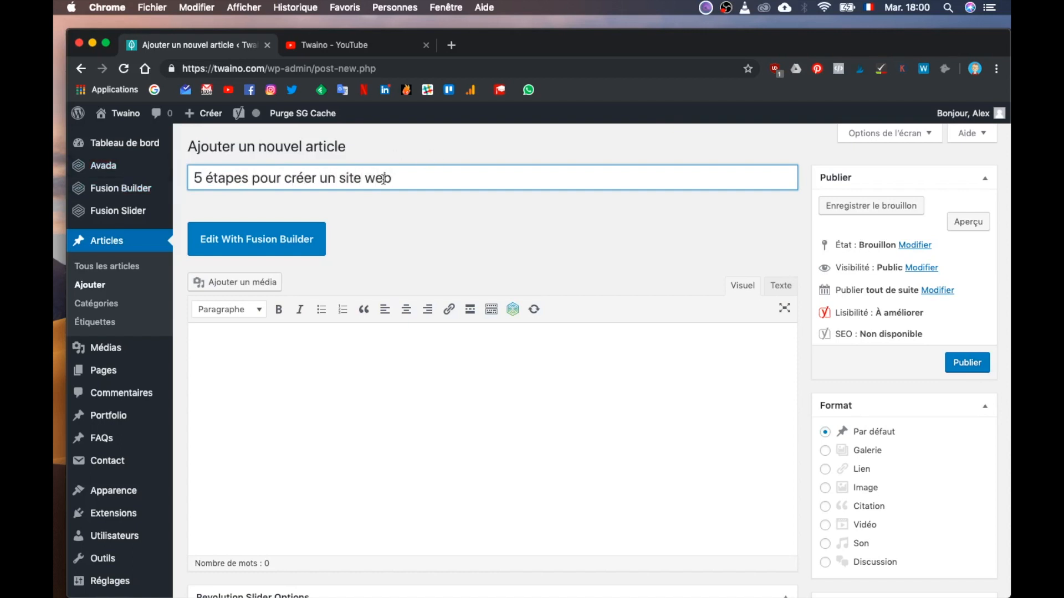
click(455, 247)
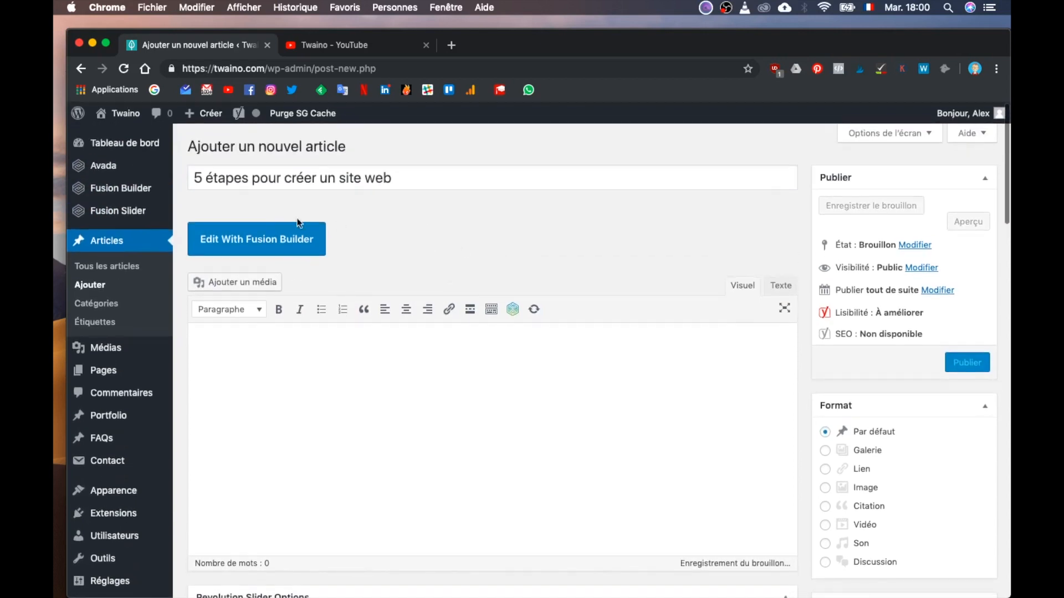
Switch the article to Fusion Builder editing and assign it to the Création Site Web category.
click(271, 245)
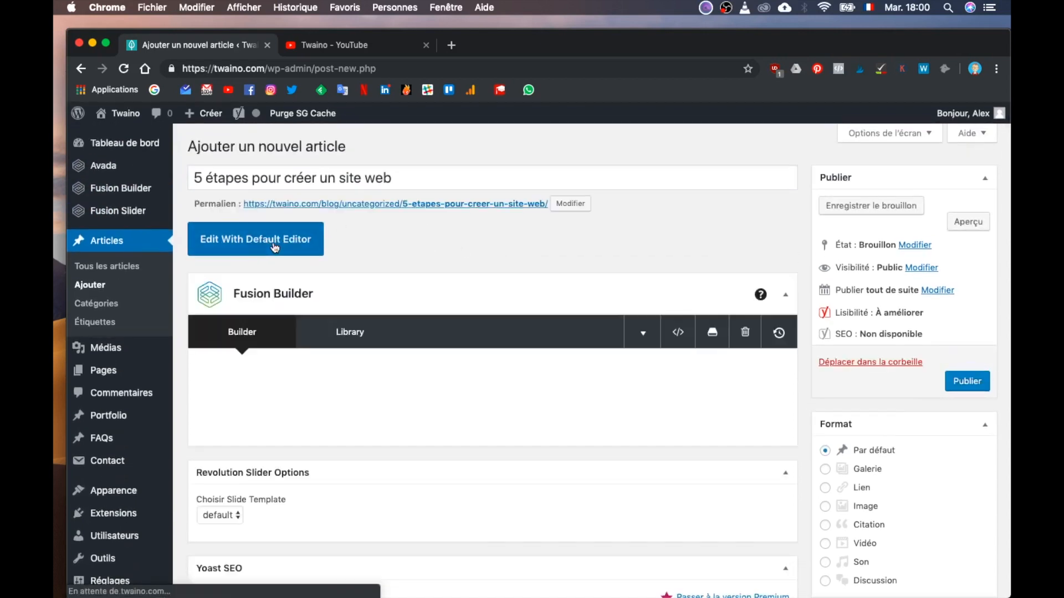
scroll(632, 277, down, 6)
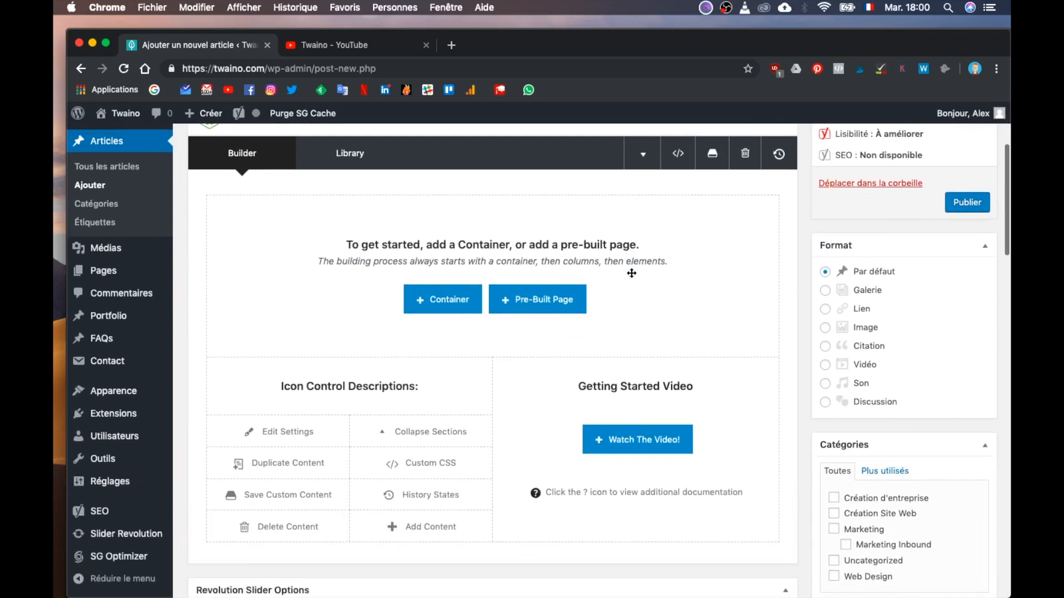
scroll(630, 272, down, 5)
scroll(630, 272, up, 8)
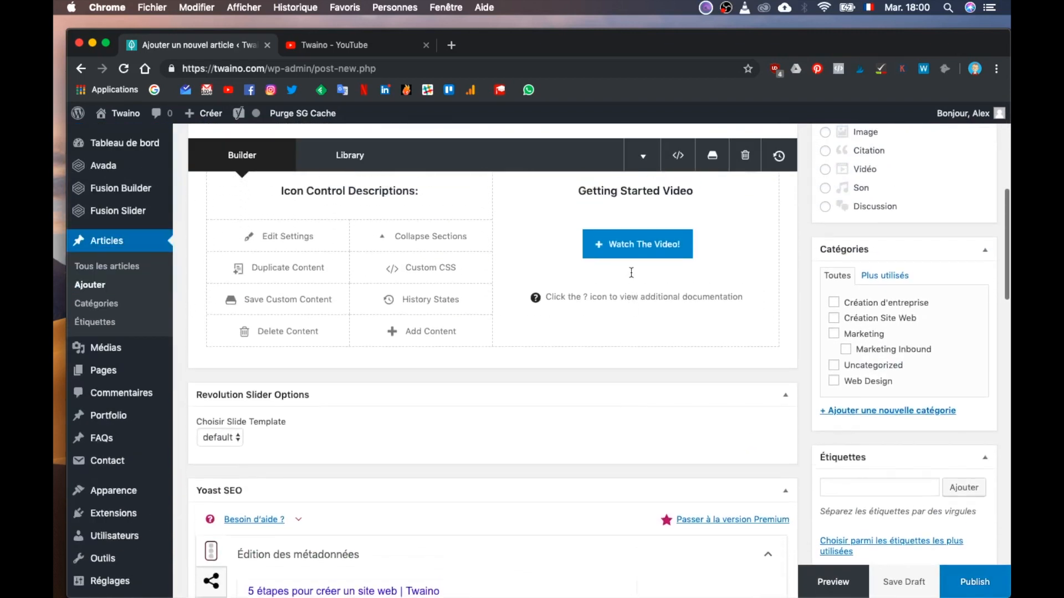
scroll(630, 272, up, 2)
scroll(631, 272, down, 3)
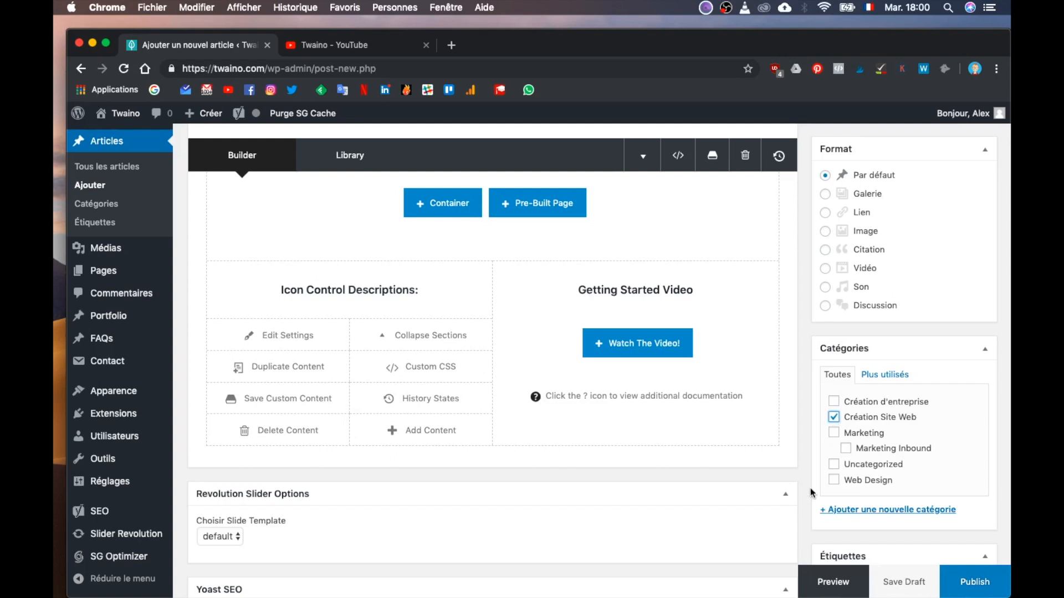
scroll(810, 487, down, 5)
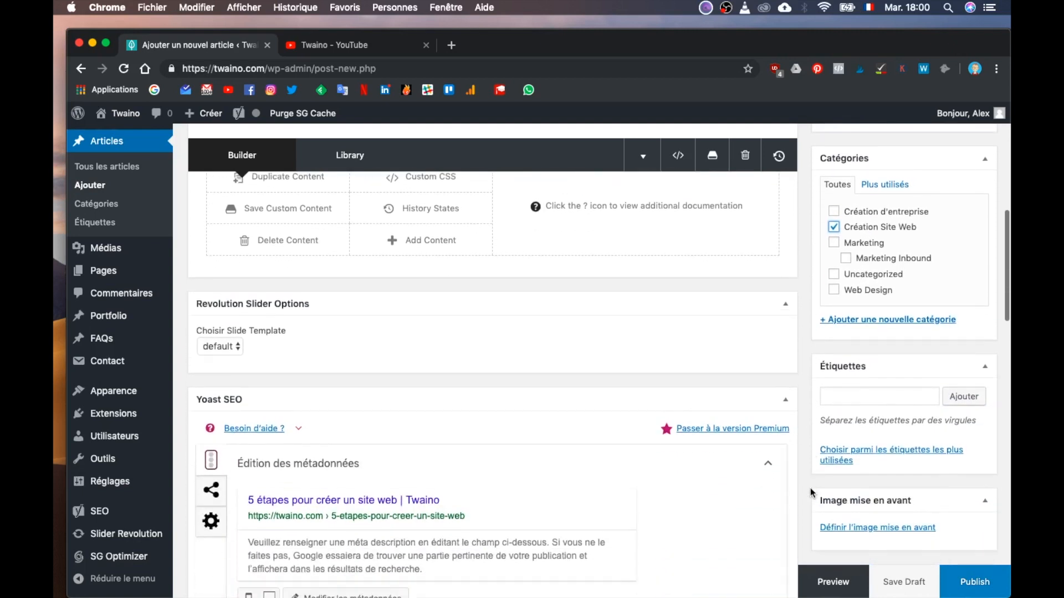
Confirm Public as the article's visibility and publish it.
scroll(810, 487, up, 10)
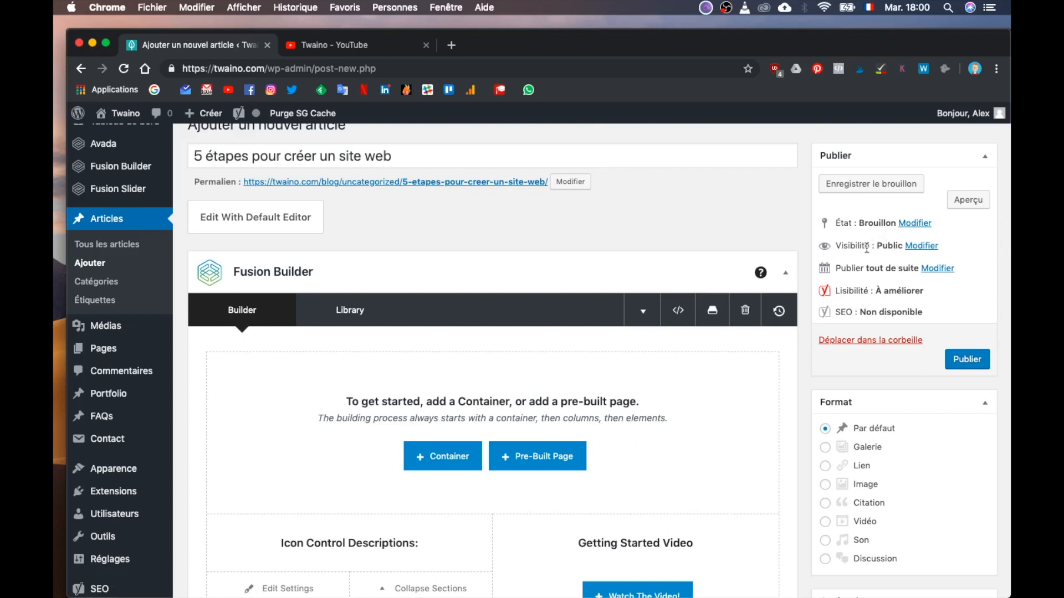
click(920, 246)
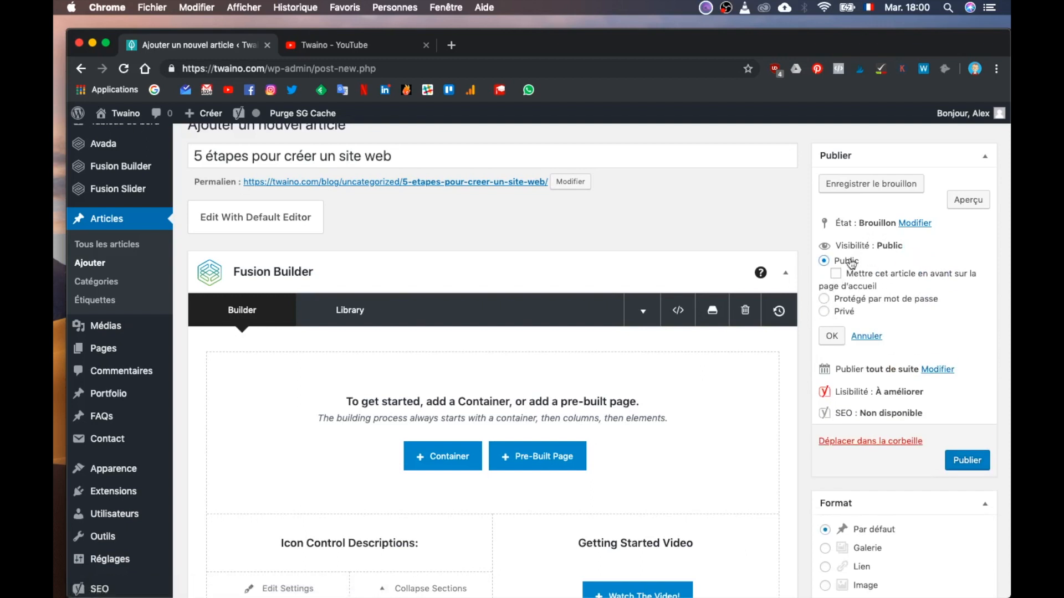
click(831, 337)
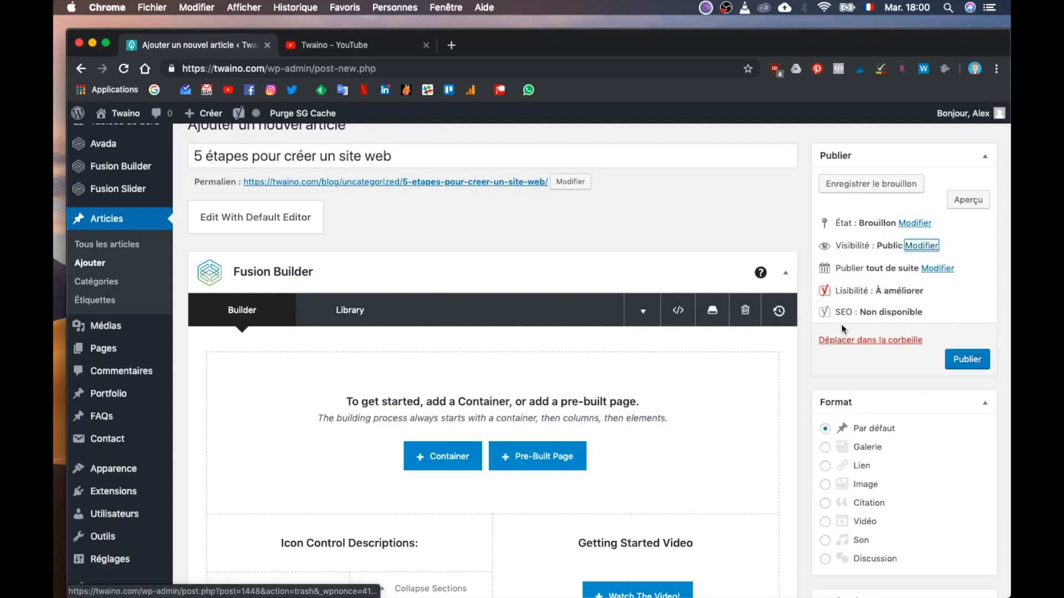
click(965, 360)
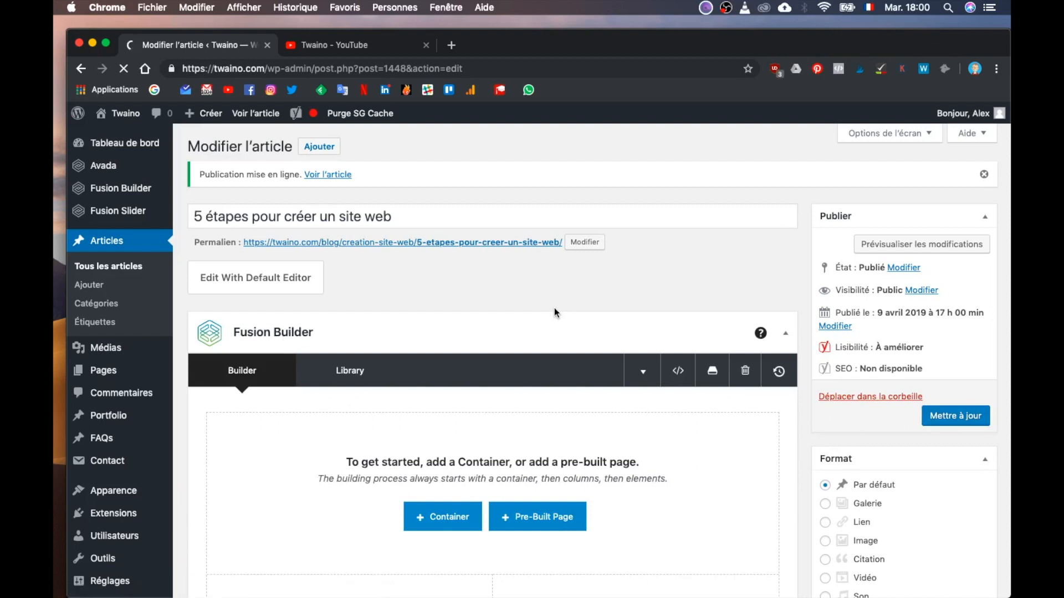
Load the saved Model 1 Blog Post template into the article, replacing all page content.
scroll(555, 305, down, 4)
scroll(556, 302, down, 3)
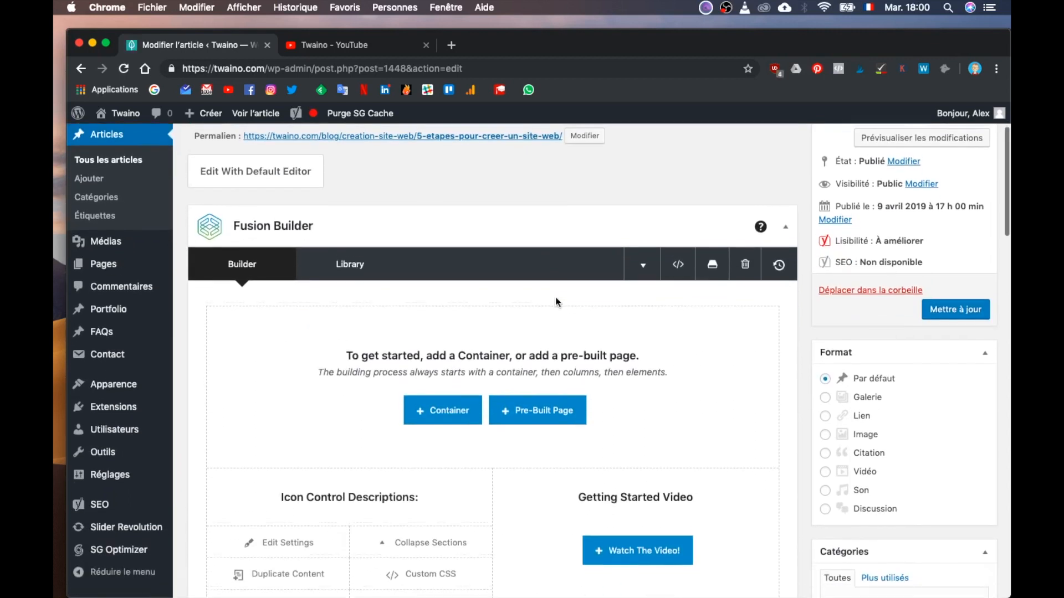
scroll(560, 302, up, 5)
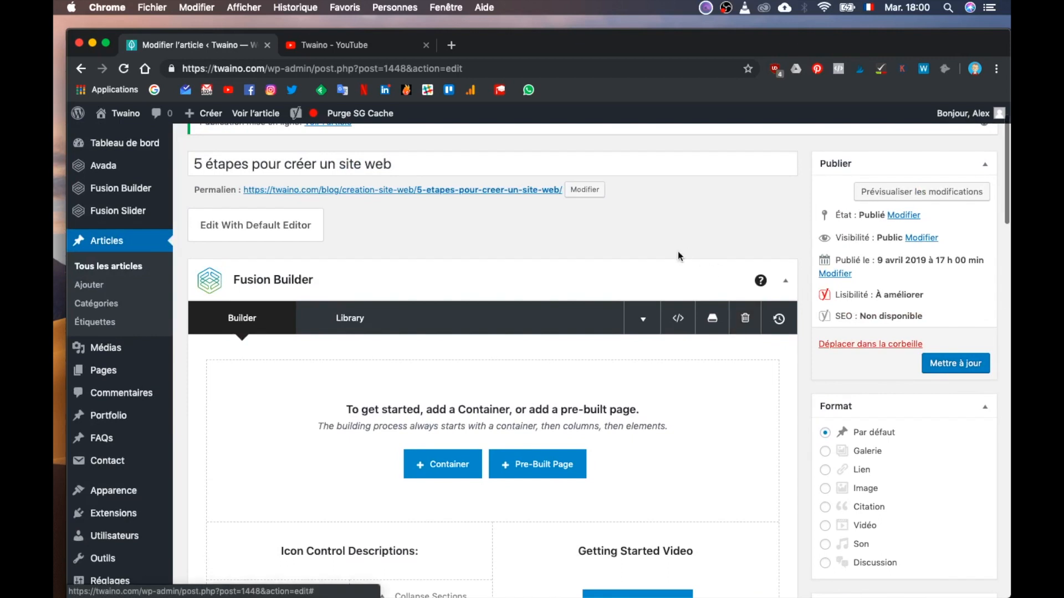
scroll(679, 257, down, 2)
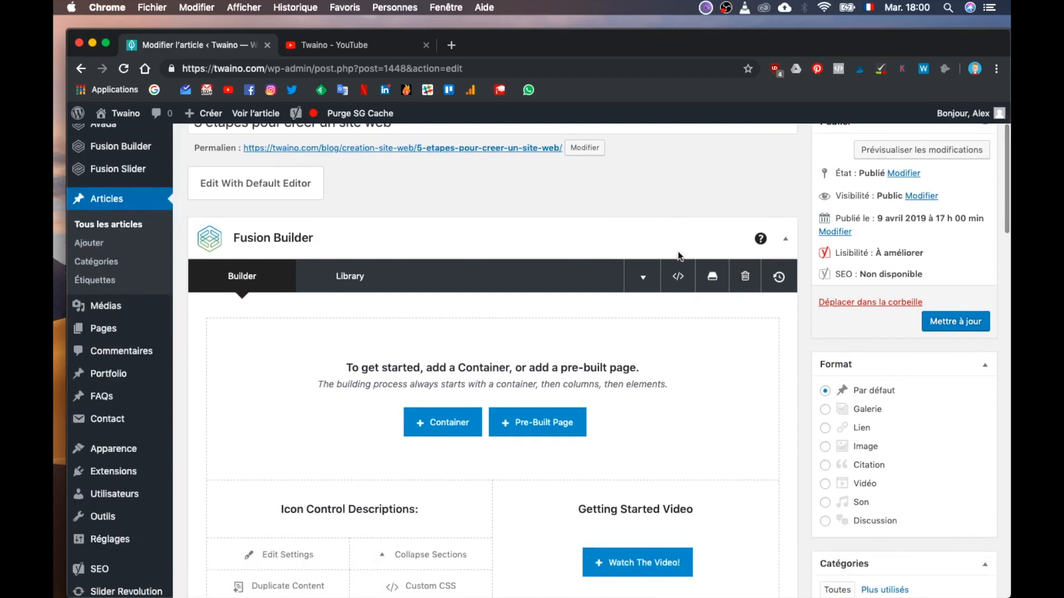
click(710, 279)
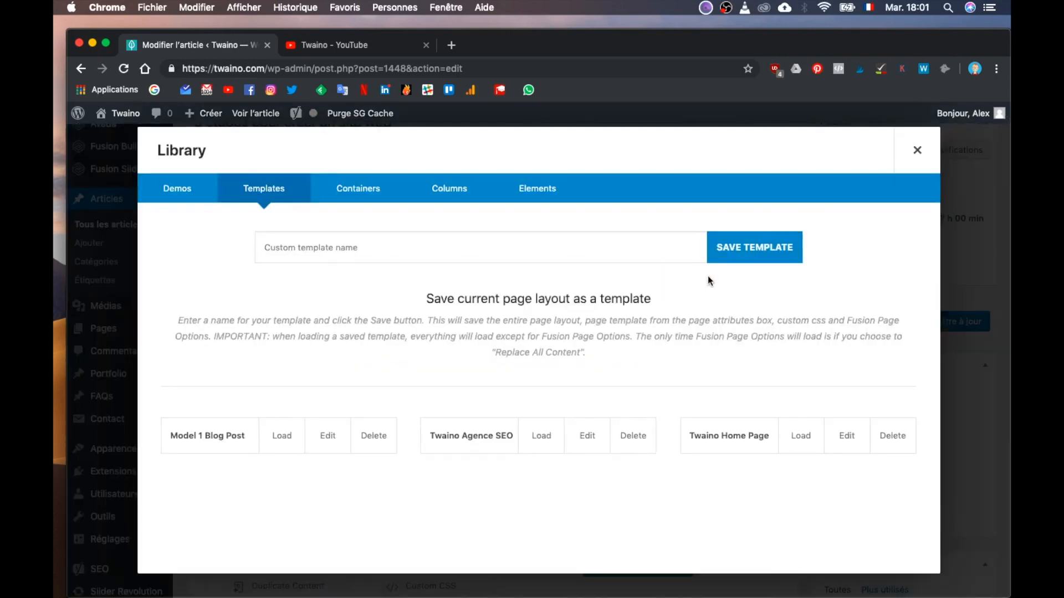
mouse_move(283, 448)
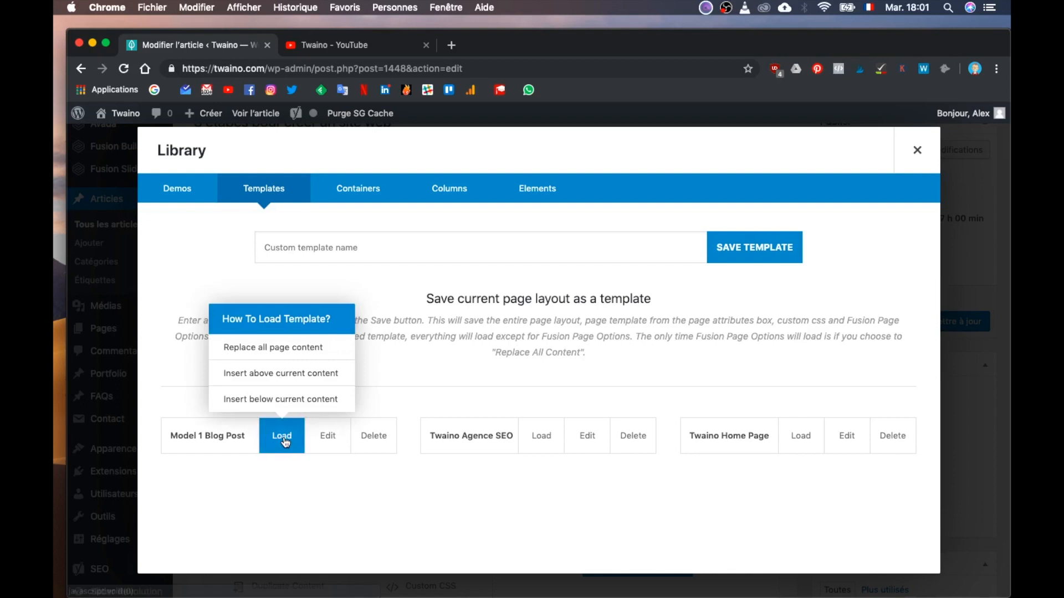
click(323, 349)
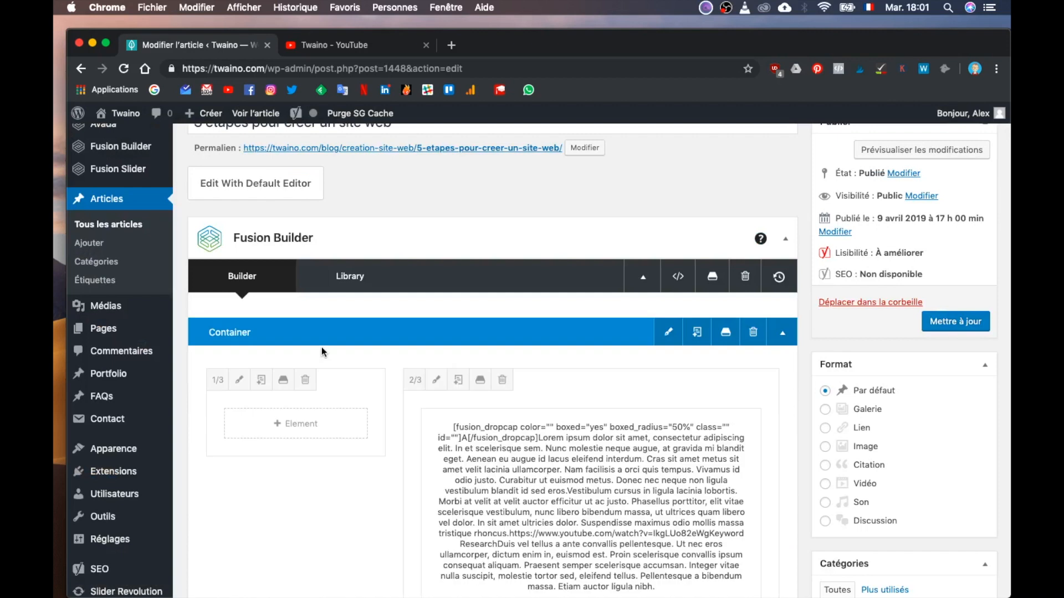
Preview the article and examine the loaded template's layout from the title banner through the body content.
scroll(451, 304, down, 5)
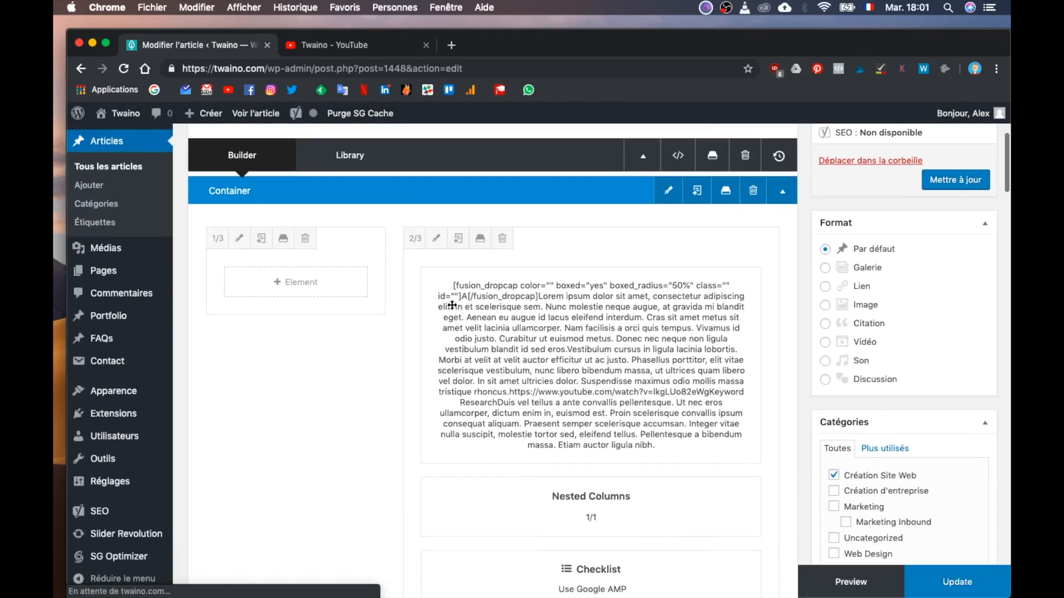
scroll(452, 305, down, 5)
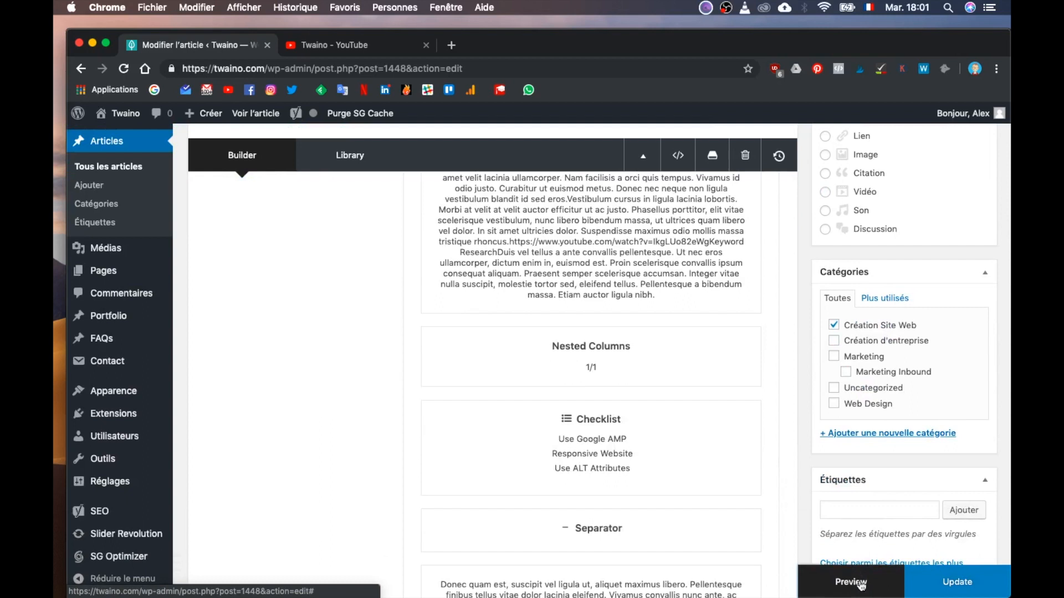
click(851, 583)
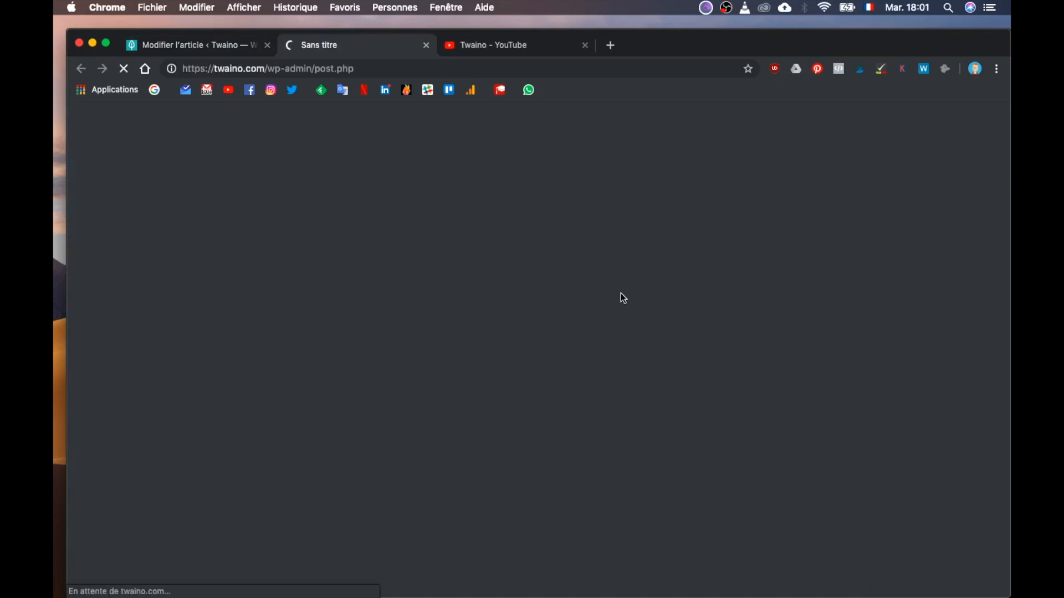
scroll(623, 299, down, 10)
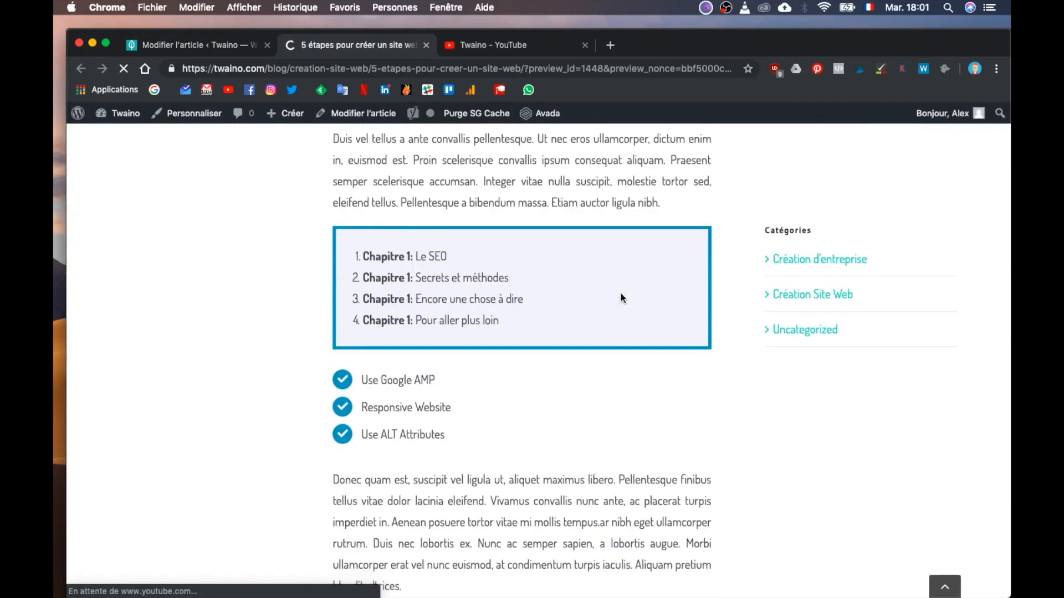
scroll(621, 297, down, 10)
scroll(620, 293, up, 20)
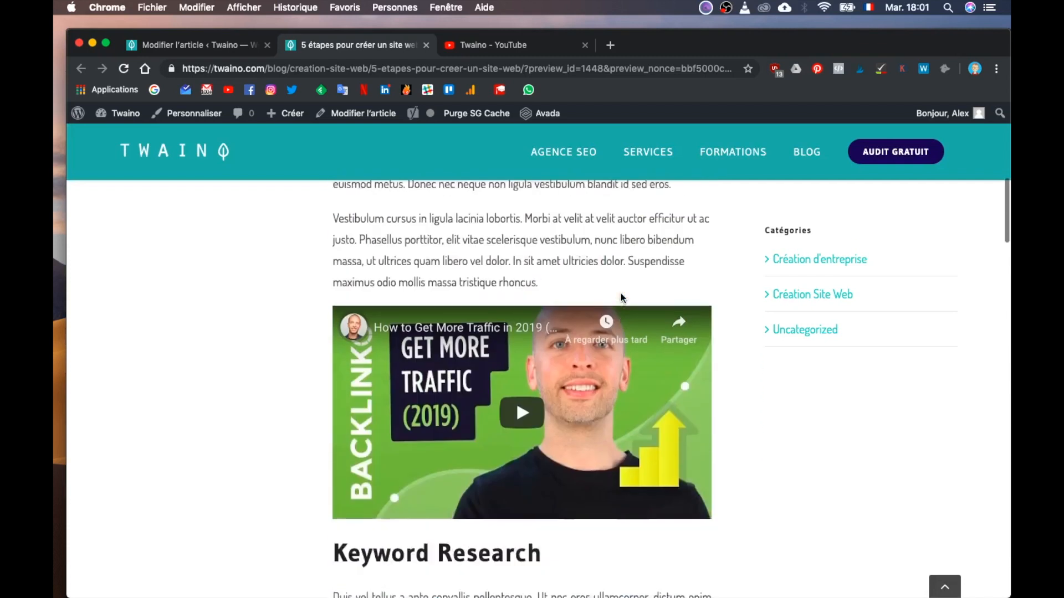
scroll(620, 298, up, 8)
scroll(620, 293, down, 2)
scroll(621, 293, up, 3)
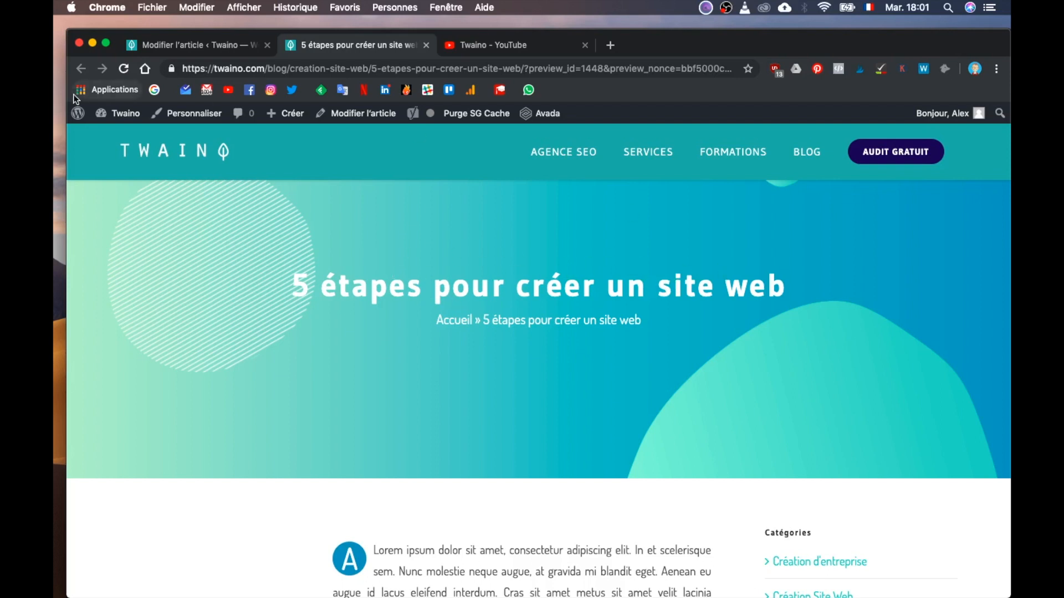
Update the article with the loaded template and preview the changes again.
click(180, 43)
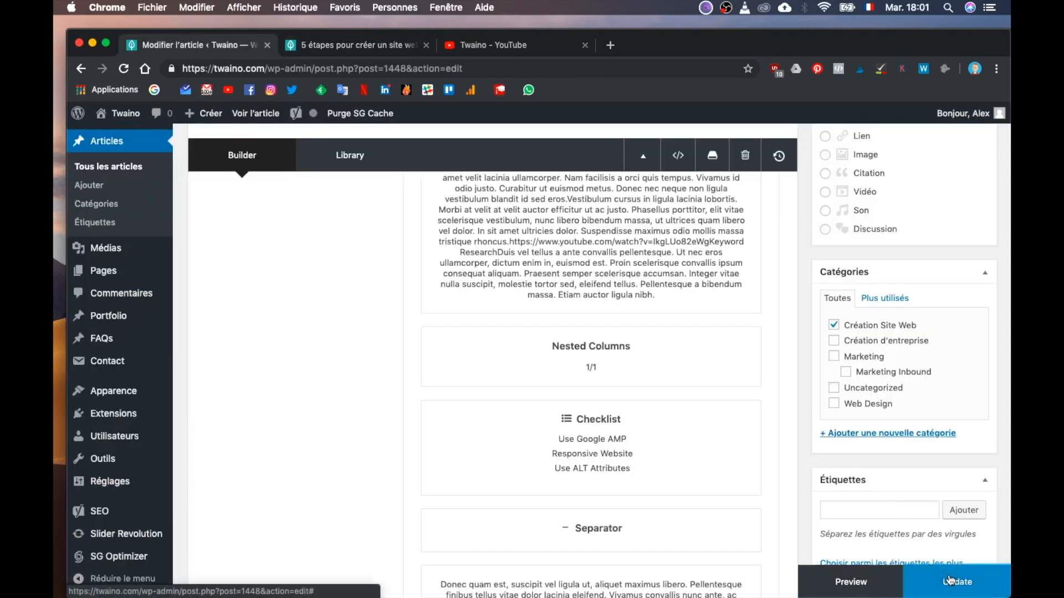
click(948, 583)
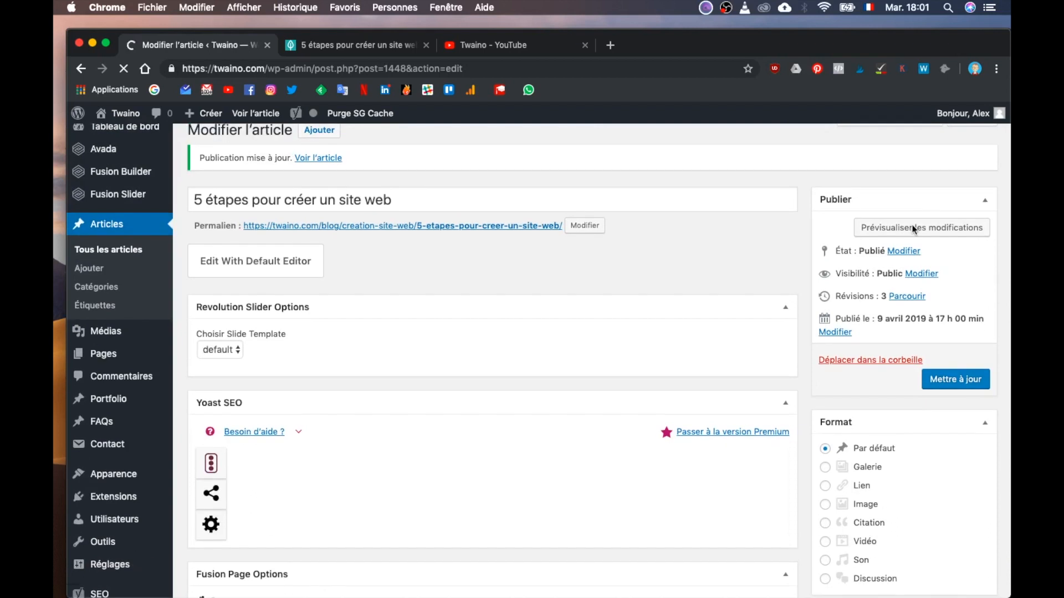
click(916, 228)
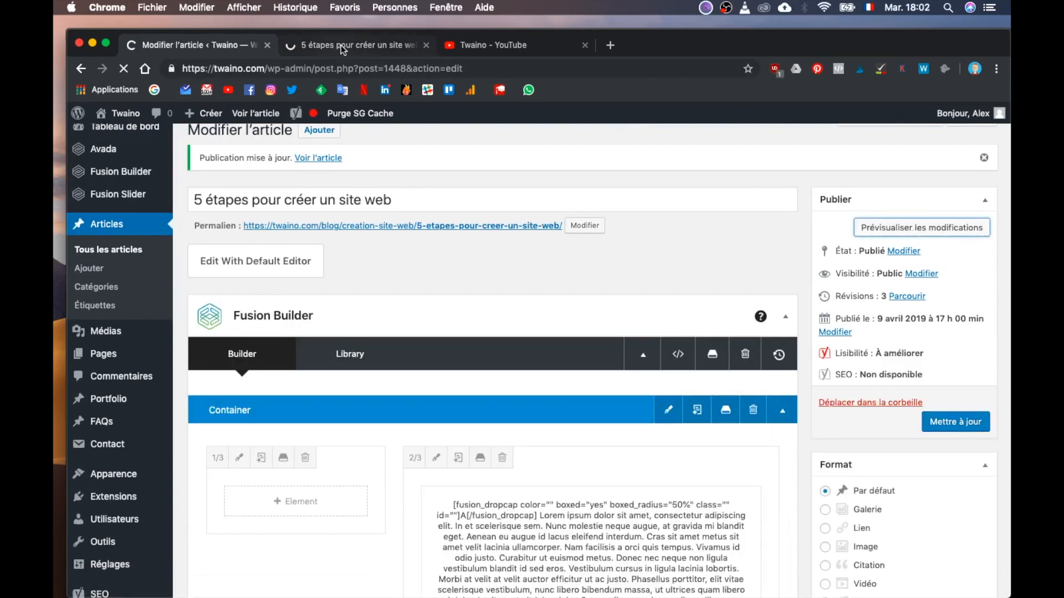
Examine the refreshed article preview from the title banner through the video, chapter list, checklist and Google Analytics section.
click(340, 46)
scroll(147, 207, down, 3)
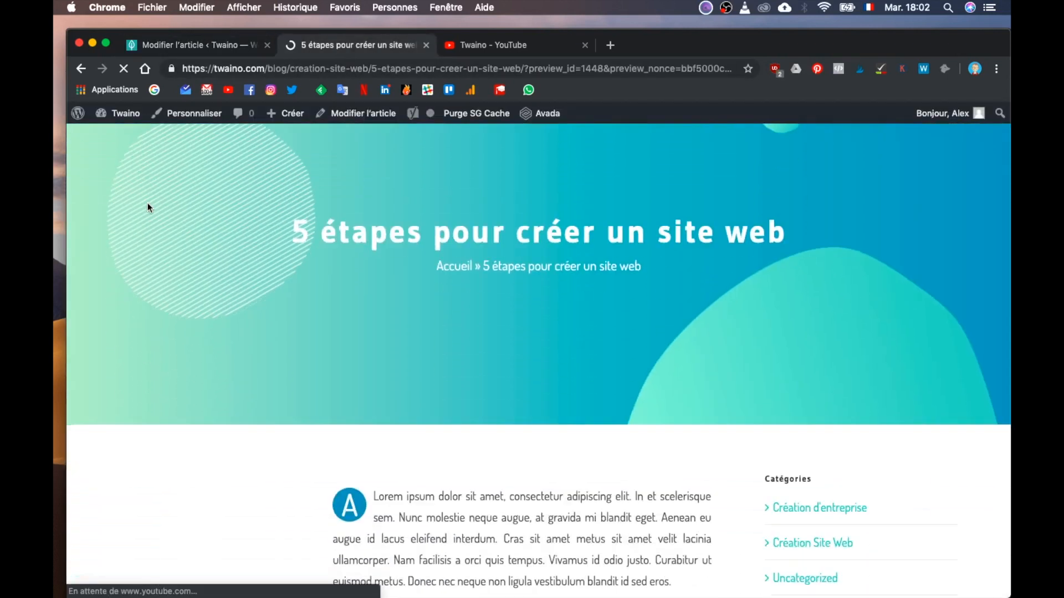
scroll(147, 207, down, 3)
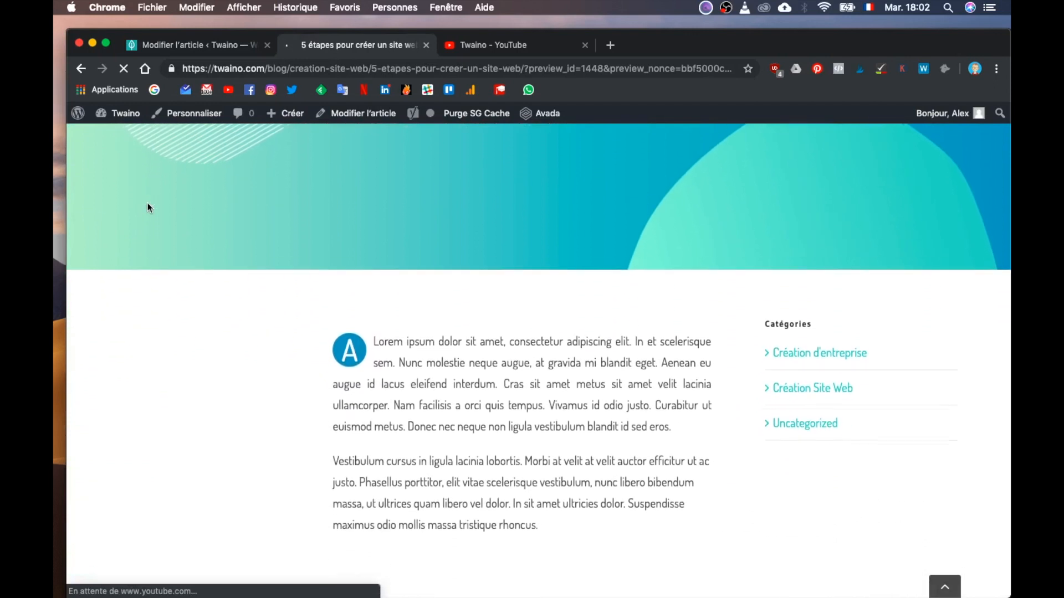
scroll(147, 207, up, 1)
scroll(147, 207, down, 1)
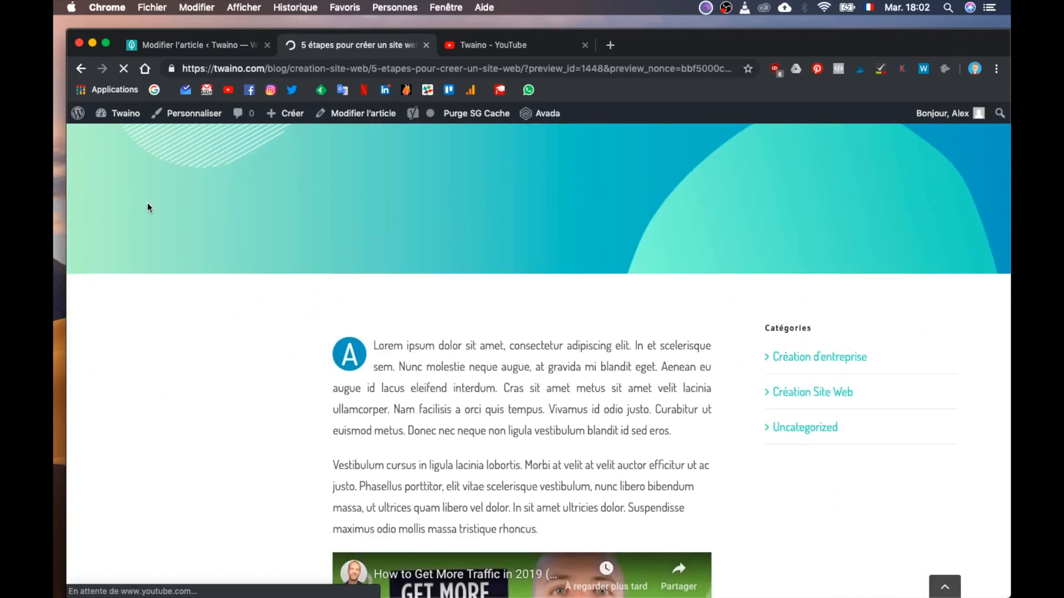
scroll(148, 207, down, 10)
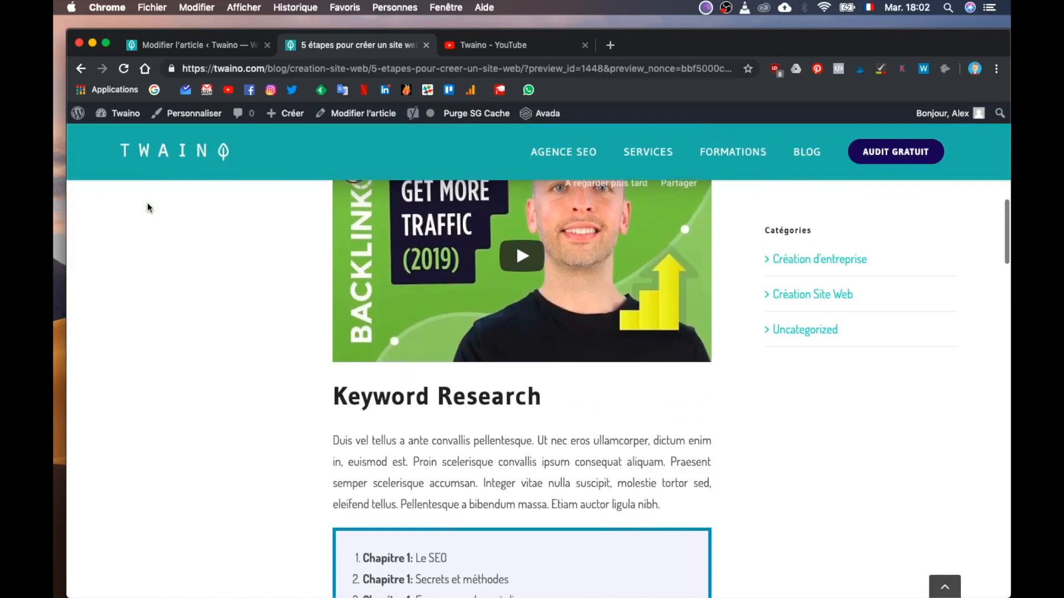
scroll(147, 207, down, 2)
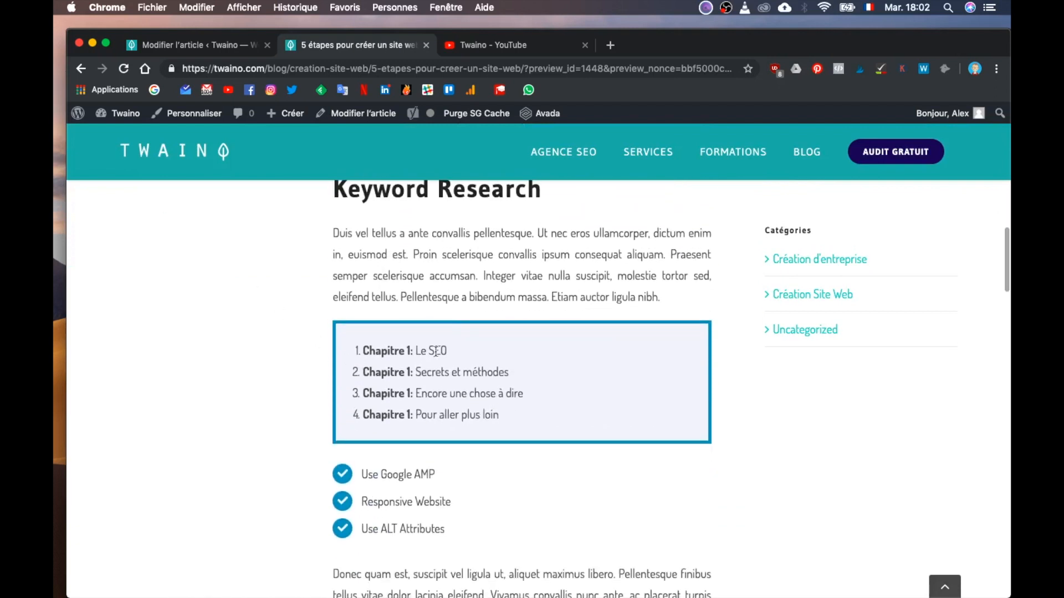
scroll(421, 304, down, 8)
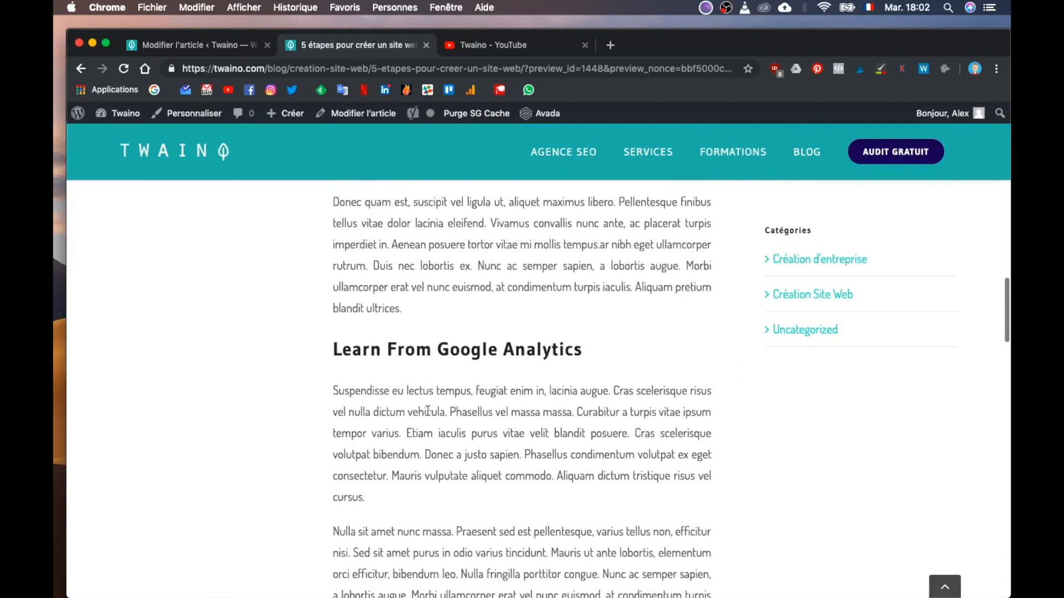
scroll(427, 409, up, 15)
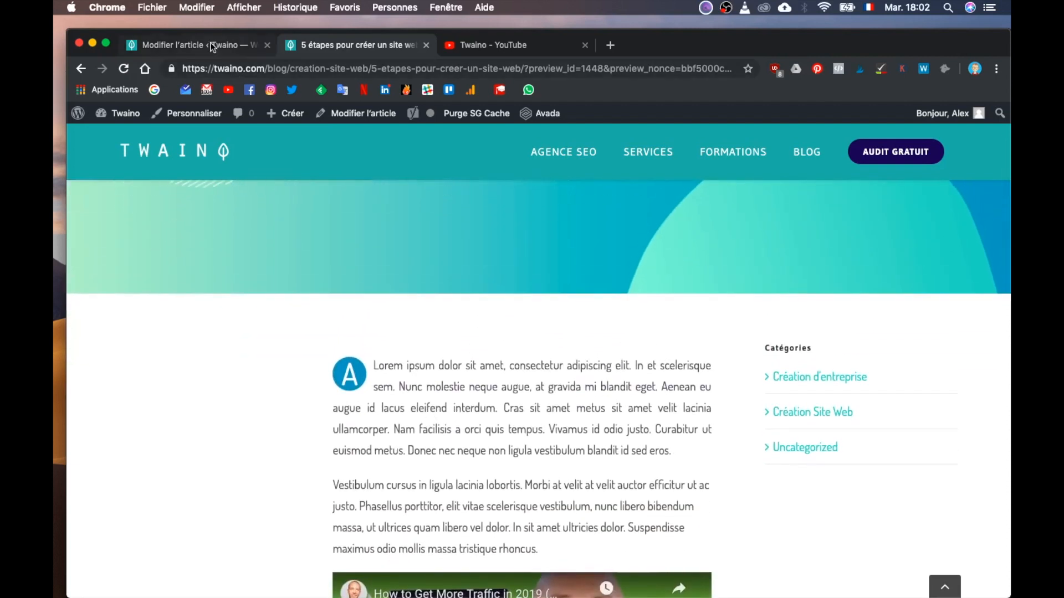
Return to the article editor and review the template's text blocks, nested columns, checklist and separator in Fusion Builder.
click(212, 47)
scroll(566, 271, down, 5)
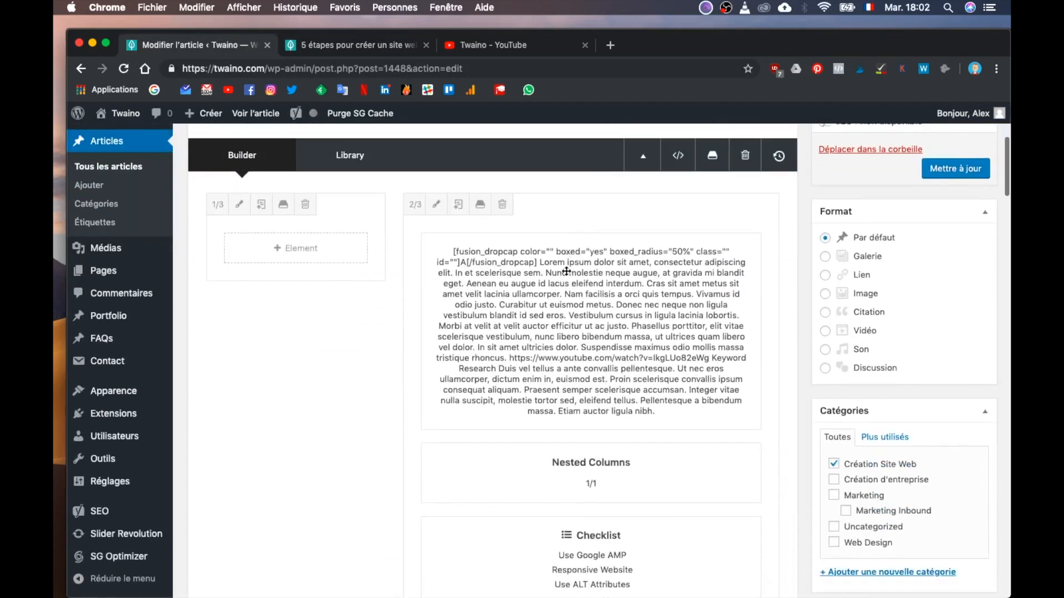
scroll(567, 271, down, 5)
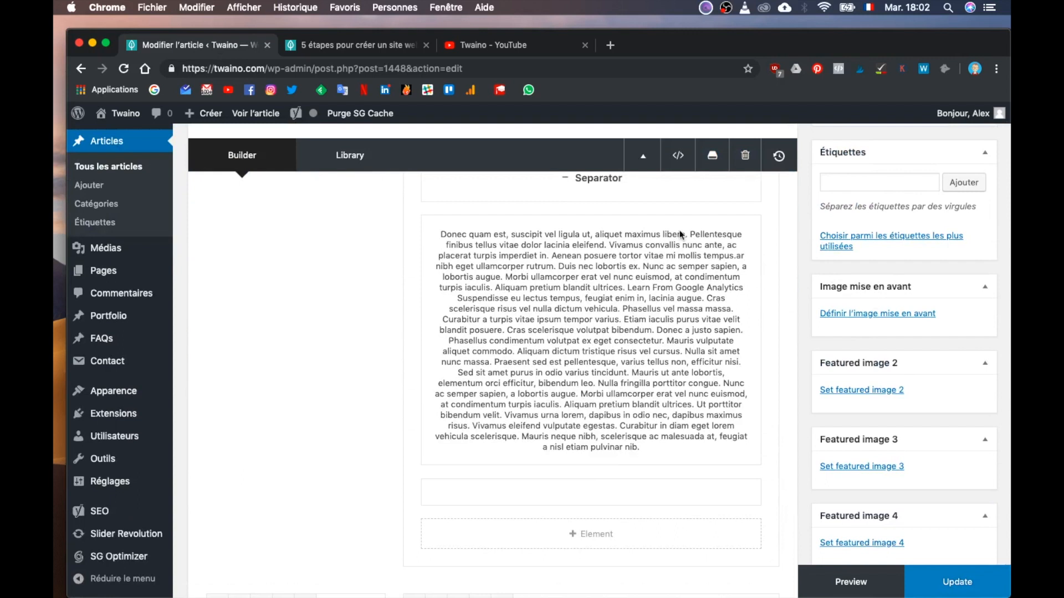
Open the site's blog page in a new tab from the article preview and check the new article's card.
click(364, 53)
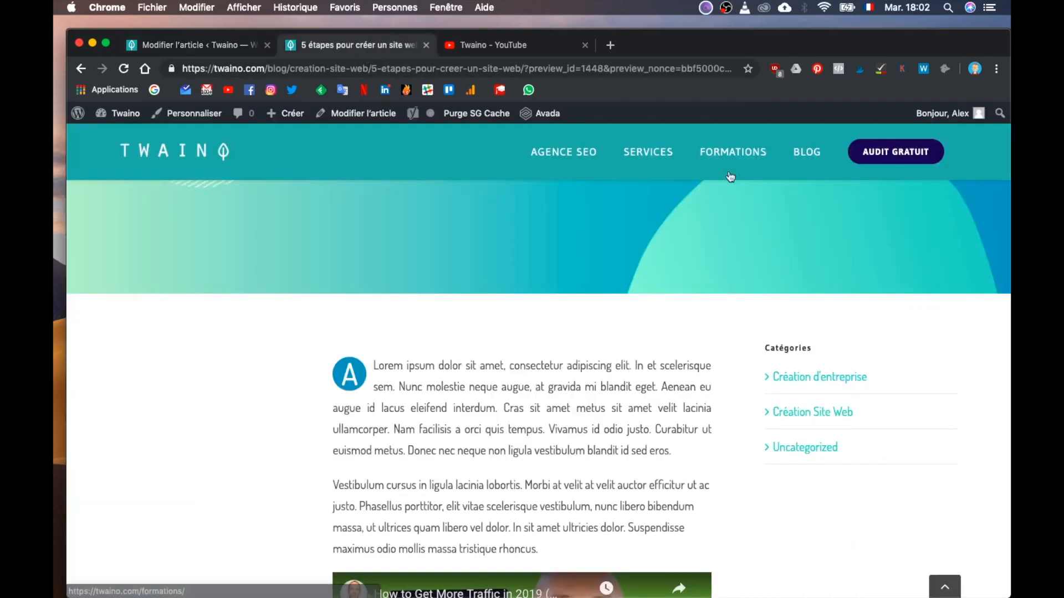
super+click(805, 153)
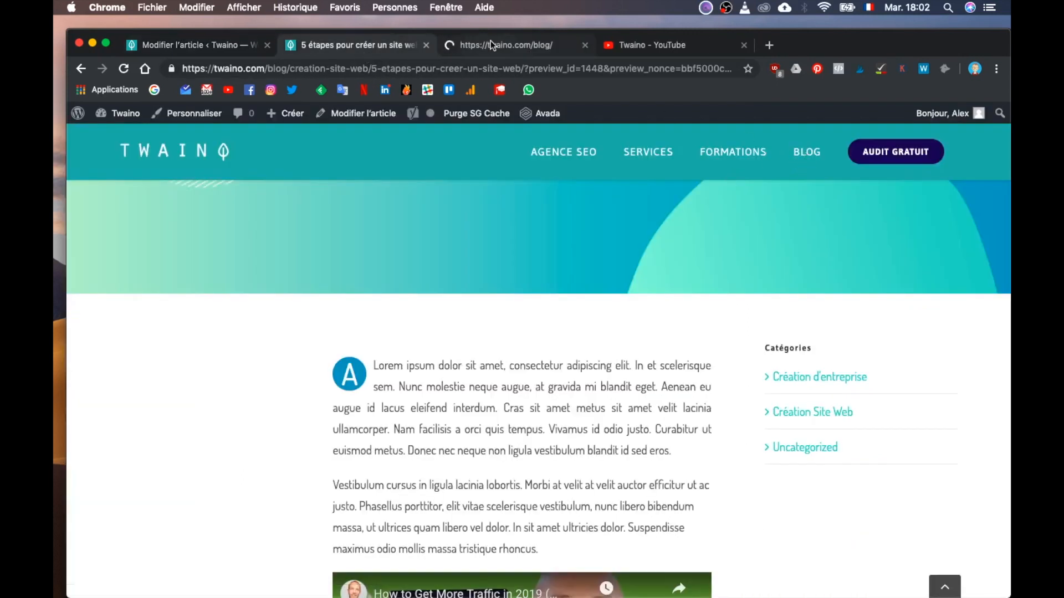
click(490, 43)
scroll(412, 372, down, 5)
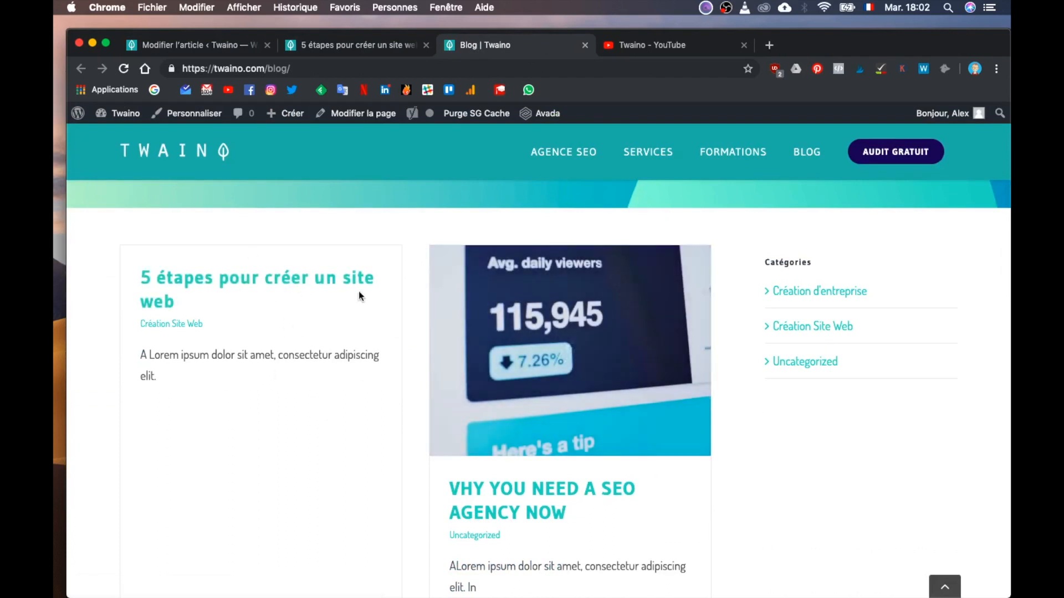
Open the article's featured image selection and view 5-grandes-etapes-pour-creer-un-site-web.png from the desktop.
click(202, 44)
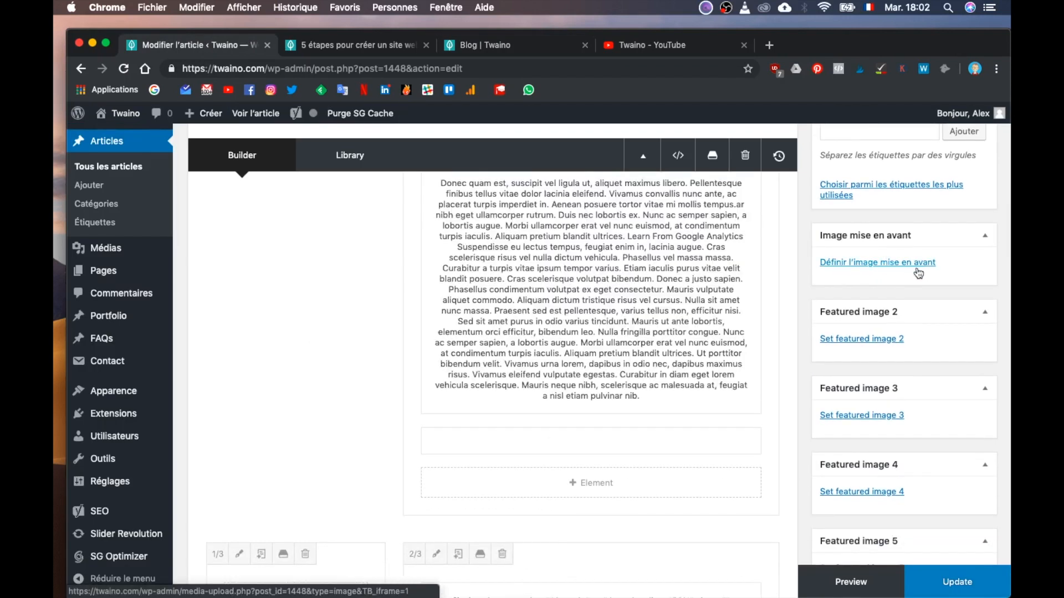
click(918, 272)
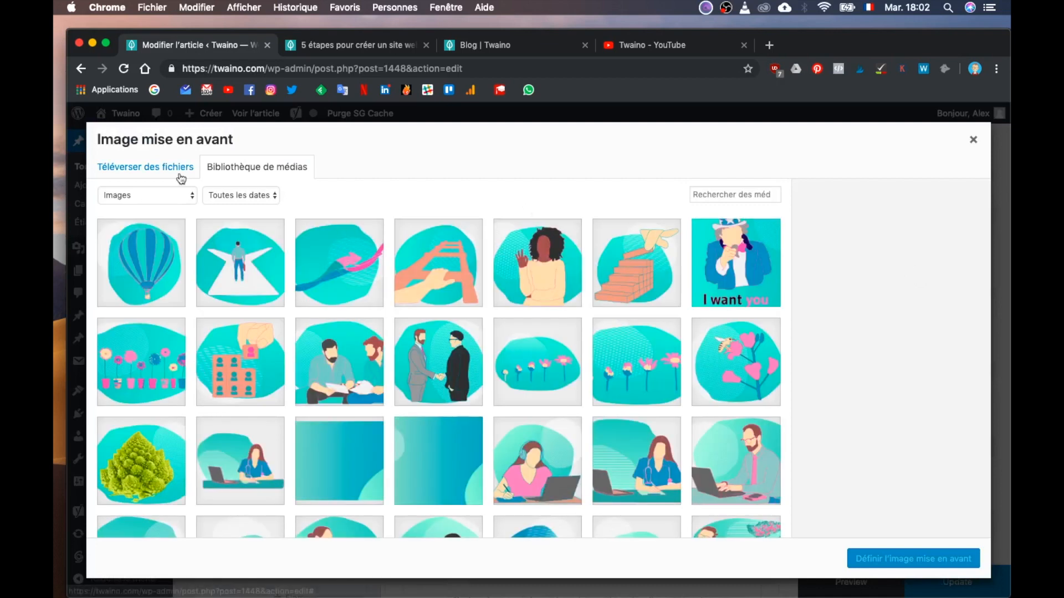
key(F11)
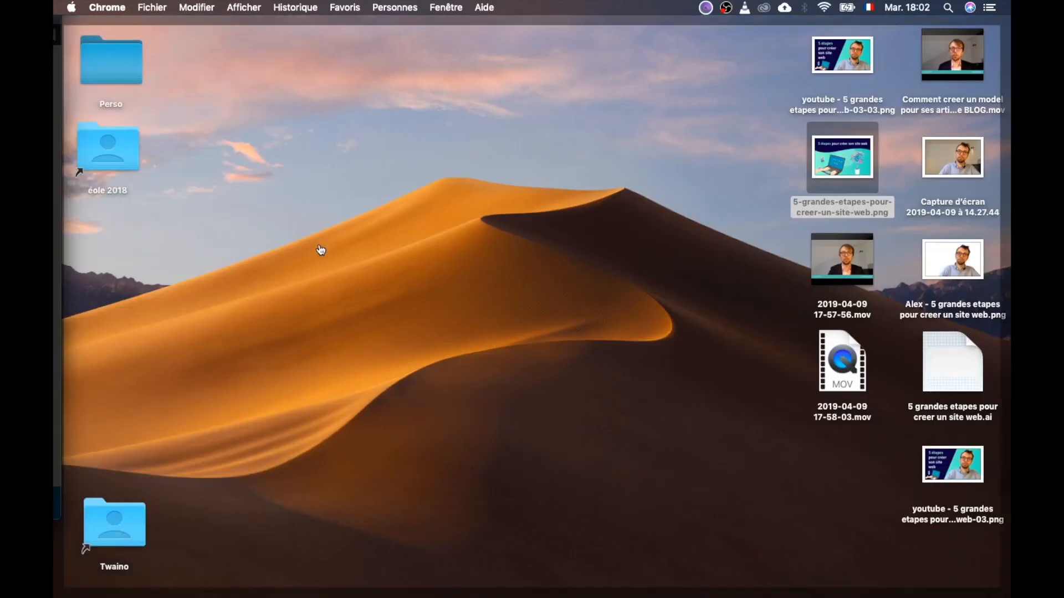
click(861, 167)
key(space)
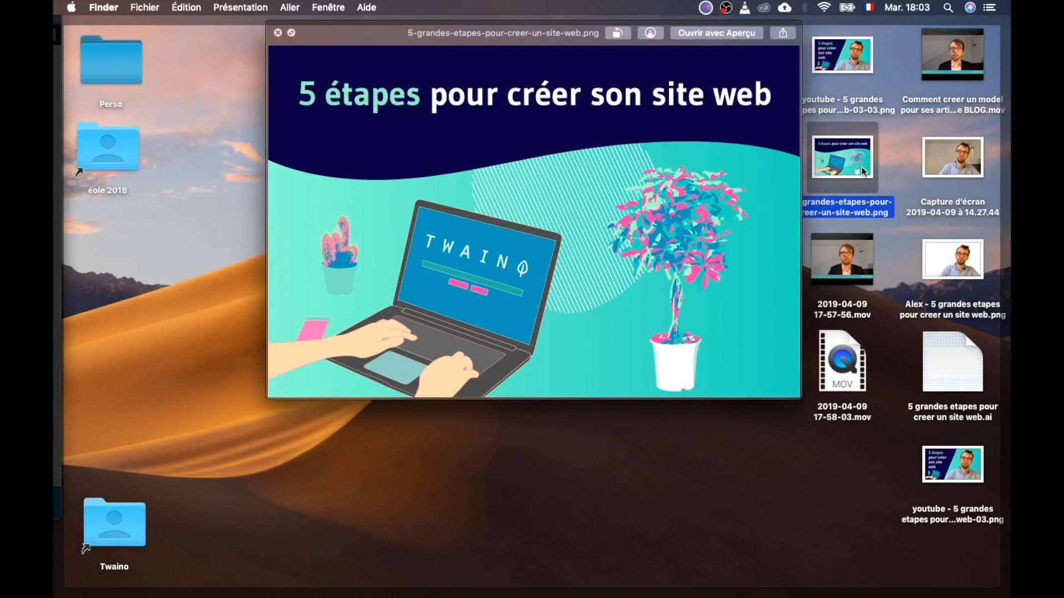
key(space)
key(F11)
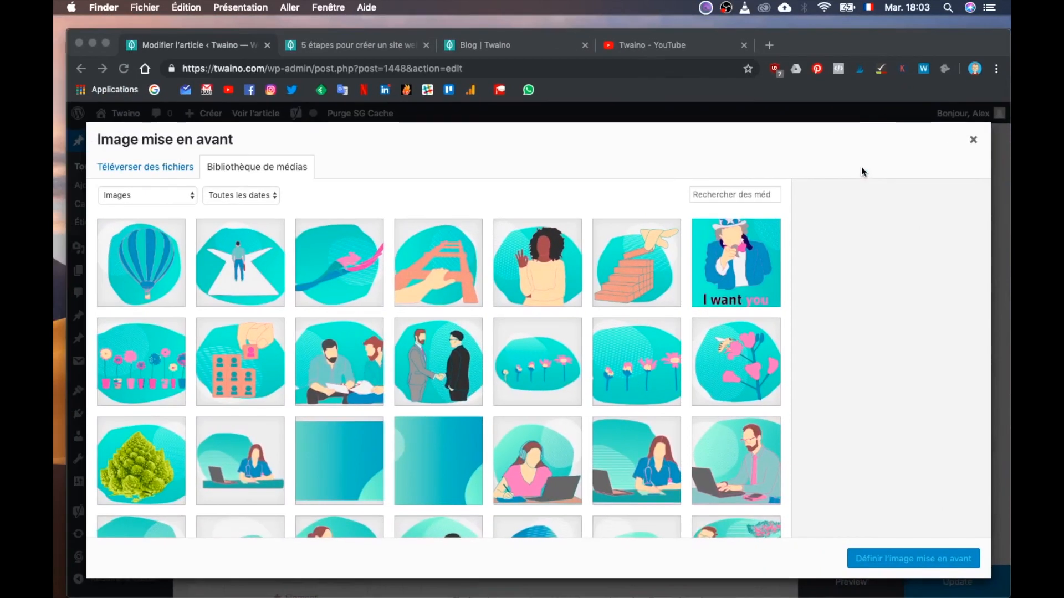
Upload 5-grandes-etapes-pour-creer-un-site-web.png from the desktop into the media library.
key(F11)
drag(820, 183, 226, 285)
key(F11)
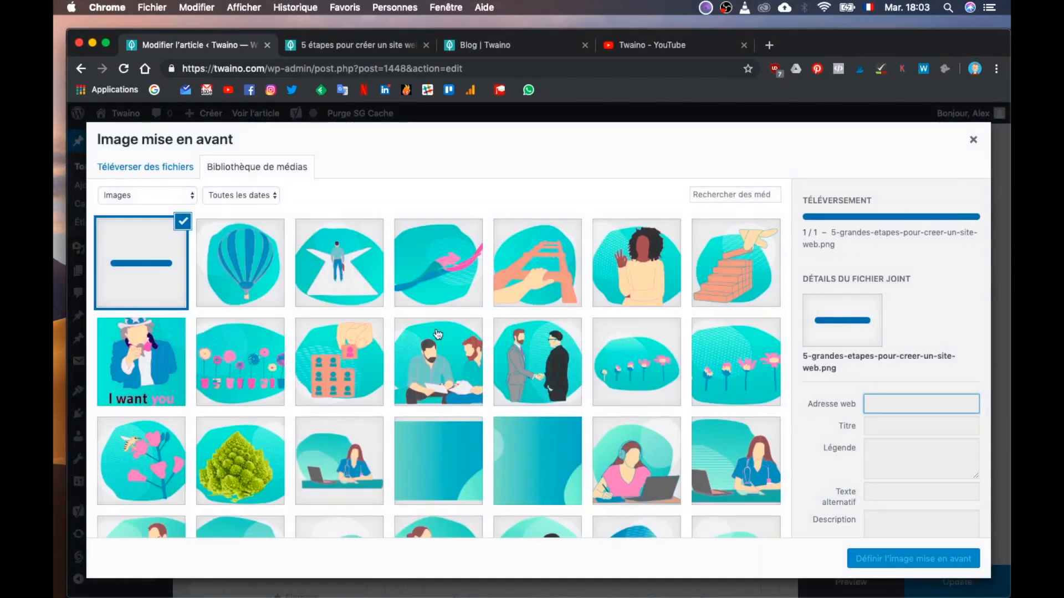
Label the uploaded image "5 grandes étapes pour créer son site web" and set it as the article's featured image.
click(884, 477)
text(5 grandes étapes pour créer son site web)
click(927, 557)
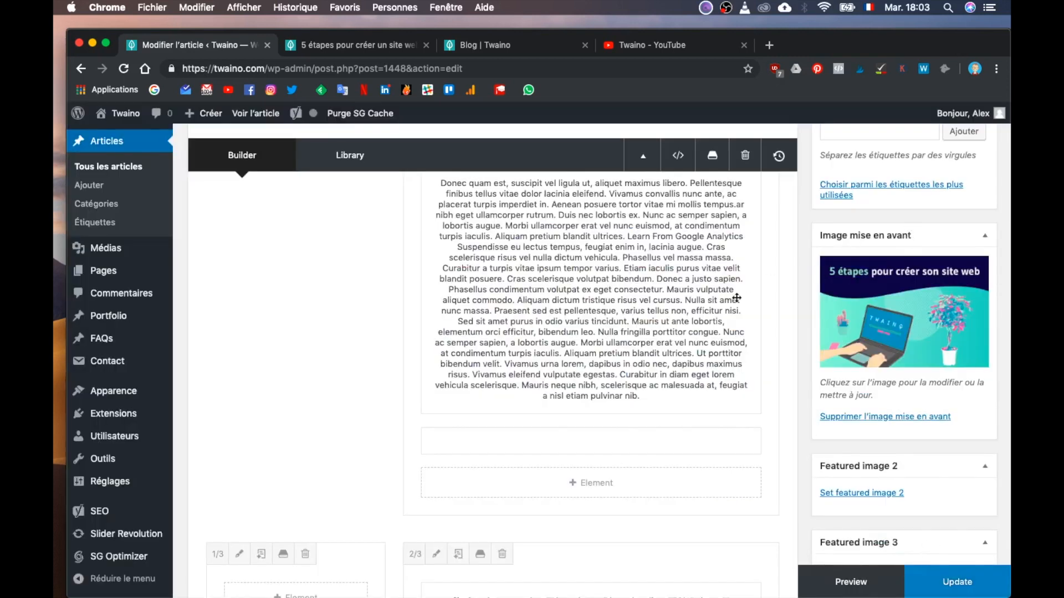
Open the first text block in the 2/3 column for editing and examine its drop cap, paragraphs and embedded video.
scroll(642, 432, up, 10)
scroll(642, 432, up, 10)
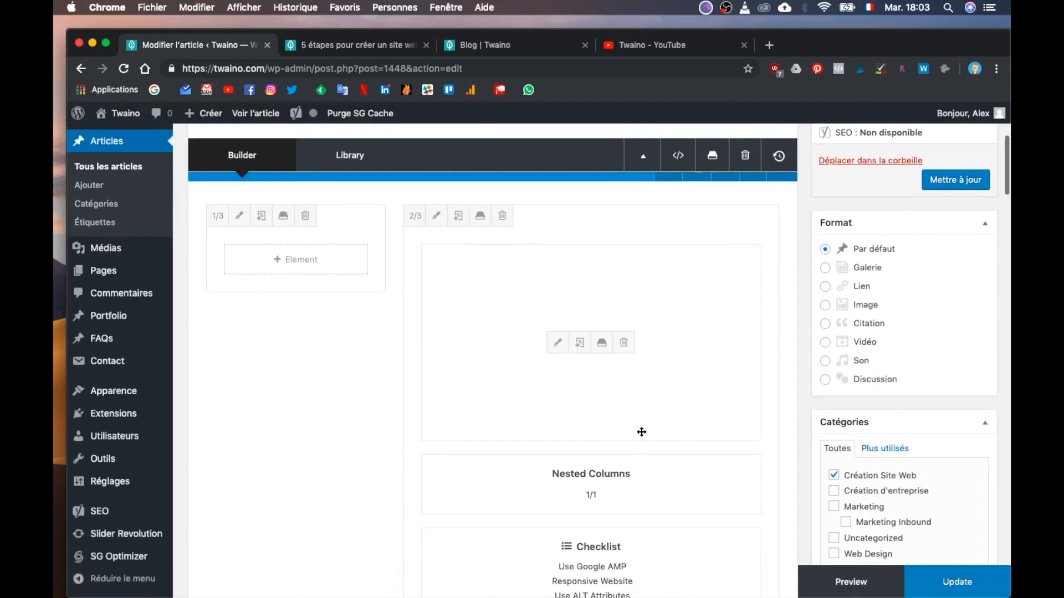
scroll(560, 430, down, 5)
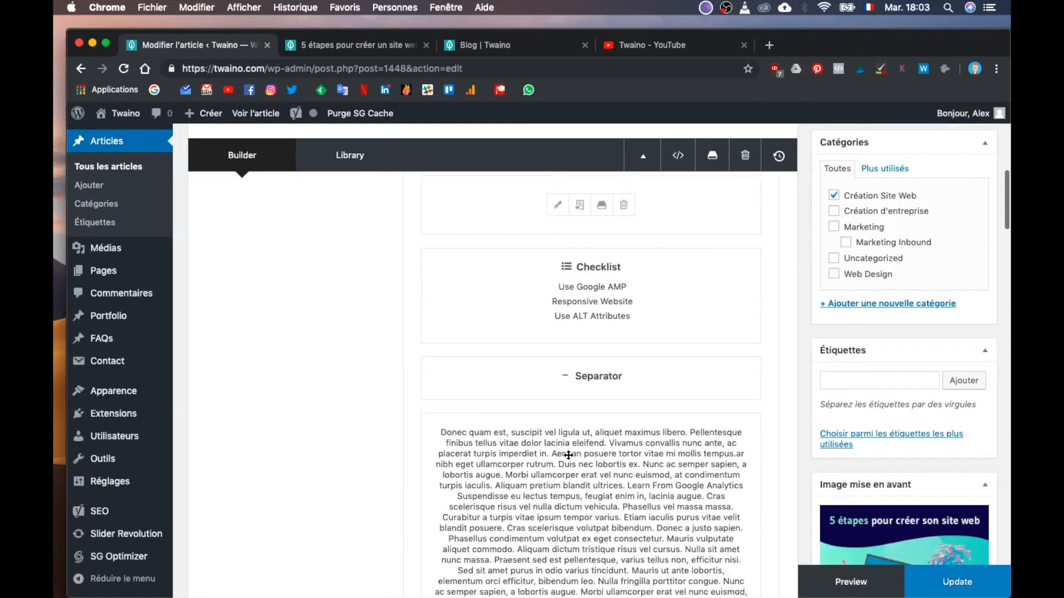
scroll(560, 430, up, 10)
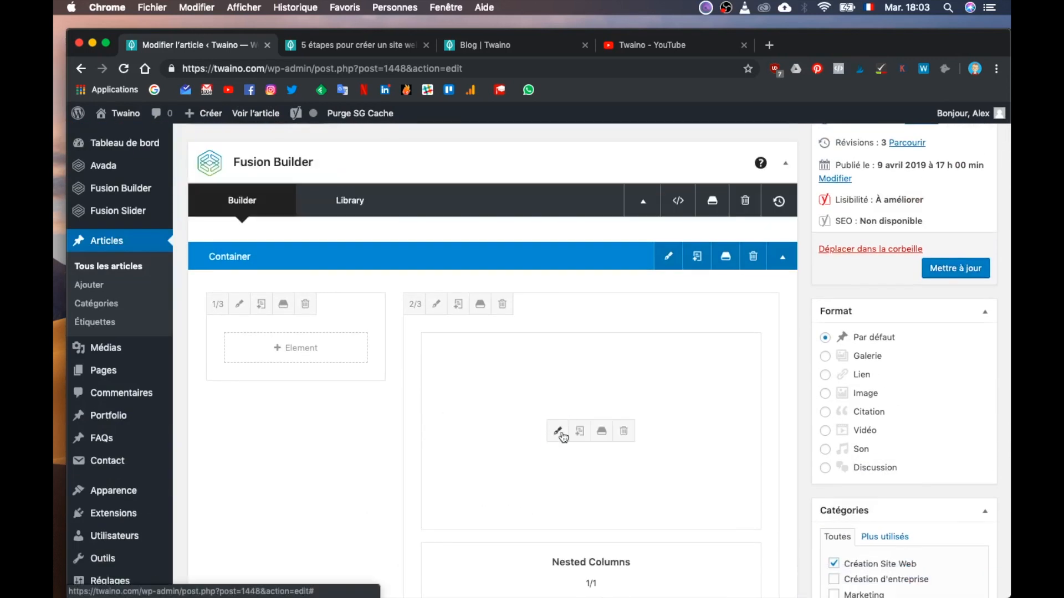
click(560, 433)
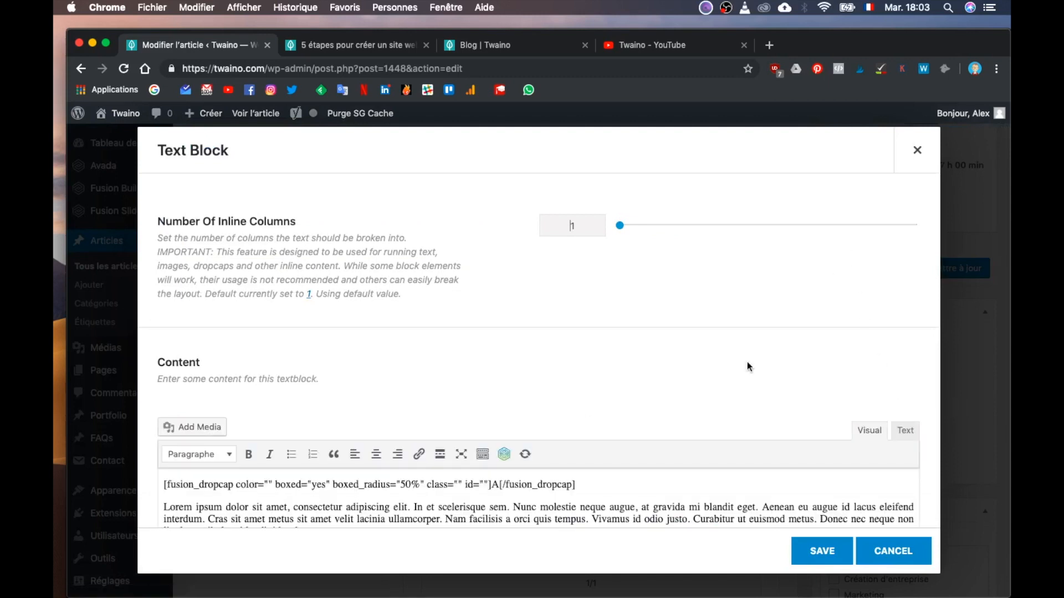
scroll(747, 366, down, 5)
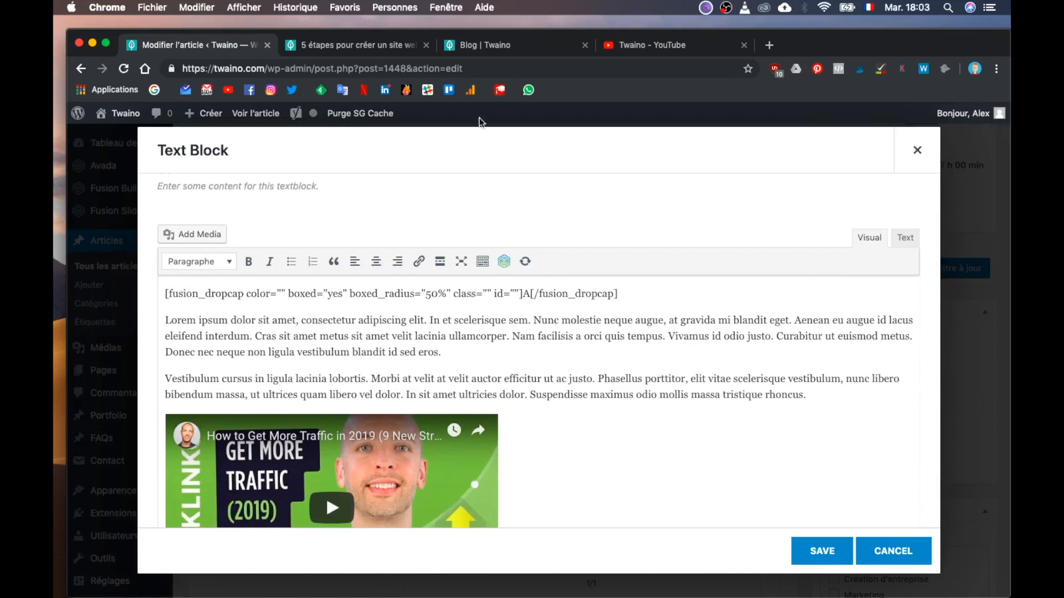
Switch to Adobe Illustrator and examine the blog post and YouTube image designs in the 5 grandes etapes document.
click(339, 47)
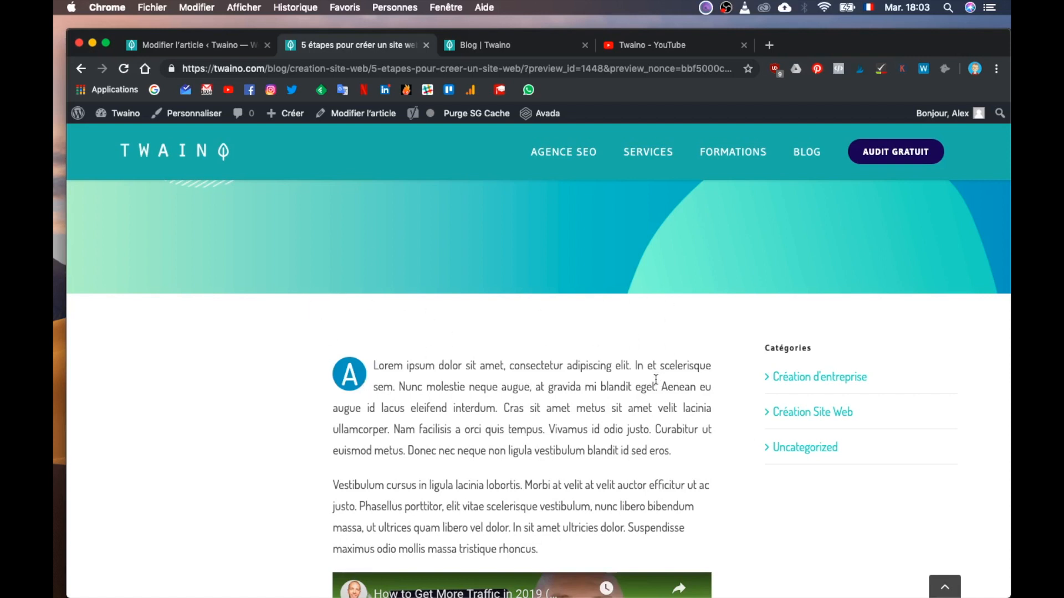
key(F11)
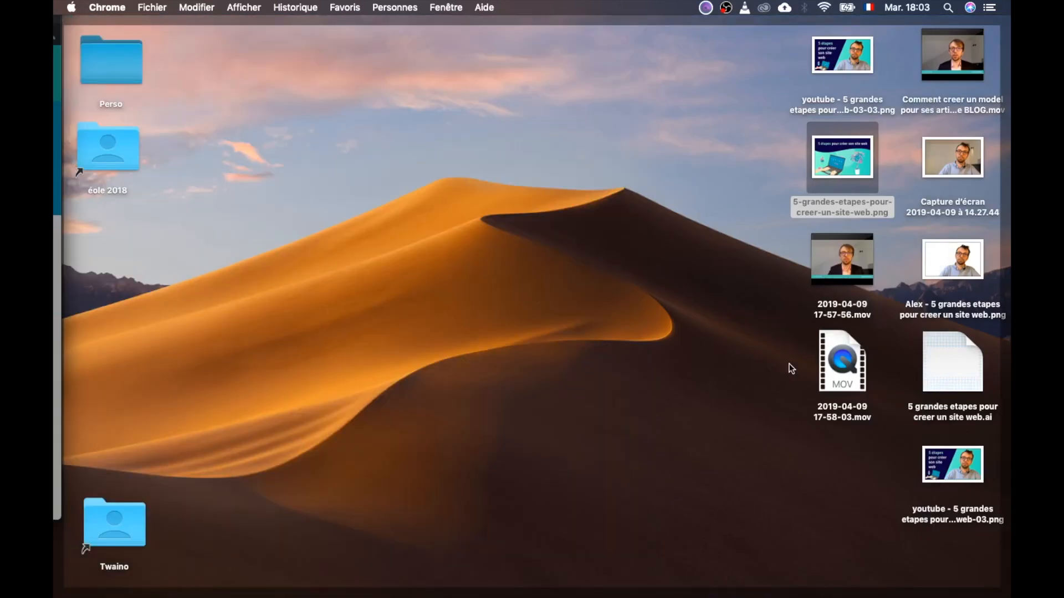
key(F11)
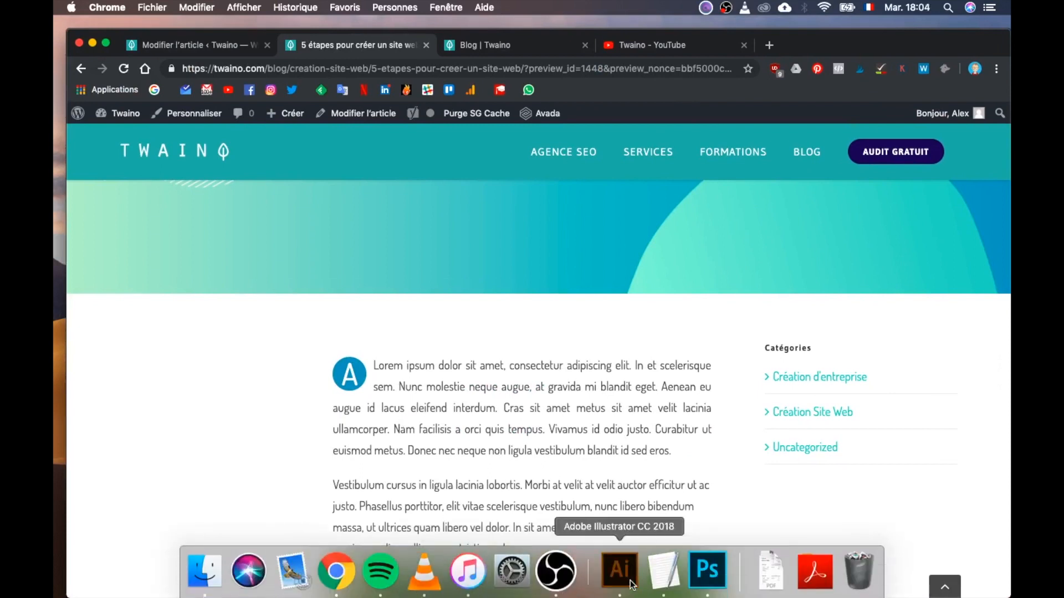
click(630, 581)
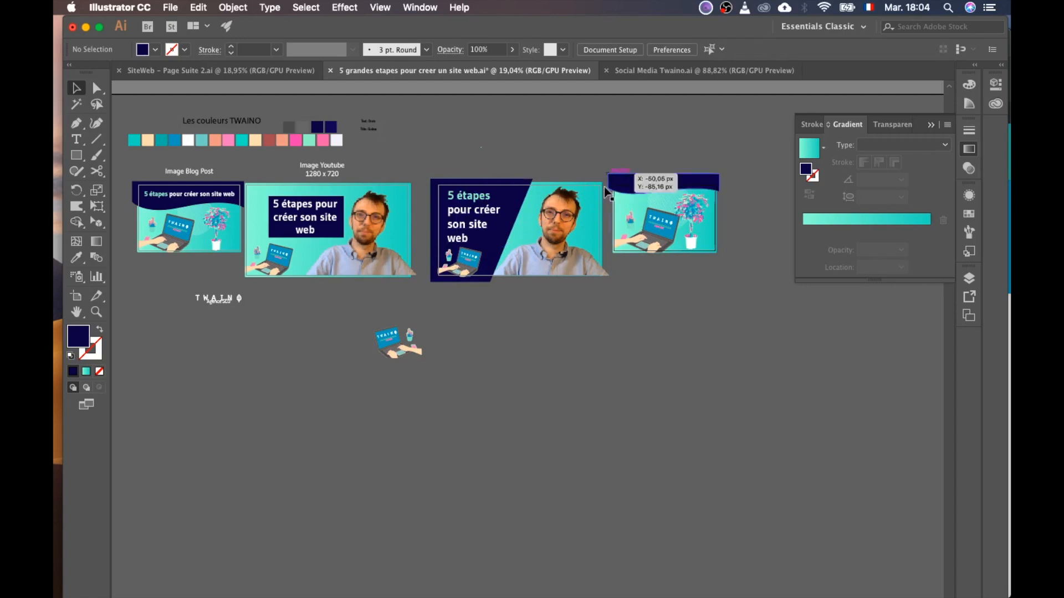
scroll(692, 256, up, 5)
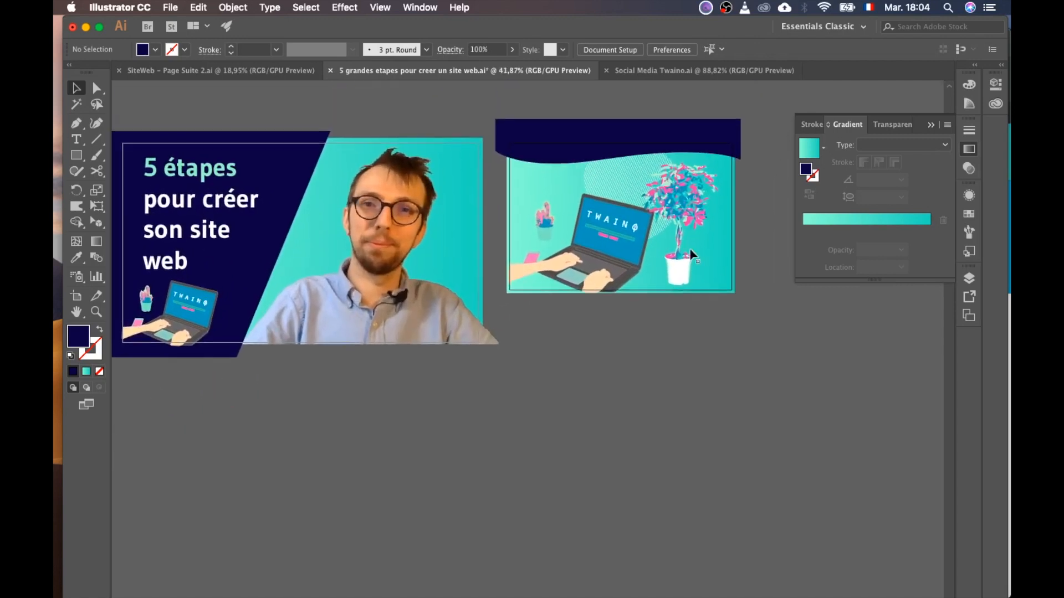
scroll(693, 256, down, 5)
click(693, 256)
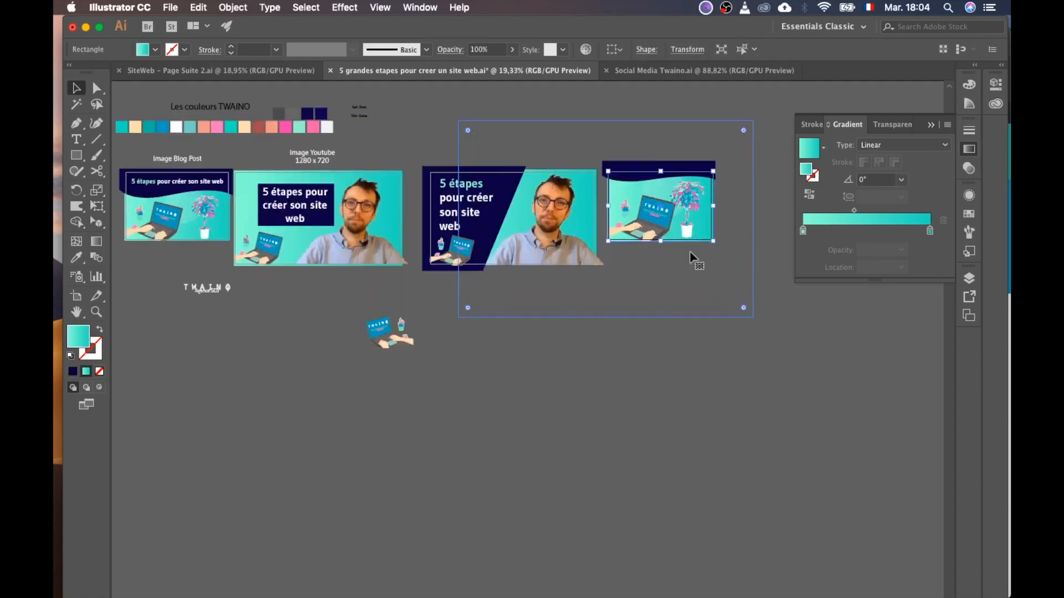
scroll(693, 256, left, 2)
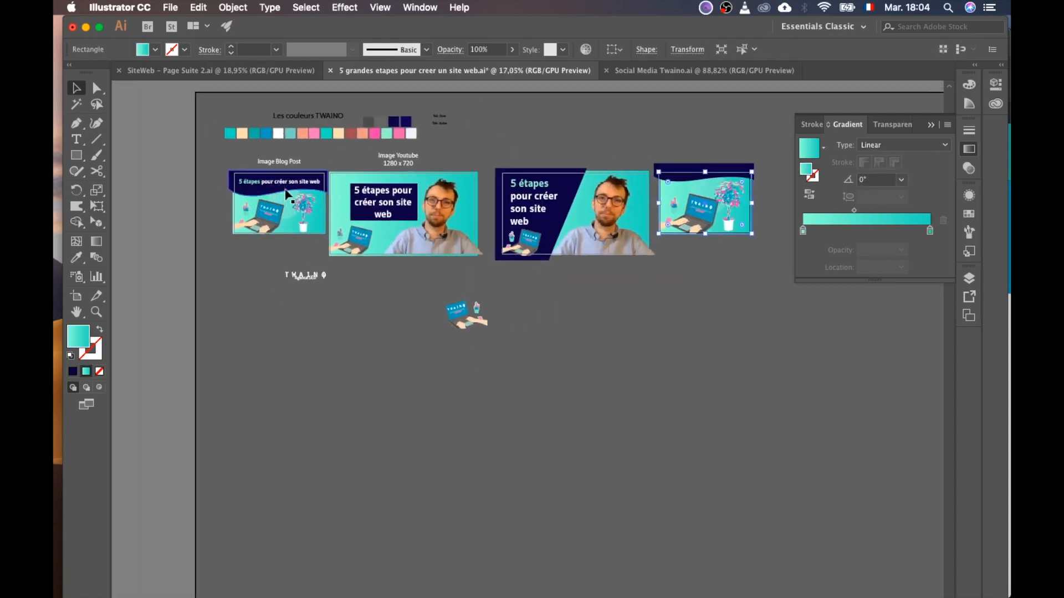
scroll(303, 197, right, 4)
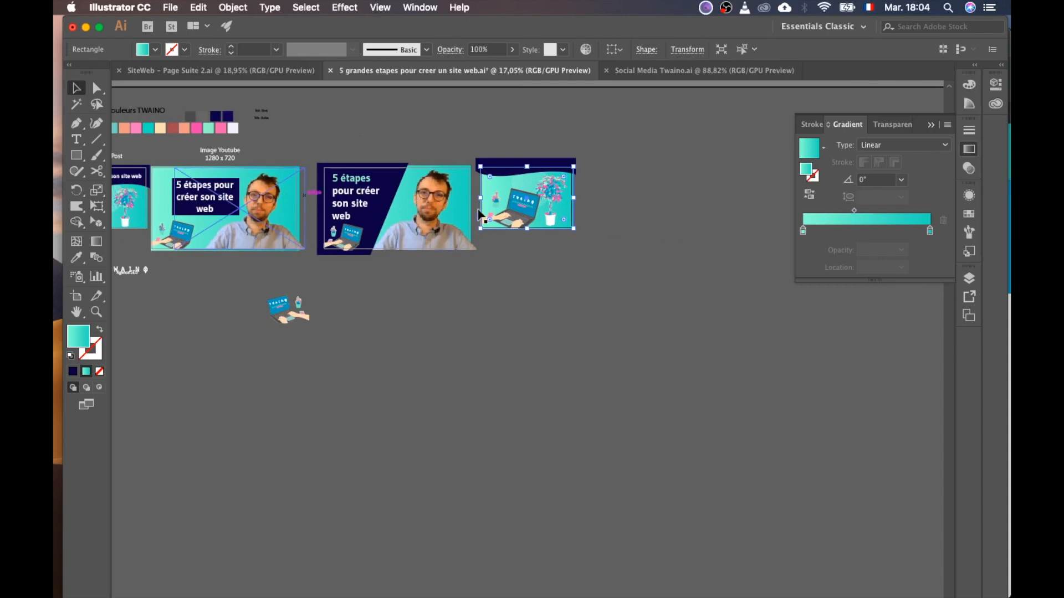
Check the article preview's banner and opening paragraphs in Chrome, and return to the Illustrator artwork.
key(ctrl+Up)
click(766, 364)
scroll(626, 333, up, 5)
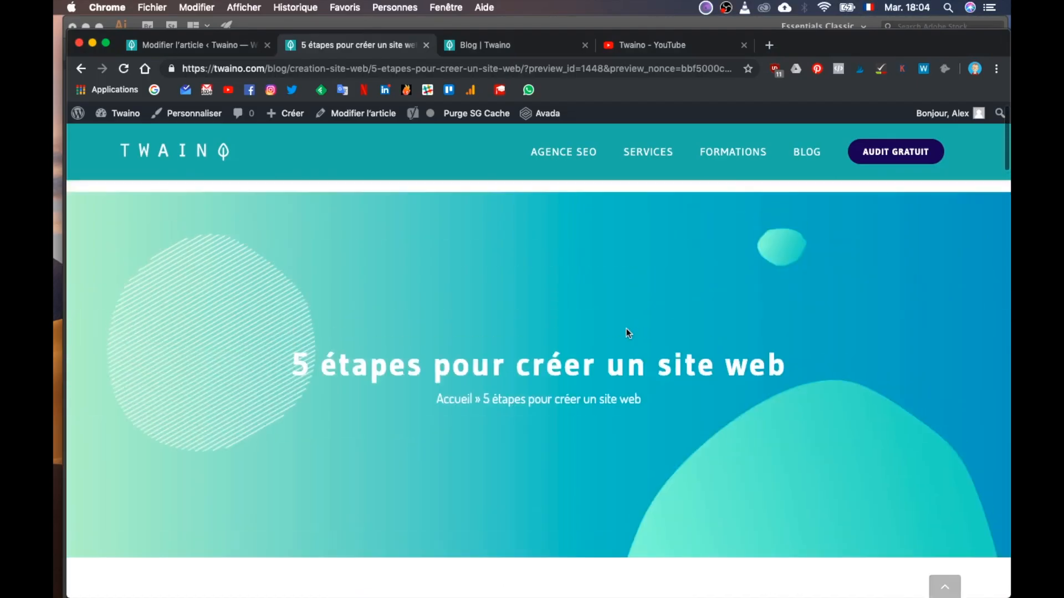
scroll(627, 369, down, 6)
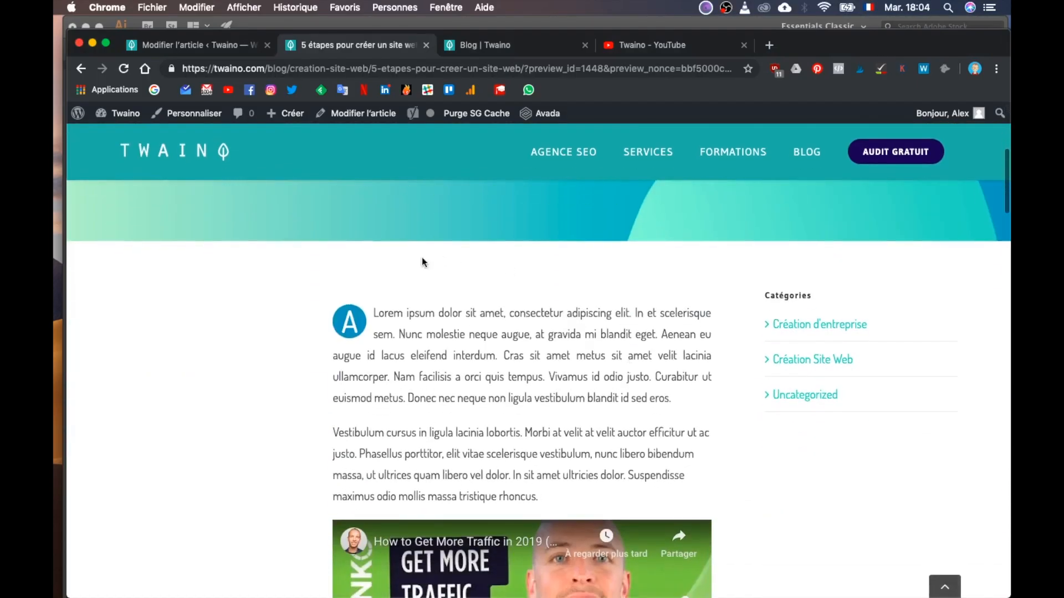
key(ctrl+Up)
click(434, 266)
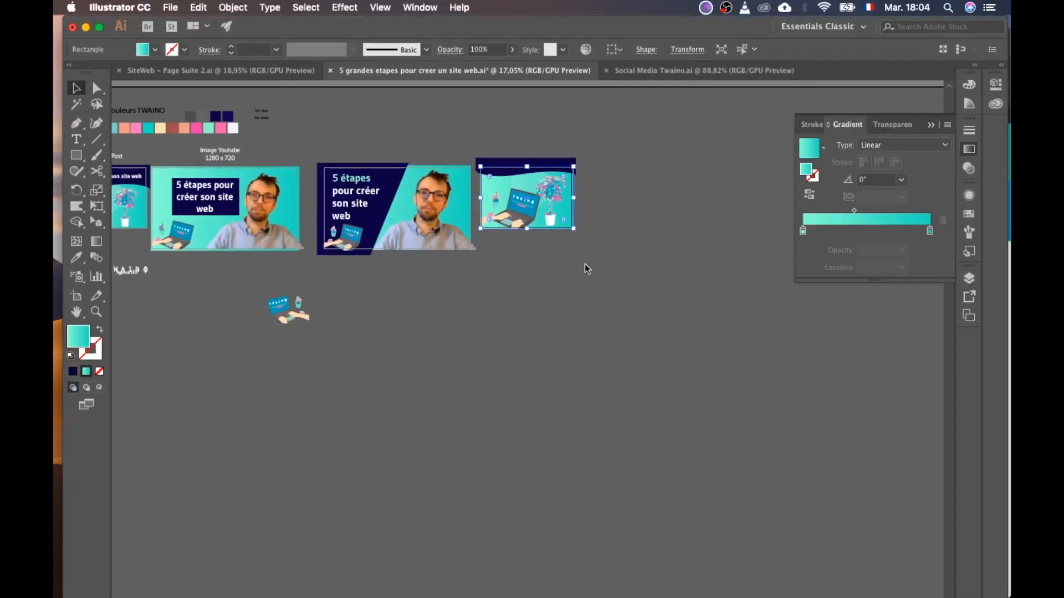
Open a Save for Web export of the laptop and potted plant artboard without the title, as an 800 × 530 px PNG-8.
scroll(588, 267, up, 5)
scroll(587, 267, up, 5)
scroll(587, 267, left, 2)
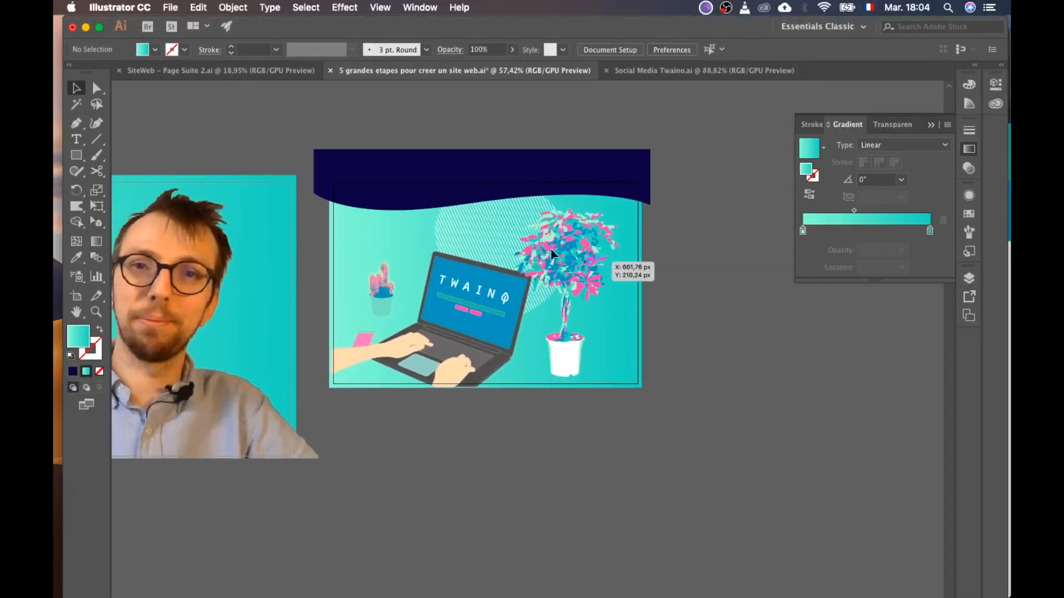
click(497, 222)
click(169, 7)
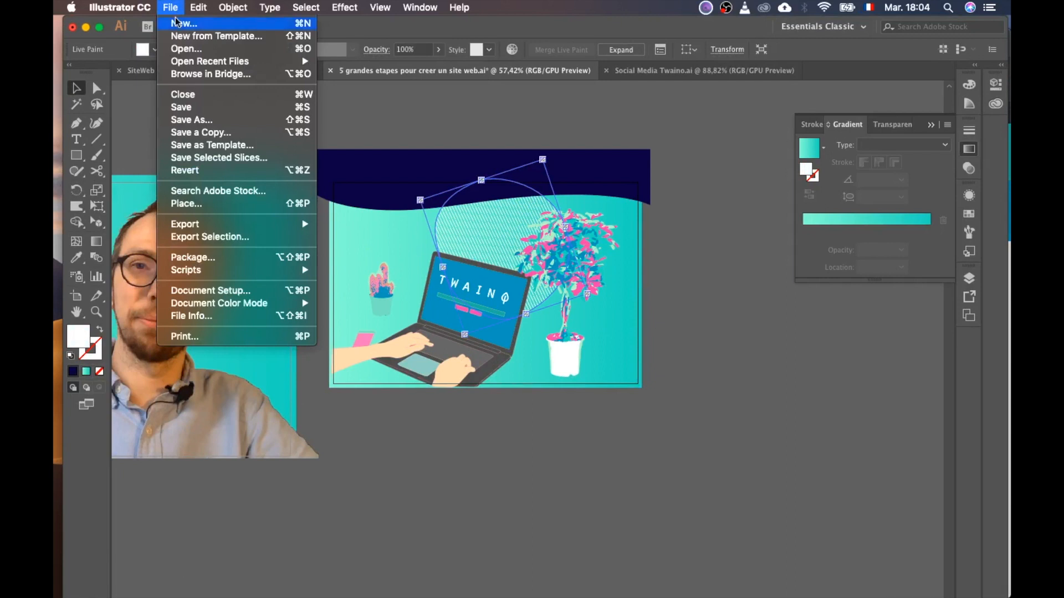
mouse_move(213, 222)
click(355, 247)
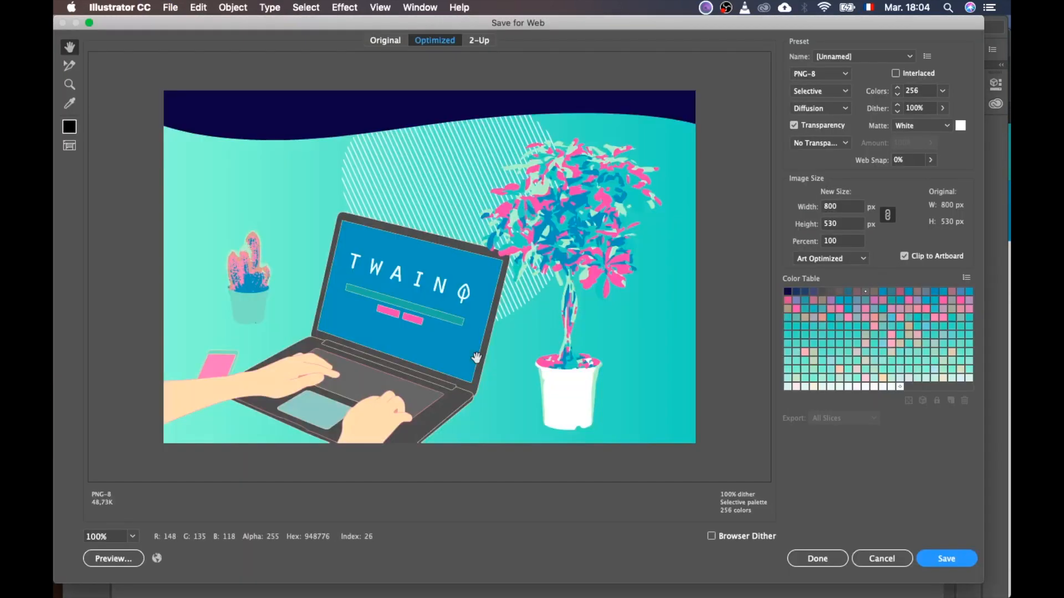
Save the exported web image under the file name 5-grandes-etapes-creer-un-site-web.png.
click(950, 556)
click(448, 93)
key(BackSpace)
key(BackSpace)
key(BackSpace)
key(BackSpace)
key(BackSpace)
click(675, 579)
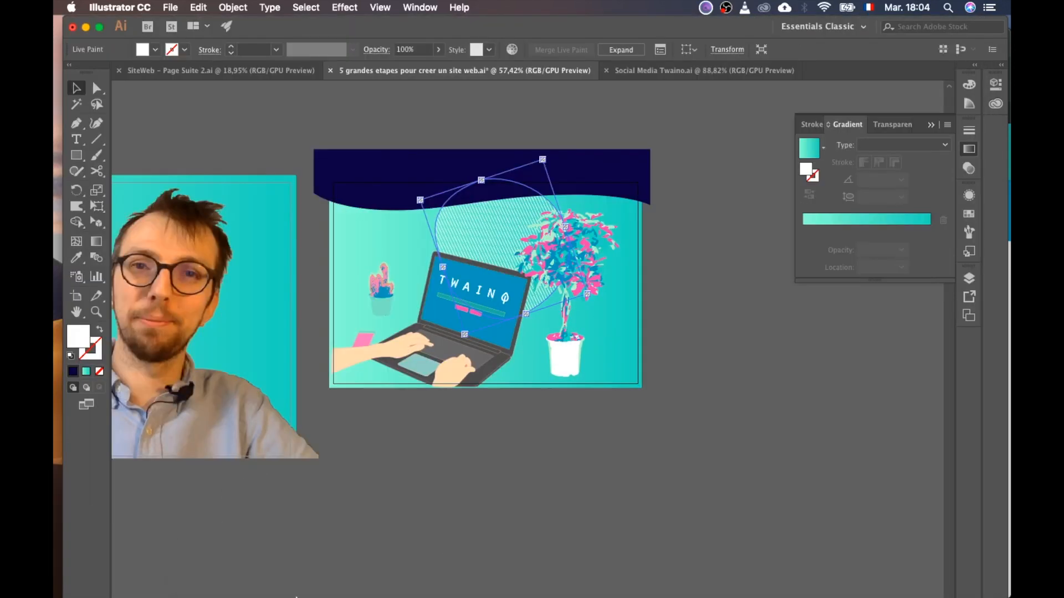
Switch to the article editor in Chrome and add an empty line above the drop cap in the open text block.
key(ctrl+Up)
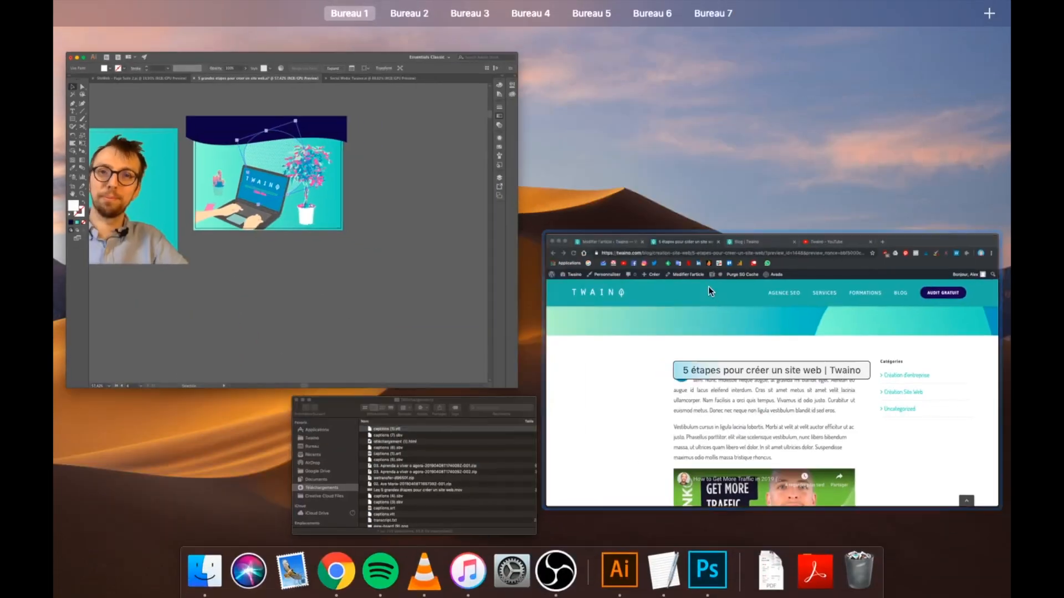
click(746, 296)
click(218, 48)
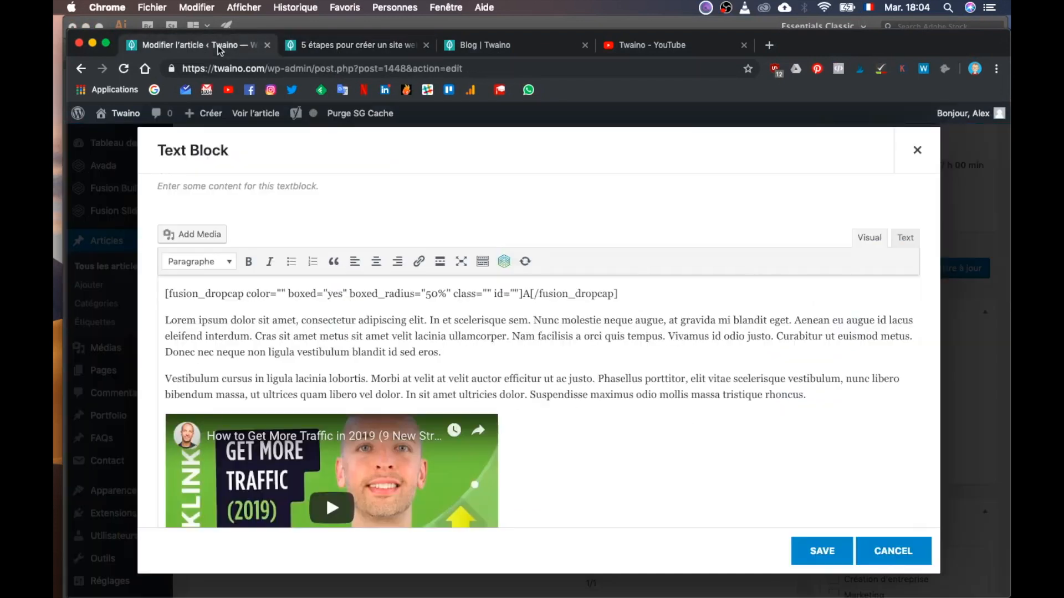
scroll(582, 342, up, 2)
scroll(582, 343, up, 3)
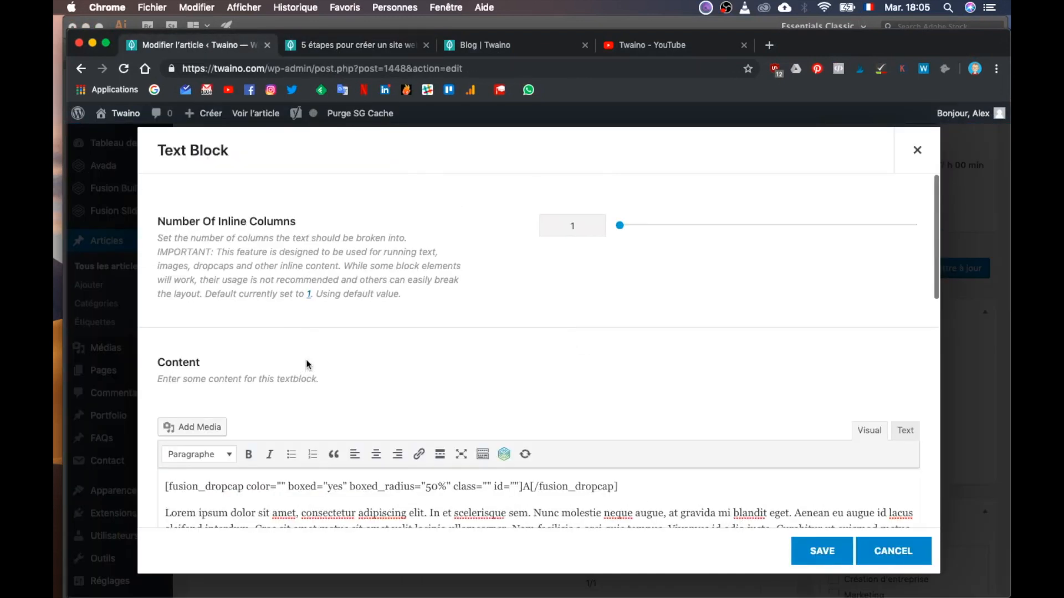
scroll(307, 366, down, 2)
click(162, 401)
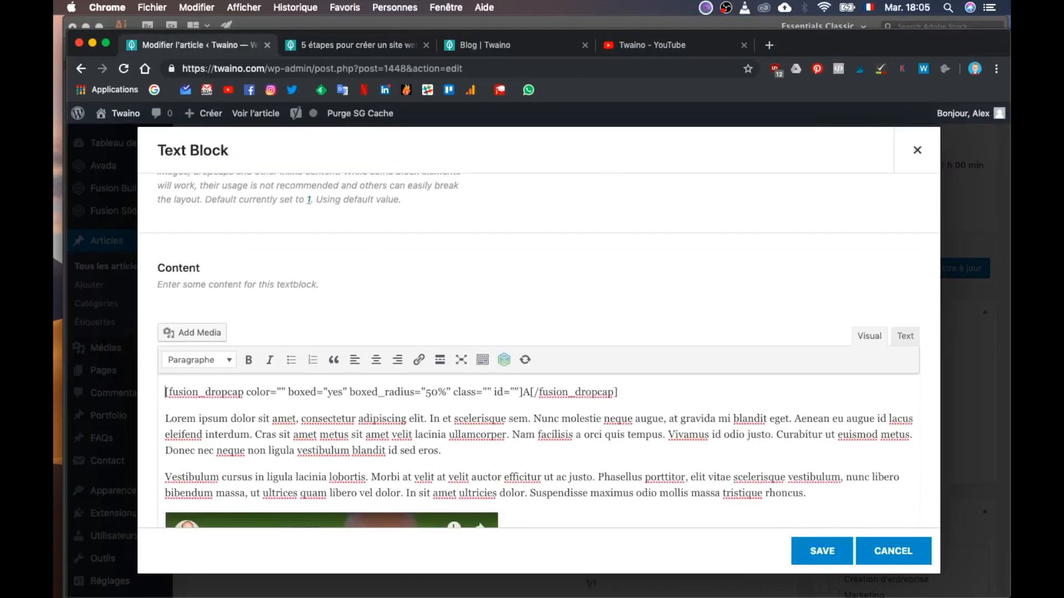
key(Return)
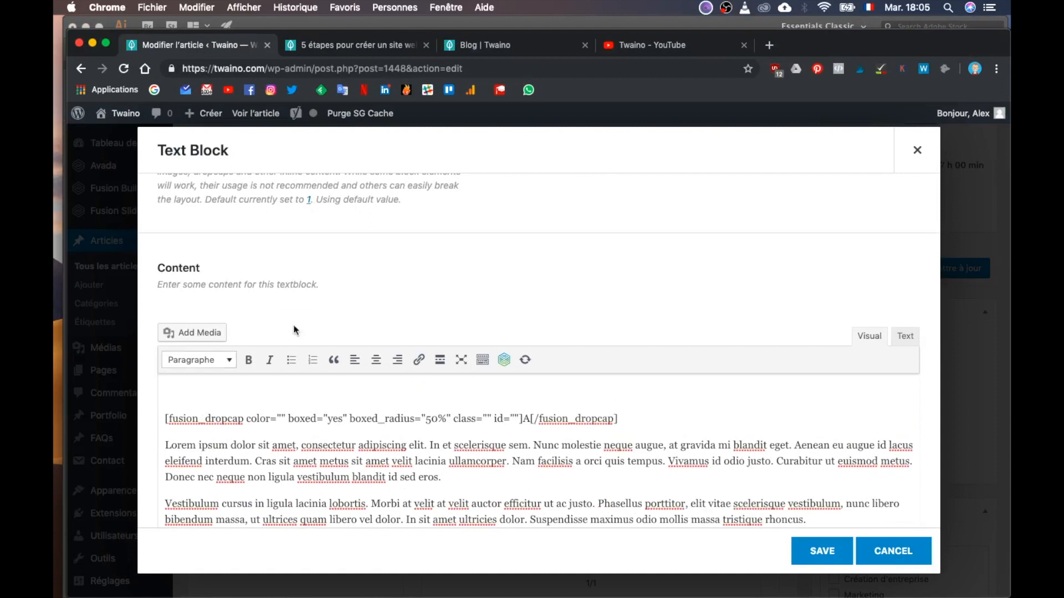
Upload the exported image to the media library and insert it above the drop cap with alternative text "5 grandes étapes créer votre site web".
click(190, 334)
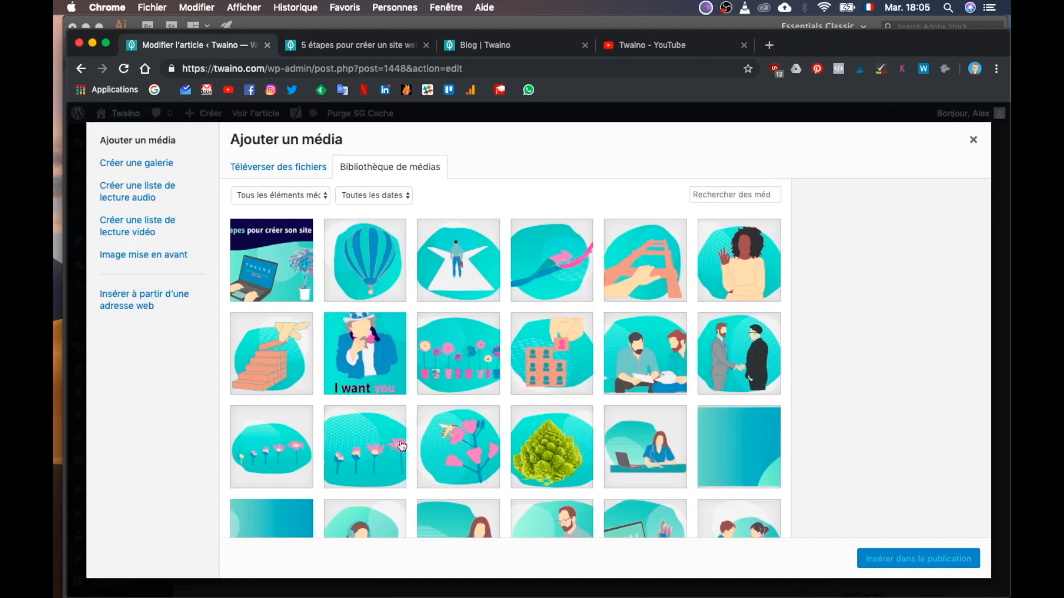
key(F11)
drag(831, 463, 410, 344)
key(F11)
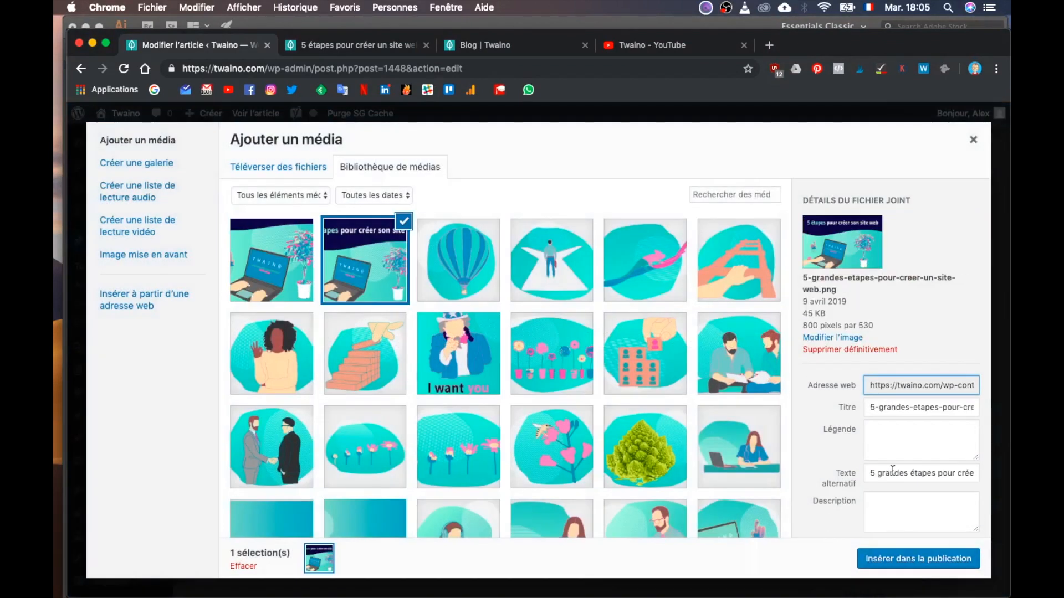
click(887, 461)
click(897, 559)
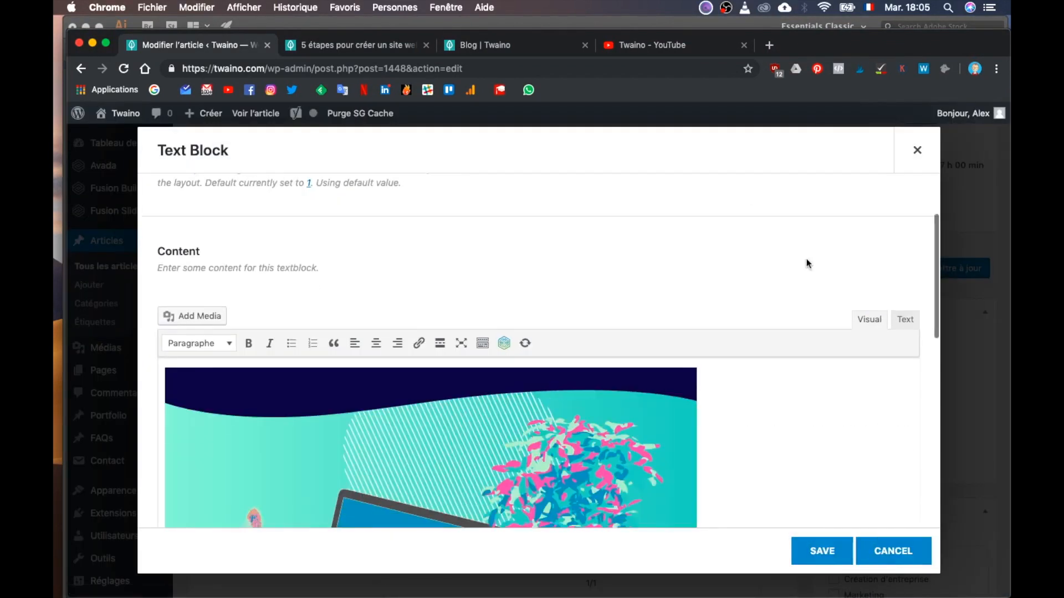
Switch to the untitled TextEdit document and read through the video transcript meant for the article's content.
scroll(806, 258, down, 6)
scroll(806, 259, down, 2)
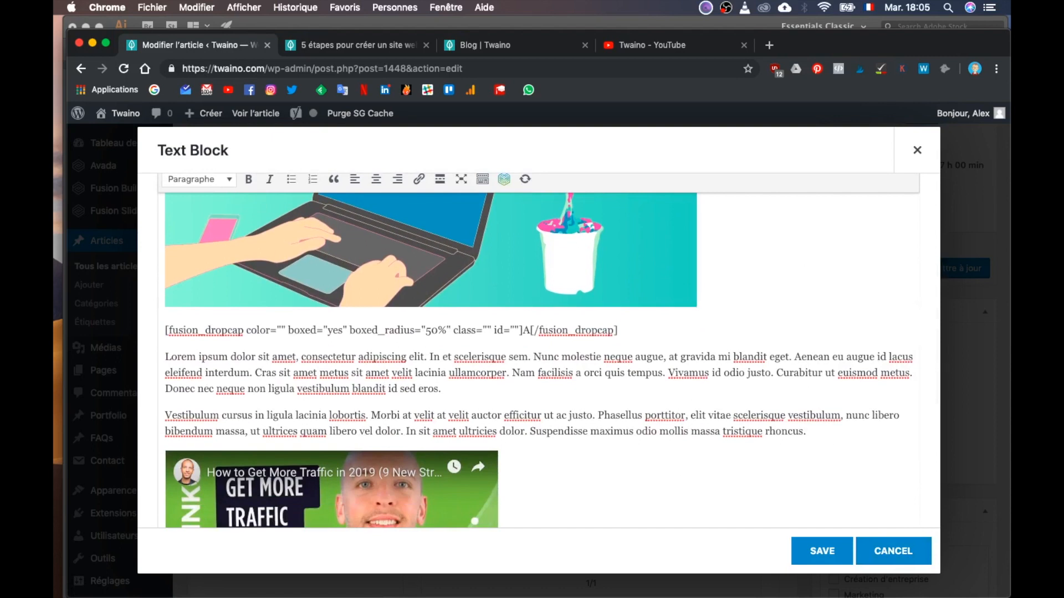
drag(1010, 85, 660, 222)
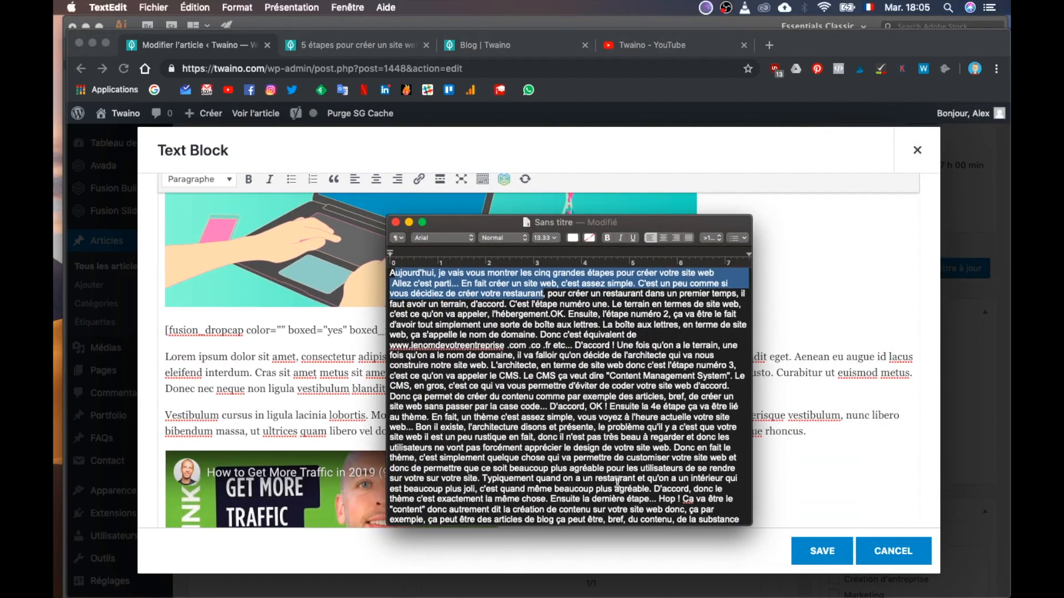
scroll(616, 482, down, 20)
scroll(616, 476, up, 15)
scroll(617, 476, up, 15)
Open the video "Les 5 grandes étapes pour créer un site web" on the Twaino YouTube channel, pause it and return to the channel.
click(648, 44)
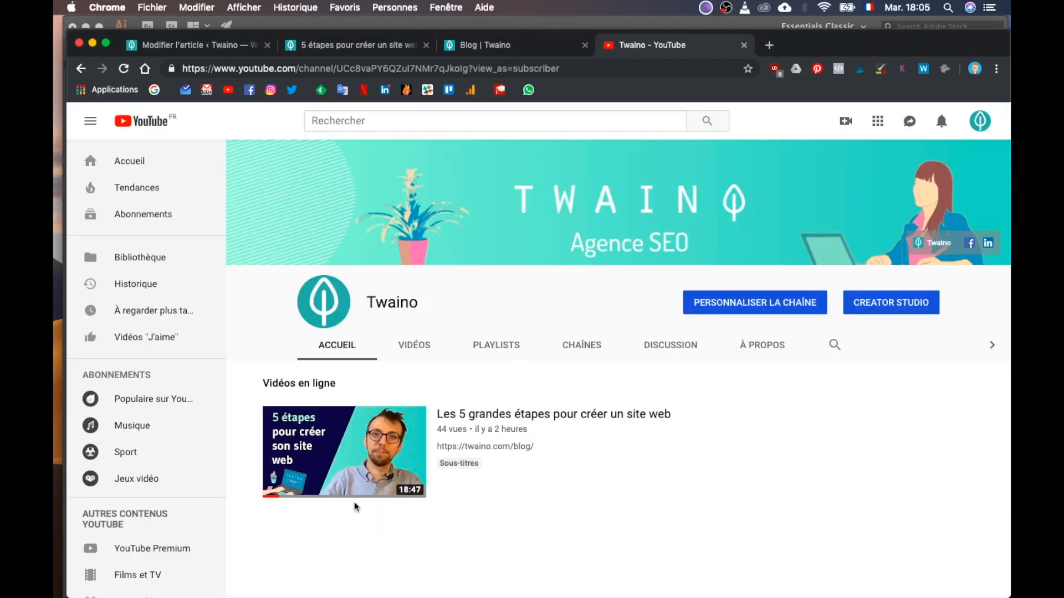
click(348, 446)
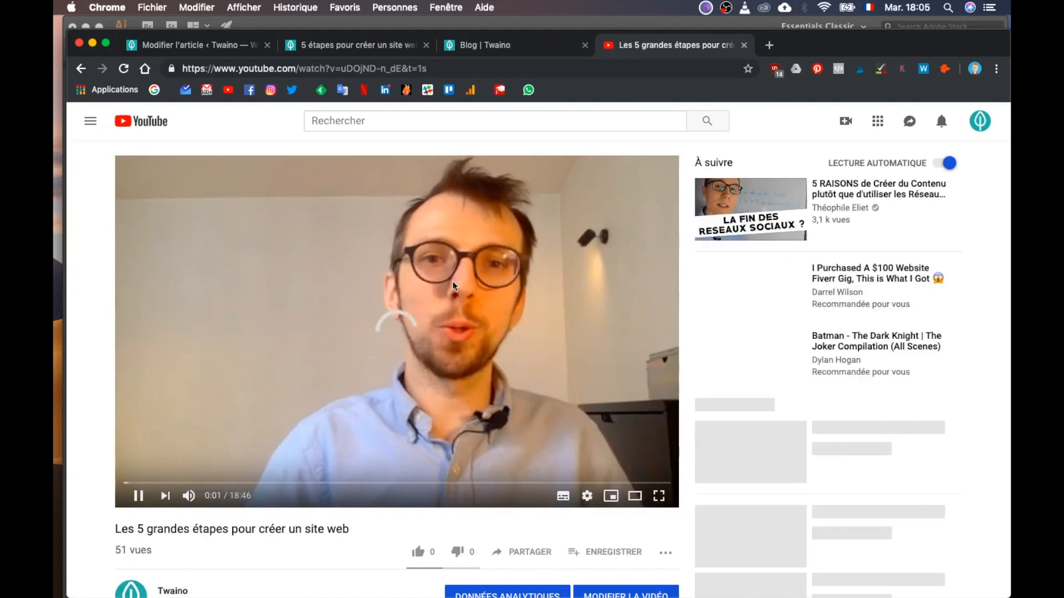
click(408, 295)
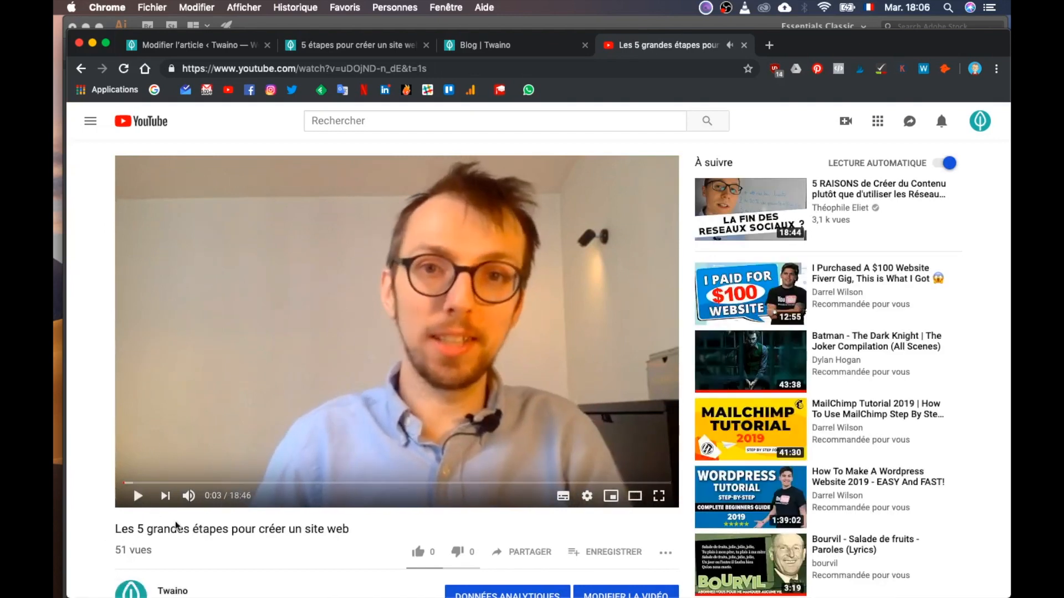
scroll(356, 304, left, 5)
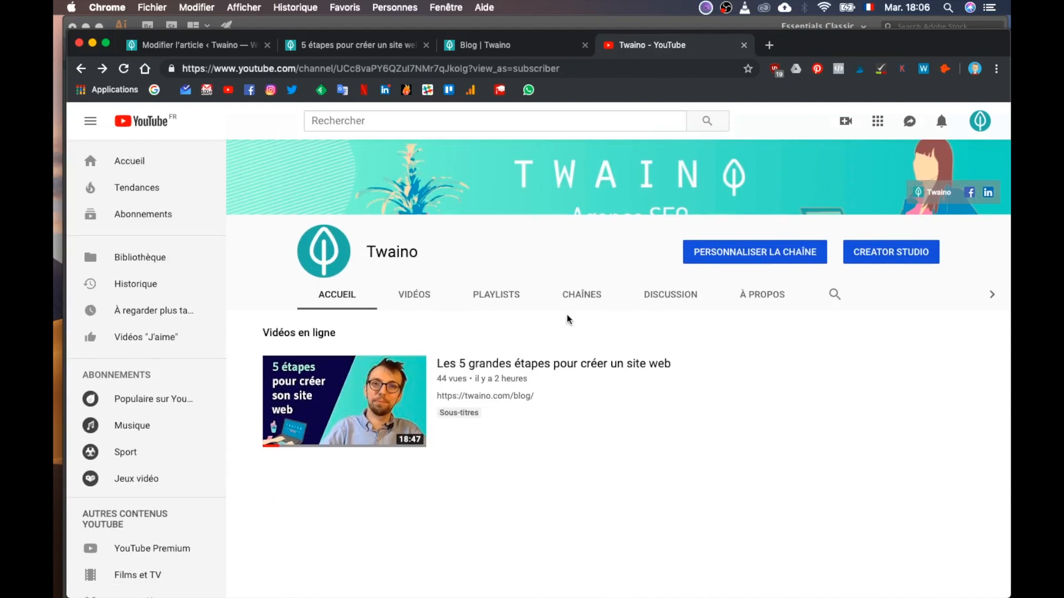
Copy the transcript's opening passage in TextEdit, from "Aujourd'hui, je vais vous montrer" to "créer votre restaurant".
key(ctrl+Up)
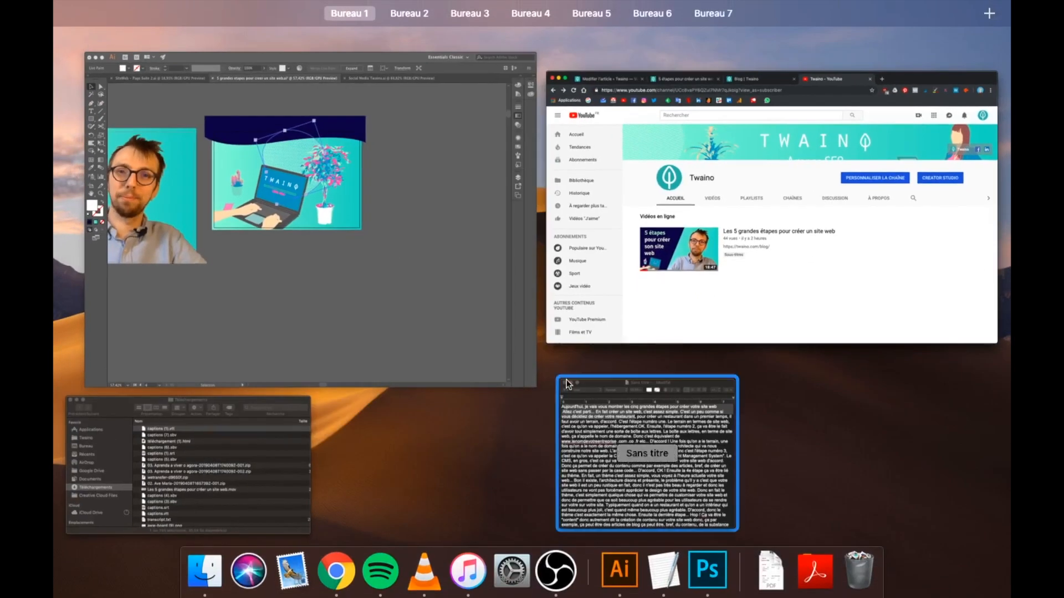
click(669, 487)
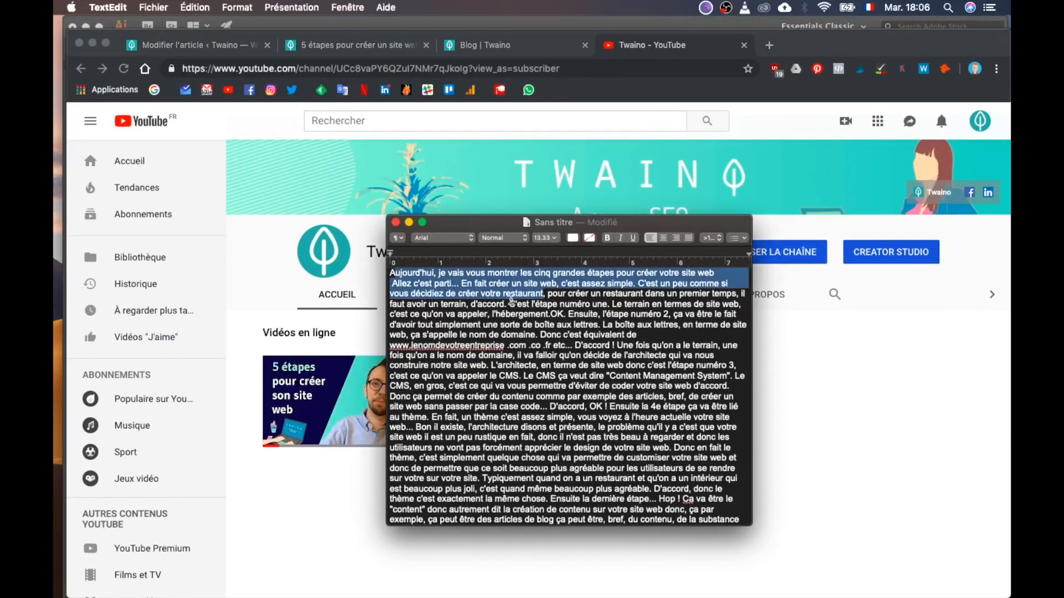
key(super+c)
In the text block's HTML source, replace the first Lorem ipsum paragraph with the transcript passage starting "ujourd'hui", after the drop cap A.
click(202, 46)
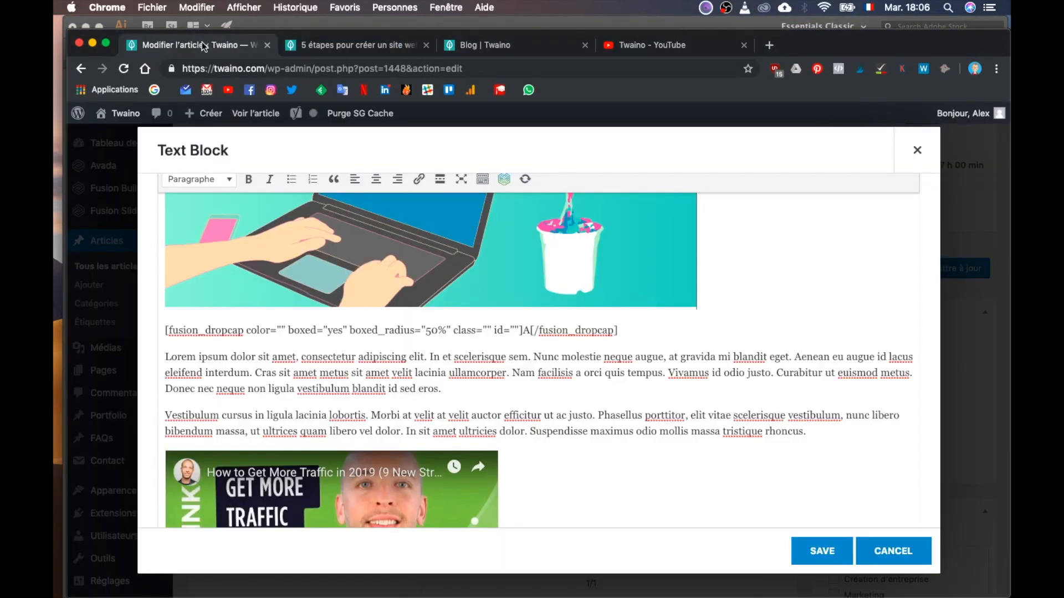
drag(167, 355, 440, 388)
scroll(906, 390, up, 9)
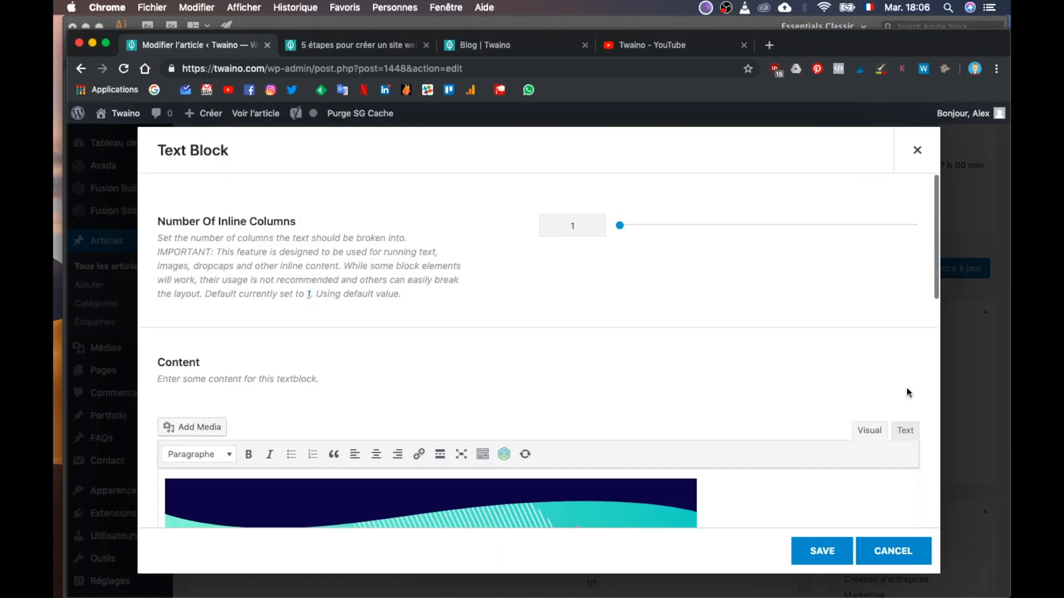
click(907, 424)
scroll(829, 282, down, 1)
drag(271, 335, 209, 388)
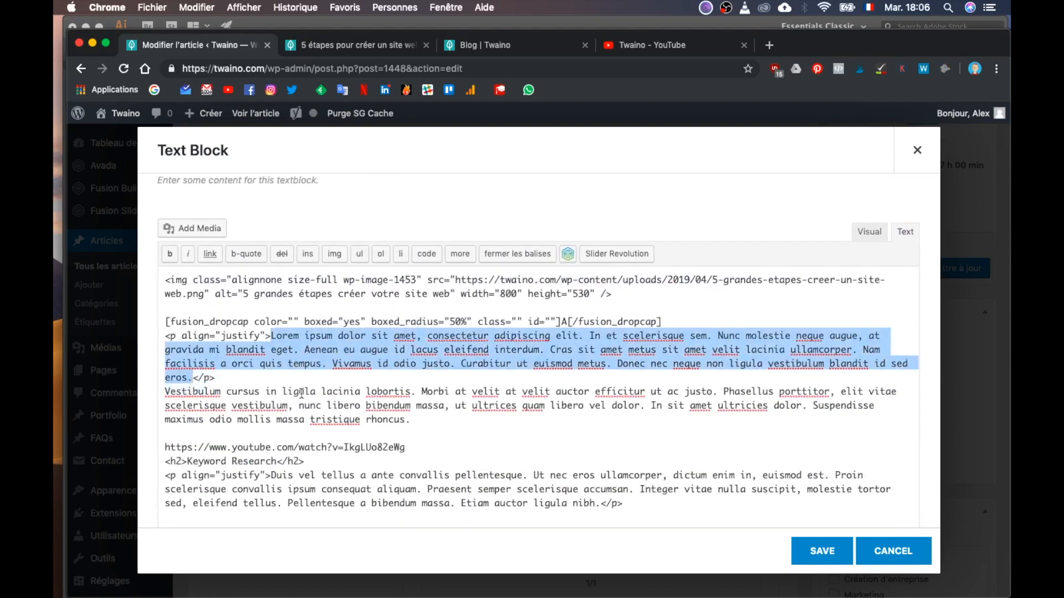
key(super+v)
key(Return)
Delete the "Vestibulum cursus" placeholder paragraph above the video link and check the text block in the visual view.
drag(417, 421, 154, 395)
key(BackSpace)
key(BackSpace)
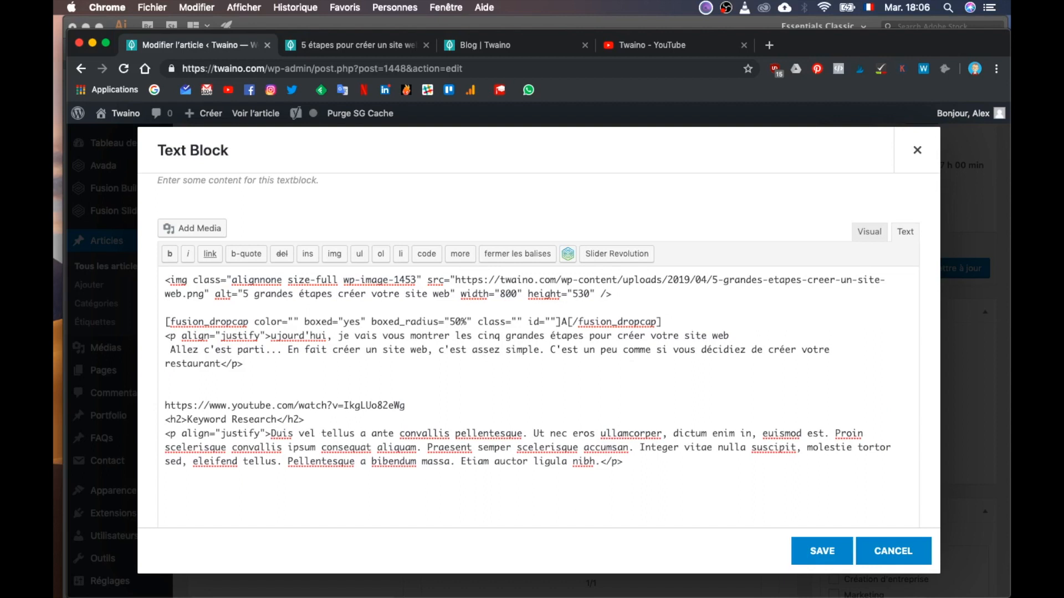
click(869, 232)
scroll(784, 407, down, 6)
scroll(786, 409, down, 3)
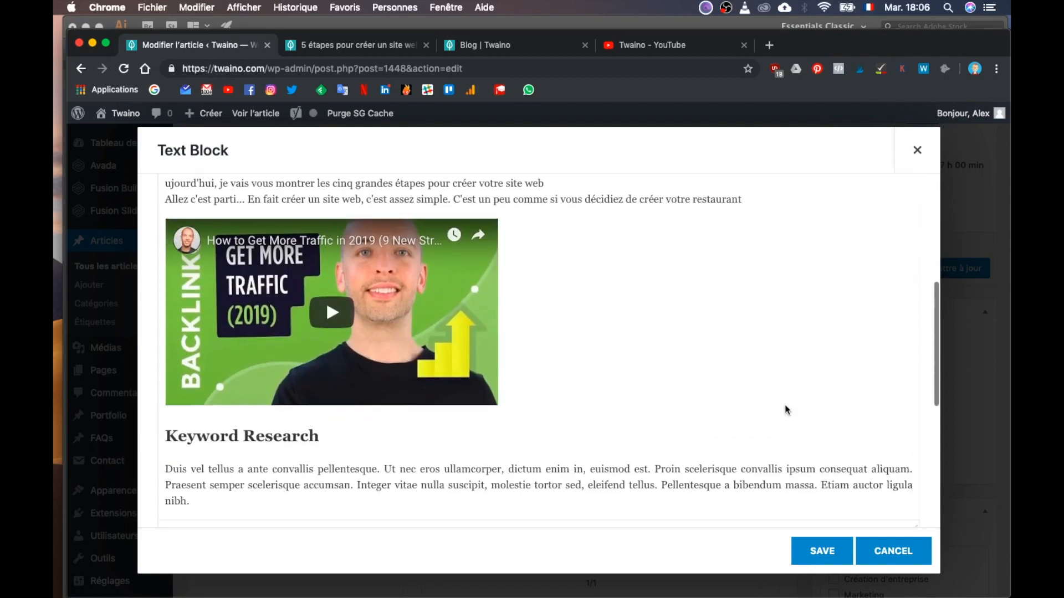
scroll(786, 409, up, 1)
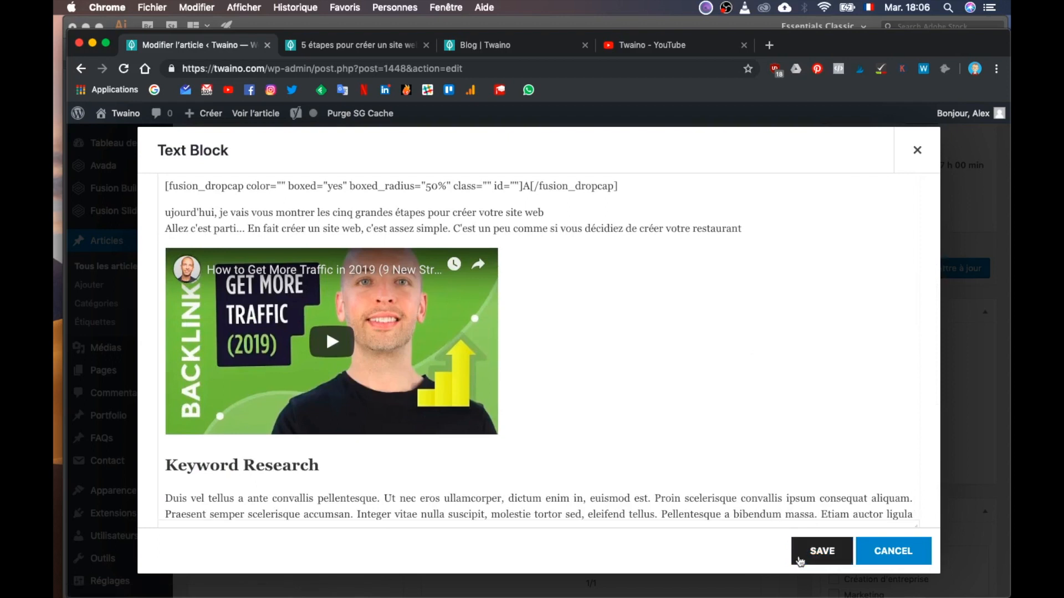
click(645, 49)
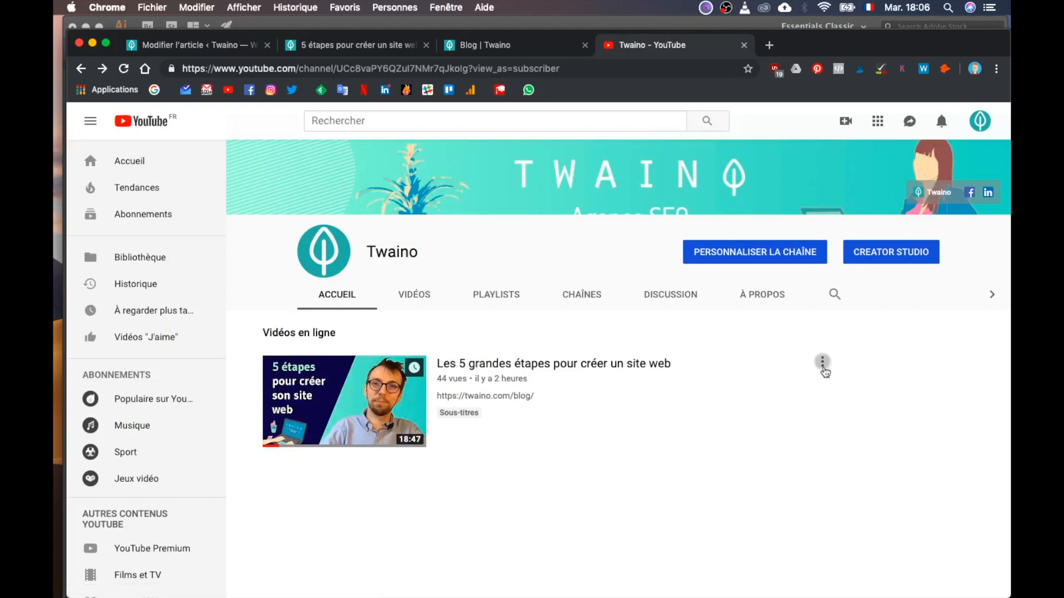
click(823, 364)
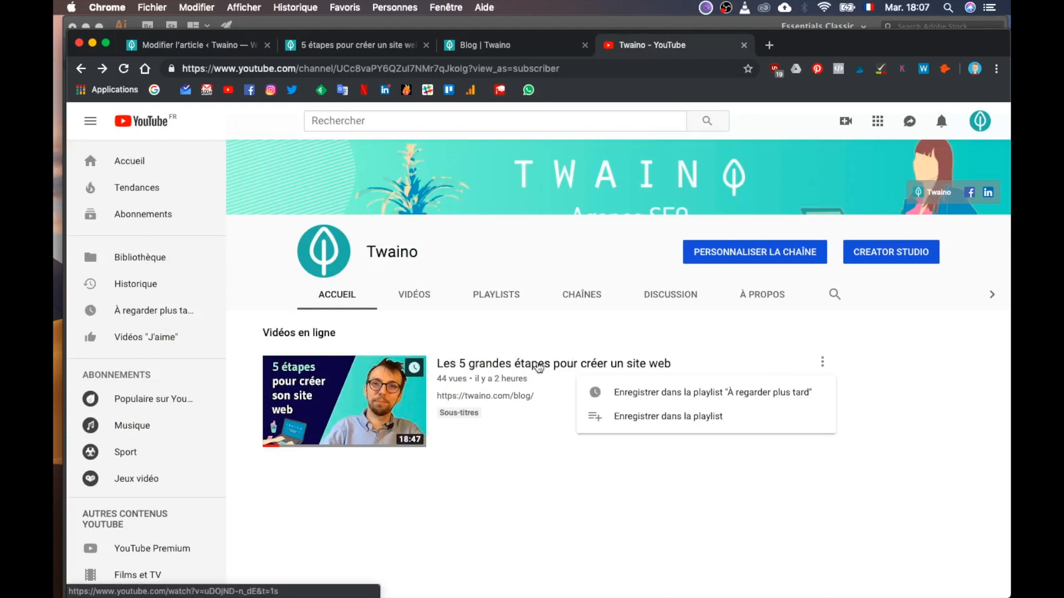
click(488, 376)
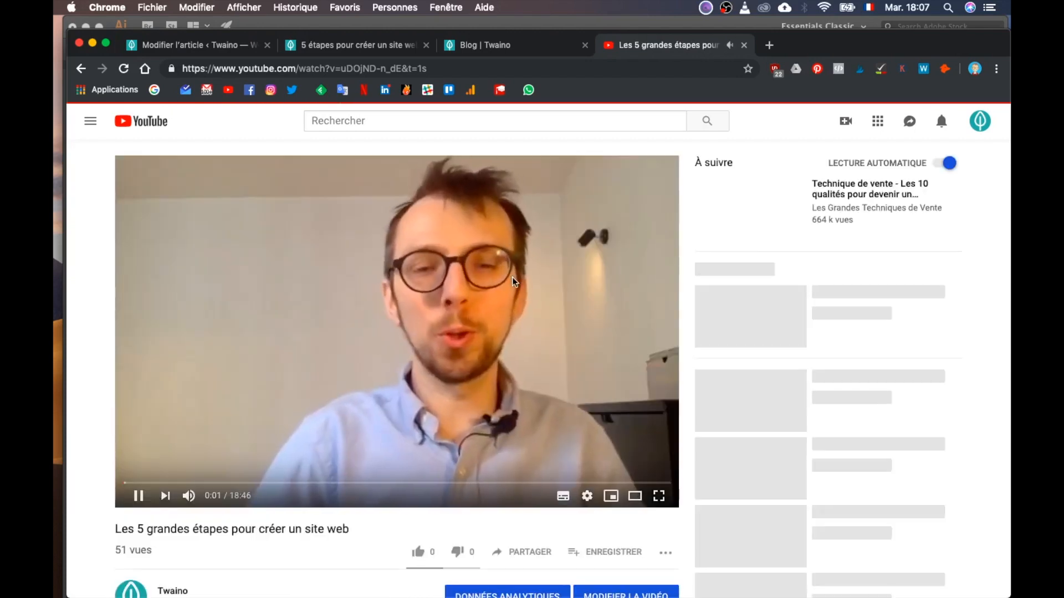
click(531, 399)
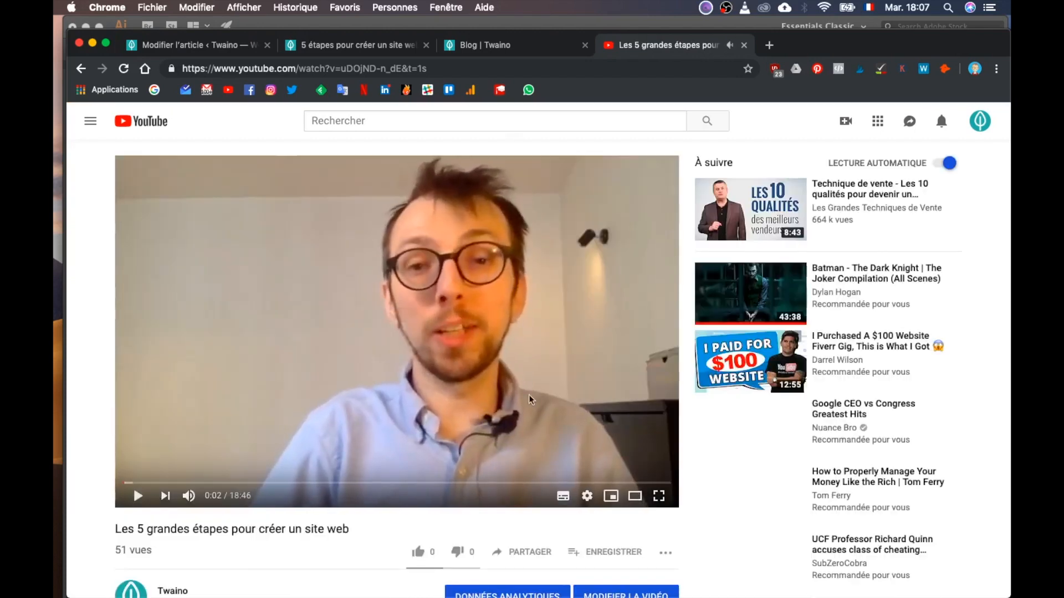
scroll(530, 443, down, 3)
click(526, 470)
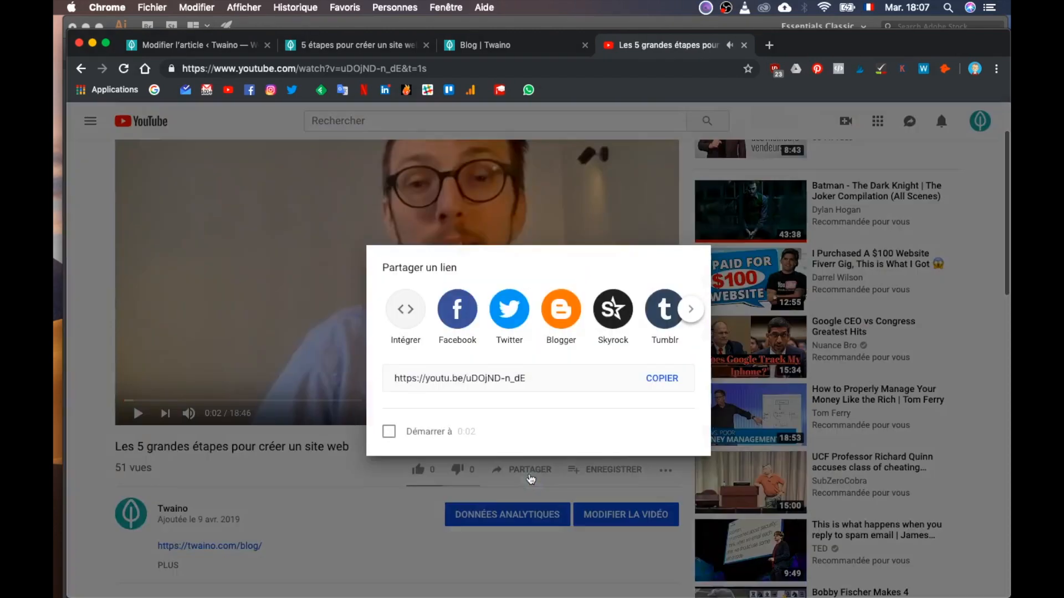
click(481, 377)
key(super+c)
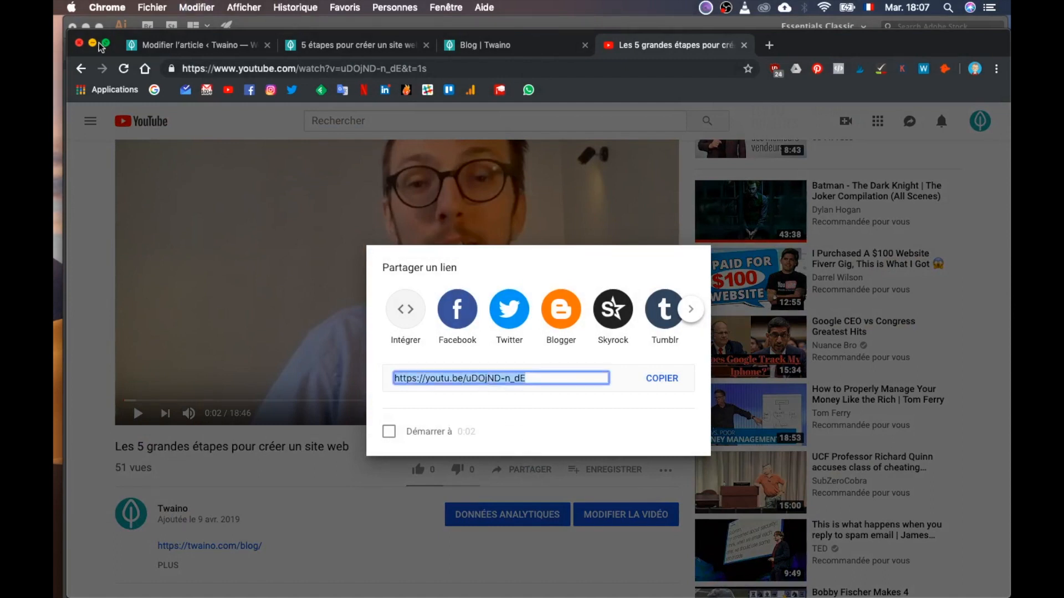
Return to the article's open text block and save its changes.
click(178, 50)
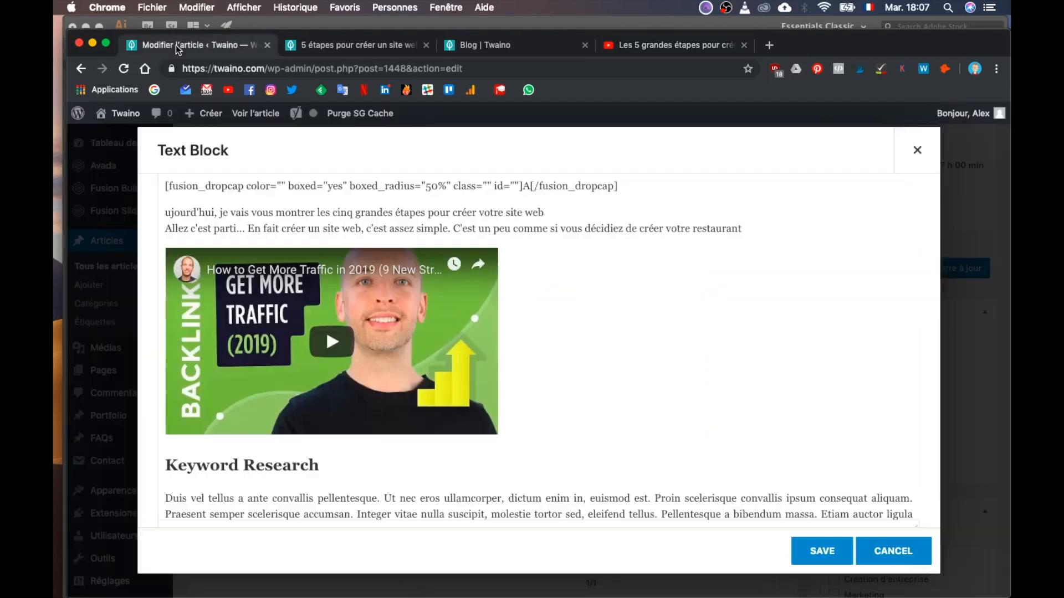
scroll(658, 394, up, 2)
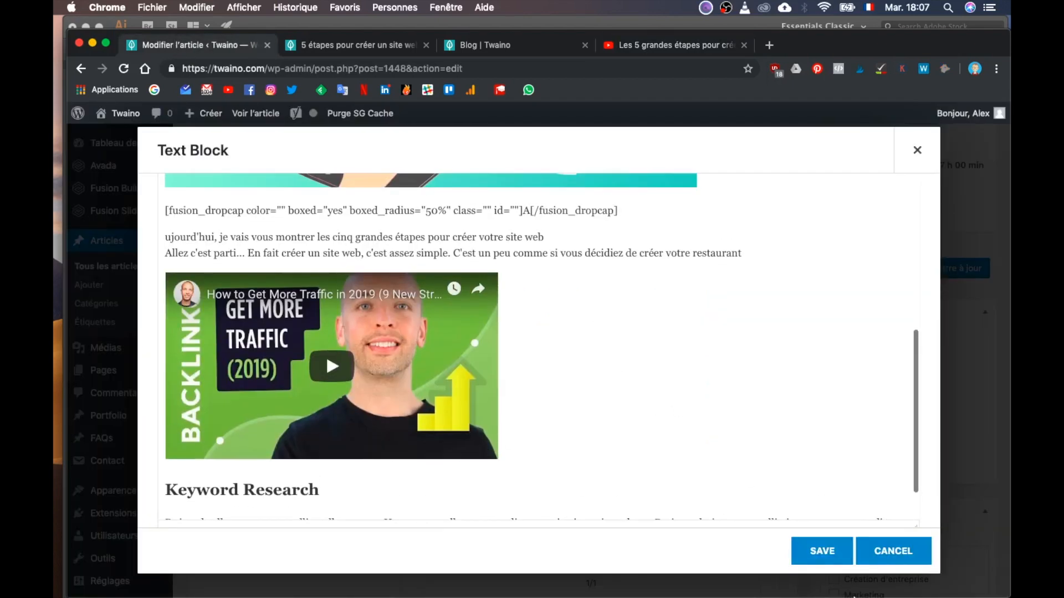
click(822, 551)
scroll(815, 512, down, 5)
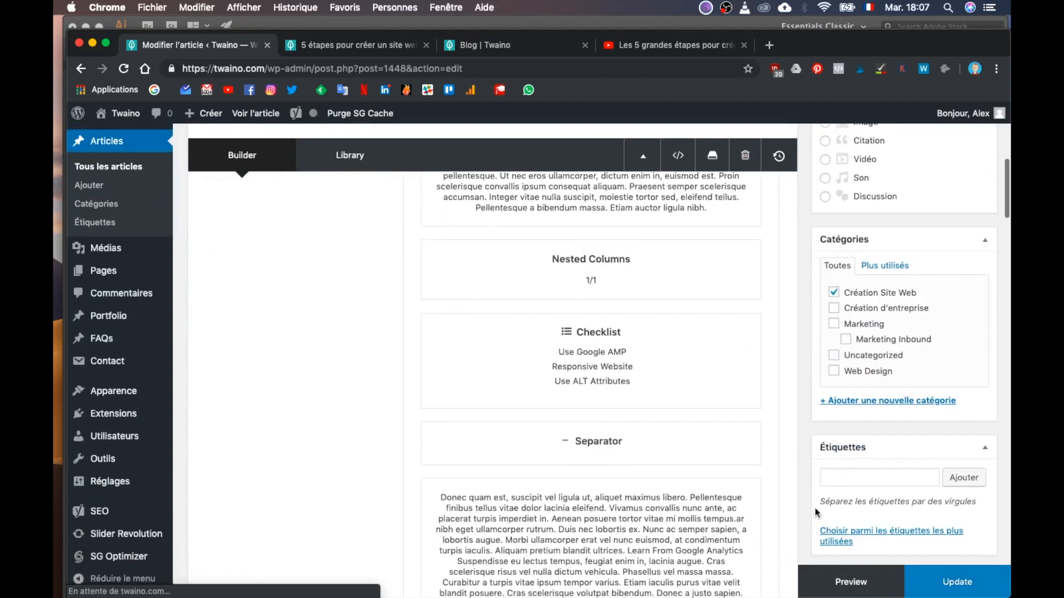
scroll(760, 535, down, 10)
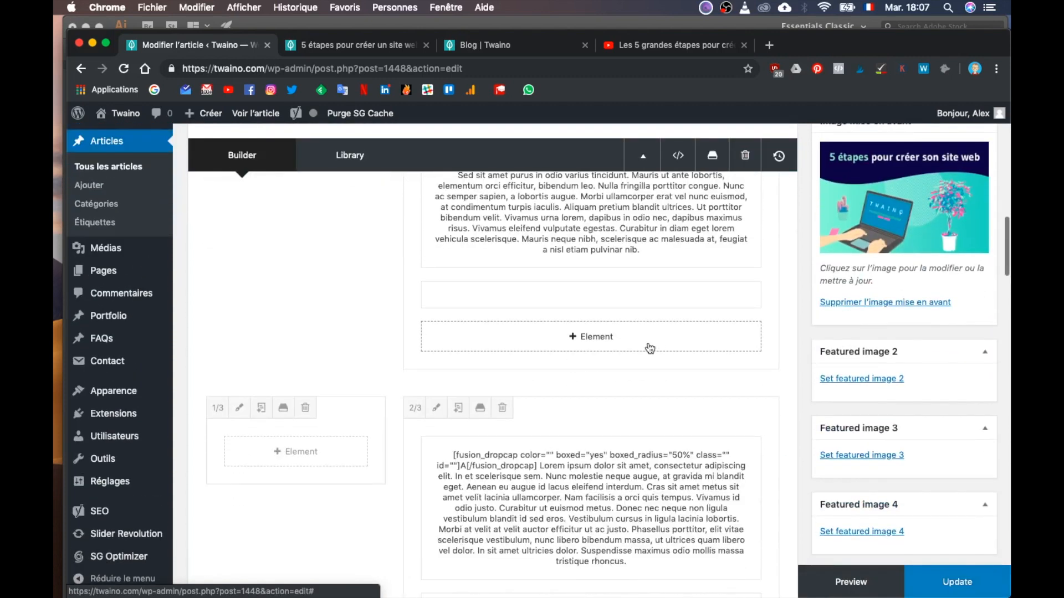
click(627, 331)
text(youtu)
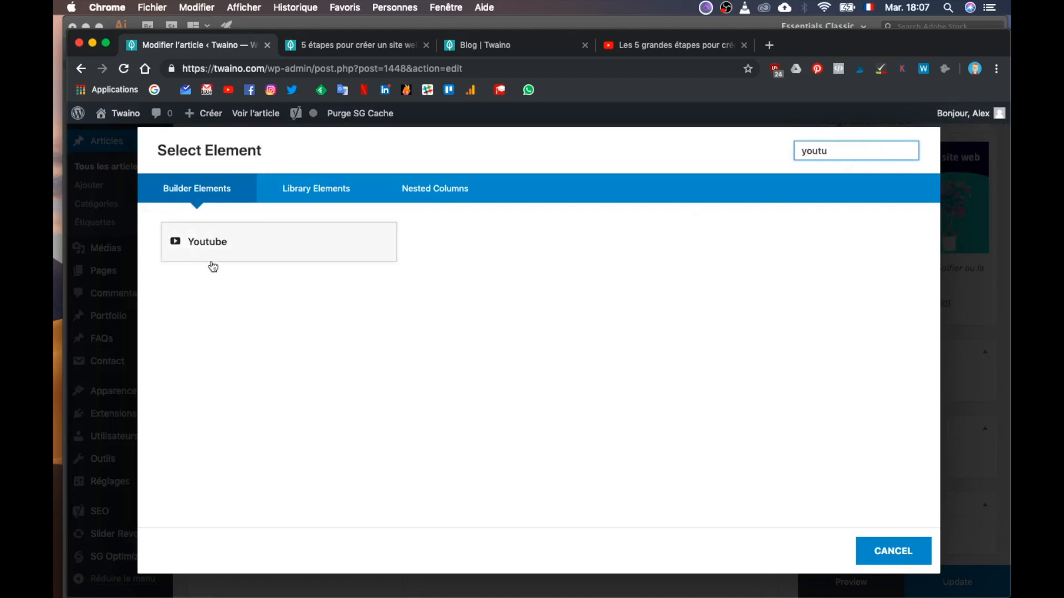
click(601, 222)
key(super+v)
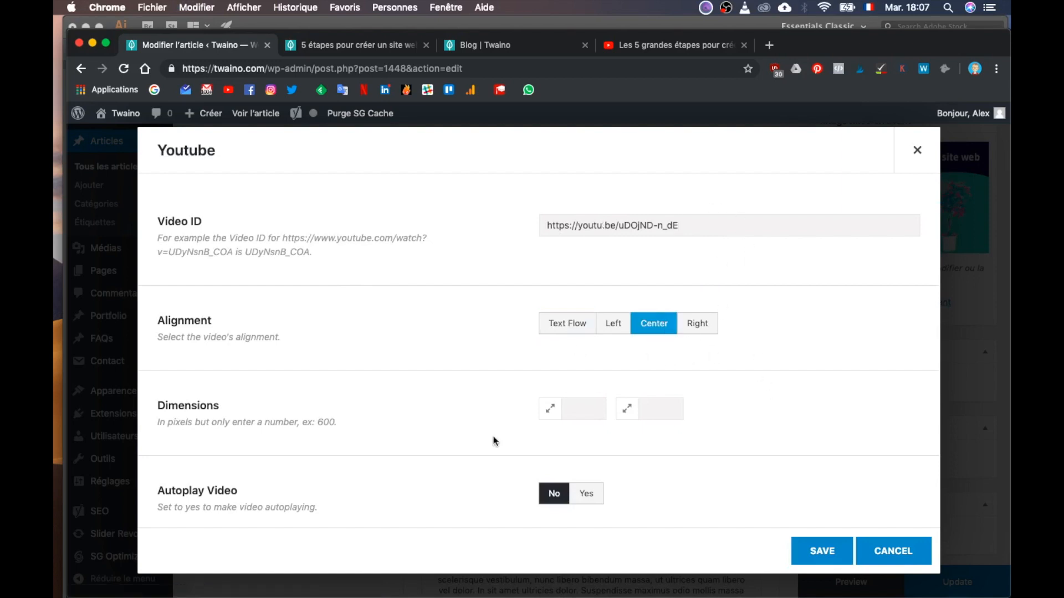
Switch to Illustrator and check the pixel dimensions of the "5 étapes pour créer son site web" thumbnail artboard.
key(ctrl+Up)
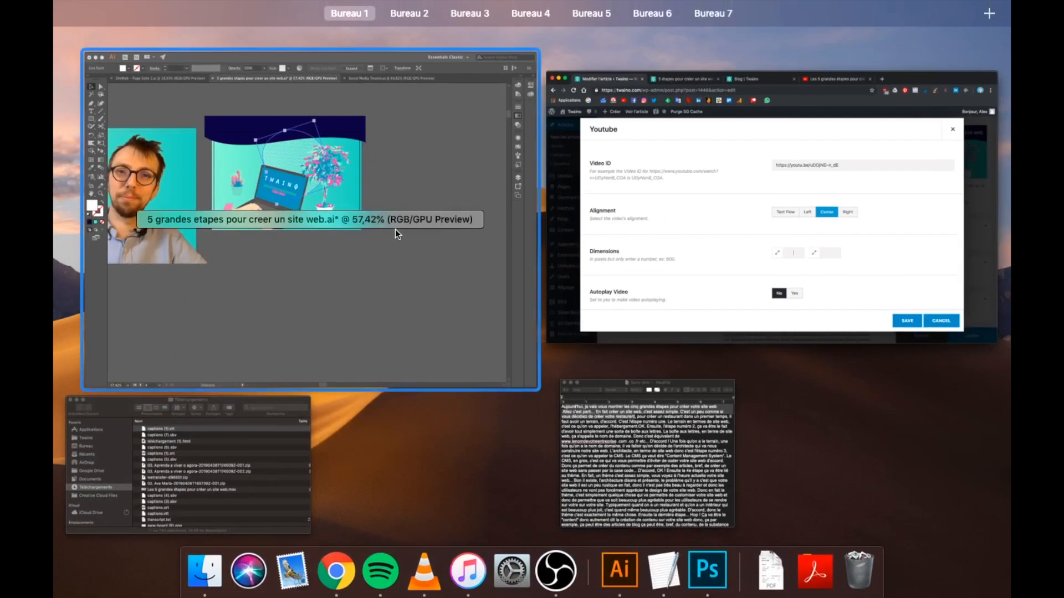
click(395, 228)
scroll(441, 404, left, 10)
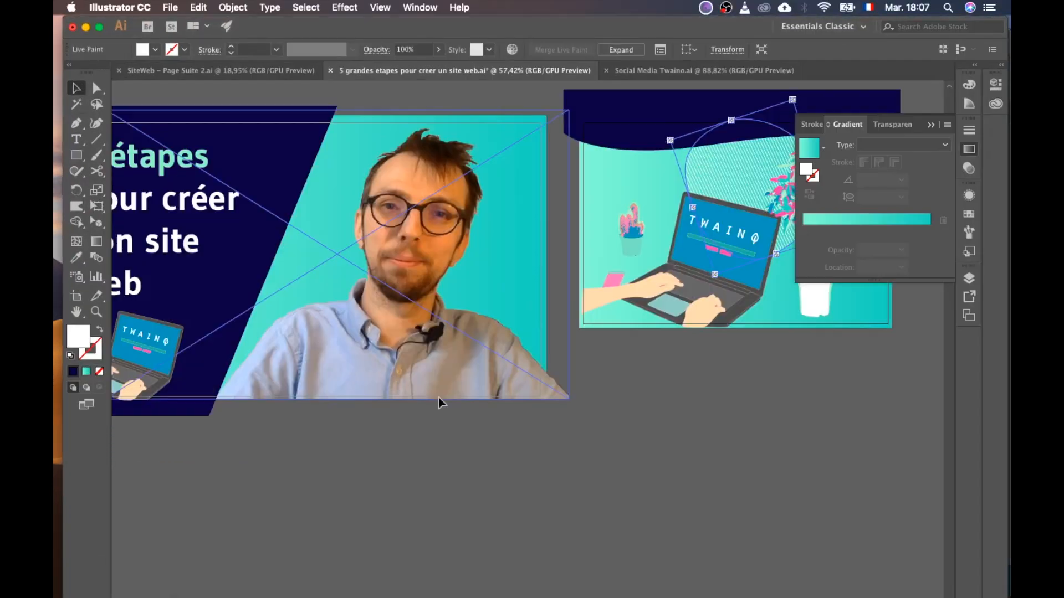
click(77, 295)
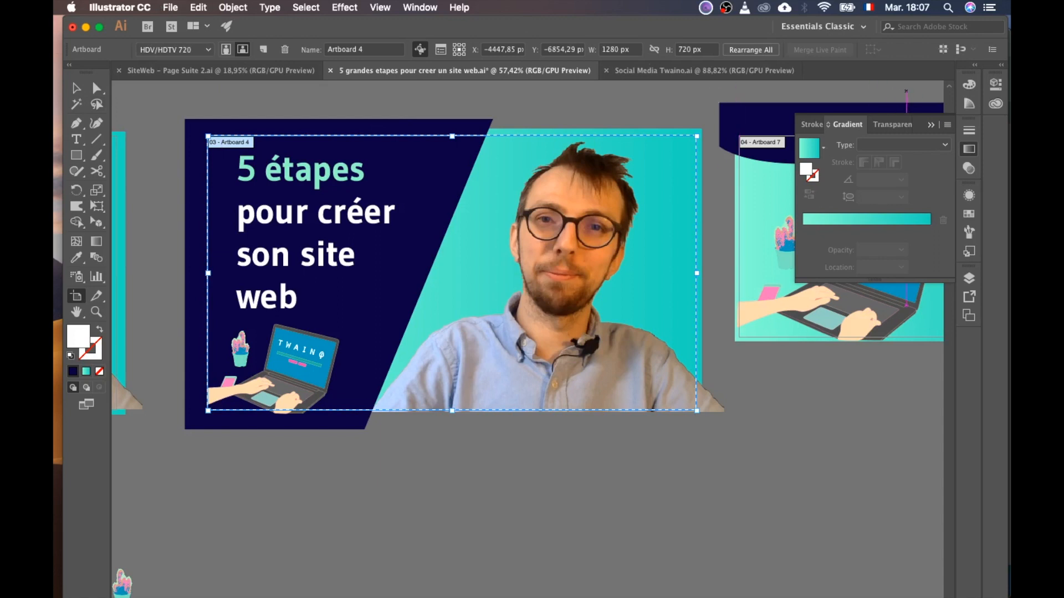
key(super+Tab)
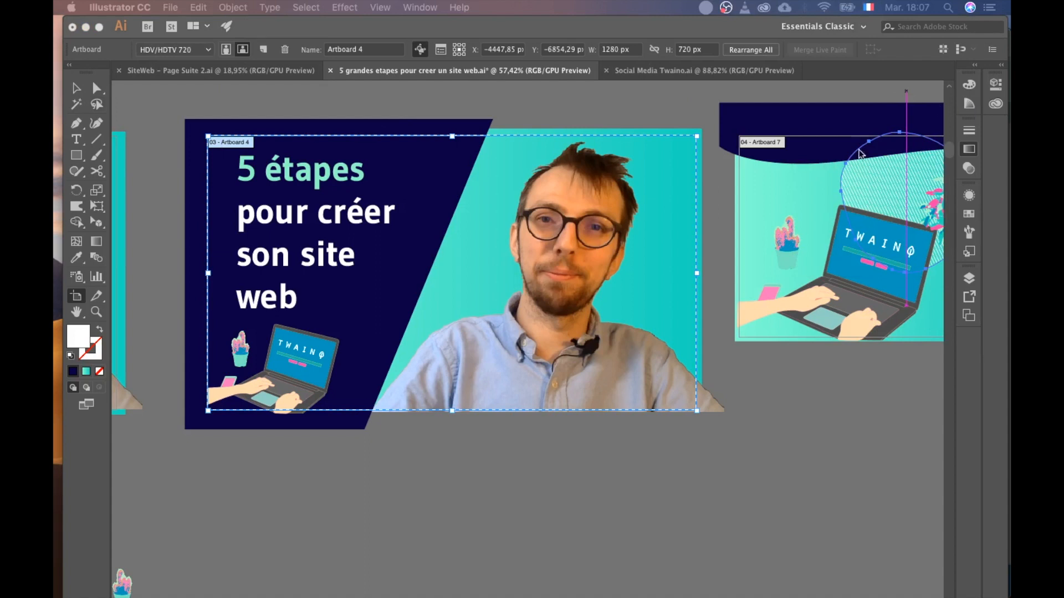
Return to the Youtube element in Chrome, set its dimensions to 1280 by 720 and save it.
key(ctrl+Up)
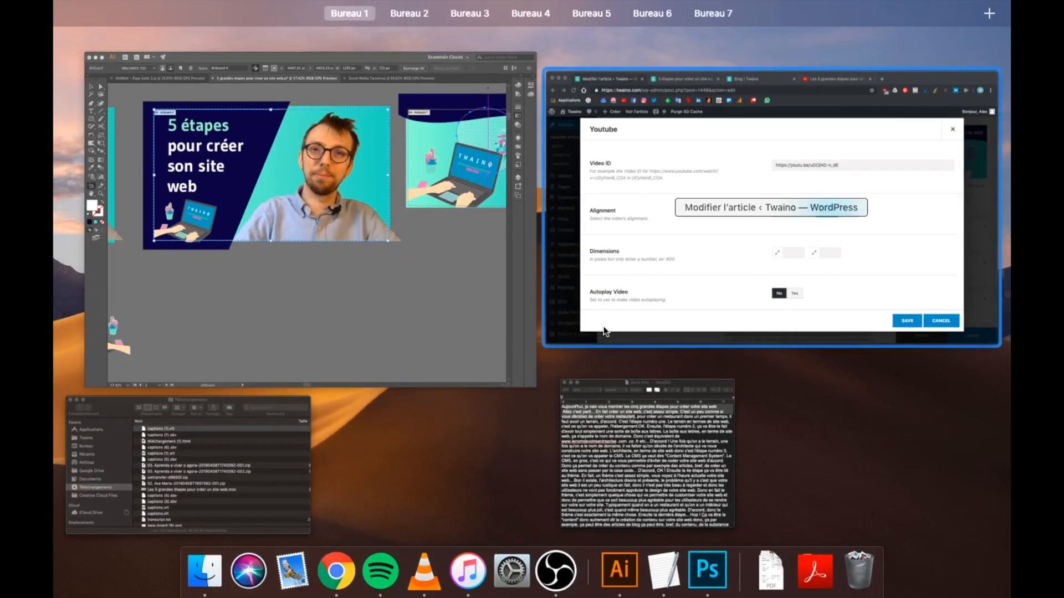
click(605, 329)
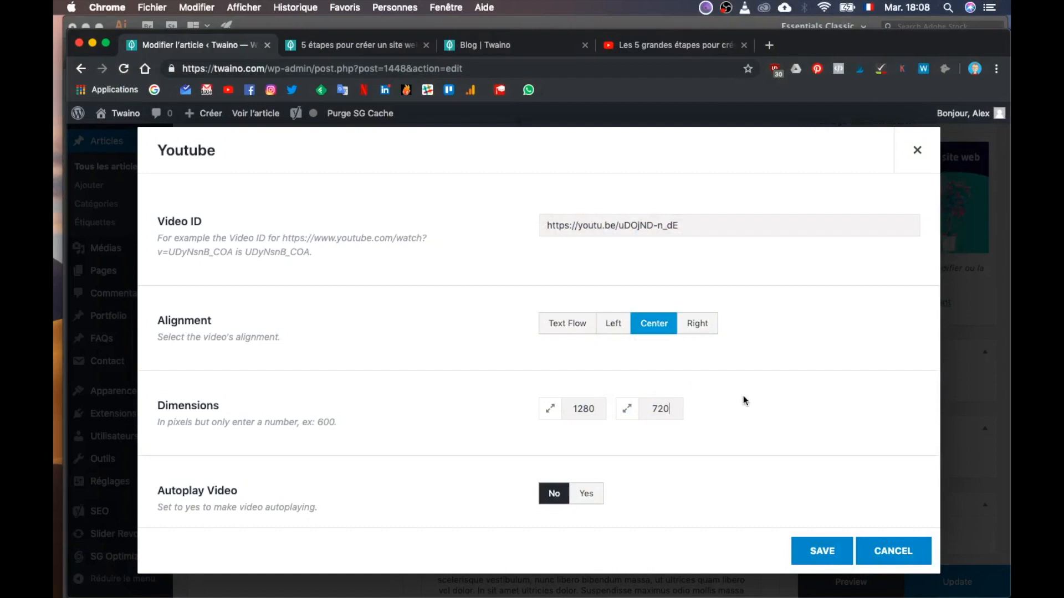
scroll(742, 399, down, 3)
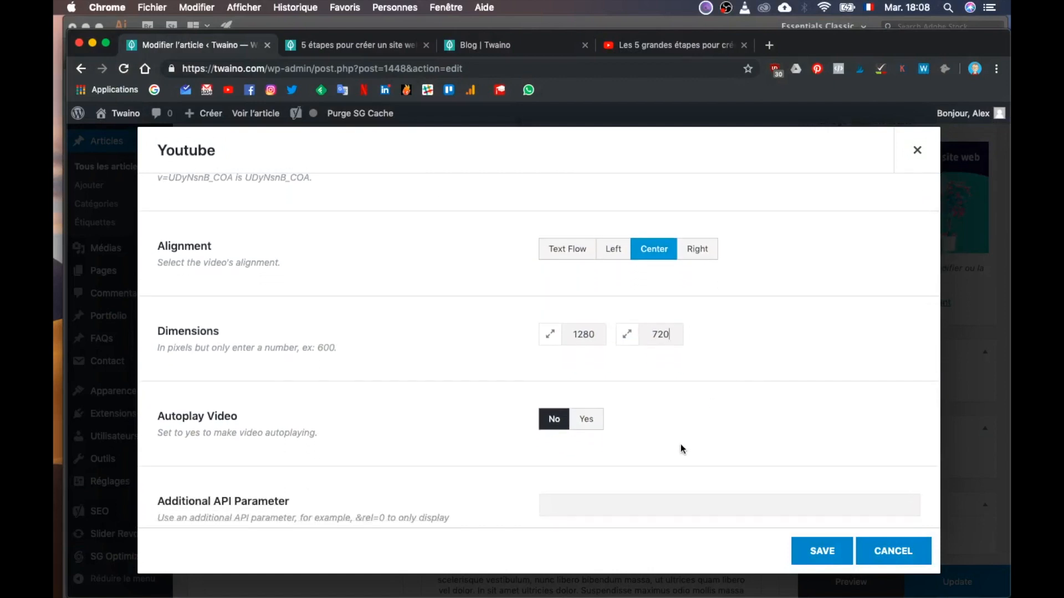
scroll(680, 444, down, 3)
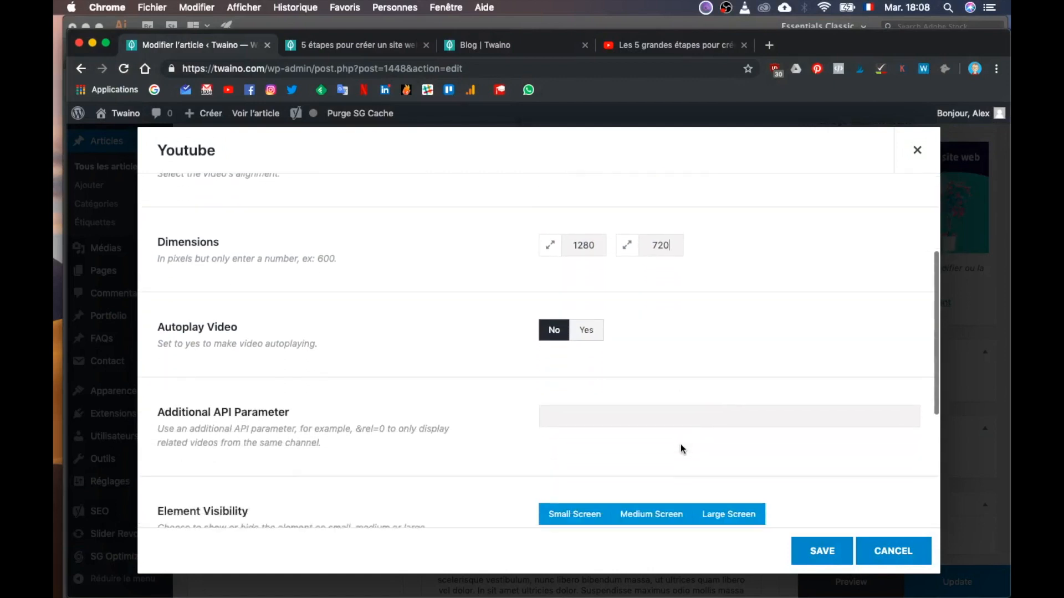
click(820, 550)
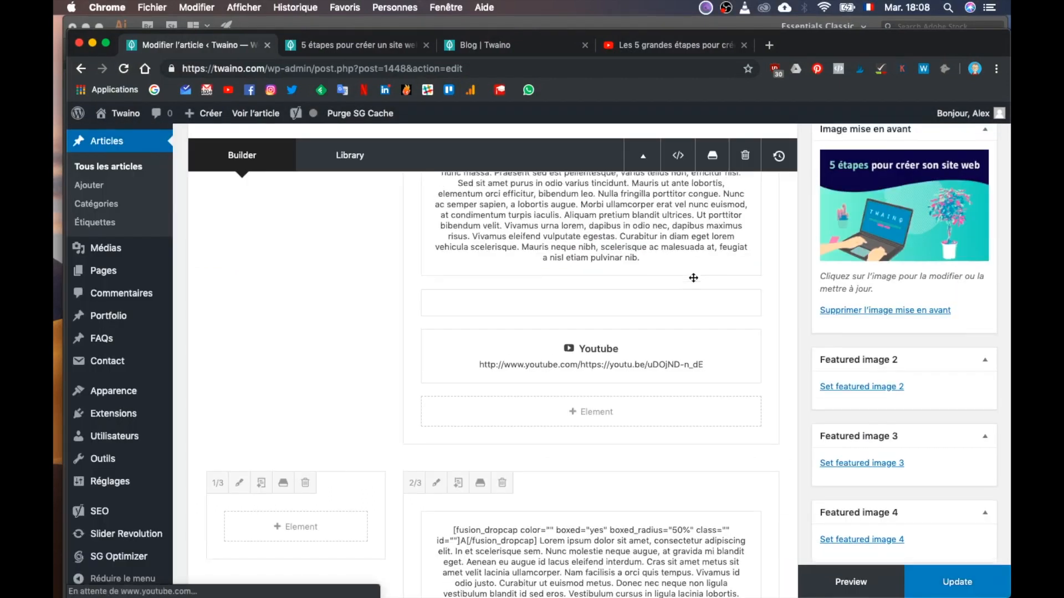
Move the Youtube element up between the intro text block and the nested columns.
scroll(681, 379, up, 3)
drag(683, 431, 678, 285)
scroll(676, 285, up, 3)
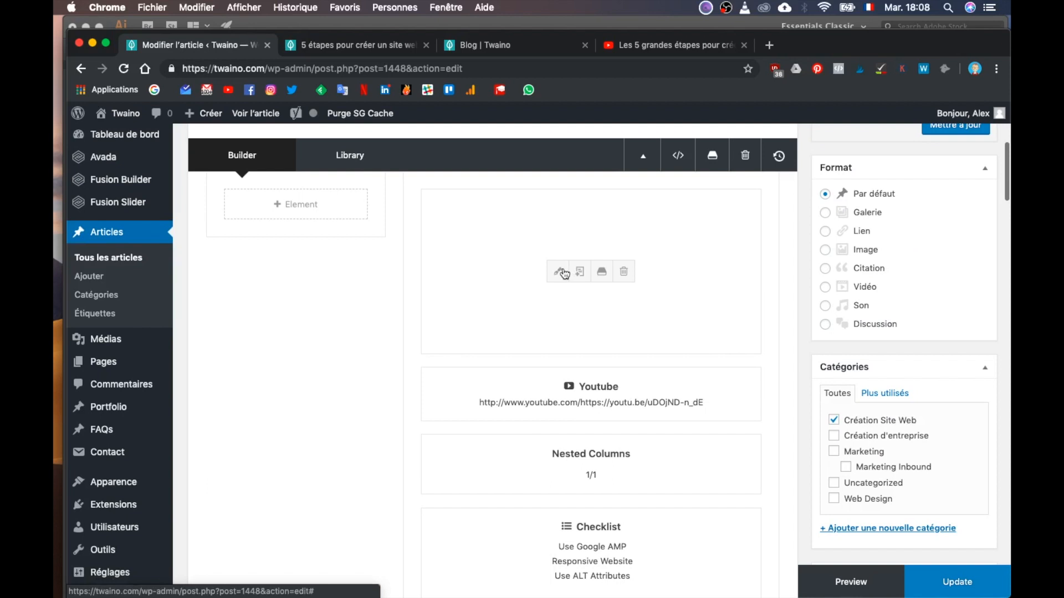
Open the intro text block, review its content down to the Keyword Research section and save it.
click(561, 271)
scroll(591, 358, down, 5)
scroll(777, 468, down, 5)
click(822, 551)
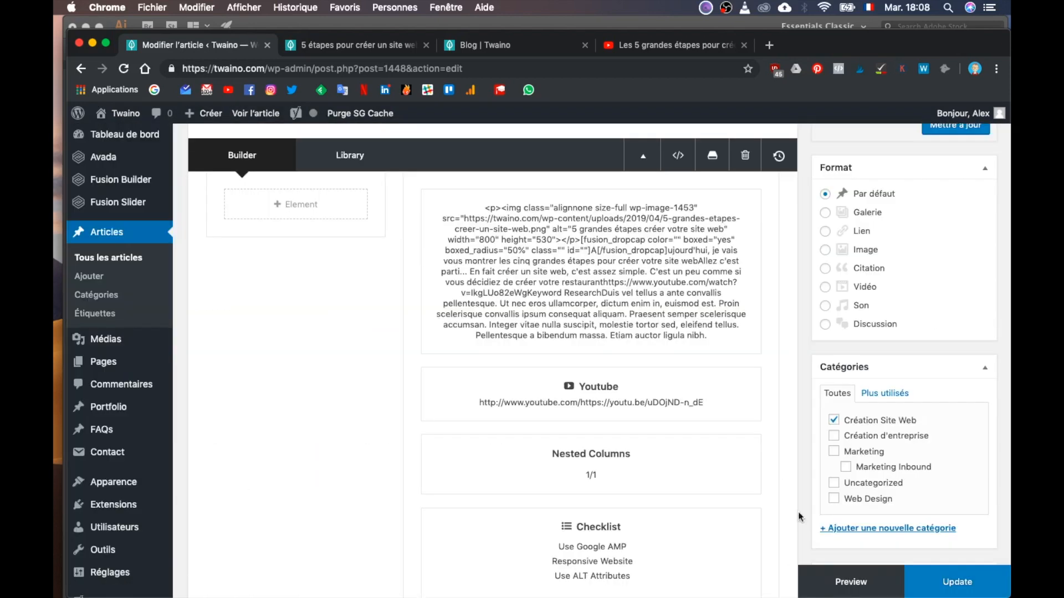
Place a copy of the intro text block below the Youtube element and reduce it to the Keyword Research heading and paragraph.
drag(722, 318, 702, 451)
click(558, 450)
scroll(673, 388, down, 5)
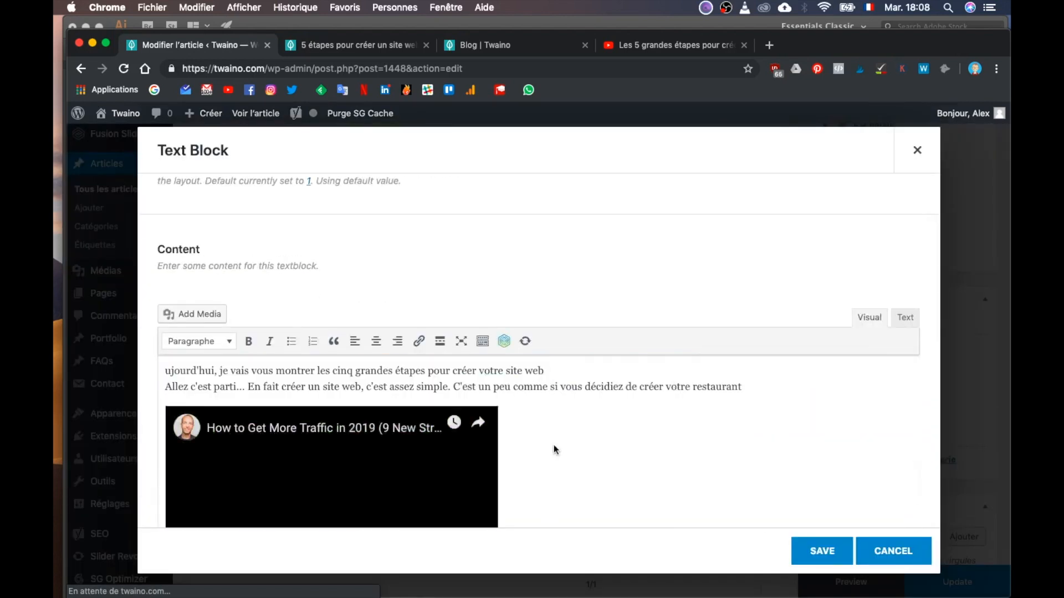
click(493, 501)
key(super+a)
scroll(482, 427, down, 5)
scroll(470, 354, up, 7)
text(Keyword Research Duis vel tellus a ante convallis pellentesque. Ut nec eros ullamcorper, dictum enim in, euismod est. Proin scelerisque convallis ipsum consequat aliquam. Praesent semper scelerisque accumsan. Integer vitae nulla suscipit, molestie tortor sed, eleifend tellus. Pellentesque a bibendum massa. Etiam auctor ligula nibh.)
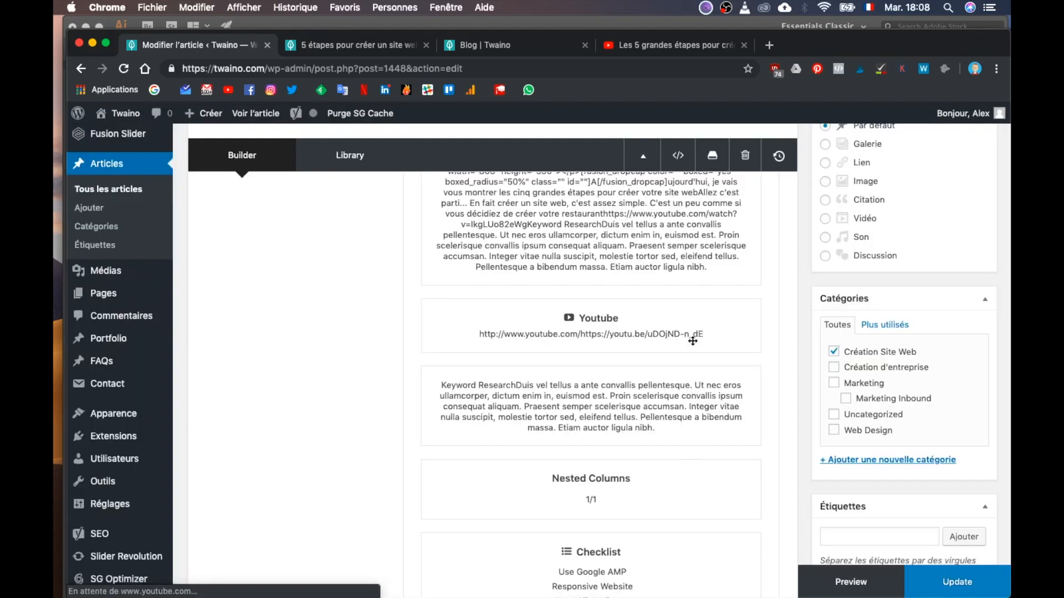
Move the Keyword Research text block below the nested columns and update the article.
scroll(733, 277, up, 1)
scroll(730, 382, down, 1)
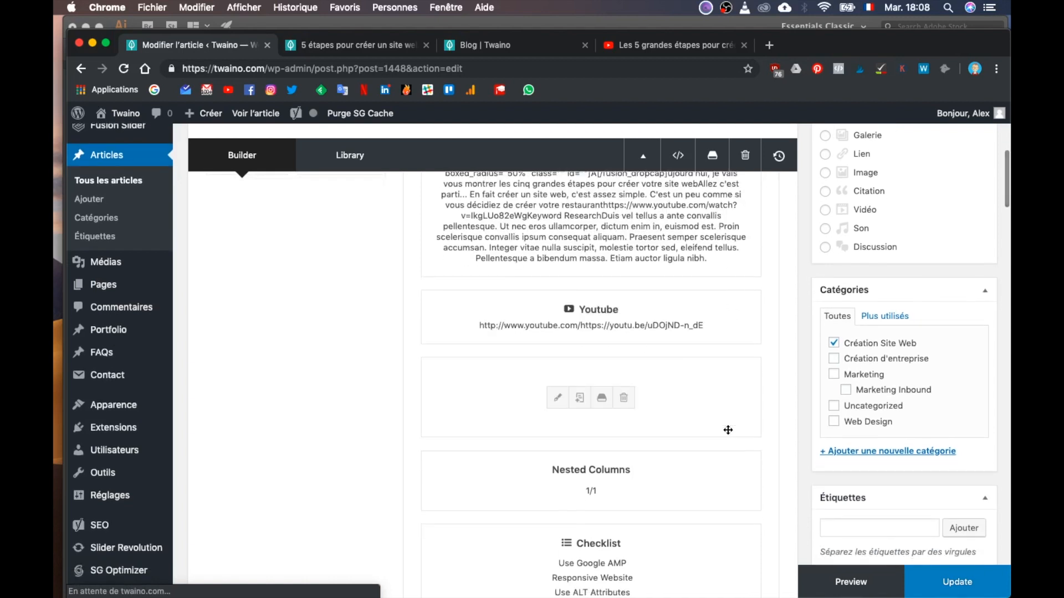
drag(711, 427, 712, 466)
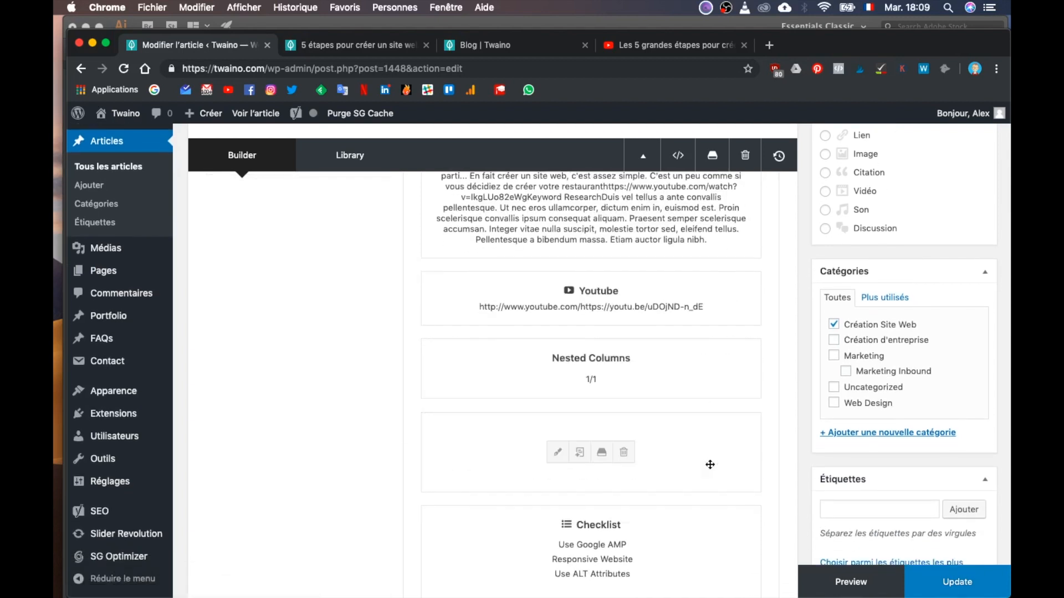
click(953, 584)
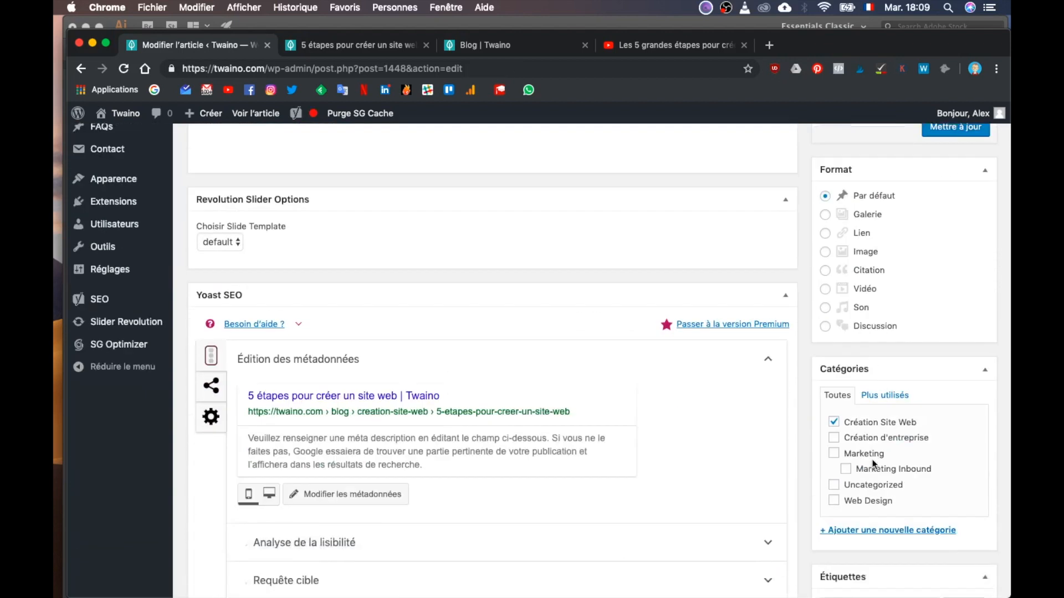
Examine the article preview, checking the image, intro text, videos, chapter list and Keyword Research section.
click(344, 44)
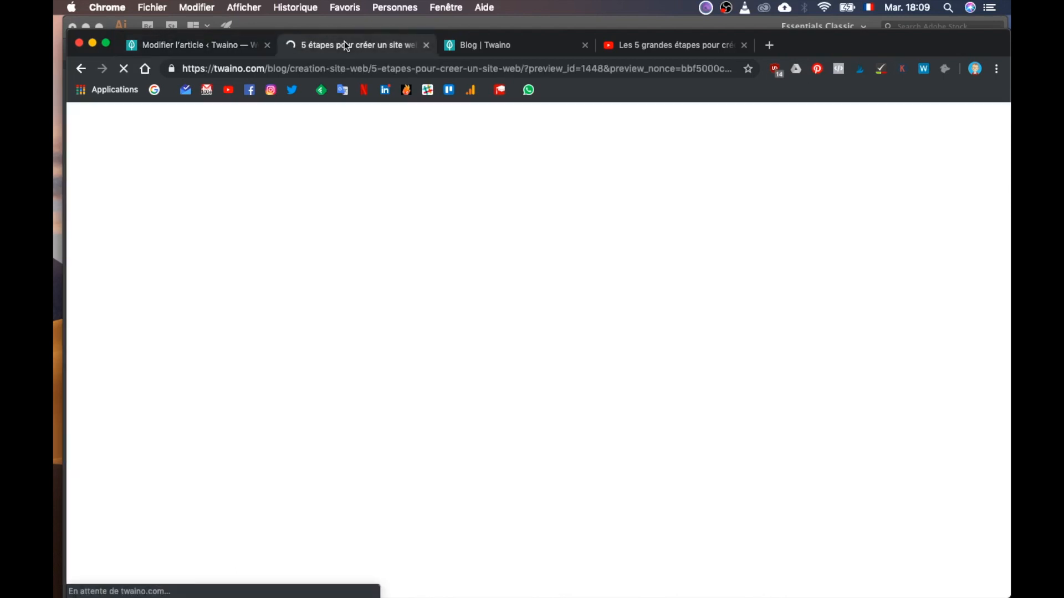
scroll(484, 360, down, 6)
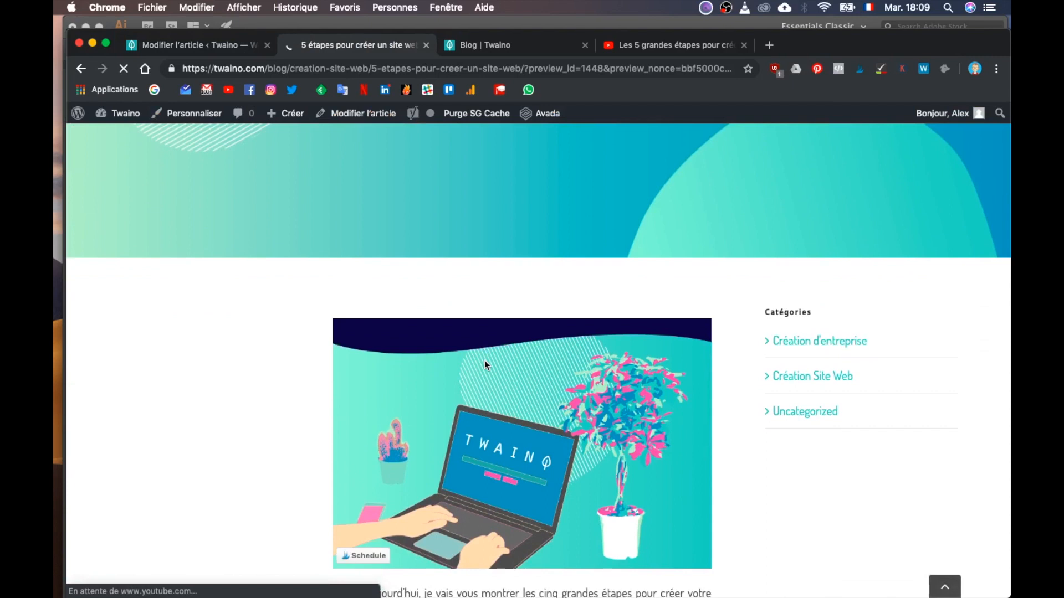
scroll(485, 360, up, 6)
scroll(484, 360, down, 5)
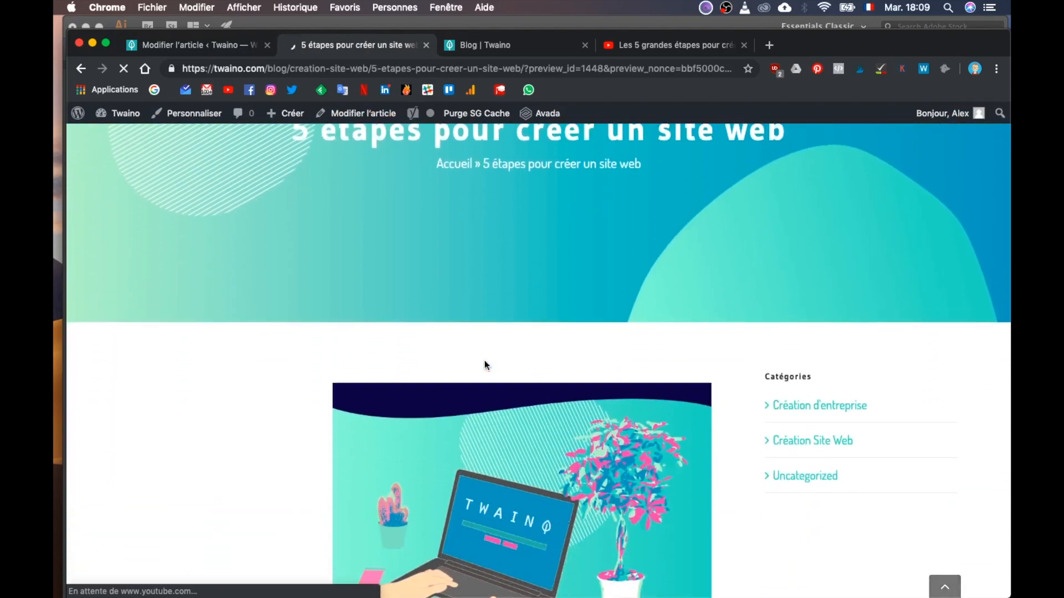
scroll(484, 360, down, 5)
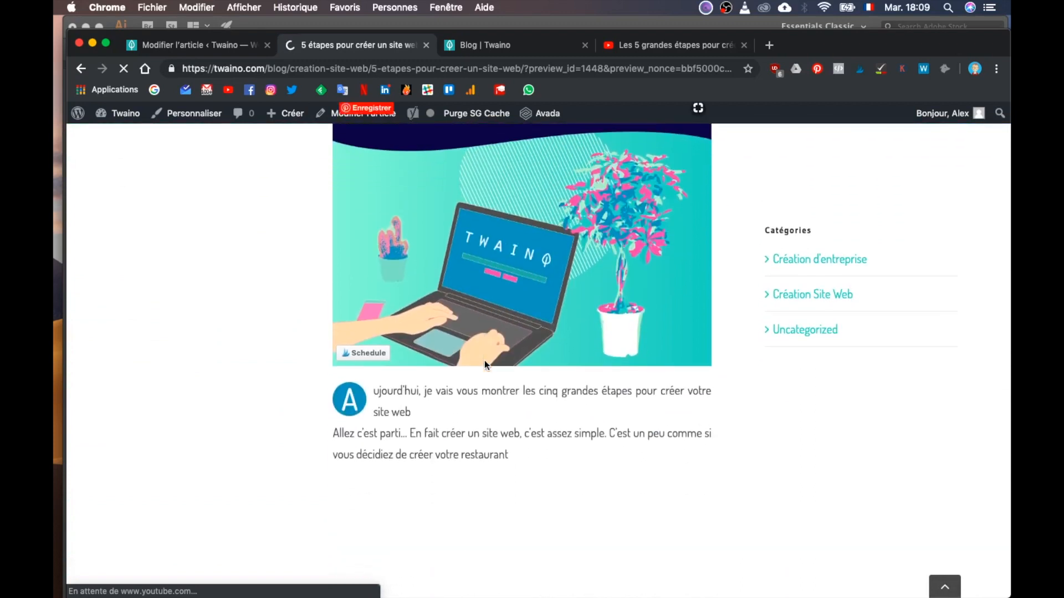
scroll(484, 364, down, 2)
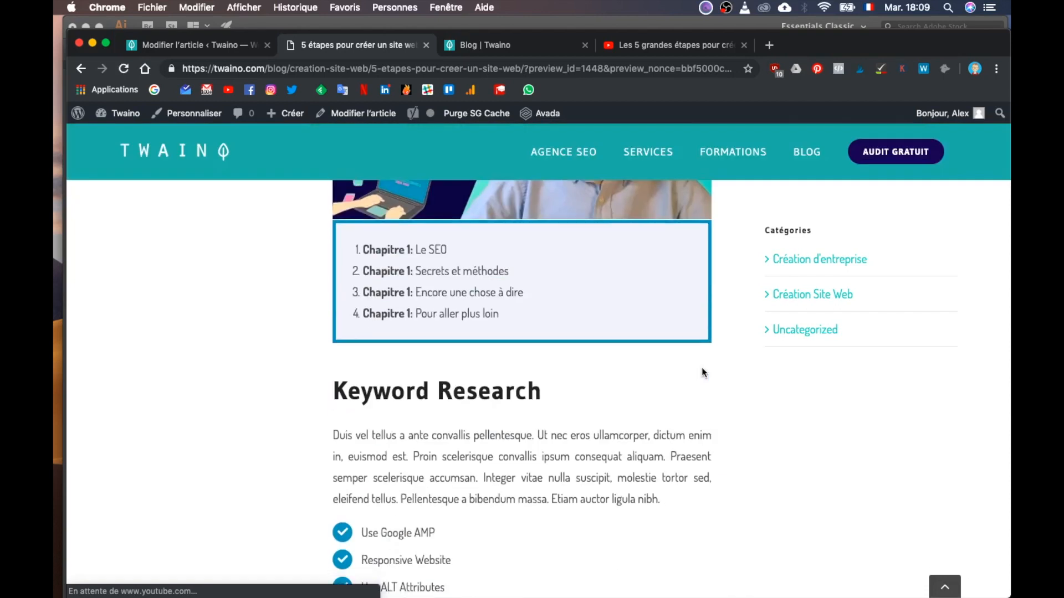
scroll(701, 368, down, 6)
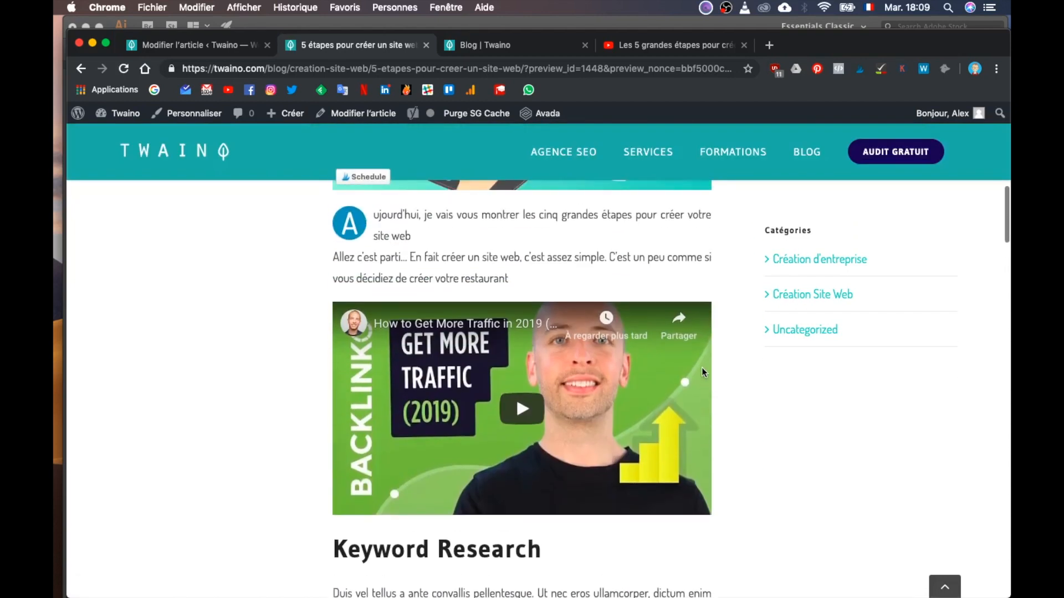
scroll(702, 367, down, 4)
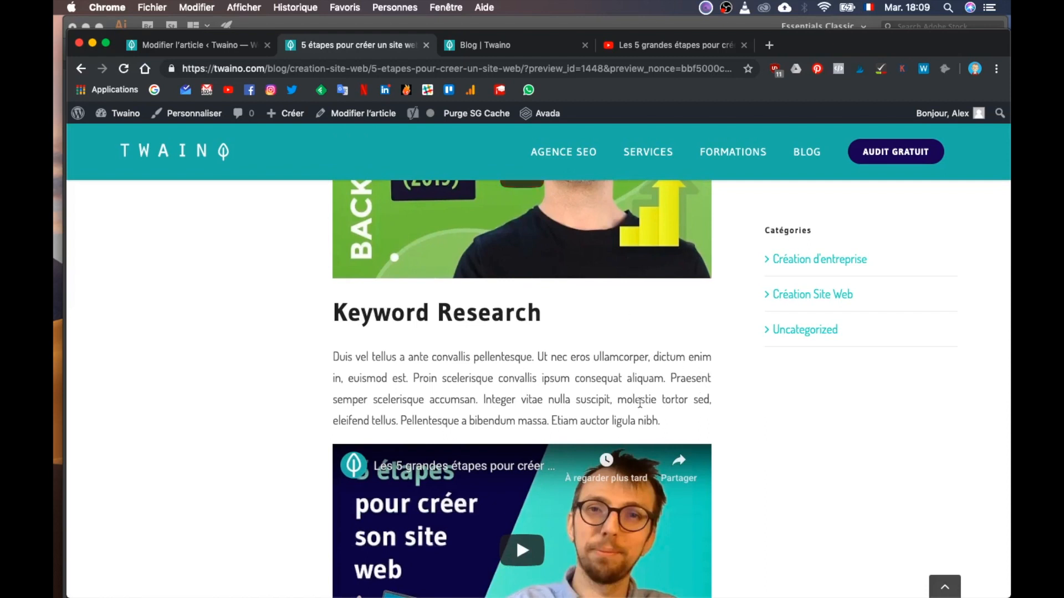
Remove the old YouTube link and the duplicate Keyword Research section from the intro text block and update the article.
click(219, 44)
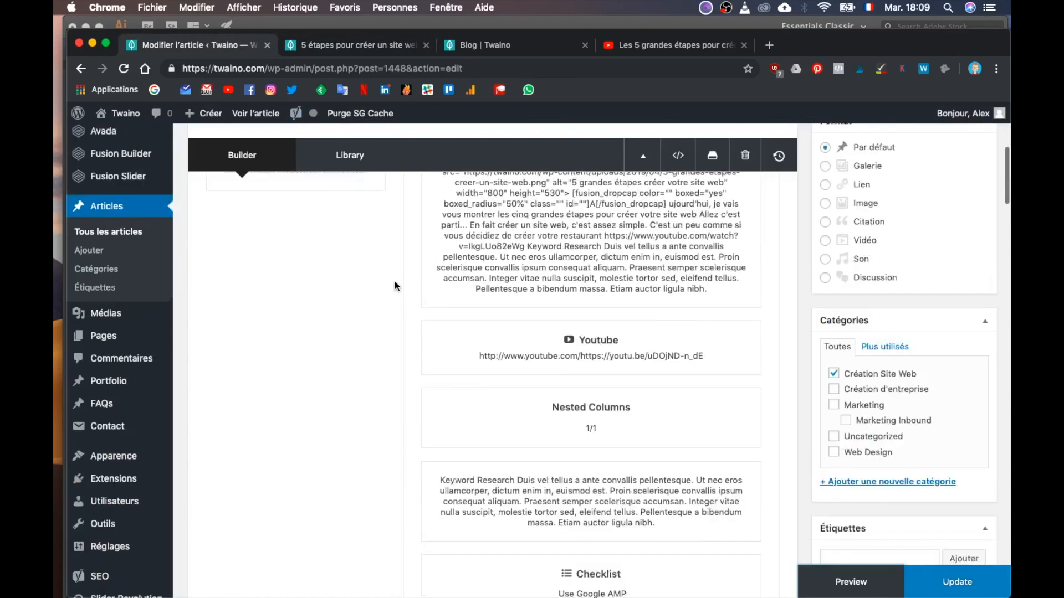
click(394, 285)
scroll(381, 483, down, 2)
scroll(381, 484, up, 10)
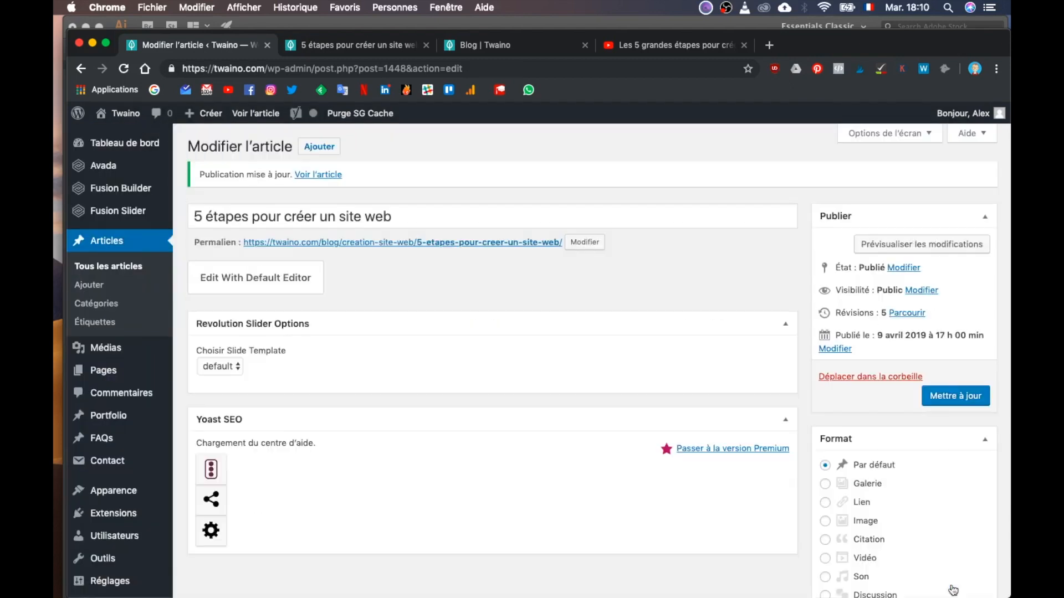
scroll(952, 590, down, 5)
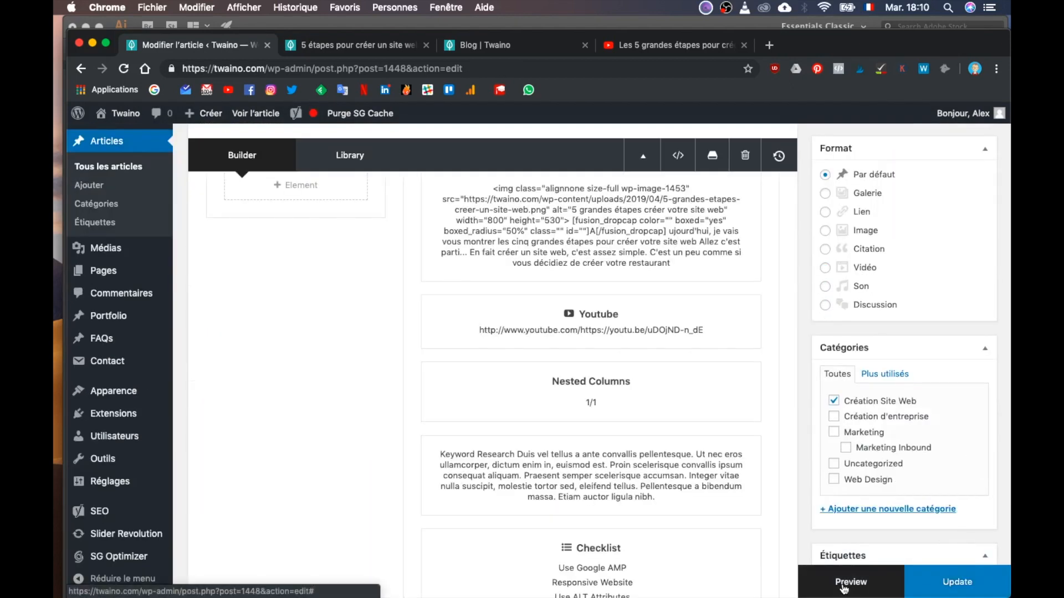
Check in the refreshed article preview that the intro text is directly followed by the Twaino video.
click(357, 46)
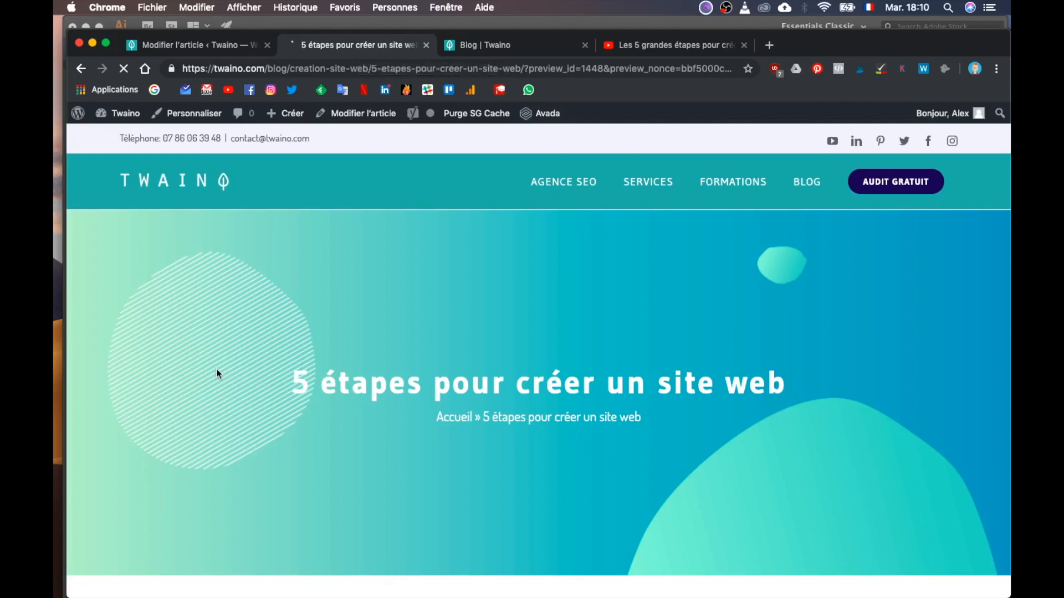
scroll(216, 368, down, 5)
scroll(217, 370, down, 5)
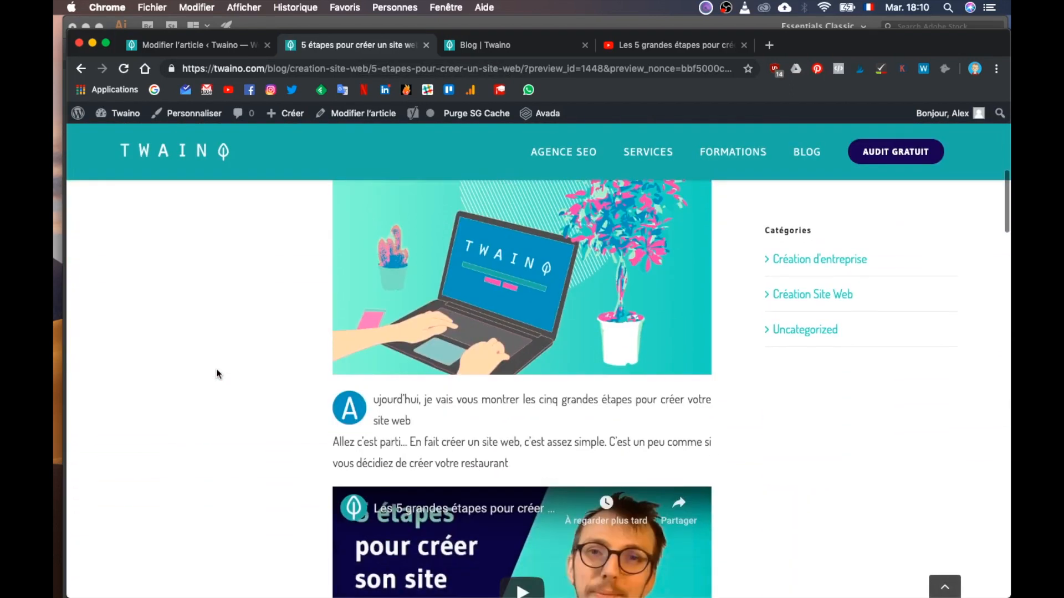
scroll(216, 373, down, 5)
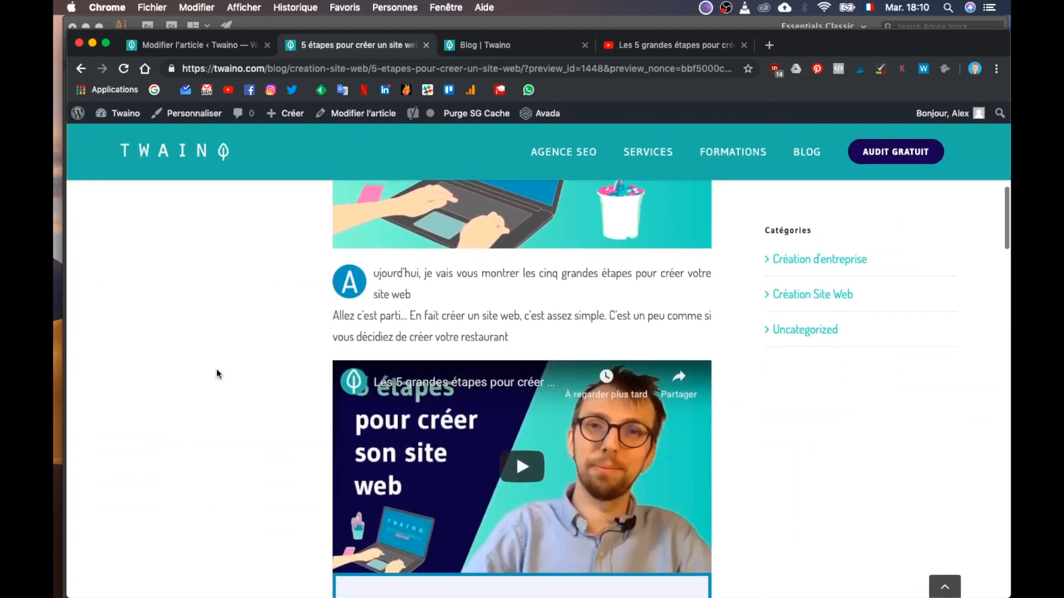
scroll(217, 374, up, 9)
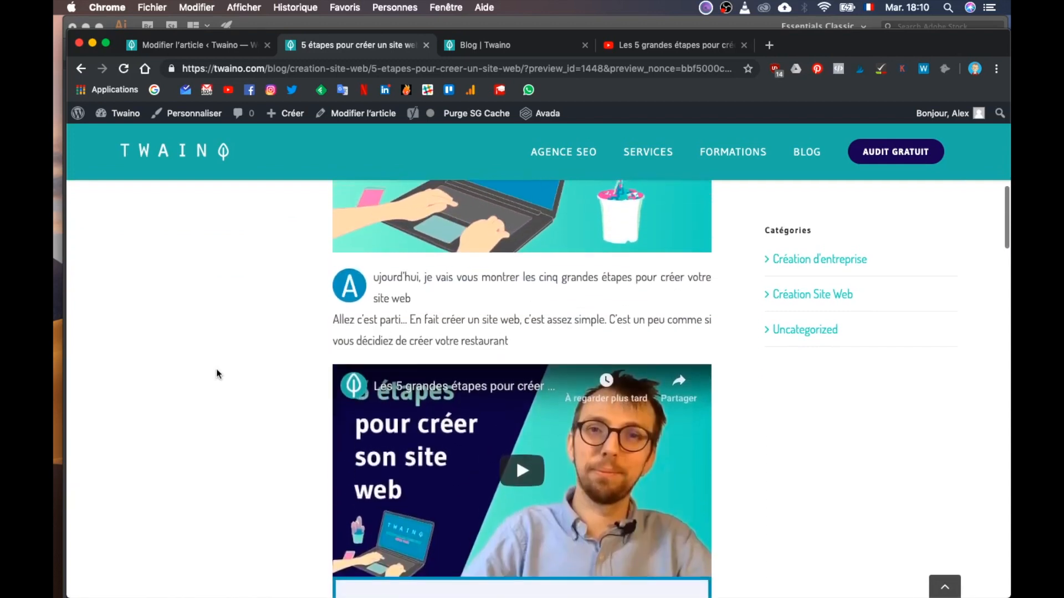
scroll(216, 374, up, 2)
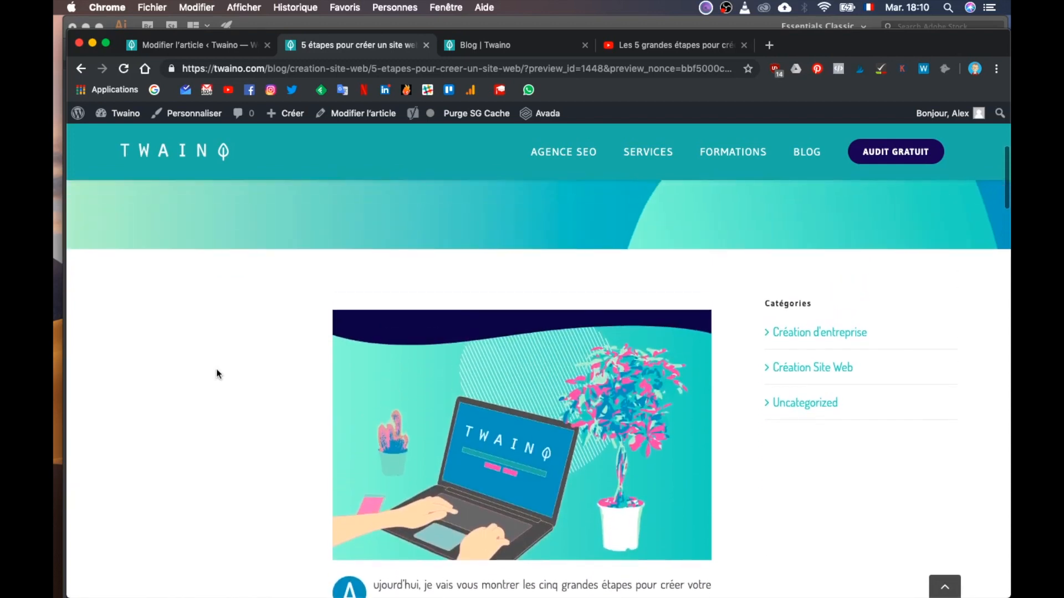
scroll(216, 374, down, 2)
scroll(216, 374, down, 4)
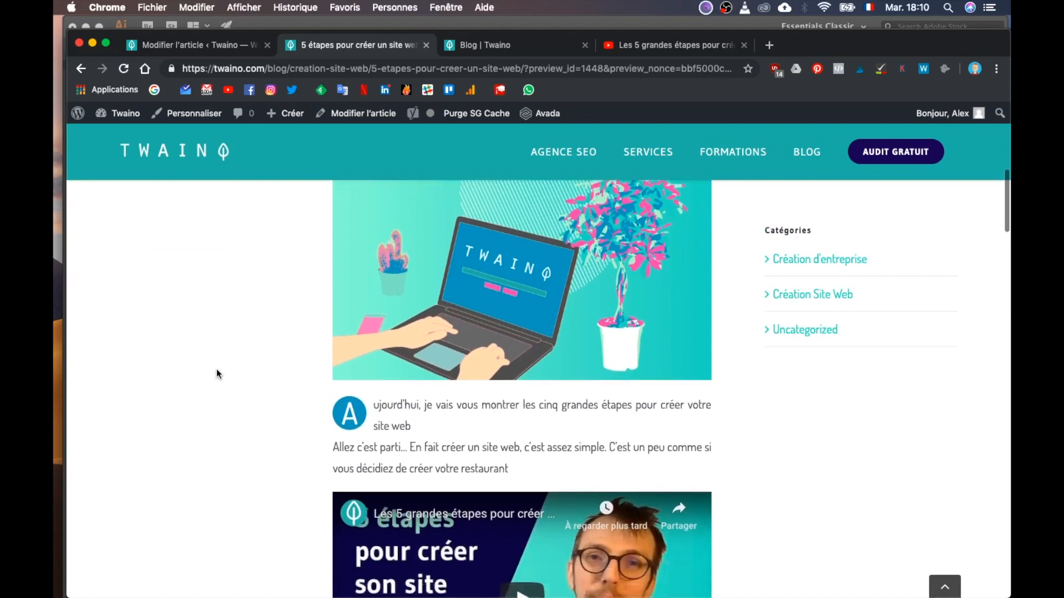
Move the laptop image below the two intro sentences in the intro text block and save the block.
scroll(216, 367, up, 3)
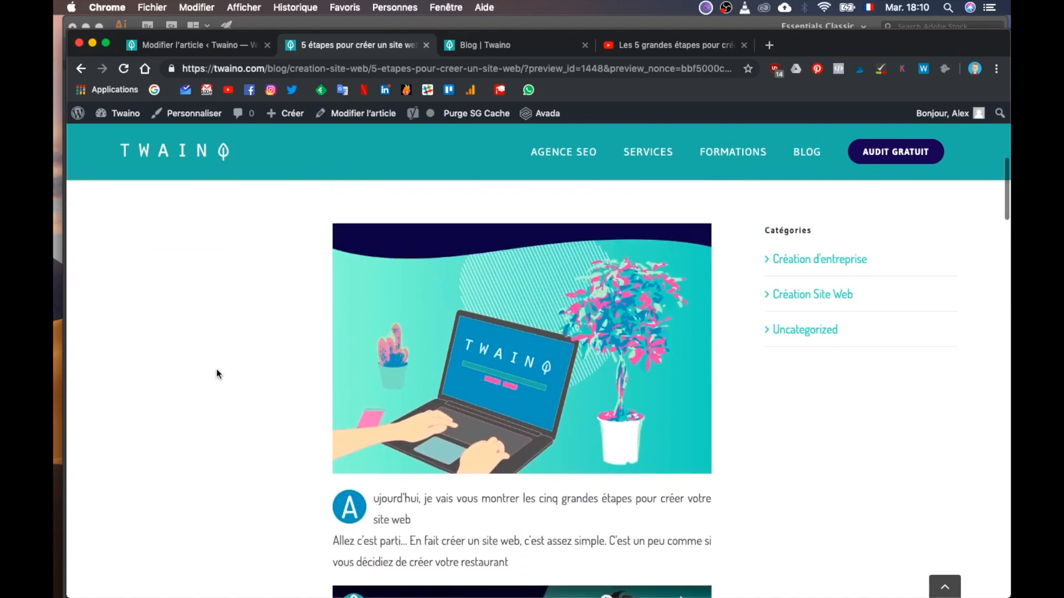
click(209, 34)
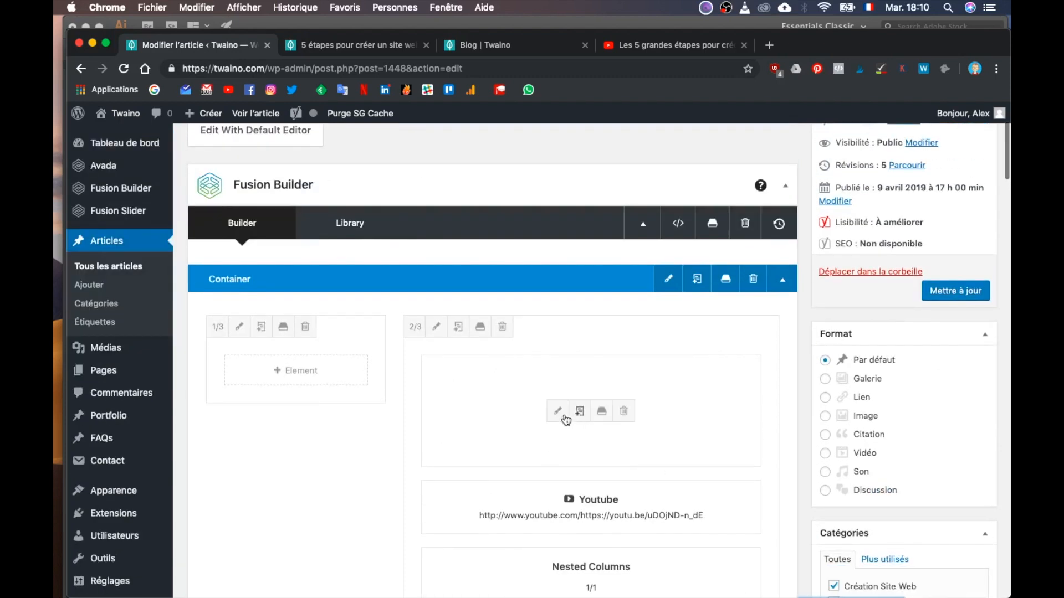
click(557, 408)
scroll(631, 426, down, 4)
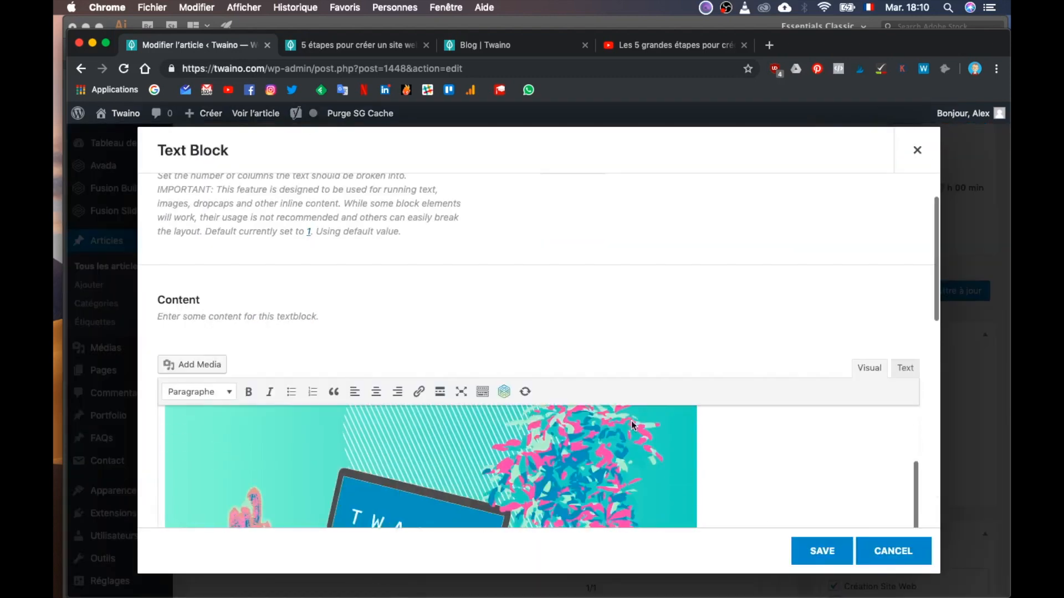
click(588, 462)
key(BackSpace)
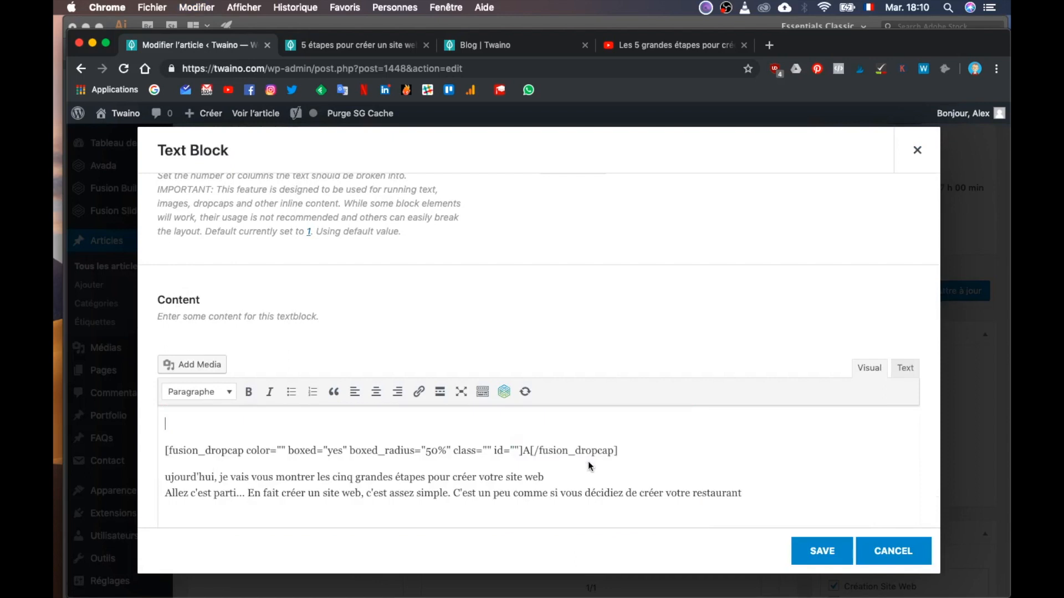
key(BackSpace)
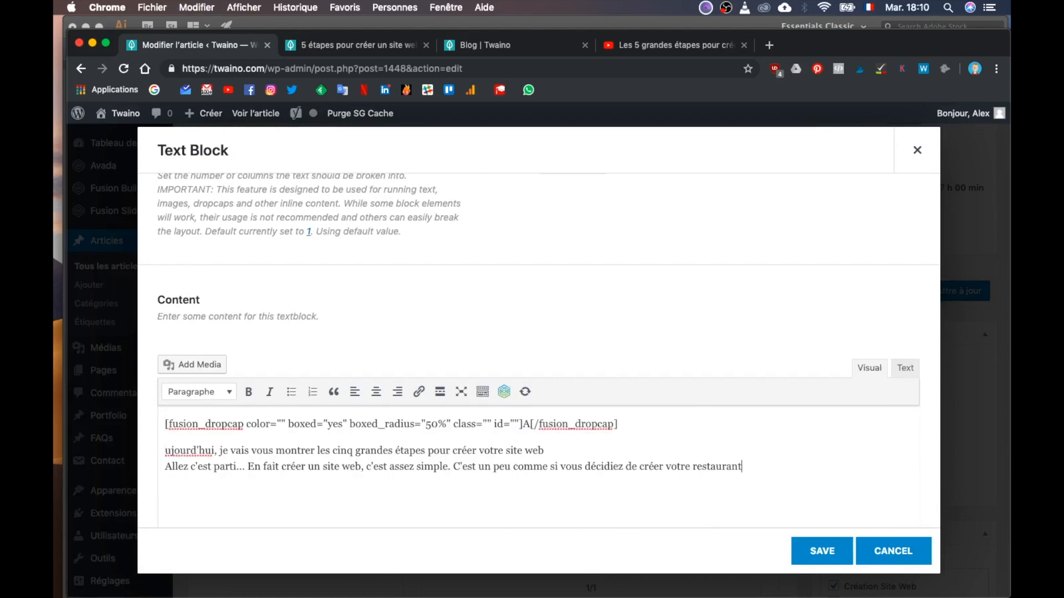
key(super+z)
scroll(718, 465, down, 1)
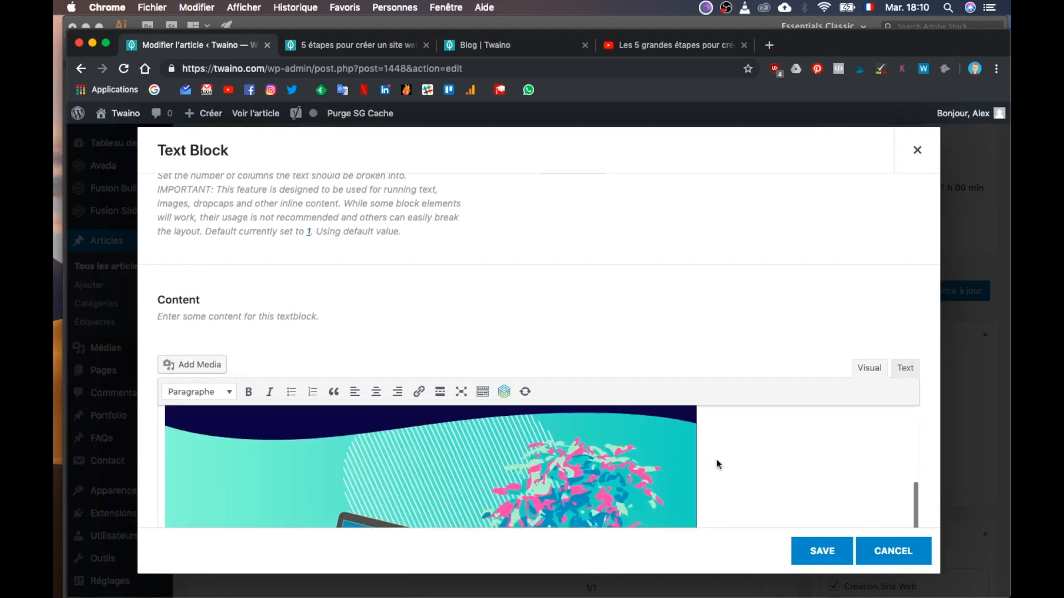
click(822, 551)
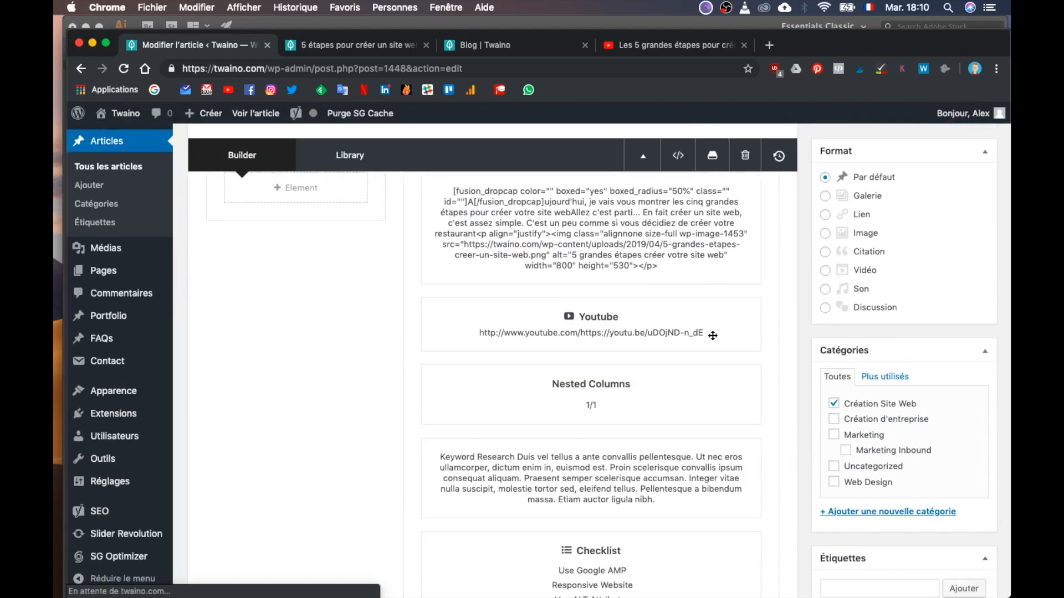
Duplicate the separator below the checklist and place the copy between the YouTube video and the nested columns.
scroll(592, 388, down, 5)
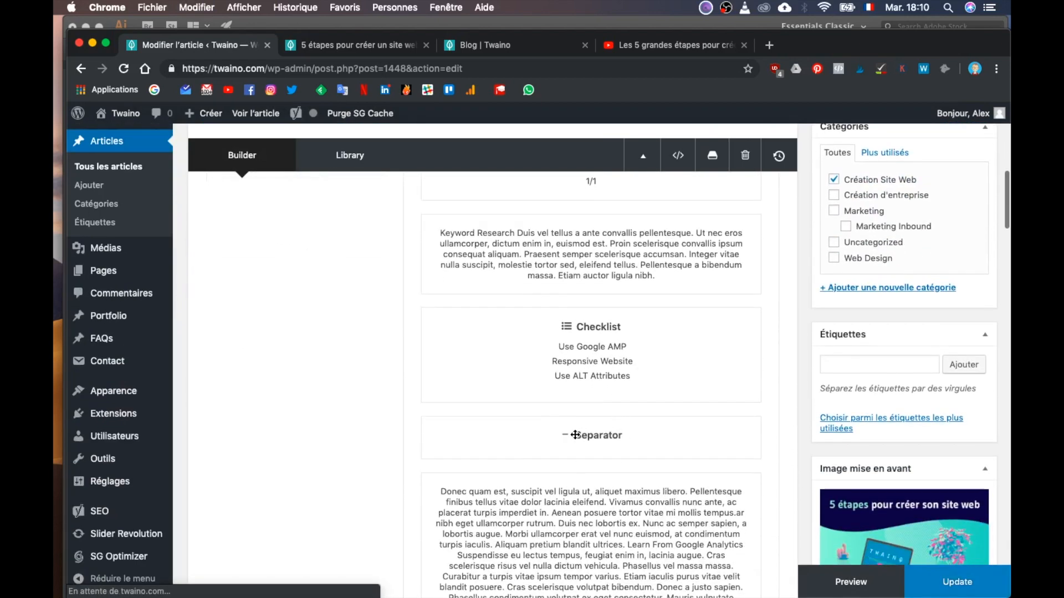
click(580, 439)
scroll(664, 428, up, 1)
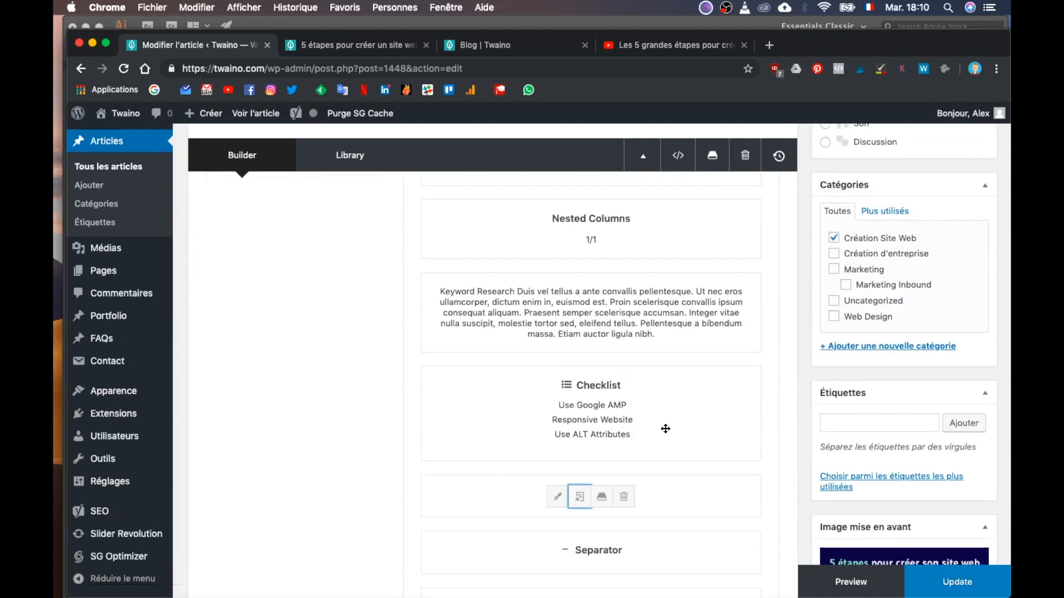
drag(663, 255, 660, 253)
scroll(660, 217, up, 3)
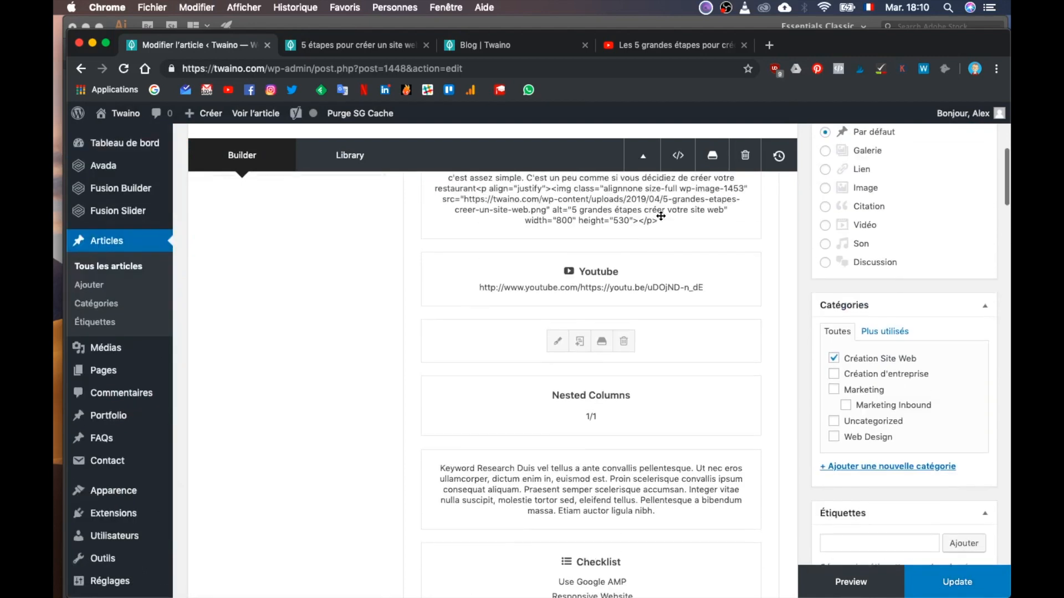
Refresh the article preview and check the image position and the spacing between the video and the chapter list.
click(367, 45)
scroll(457, 360, down, 3)
scroll(457, 357, down, 5)
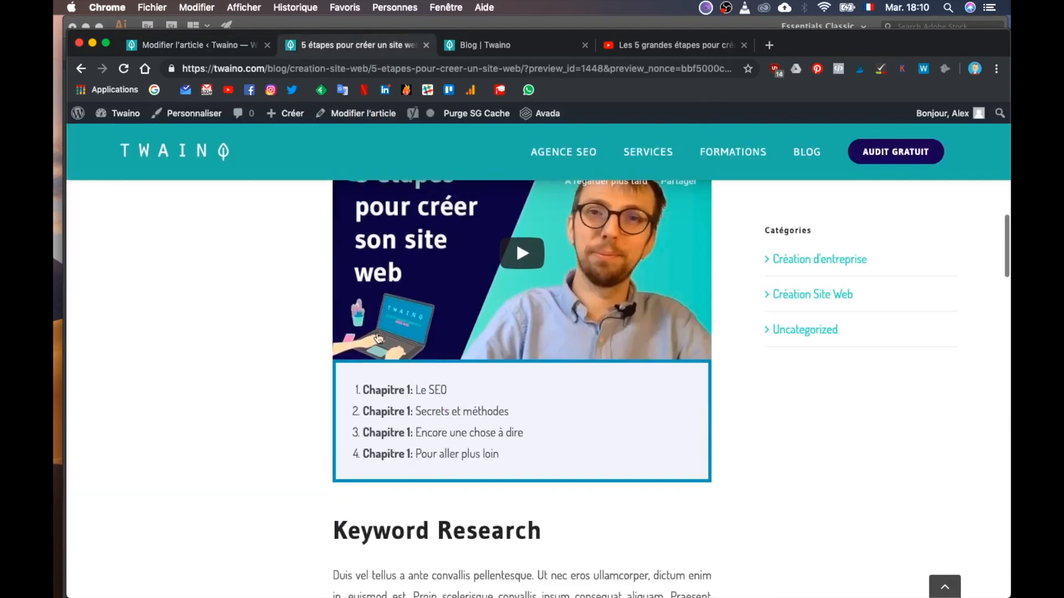
click(211, 47)
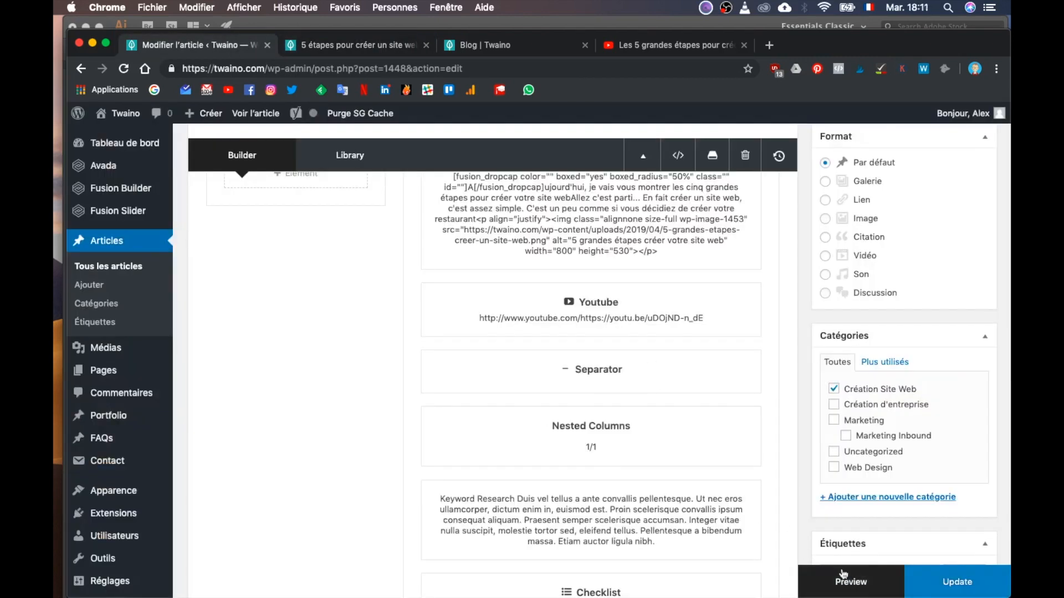
click(872, 589)
scroll(254, 458, down, 10)
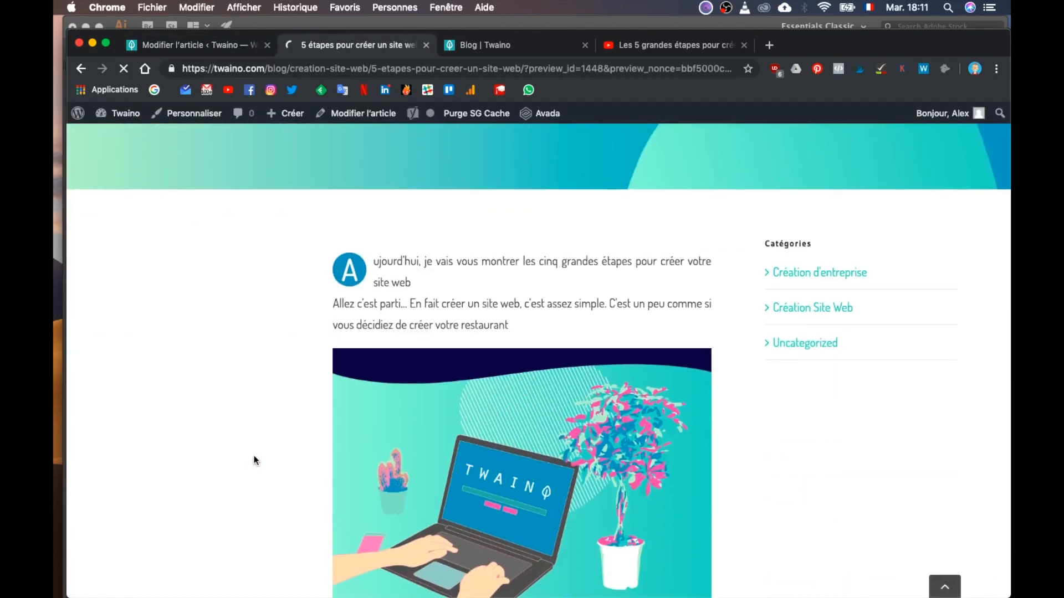
scroll(254, 460, up, 8)
scroll(254, 459, down, 2)
scroll(255, 460, down, 5)
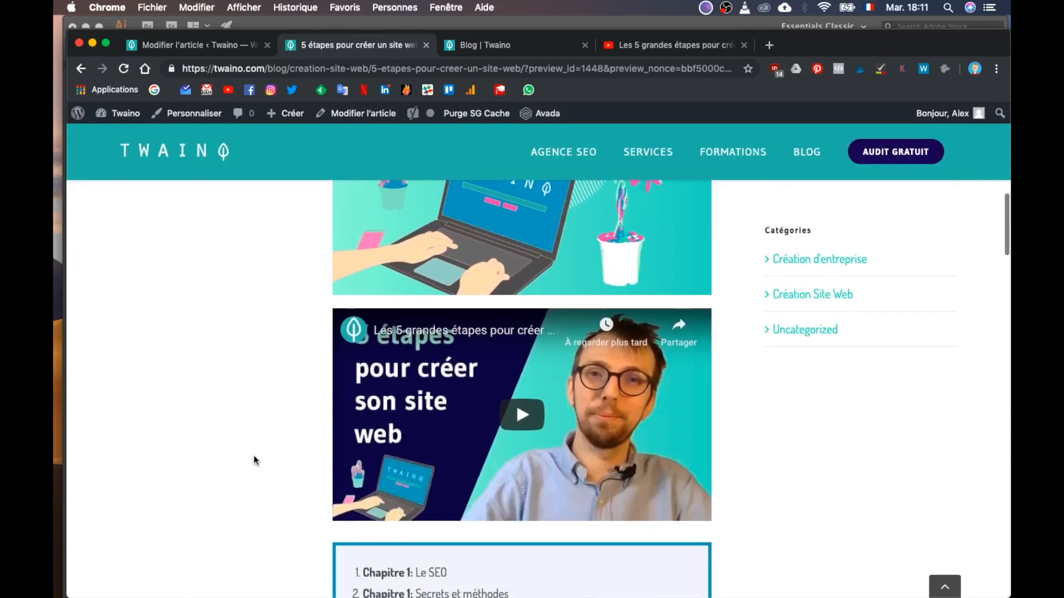
Move the nested columns above the YouTube video and place a duplicated separator between them and the intro text block.
click(190, 49)
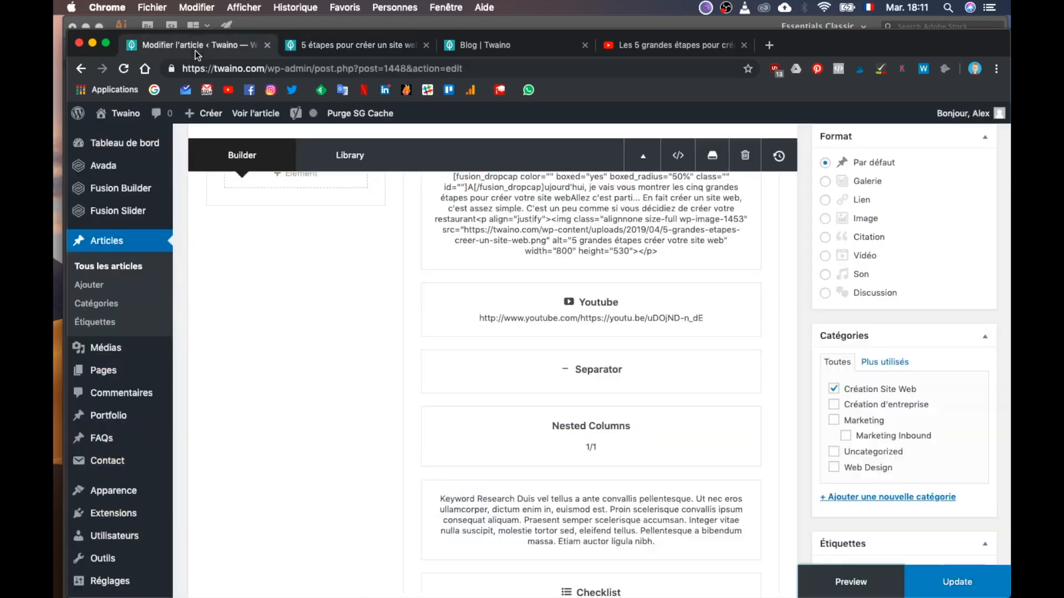
scroll(583, 428, up, 2)
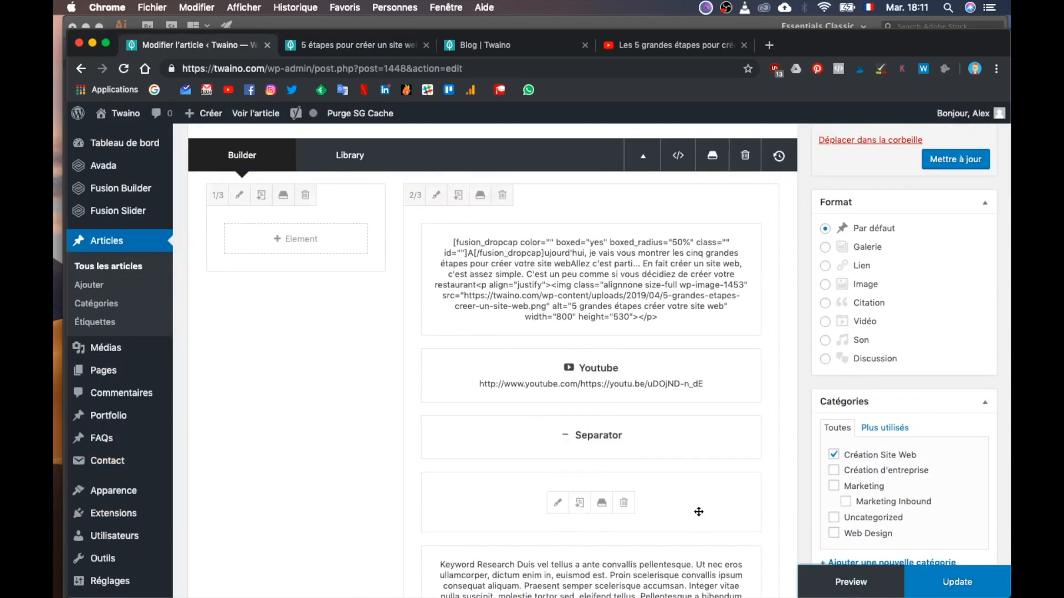
drag(699, 512, 687, 383)
click(580, 511)
drag(710, 515, 685, 385)
Preview the article again and check the order and spacing of the intro, image, chapter list and video.
click(823, 580)
click(314, 40)
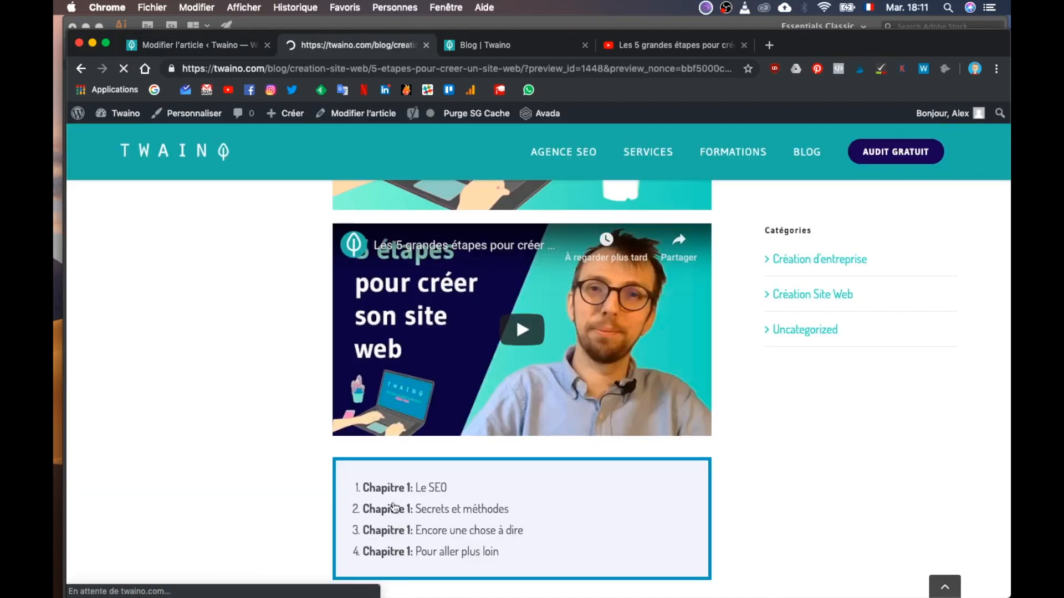
scroll(238, 425, down, 3)
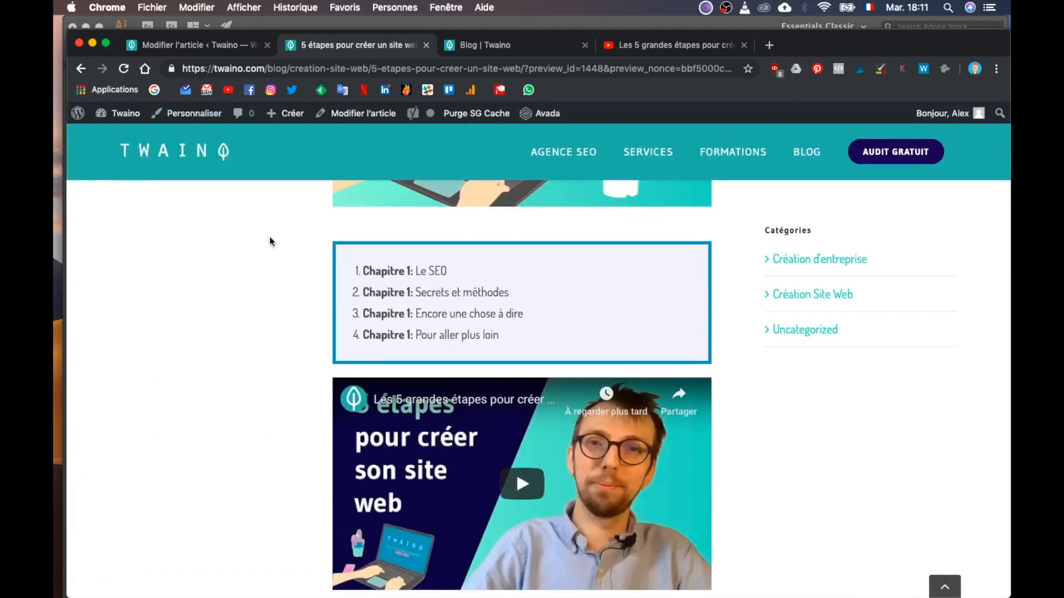
scroll(270, 237, down, 3)
scroll(269, 243, up, 4)
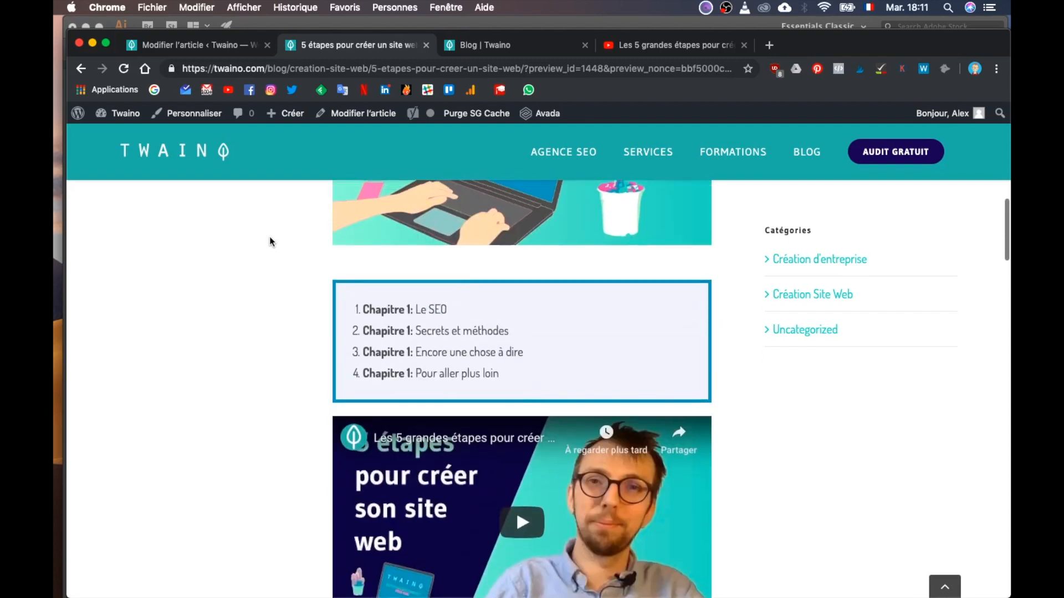
scroll(270, 242, down, 5)
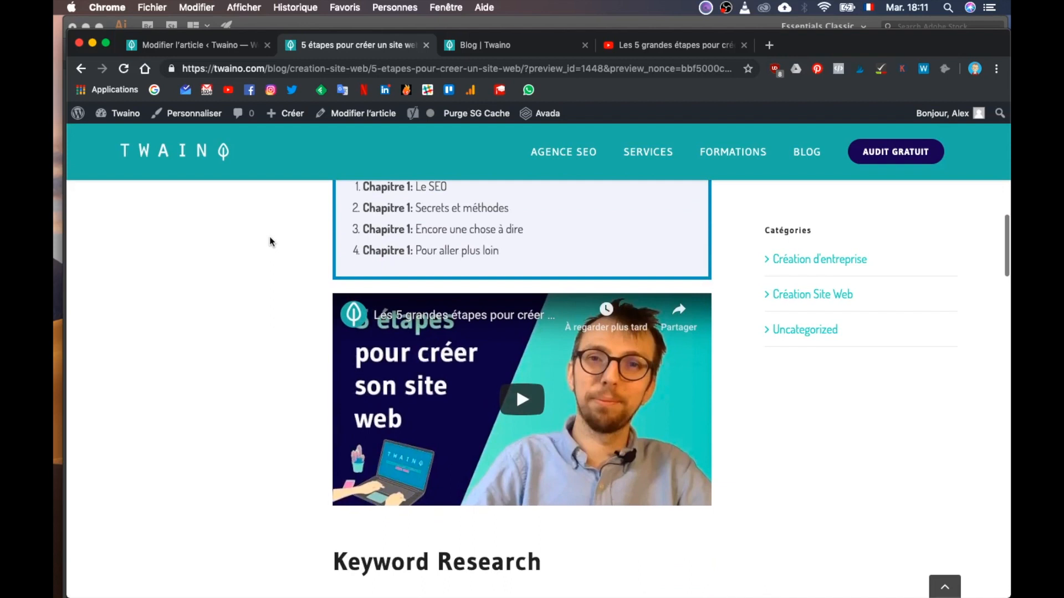
scroll(270, 242, up, 9)
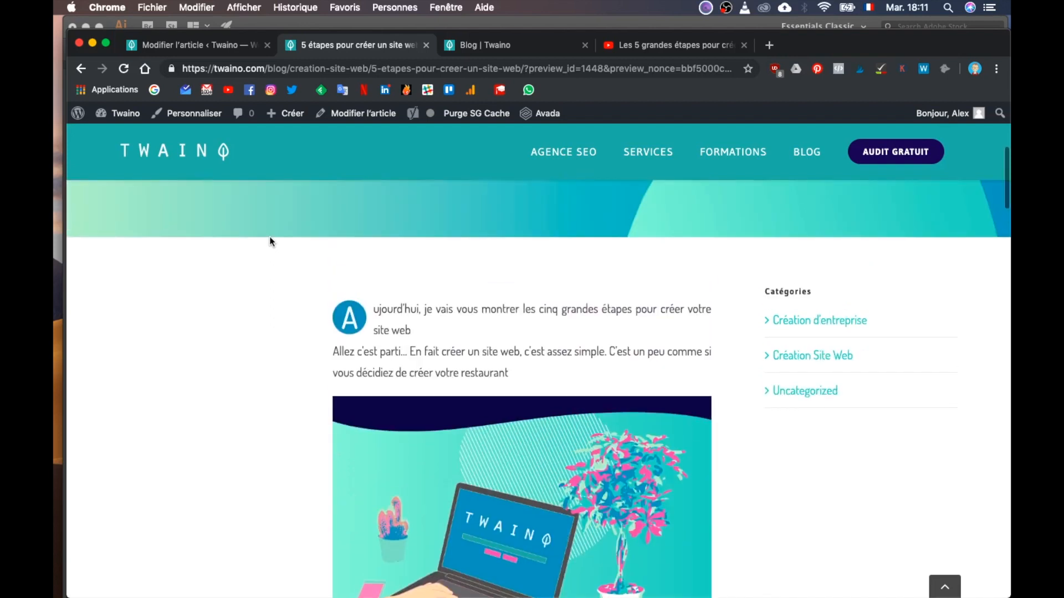
Add "..." after "restaurant" at the end of the intro text and save the text block.
click(203, 41)
scroll(606, 431, down, 2)
click(822, 551)
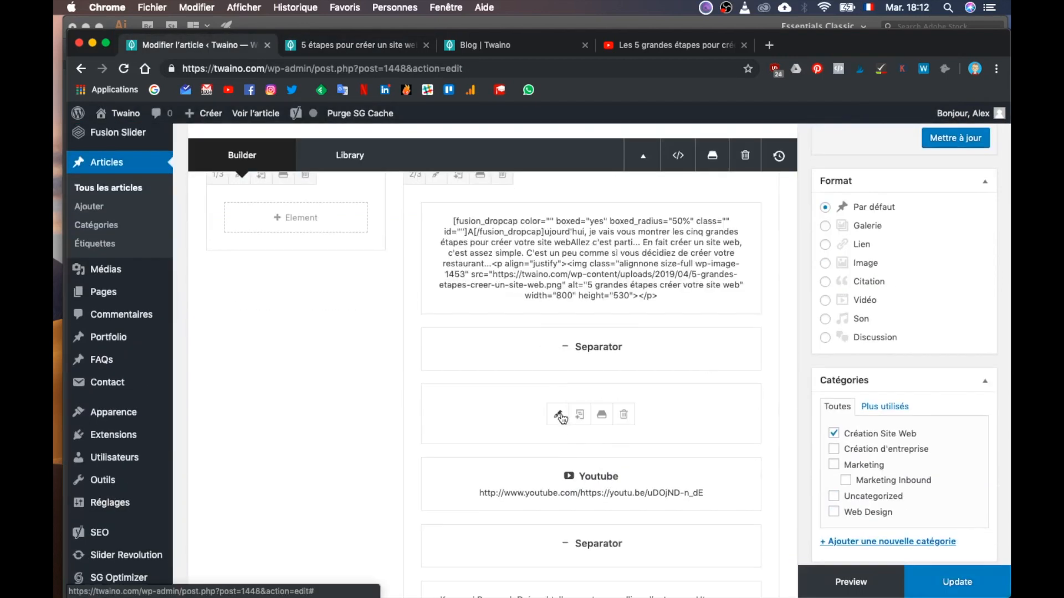
Open the text block inside the nested columns and replace "Chapitre" with "Étape" in the first list item.
click(559, 413)
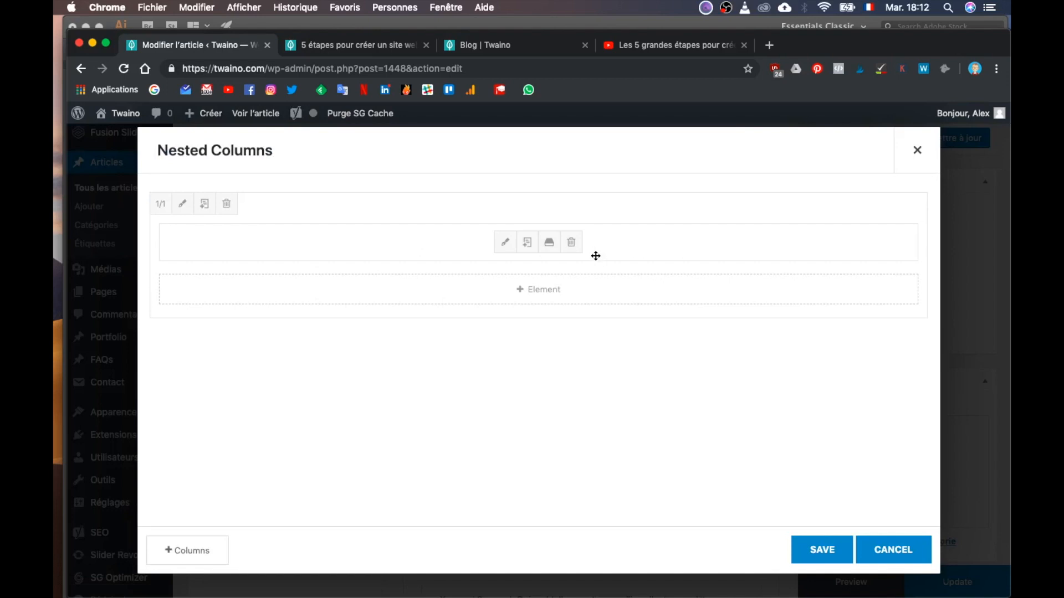
click(503, 242)
scroll(482, 250, down, 3)
double_click(200, 357)
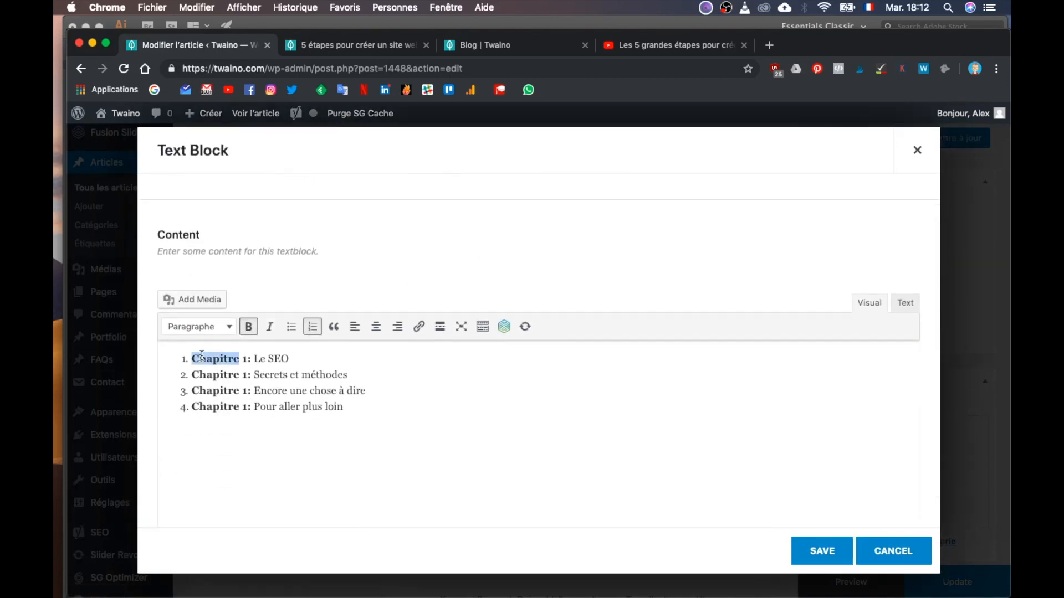
text(Étape)
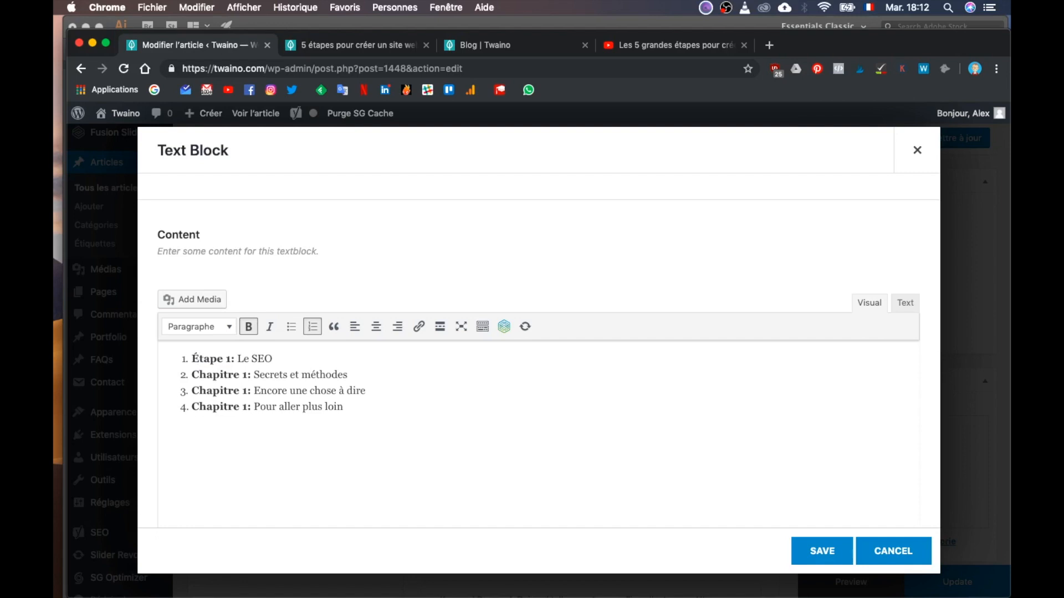
Replace "Chapitre" with "Étape" in the second, third and fourth list items.
double_click(210, 359)
key(super+c)
double_click(211, 375)
key(super+v)
double_click(212, 391)
key(super+v)
double_click(214, 406)
key(super+v)
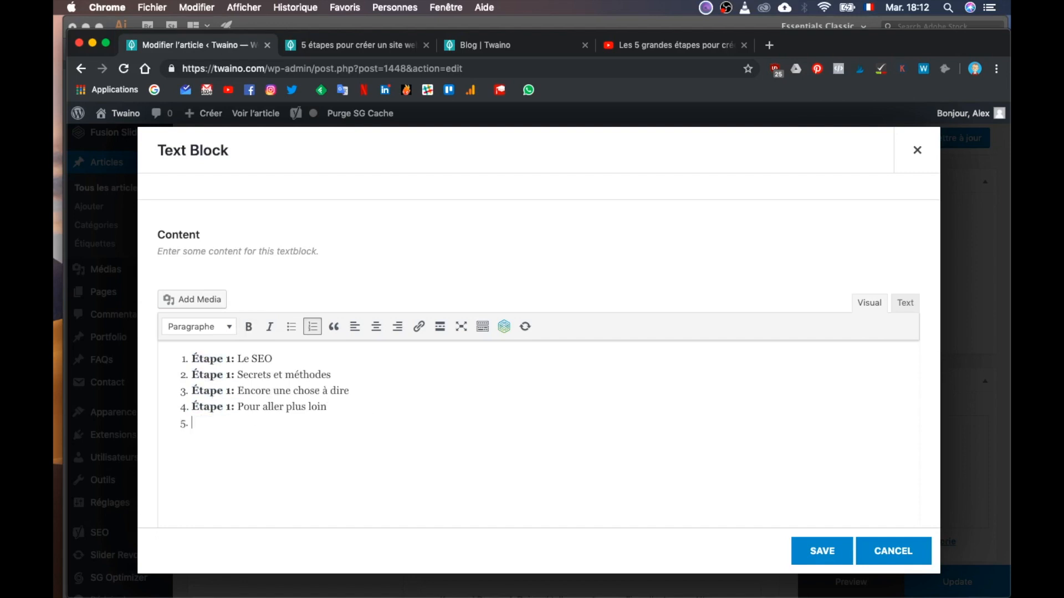
Add a copy of the "Pour aller plus loin" item as fifth entry and convert the numbered list to bullets.
triple_click(255, 405)
key(super+c)
click(274, 424)
key(super+v)
key(BackSpace)
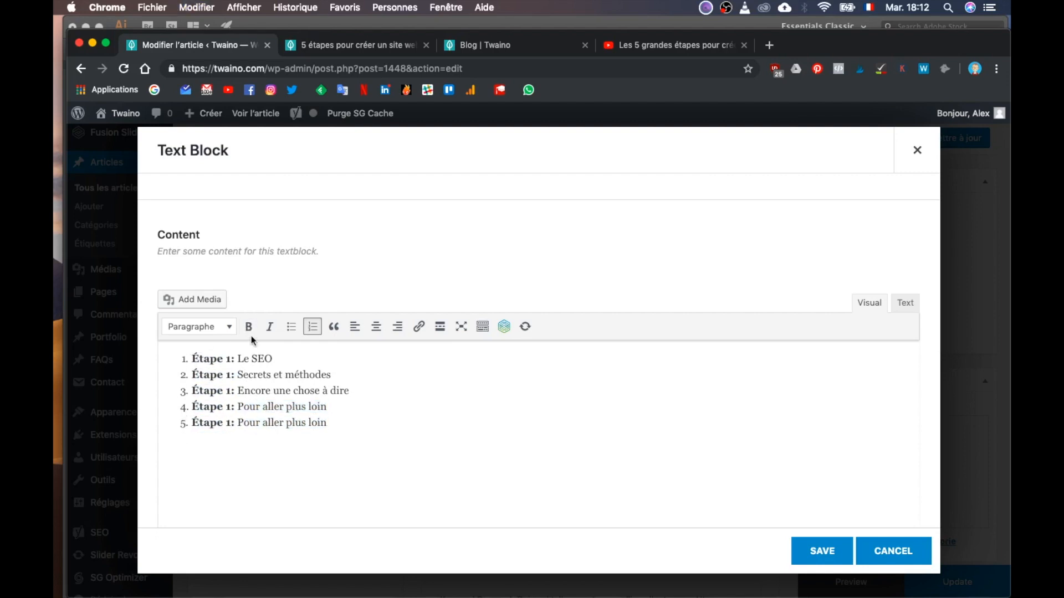
click(193, 358)
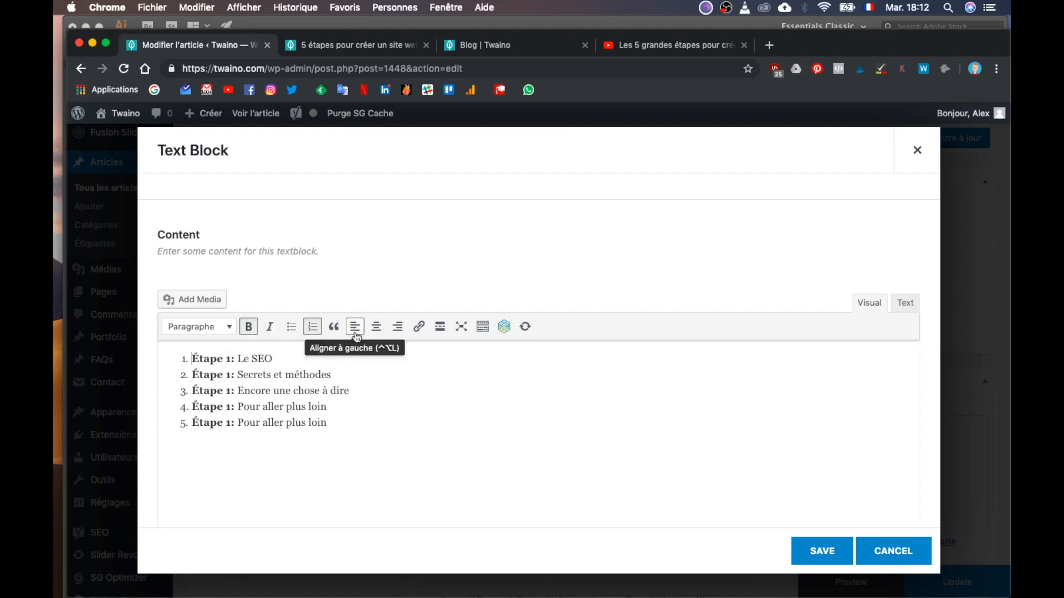
click(291, 327)
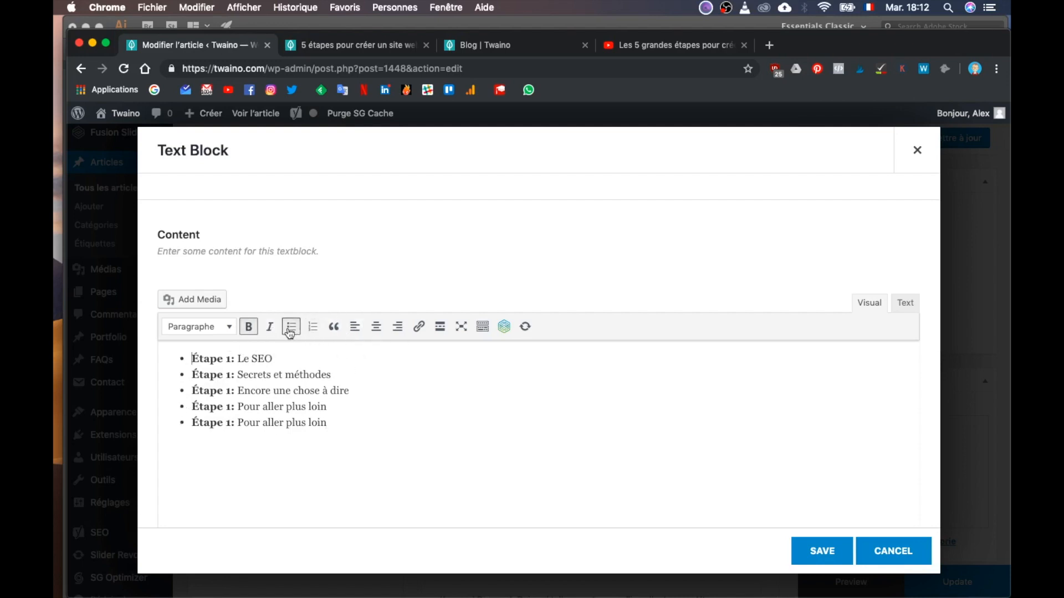
Replace "Le SEO" in the first list item with "L'hébergement = Le terrain".
click(251, 359)
double_click(267, 359)
key(BackSpace)
key(BackSpace)
key(BackSpace)
text(Le)
key(BackSpace)
text('hébergement = Le terrain)
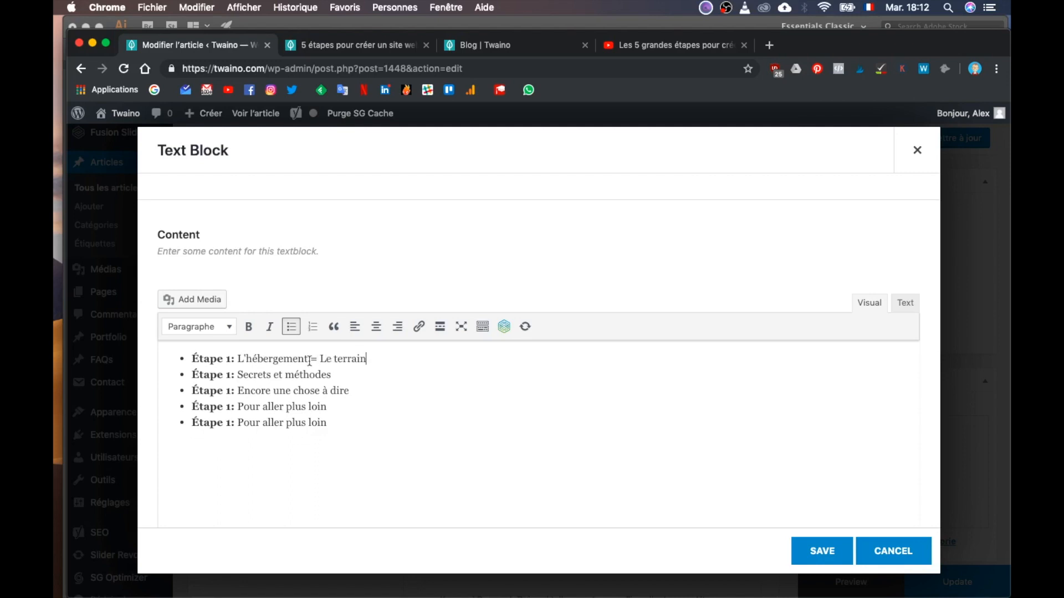
Renumber the labels of the second to fifth list items as Étape 2, 3, 4 and 5.
double_click(258, 379)
click(232, 375)
key(BackSpace)
text(2)
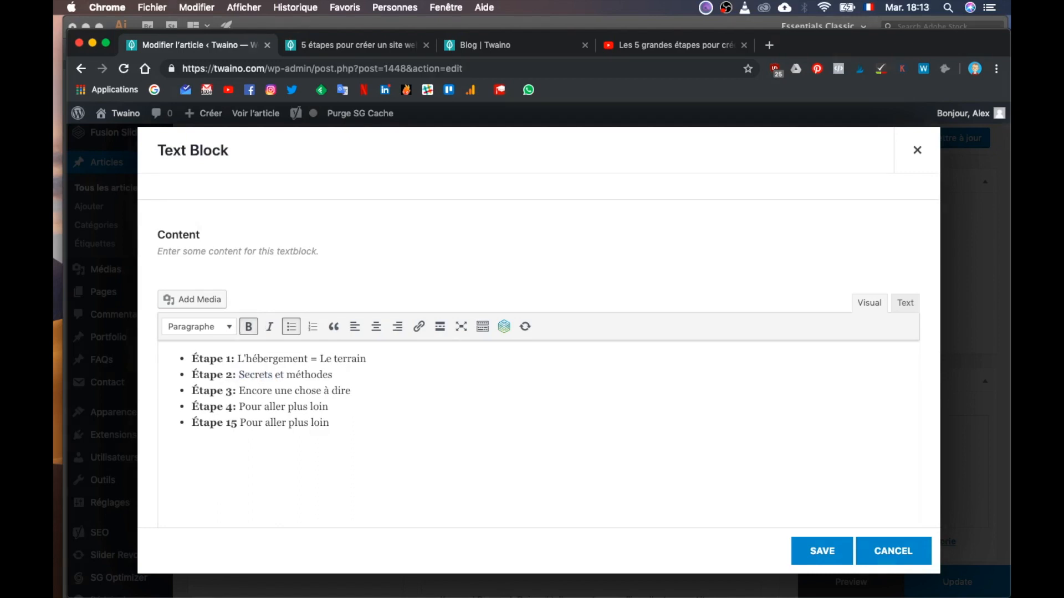
key(BackSpace)
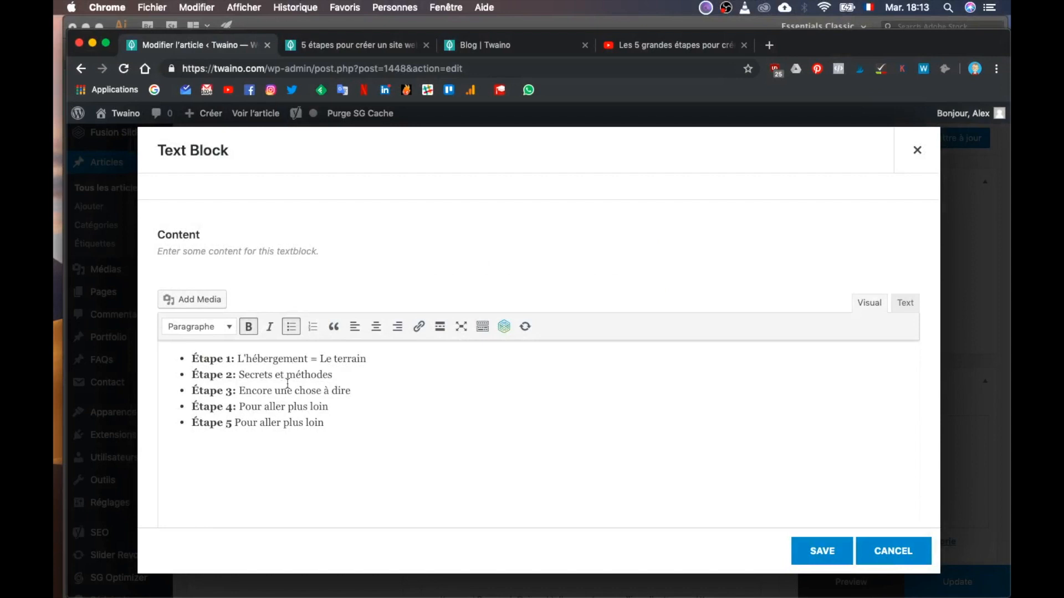
Replace the text of the Étape 2 list item with "Le nom de domaine = La boîte aux lettres".
double_click(257, 374)
key(Right)
double_click(250, 374)
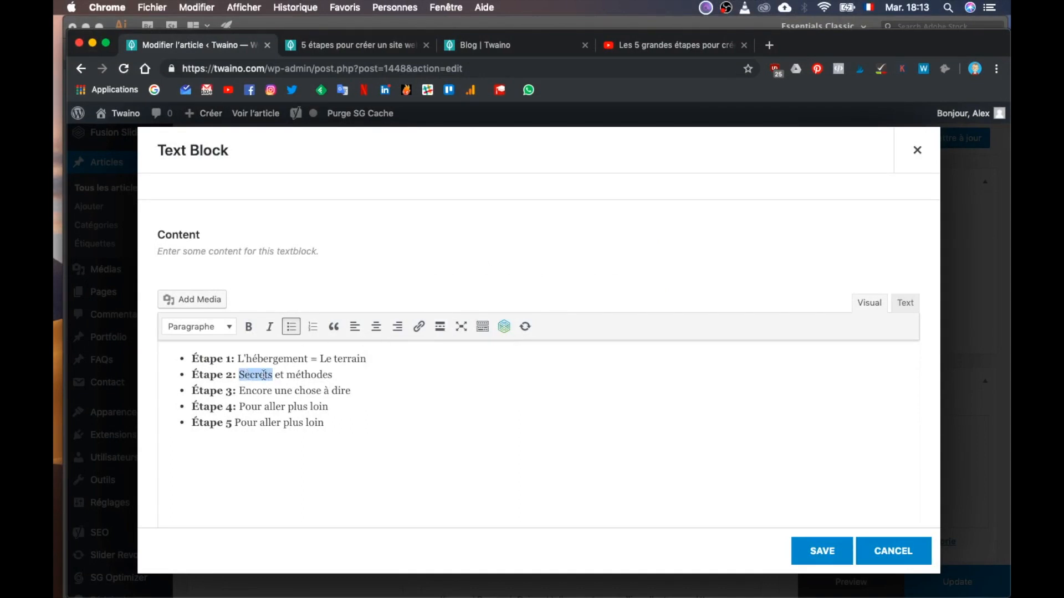
shift+click(342, 374)
text(Le nom de dima)
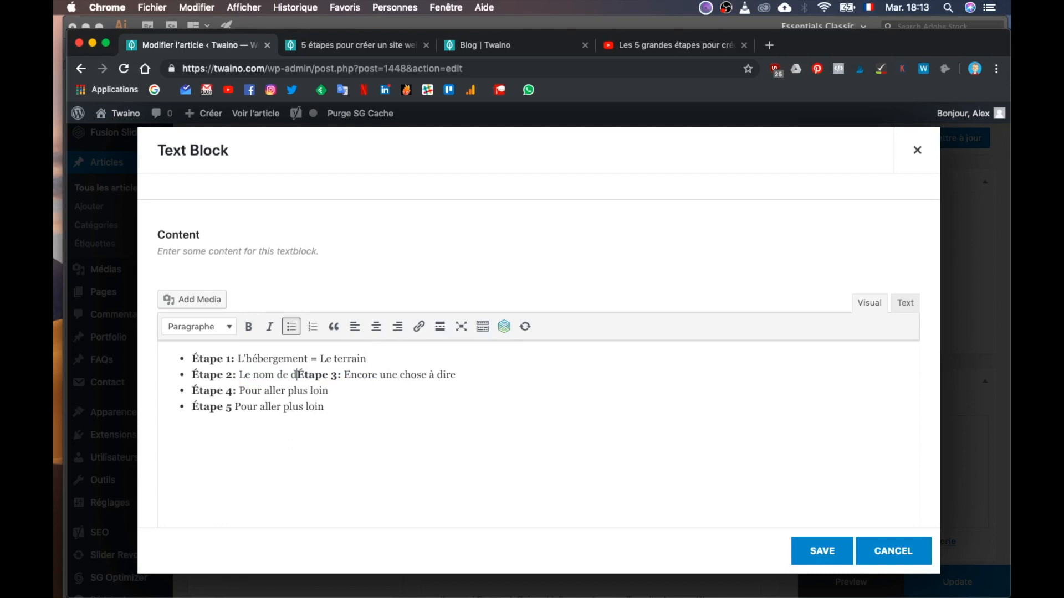
text(ine = )
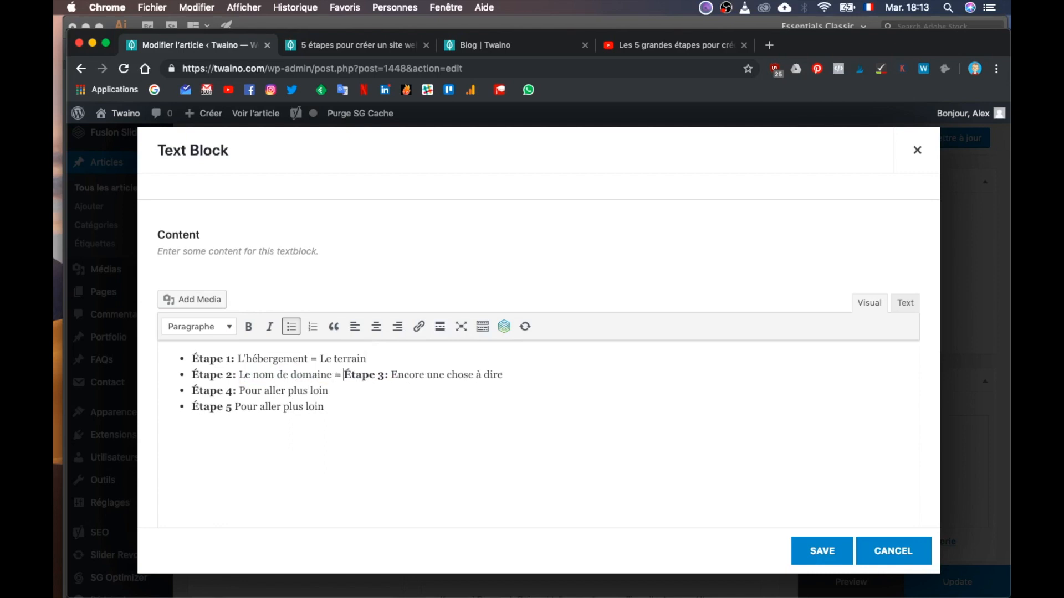
text(La b)
text(oîte aux lettres)
key(Return)
Replace the text of the Étape 3 list item with "Le CMS (Content Management System) = Architecture".
double_click(252, 391)
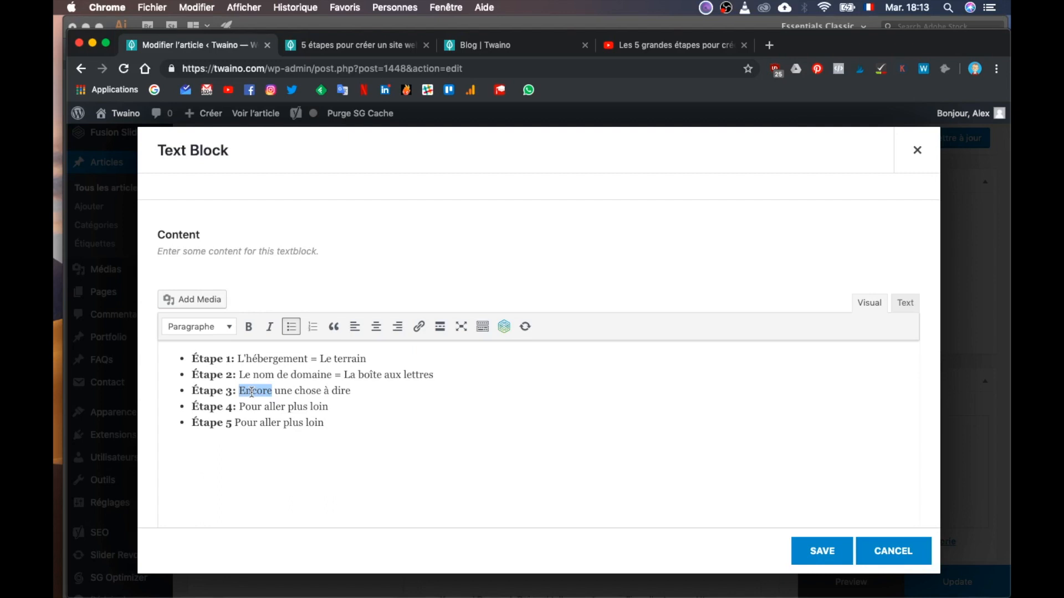
text(CMS )
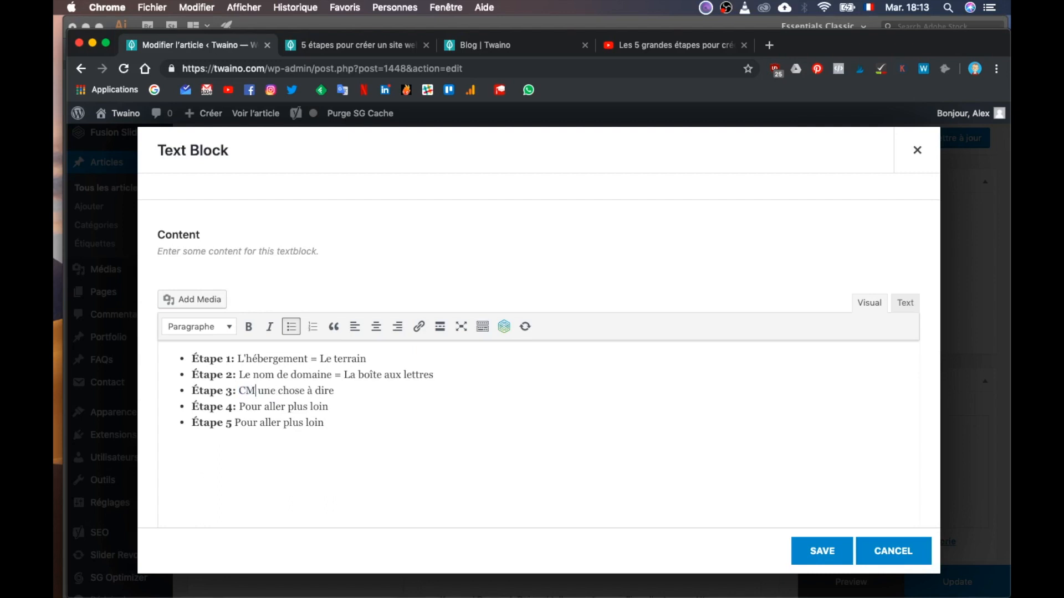
text((Content)
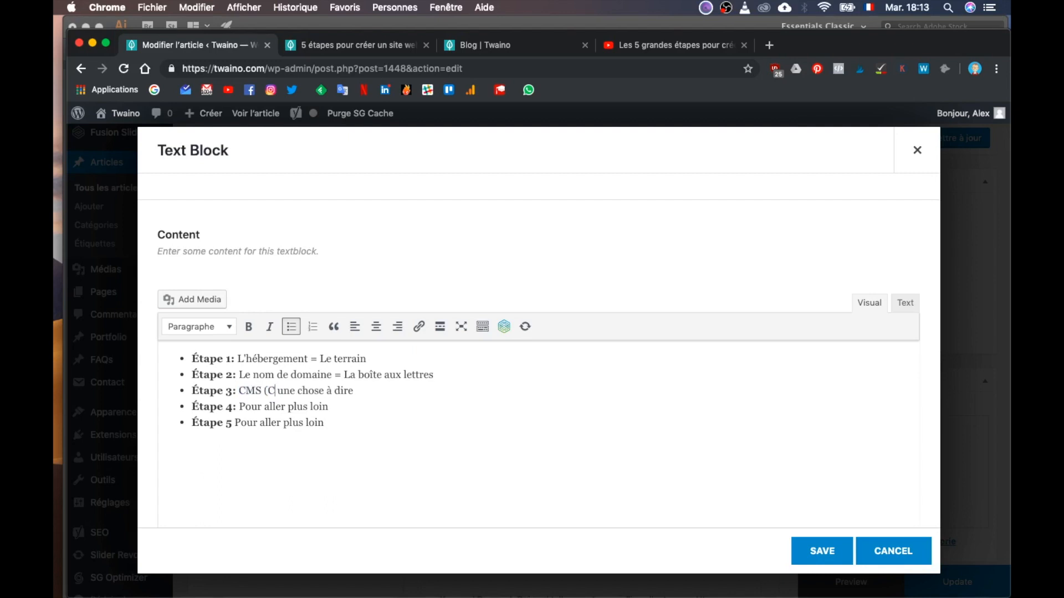
text( Management )
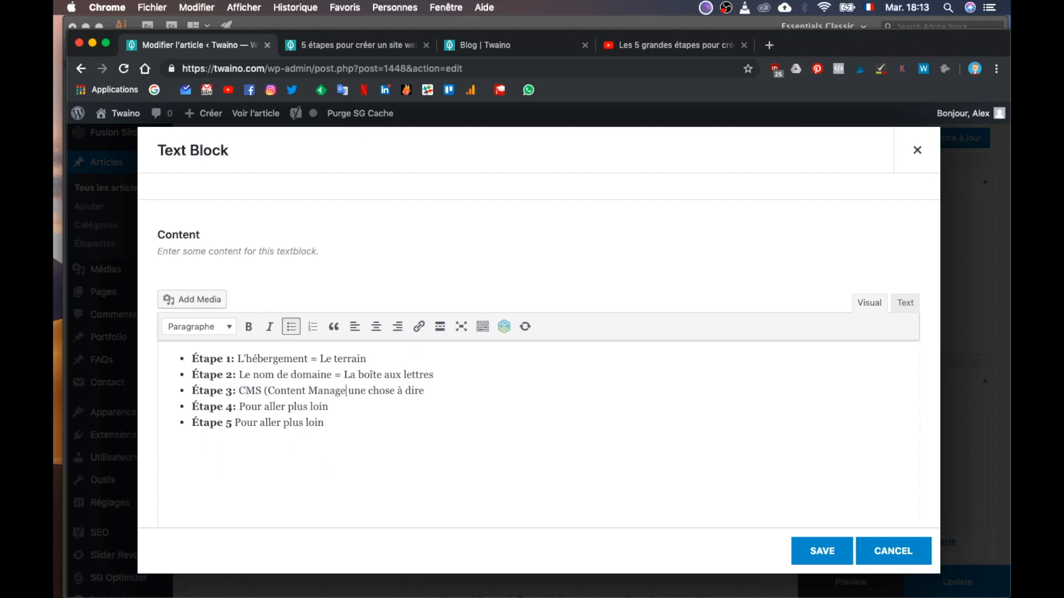
text(System)
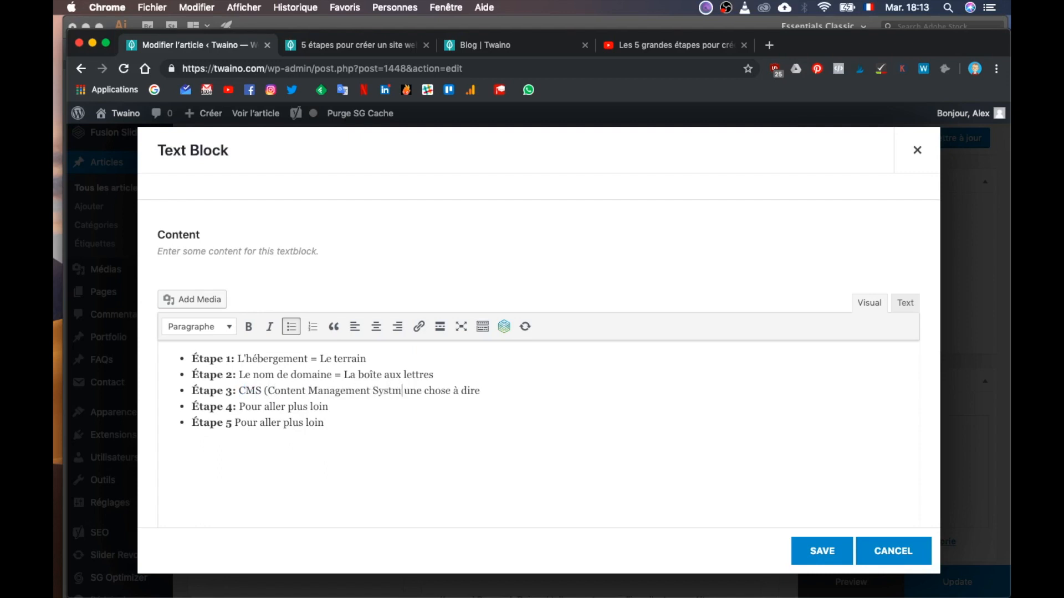
text() =)
shift+click(514, 395)
text(Architecture)
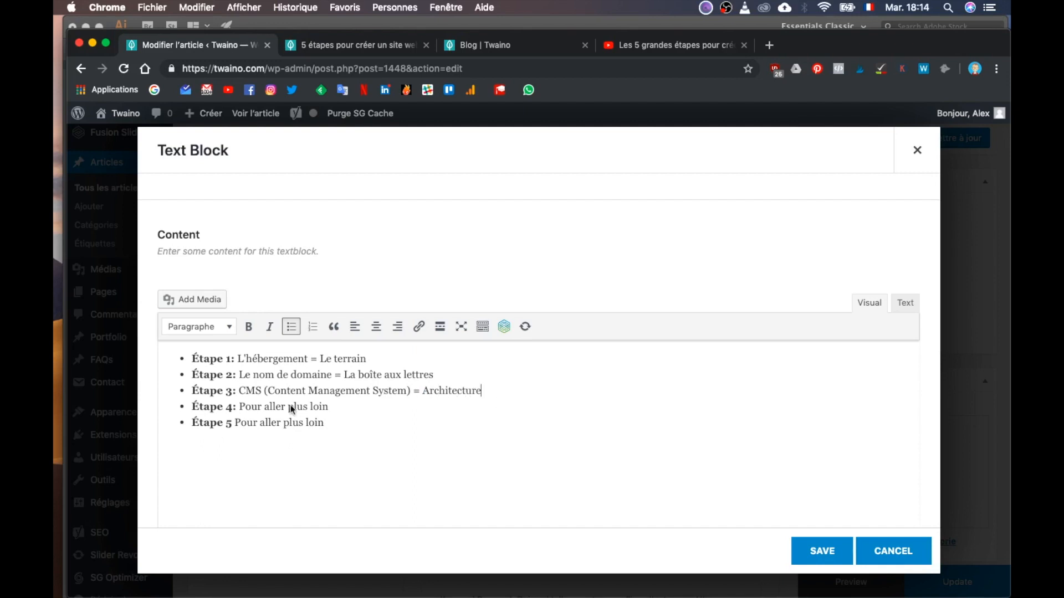
double_click(248, 407)
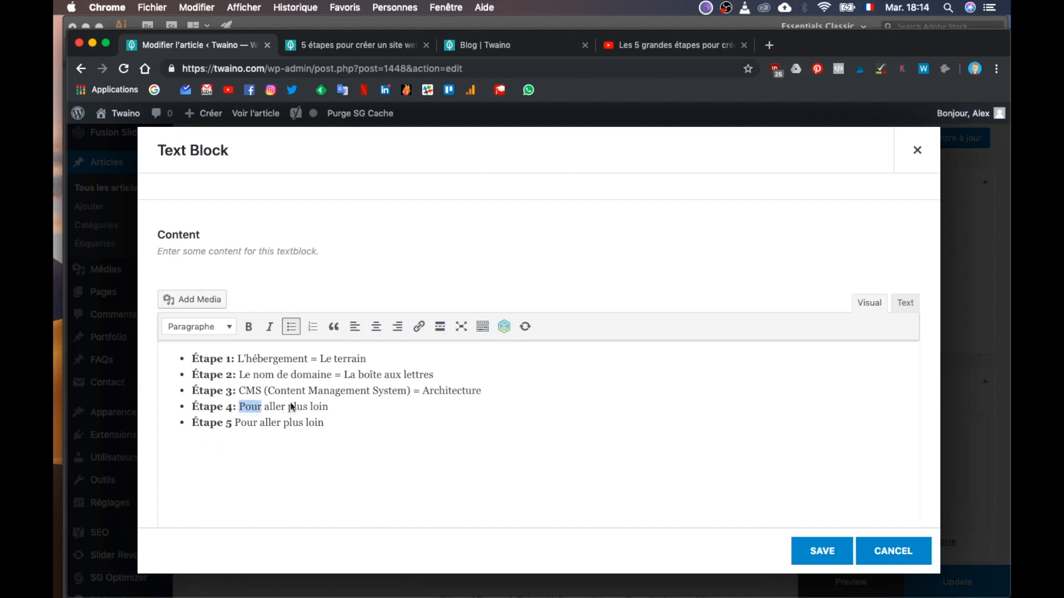
shift+click(346, 410)
click(239, 391)
text(Le)
Replace the text of the Étape 4 list item with "Le Thème = Architecture d'intérieur / Customisation".
double_click(248, 407)
shift+click(334, 407)
key(Delete)
key(Delete)
text(Le Th)
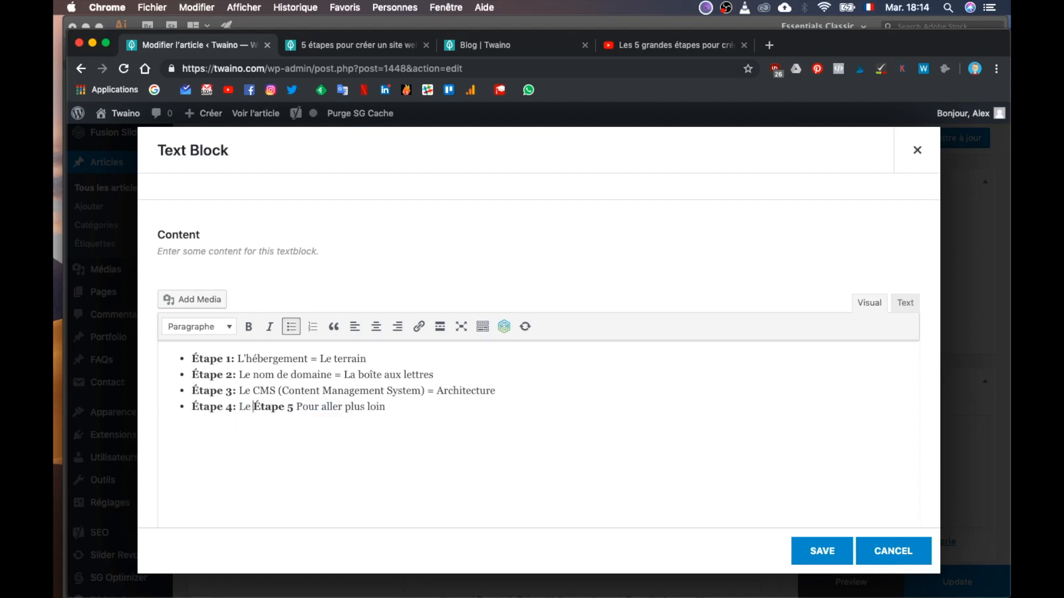
text(ème =)
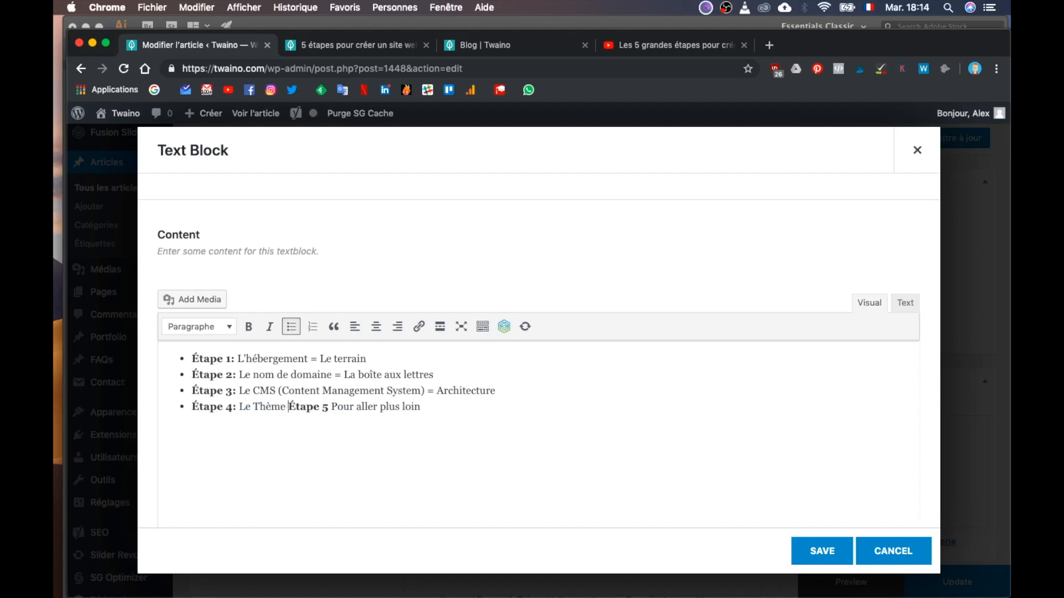
key(Return)
key(Left)
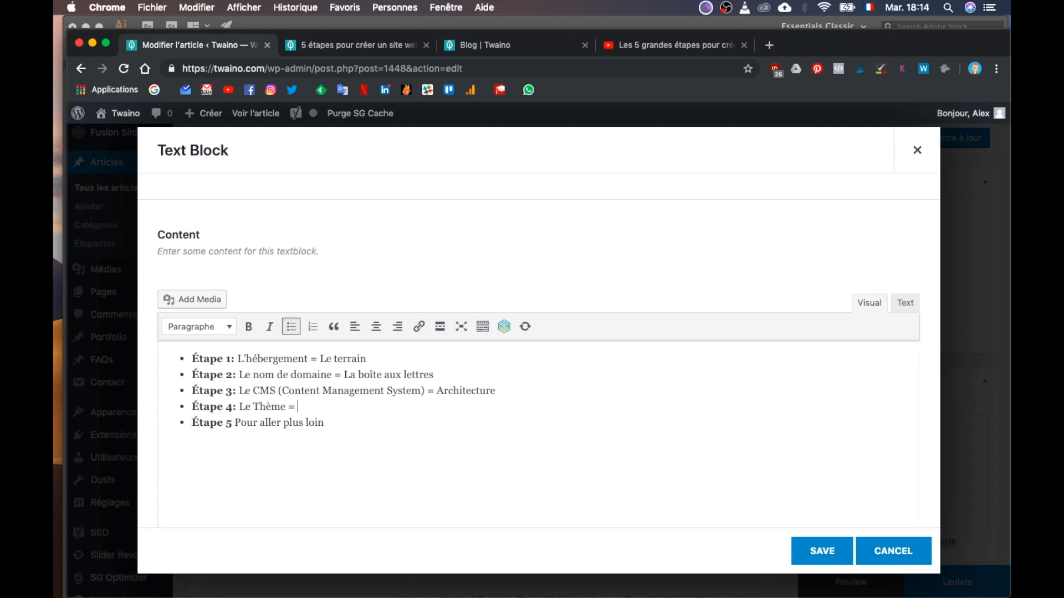
text(Architecture d'unt)
text(ntérieur )
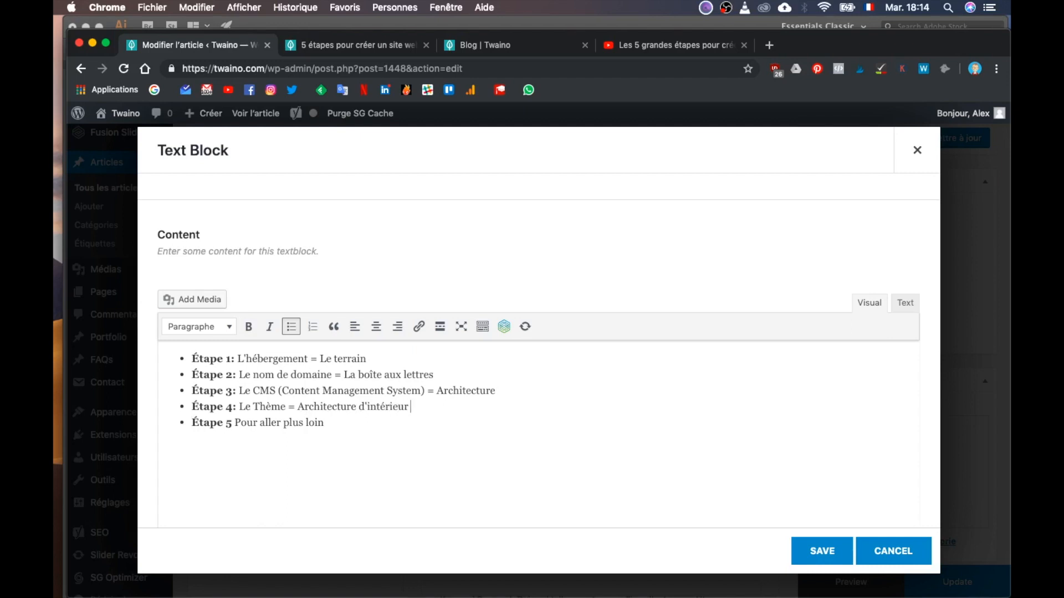
text(/ Customisation)
click(324, 424)
right_click(458, 404)
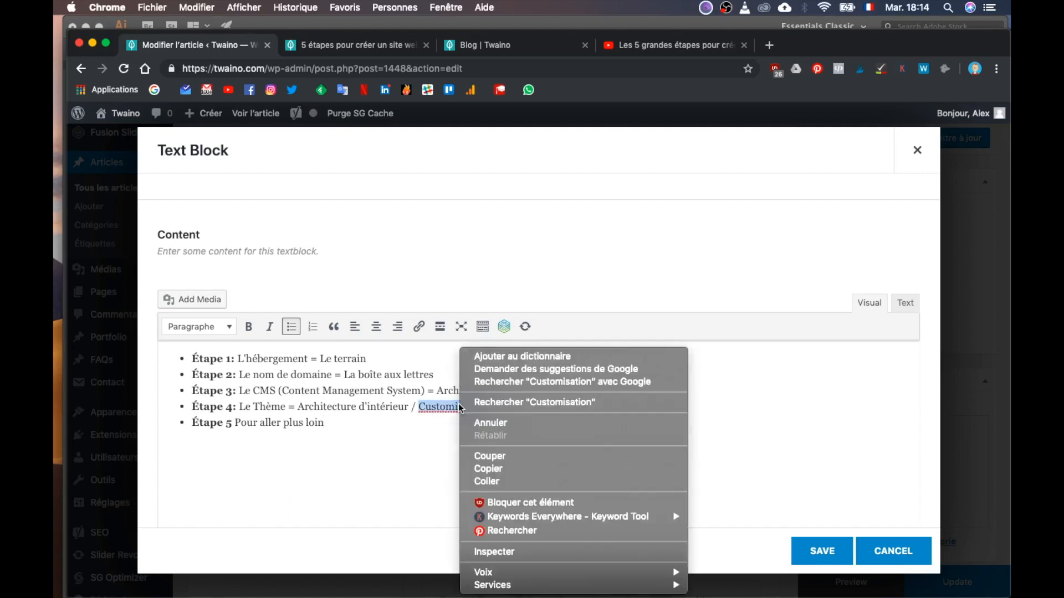
click(421, 411)
Remove the "Pour aller plus loin" text from the fifth list item and add a colon to its Étape 5 label.
click(390, 421)
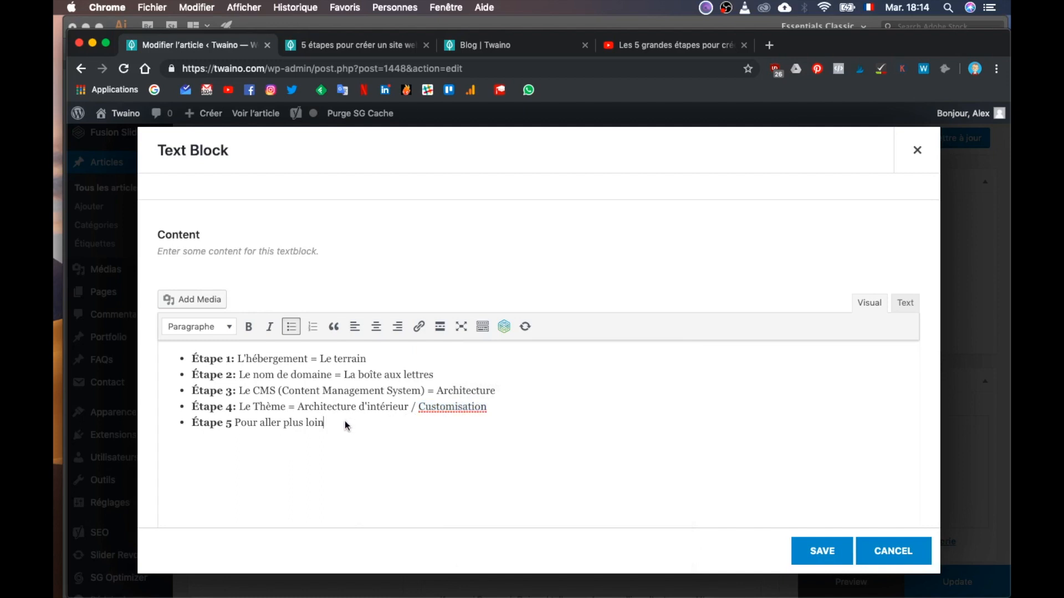
shift+click(246, 420)
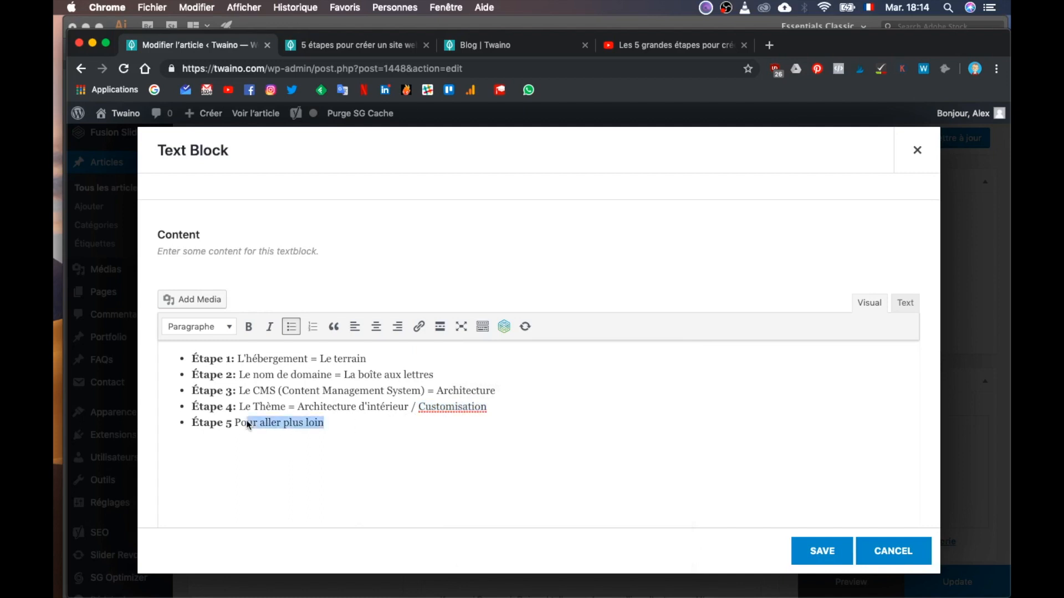
key(BackSpace)
key(BackSpace)
key(BackSpace)
text(Po)
key(Left)
key(Left)
key(Left)
text(:)
Enter "Contenu = Repas dans le restaurant" as the text of the Étape 5 list item.
key(Right)
key(Right)
key(Right)
key(BackSpace)
key(BackSpace)
key(BackSpace)
text(PContenu)
key(Left)
key(Left)
key(Left)
key(Left)
key(Left)
key(Left)
key(BackSpace)
key(End)
text(=)
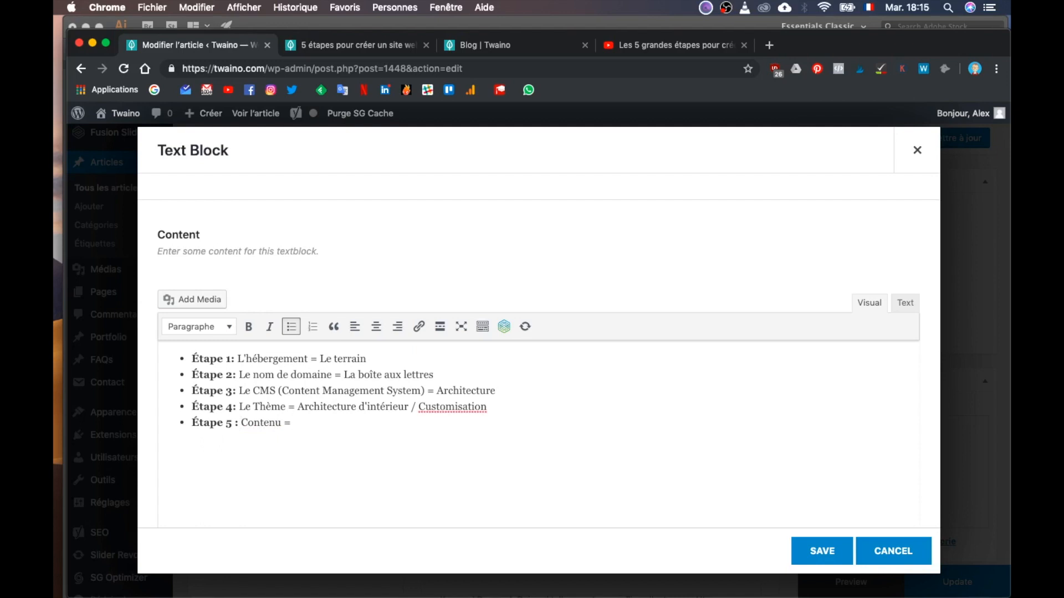
text( Repas dans le restaurant)
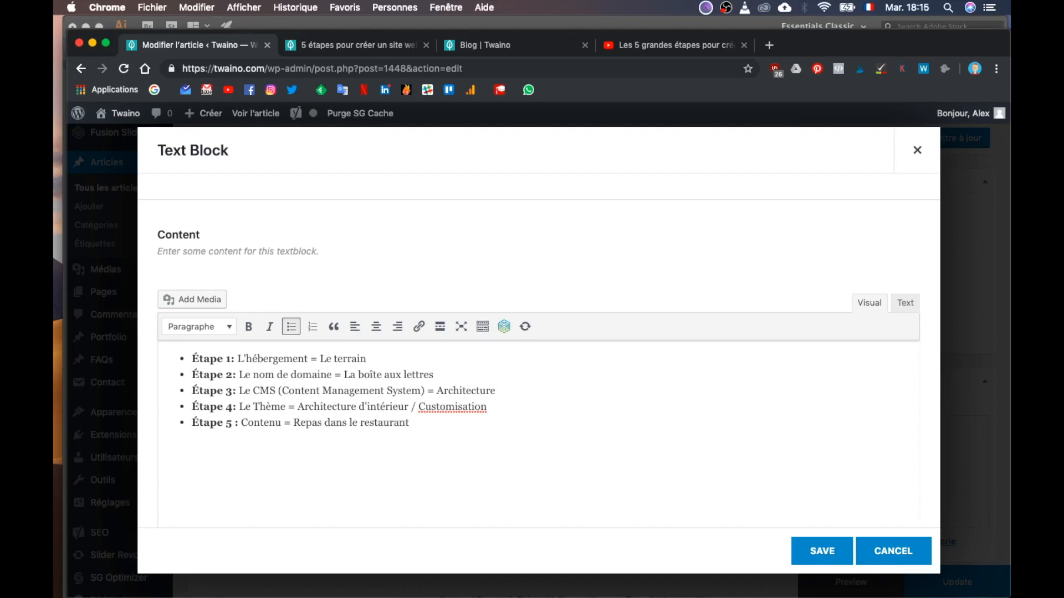
Save the text block and its nested columns, and update the article.
click(820, 550)
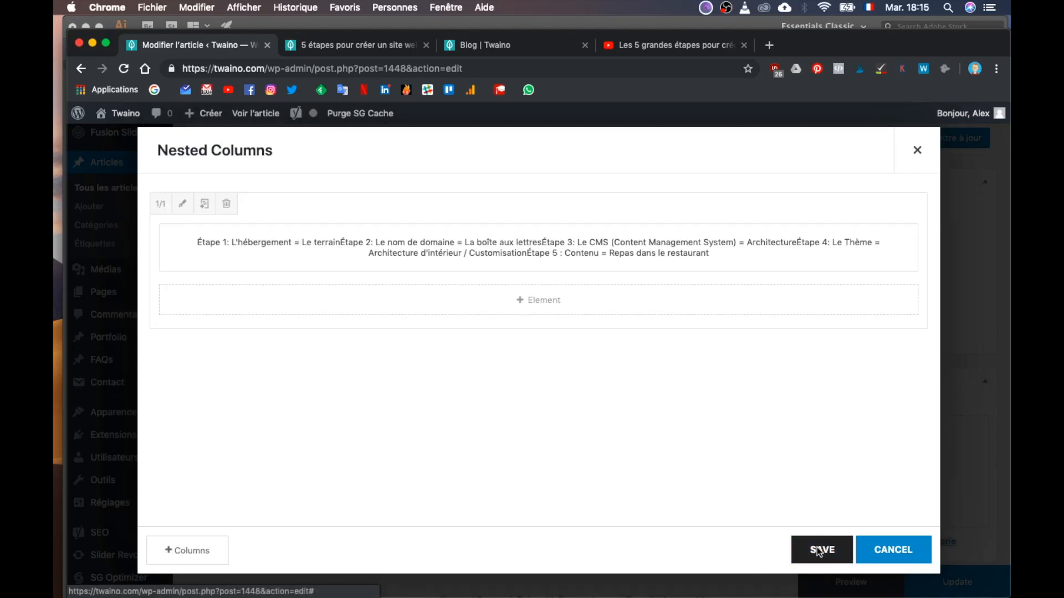
click(506, 249)
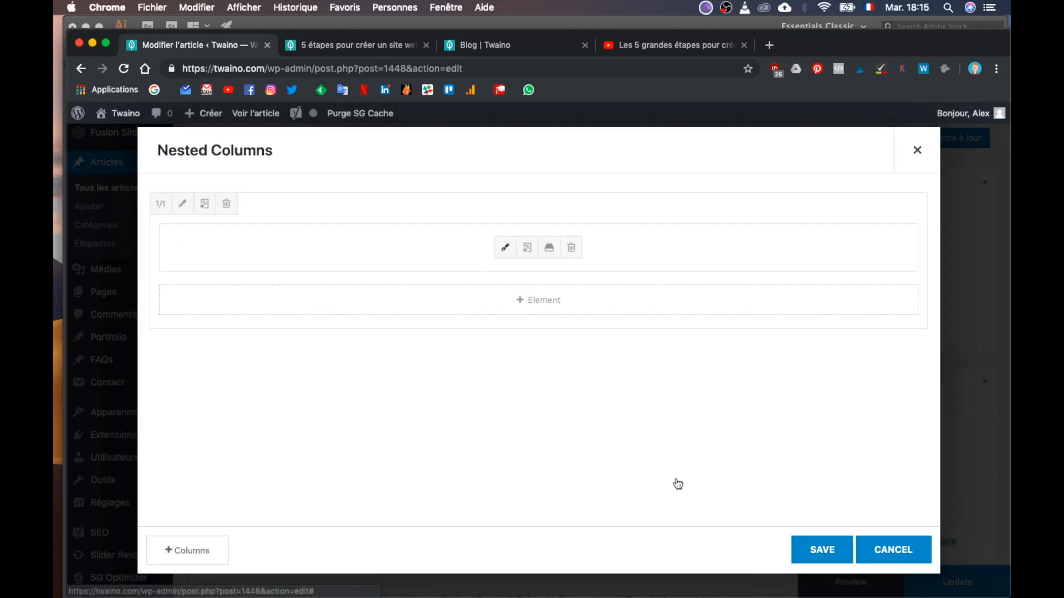
click(809, 555)
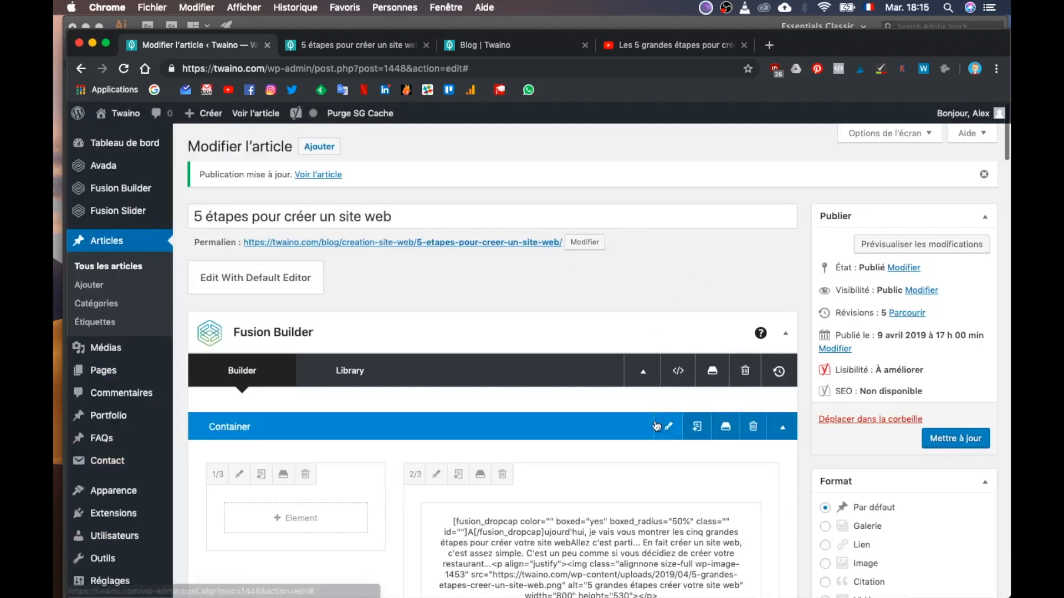
scroll(656, 425, down, 3)
scroll(946, 280, down, 3)
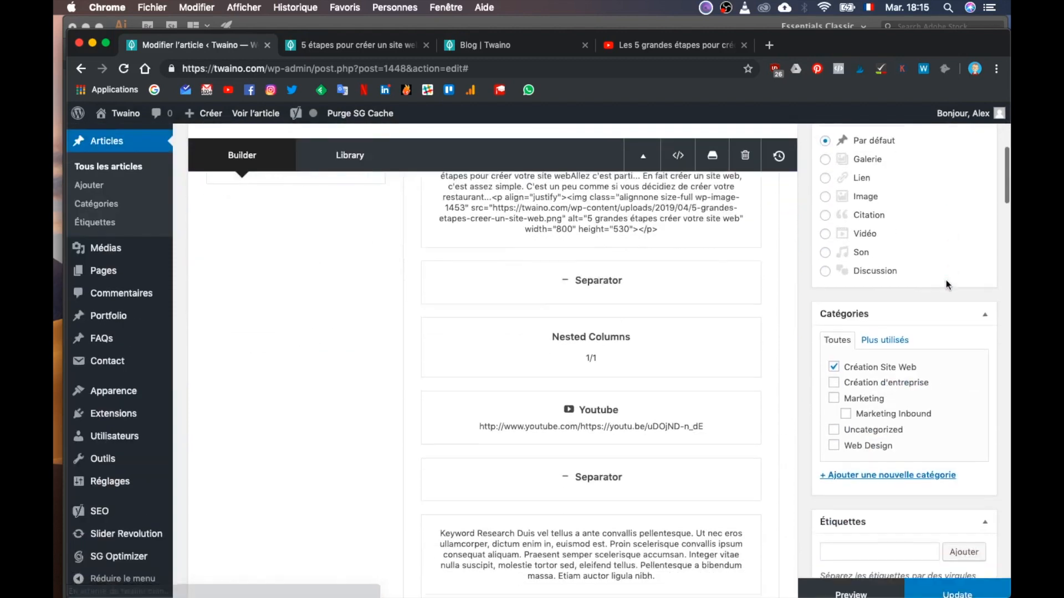
scroll(946, 280, down, 1)
click(966, 577)
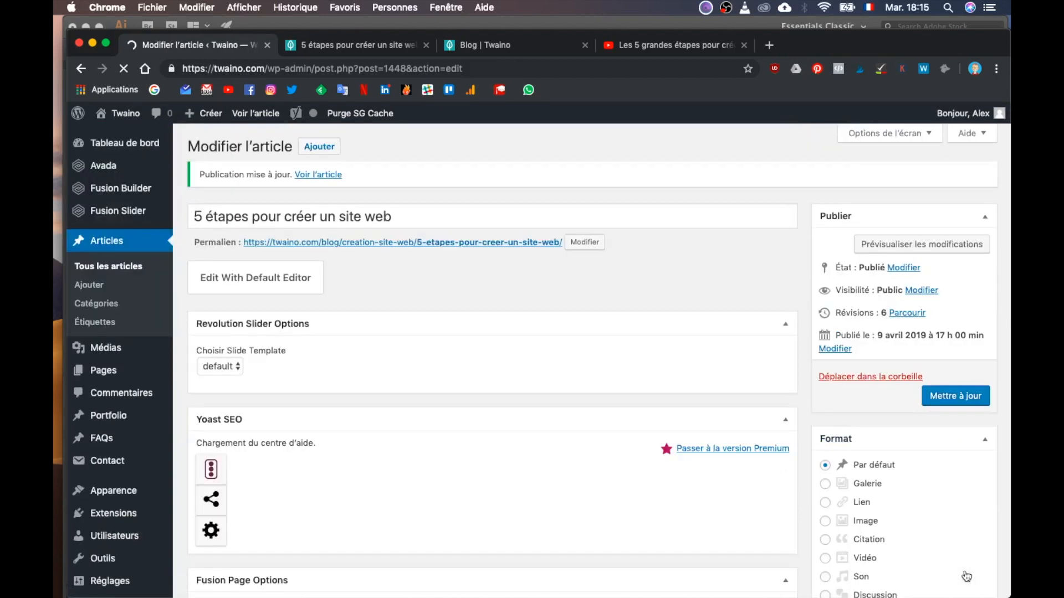
Preview the updated article and examine the framed step list and the video below it.
scroll(559, 400, down, 10)
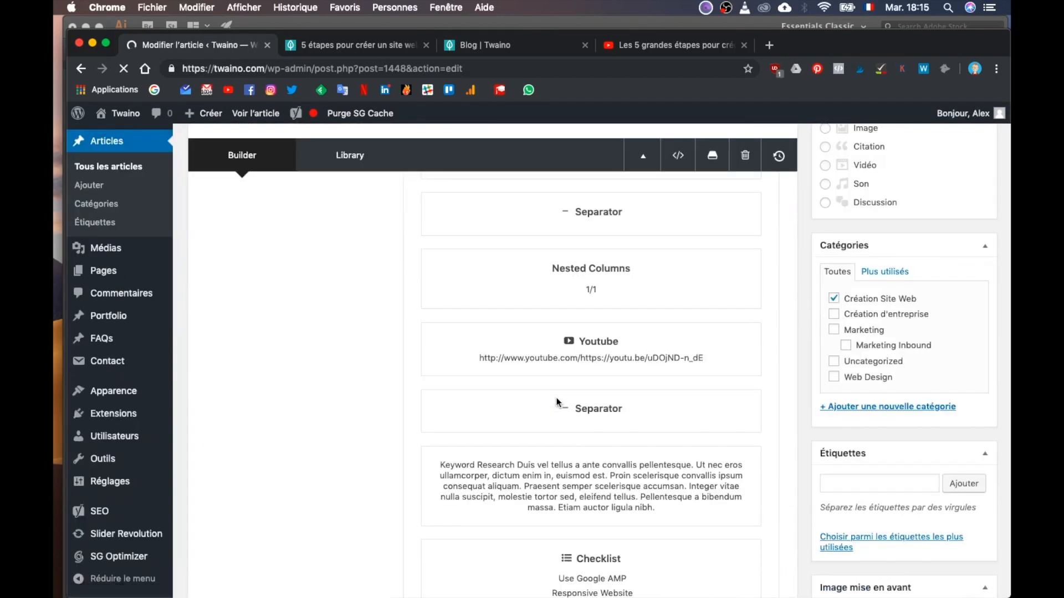
scroll(557, 403, down, 3)
click(835, 585)
click(318, 42)
scroll(214, 422, down, 8)
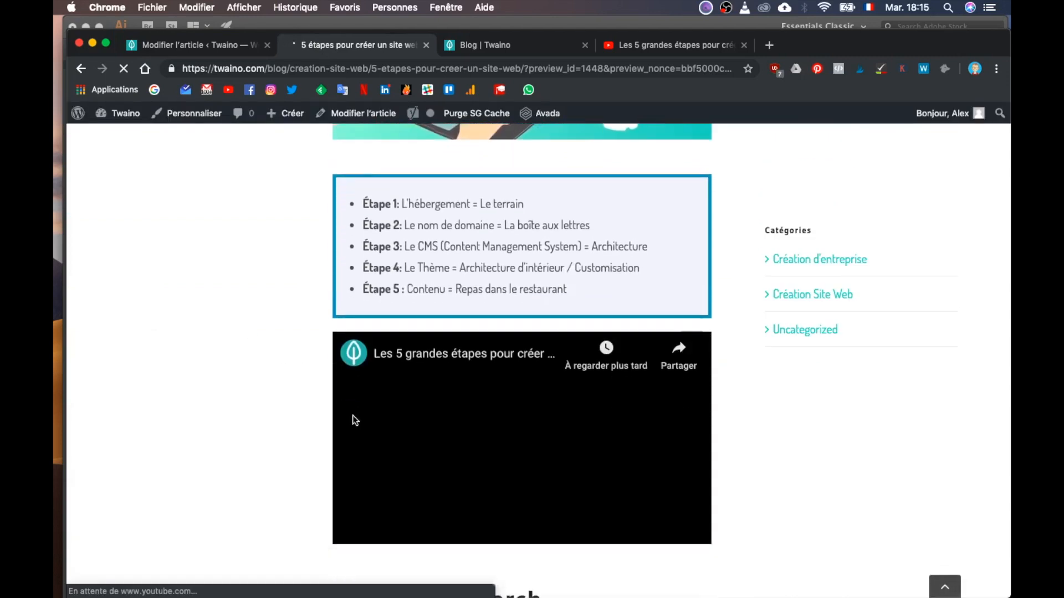
scroll(312, 496, up, 5)
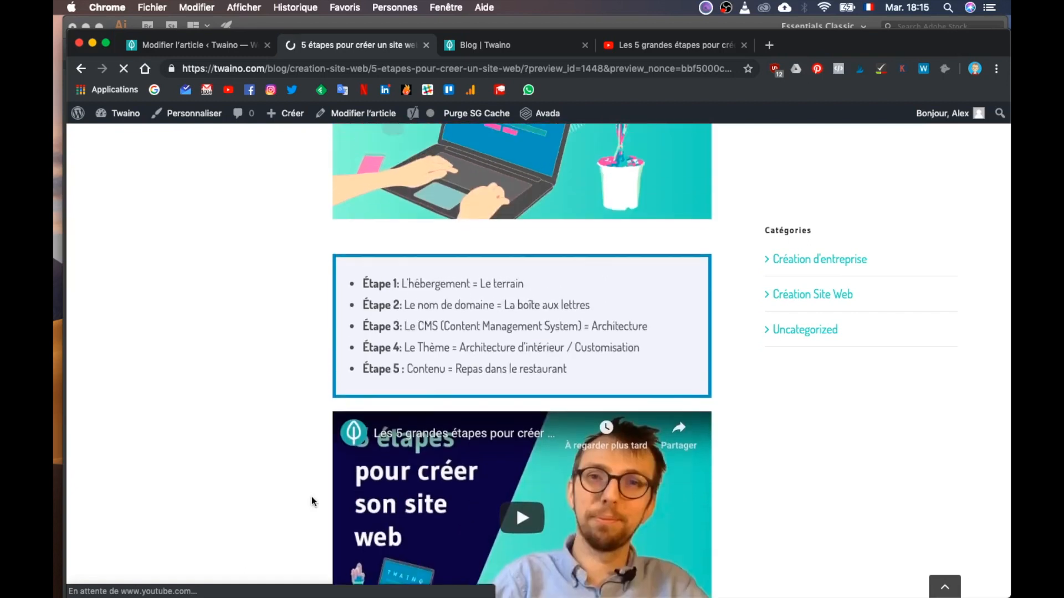
scroll(312, 497, down, 7)
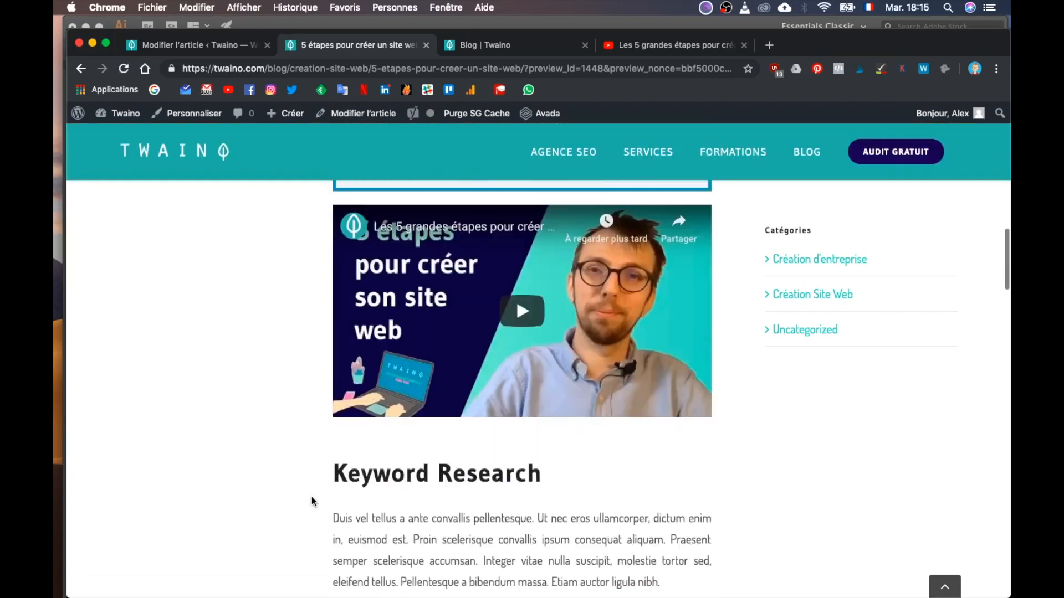
scroll(311, 496, up, 13)
scroll(311, 496, down, 5)
Back in the article editor, duplicate the Keyword Research text block and place the copy between the Nested Columns and Youtube elements.
key(ctrl+shift+Tab)
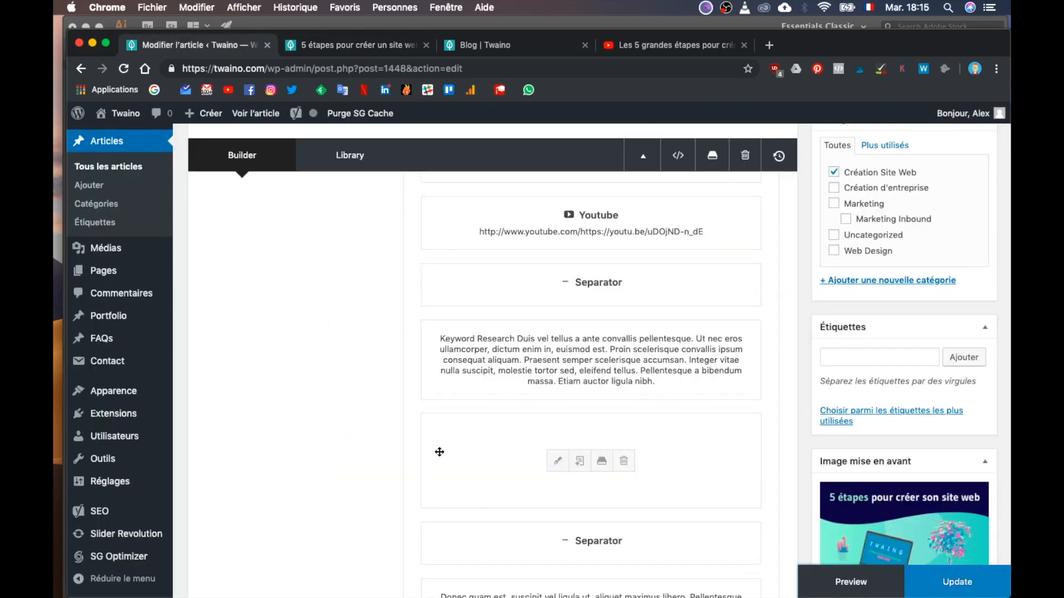
scroll(592, 268, up, 2)
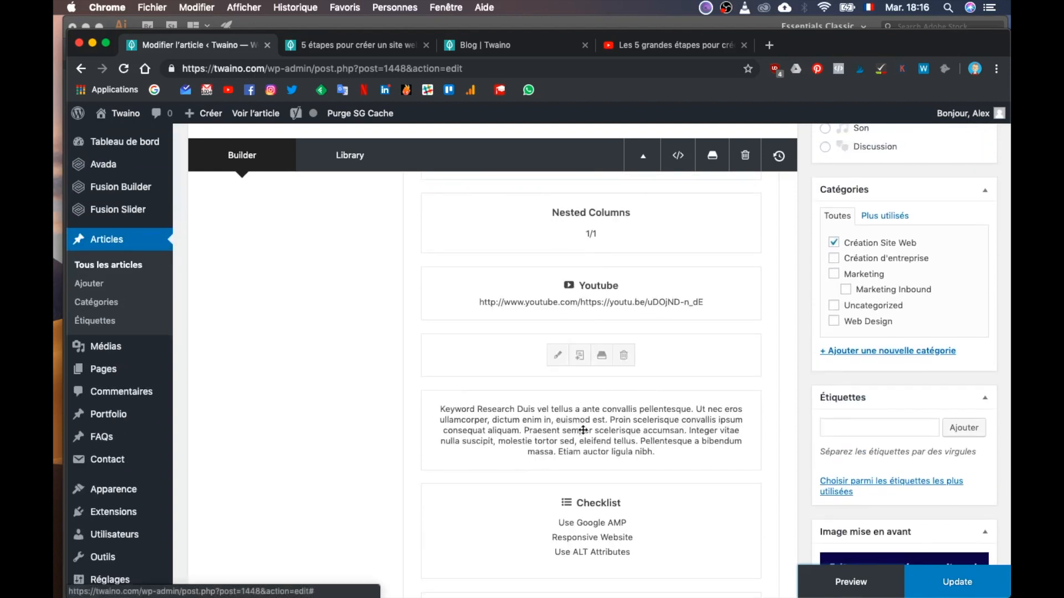
click(580, 432)
scroll(679, 466, up, 1)
mouse_move(679, 465)
mouse_down()
mouse_move(648, 323)
mouse_move(712, 321)
mouse_up()
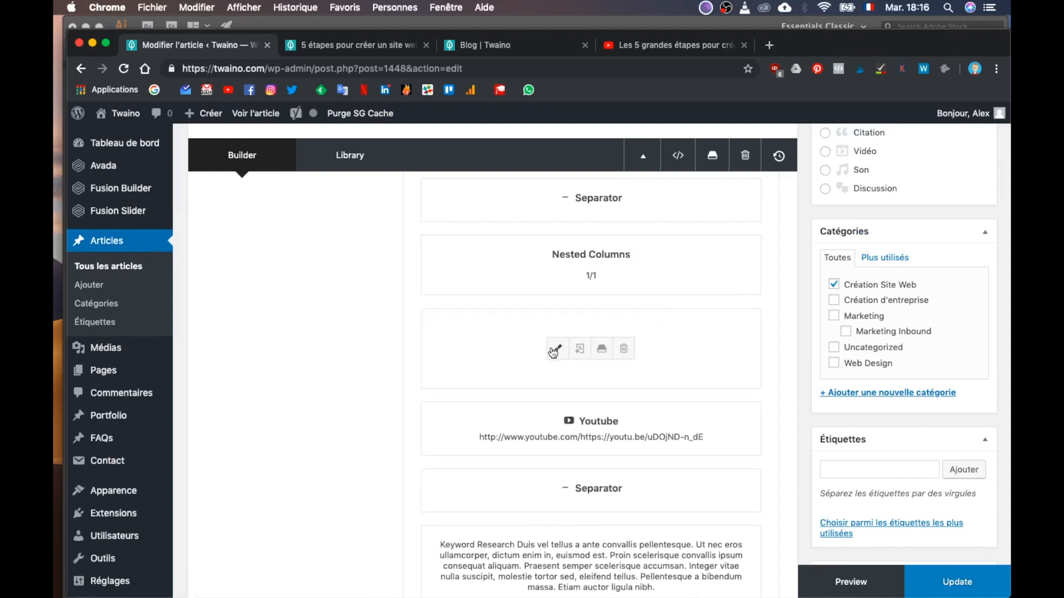
In the duplicated text block, replace the Keyword Research heading with the lead-in "Suivez les 5 étapes de création d'un site web avec la vidéo".
click(558, 346)
scroll(666, 417, down, 2)
triple_click(342, 424)
drag(165, 389, 342, 423)
text(Suiv)
key(super+z)
triple_click(304, 389)
text(Suivez les 5)
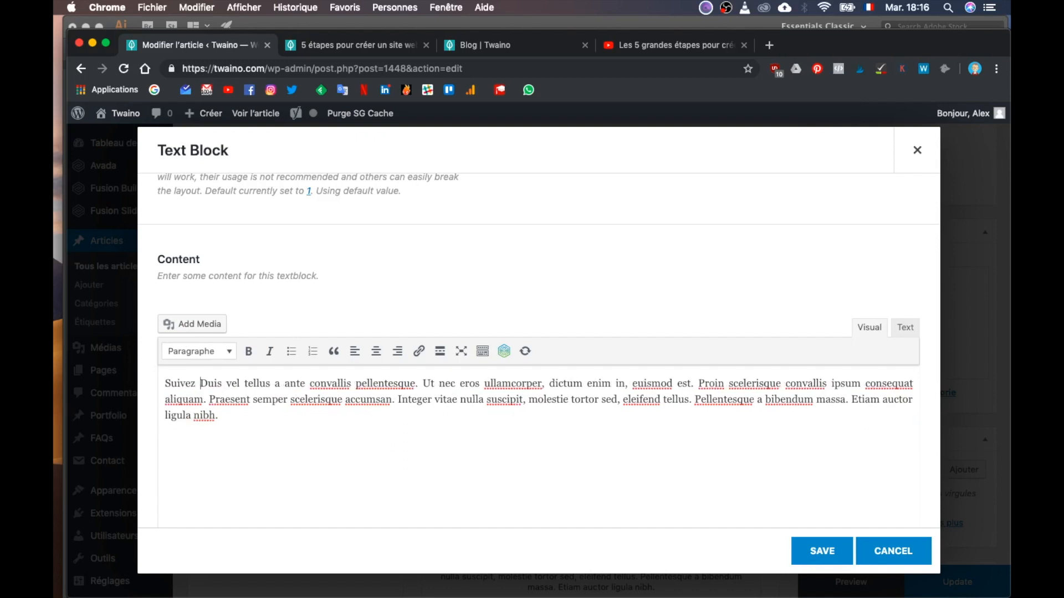
text( étapes de)
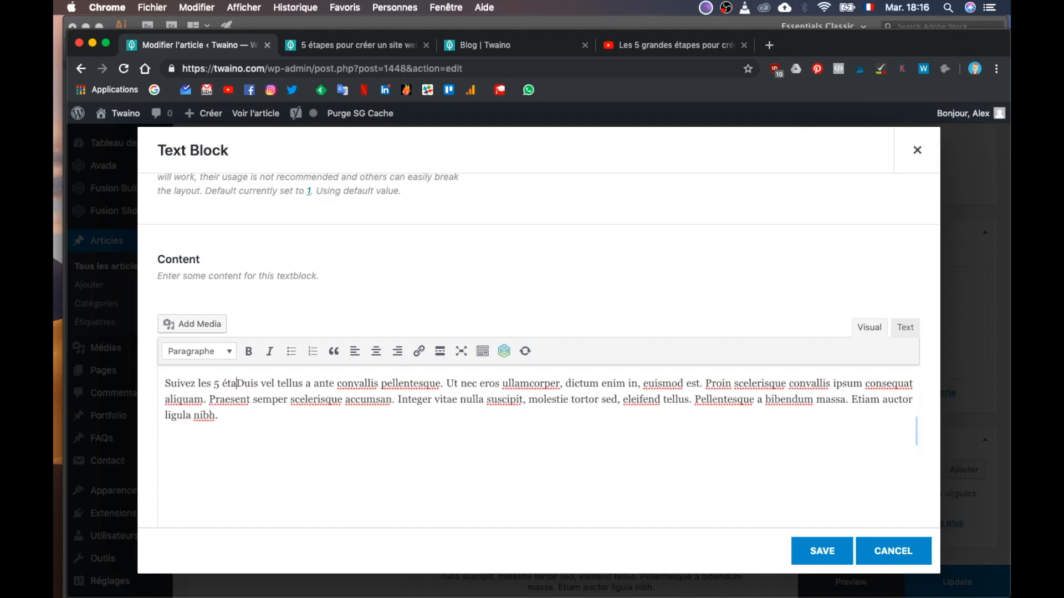
text( création d)
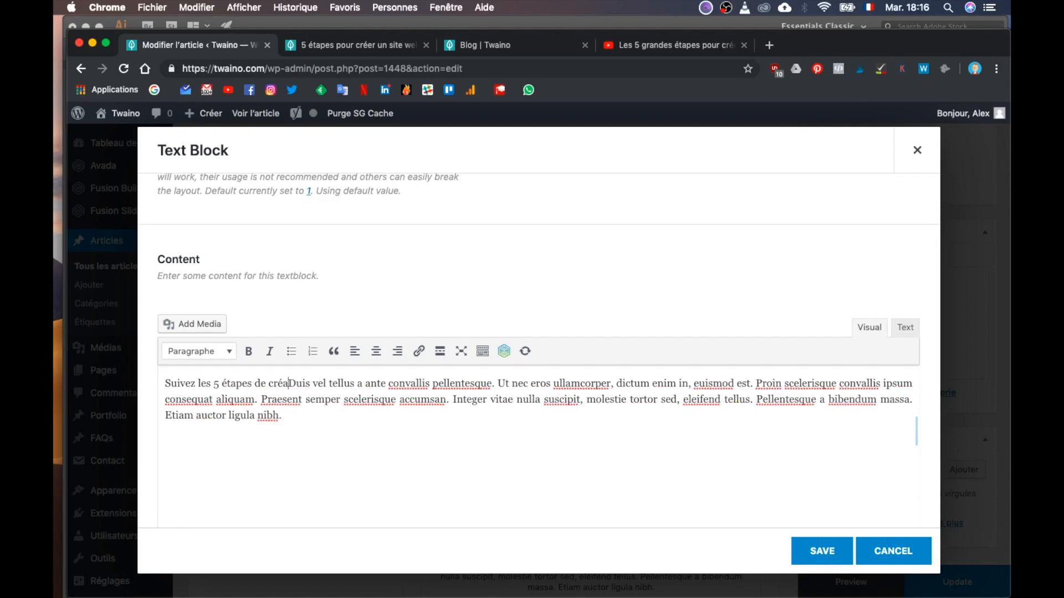
text('un s)
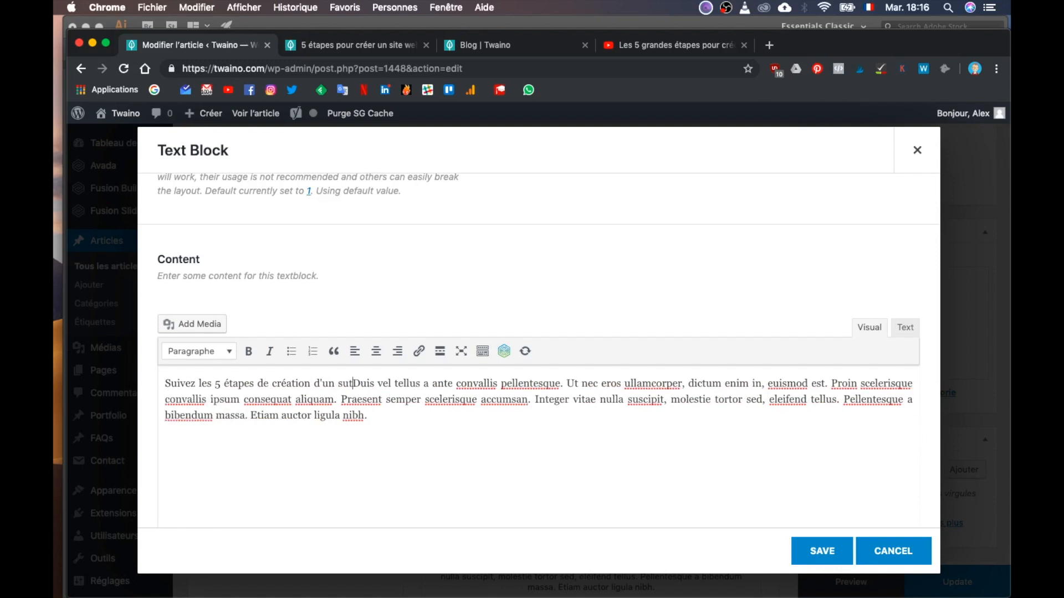
text(ite web avec la vidéo)
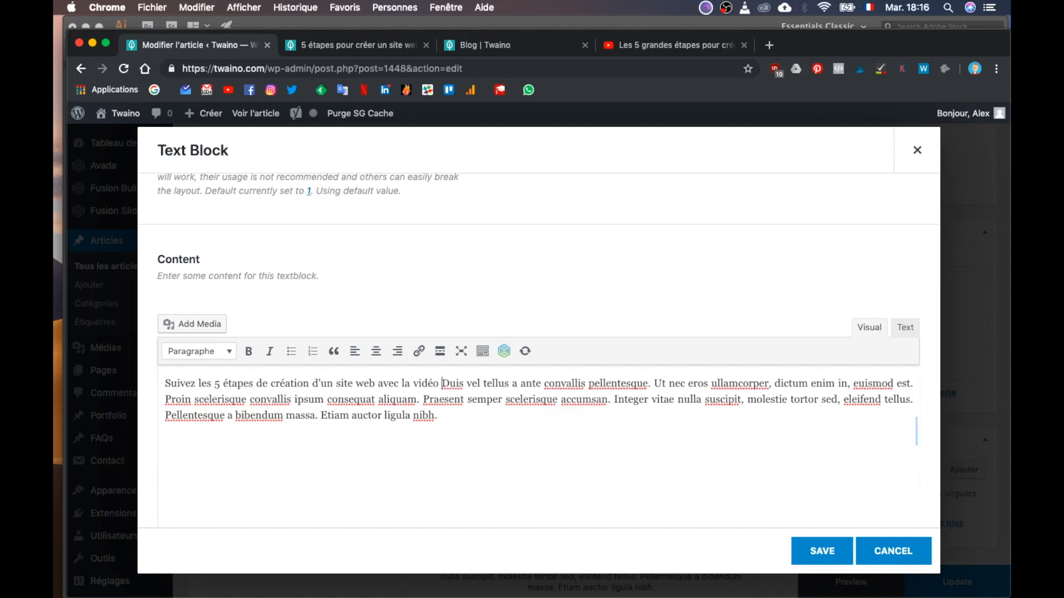
Reword the end of the lead-in sentence to "ma vidéo de présentation:".
key(BackSpace)
key(BackSpace)
key(BackSpace)
key(BackSpace)
key(BackSpace)
key(BackSpace)
key(BackSpace)
key(BackSpace)
key(BackSpace)
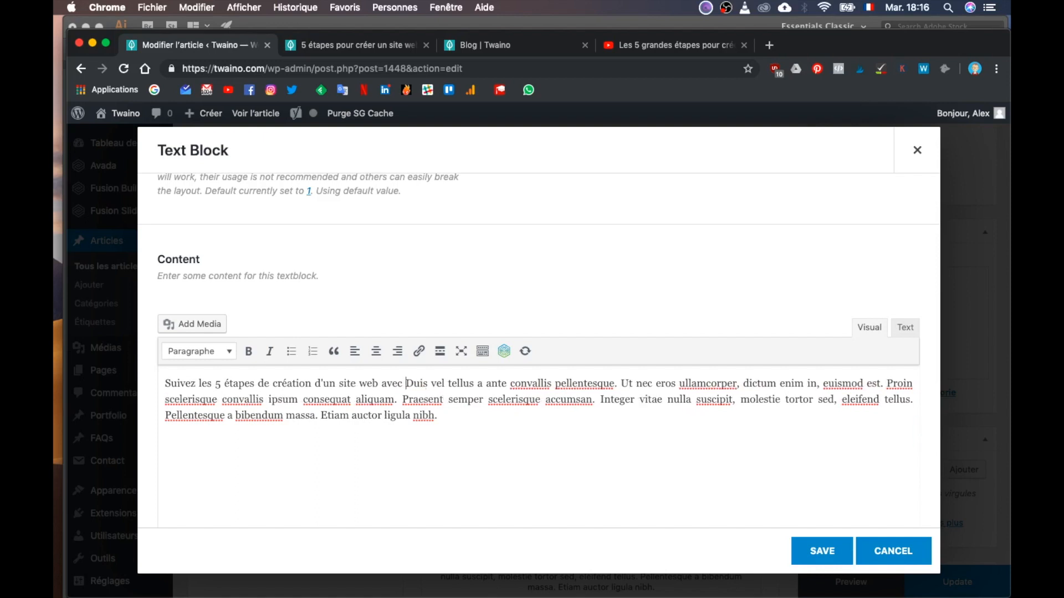
text(ma vidéo d)
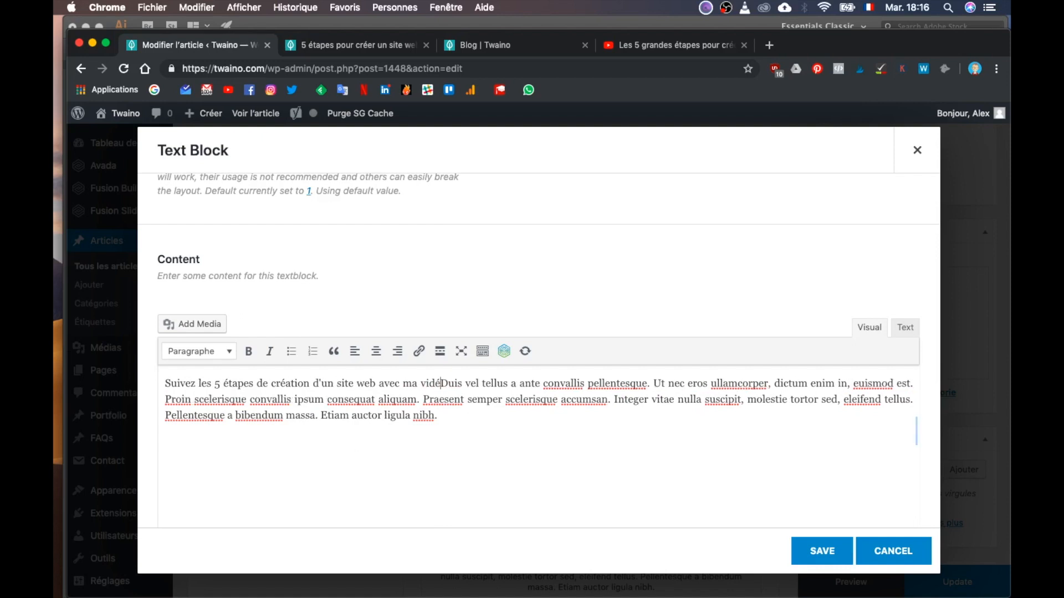
text(e présentat)
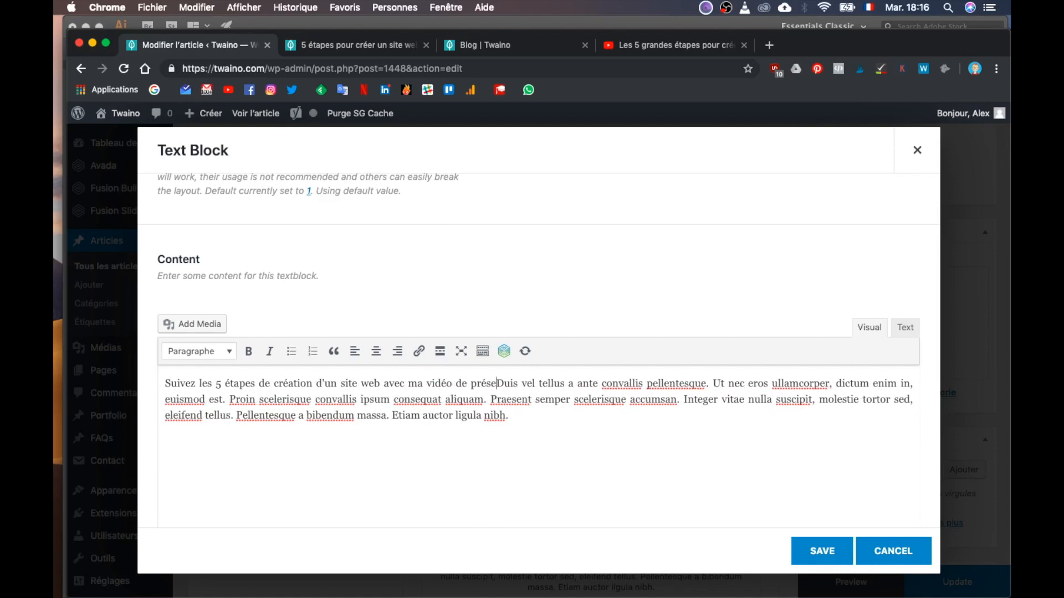
text(ion:)
Delete the placeholder text remaining after the lead-in sentence and save the text block.
drag(524, 383, 365, 443)
key(BackSpace)
click(811, 549)
Preview the article and examine the intro, the framed step list, the sentence above the video and the Keyword Research section.
click(851, 582)
click(359, 46)
scroll(281, 360, down, 8)
scroll(282, 359, down, 3)
scroll(281, 359, up, 2)
scroll(281, 359, down, 1)
scroll(282, 364, down, 3)
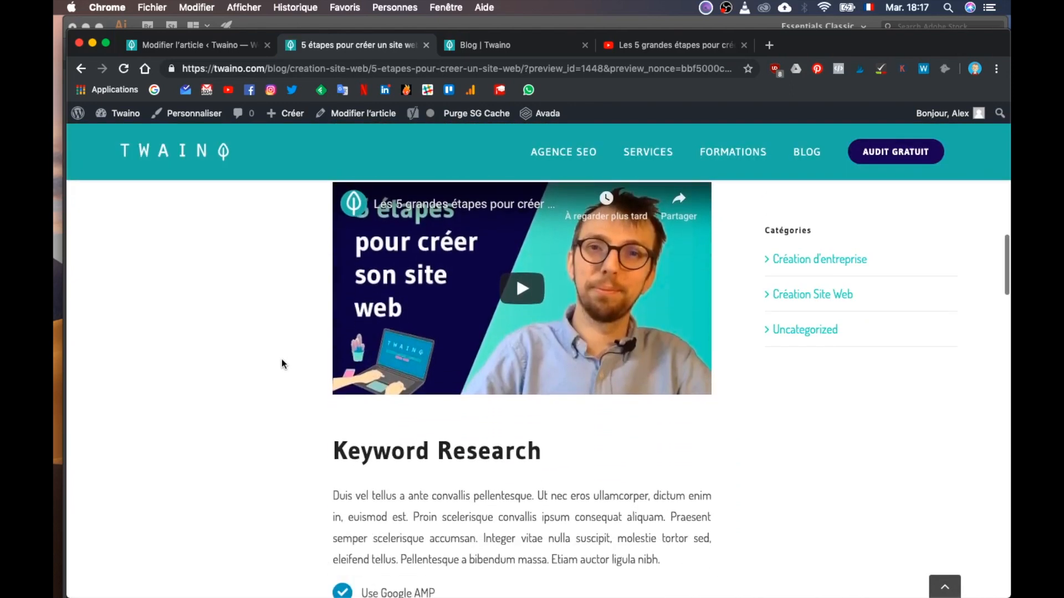
scroll(281, 364, up, 3)
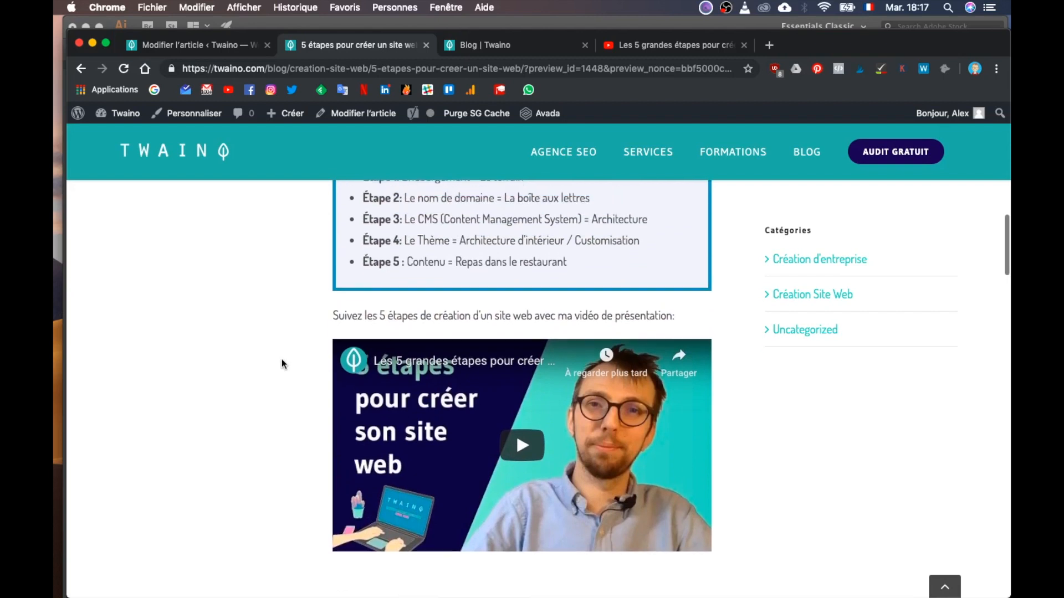
scroll(282, 364, down, 3)
scroll(282, 363, up, 10)
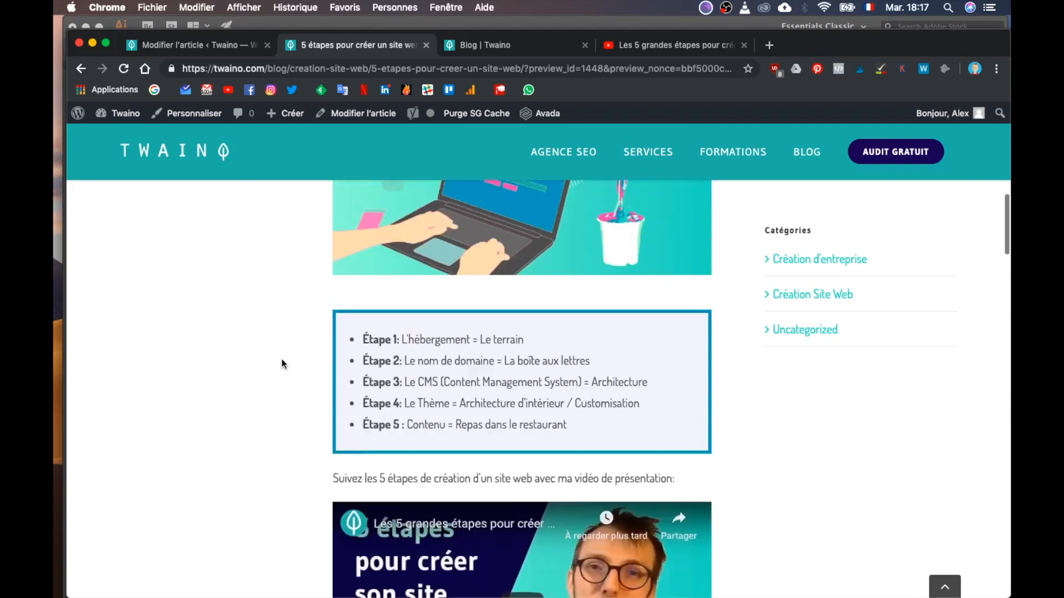
scroll(282, 364, up, 2)
scroll(281, 364, down, 5)
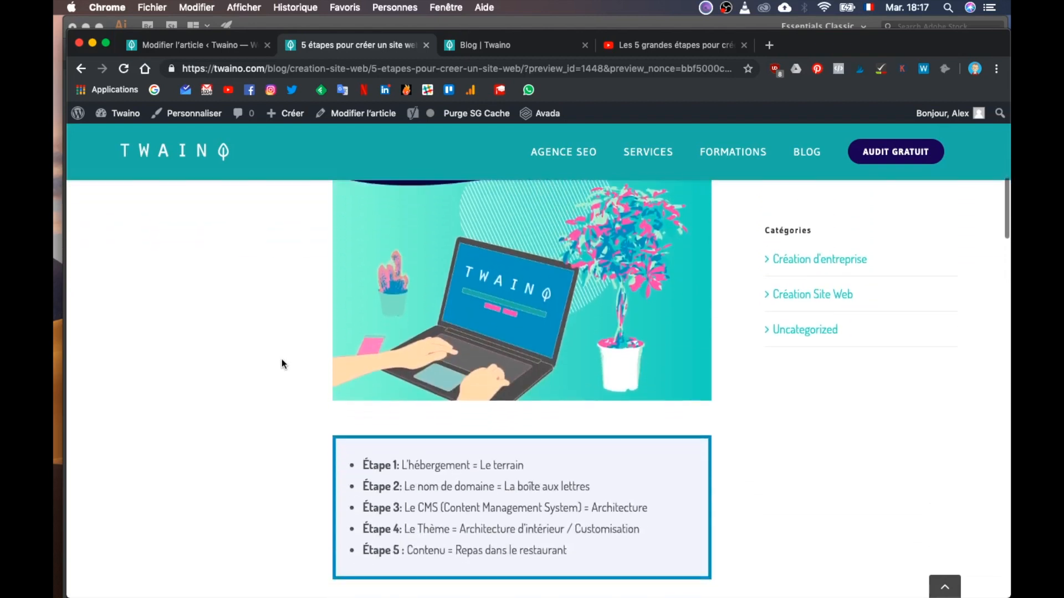
scroll(281, 364, up, 4)
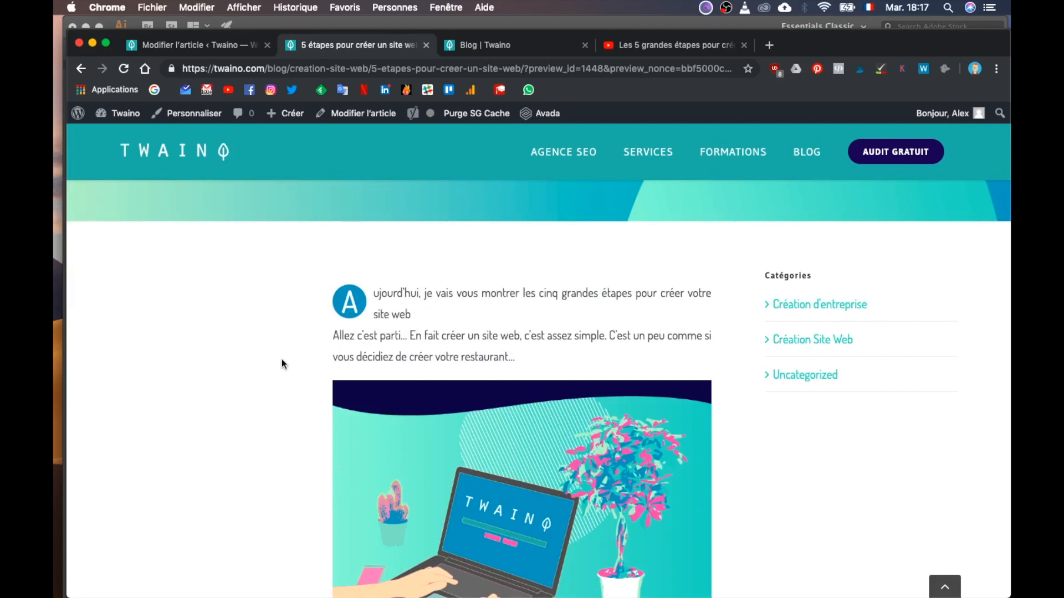
scroll(282, 364, down, 1)
scroll(337, 441, down, 10)
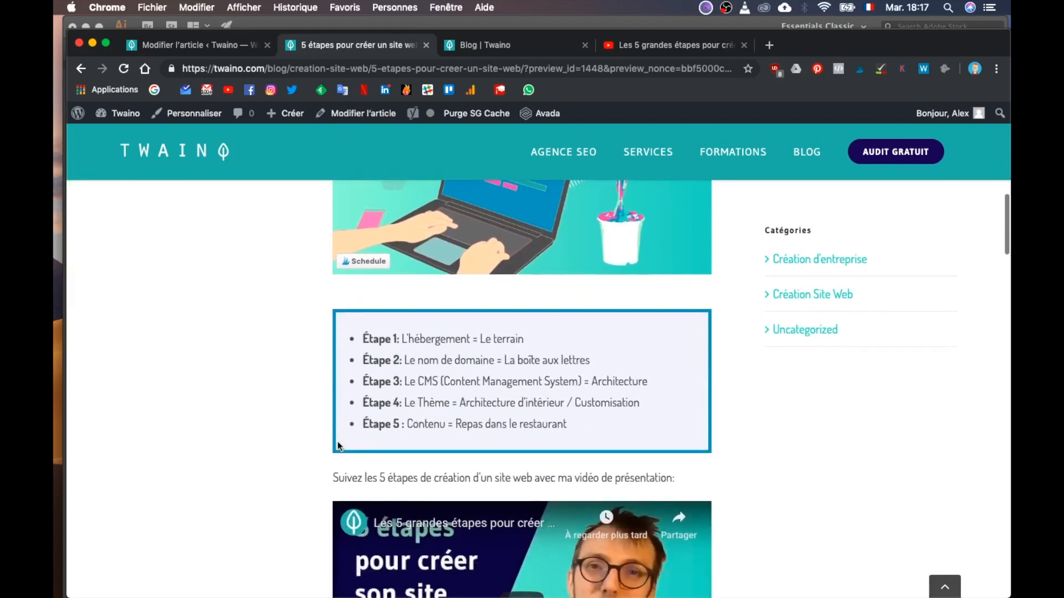
scroll(338, 446, down, 2)
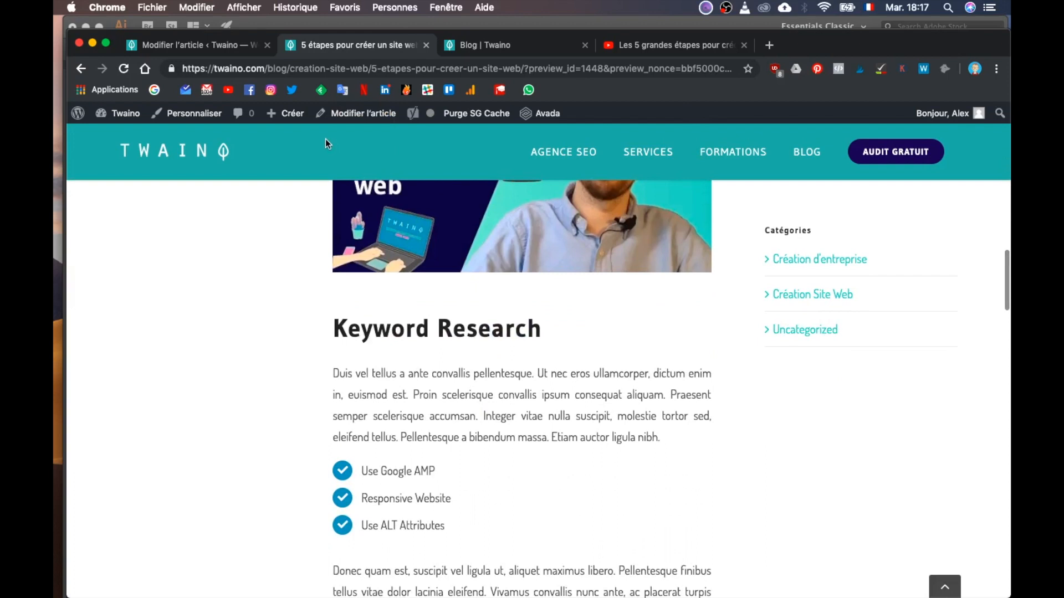
Switch to TextEdit, copy the transcript from "pour créer un restaurant" to its end, and return to Chrome.
key(ctrl+Up)
click(613, 434)
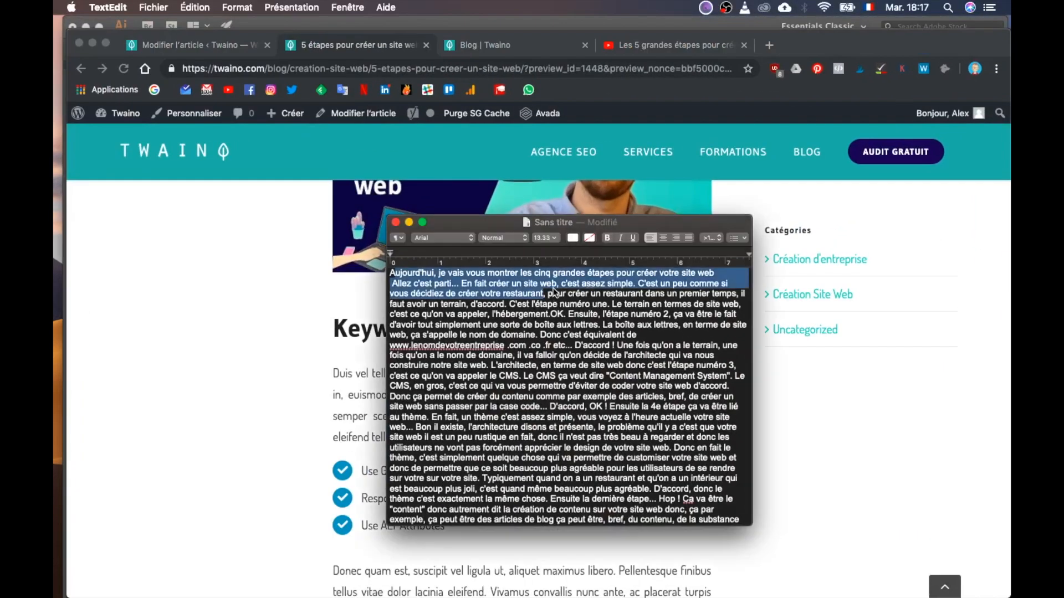
click(548, 295)
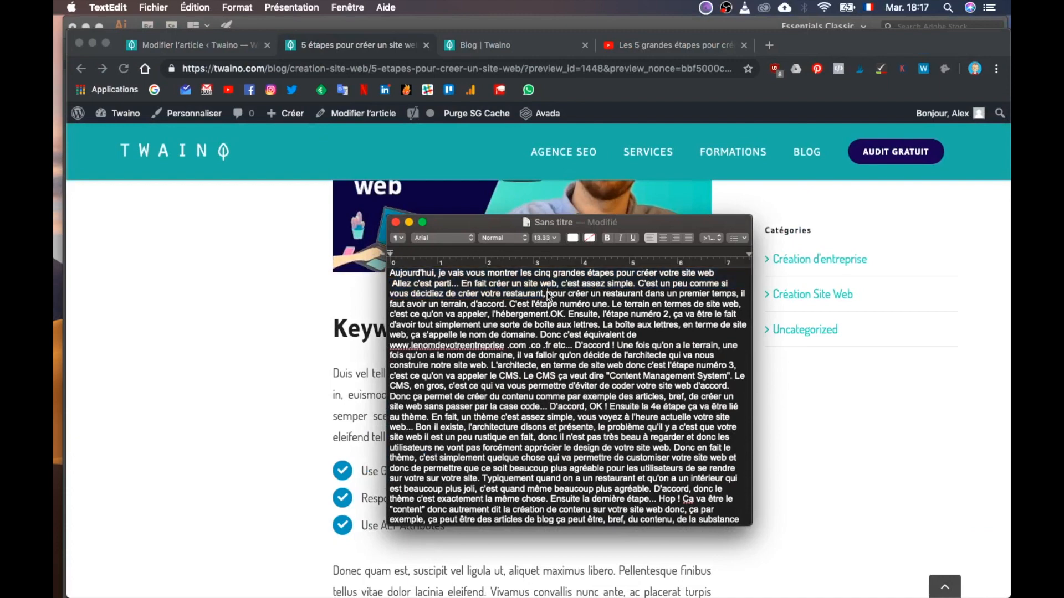
scroll(594, 384, down, 20)
scroll(594, 384, down, 15)
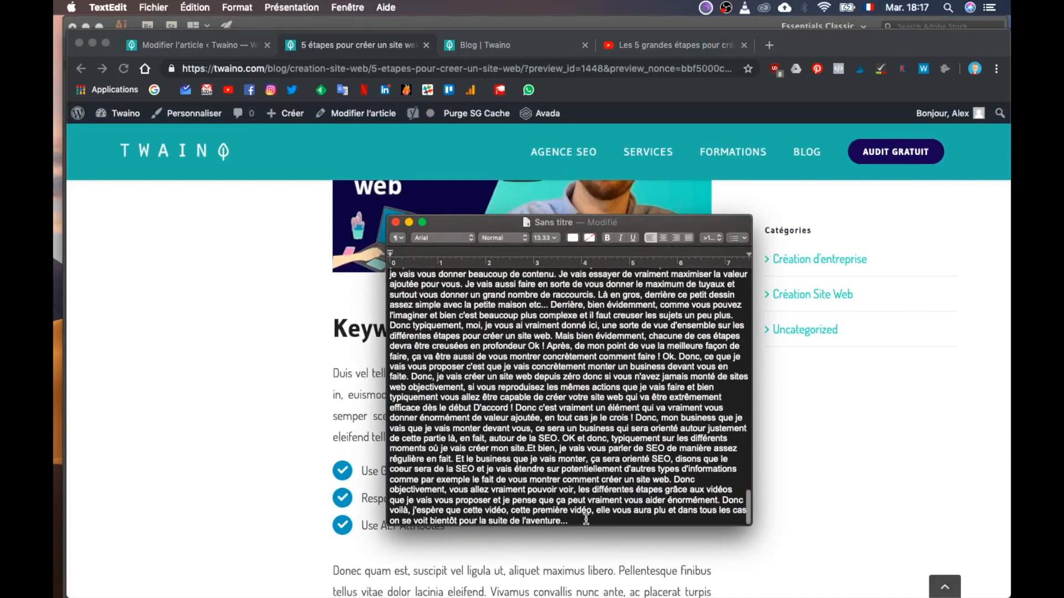
key(super+a)
click(327, 357)
Check the lower template sections in the preview, then delete the leftover 1/3 and 2/3 columns at the end of the article in the builder.
click(208, 45)
click(347, 42)
scroll(448, 327, down, 20)
scroll(447, 327, up, 5)
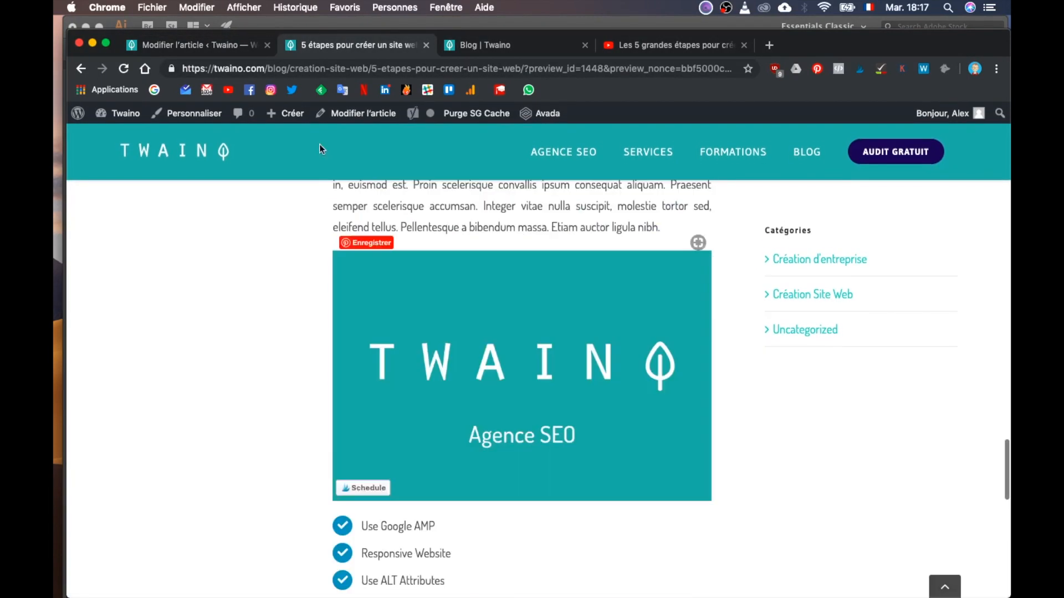
click(222, 44)
scroll(379, 381, down, 10)
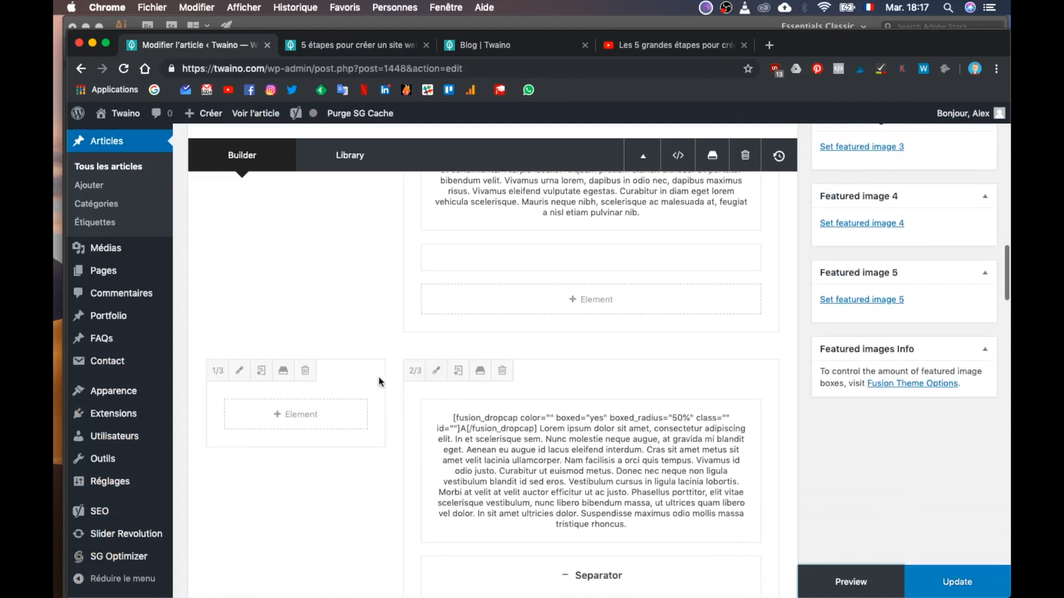
click(305, 351)
click(305, 352)
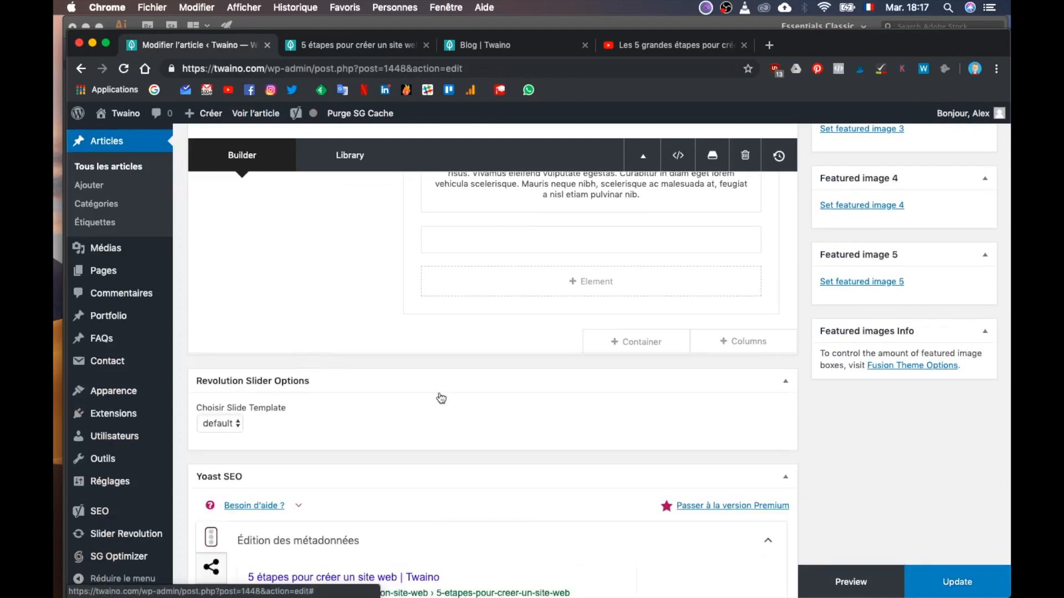
In the HTML of the Keyword Research text block, replace the placeholder paragraph with the copied transcript and save the block.
scroll(443, 400, up, 13)
click(558, 455)
scroll(577, 316, down, 5)
click(643, 488)
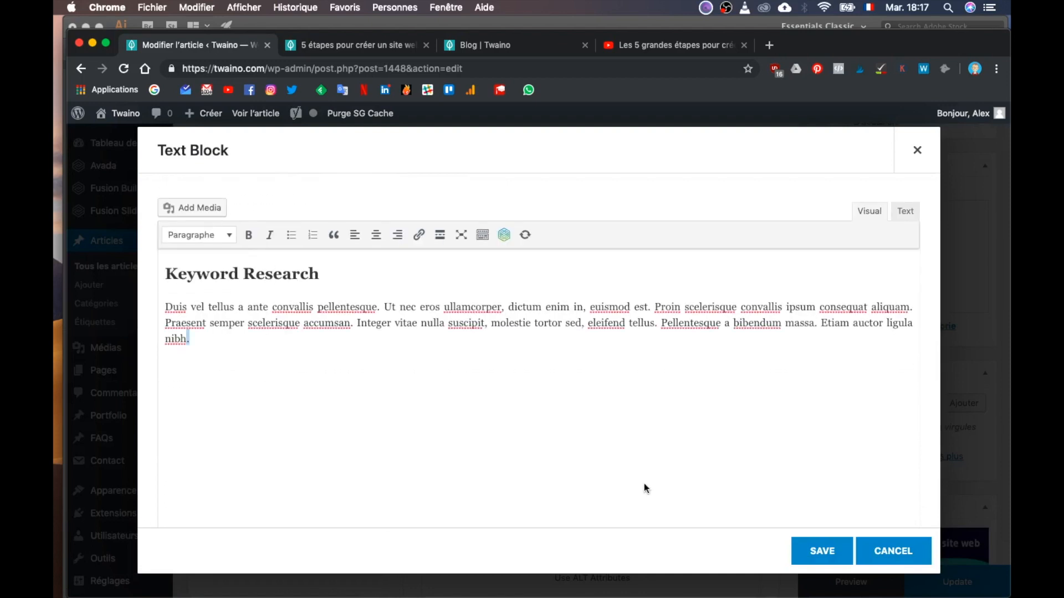
click(917, 210)
drag(600, 301, 270, 274)
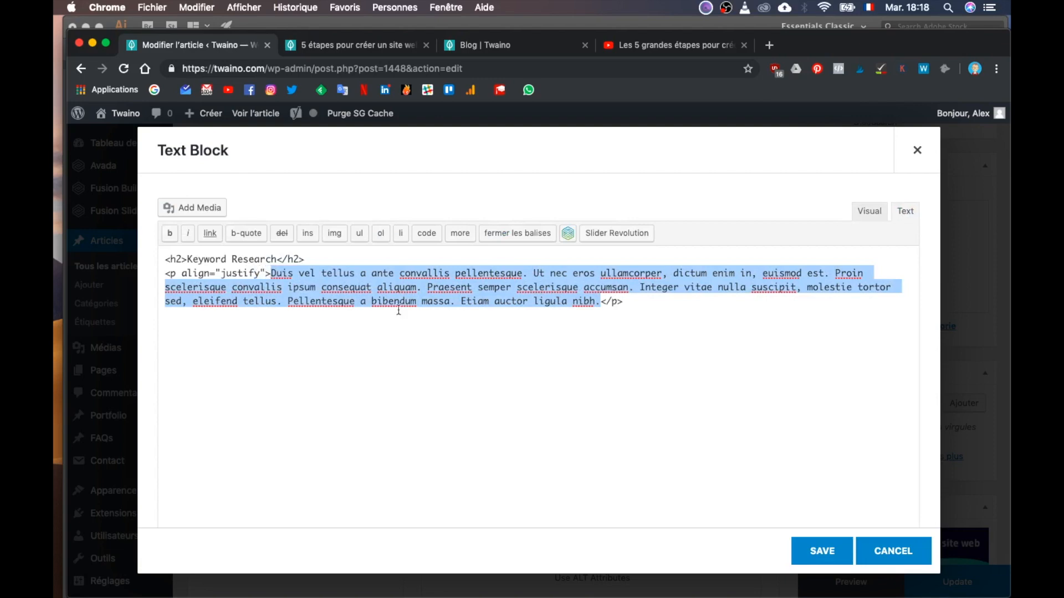
key(super+v)
scroll(777, 333, up, 5)
scroll(777, 333, up, 15)
scroll(777, 333, up, 2)
scroll(778, 333, down, 3)
click(823, 551)
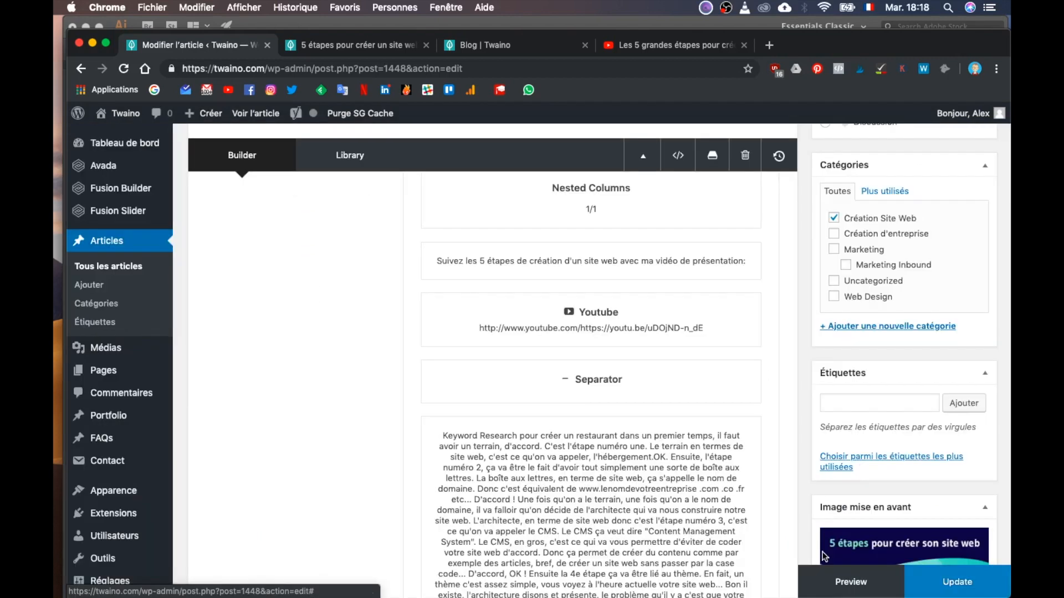
Preview the article again and examine the transcript under Keyword Research and the sections that follow it.
scroll(765, 413, down, 3)
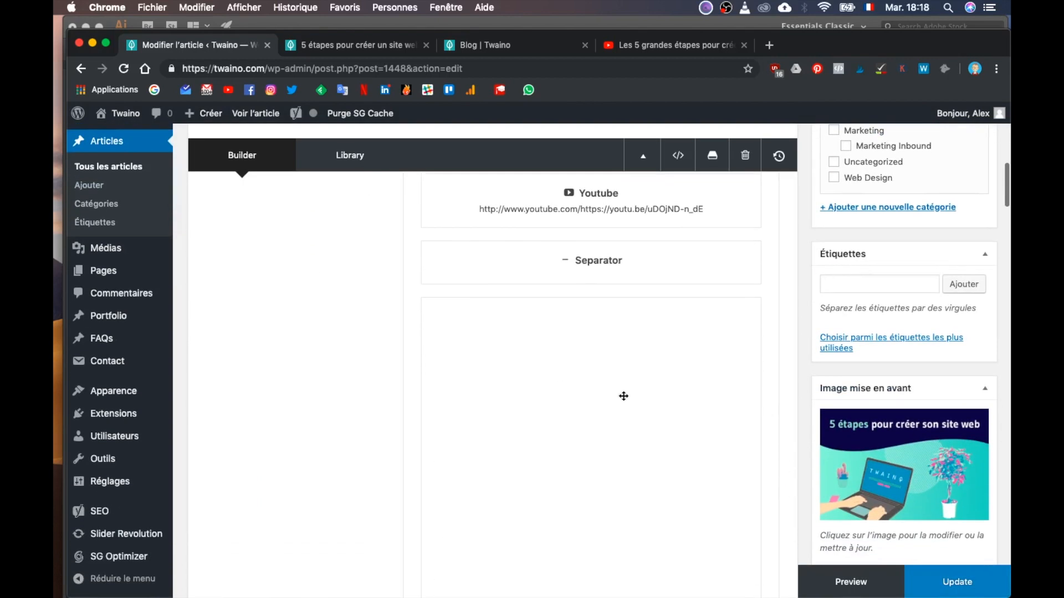
click(851, 581)
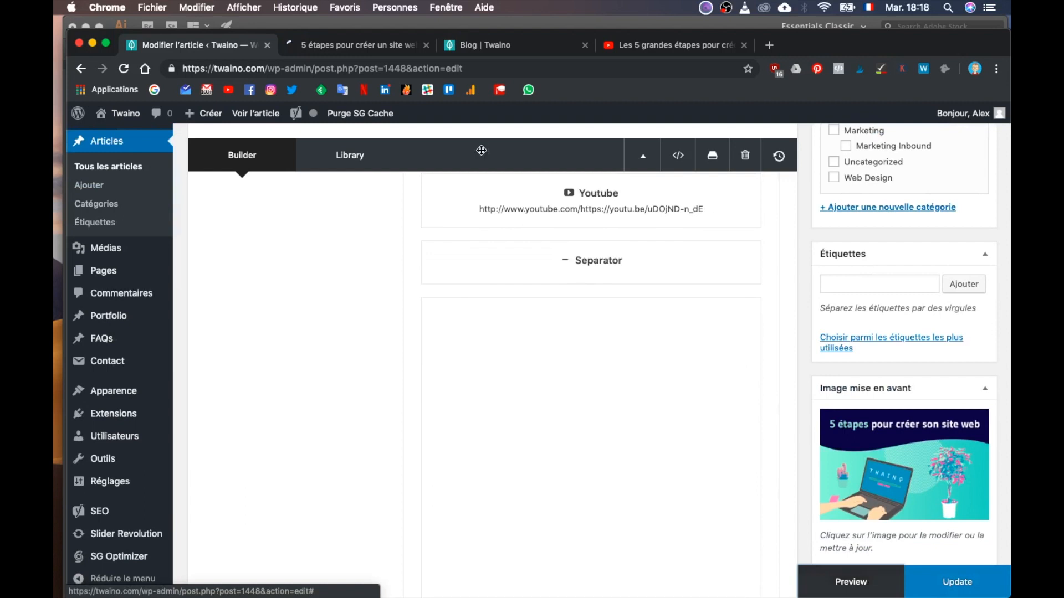
click(334, 48)
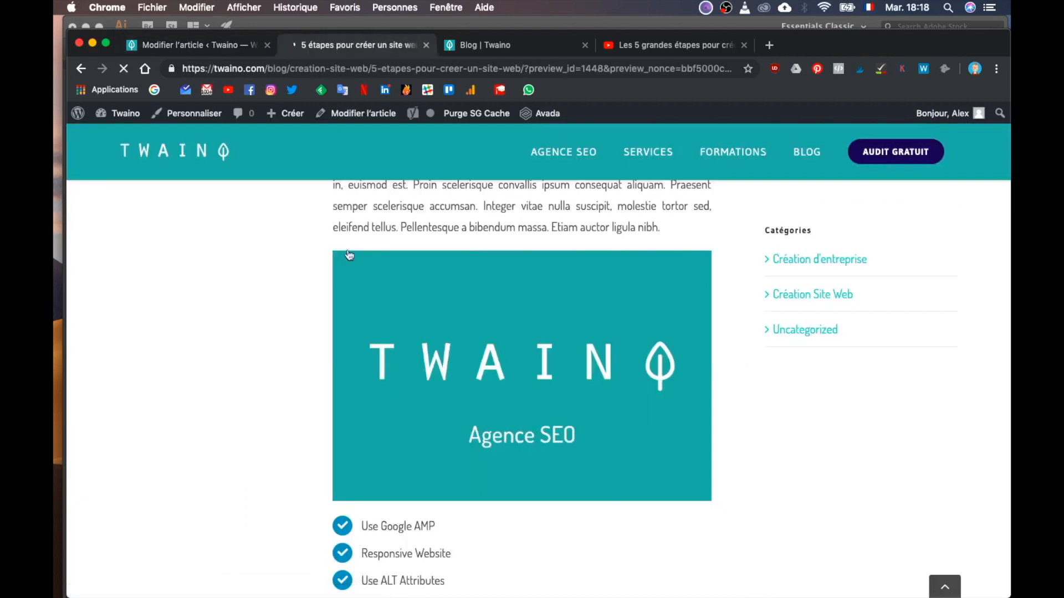
scroll(277, 297, down, 11)
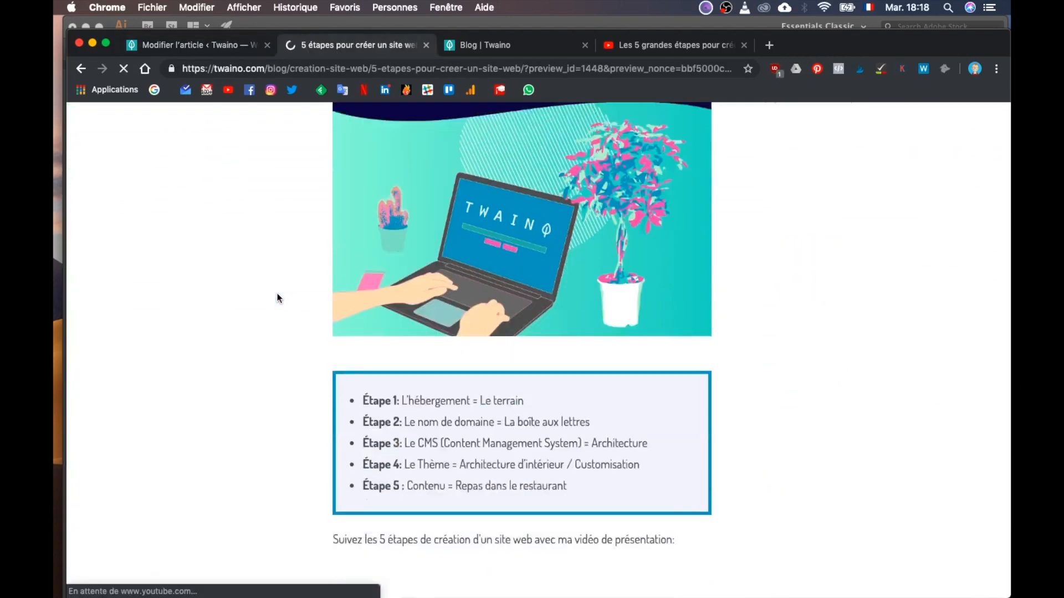
scroll(277, 298, down, 5)
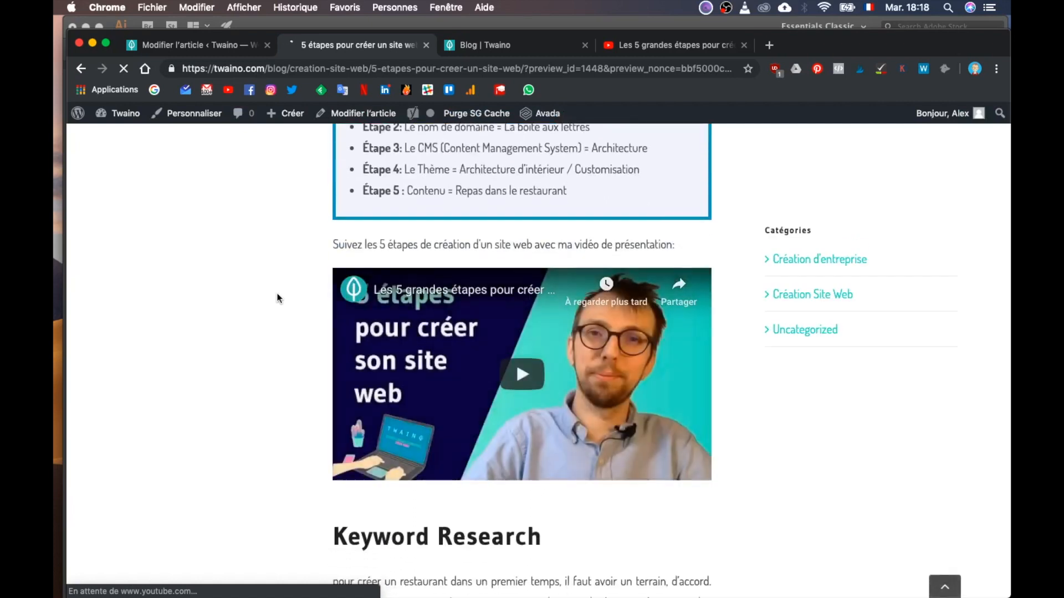
scroll(273, 287, down, 4)
scroll(272, 287, up, 3)
scroll(273, 287, down, 3)
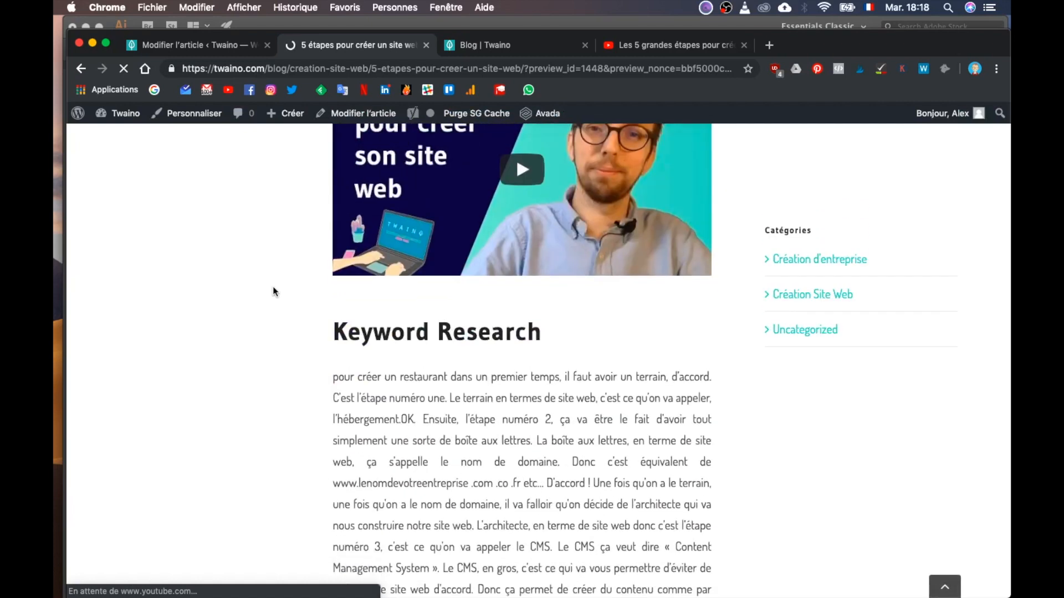
scroll(272, 287, down, 6)
scroll(273, 287, down, 10)
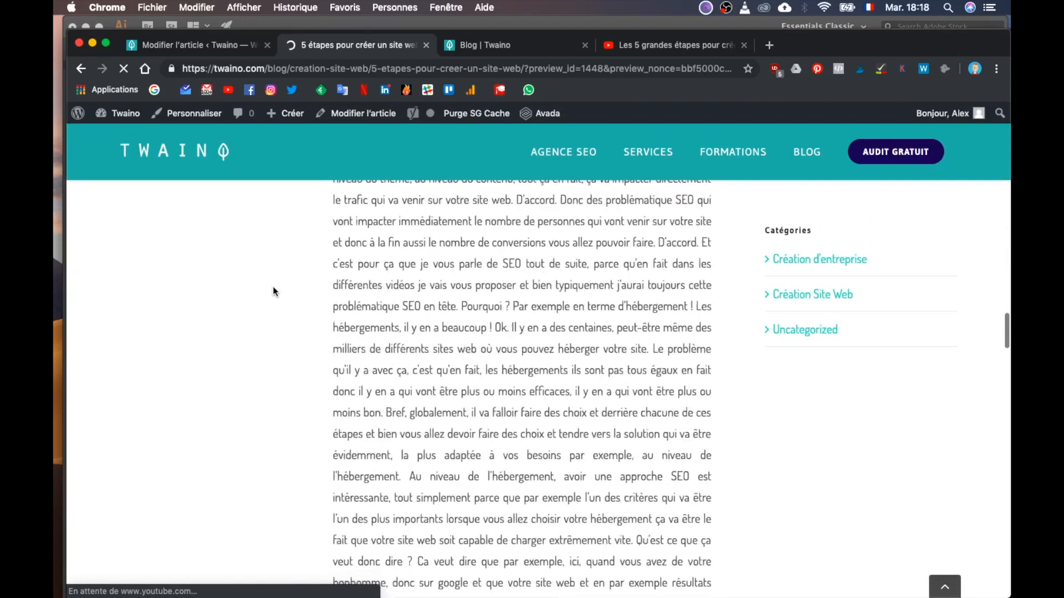
scroll(273, 288, down, 12)
scroll(274, 294, down, 14)
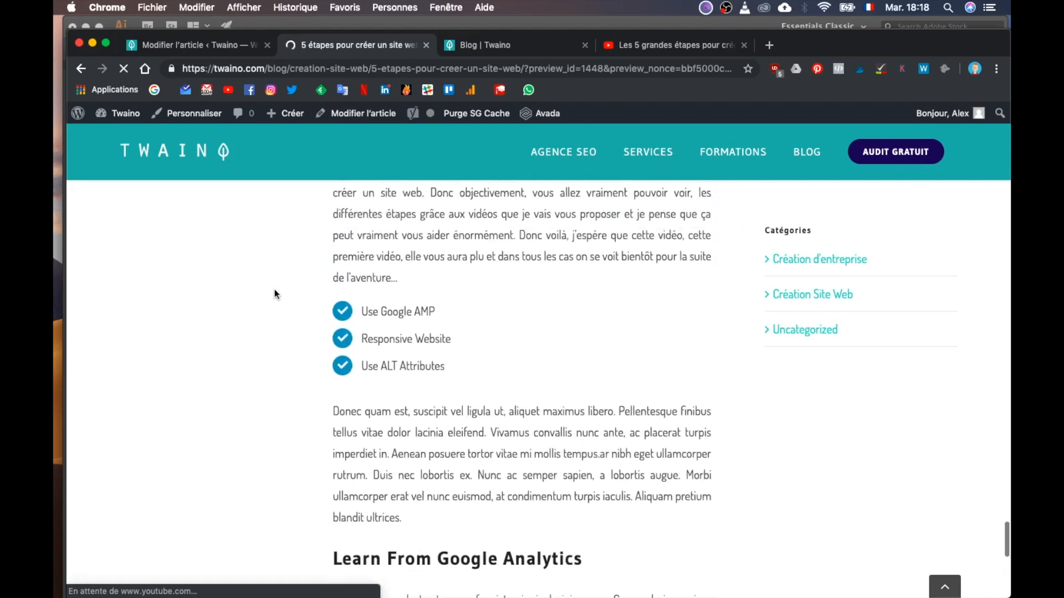
scroll(275, 294, down, 10)
scroll(274, 294, up, 20)
scroll(276, 294, up, 15)
scroll(274, 289, up, 15)
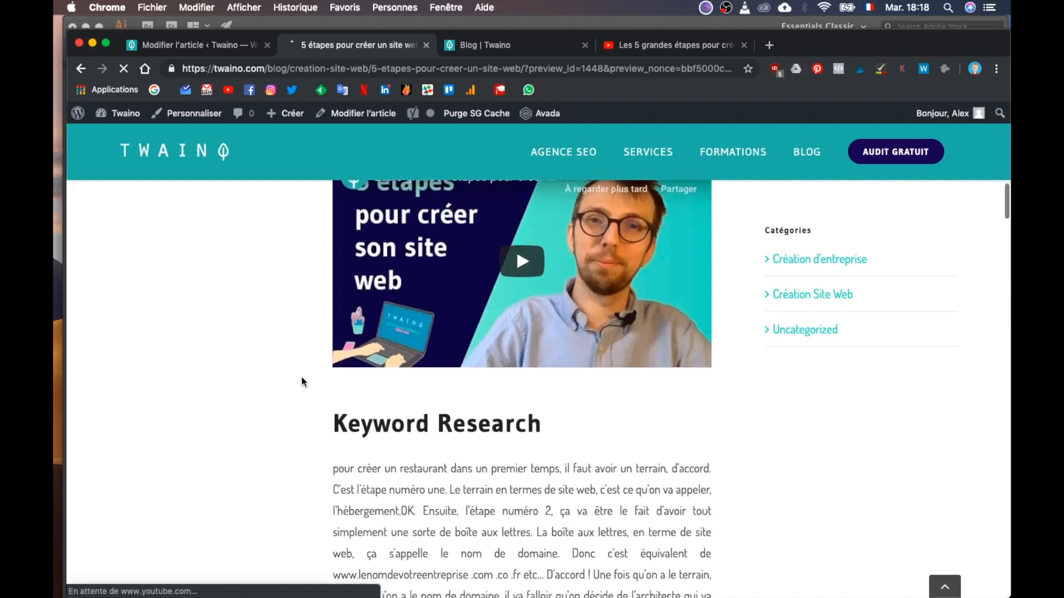
Reopen the Keyword Research text block in the article editor and capitalise the first word of its paragraph to "Pour".
key(super+alt+Left)
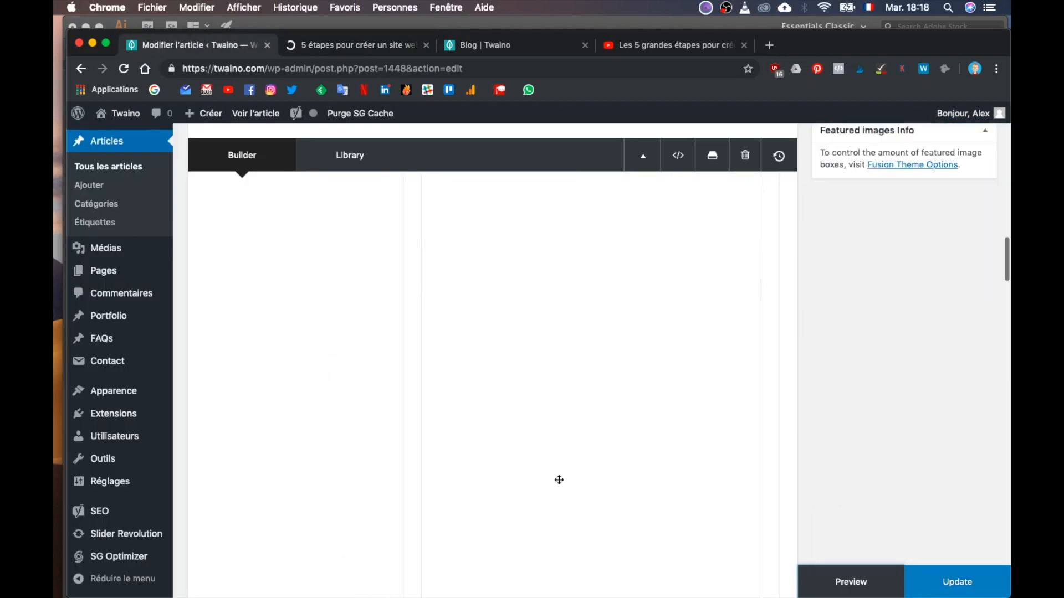
click(559, 480)
scroll(481, 195, down, 3)
key(BackSpace)
text(P)
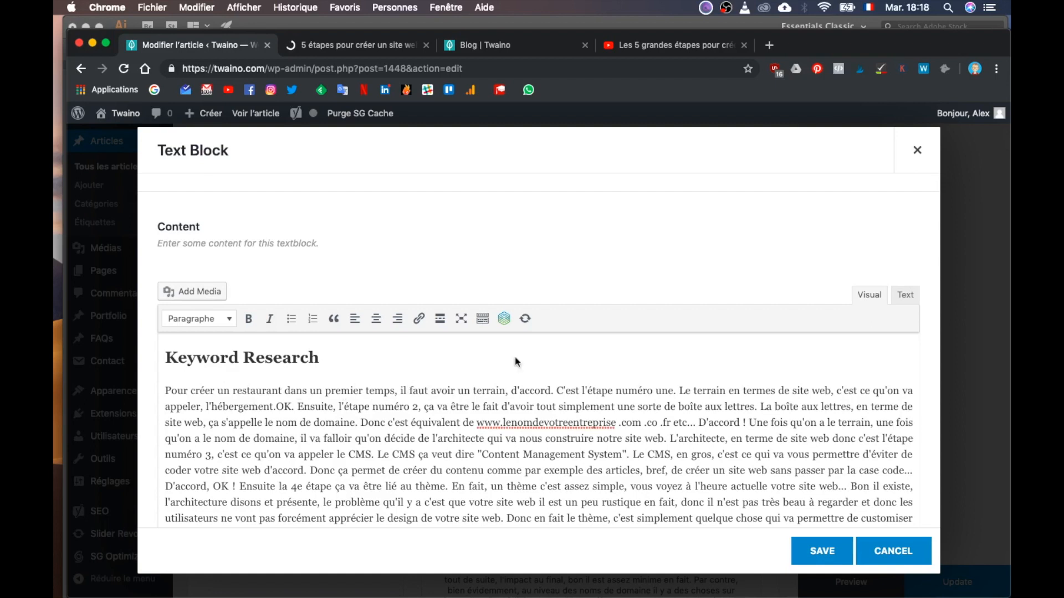
Remove ", d'accord" after "un terrain" and put "C'est l'étape numéro une." and the sentence "Le terrain en termes de site web" on separate lines.
drag(510, 391, 549, 391)
key(BackSpace)
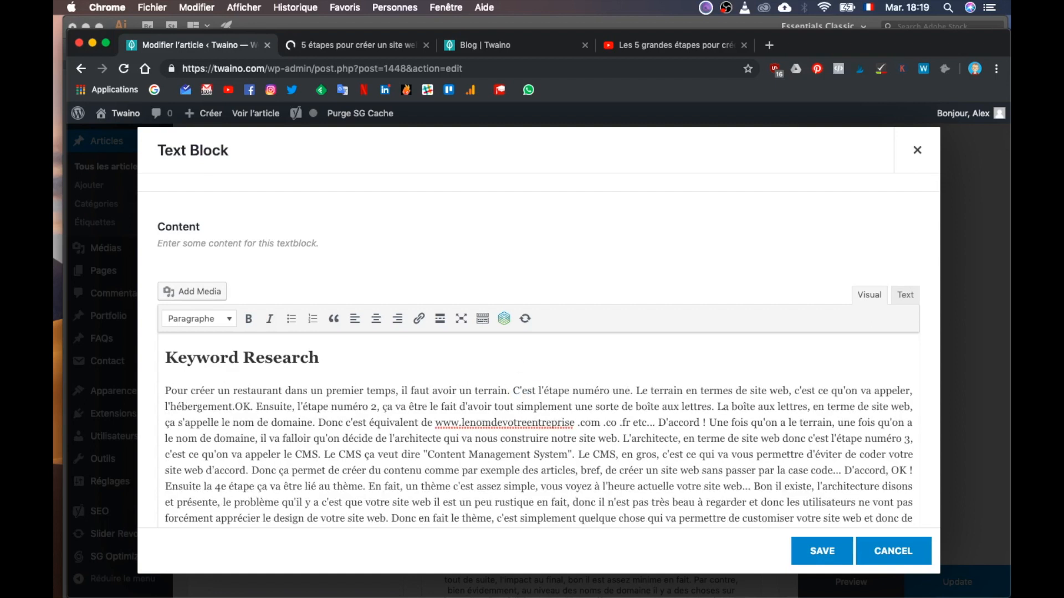
click(514, 393)
key(BackSpace)
key(Return)
key(BackSpace)
key(shift+Return)
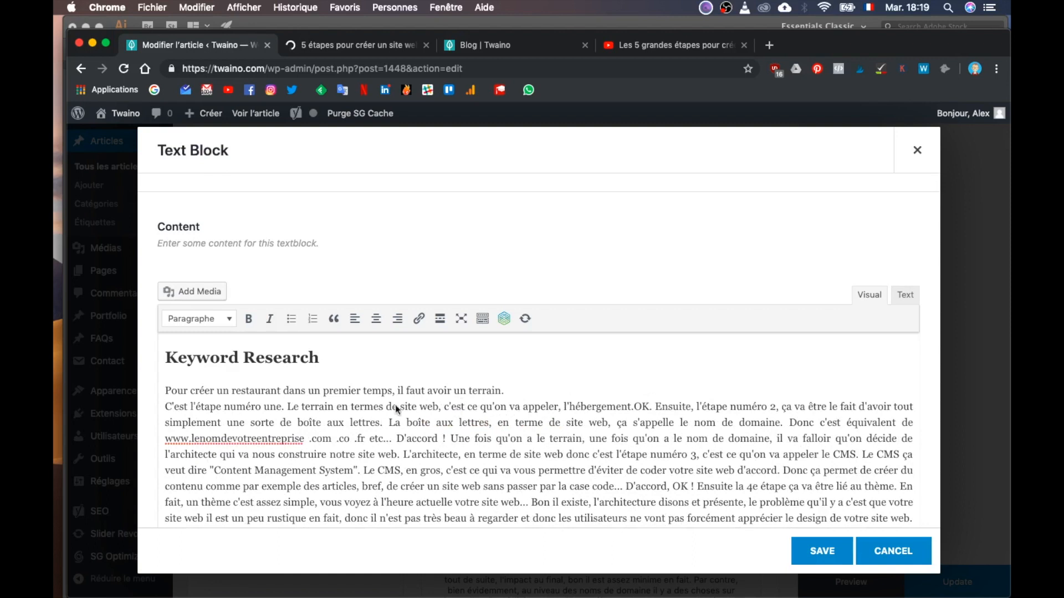
key(shift+Return)
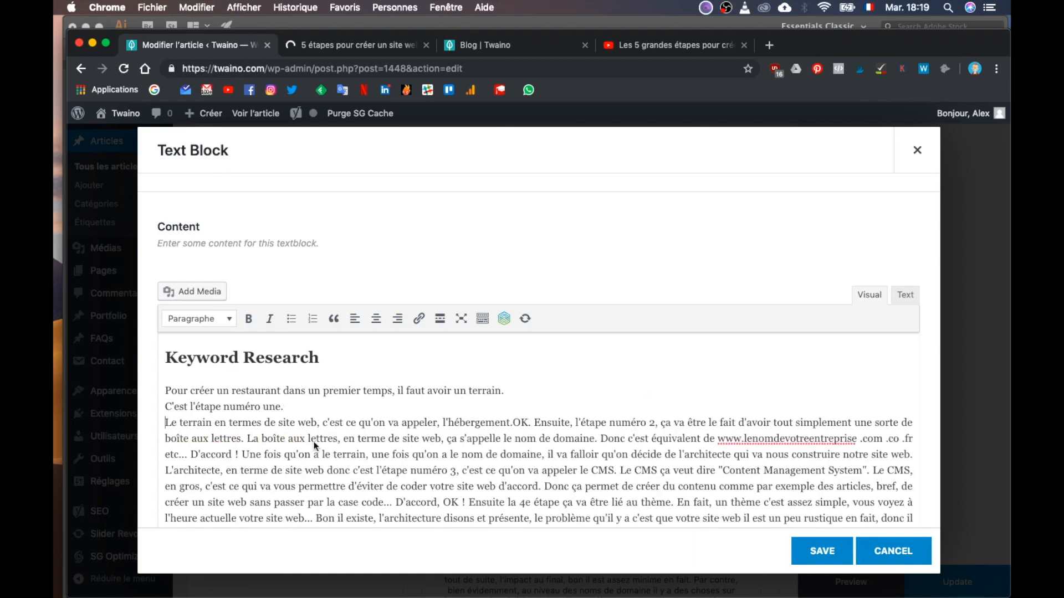
Delete "OK." after "l'hébergement." and start a new line at "Ensuite, l'étape numéro 2".
scroll(441, 440, down, 1)
double_click(522, 400)
key(BackSpace)
key(Delete)
key(BackSpace)
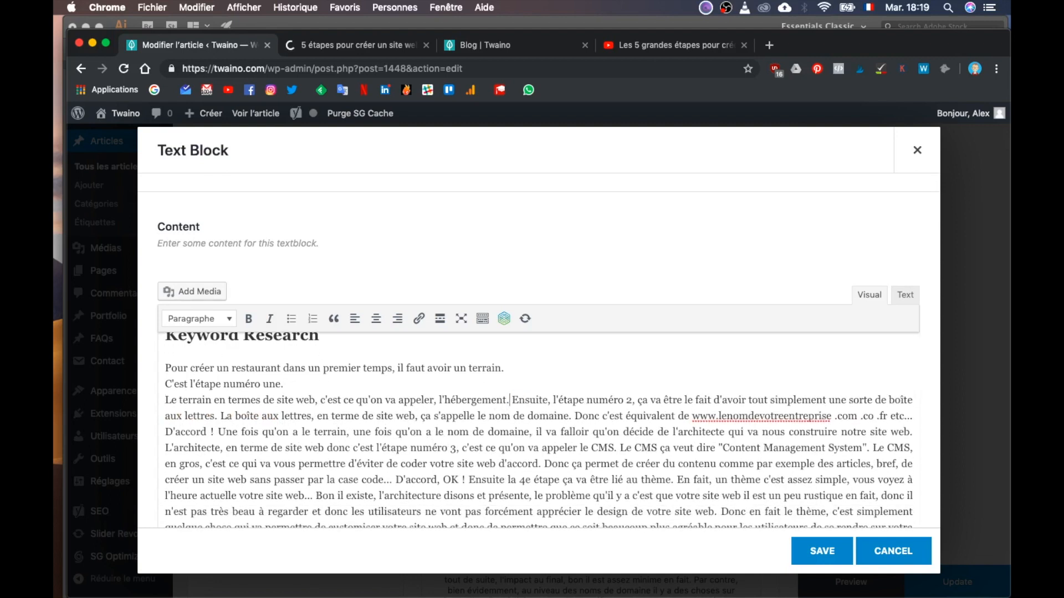
key(BackSpace)
key(Return)
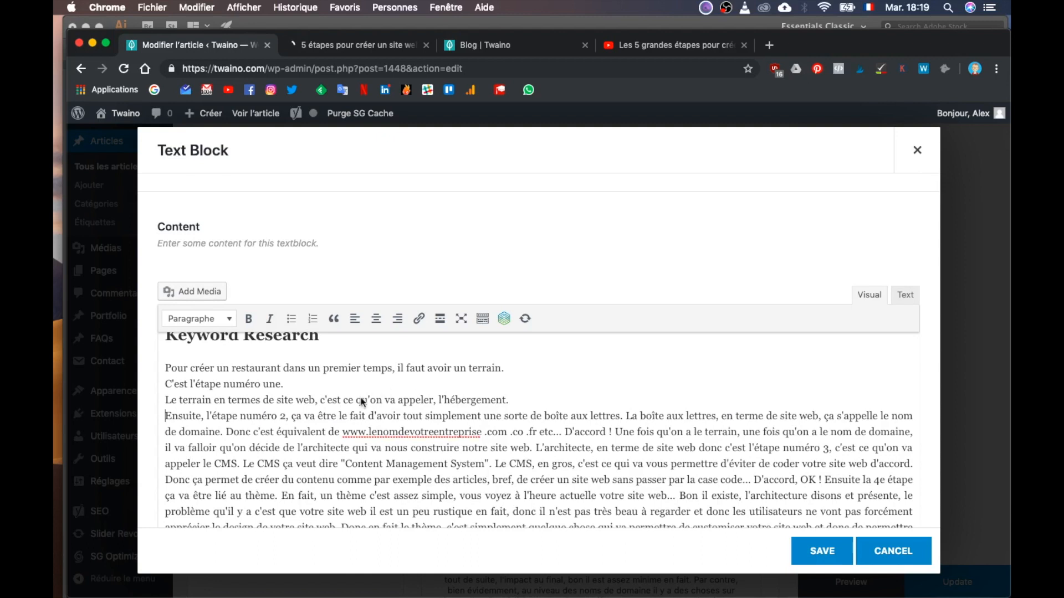
In the step 2 sentence, replace "d'avoir" with "d'obtenir" and remove the words "tout simplement" and "sorte".
scroll(321, 421, down, 1)
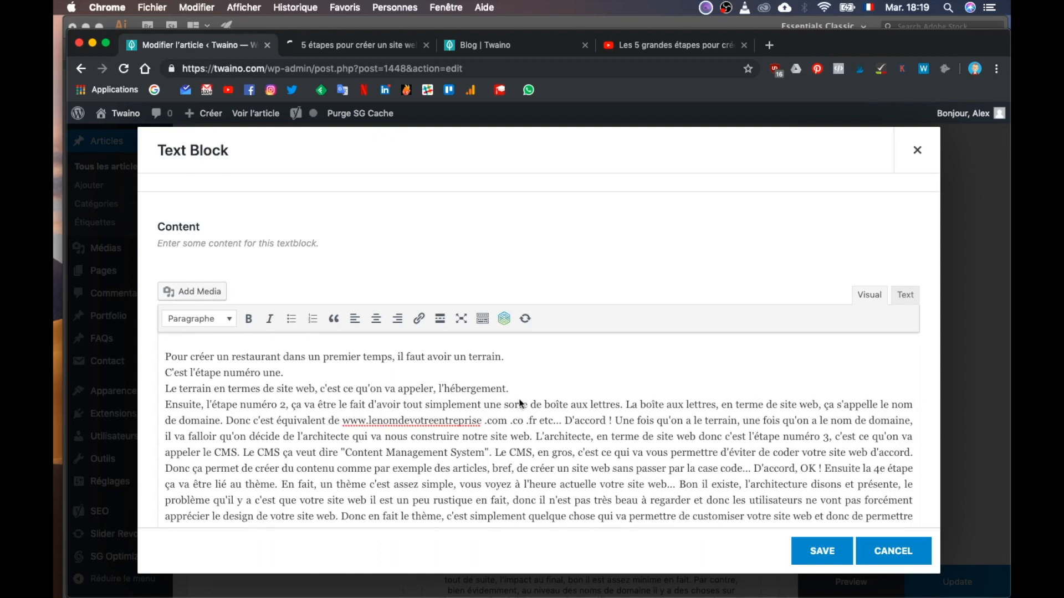
double_click(357, 405)
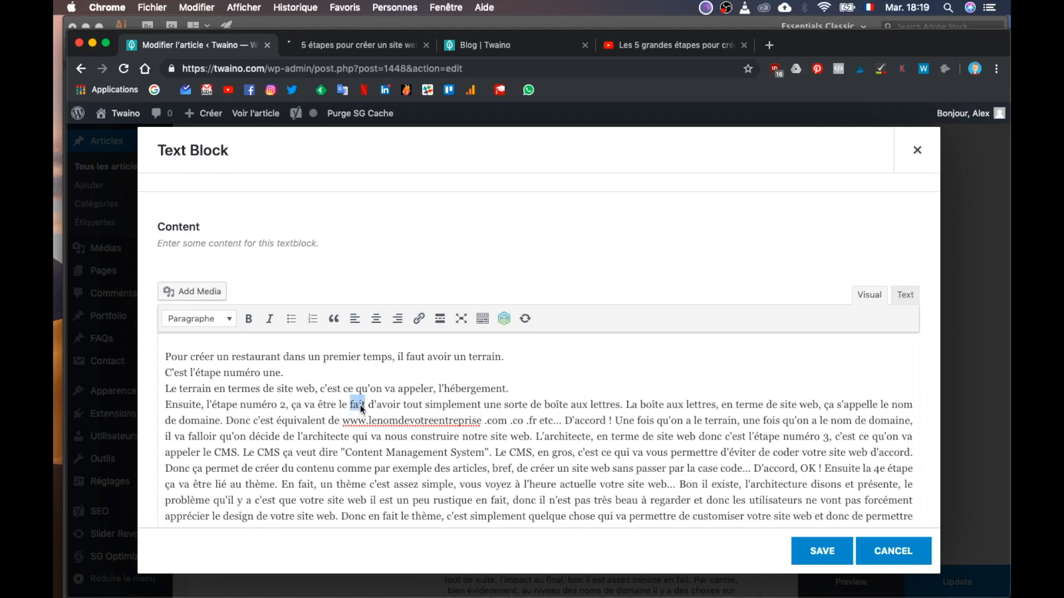
double_click(394, 406)
text(d'obtenir)
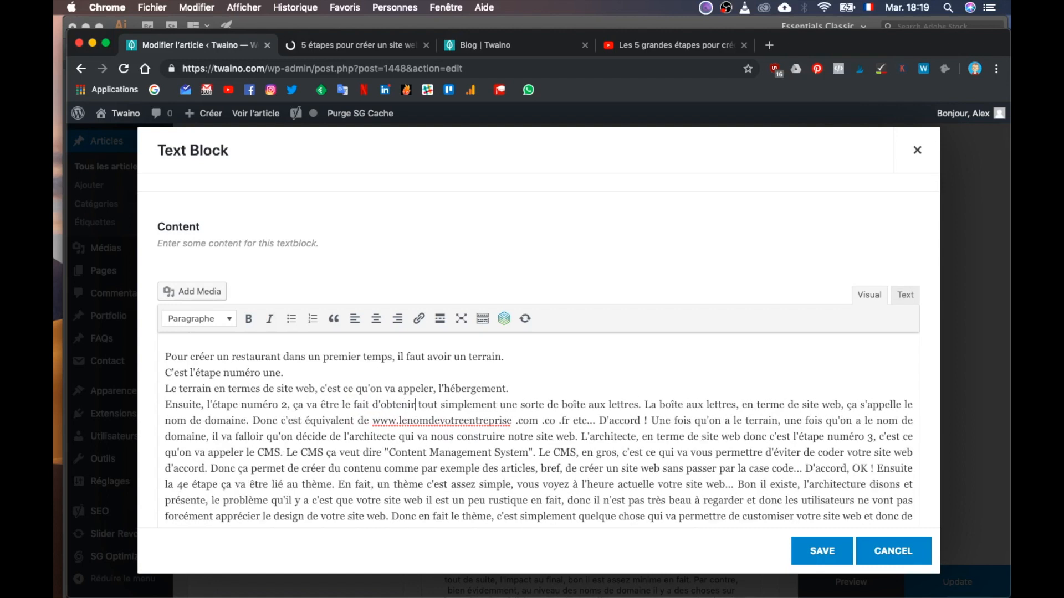
shift+click(497, 405)
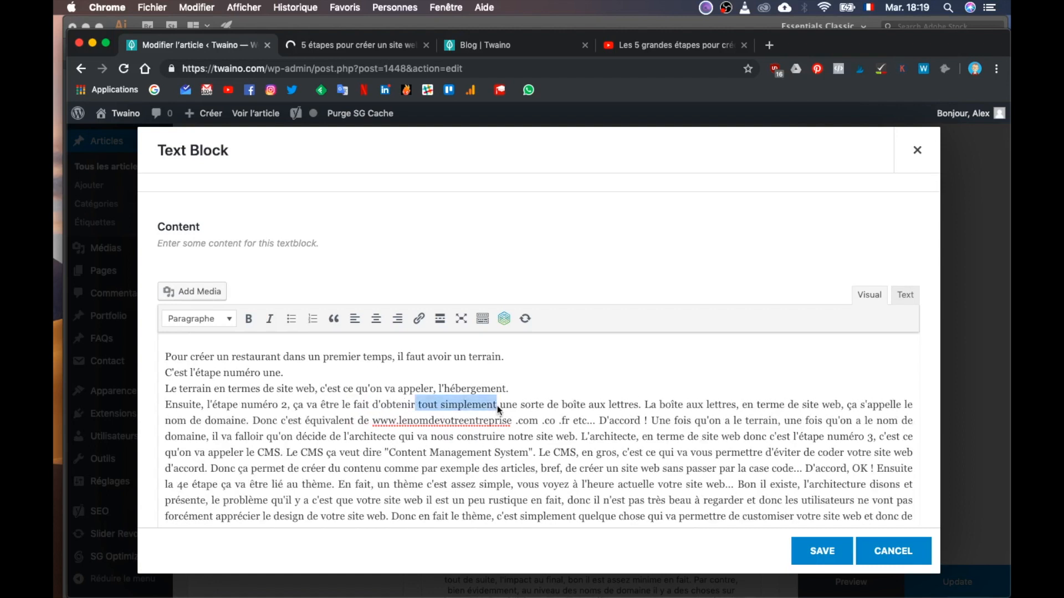
key(BackSpace)
double_click(449, 406)
key(BackSpace)
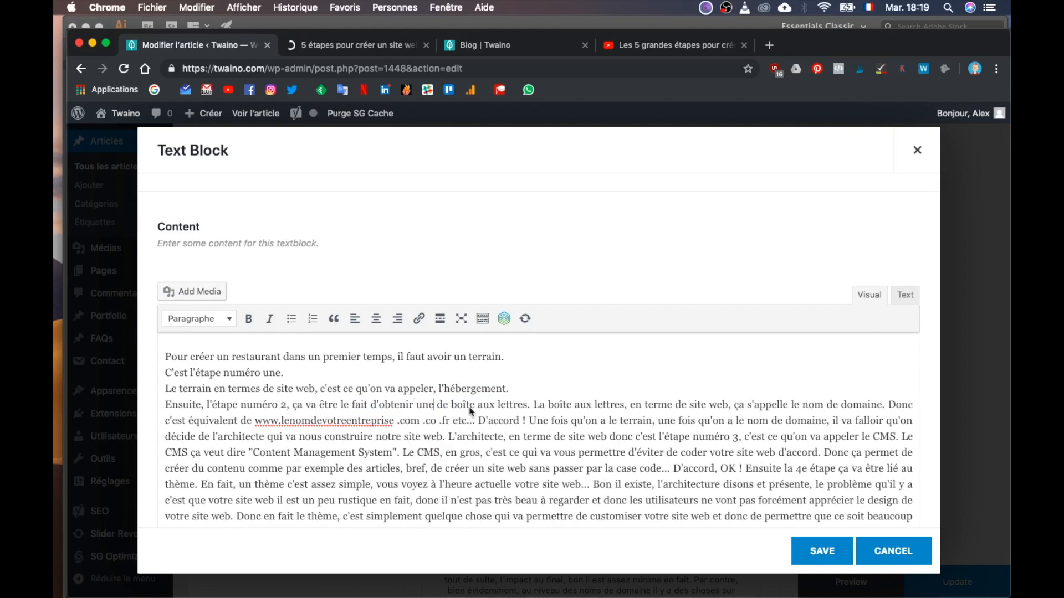
Break the paragraph so that "La boîte aux lettres" and "Donc c'est équivalent de" each start a new line.
click(528, 404)
key(BackSpace)
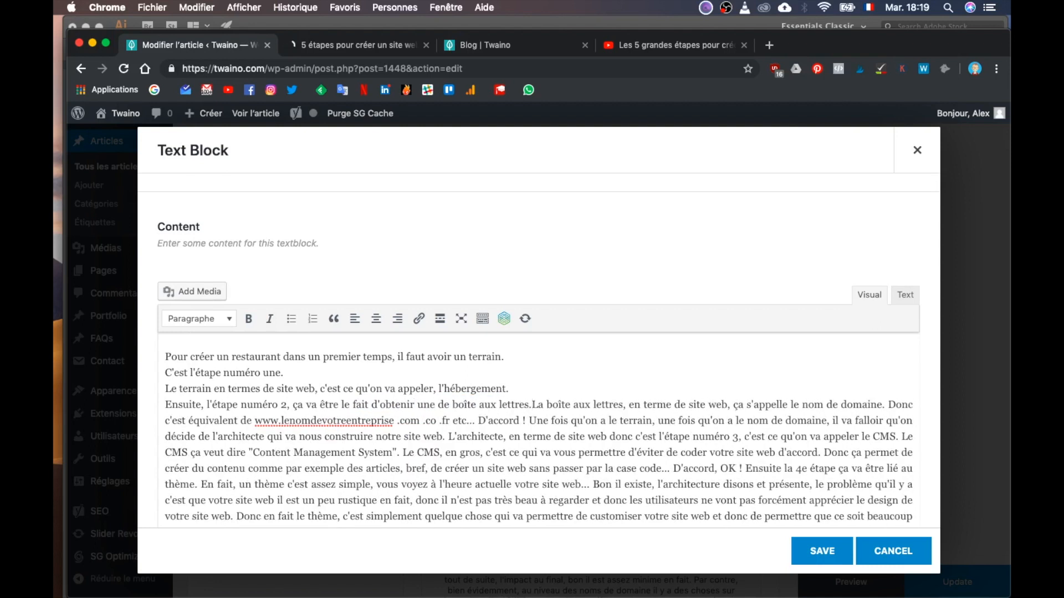
key(Return)
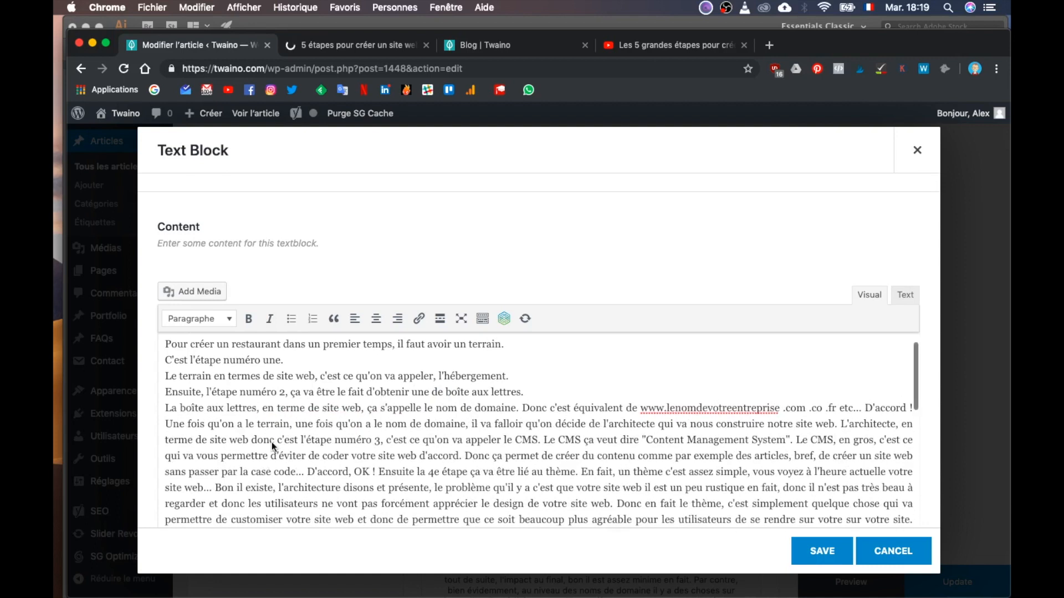
click(525, 409)
key(BackSpace)
key(Return)
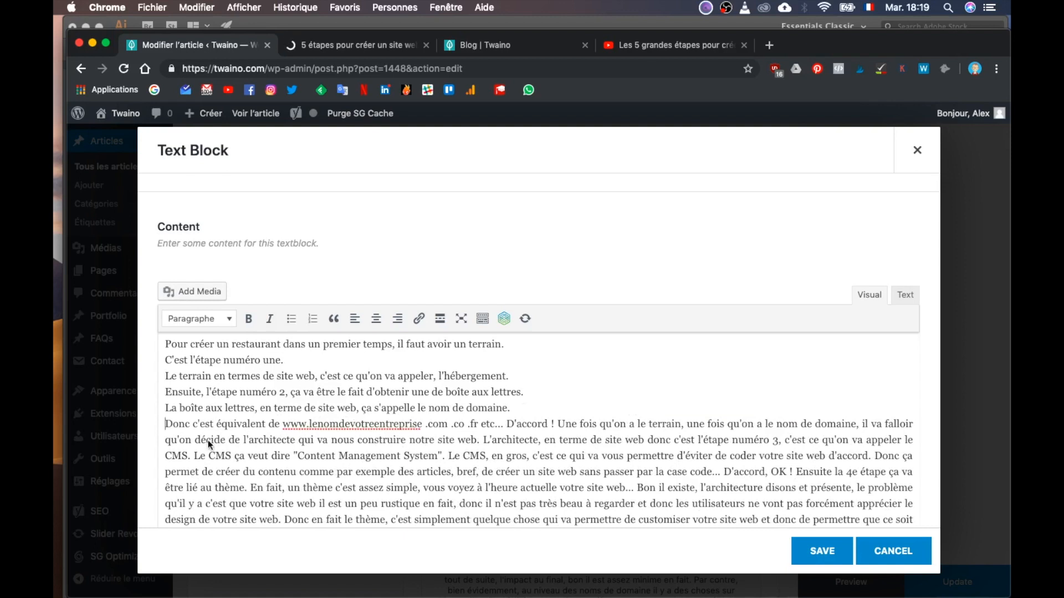
Remove "Donc" from the domain example line so that it starts with "C'est équivalent de".
scroll(221, 423, down, 1)
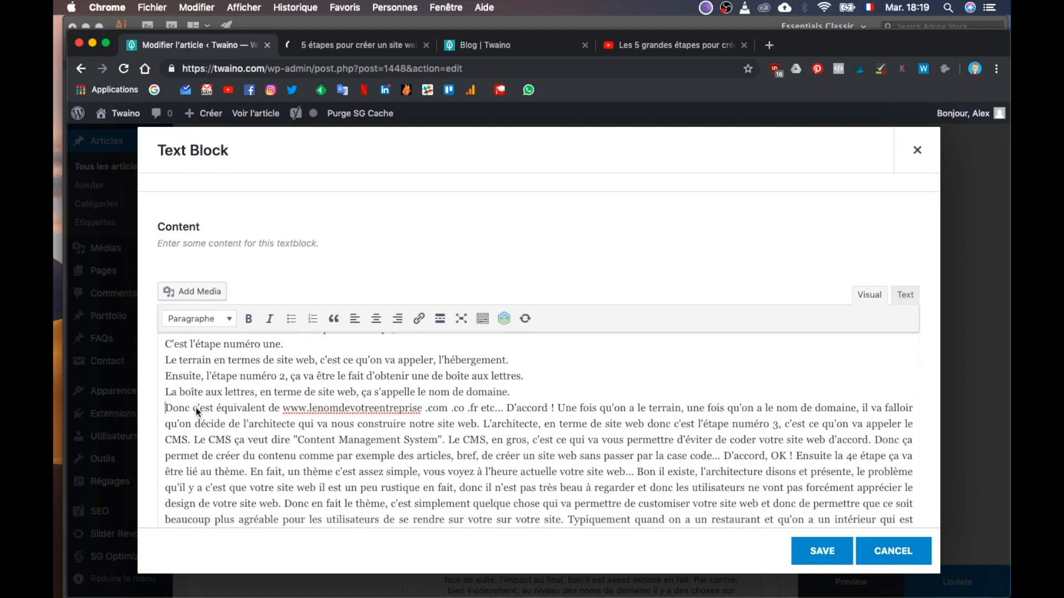
click(225, 411)
key(BackSpace)
key(BackSpace)
key(BackSpace)
key(BackSpace)
key(BackSpace)
key(BackSpace)
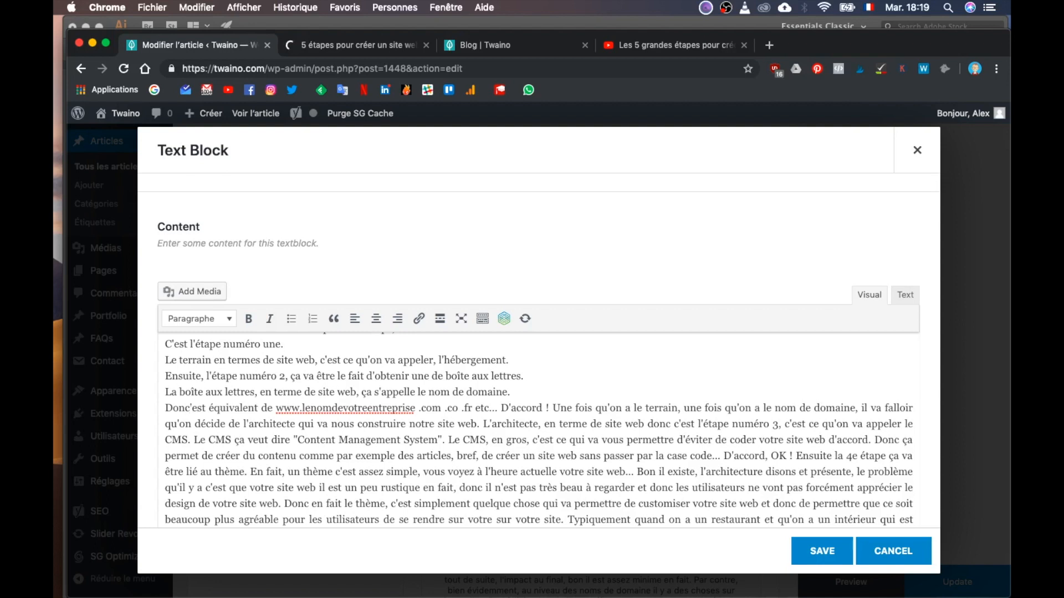
text(C)
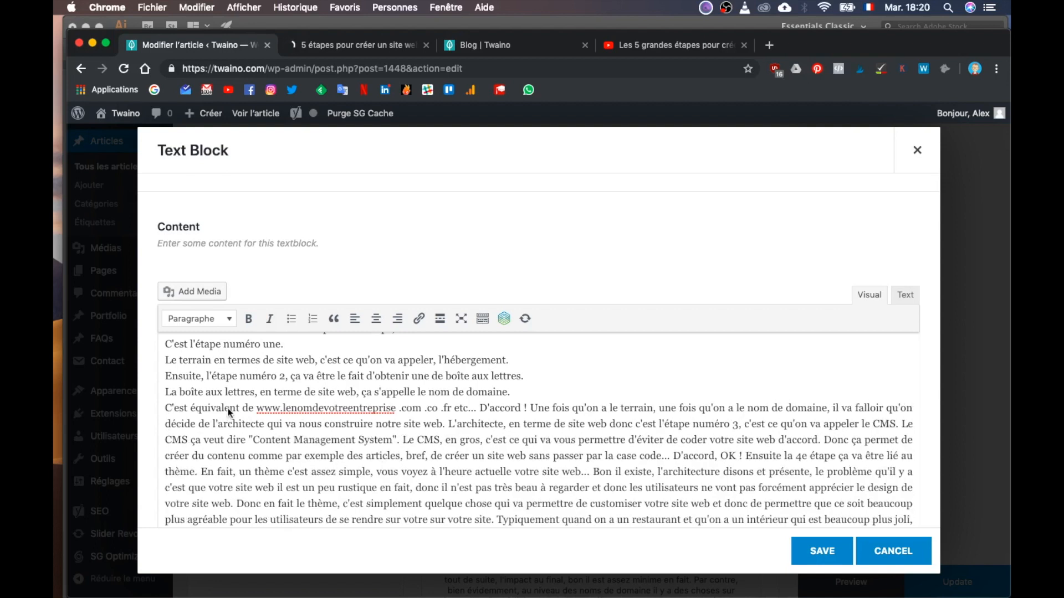
double_click(328, 407)
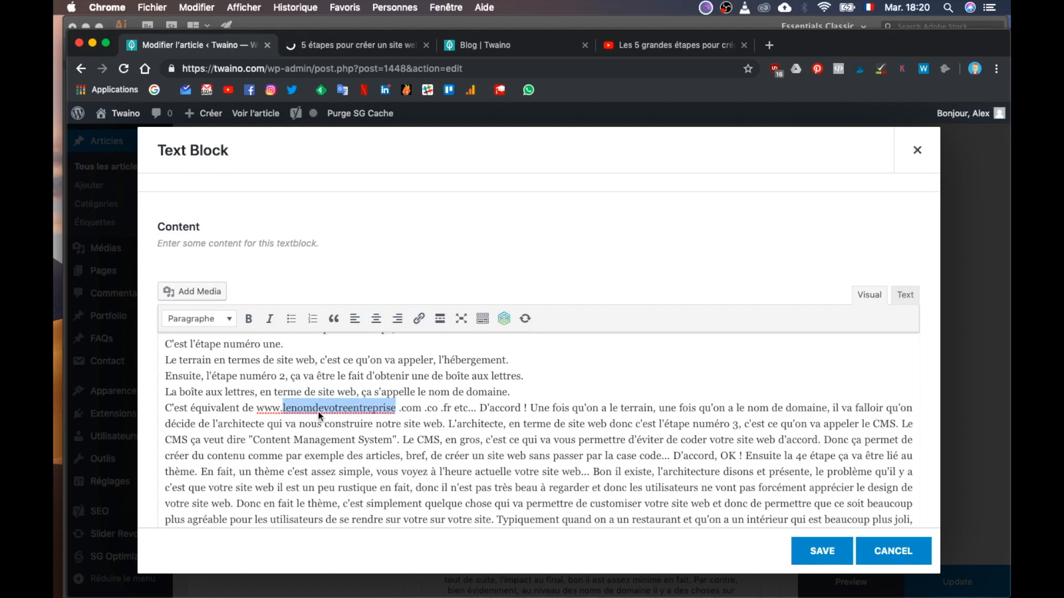
click(284, 408)
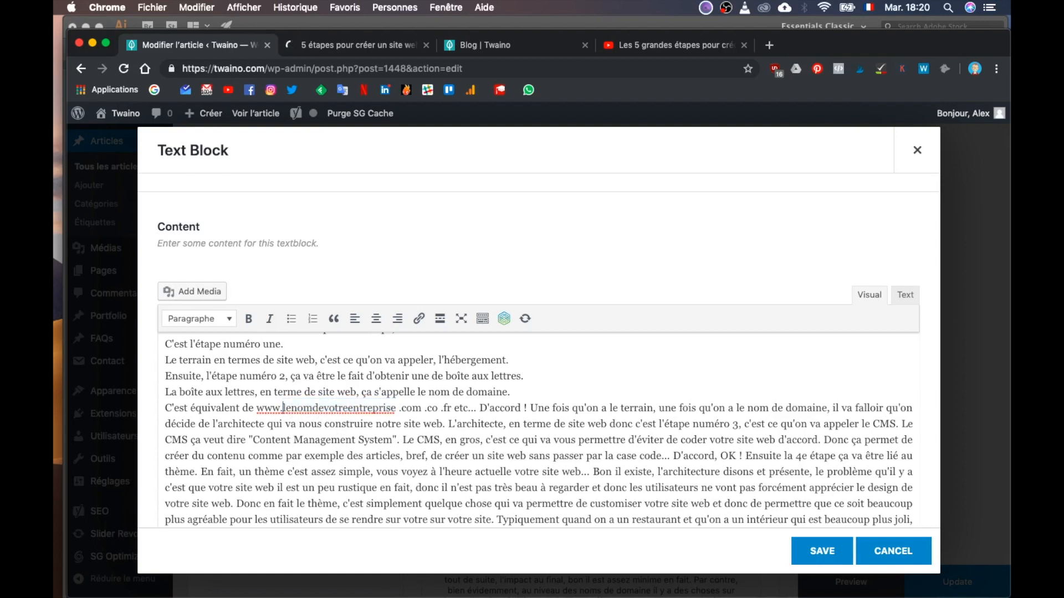
text(")
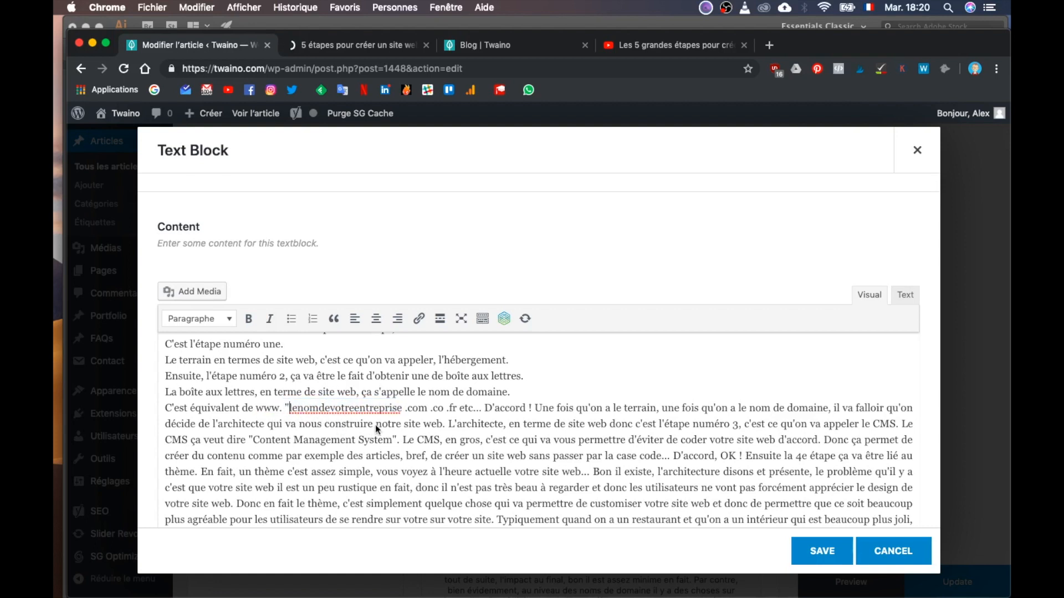
click(403, 410)
text(")
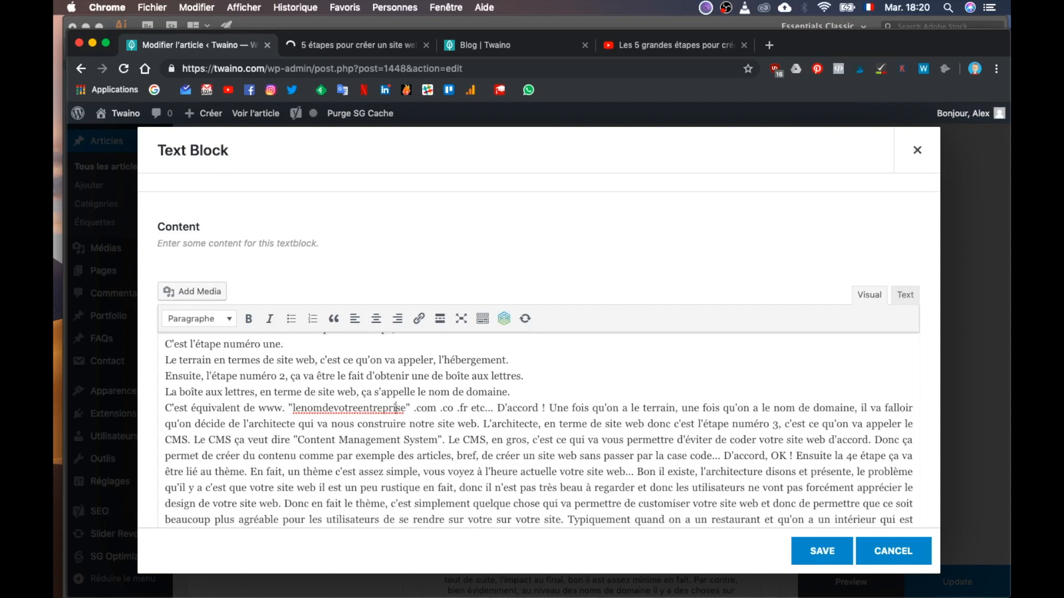
click(357, 408)
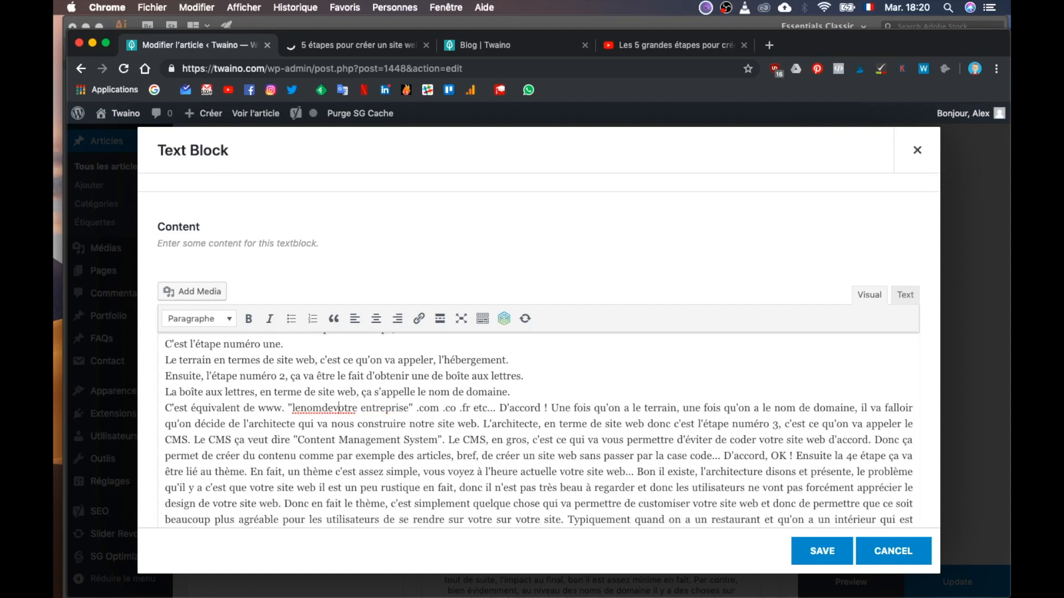
click(333, 408)
click(322, 407)
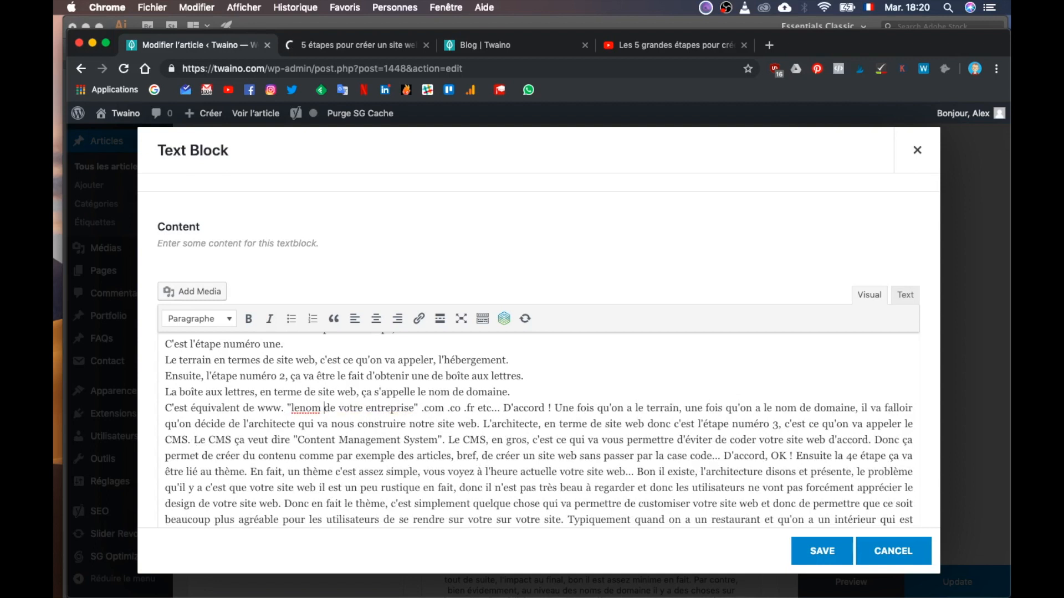
click(295, 408)
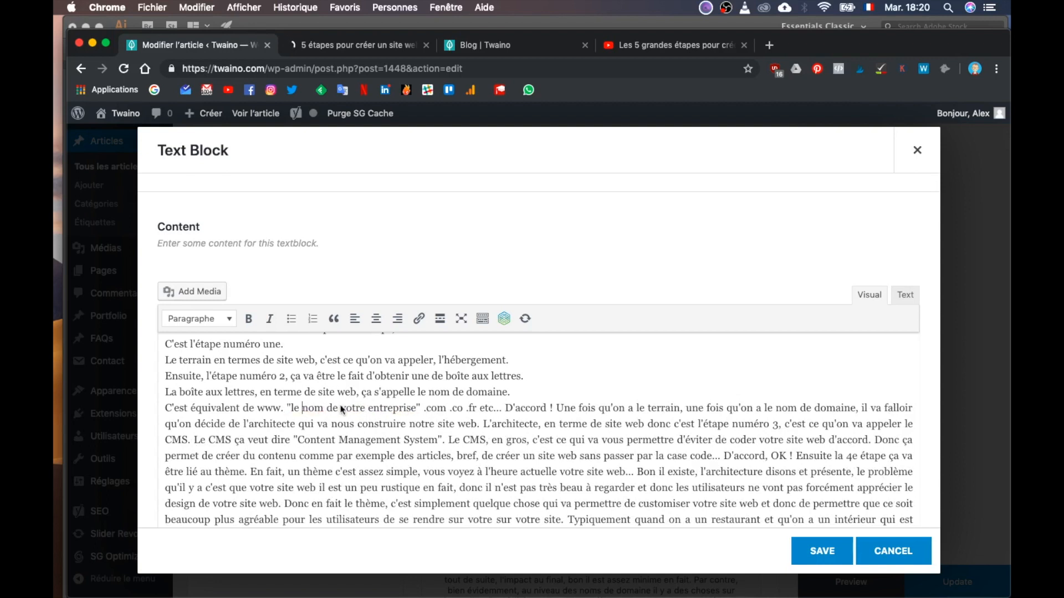
click(255, 409)
text(")
key(Right)
key(Right)
key(Right)
key(Right)
key(Right)
key(BackSpace)
key(Right)
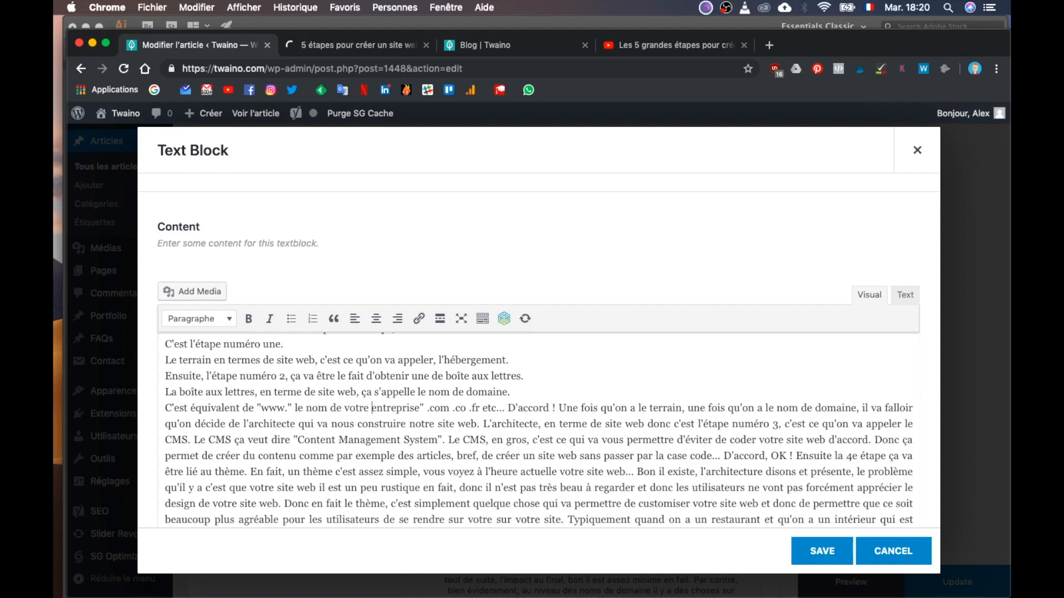
key(BackSpace)
key(Right)
Write the domain extensions as a comma-separated list in quotation marks: ".com", ".co", ".fr".
text(")
text(")
text(,")
key(Right)
text(")
key(Right)
text(, ")
key(Right)
key(Right)
key(Right)
text(")
key(Right)
key(Right)
key(Right)
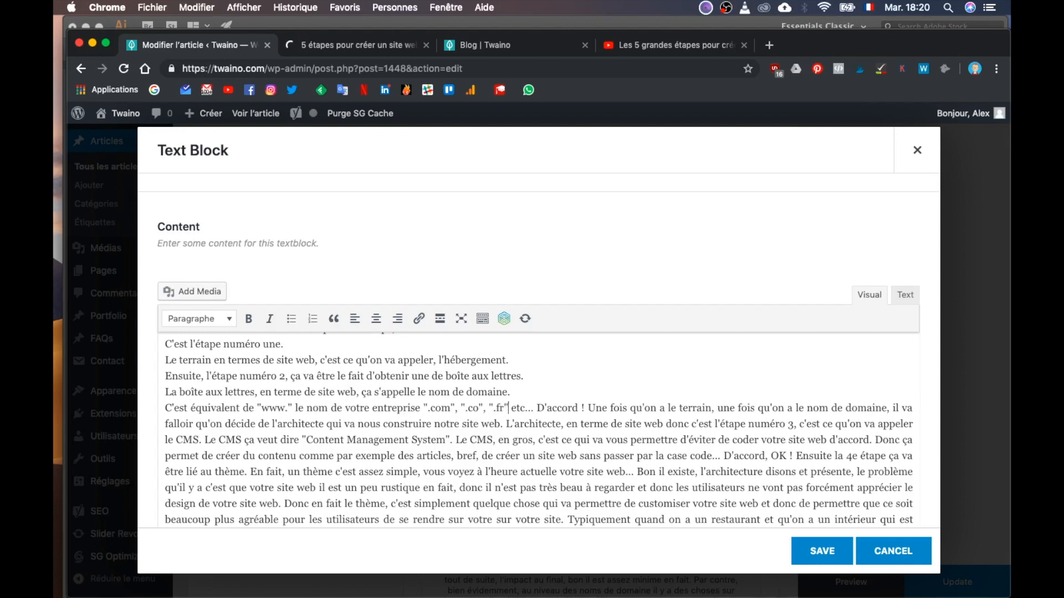
Delete "D'accord !" after "etc..." and start a new line at "Une fois qu'on a le terrain".
text(.)
key(Right)
double_click(573, 409)
key(BackSpace)
key(BackSpace)
key(BackSpace)
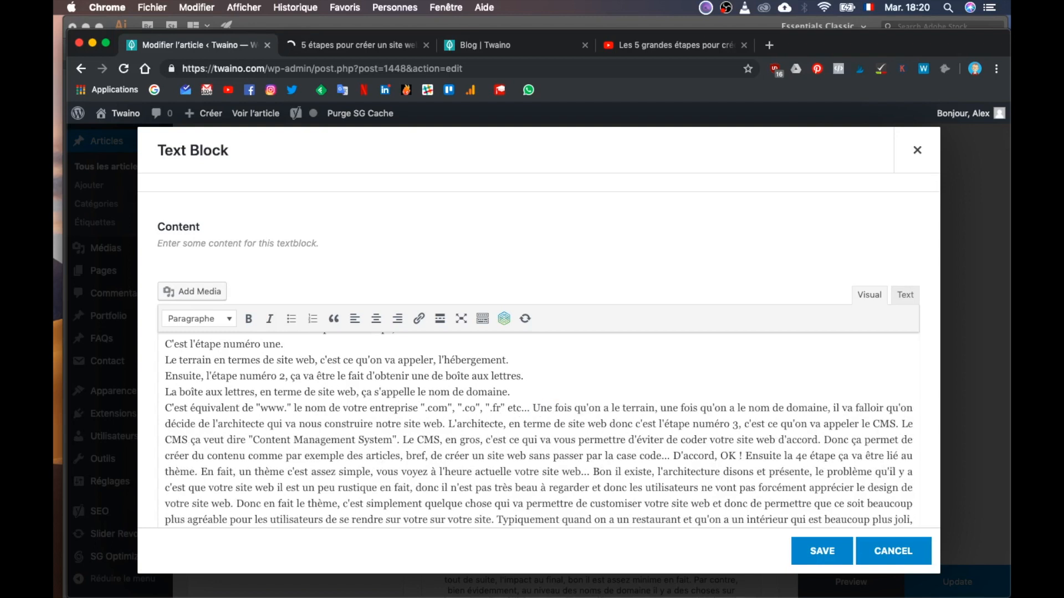
key(BackSpace)
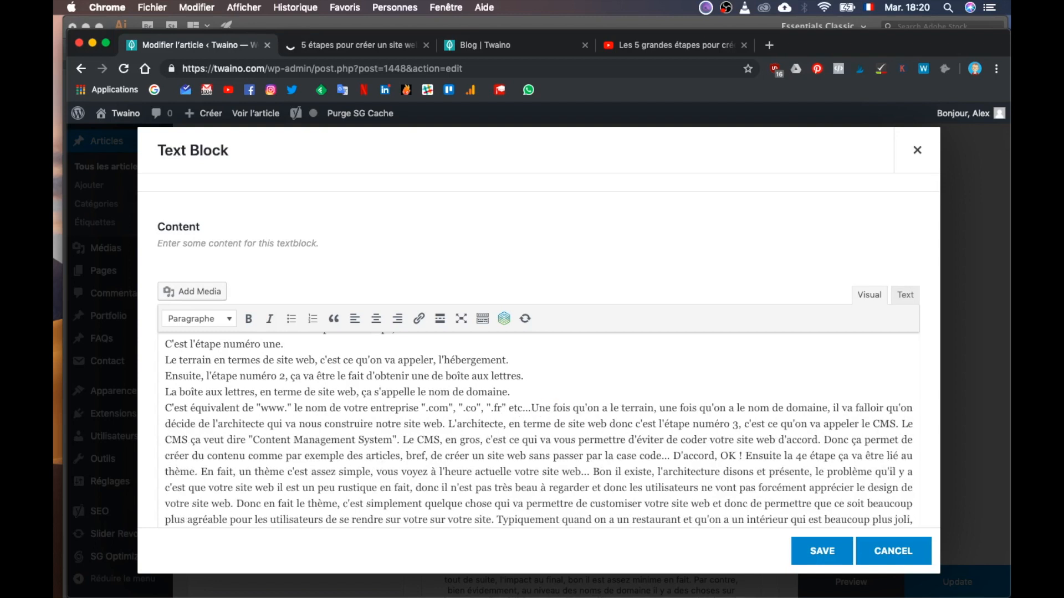
key(Return)
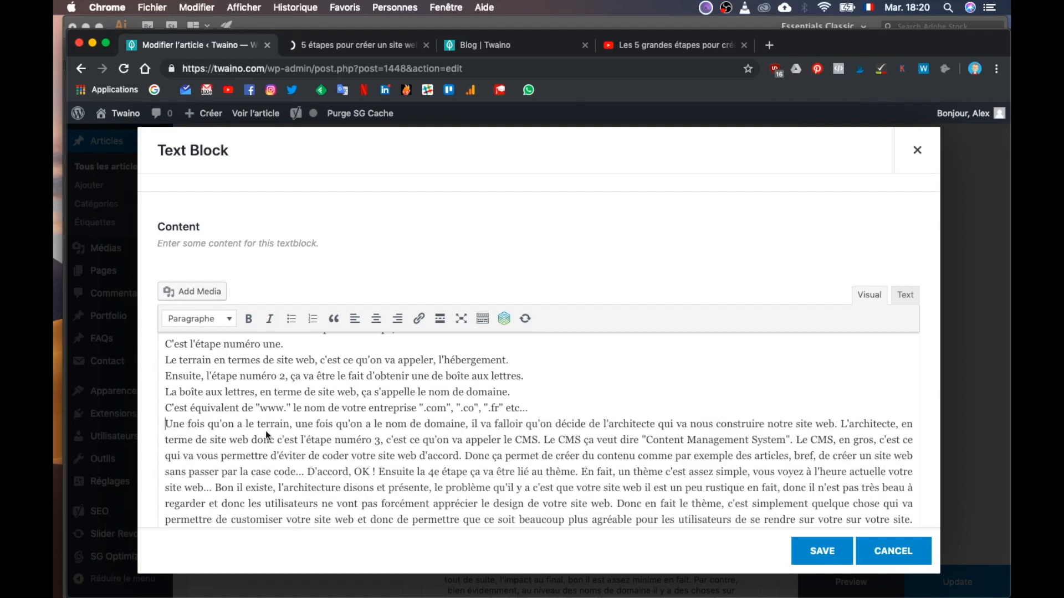
Start a new line at "L'architecte, en terme de site web", keeping the full stop after "notre site web".
scroll(265, 430, down, 1)
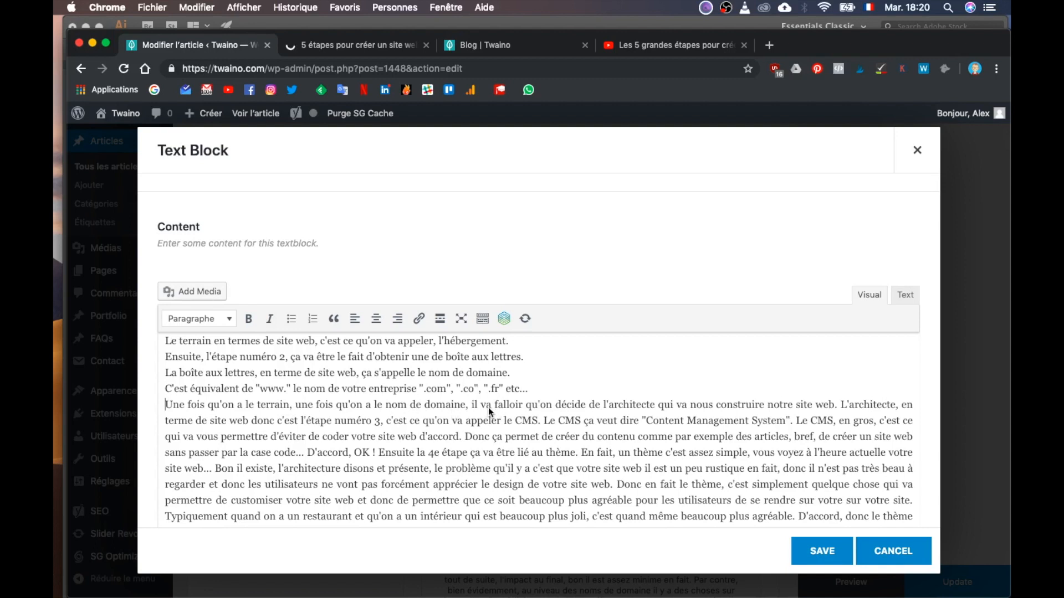
scroll(488, 408, down, 1)
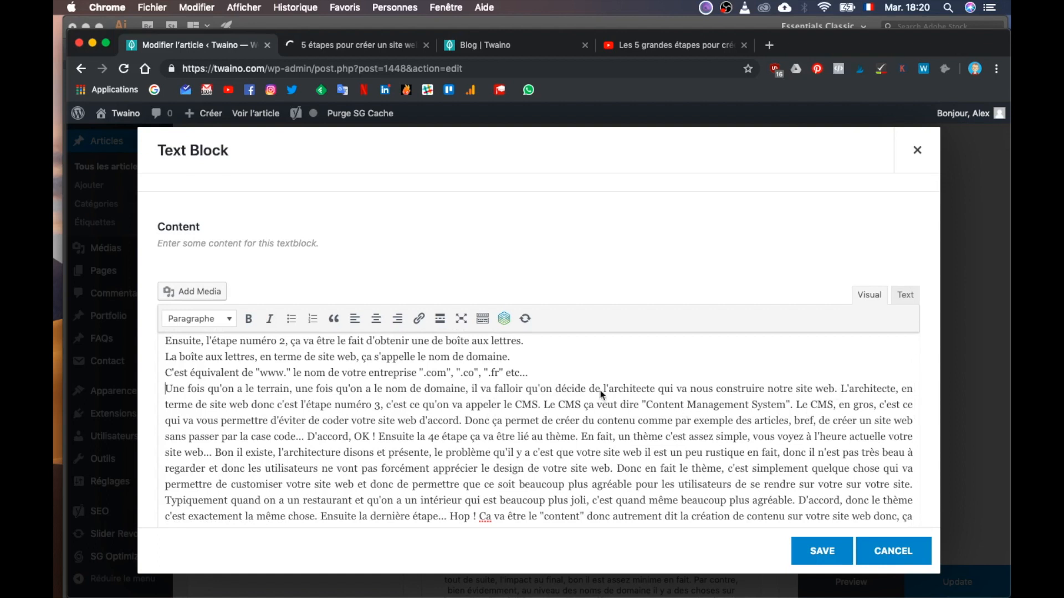
click(837, 389)
key(BackSpace)
text(.)
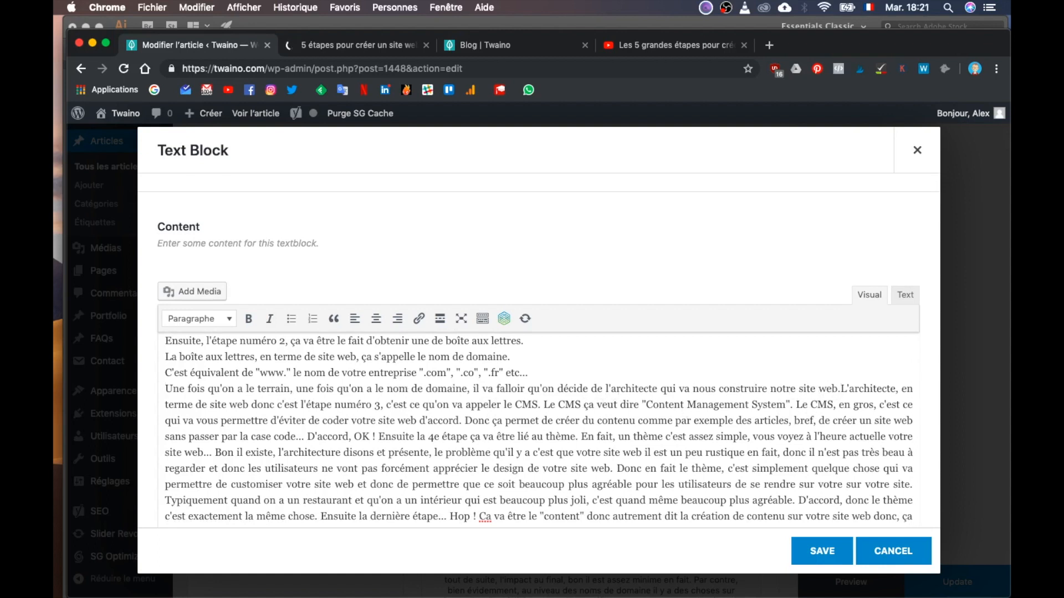
key(Return)
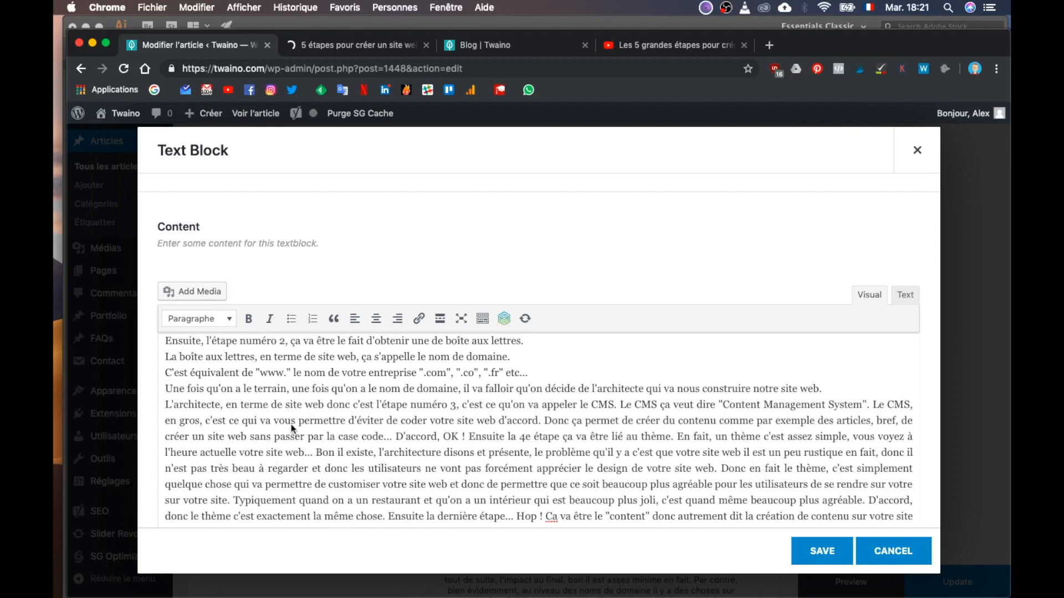
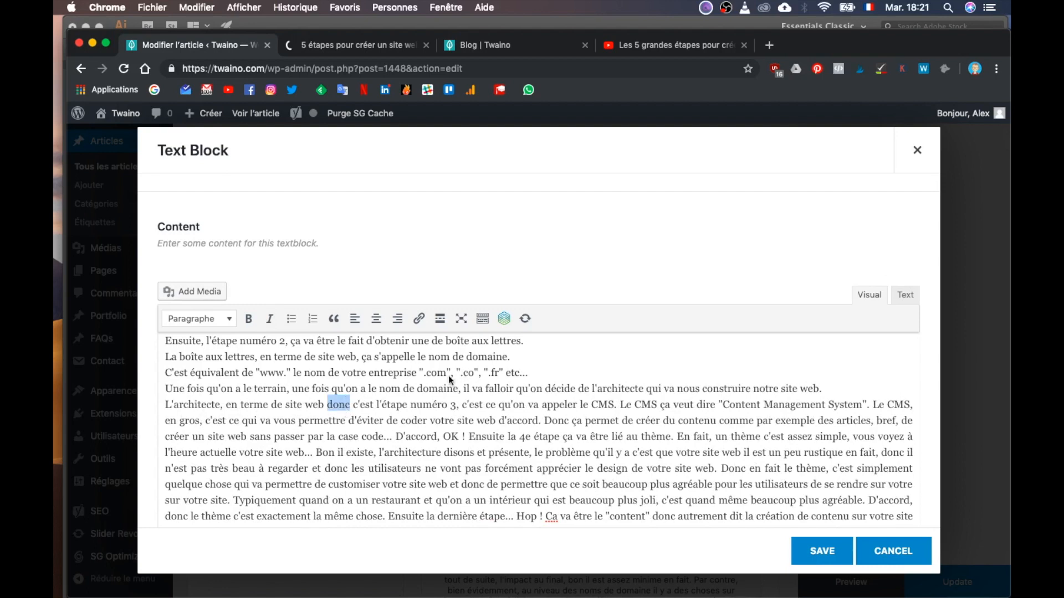
Delete "donc c'est l'étape numéro 3" from the sentence about the architect, leaving the comma directly after "site web".
drag(378, 403, 457, 405)
key(BackSpace)
key(BackSpace)
key(BackSpace)
key(BackSpace)
key(BackSpace)
key(BackSpace)
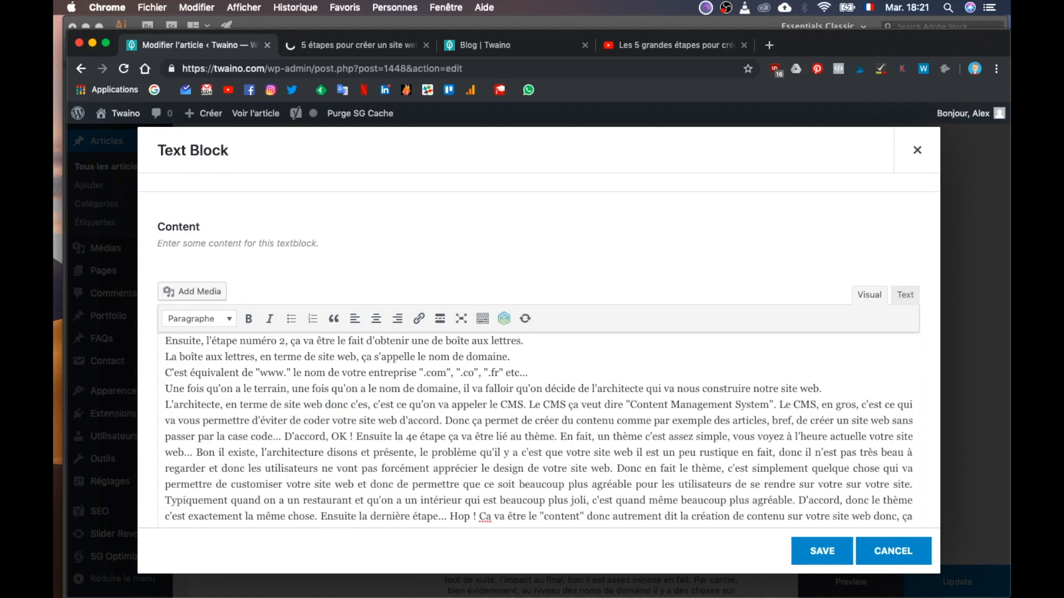
key(BackSpace)
key(BackSpace)
key(BackSpace)
key(BackSpace)
key(BackSpace)
key(BackSpace)
key(BackSpace)
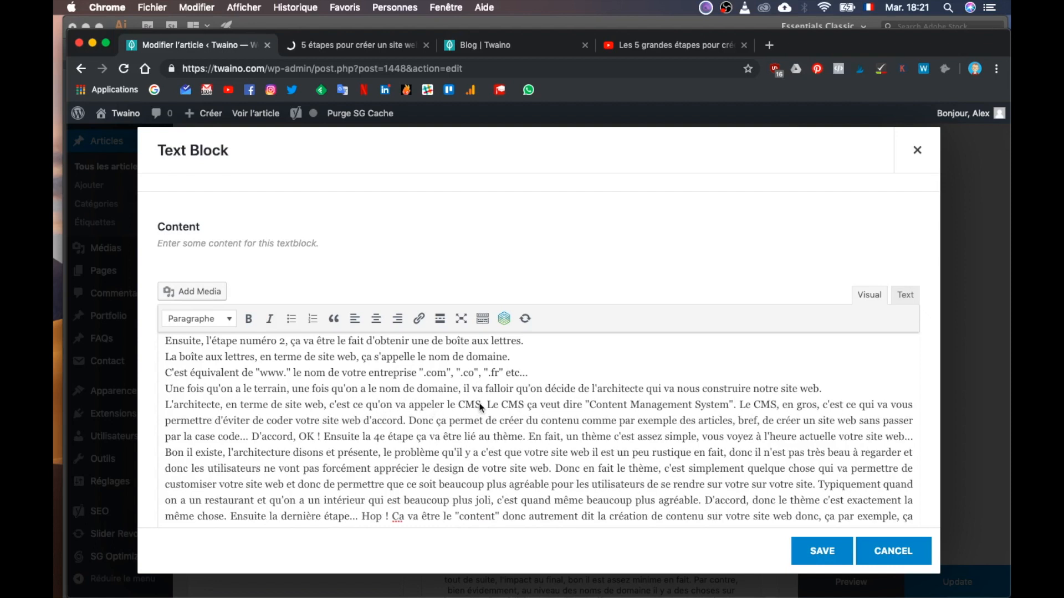
Put the sentence Le CMS signifie "Content Management System". on its own line, replacing "ça veut dire" with "signifie".
text(.)
key(Return)
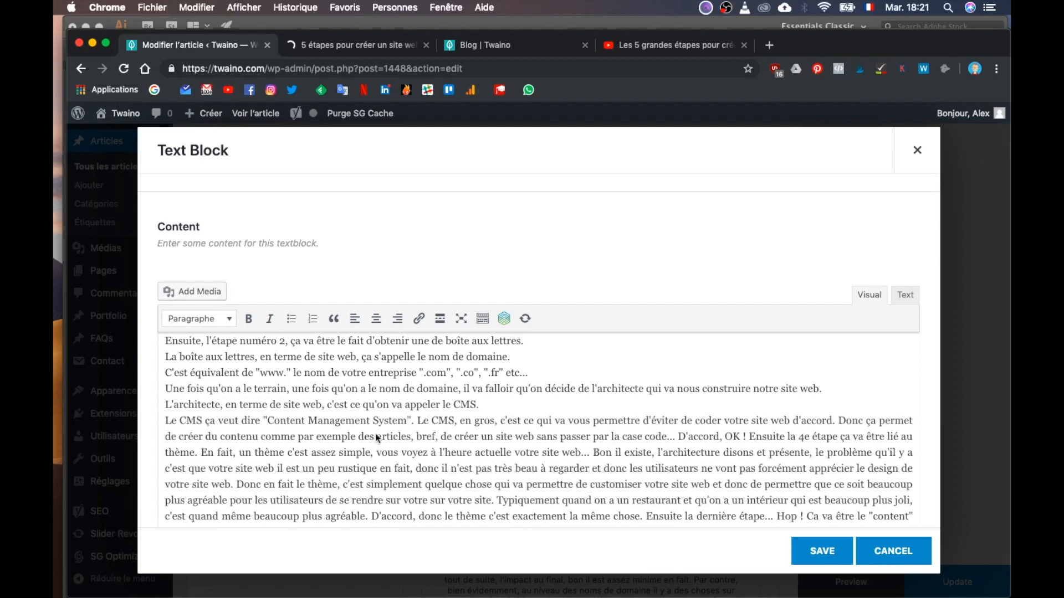
double_click(210, 420)
text(signifie)
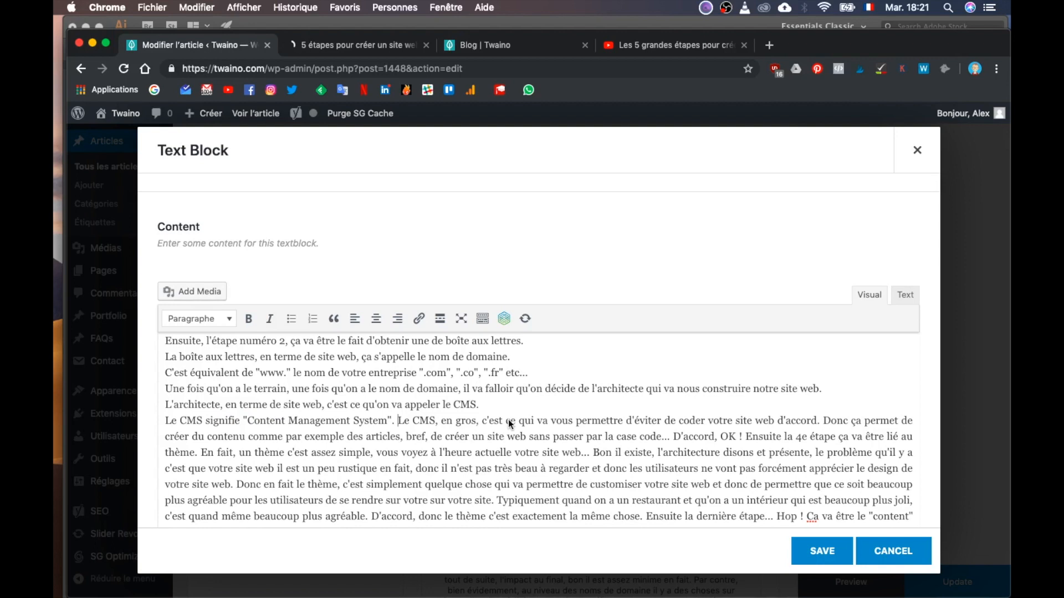
key(BackSpace)
key(Return)
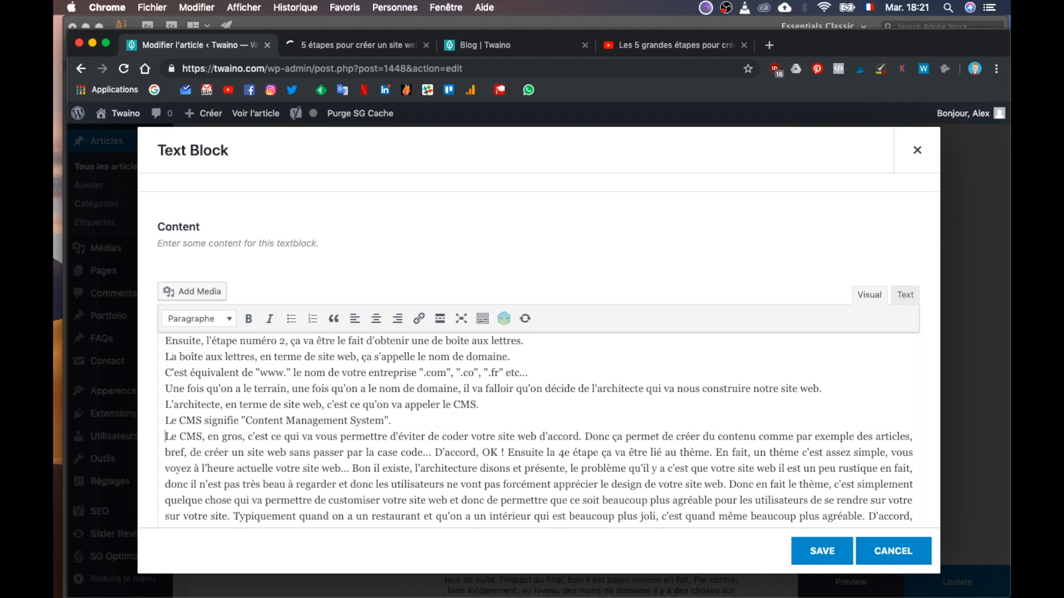
Shorten the following sentence to "Le CMS va vous permettre d'éviter de coder votre site web", deleting ", en gros, c'est ce qui" and "d'accord".
scroll(374, 407, up, 3)
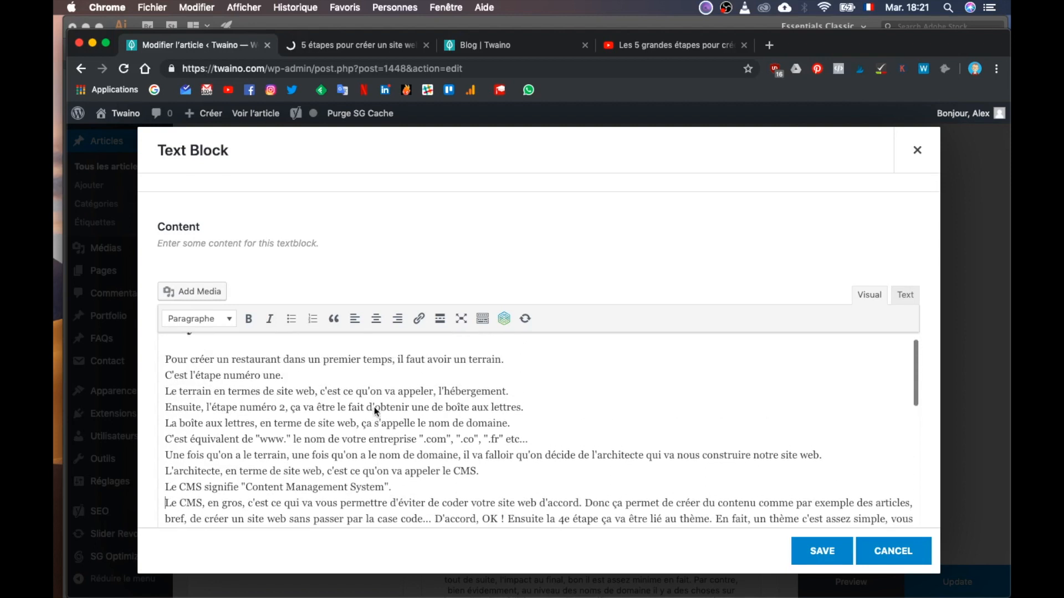
scroll(374, 406, down, 3)
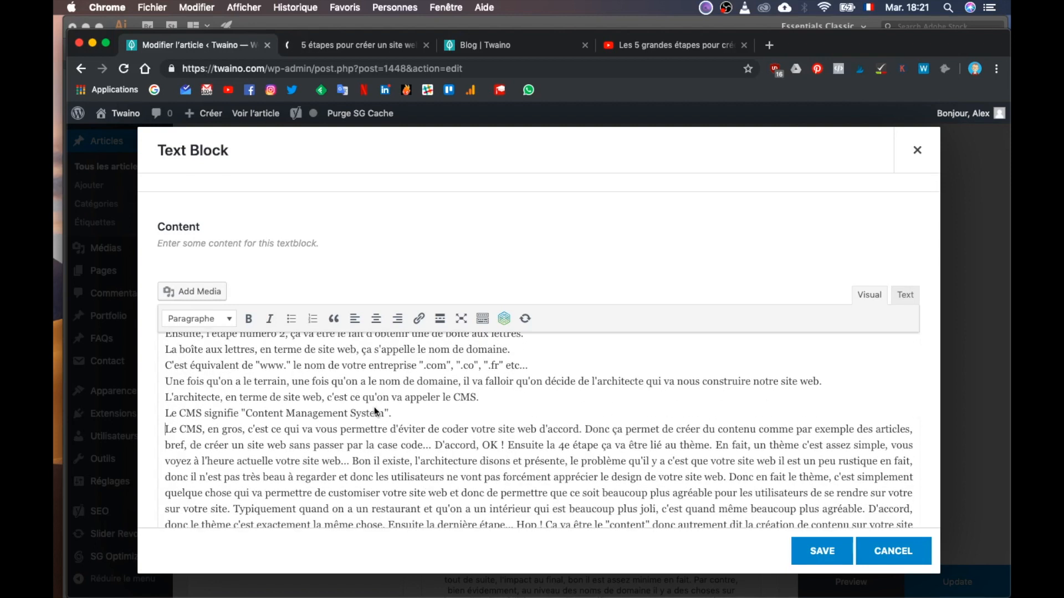
scroll(374, 406, down, 1)
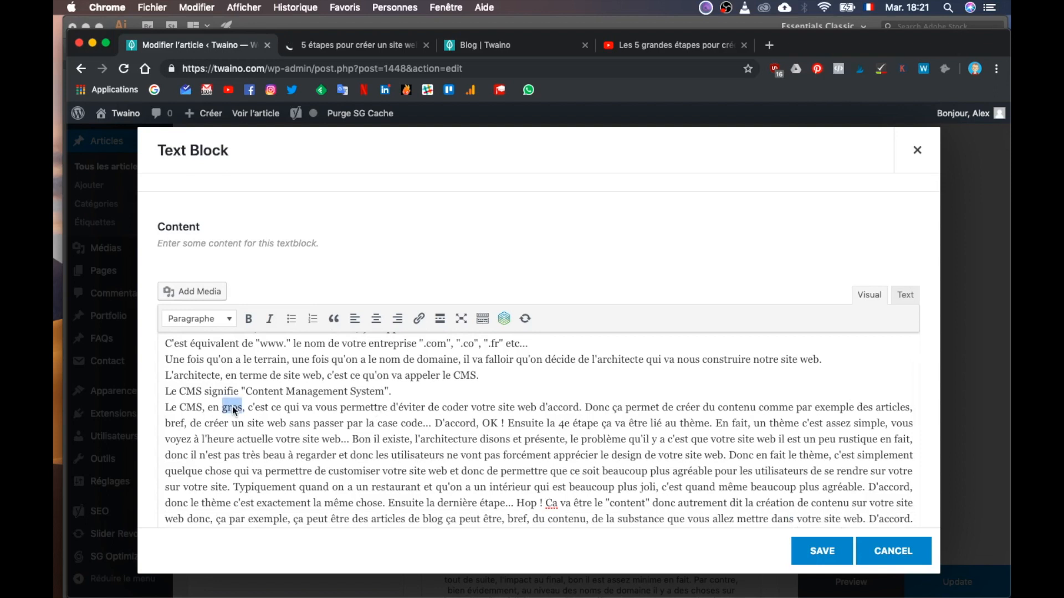
drag(207, 407, 303, 408)
key(BackSpace)
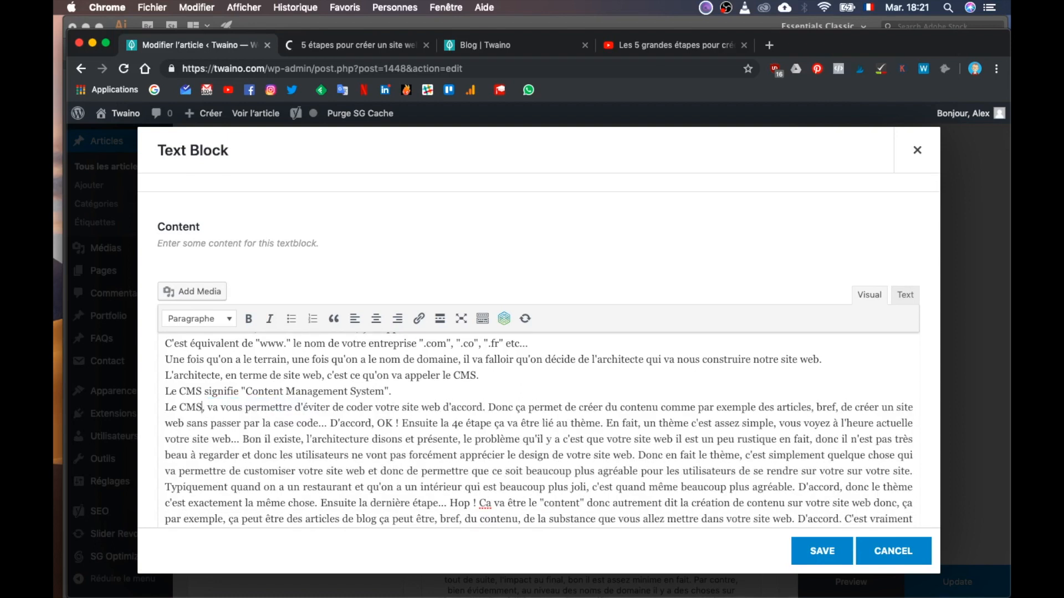
key(BackSpace)
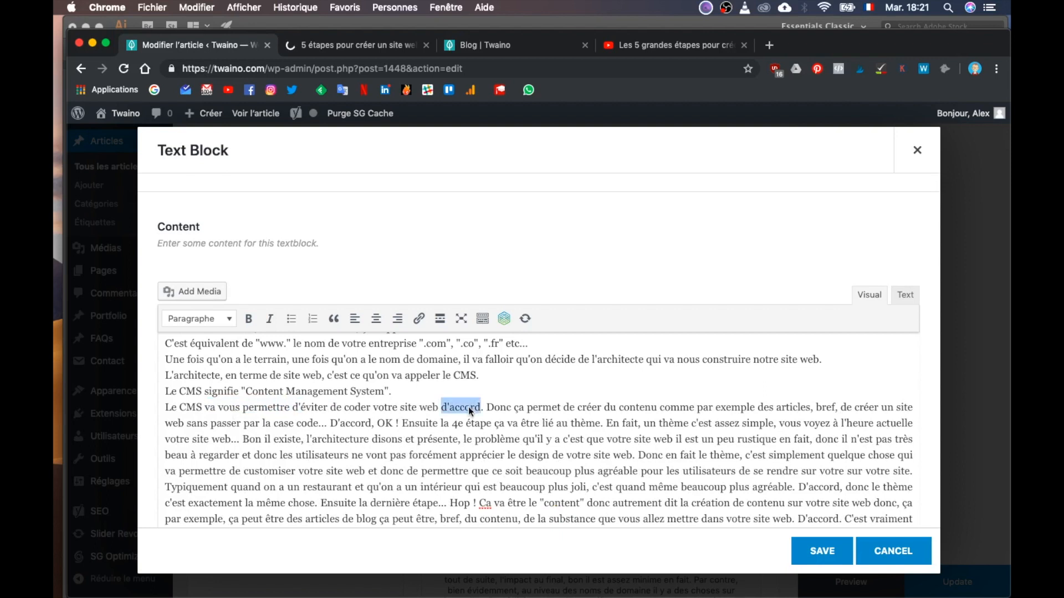
key(BackSpace)
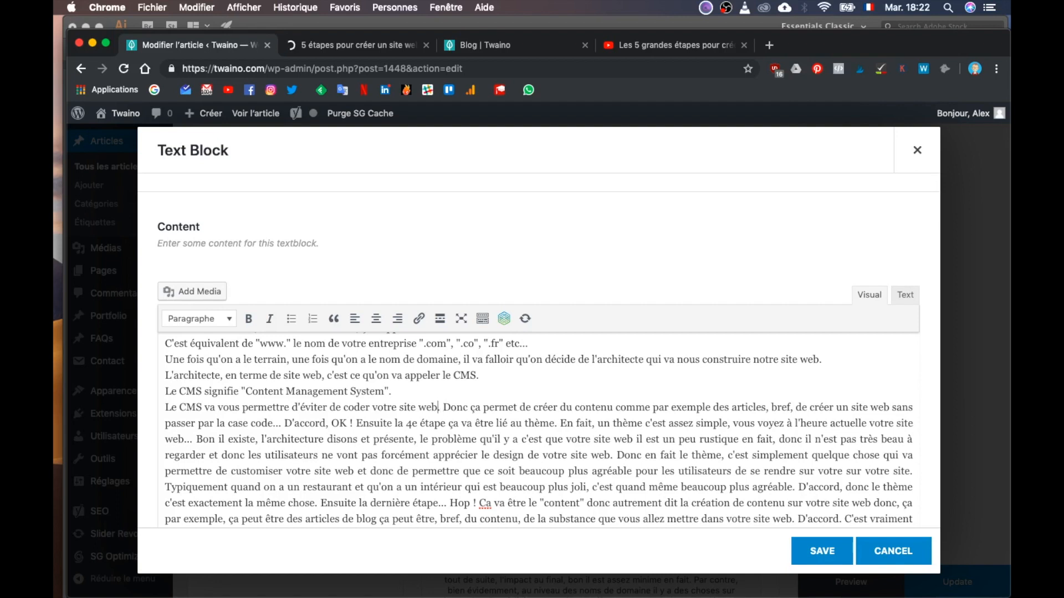
Replace ". Donc ça permet" after "coder votre site web" with "et va vous permettre" to join the two sentences.
key(shift+Right)
key(shift+Right)
key(shift+Right)
key(shift+Right)
key(shift+Right)
key(shift+Right)
key(shift+Right)
key(shift+Right)
key(shift+Right)
key(shift+Right)
key(shift+Right)
key(shift+Left)
key(shift+Left)
text(et va v)
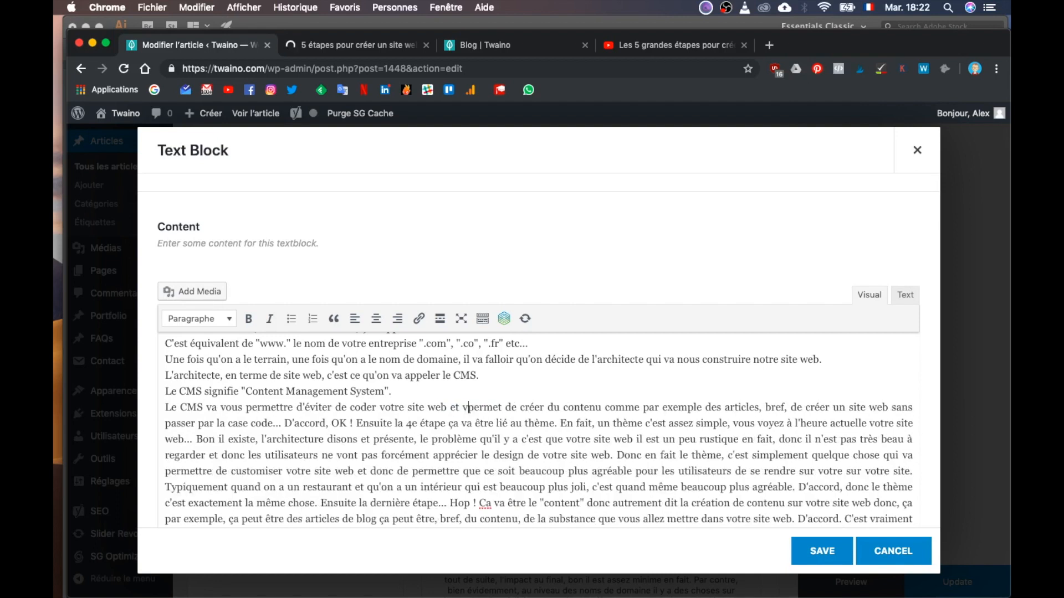
text(ous pe)
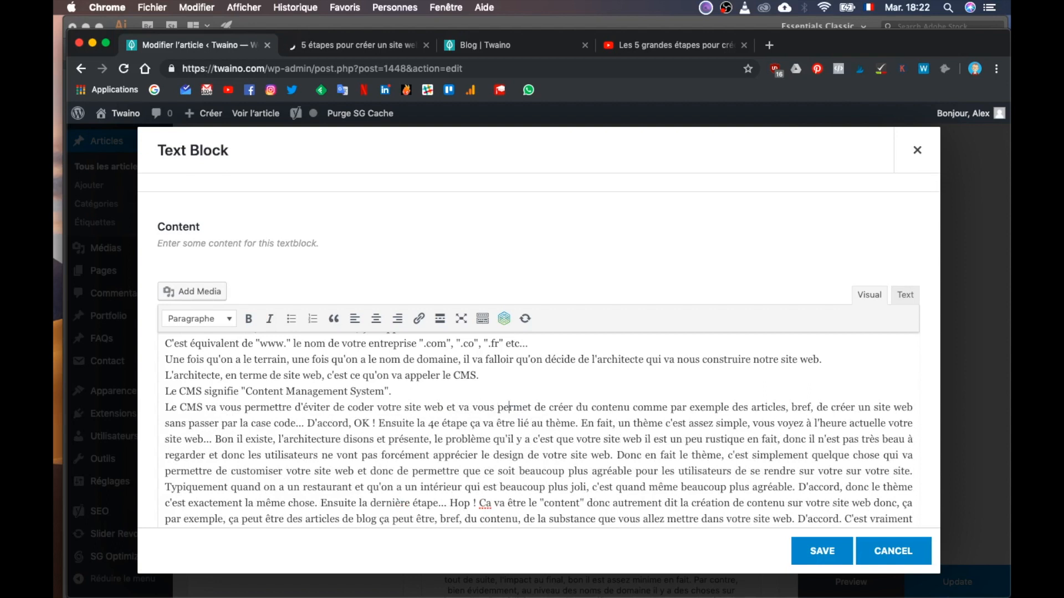
text(r)
key(BackSpace)
text(tre)
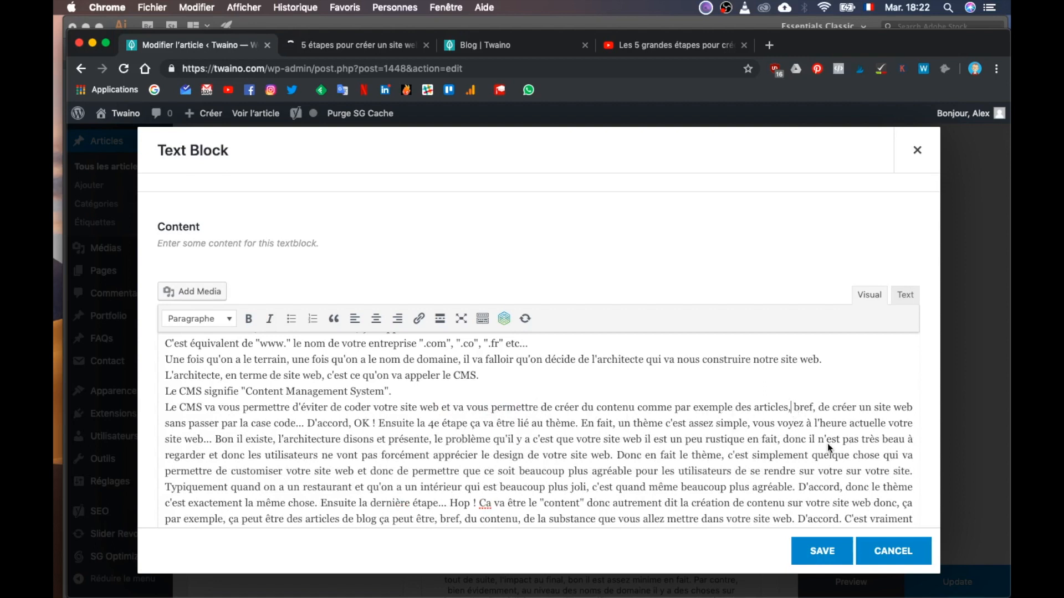
End the sentence with a full stop after "des articles" and delete "bref, de créer un site web sans passer par la case code... D'accord".
key(BackSpace)
text(.)
shift+click(344, 426)
key(shift+Right)
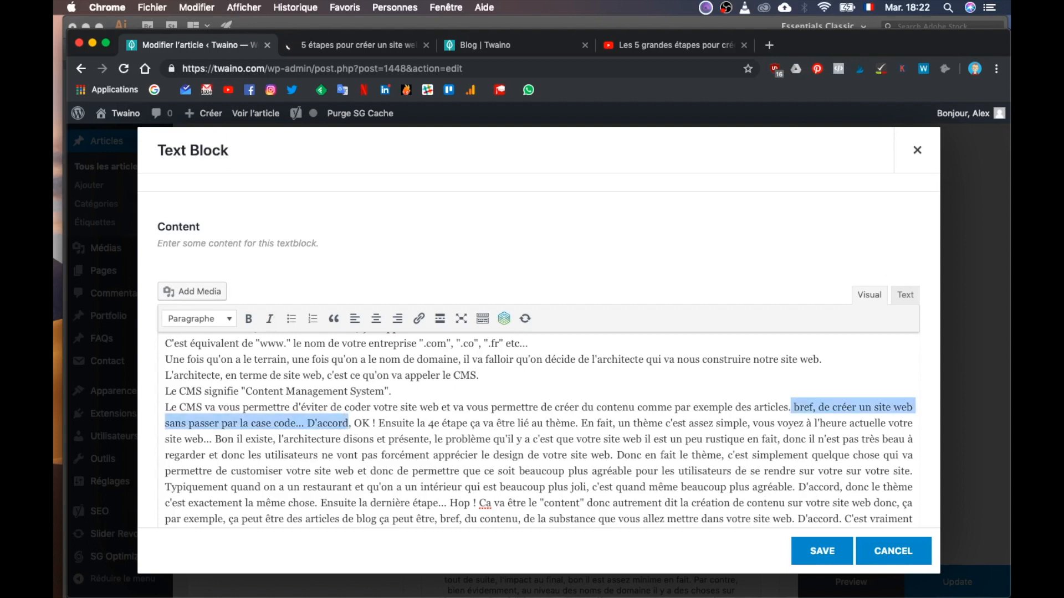
text(Il)
key(BackSpace)
key(BackSpace)
key(BackSpace)
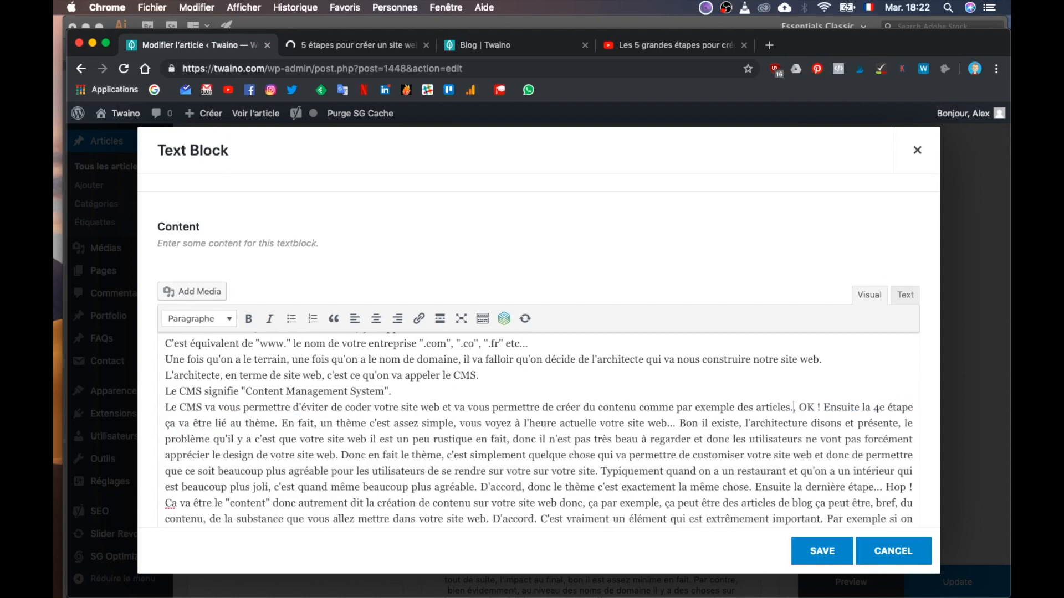
Add the sentence "Il s'agit de l'étape 3." on a new line below the sentence about creating articles.
key(Delete)
key(Return)
text(Il s'agi)
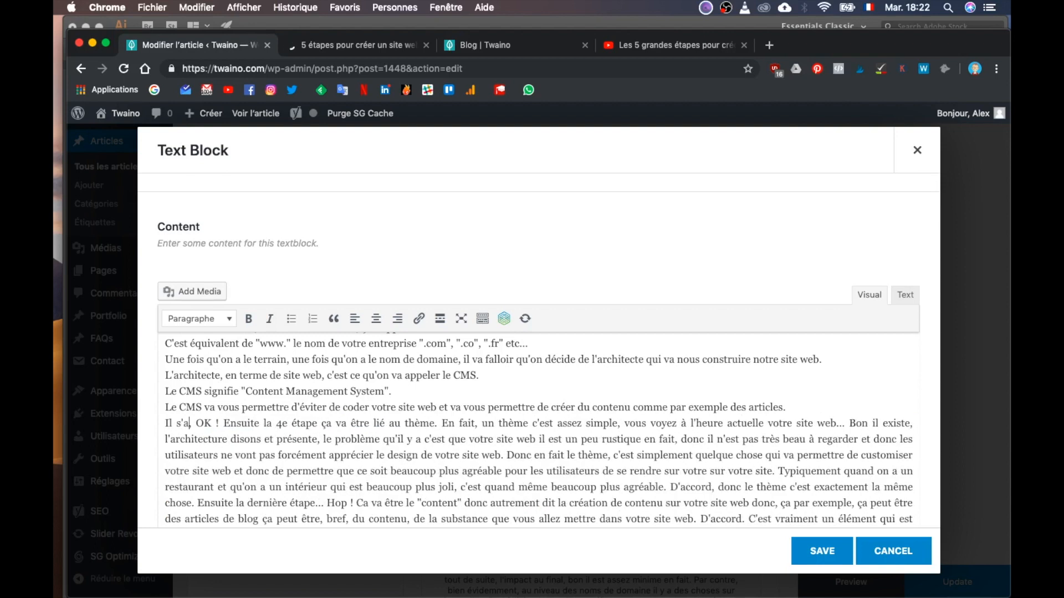
text(t de l'étape )
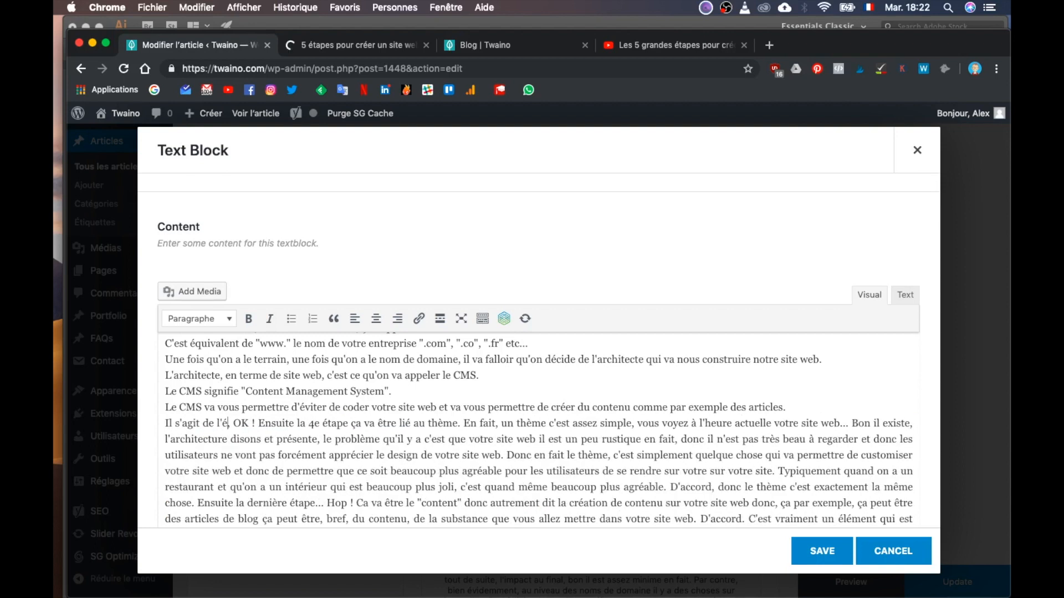
text(3.)
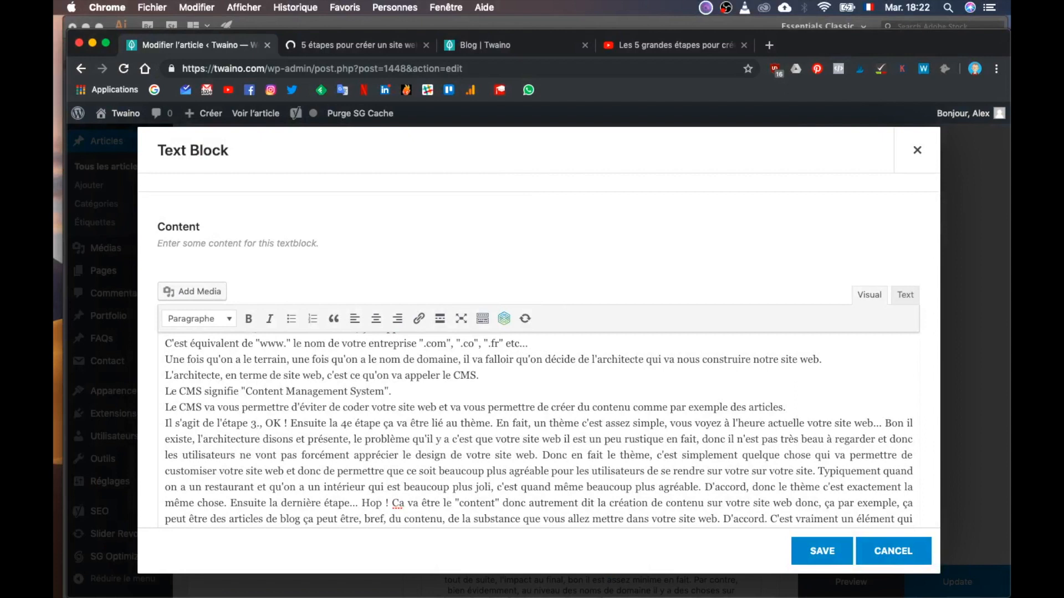
Delete ", OK !" after "l'étape 3." and start a new line at "Ensuite la 4e étape".
key(shift+Right)
key(shift+Right)
key(shift+Right)
key(shift+Right)
key(shift+Right)
key(shift+Right)
key(shift+Right)
text(.)
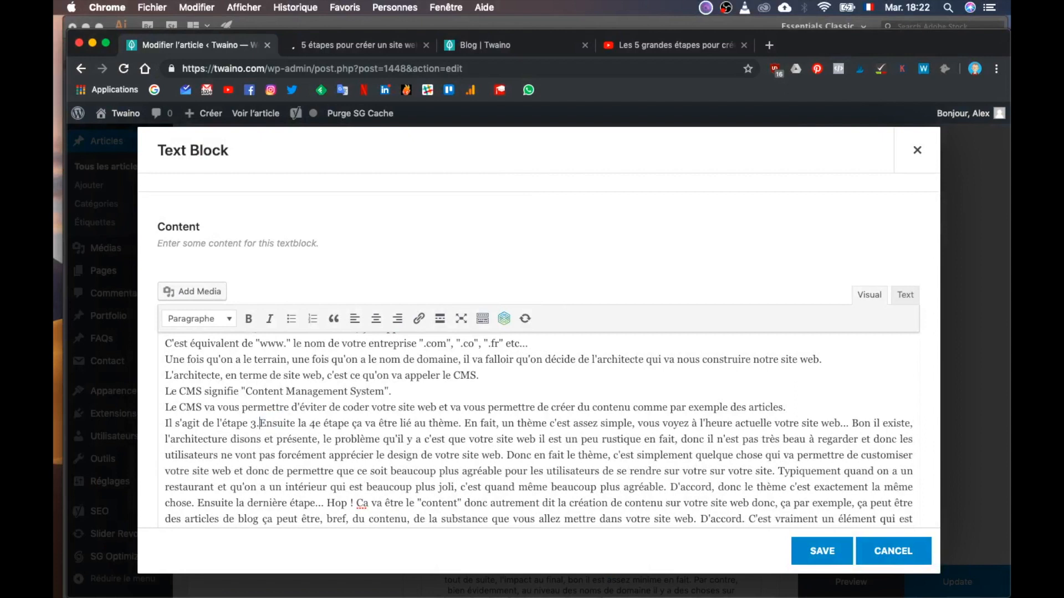
key(Return)
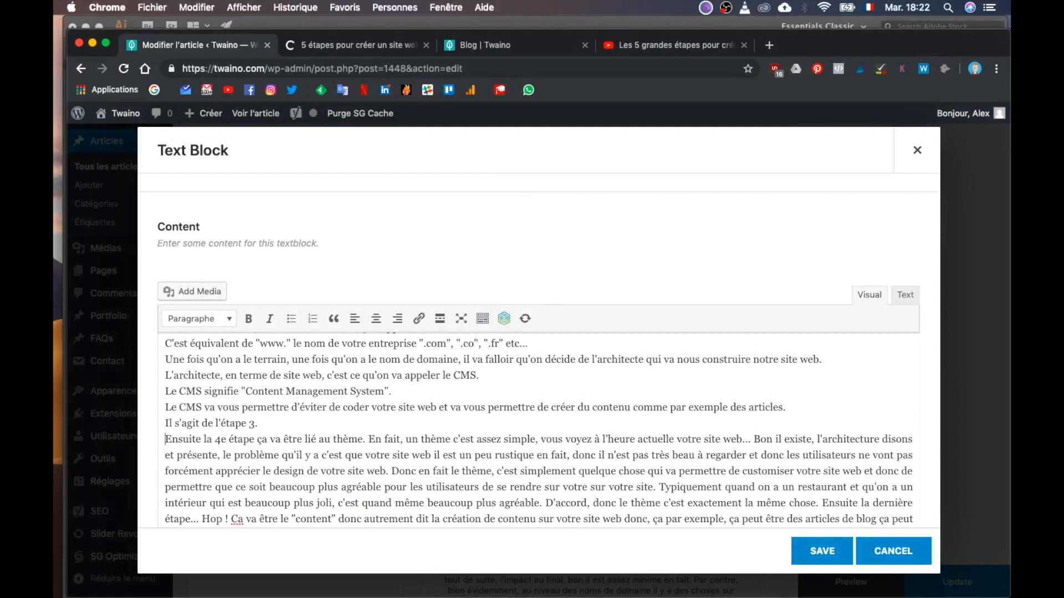
Save the edited text block and update the article.
key(super+a)
click(825, 552)
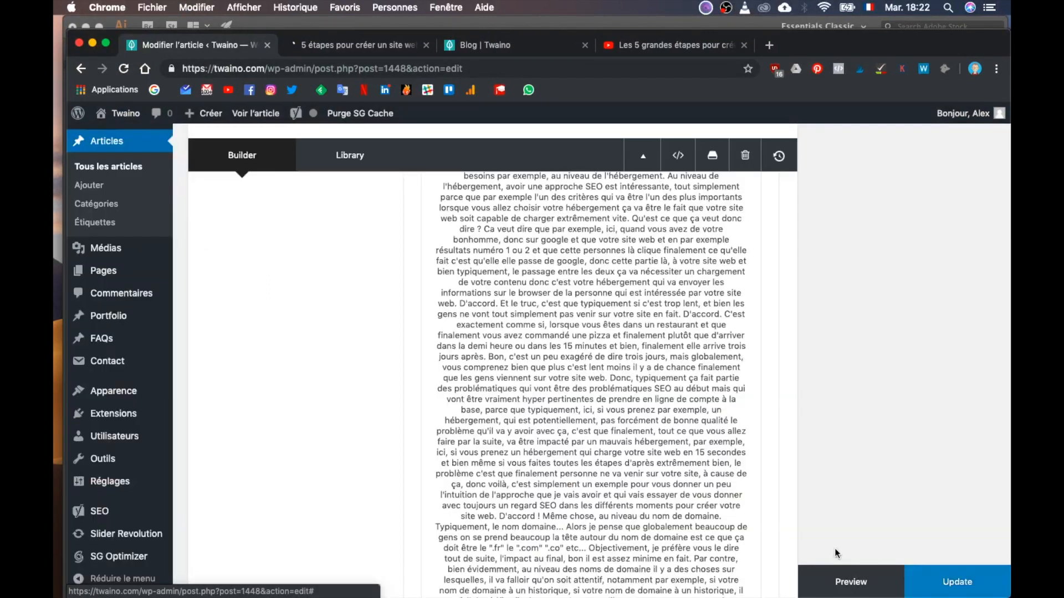
click(964, 583)
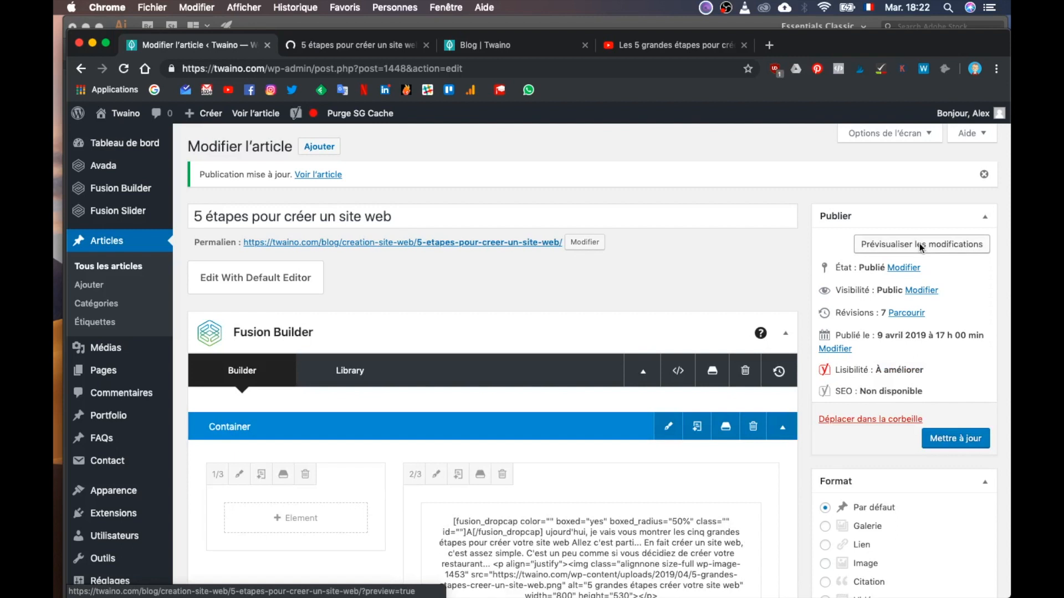
Preview the updated article and check the layout of its image, video and reworked transcript lines.
click(919, 244)
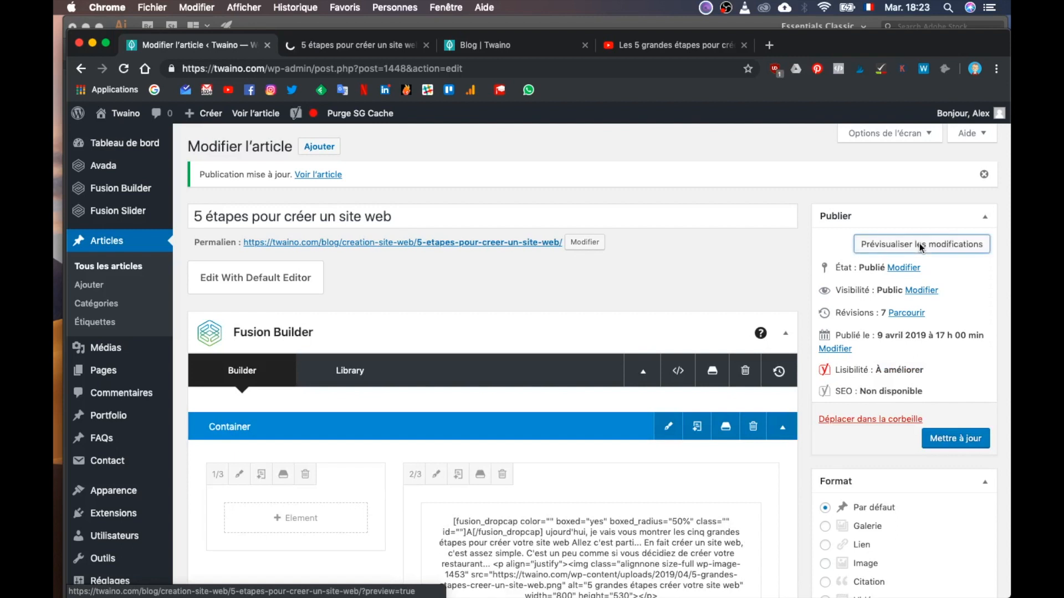
click(352, 48)
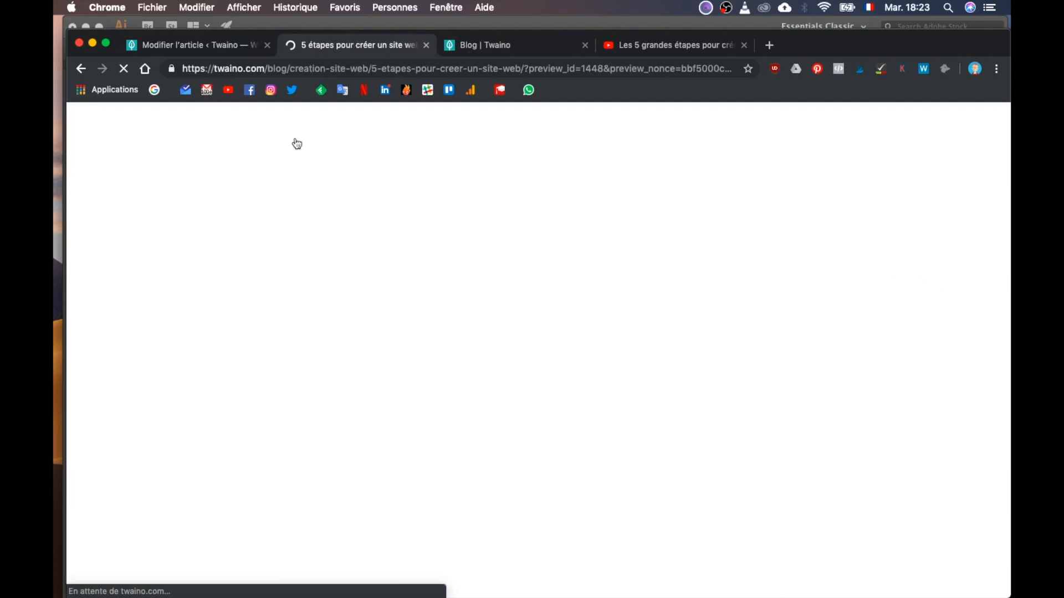
scroll(196, 311, down, 4)
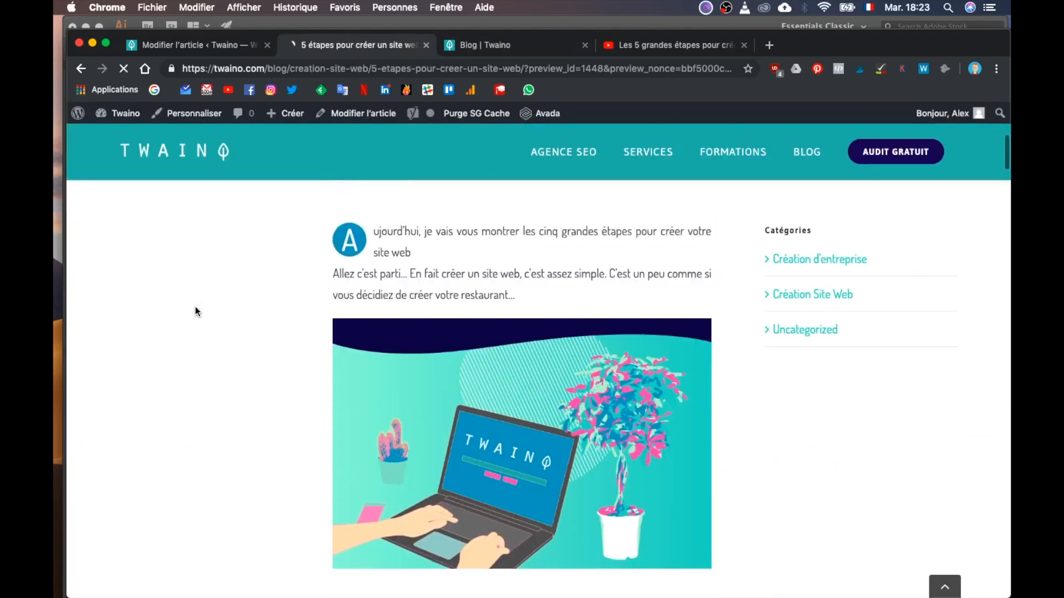
scroll(195, 310, down, 10)
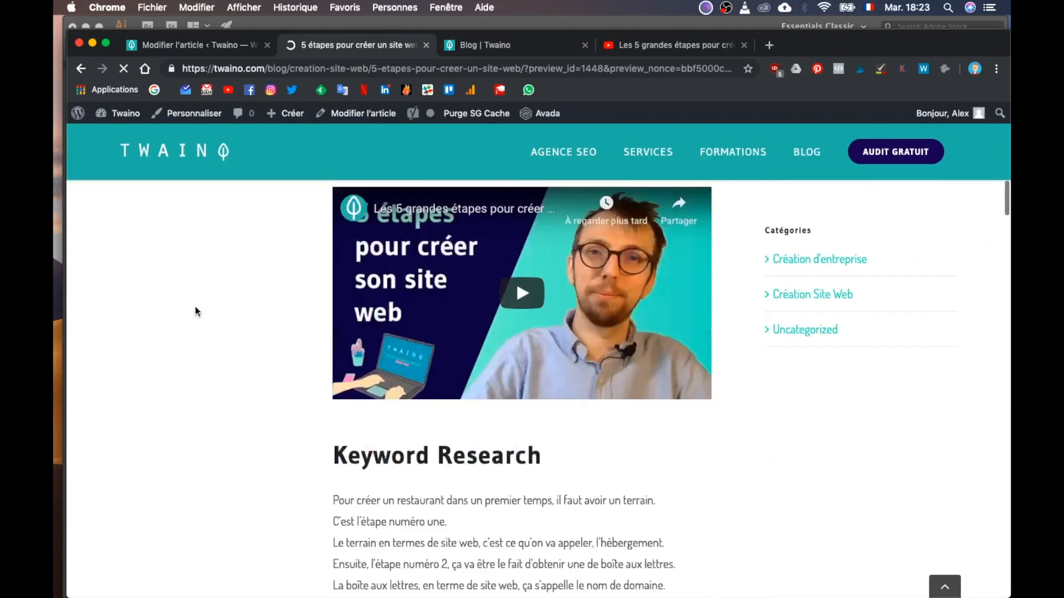
scroll(195, 307, up, 4)
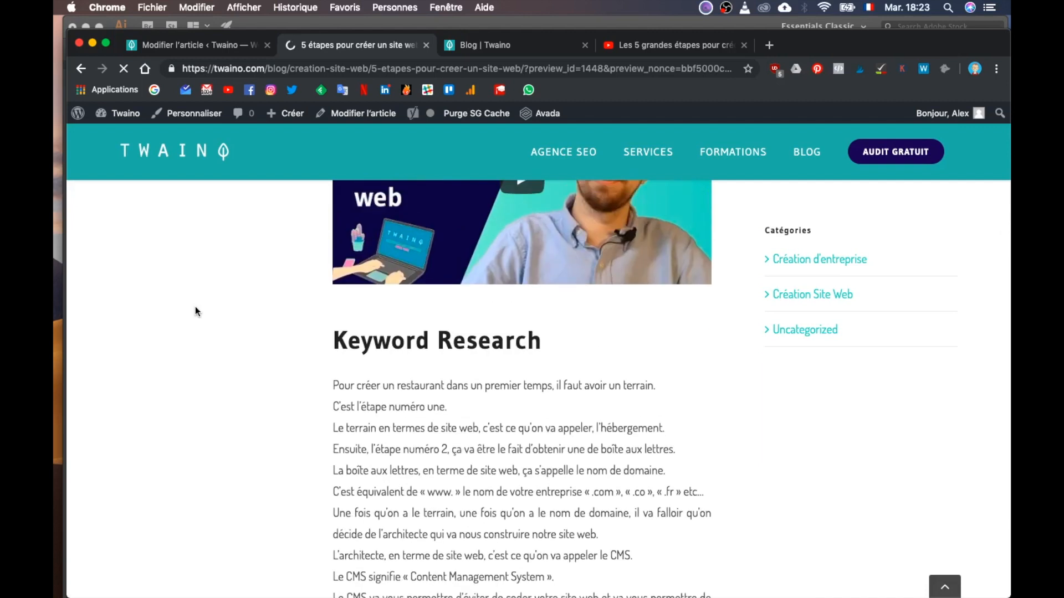
scroll(195, 307, up, 6)
scroll(195, 307, down, 6)
scroll(195, 307, up, 2)
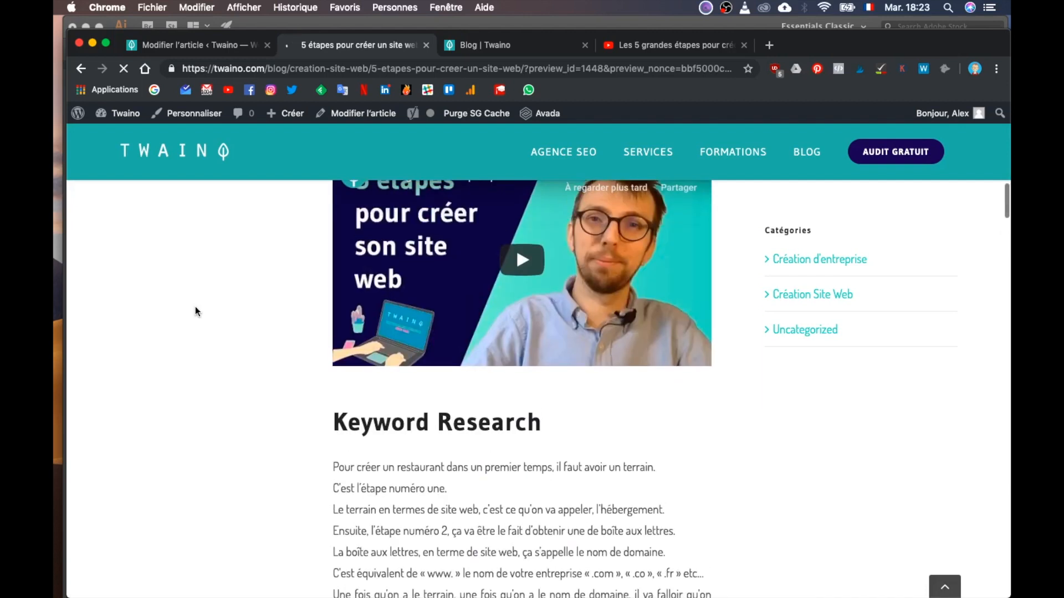
scroll(195, 307, up, 4)
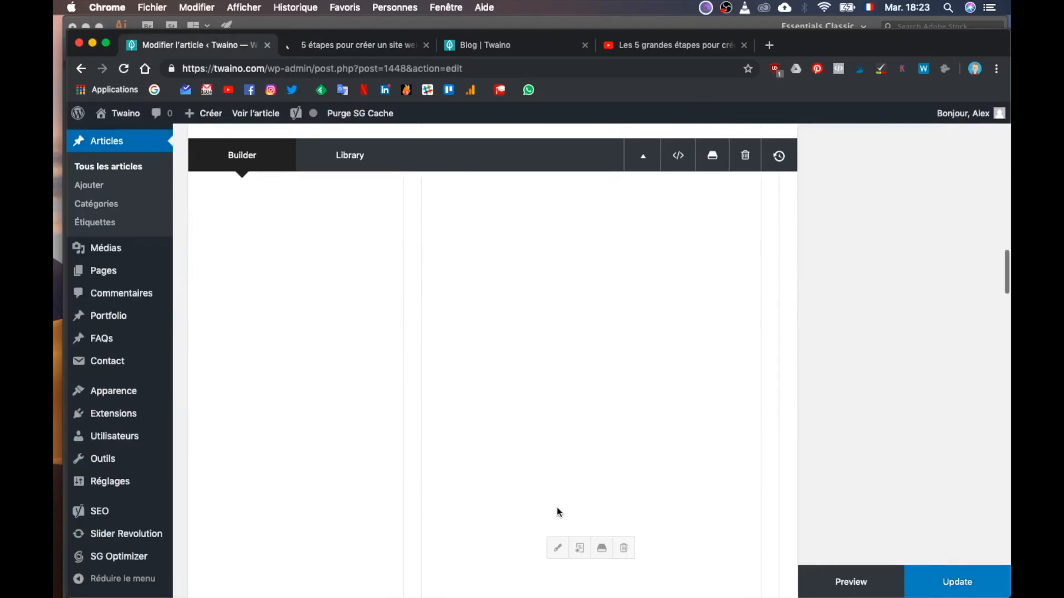
Add the heading "Les étapes pour créer un site" and the Titre 3 subheading "Le terrain :" above the restaurant text in the text block.
click(556, 547)
click(164, 318)
key(Return)
click(290, 314)
text(Les étapes pour créer un site)
click(199, 247)
click(199, 339)
triple_click(277, 319)
text(Le terrain)
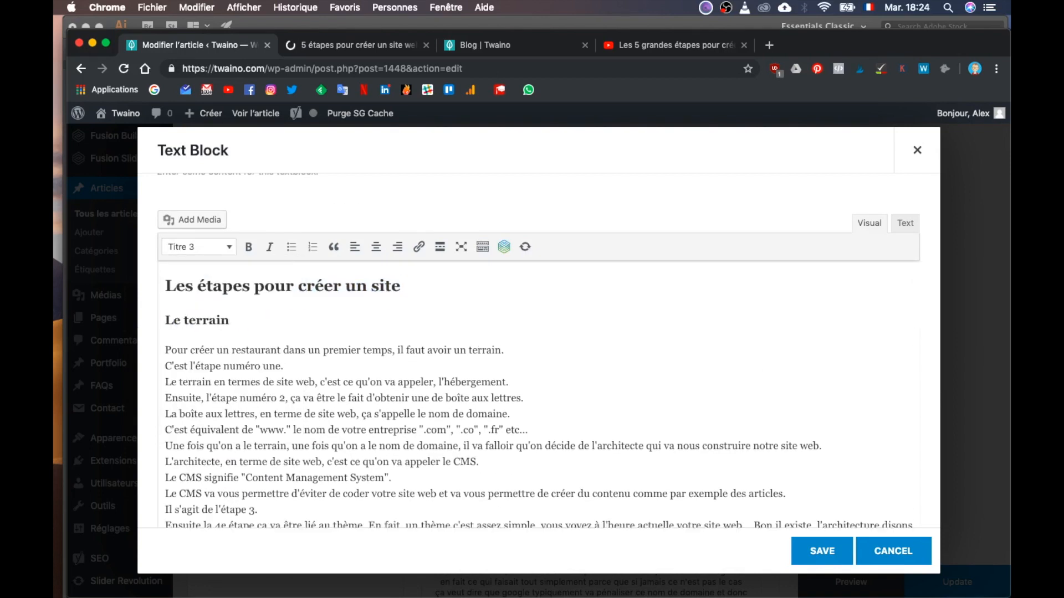
text( :)
Split the text before "Ensuite, l'étape numéro 2" and insert a copy of the "Le terrain :" subheading there.
click(165, 379)
key(Return)
triple_click(202, 301)
key(super+c)
click(165, 408)
key(super+v)
Join the separate lines under the first "Le terrain :" subheading into one continuous paragraph.
double_click(206, 300)
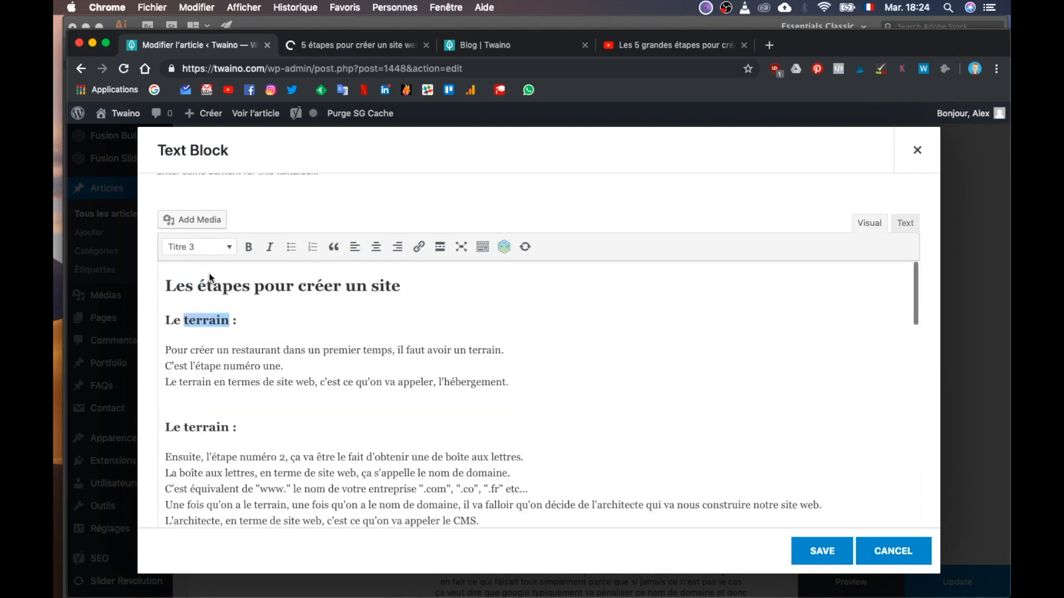
scroll(208, 333, down, 3)
click(165, 327)
key(BackSpace)
click(165, 327)
key(BackSpace)
Rename the copied subheading "La boite aux lettres :" and join the separate lines of the text below it.
double_click(207, 390)
key(BackSpace)
key(BackSpace)
key(BackSpace)
text(a boite aux lettres)
click(165, 408)
key(BackSpace)
click(165, 423)
key(BackSpace)
Insert the subheading "L'architecte" before the sentence that introduces the CMS.
scroll(244, 415, down, 1)
click(630, 400)
key(Return)
key(super+v)
triple_click(241, 430)
text(L'architecte)
Join the lines of the CMS paragraph and separate it from the text about the 4e étape.
scroll(252, 434, up, 2)
scroll(251, 434, down, 4)
key(Return)
click(166, 396)
key(BackSpace)
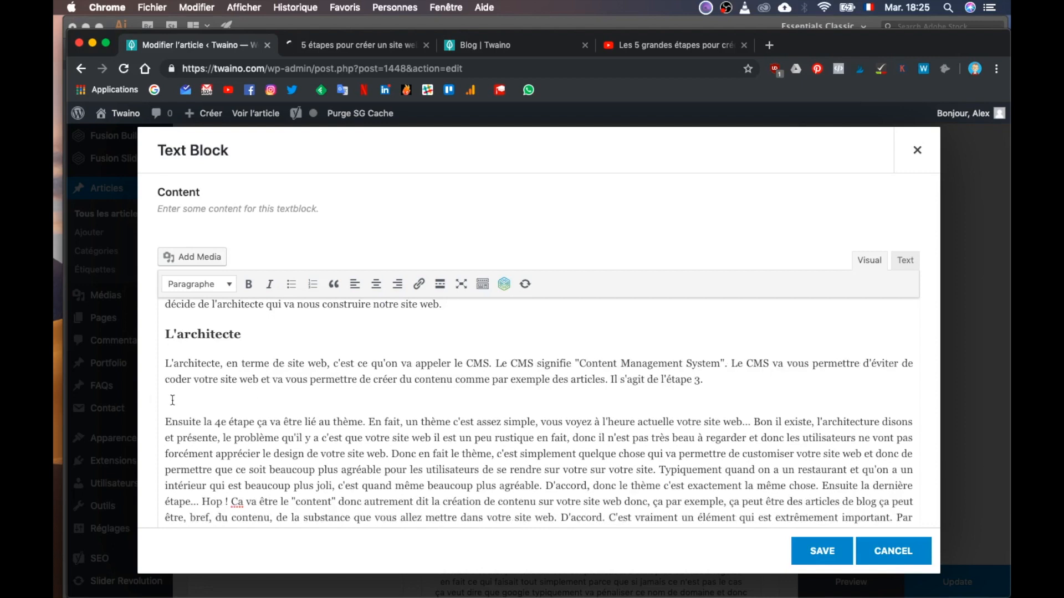
Insert the subheading "Le thème" above the 4e étape paragraph and remove "ça" before "va être lié au thème".
key(super+v)
key(super+z)
key(super+v)
text(Le thème)
scroll(290, 388, down, 2)
scroll(290, 388, up, 1)
click(268, 405)
key(BackSpace)
key(BackSpace)
key(BackSpace)
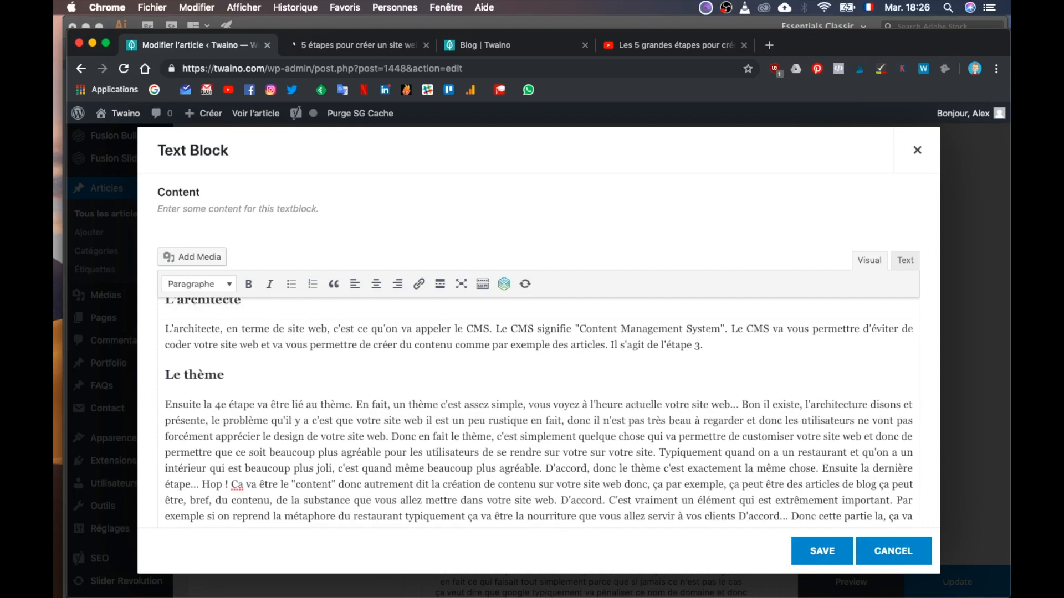
Reword the "Bon il existe" passage under "Le thème", using "est" and "d'un point de vue de" before "l'architecture".
click(770, 405)
key(BackSpace)
key(BackSpace)
key(BackSpace)
key(BackSpace)
key(BackSpace)
key(BackSpace)
key(BackSpace)
key(BackSpace)
key(BackSpace)
key(BackSpace)
text(est)
click(797, 405)
text(ant, d'un point de vue de)
Rewrite the sentence about the rustic site to begin "L'un des problèmes réside dans le design dans la mesure où".
drag(227, 420, 451, 436)
text(. L'un des)
click(323, 421)
text(s)
text(réside dans le design dans la mesure où )
Start the sentence on customising the site with "Autrement dit," and shorten it to end at "plus agréable pour les utilisateurs".
text(Autrement dit,)
key(BackSpace)
key(BackSpace)
key(BackSpace)
key(BackSpace)
double_click(267, 453)
key(BackSpace)
key(BackSpace)
key(BackSpace)
key(BackSpace)
key(BackSpace)
key(BackSpace)
key(BackSpace)
key(BackSpace)
key(BackSpace)
key(BackSpace)
key(BackSpace)
key(BackSpace)
key(BackSpace)
key(BackSpace)
key(BackSpace)
key(BackSpace)
key(BackSpace)
key(BackSpace)
key(BackSpace)
key(BackSpace)
Insert the subheading "Le repas" before the last étape's text and remove the filler "... Hop ! Ça" from its first sentence.
scroll(770, 437, down, 1)
click(239, 449)
key(Return)
key(Return)
scroll(209, 358, down, 2)
key(super+v)
double_click(200, 385)
text(repas)
drag(286, 416, 337, 418)
key(BackSpace)
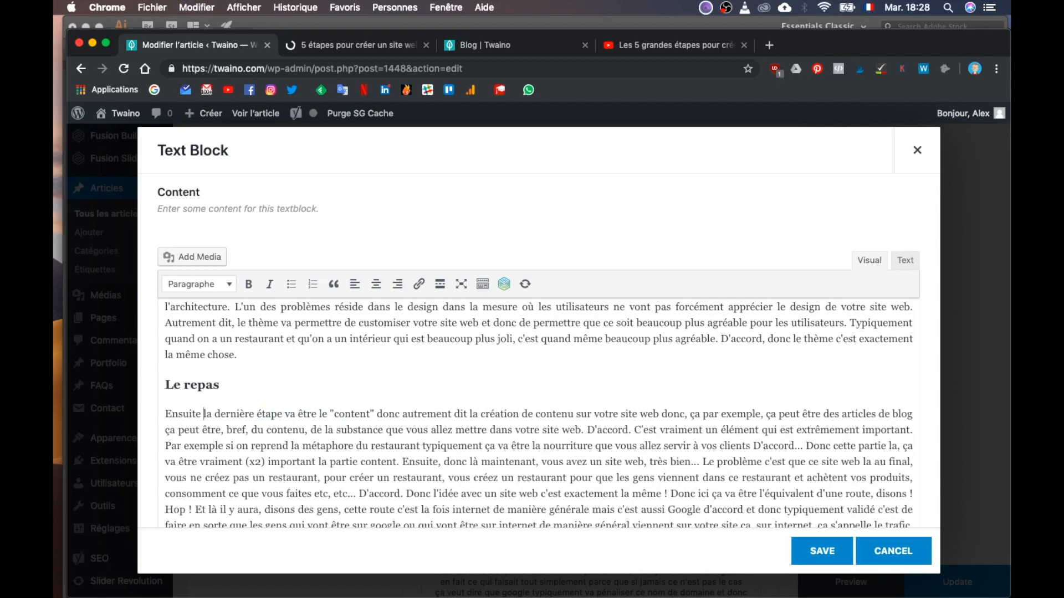
Save the text block, update the article and open a preview of the changes.
click(823, 551)
click(937, 580)
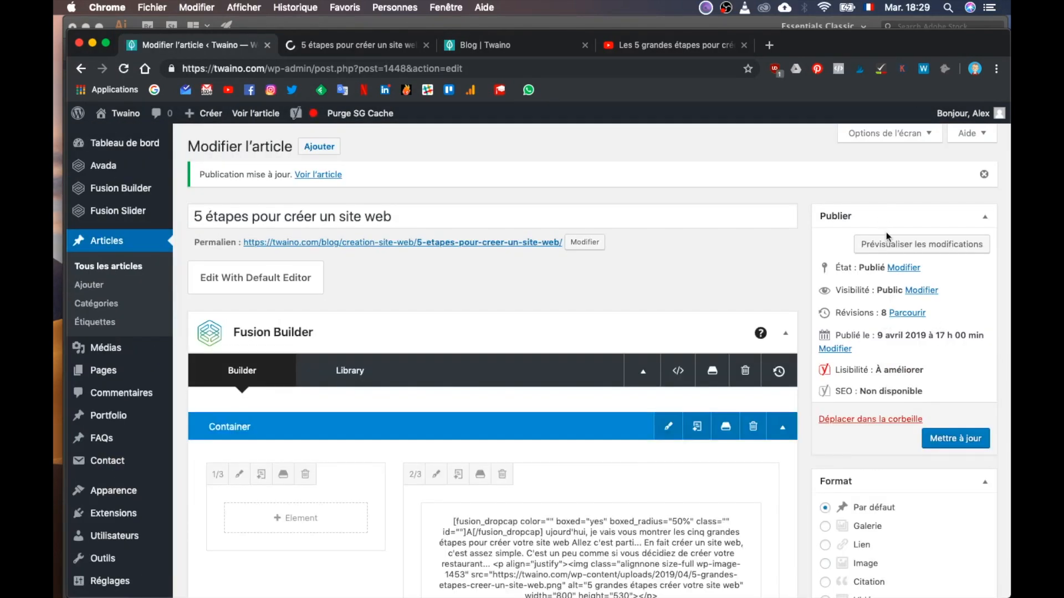
click(886, 242)
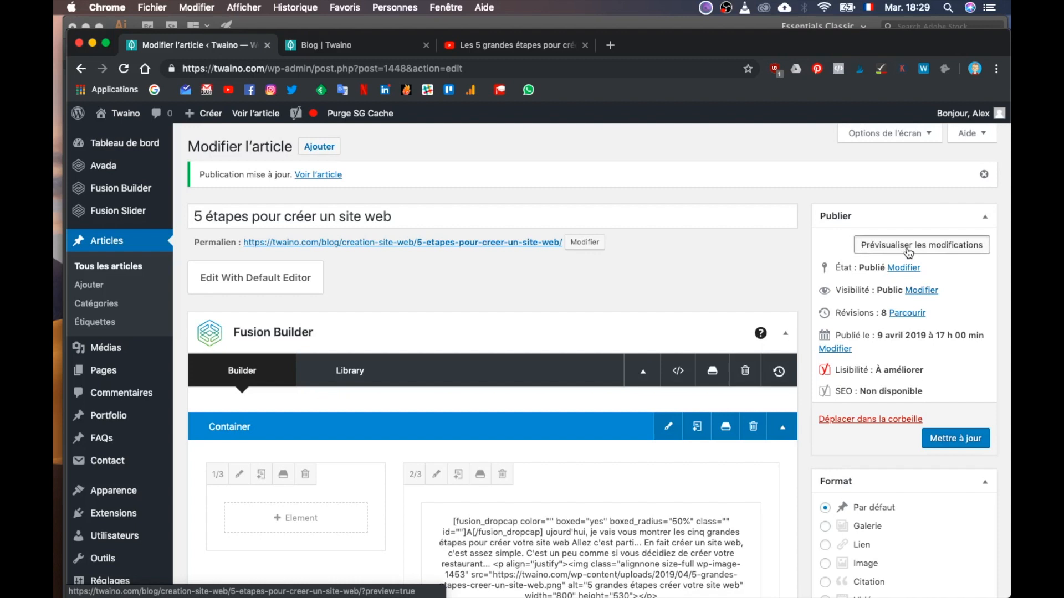
Open the introduction text block and add a line break after "Allez c'est parti...".
scroll(225, 402, down, 5)
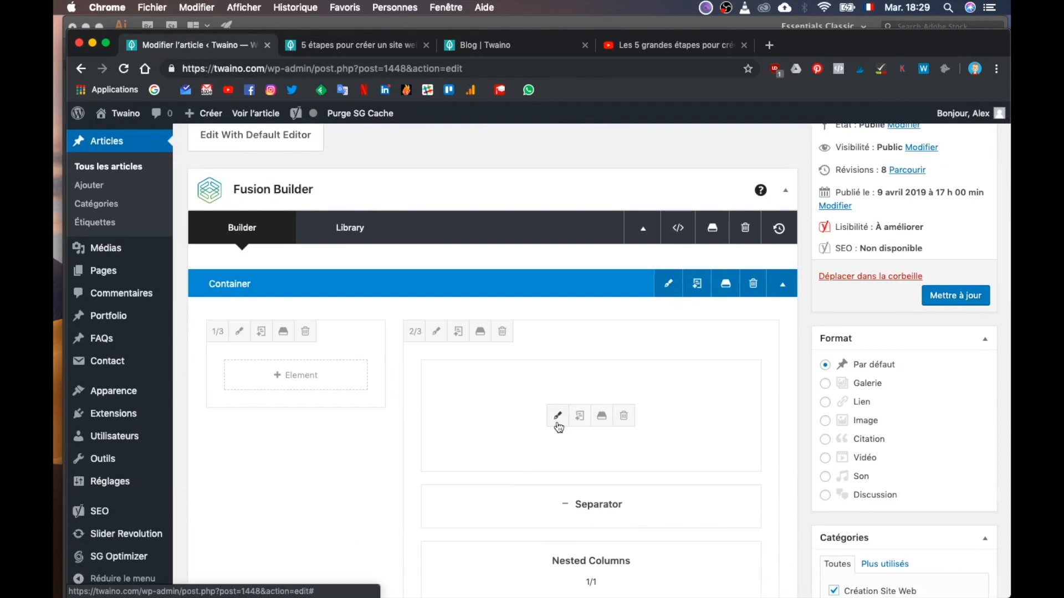
click(558, 427)
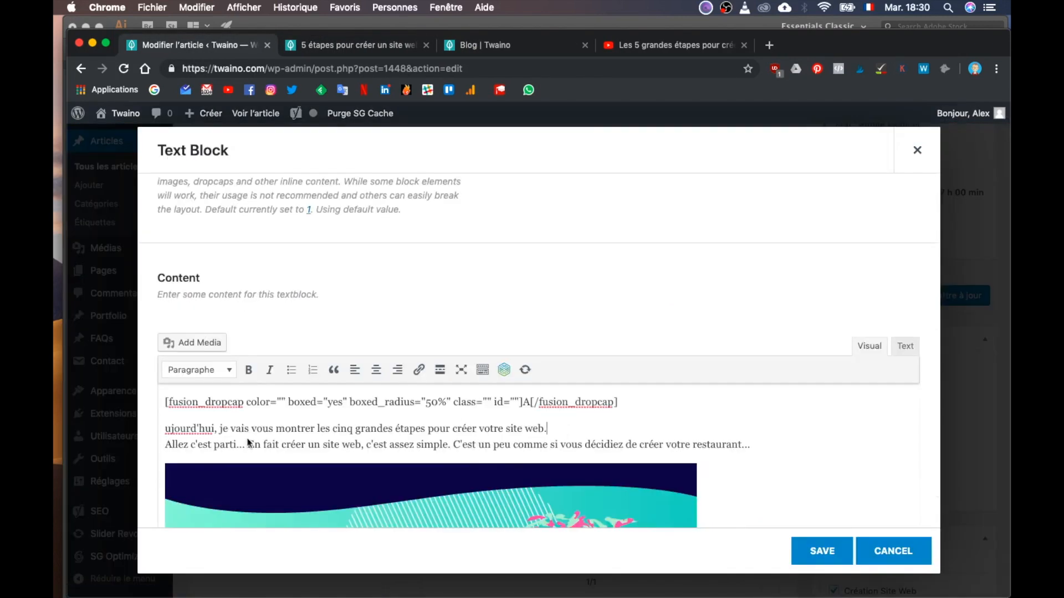
click(248, 445)
key(Return)
key(BackSpace)
key(shift+Return)
Check the previewed sections, return to the text block and make "nom de domaine" bold under "La boite aux lettres :".
scroll(261, 451, down, 5)
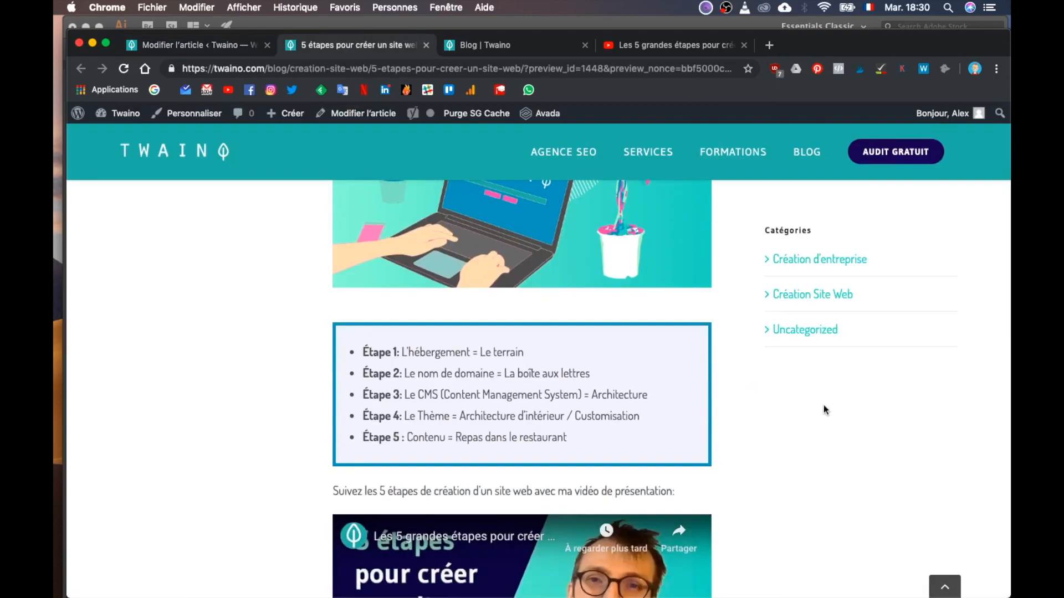
scroll(824, 405, down, 5)
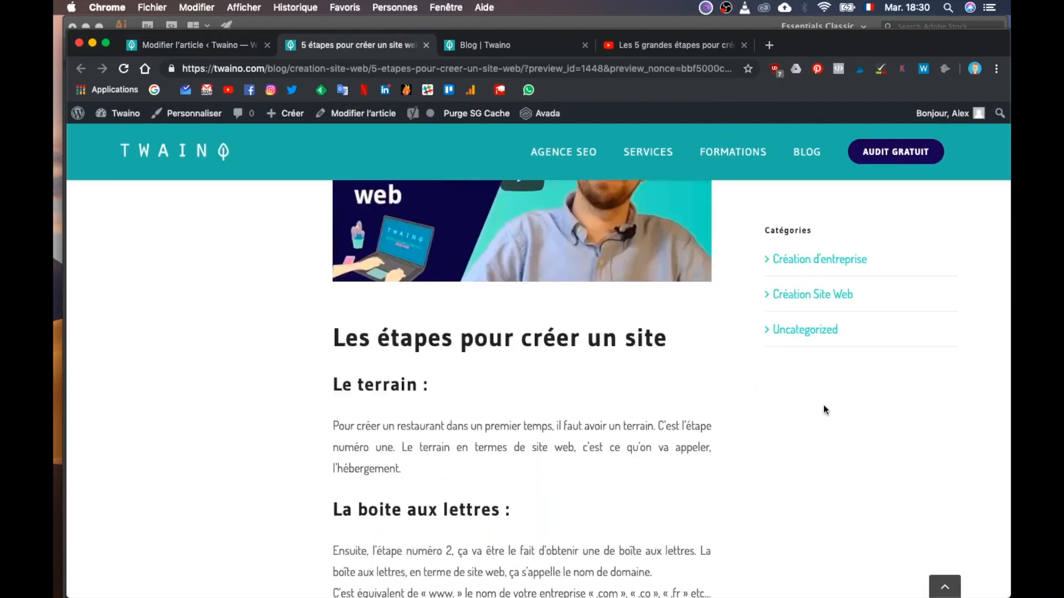
scroll(824, 404, down, 2)
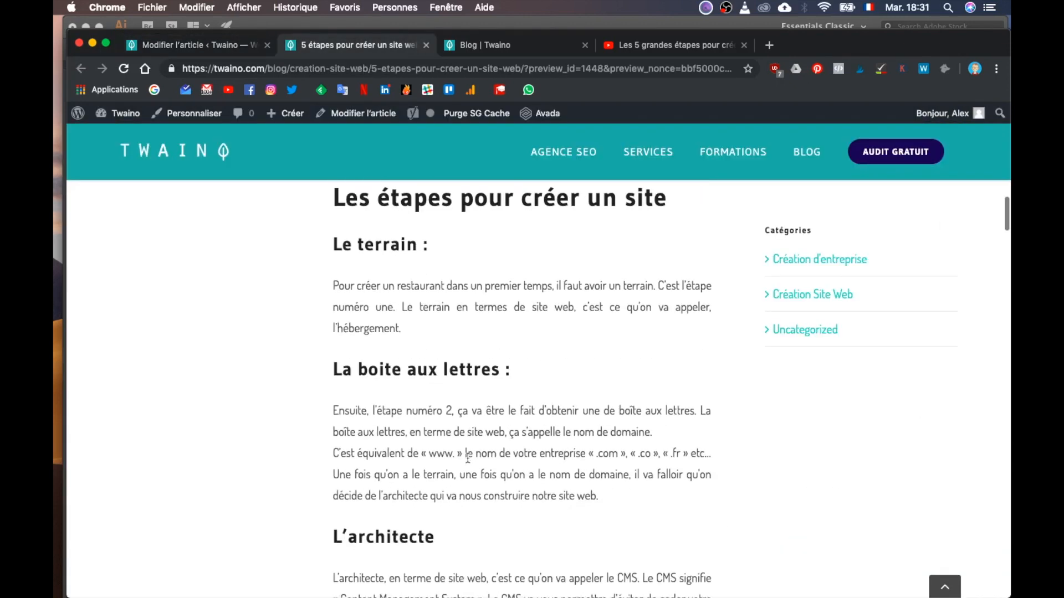
click(208, 49)
drag(775, 426, 855, 426)
key(super+b)
Merge the two mailbox sentences with a comma and reword the ending as "on appelle cela le nom de domaine".
click(604, 427)
key(BackSpace)
key(BackSpace)
key(BackSpace)
key(BackSpace)
key(BackSpace)
key(BackSpace)
key(BackSpace)
key(BackSpace)
key(BackSpace)
key(BackSpace)
key(BackSpace)
key(BackSpace)
key(BackSpace)
key(BackSpace)
key(BackSpace)
key(BackSpace)
key(BackSpace)
key(BackSpace)
key(BackSpace)
key(BackSpace)
text(,)
click(626, 427)
key(BackSpace)
key(BackSpace)
text(on)
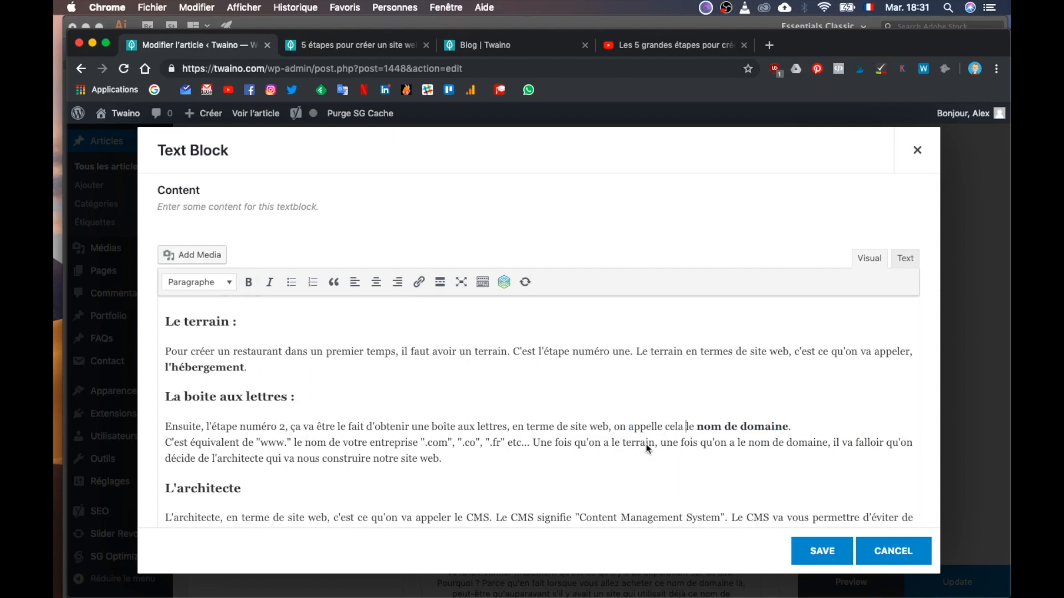
Wrap "le nom de votre entreprise" in quotes with plus signs on both sides, then save the block and update the article.
scroll(648, 448, down, 2)
click(166, 406)
key(BackSpace)
click(204, 406)
text(+ ")
click(344, 406)
text(" +)
scroll(749, 372, down, 1)
click(822, 552)
click(957, 582)
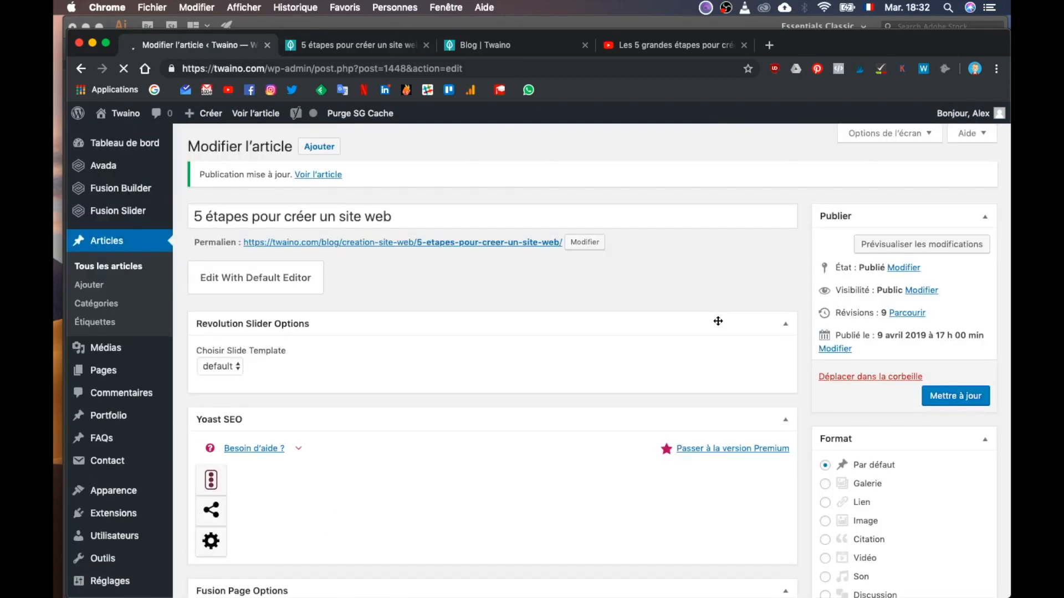
Reload the article preview and review the sections from "Le terrain :" to "Le repas".
scroll(845, 468, down, 15)
click(358, 45)
key(super+r)
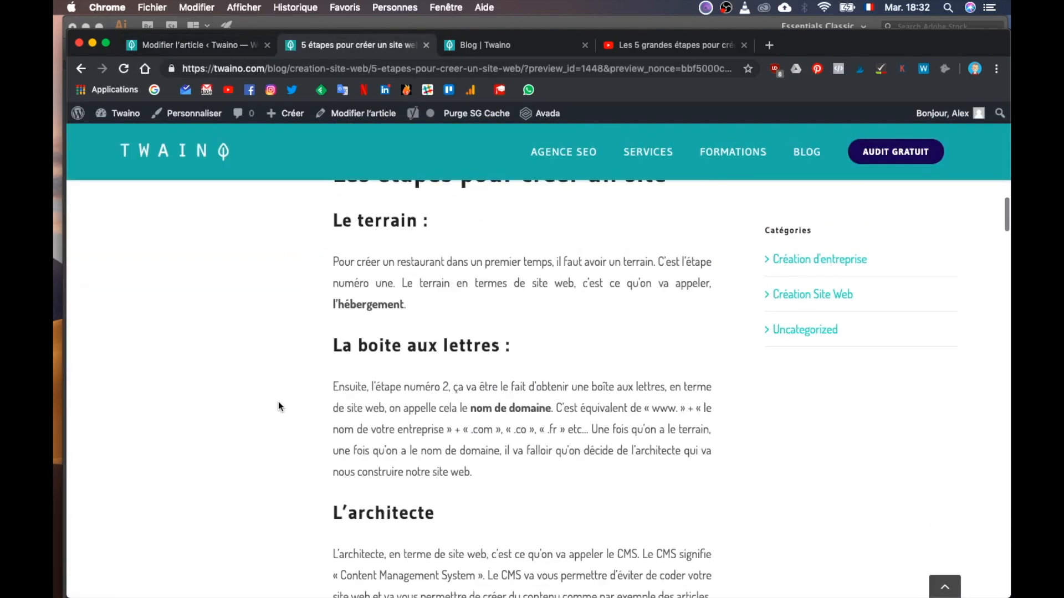
scroll(280, 407, down, 4)
scroll(707, 392, down, 4)
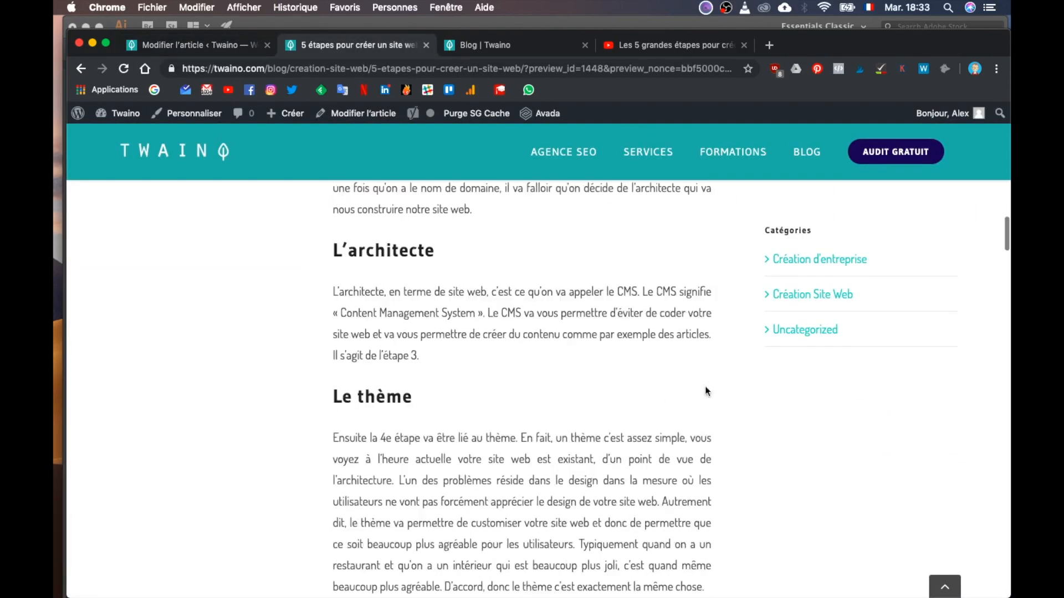
scroll(707, 392, up, 10)
scroll(705, 391, up, 2)
scroll(705, 392, down, 15)
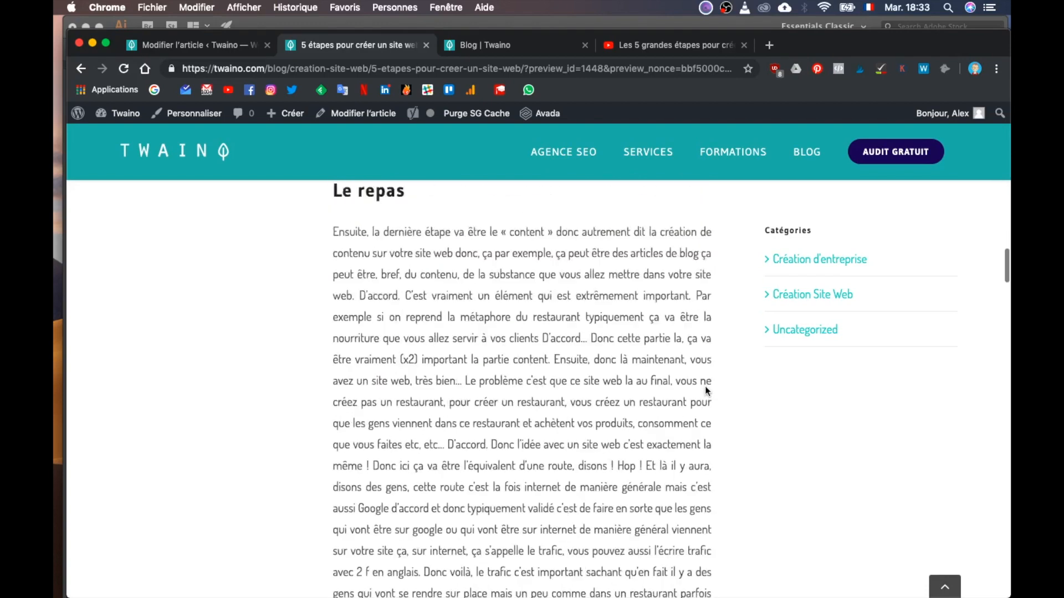
Reopen the main text block and start a new sentence with "Par exemple" after "votre site web" under "Le repas".
click(198, 45)
scroll(554, 361, down, 8)
click(602, 409)
scroll(604, 409, down, 20)
scroll(335, 280, up, 2)
double_click(688, 238)
key(BackSpace)
text(. P)
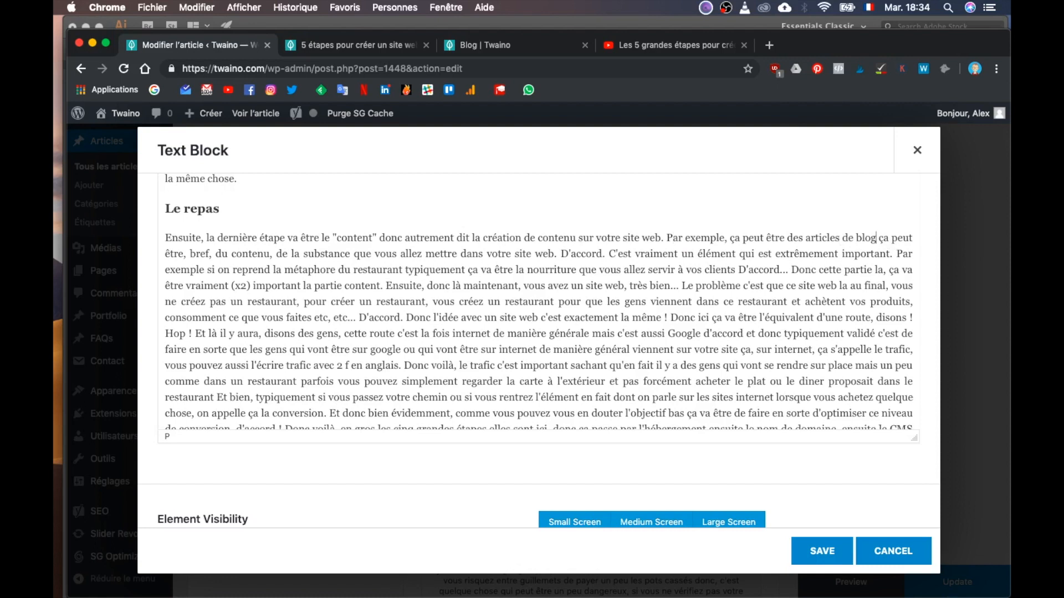
Reword the text after "articles de blog" as "Il s'agit de de la substance qui va alimenter votre site web." and remove "D'accord".
text(. Il s'agit de)
text(i va alimenter)
drag(297, 254, 362, 254)
key(BackSpace)
drag(488, 254, 438, 254)
key(BackSpace)
Rewrite the metaphor as "Si on reprend la métaphore du restaurant, le contenu correspond à la nourriture que vous allez servir à vos clients...".
click(544, 253)
text(S)
click(913, 254)
text(, le contenu)
drag(218, 270, 348, 270)
text(correspond à la n)
drag(563, 269, 507, 270)
text(...)
Reword the ending as "Donc cette partie là va être particulièrement importante." and start a new paragraph at "Ensuite, donc là maintenant".
drag(630, 270, 607, 270)
text(à)
drag(703, 269, 639, 269)
text(particulièrement)
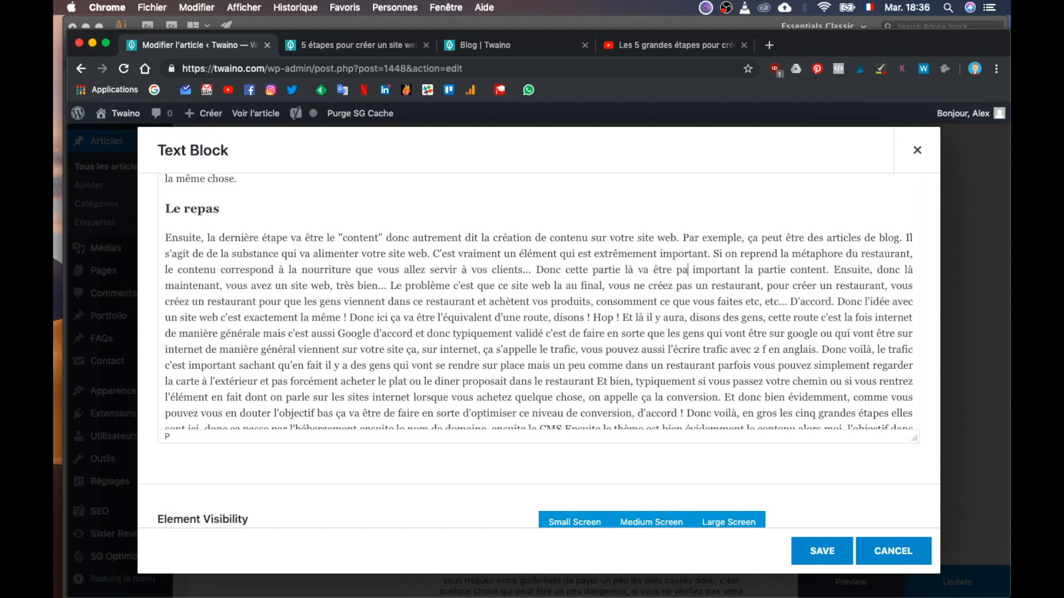
drag(868, 270, 786, 270)
text(ement)
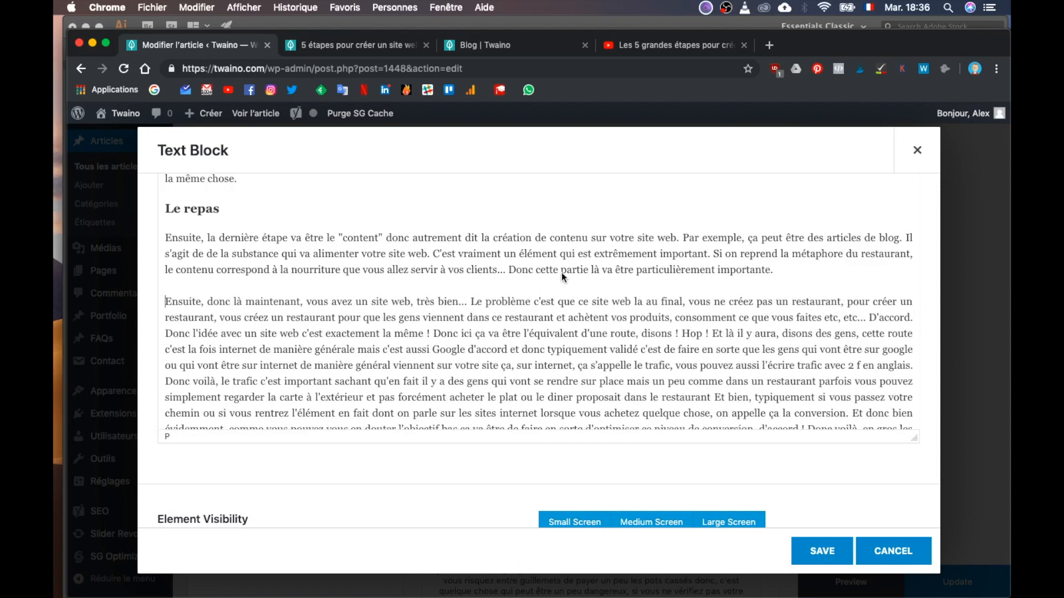
Copy the main section heading above the "Ensuite, donc là maintenant" paragraph and retitle it "Les choses sérieuses commencent vraiment maintenant...".
scroll(560, 272, up, 20)
triple_click(275, 291)
key(super+c)
scroll(276, 291, down, 15)
click(185, 328)
key(super+v)
key(BackSpace)
key(shift+super+Left)
text(Le)
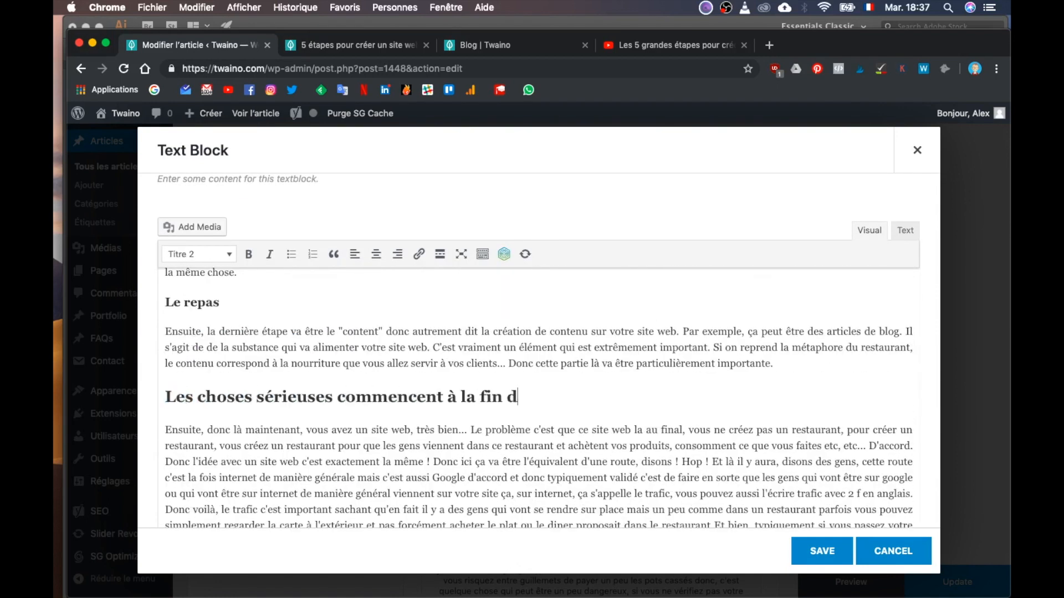
text( vraiment maintenant...)
Make the new section's paragraph begin with "Maintenant, vous avez un site web" and remove "la" after "ce site web".
scroll(201, 388, down, 3)
click(201, 387)
click(251, 357)
key(shift+super+Left)
text(M)
click(548, 355)
key(Delete)
key(Delete)
key(Delete)
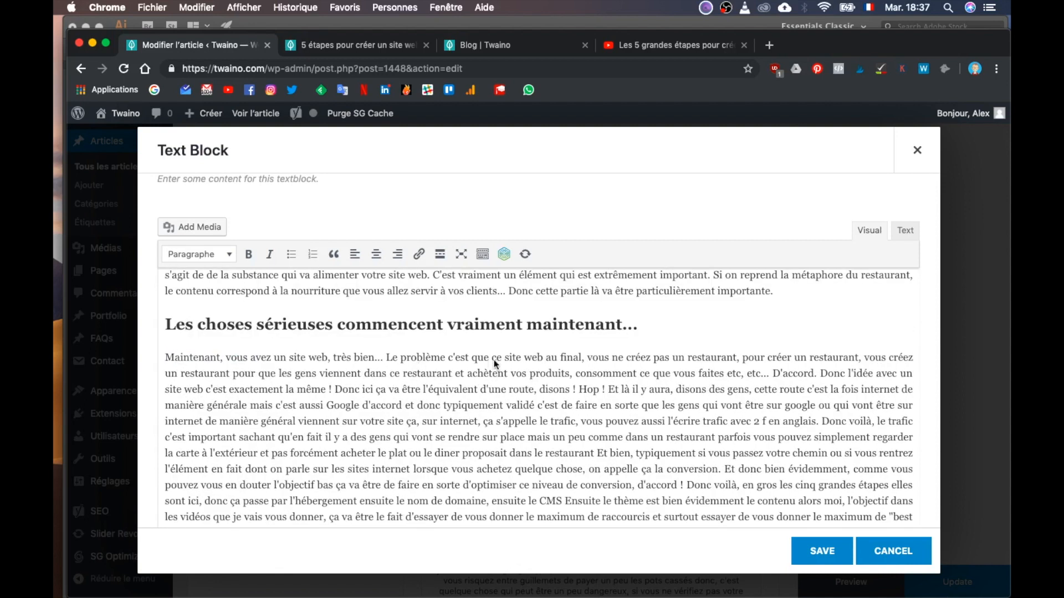
Insert "qu'il est vide ! De la même manière que" before "vous ne créez pas un restaurant" and shorten "c'est exactement la même" to "est exactement la même".
text('il est vide ! )
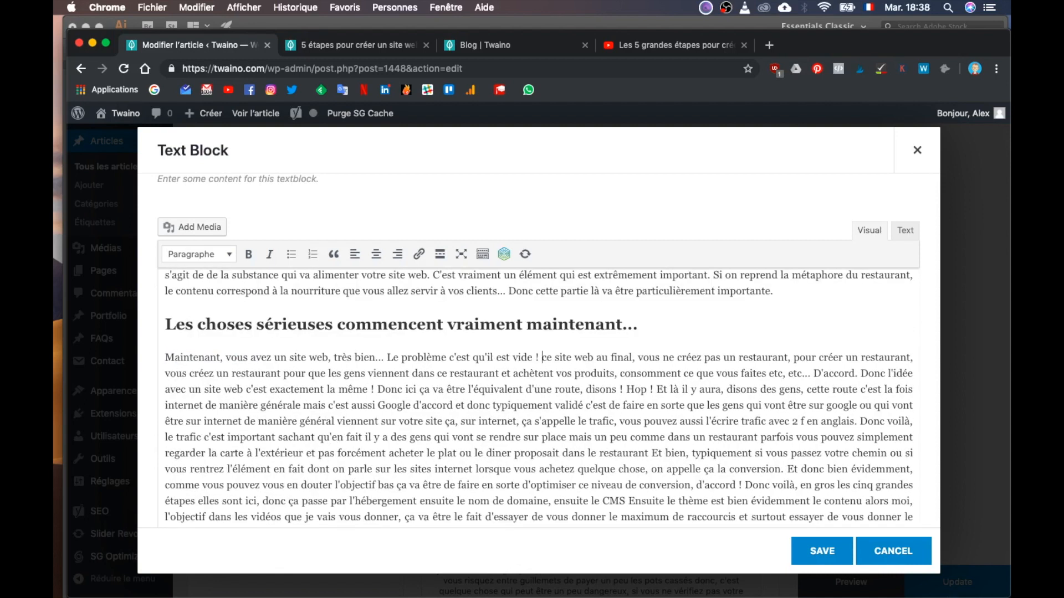
text(De la même manière que v)
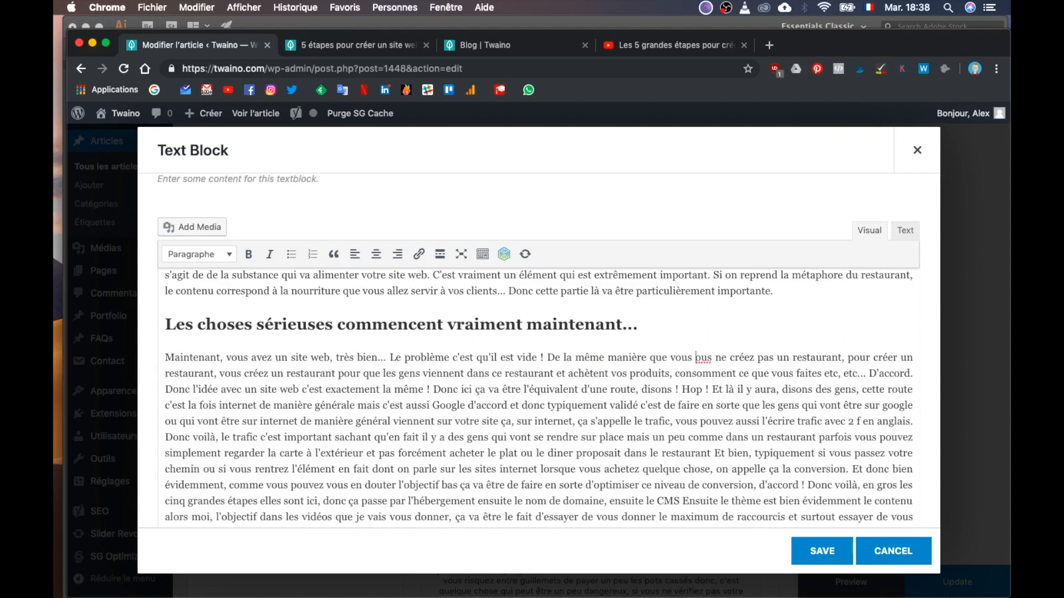
key(Delete)
key(Delete)
key(Delete)
key(Delete)
key(Delete)
key(Delete)
key(Delete)
key(Delete)
key(Delete)
click(258, 389)
key(Delete)
key(Delete)
Start a new paragraph at "Donc ici ça va être" and insert the Heading 3 "Le trafic" above it.
click(399, 391)
key(Return)
scroll(252, 370, up, 4)
scroll(252, 370, down, 4)
key(super+v)
key(Return)
key(BackSpace)
key(BackSpace)
key(BackSpace)
key(BackSpace)
key(BackSpace)
text(trafic)
Change the "Le trafic" subheading to "La route du trafic".
key(Left)
key(Left)
key(Left)
key(Left)
key(Left)
key(Left)
key(Left)
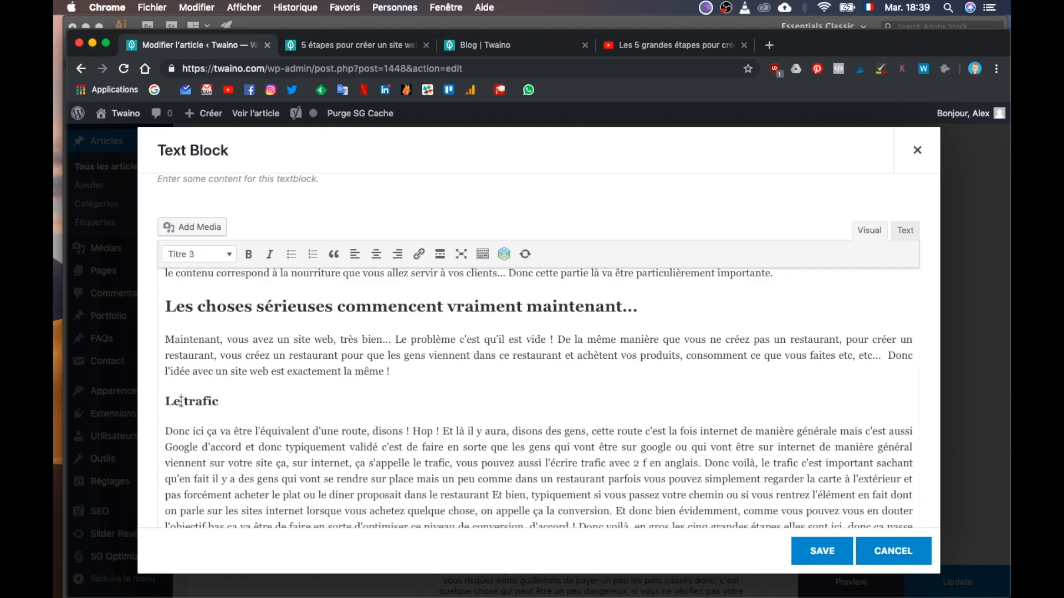
key(BackSpace)
text(a route du)
Reword the traffic paragraph's opening as "Imaginez une route, disons qui correspond à la fois internet de manière générale".
scroll(368, 360, down, 3)
text(Imaginez)
key(Delete)
key(Delete)
key(Delete)
drag(295, 355, 353, 356)
text(qui correspond à la f)
After "Google", write the sentence "L'idée est de faire en sorte que les gens qui sont sur google ou sur internet".
click(667, 356)
text(. L')
key(Delete)
drag(667, 356, 861, 356)
text(idée est de faire en sorte que les gens qui vont être)
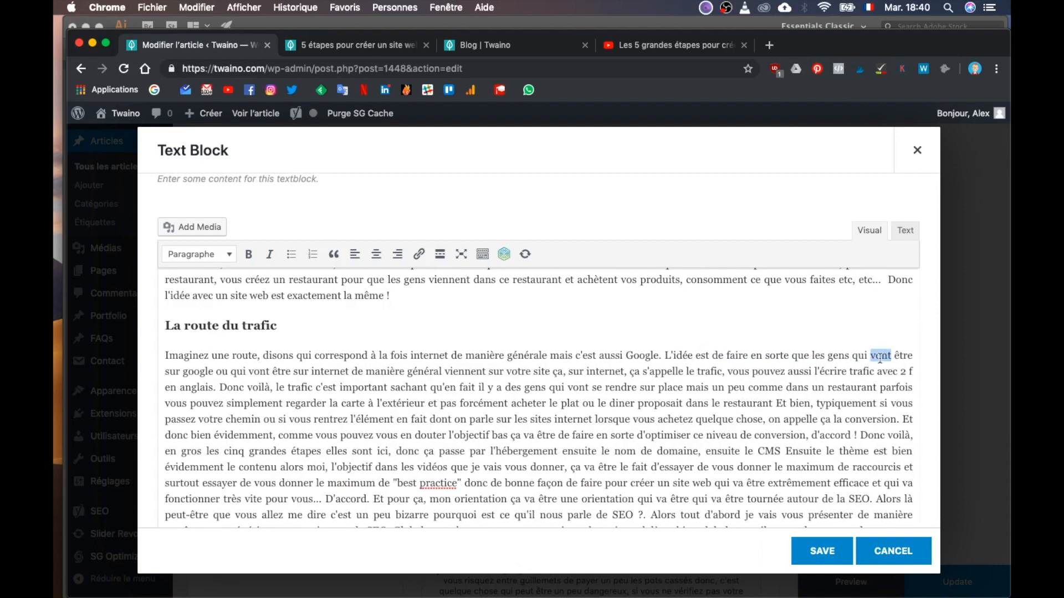
text(sont)
key(Delete)
key(Delete)
key(Delete)
key(Delete)
key(Delete)
drag(214, 371, 264, 371)
key(BackSpace)
Reword the traffic definition as "Sur internet, c'est ce qu'on appelle le trafic" and make "le trafic" bold.
text(Sur internet, )
drag(474, 372, 556, 371)
text(c'est ce qu'on appelle)
drag(637, 371, 700, 371)
key(BackSpace)
key(super+b)
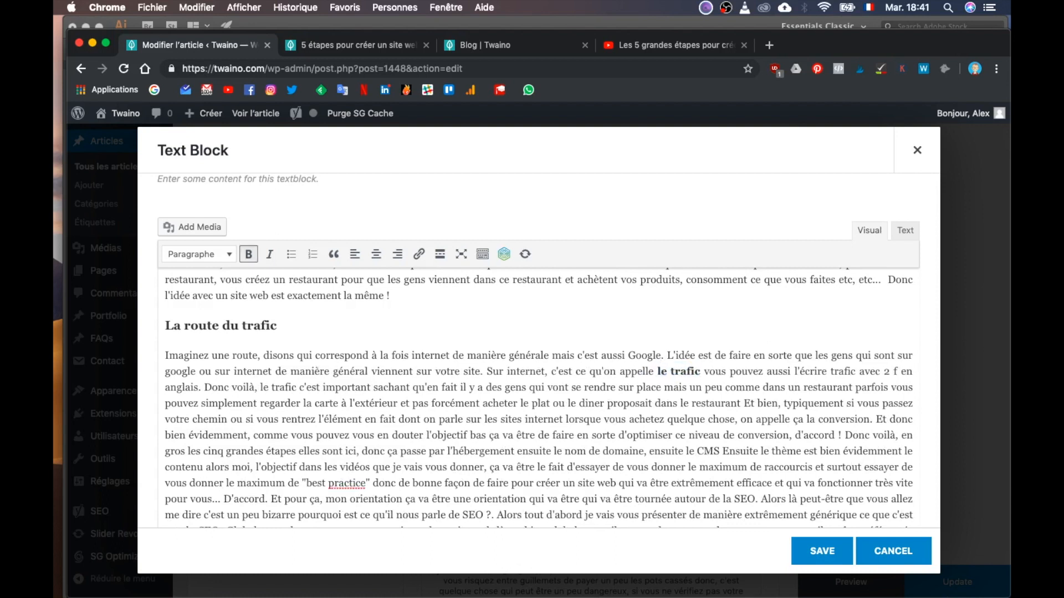
Rewrite the importance sentence with "est l'un des constituants les plus importants d'un site web." and break the paragraph before "Il y a des gens".
drag(237, 387, 263, 388)
text(L)
click(248, 388)
text(est l'un des constituants les plus importants d'un site web.)
drag(686, 387, 526, 387)
key(BackSpace)
key(Return)
key(Return)
Add the subheading "La conversion" above the paragraph starting "Il y a des gens" and update the article.
click(240, 413)
text(La conversion)
key(ctrl+alt+2)
scroll(286, 441, down, 8)
key(super+a)
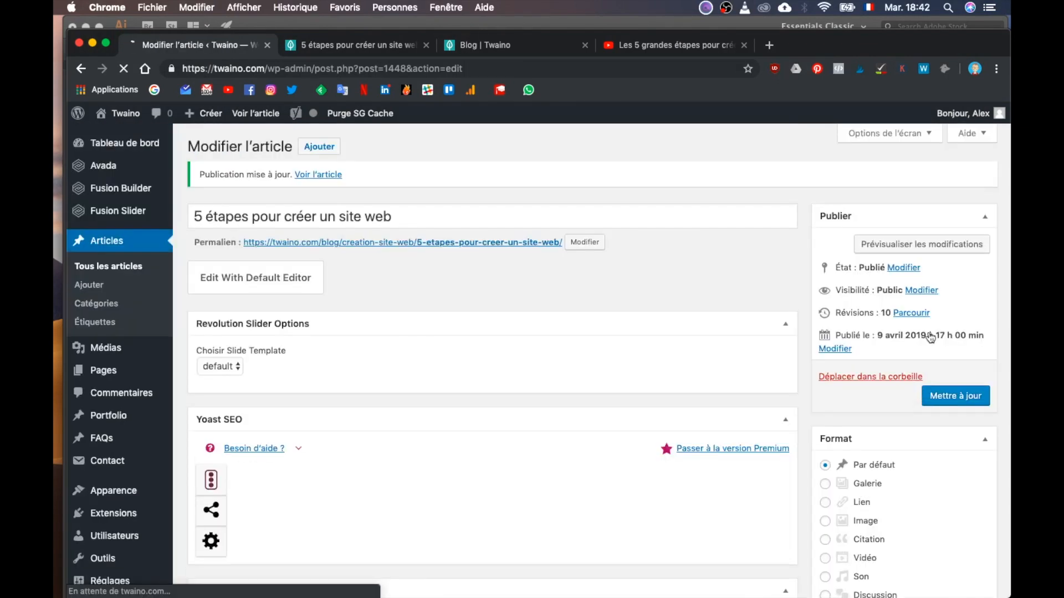
Check the article preview, reopen the main text block and delete "typiquement" before "si vous passez votre chemin".
click(334, 44)
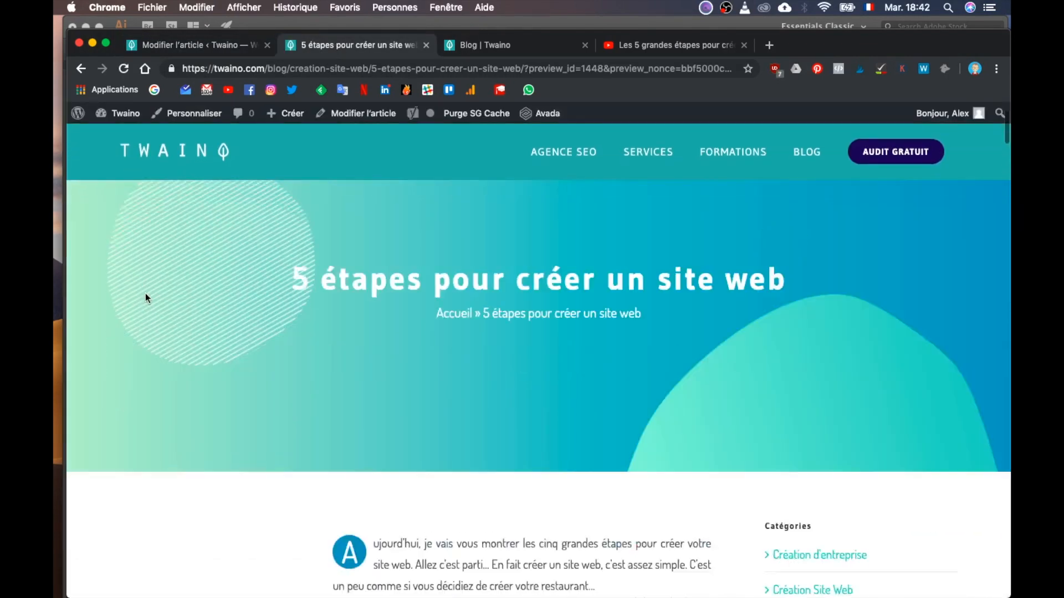
scroll(145, 293, down, 20)
scroll(145, 294, down, 10)
click(189, 50)
click(605, 444)
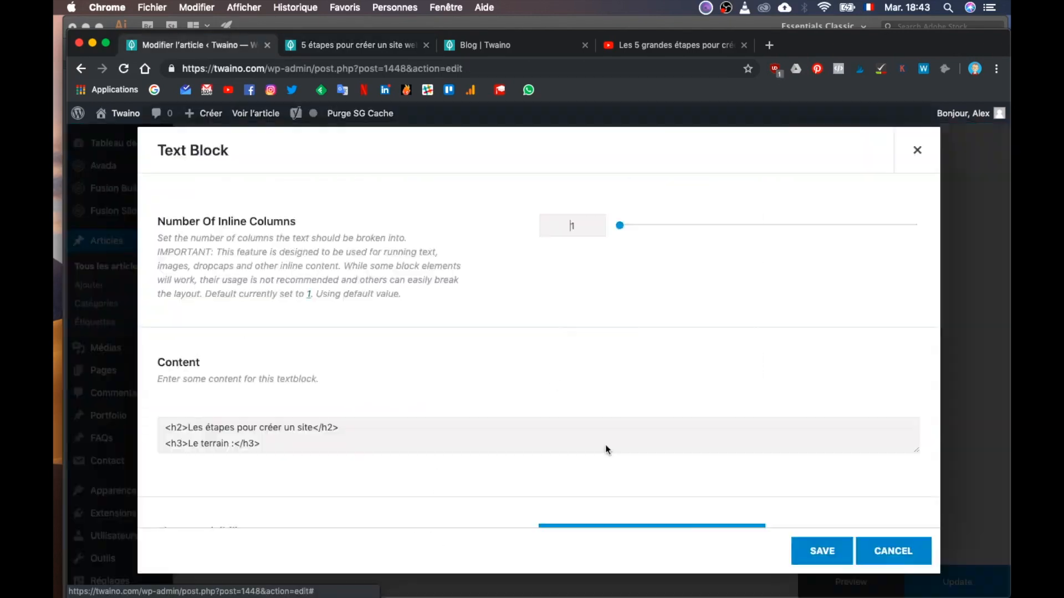
scroll(554, 416, down, 4)
double_click(544, 339)
key(BackSpace)
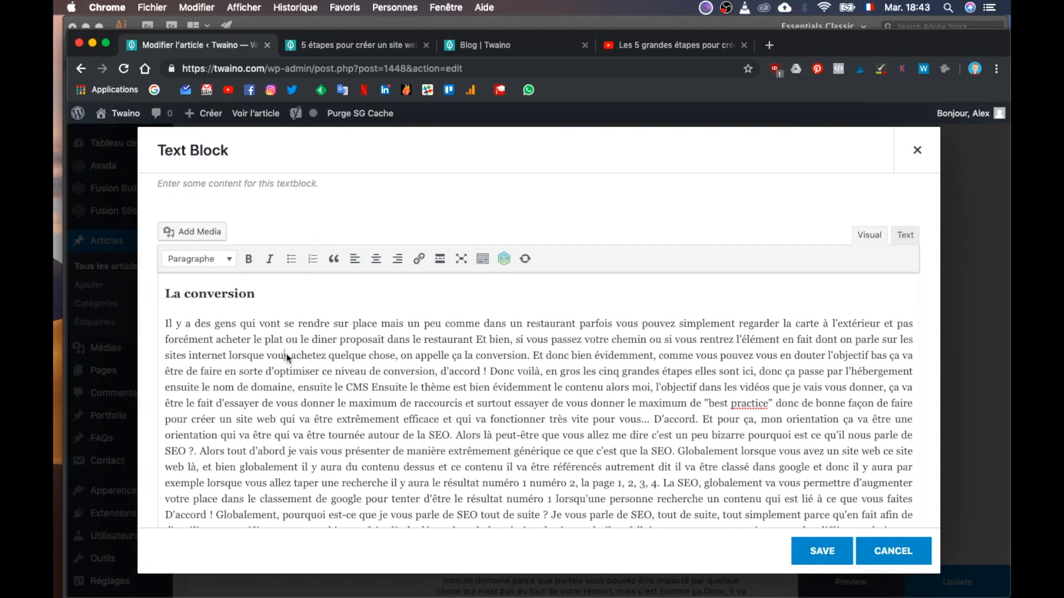
Delete the passage from "Et bien, si vous passez" to "sites internet" and start a new sentence with "Lorsque vous achetez quelque chose".
drag(223, 355, 515, 340)
key(BackSpace)
key(BackSpace)
key(BackSpace)
key(BackSpace)
key(BackSpace)
key(BackSpace)
key(BackSpace)
key(BackSpace)
key(BackSpace)
key(BackSpace)
key(BackSpace)
text(. L)
Shorten the ending to "l'objectif va être de faire en sorte d'optimiser ce niveau de conversion !" and start a new paragraph at "Donc voilà".
drag(409, 356, 378, 356)
key(BackSpace)
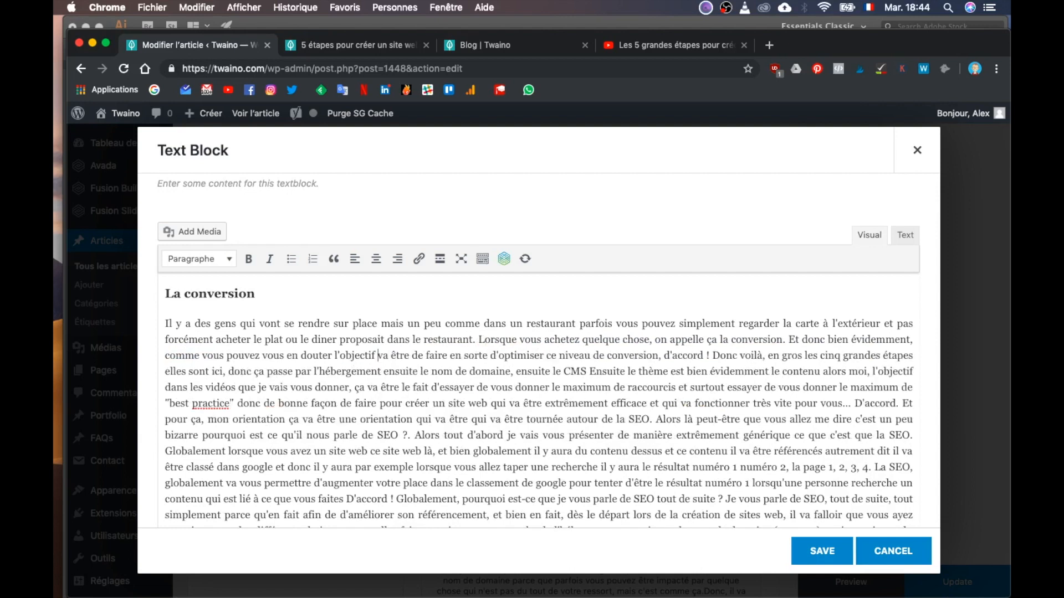
drag(710, 356, 661, 355)
text(!)
key(Return)
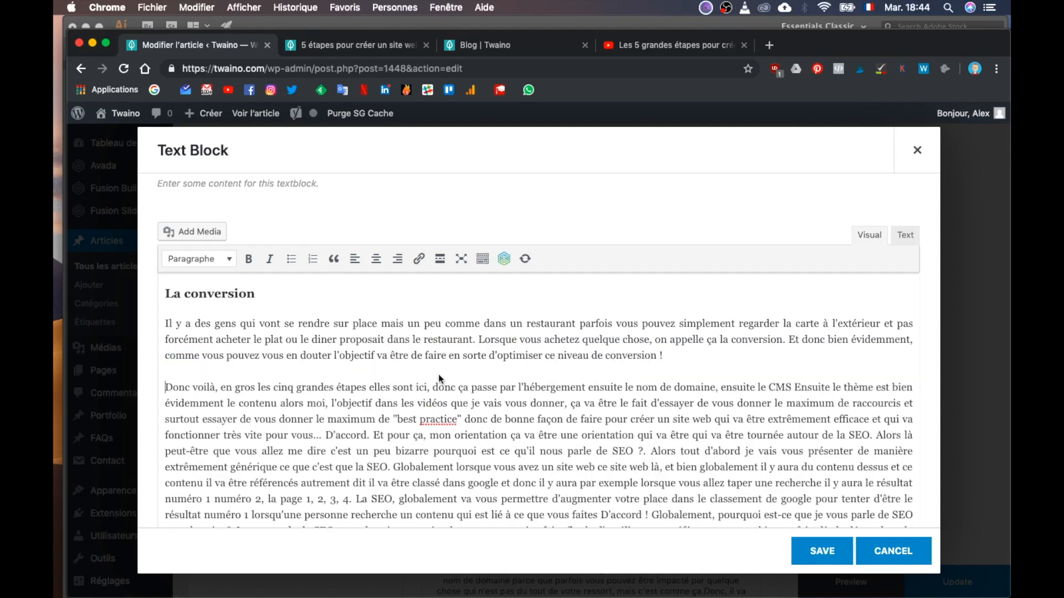
End "Donc voilà, en gros les cinq grandes étapes elles sont ici" with a colon by removing "donc", and split off the text that follows.
key(BackSpace)
key(BackSpace)
key(BackSpace)
drag(443, 387, 323, 403)
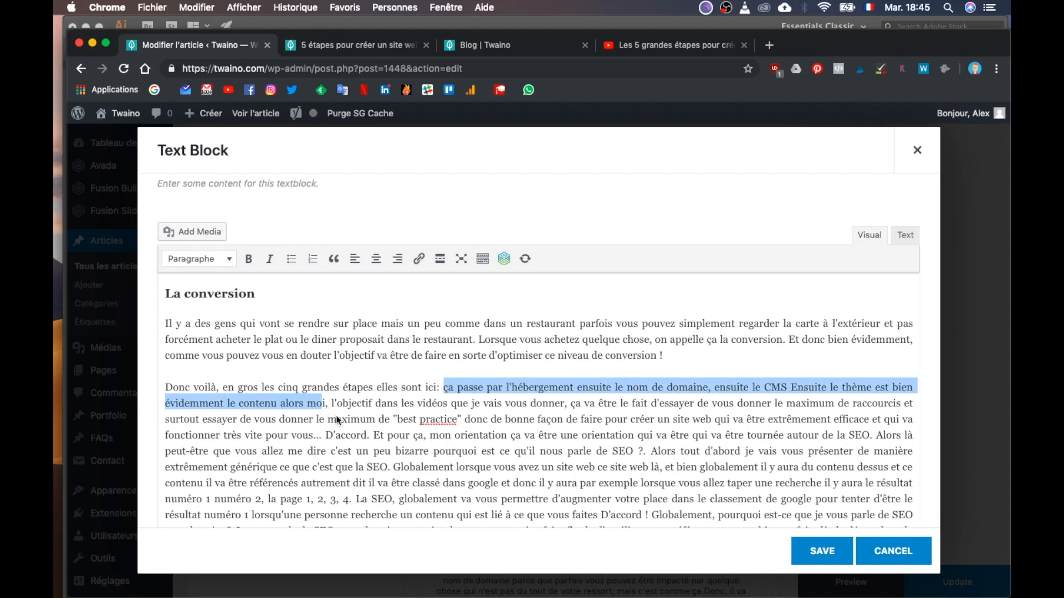
key(Left)
key(Return)
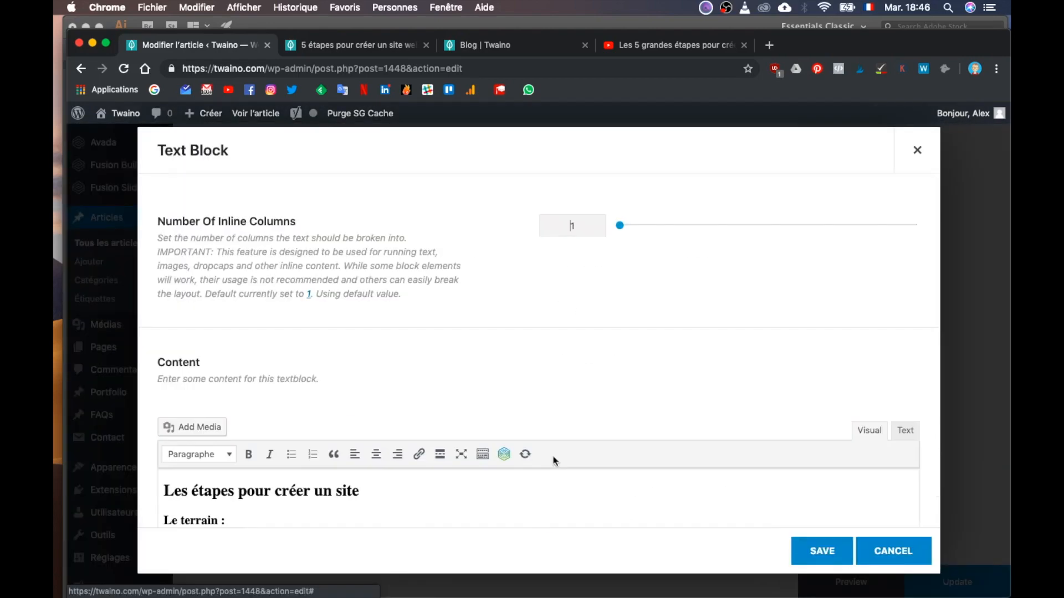
Open the text block below the separator, make it start with "L'objectif dans les vidéos" and save it.
scroll(264, 480, down, 10)
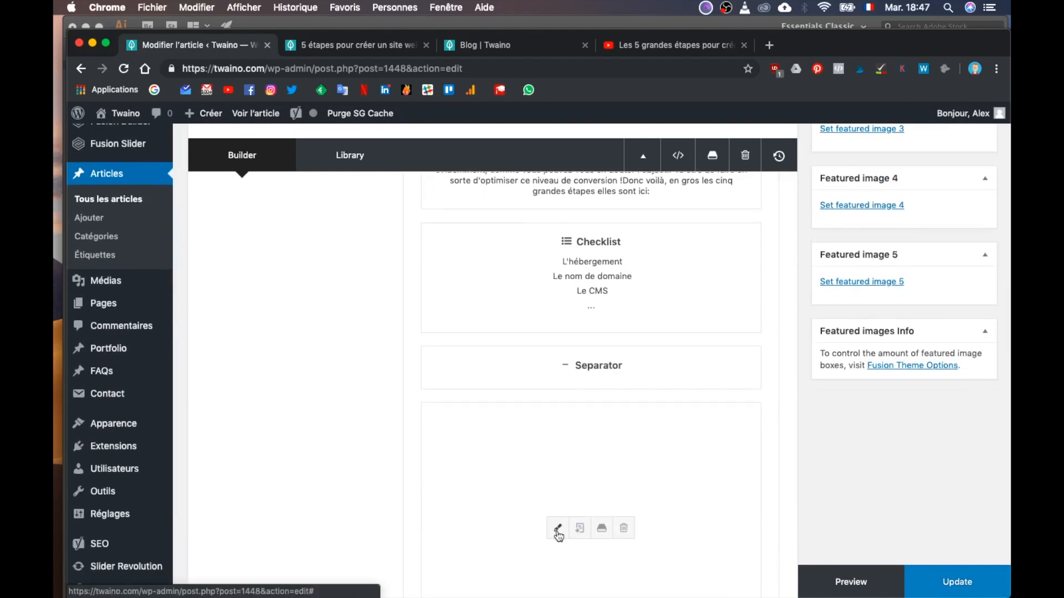
click(557, 529)
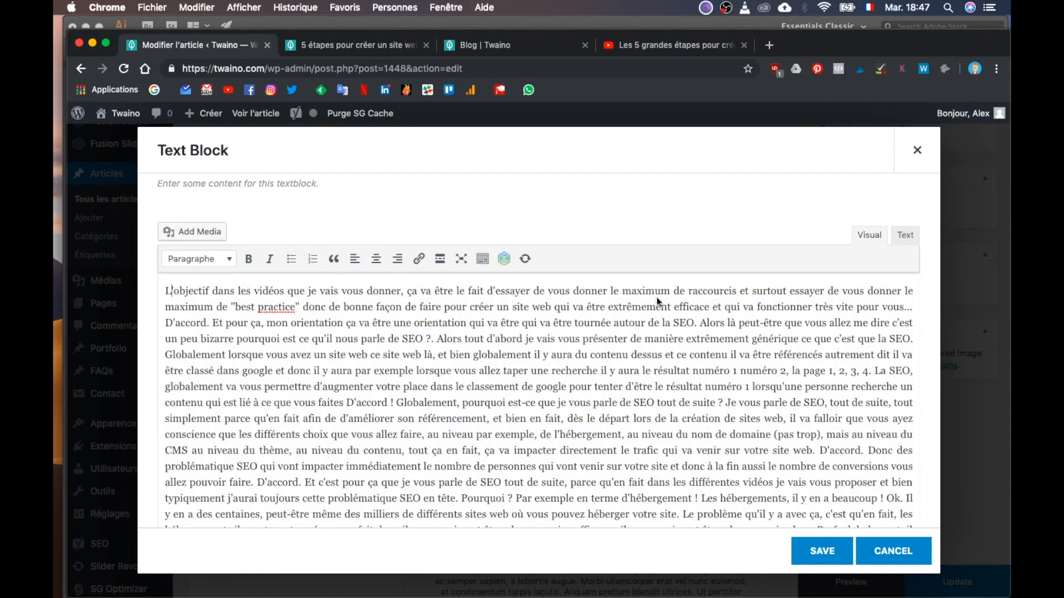
click(822, 551)
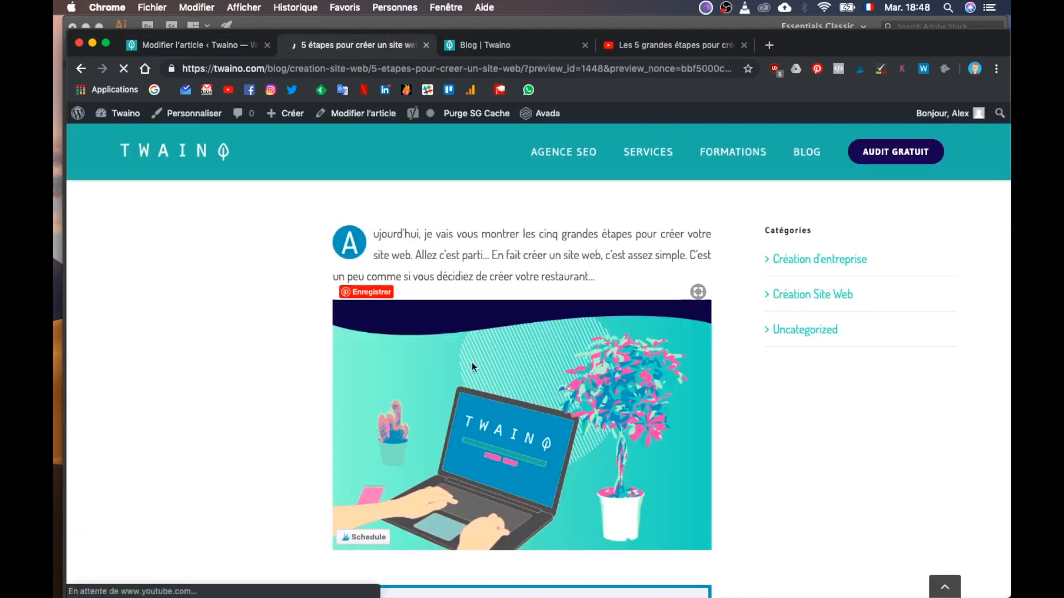
Check the article preview and put key terms such as "thème", "contenu" and "conversion" in bold in the main text block.
scroll(473, 366, down, 20)
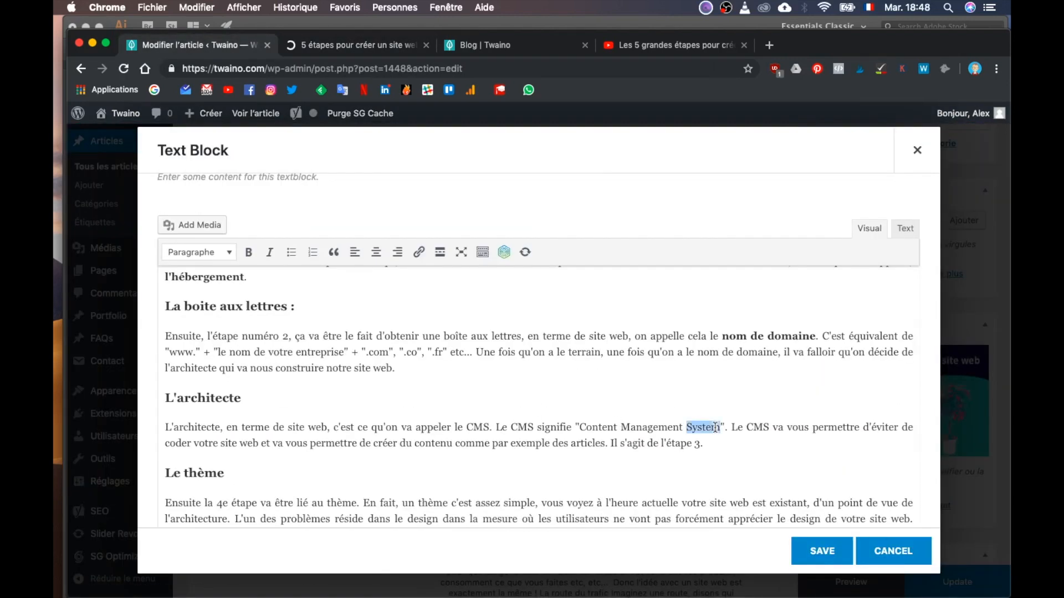
drag(684, 438, 765, 437)
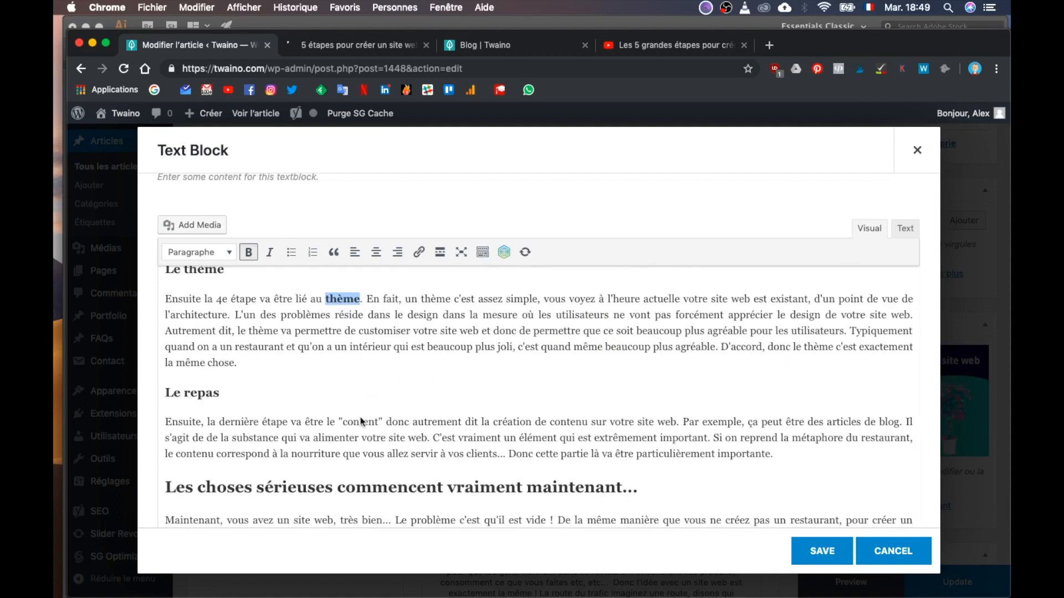
double_click(569, 422)
key(super+b)
scroll(553, 401, down, 2)
drag(489, 347, 593, 348)
key(super+b)
scroll(582, 426, down, 5)
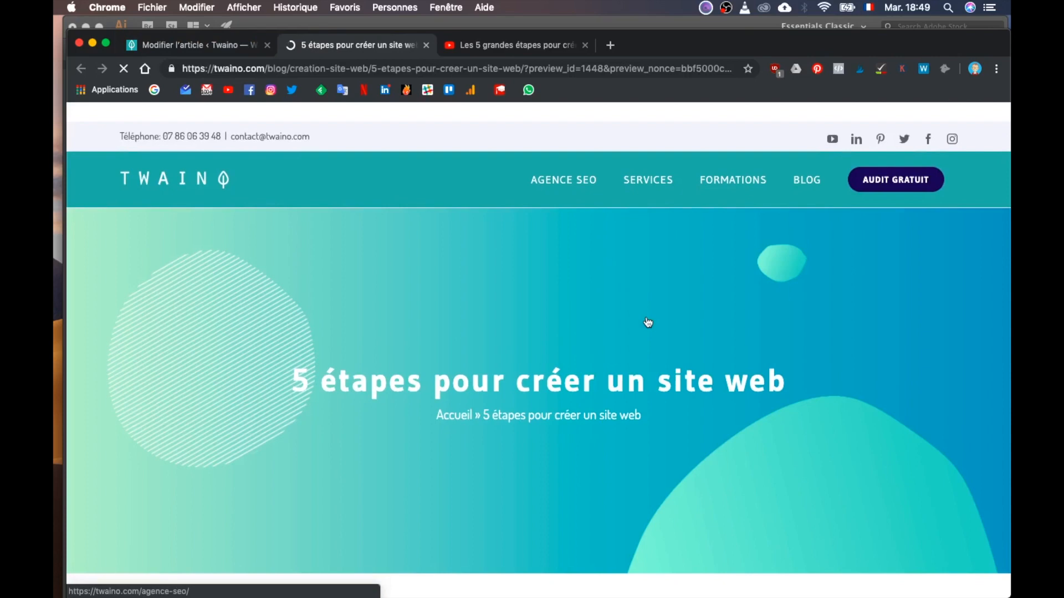
Review the preview down to the conversion section, then replace "donner" with "proposer" in "que je vais vous donner" in the "L'objectif" text block.
scroll(648, 322, down, 20)
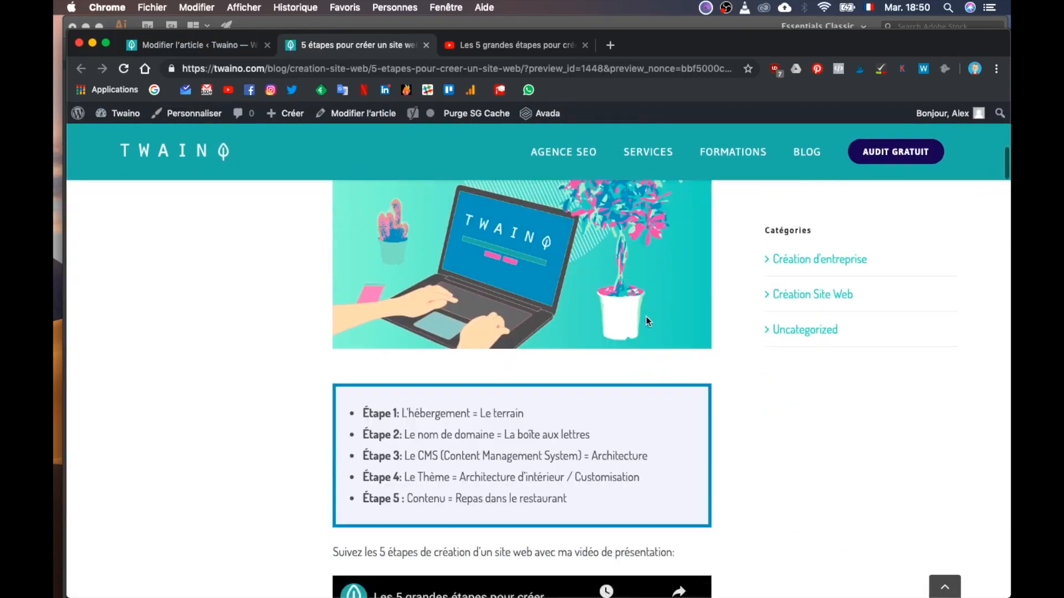
scroll(294, 509, down, 15)
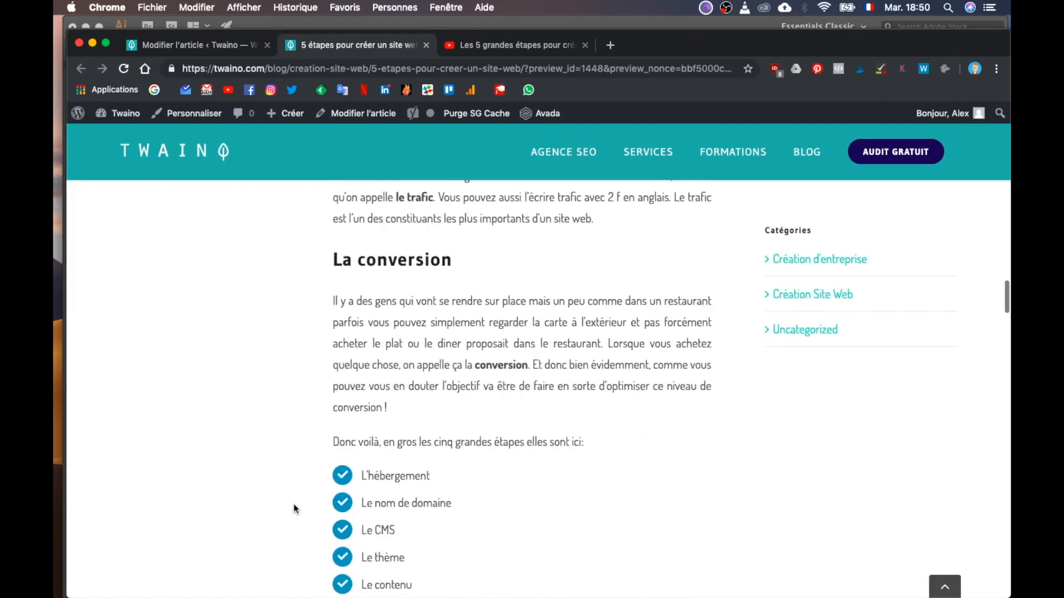
scroll(294, 506, down, 8)
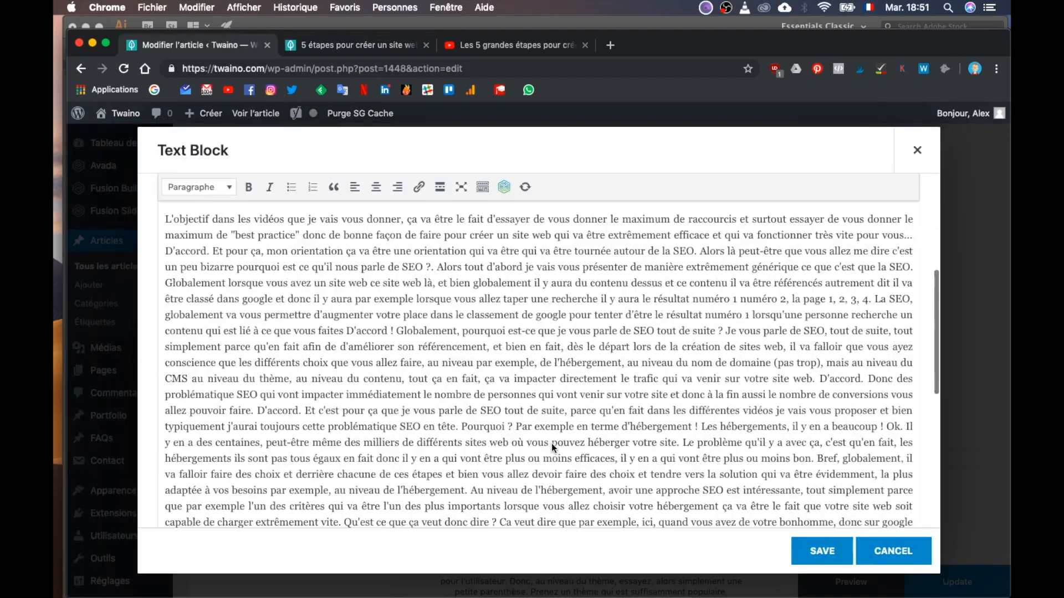
scroll(550, 447, up, 3)
double_click(379, 389)
text(proposer)
Shorten "ça va être le fait d'essayer" to "ça va être d'essayer", put "de bonne façon de faire" in parentheses and bold "raccourcis".
click(492, 389)
key(BackSpace)
key(BackSpace)
key(BackSpace)
key(BackSpace)
key(BackSpace)
key(BackSpace)
key(BackSpace)
key(BackSpace)
key(BackSpace)
key(BackSpace)
key(BackSpace)
key(BackSpace)
text(être)
double_click(703, 388)
key(super+b)
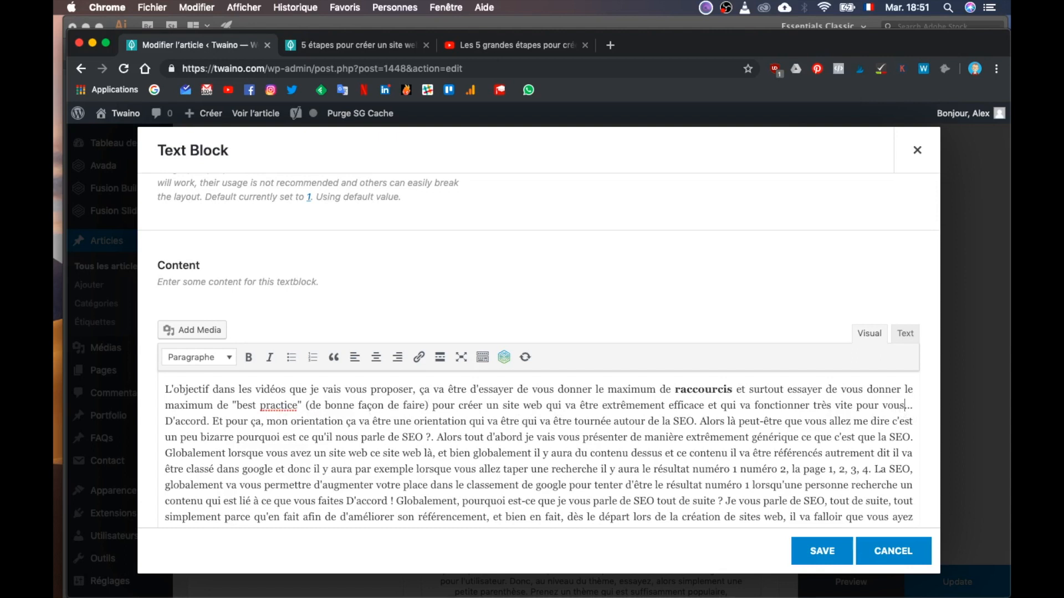
Start a new paragraph after "très vite pour vous..." and shorten its opening to "Pour cela, mon orientation va être tournée autour de la SEO".
key(Return)
drag(231, 438, 165, 438)
text(P)
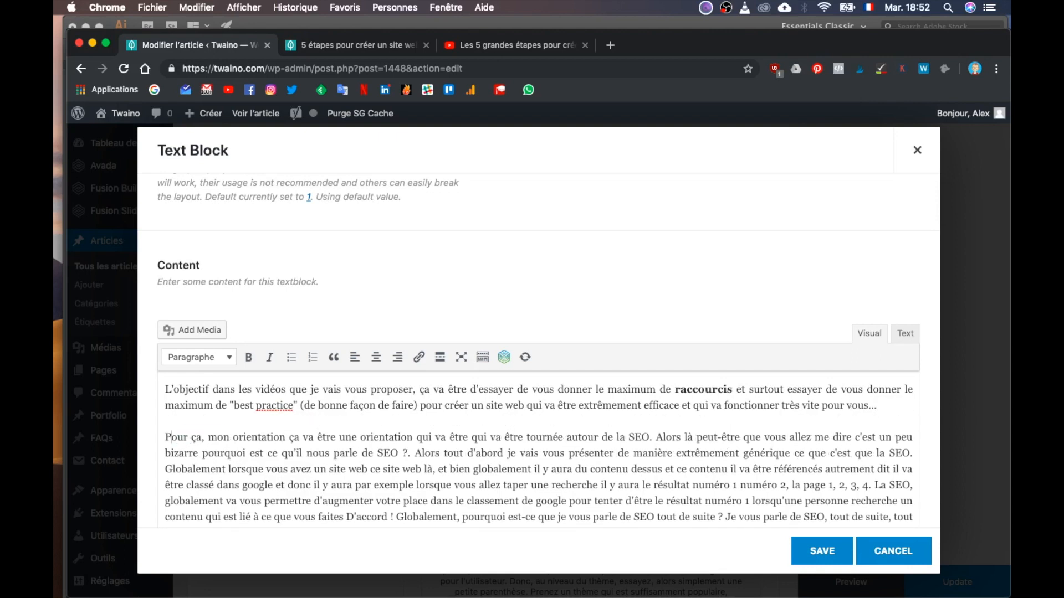
drag(309, 437, 494, 437)
key(BackSpace)
Check the preview, then add the heading "Comment faire vite et bien ?" and the level 3 subheading "Une histoire de raccourcis..." above the text.
click(358, 45)
scroll(418, 270, down, 15)
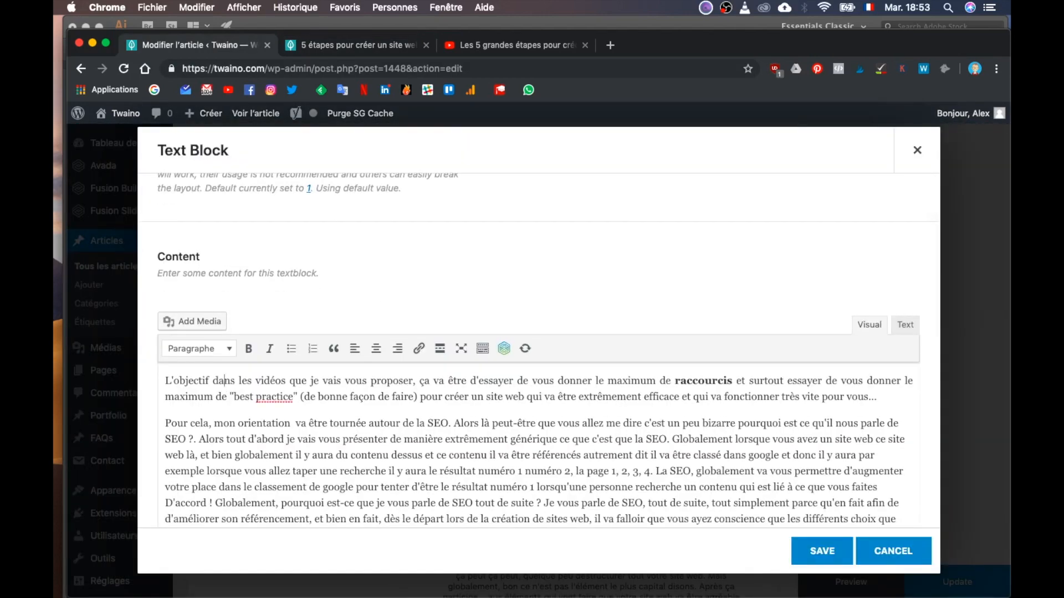
text(Les étapes pour créer un site Le terrain :)
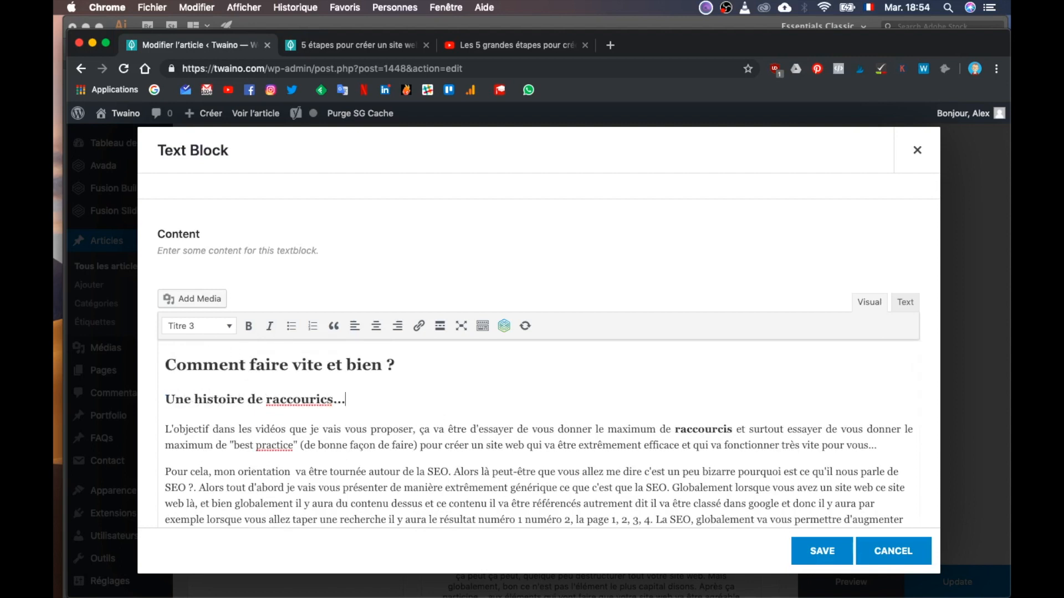
right_click(269, 400)
click(300, 332)
Copy the level 3 subheading above the "Pour cela" paragraph and rewrite it as "Une stratégie SEO".
triple_click(299, 400)
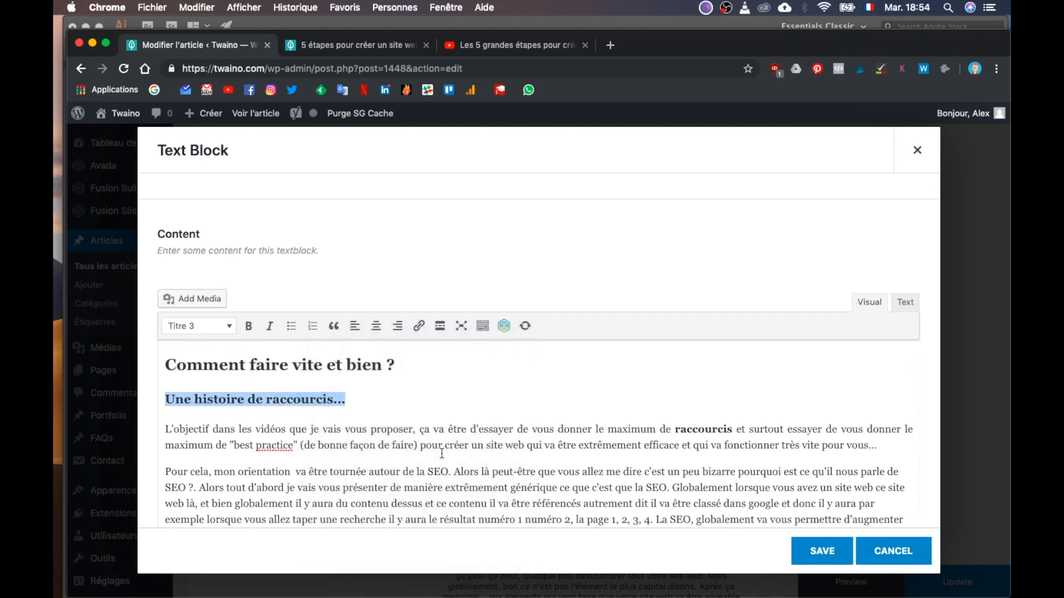
scroll(441, 451, down, 3)
click(165, 413)
text(Une histoire de raccourcis...)
key(Return)
triple_click(268, 442)
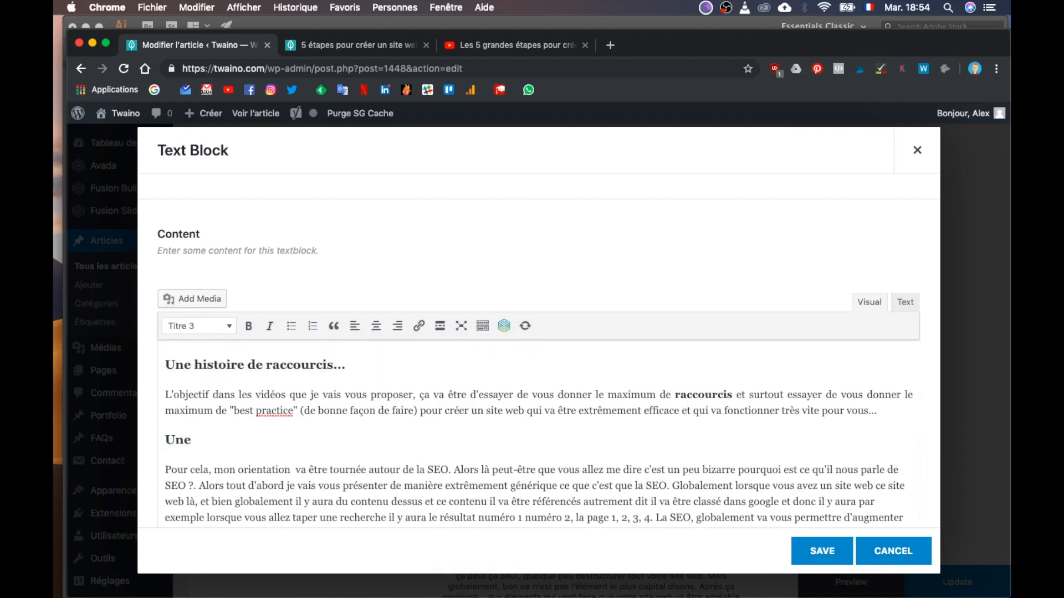
Add a comma after "Alors là", put the question about SEO in quotation marks and reword the following sentence to "ce qu'est que le SEO".
click(453, 469)
scroll(458, 439, down, 2)
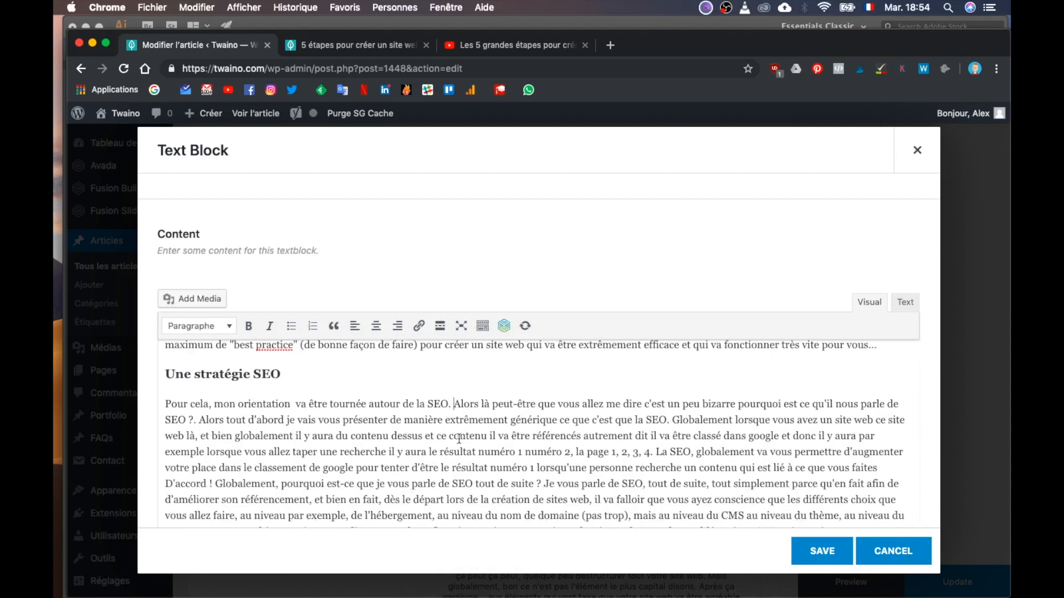
text(")
scroll(536, 426, down, 1)
text(t)
click(635, 410)
key(BackSpace)
text(e)
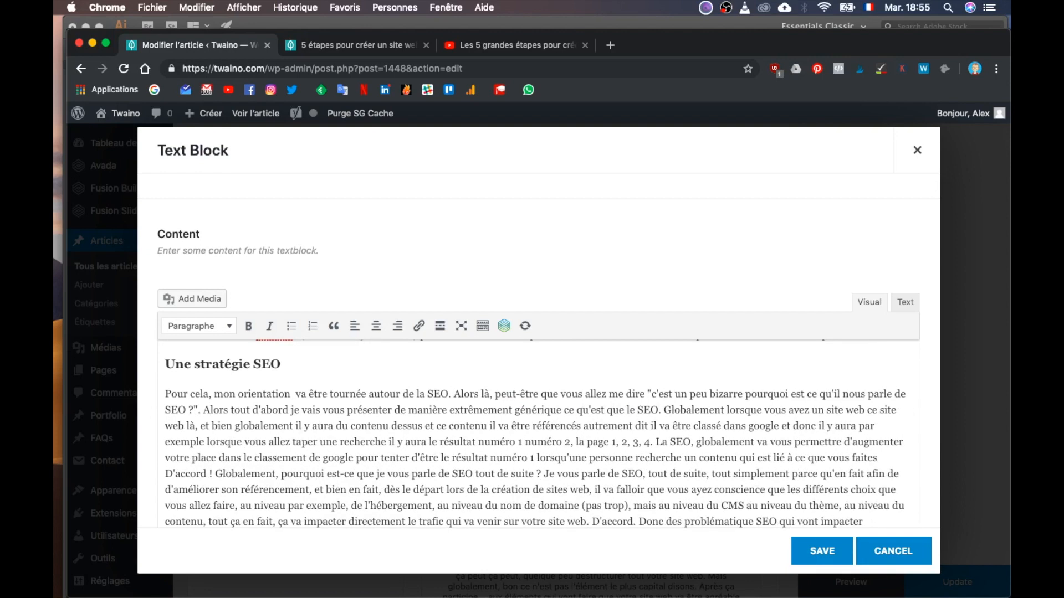
Reword the website sentence to "un site web, ce dernier devra contenir du contenu, et ce contenu devra être référencés".
drag(865, 411, 333, 427)
key(BackSpace)
key(BackSpace)
text(, ce dernier devra contenir)
click(360, 427)
key(BackSpace)
key(BackSpace)
key(BackSpace)
key(BackSpace)
key(BackSpace)
key(BackSpace)
key(BackSpace)
key(BackSpace)
text(,)
key(BackSpace)
key(BackSpace)
text(devra cont)
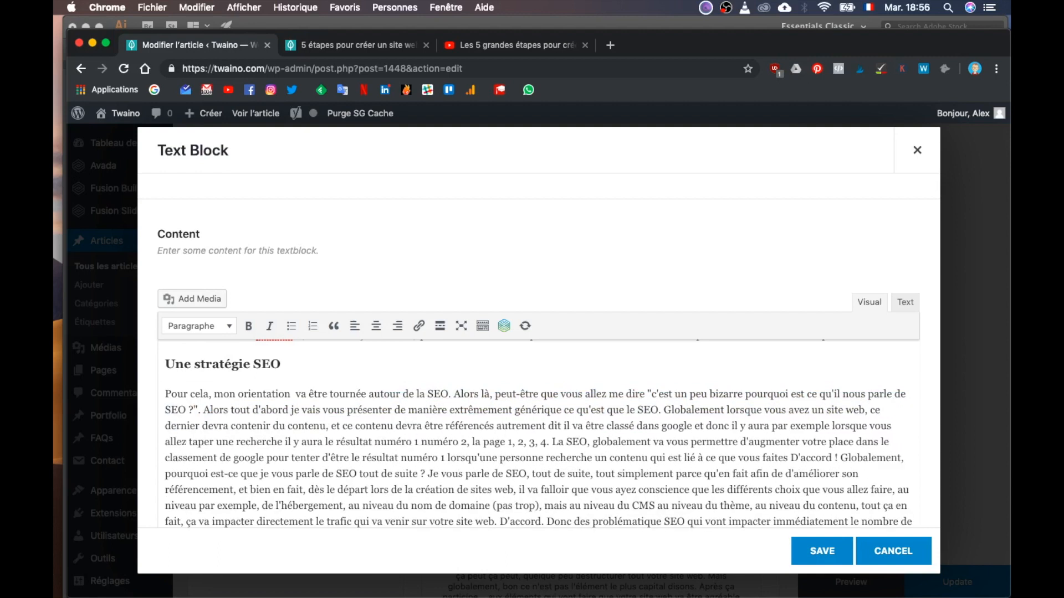
Replace "et donc il y aura par exemple" with a new sentence starting "Ainsi, lorsque vous allez taper une mot pour faire une recherche,".
drag(702, 426, 860, 426)
text(. Ainsi,)
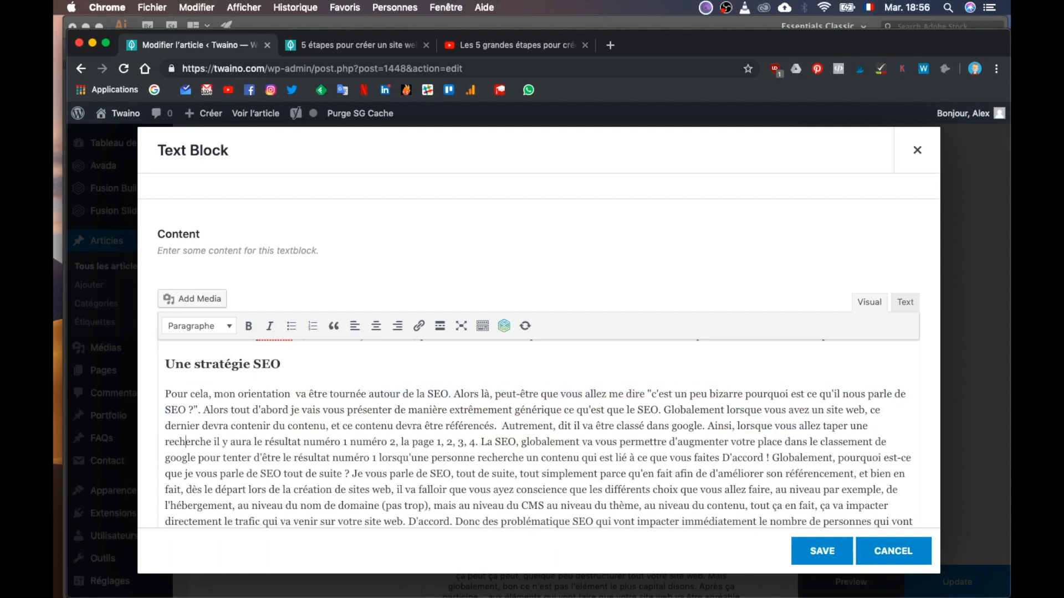
key(Left)
key(Left)
key(Left)
key(Left)
key(Left)
key(Left)
key(Left)
key(Left)
key(Left)
key(Left)
key(Left)
key(Left)
key(Left)
key(Left)
key(Left)
text(mot pour faire une)
key(Right)
key(Right)
key(Right)
key(Right)
key(Right)
key(Right)
key(Right)
key(Right)
key(Right)
text(,)
Add a comma after "numéro 1", delete "globalement" after "La SEO" and replace "pour tenter d'être" with "dans le but d'obtenir".
key(Right)
key(Right)
key(Right)
key(Right)
key(Right)
key(Right)
key(Right)
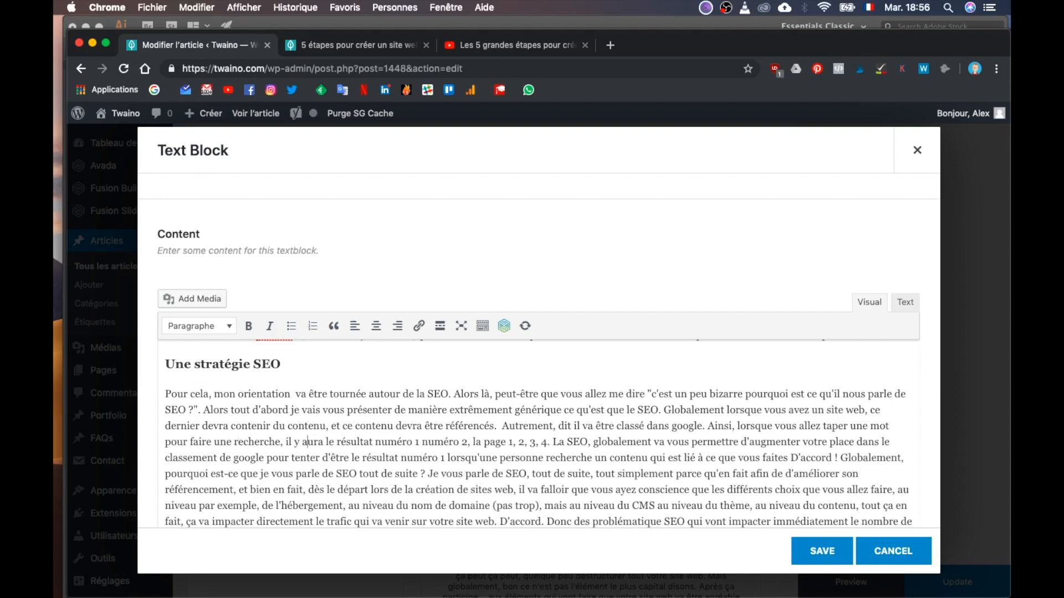
key(Right)
key(Right)
key(Right)
key(Right)
key(Right)
key(Right)
key(Right)
key(Right)
key(Right)
key(Right)
key(Right)
key(Right)
key(Right)
key(Right)
key(Right)
key(Right)
key(Right)
key(Right)
key(Right)
key(Right)
key(BackSpace)
key(BackSpace)
key(BackSpace)
key(BackSpace)
key(BackSpace)
key(BackSpace)
key(BackSpace)
key(BackSpace)
key(BackSpace)
key(BackSpace)
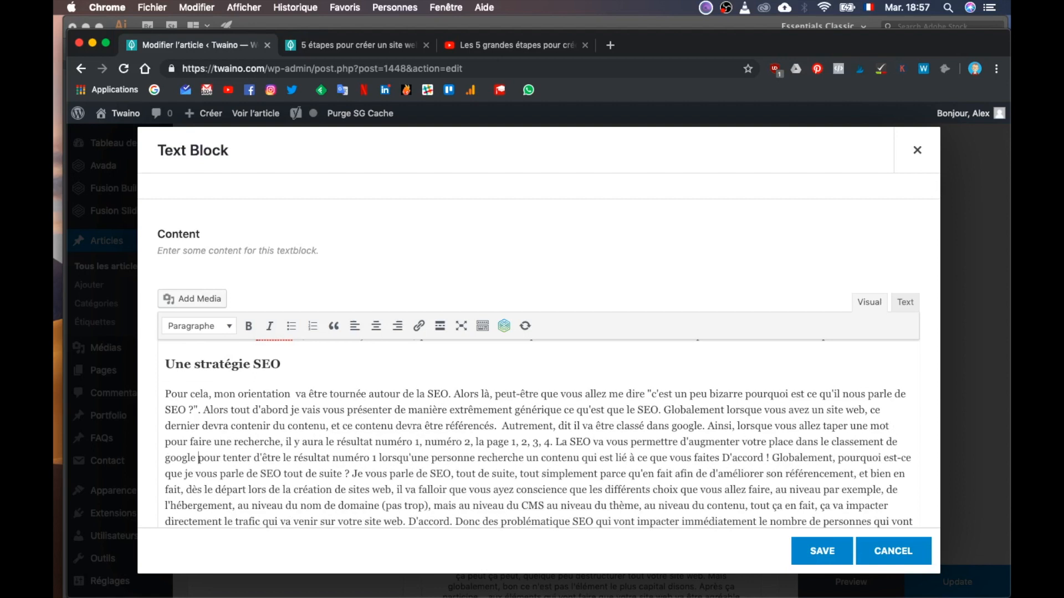
text(dans le but d'obtenir)
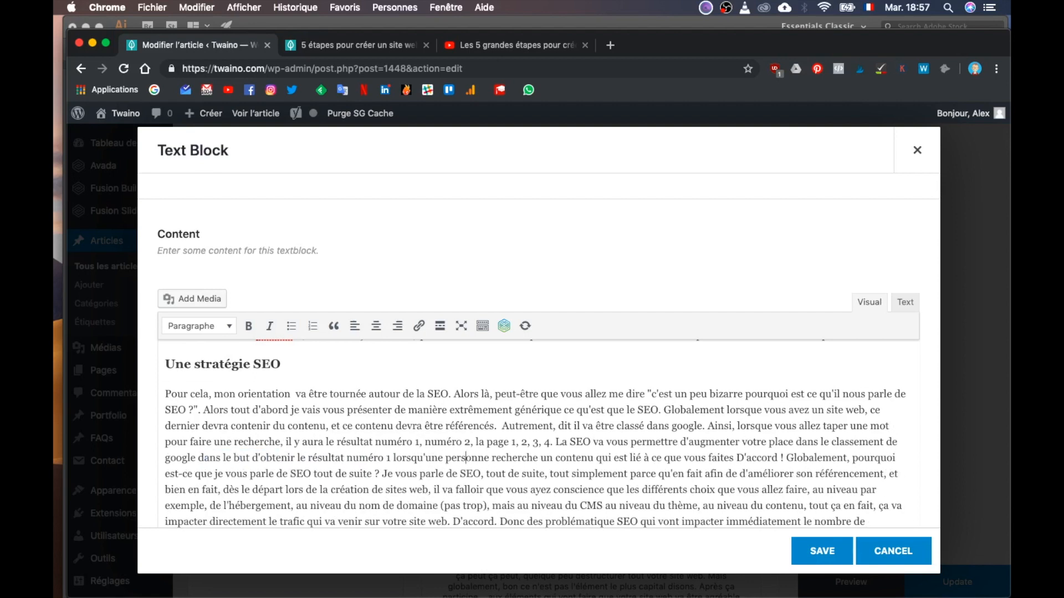
Delete "D'accord ! Globalement," and start a new paragraph with "Pourquoi est-ce que je vous parle de SEO tout de suite ?".
key(Return)
key(shift+Right)
key(shift+Right)
key(shift+Right)
key(shift+Right)
key(shift+Right)
key(shift+Right)
key(shift+Right)
key(shift+Right)
key(shift+Right)
key(shift+Right)
key(shift+Right)
key(shift+Right)
key(shift+Right)
key(shift+Right)
key(shift+Right)
key(shift+Right)
key(shift+Right)
key(shift+Right)
key(shift+Right)
key(shift+Right)
text(P)
scroll(424, 450, down, 1)
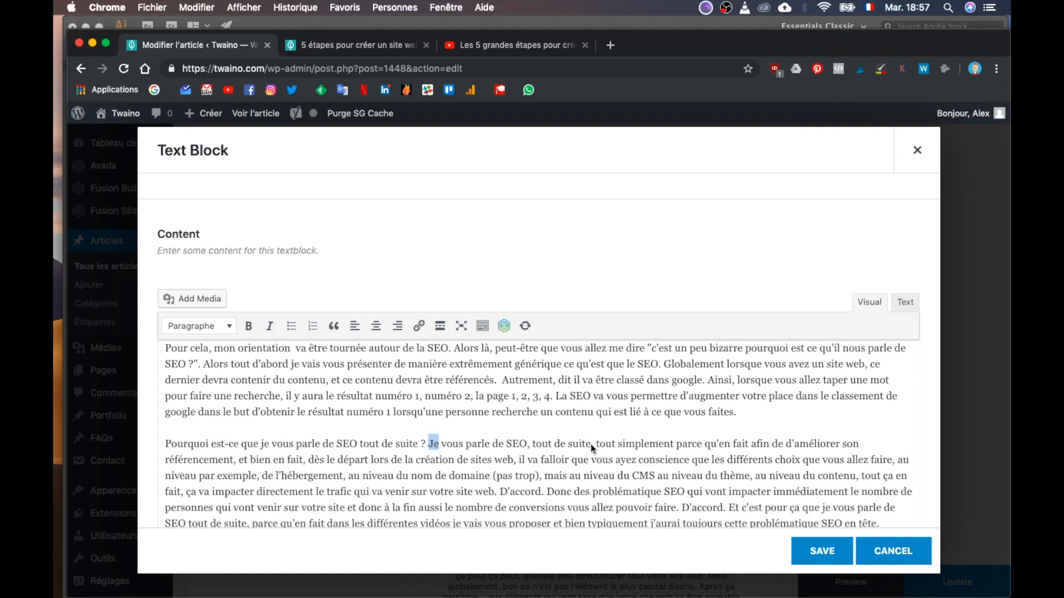
Replace "Je vous parle de SEO, tout de suite, tout simplement parce" with "Tout simplement car".
key(shift+Right)
key(shift+Right)
key(shift+Right)
key(shift+Right)
key(shift+Right)
key(shift+Right)
key(shift+Right)
key(shift+Right)
key(shift+Right)
key(shift+Right)
key(shift+Right)
key(shift+Right)
key(shift+Right)
key(shift+Right)
key(shift+Right)
key(shift+Right)
key(shift+Right)
key(shift+Right)
key(shift+Right)
key(shift+Right)
text(T)
drag(538, 446, 510, 446)
text(car il)
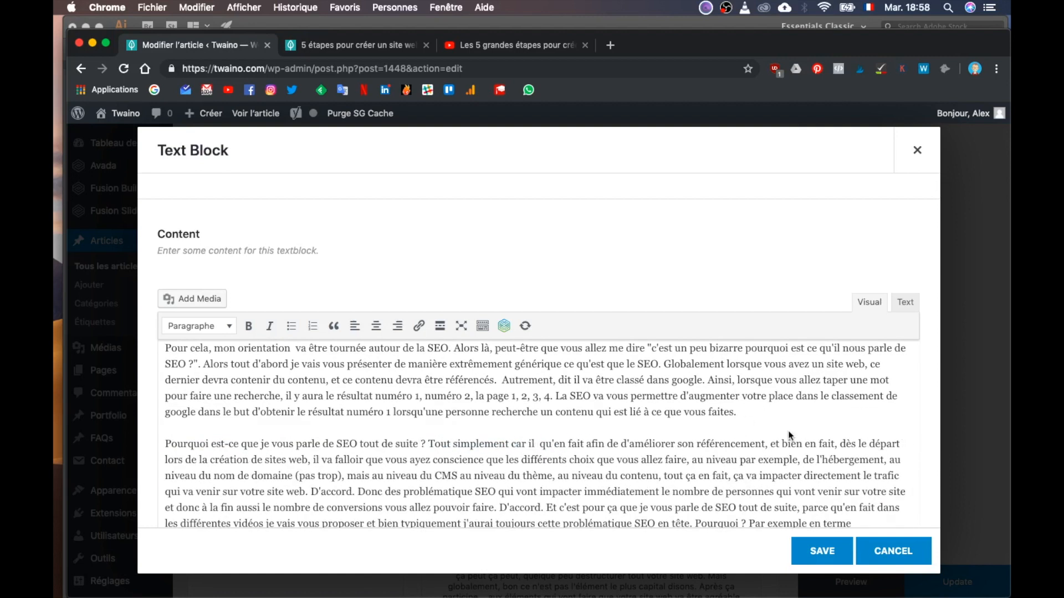
key(BackSpace)
key(BackSpace)
key(BackSpace)
key(BackSpace)
key(BackSpace)
key(BackSpace)
text(car)
Replace the words before "dès le départ" with "les problématiques de référencement vont se poser" and change "de sites web" to "de votre site web".
drag(831, 446, 533, 446)
text(les problématiques de référencement  vont se poser)
click(225, 459)
text(votre)
click(268, 459)
key(BackSpace)
Replace "il va falloir que vous ayez conscience" with a new sentence starting "Ainsi, je souhaite faire faire prendre conscience".
click(290, 460)
key(BackSpace)
key(BackSpace)
text(. Ainsi, je souhaite fai)
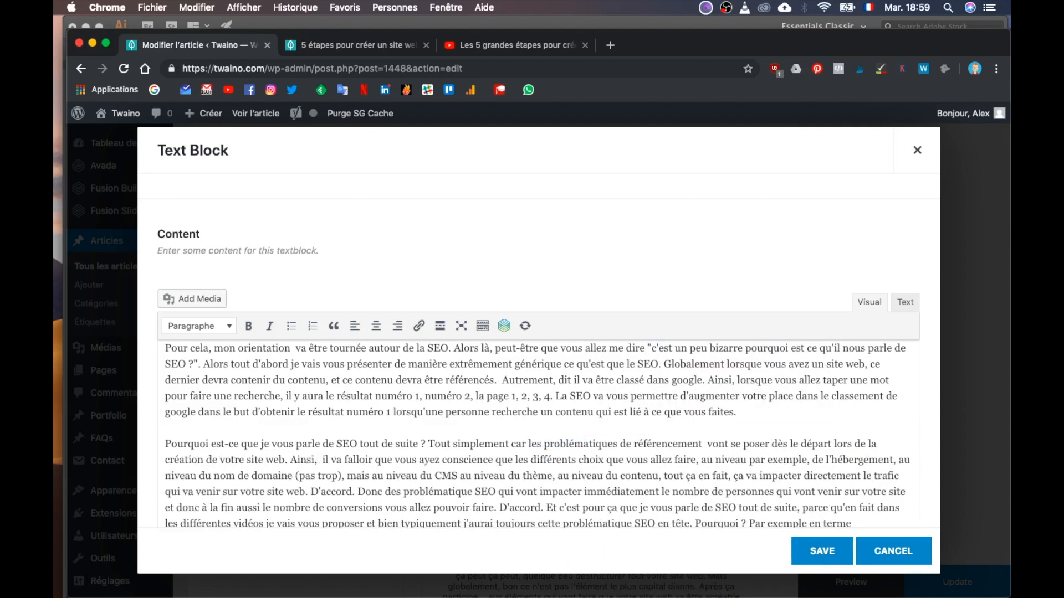
text(re faire prendre conscience)
drag(514, 460, 688, 459)
key(BackSpace)
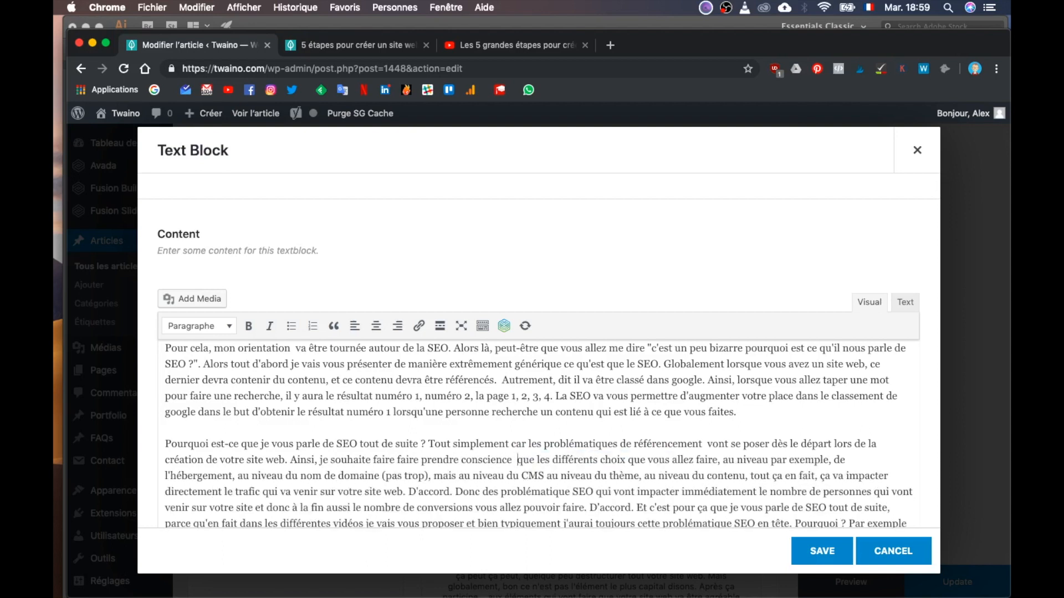
Remove "mais" before "au niveau du CMS", the ", ça" before "va impacter" and the "D'accord." before "Donc des problématique SEO".
scroll(408, 422, down, 1)
click(807, 423)
key(BackSpace)
key(BackSpace)
key(BackSpace)
key(BackSpace)
click(391, 438)
key(BackSpace)
key(BackSpace)
key(BackSpace)
key(BackSpace)
key(BackSpace)
key(BackSpace)
key(BackSpace)
key(BackSpace)
key(BackSpace)
key(BackSpace)
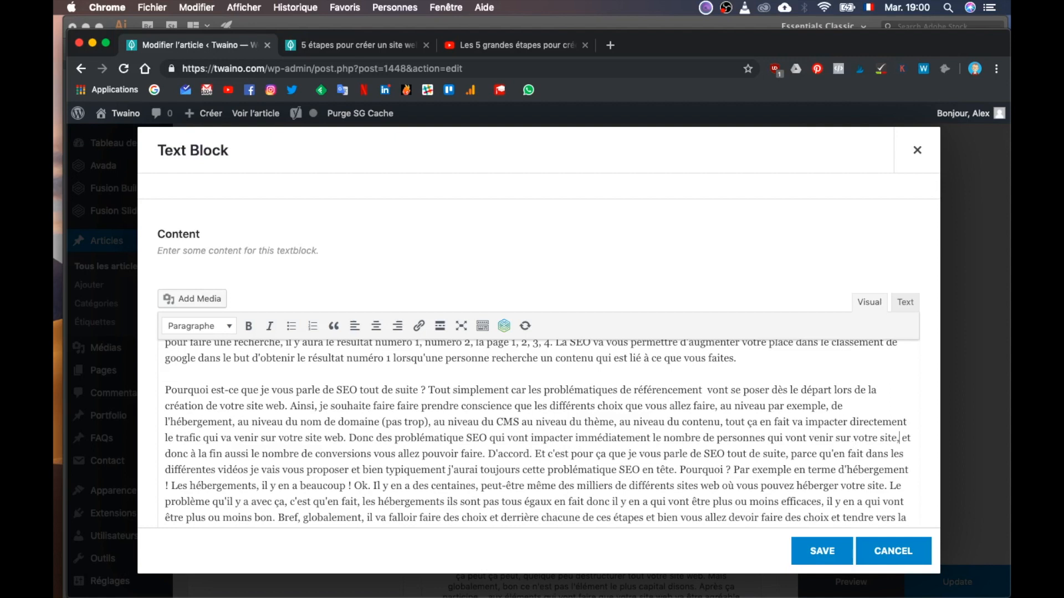
Delete "et donc à la fin aussi" and the "D'accord" passage up to "parce qu'en fait", starting the next sentence with "Dans les différentes vidéos".
drag(899, 438, 275, 447)
key(BackSpace)
double_click(420, 452)
key(BackSpace)
drag(389, 453, 712, 454)
text(D)
Copy the heading "Une stratégie SEO" above the paragraph starting "Dans les différentes vidéos" and reword the copy to "Des vidéos SEO".
scroll(421, 443, down, 1)
scroll(333, 421, up, 3)
triple_click(232, 357)
key(super+c)
scroll(232, 421, down, 2)
click(390, 445)
key(super+v)
drag(253, 476, 165, 476)
text(Des vidéos)
key(Delete)
scroll(258, 488, down, 2)
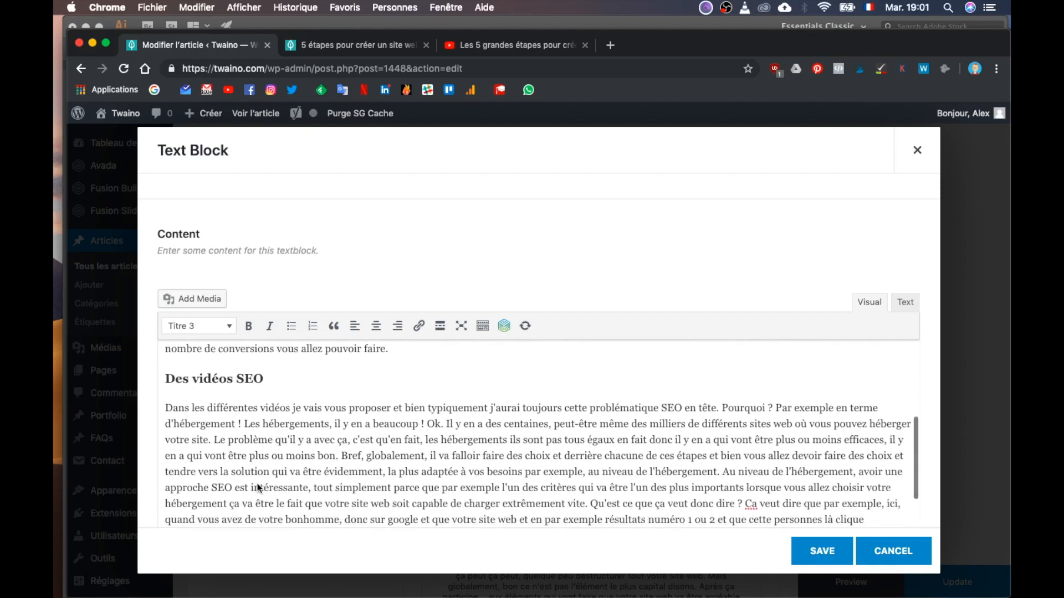
Reword the "Des vidéos SEO" heading to "Faire des choix en pensant aux conséquences SEO".
scroll(318, 415, up, 5)
scroll(318, 415, down, 5)
triple_click(208, 409)
text(Faire des choix en pensant)
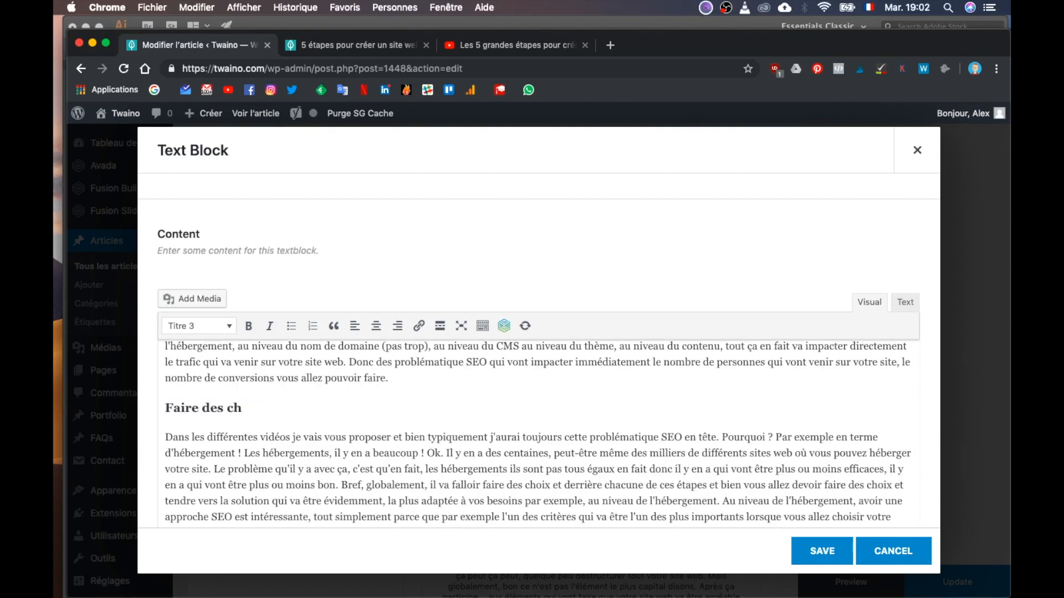
Delete "Ok." after "il y en a beaucoup !" and "de différents sites web où vous pouvez héberger votre site" after "milliers".
scroll(735, 448, down, 1)
click(442, 431)
key(BackSpace)
key(BackSpace)
key(BackSpace)
key(BackSpace)
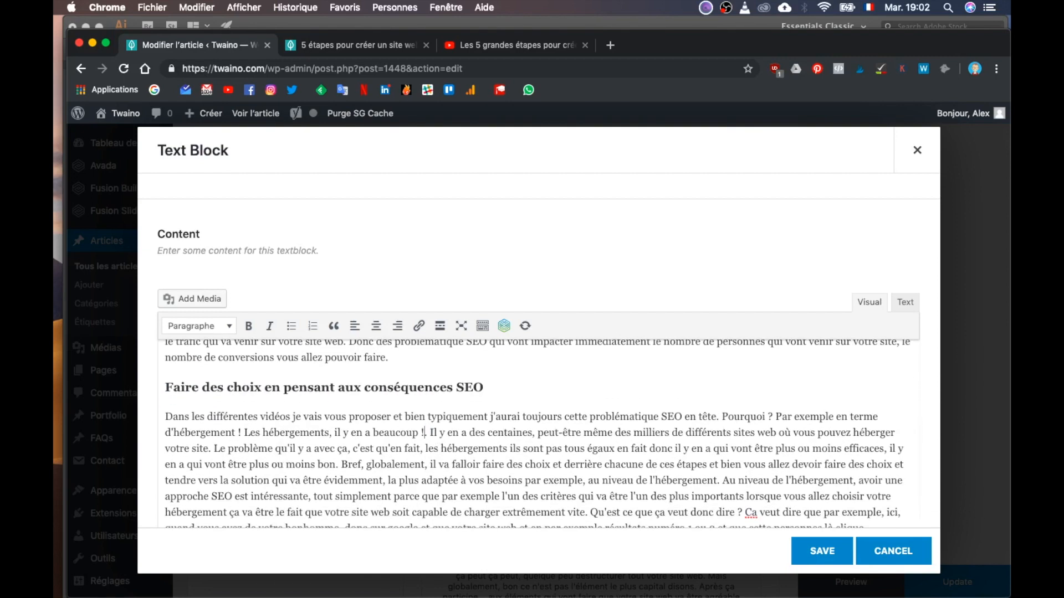
scroll(633, 420, down, 1)
key(BackSpace)
Correct the wording to "les hébergements, ils ne sont pas tous égaux en fait." and drop "donc" so a new sentence starts at "Il y en a".
click(231, 430)
text(,)
click(250, 429)
text(ne)
click(420, 430)
key(BackSpace)
key(BackSpace)
key(BackSpace)
key(BackSpace)
key(BackSpace)
key(BackSpace)
key(BackSpace)
text(.)
Change the beginning of the last heading to "Faire les bons choix".
scroll(806, 431, down, 1)
double_click(213, 365)
text(les bons)
End the sentence after "la plus adaptée à vos besoins" and begin a new one with "Par exemple".
scroll(773, 449, down, 1)
click(235, 445)
key(BackSpace)
key(BackSpace)
text(. P)
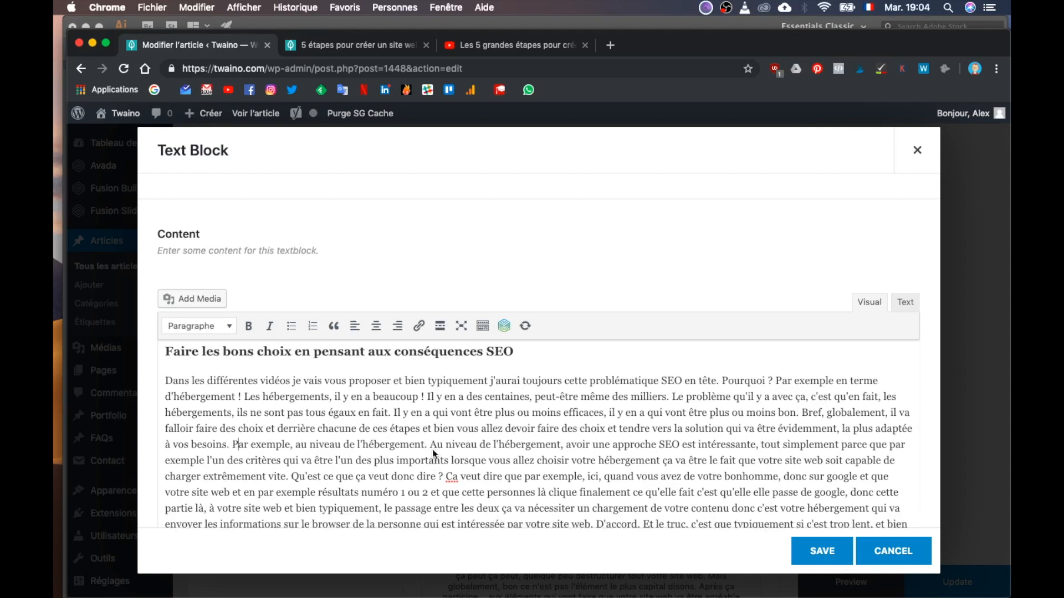
Remove the repeated "Au niveau de l'hébergement" and finish the SEO approach sentence with "vous permettra de prioriser les performances en temps de chargement des serveurs.".
drag(561, 446, 880, 465)
key(BackSpace)
key(BackSpace)
key(BackSpace)
text(vous permettra de prioriser les performances e)
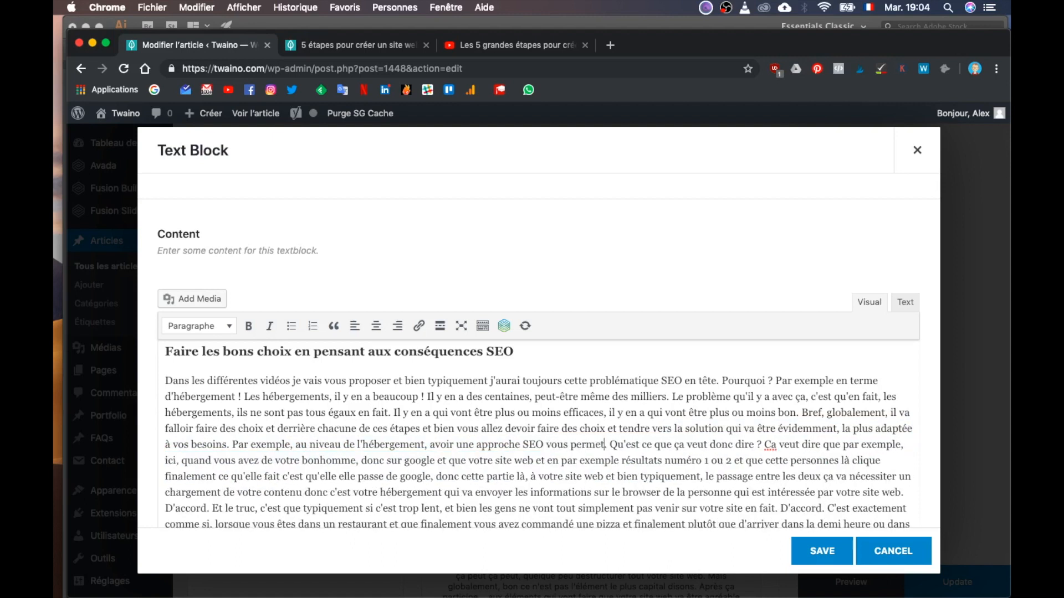
text(n temps de chargement des serveurs.)
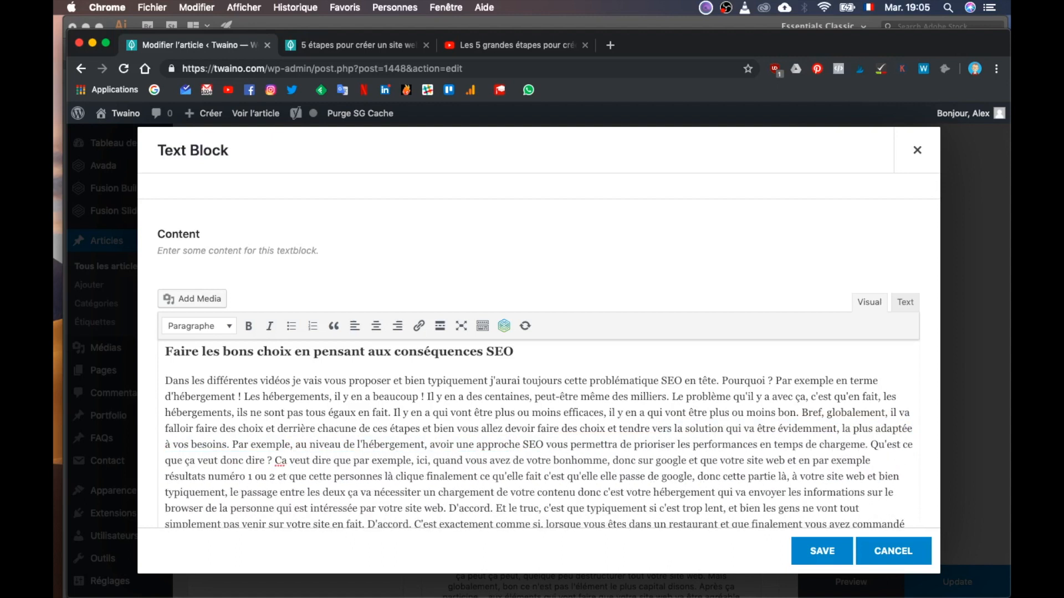
Replace the words between "veut dire que" and "google" with "lorsqu'une personne est sur".
right_click(368, 462)
click(369, 466)
scroll(388, 444, down, 1)
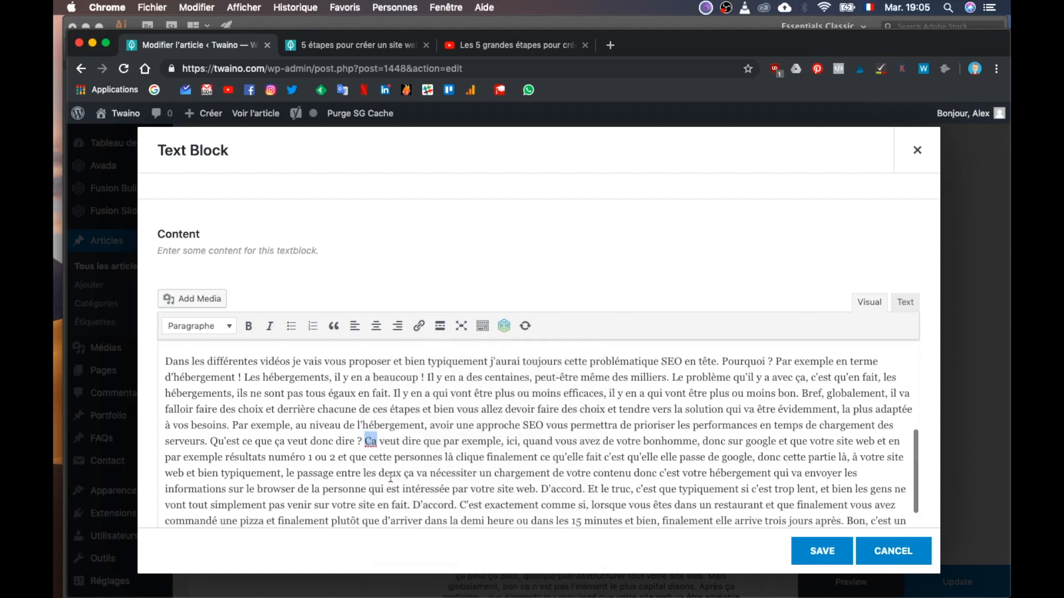
drag(574, 444, 742, 439)
text(lorsqu'une personne est sur)
Reword the clause after "google" to "et qu'elle trouve votre site web en 1 ou 2 résultat,".
click(639, 438)
key(BackSpace)
text('elle trouve)
double_click(823, 436)
key(BackSpace)
click(796, 437)
text(résultat,)
Finish the clause after "et que cette personne" with "souhaite se rendre sur votre site".
click(211, 454)
key(BackSpace)
text(souhaite se rendre sur votre site.)
Remove the rambling words after "sur votre site" and continue the sentence with "si le passage entre les deux nécessite un chargement".
drag(366, 453, 369, 454)
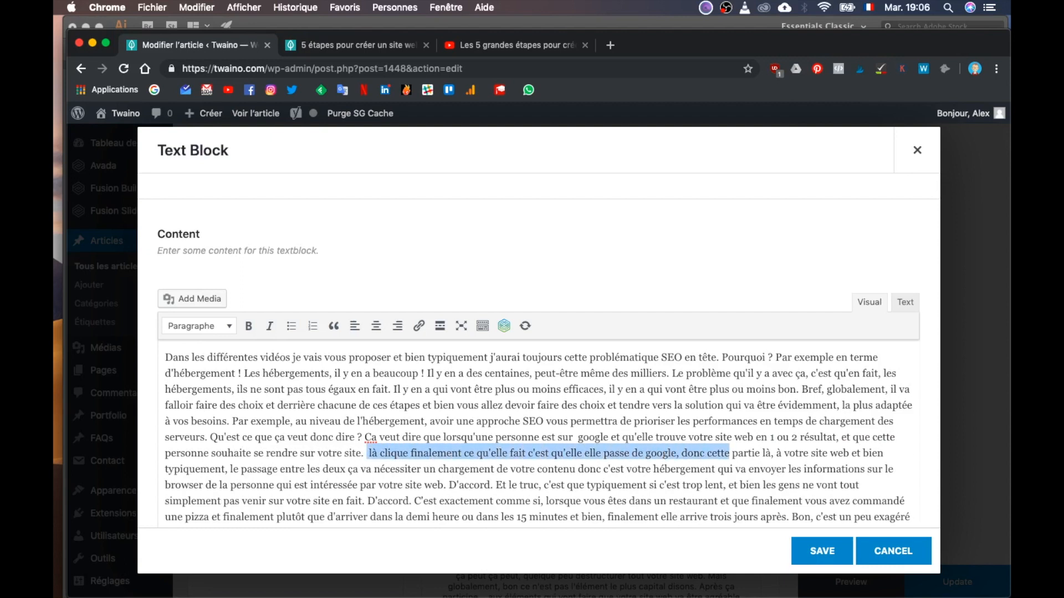
key(BackSpace)
key(BackSpace)
key(BackSpace)
drag(495, 453, 520, 453)
key(BackSpace)
click(540, 453)
key(BackSpace)
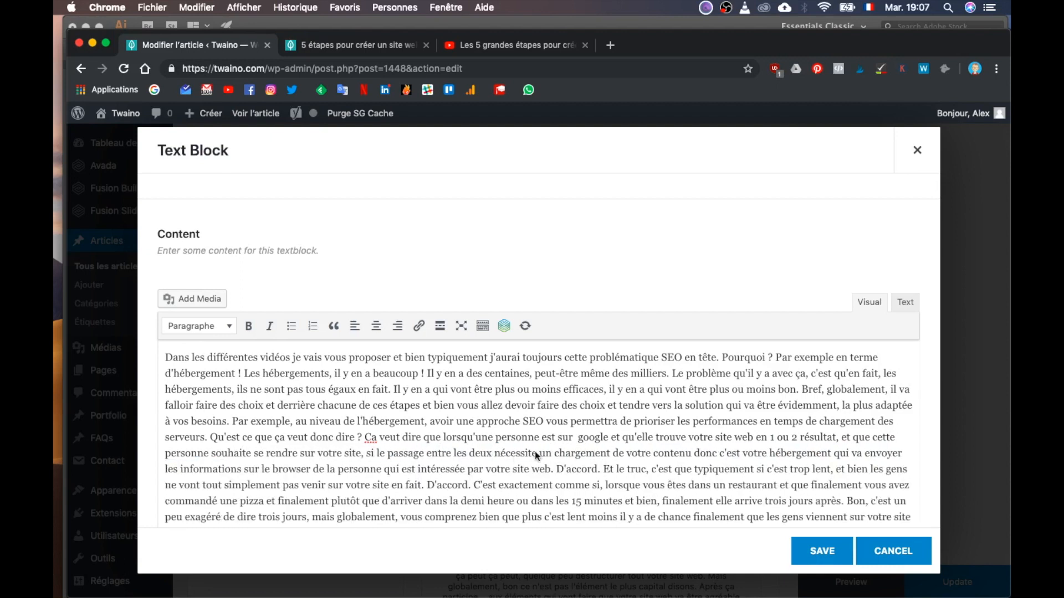
Cut the text after "un chargement" down to "trop lent, et bien les gens ne vont tout simplement pas attendre pour atterrir".
drag(783, 469, 790, 469)
key(BackSpace)
double_click(882, 453)
text(attendre pour atterir)
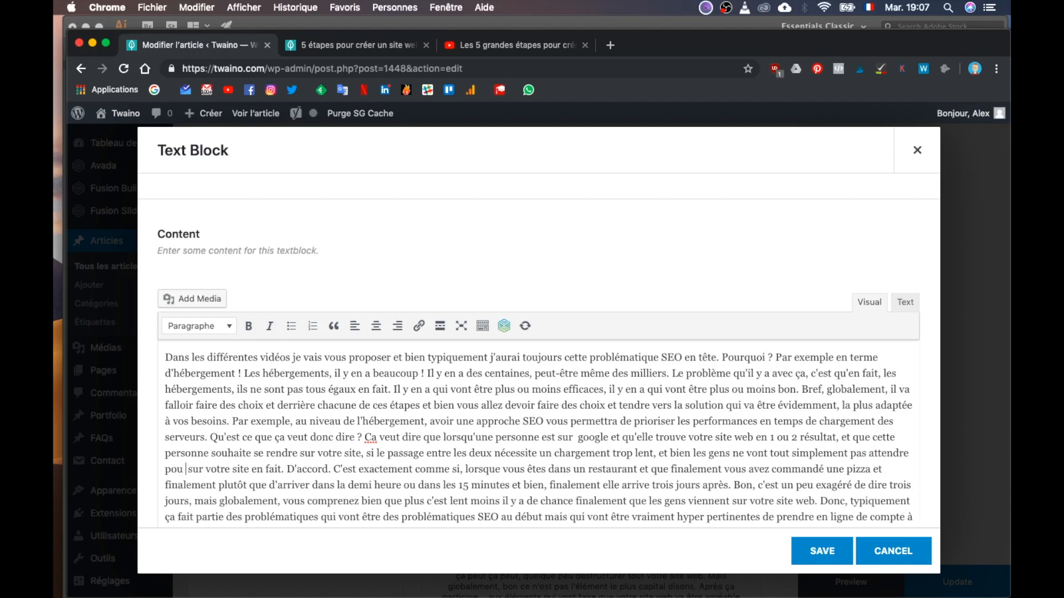
click(209, 470)
text(r)
Delete "en fait" and "D'accord" so that the sentence ends with "sur votre site.".
key(BackSpace)
drag(323, 469, 296, 470)
key(BackSpace)
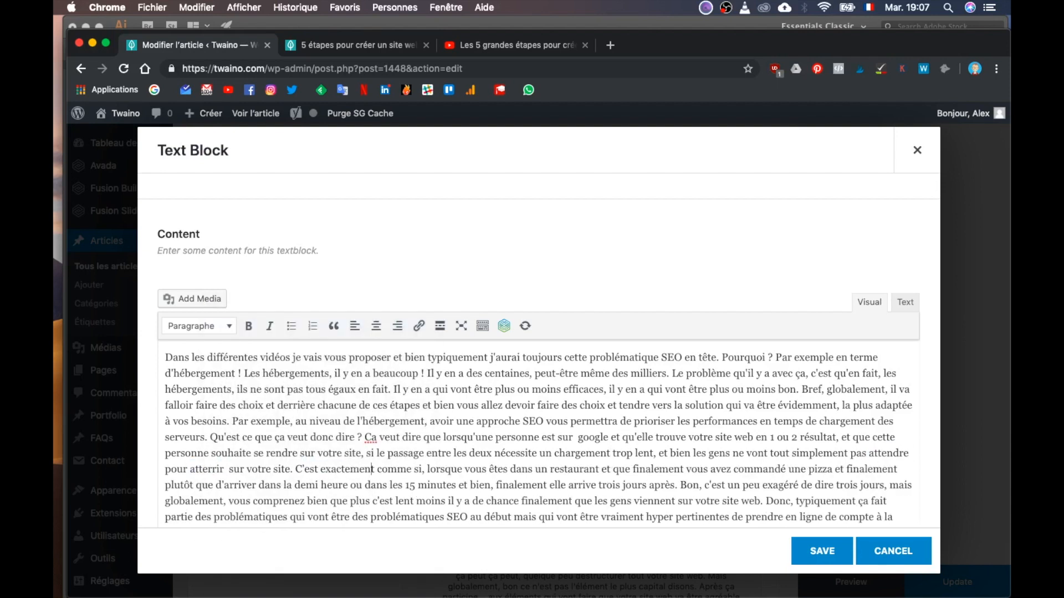
Reword the restaurant comparison to "et que vous commandez une pizza" and remove "finalement" before "que les gens viennent".
scroll(298, 461, down, 1)
drag(614, 449, 685, 449)
key(BackSpace)
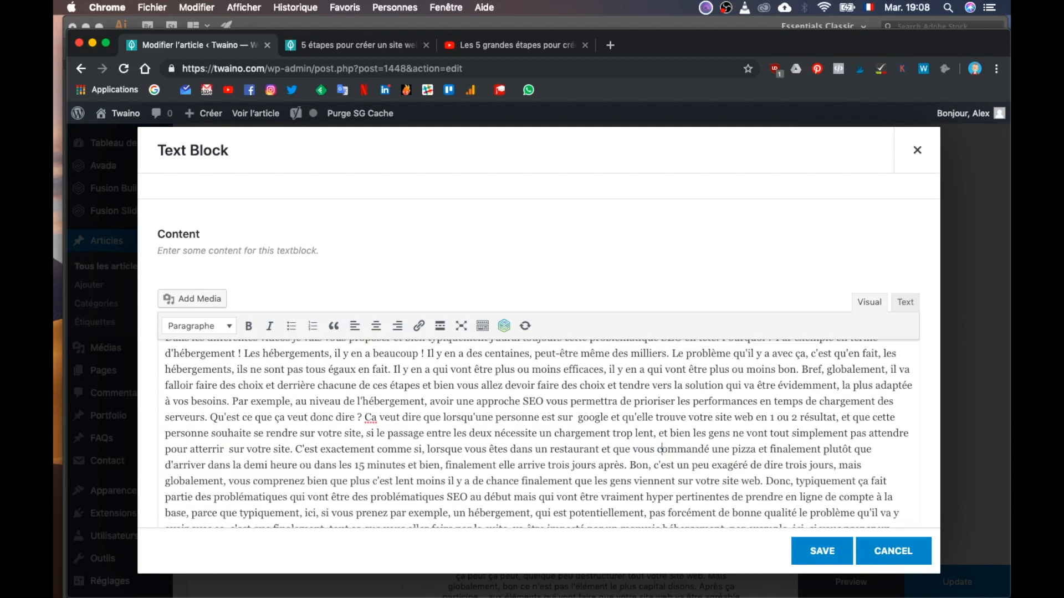
scroll(332, 450, down, 2)
key(BackSpace)
Shorten the next sentence to "ça fait partie des problématiques SEO qui vont être vraiment hyper pertinentes de prendre en ligne de compte.".
drag(411, 458, 241, 458)
key(BackSpace)
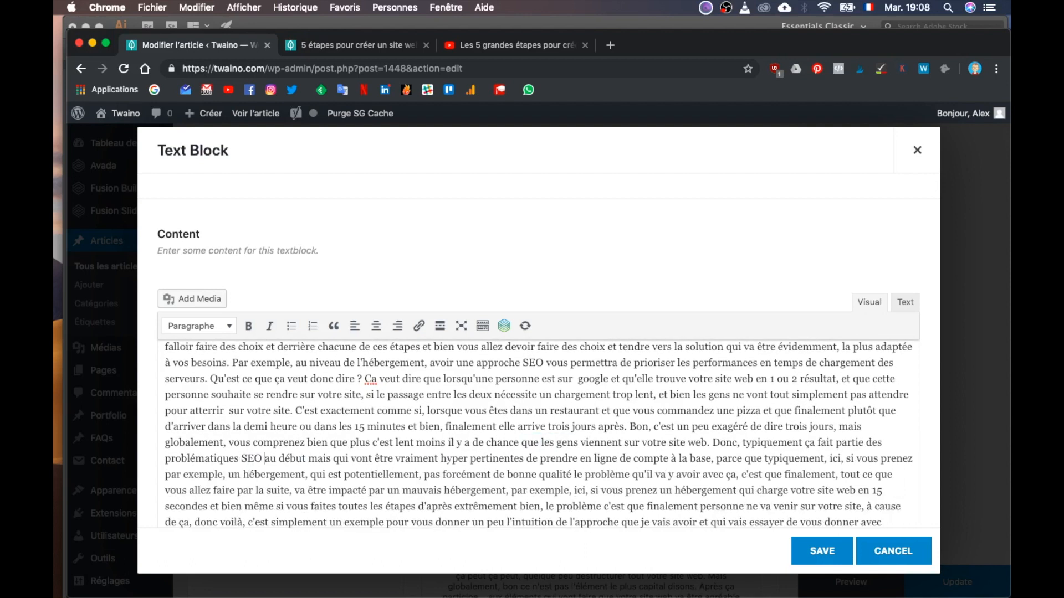
drag(428, 458, 332, 458)
key(BackSpace)
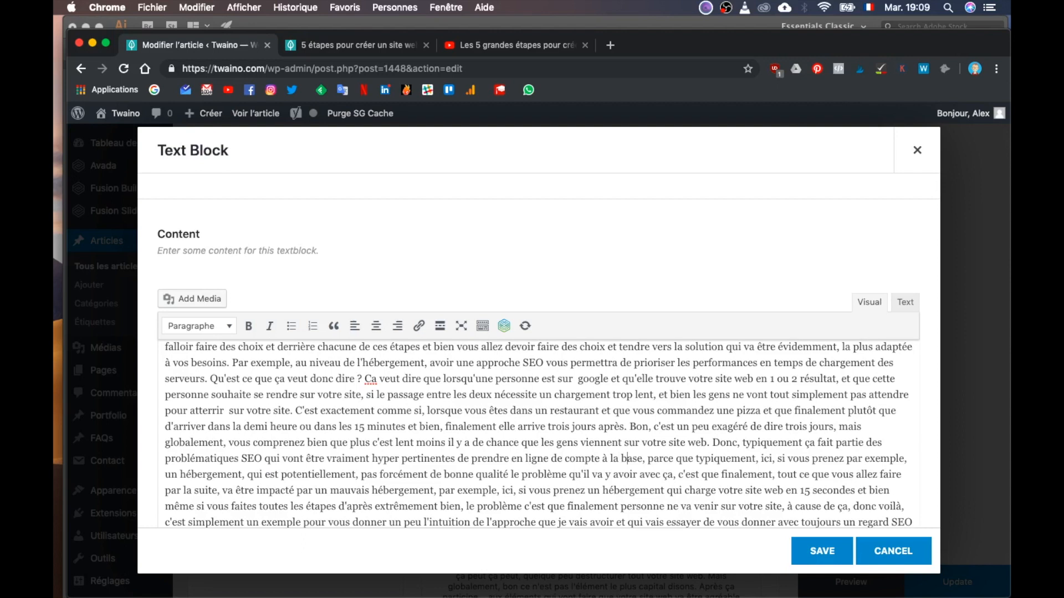
click(601, 459)
text(.)
Remove the filler after "en ligne de compte." and continue in the same paragraph with "Par exemple, ici, si vous prenez un hébergement".
scroll(389, 442, down, 3)
key(Return)
key(Return)
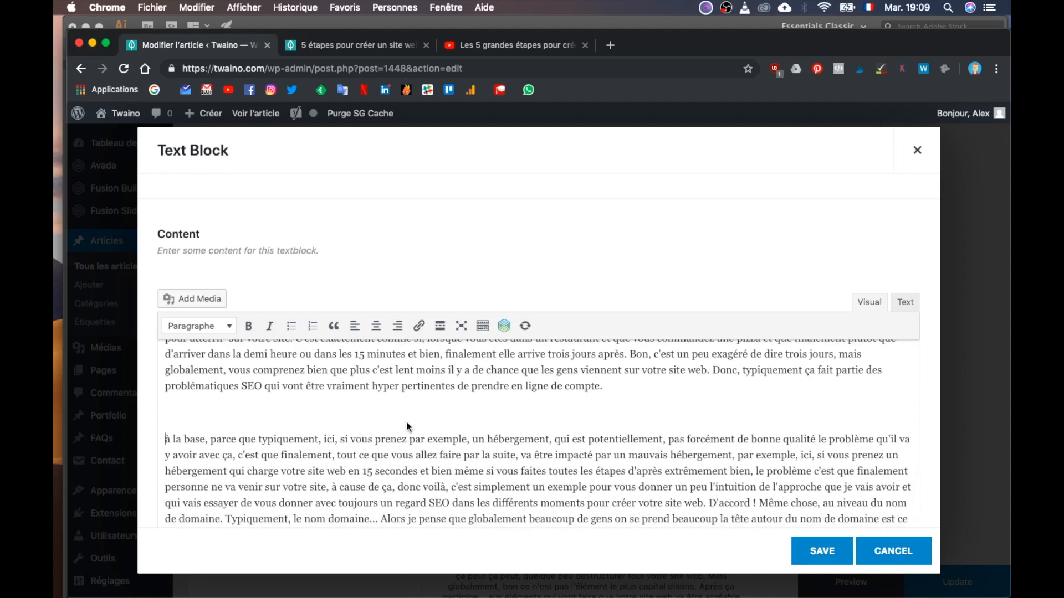
drag(165, 440, 742, 456)
key(BackSpace)
key(BackSpace)
key(BackSpace)
text(P)
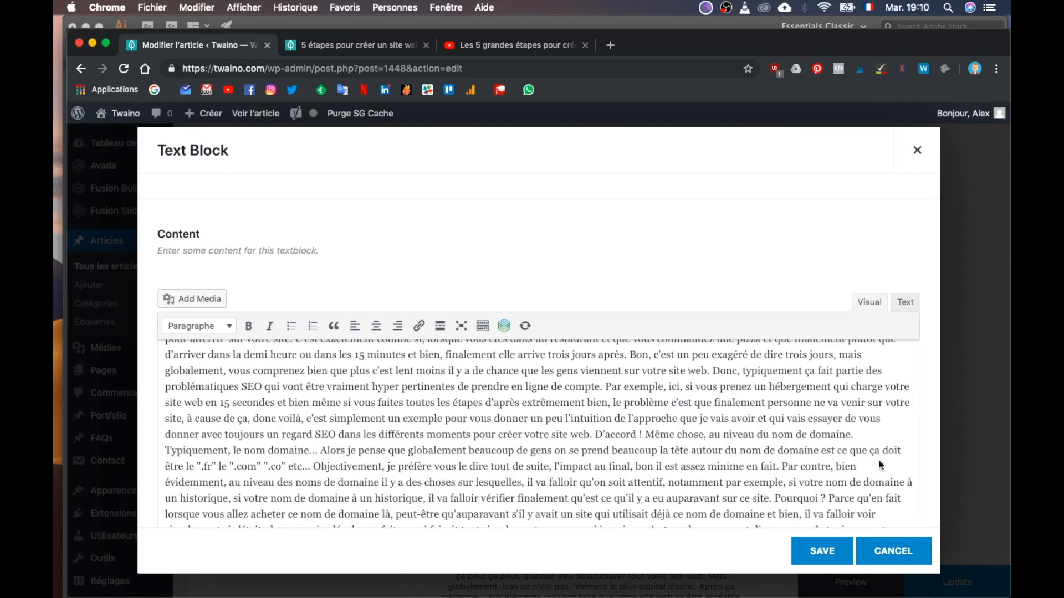
Reword the slow hosting example to "extrêmement correctement, et bien personne ne va venir sur votre site, à cause de de ça".
double_click(598, 403)
text(correctement)
drag(810, 405, 655, 404)
key(BackSpace)
text(et bien)
click(166, 420)
text(de)
Insert a level 3 heading "Une stratégie SEO" beneath "Faire les bons choix en pensant aux conséquences SEO".
scroll(534, 437, up, 4)
scroll(534, 437, down, 1)
scroll(534, 437, up, 2)
triple_click(374, 488)
scroll(374, 487, up, 3)
scroll(374, 487, down, 10)
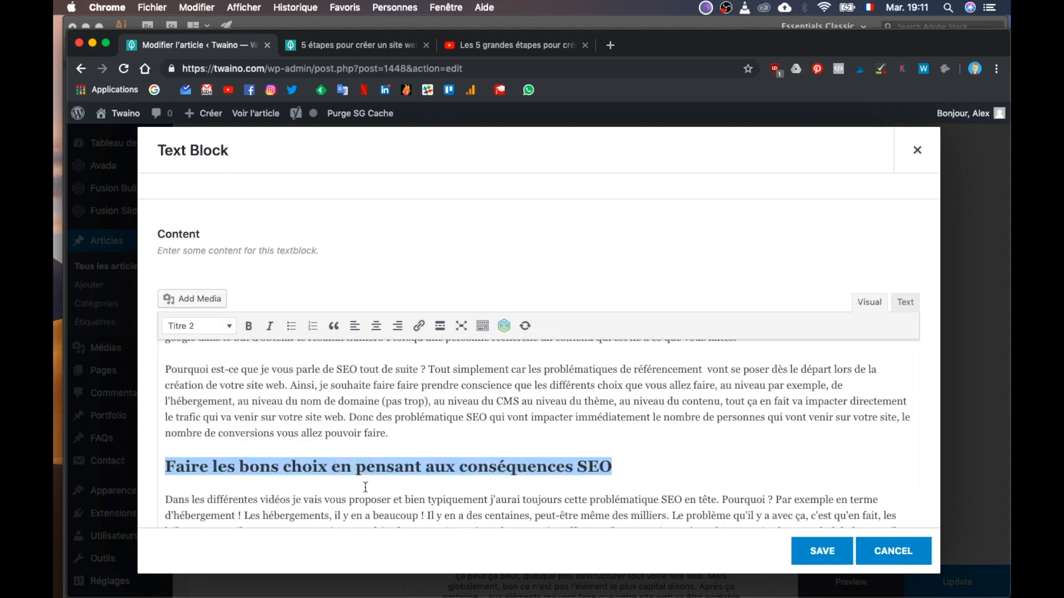
scroll(343, 465, up, 10)
scroll(318, 441, down, 6)
click(166, 411)
key(Return)
click(190, 413)
text(Une stratégie SEO)
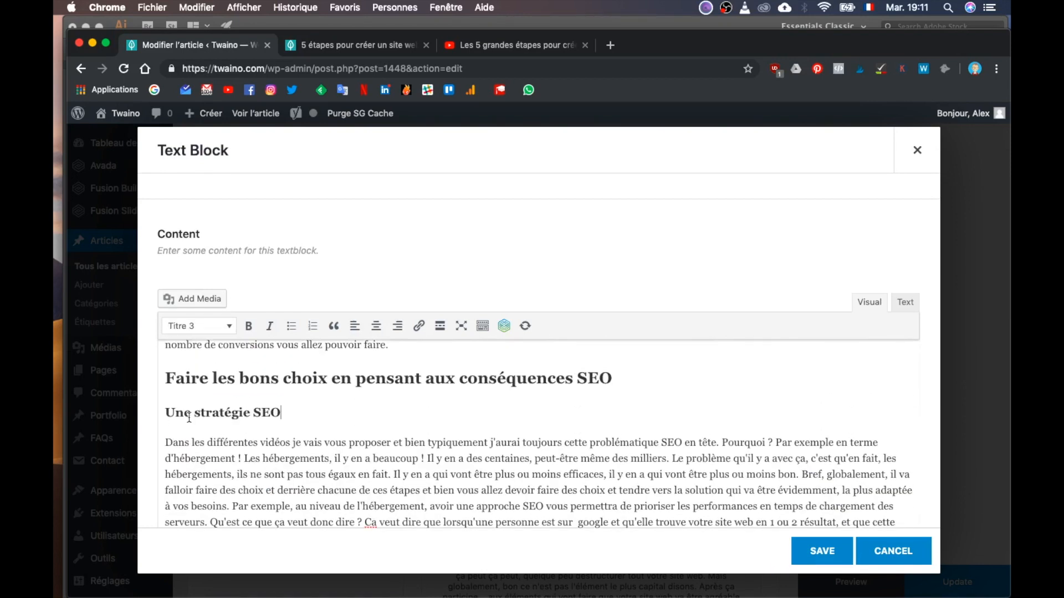
Change the new level 3 heading to "Étape 1: Choisir un hébergement rapide et solide".
scroll(191, 411, down, 1)
drag(281, 387, 175, 387)
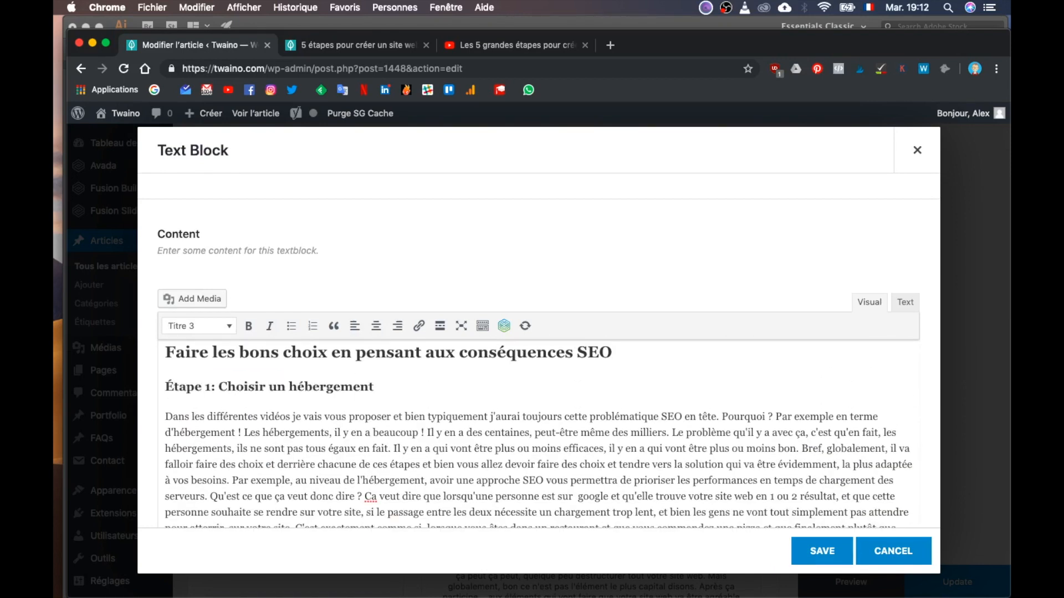
scroll(269, 429, down, 5)
scroll(268, 430, up, 5)
Add a level 3 heading "Étape 2: Vérifier l'historique de votre nom de domaine" before the paragraph starting with "D'accord ! Même chose".
triple_click(268, 416)
scroll(268, 421, down, 5)
click(166, 458)
text(Étape 1: Choisir un hébergement rapide et solide)
text(2)
drag(221, 466, 507, 461)
scroll(253, 426, down, 2)
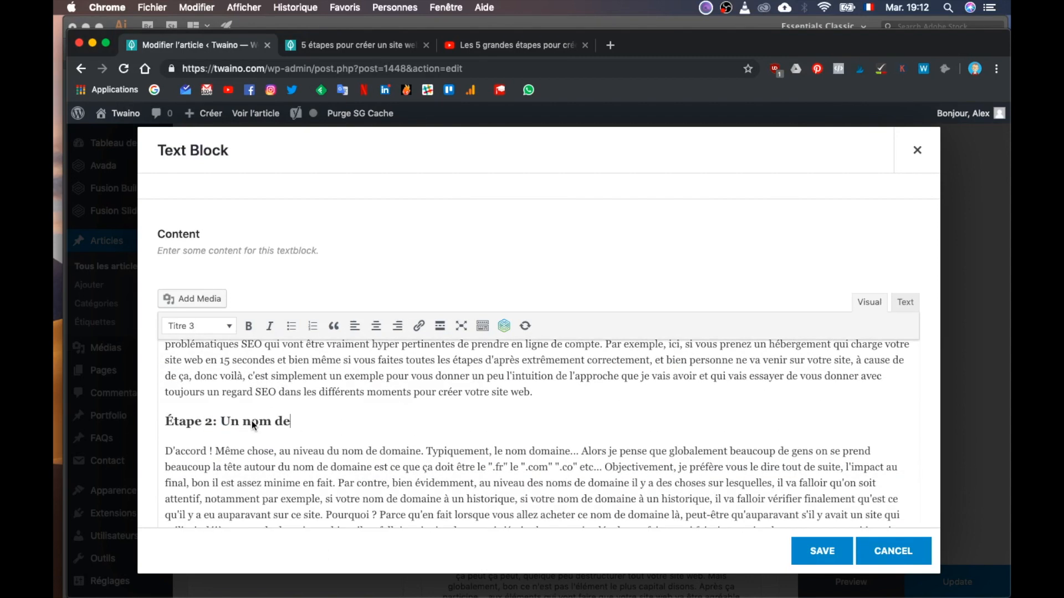
Save the text block, update the article and reload its preview to check the page layout.
click(822, 551)
click(958, 581)
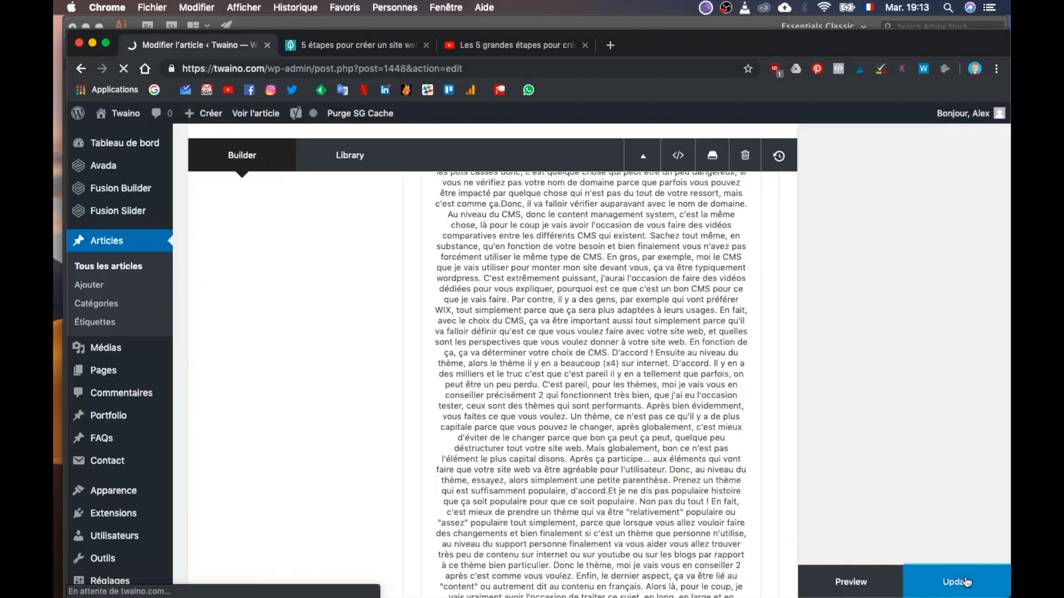
click(350, 50)
key(super+r)
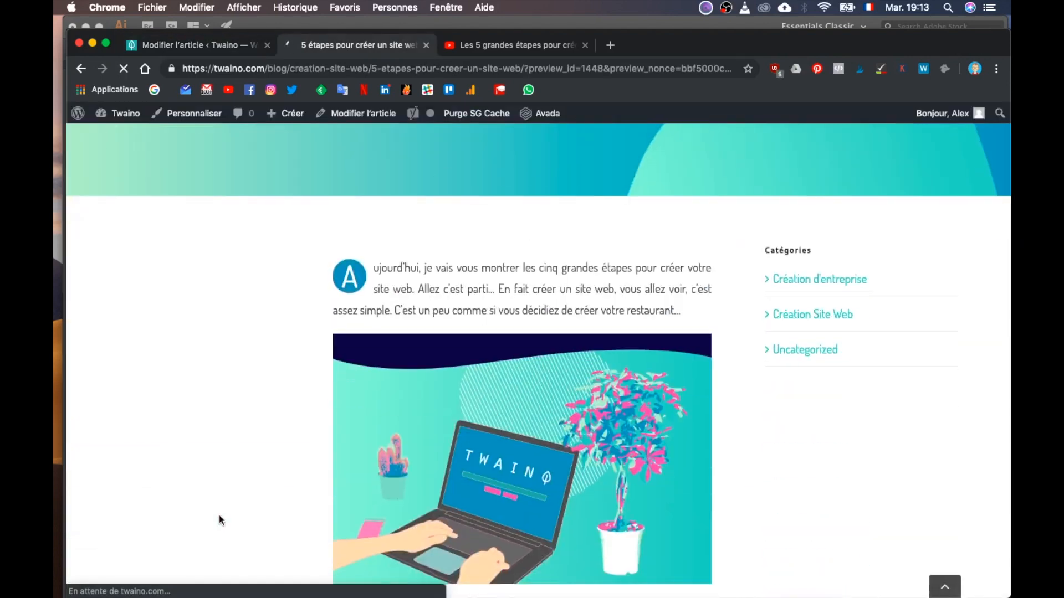
scroll(219, 514, down, 15)
scroll(217, 514, down, 15)
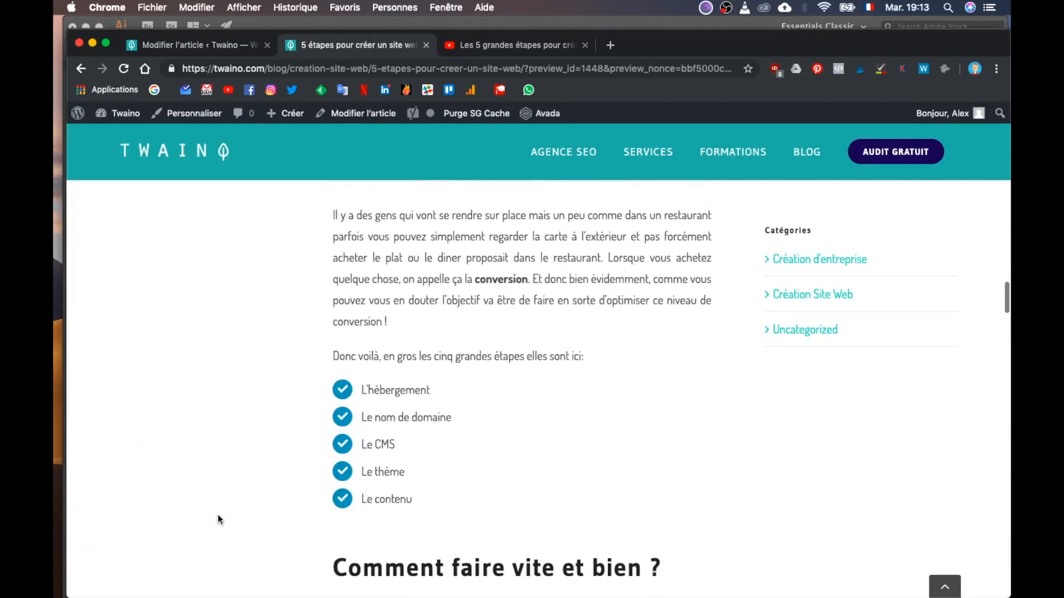
Reopen the text block, rename the heading above "Pour cela, mon orientation" as "Pourquoi le SEO ?" and correct the wording to "je souhaite vous faire prendre conscience".
click(224, 48)
scroll(493, 388, down, 15)
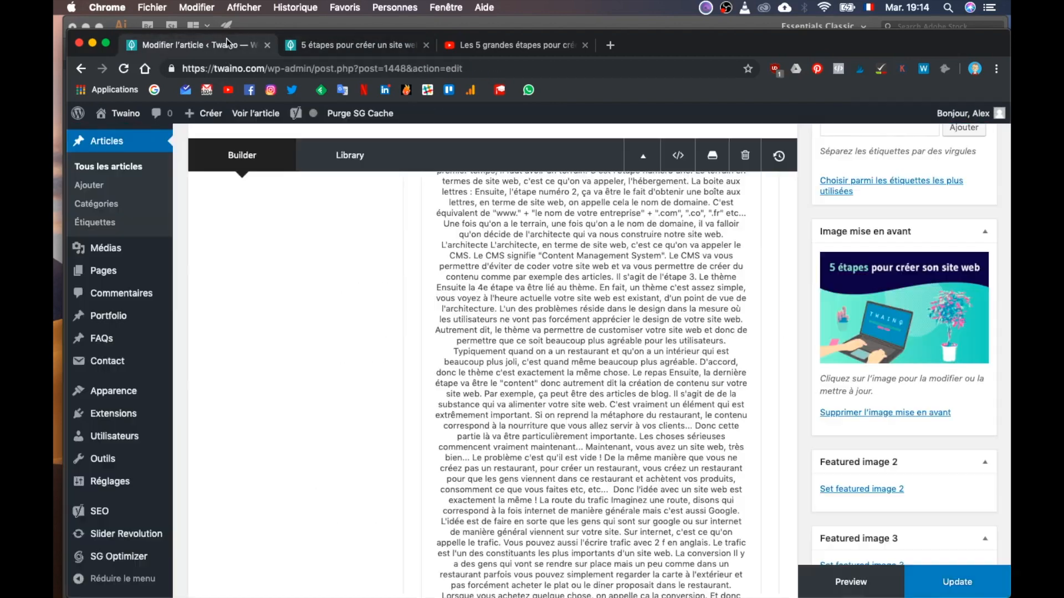
click(565, 505)
key(ctrl+Tab)
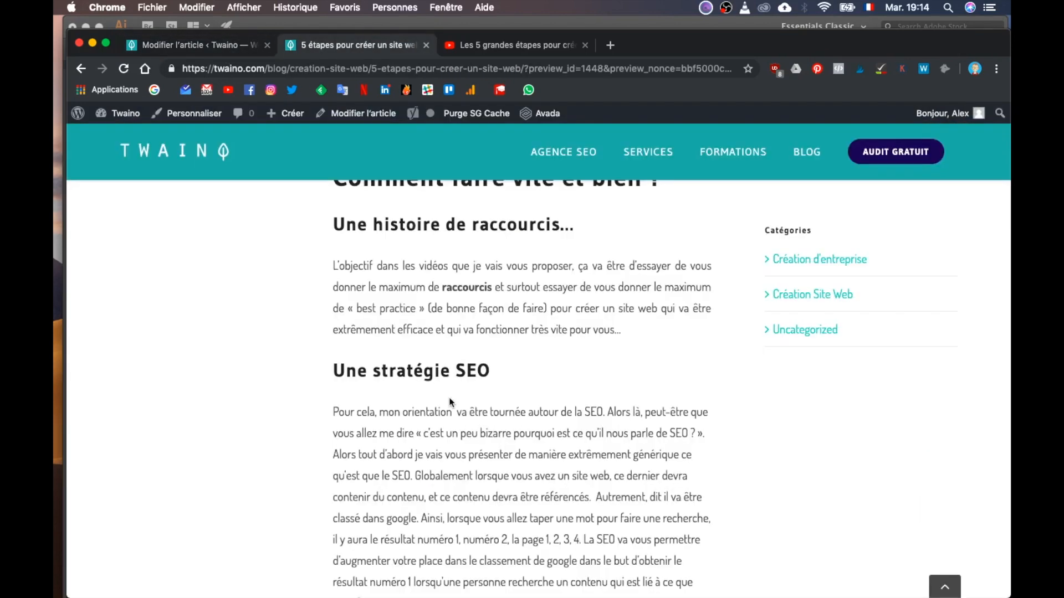
scroll(324, 500, down, 8)
key(ctrl+shift+Tab)
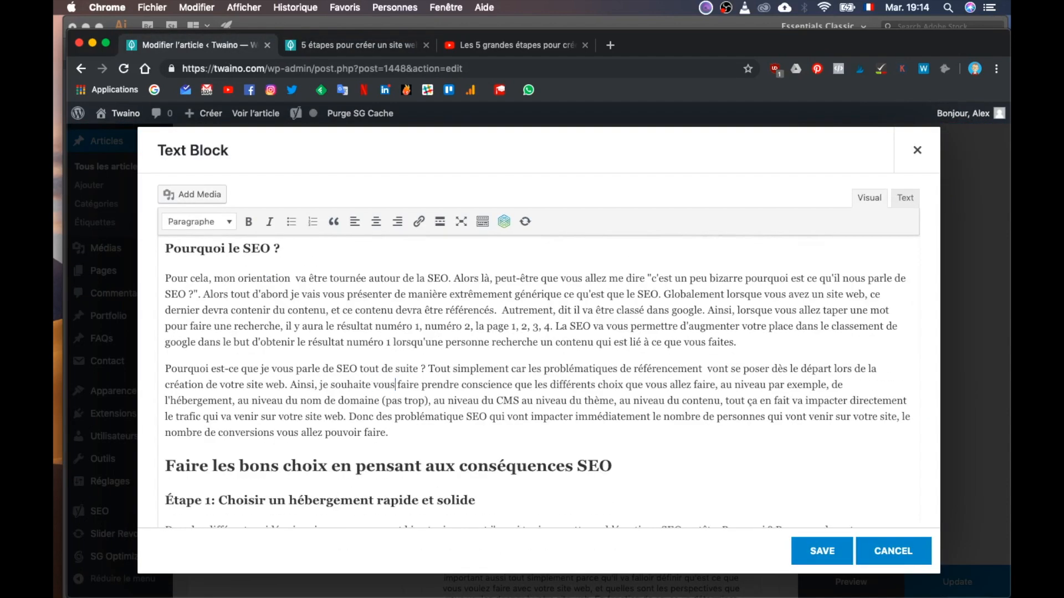
Check Étape 2 in the preview and replace its opening words with "Maintenant, laissez moi vous parler du nom domaine...".
scroll(537, 382, down, 3)
key(ctrl+Tab)
scroll(468, 516, down, 10)
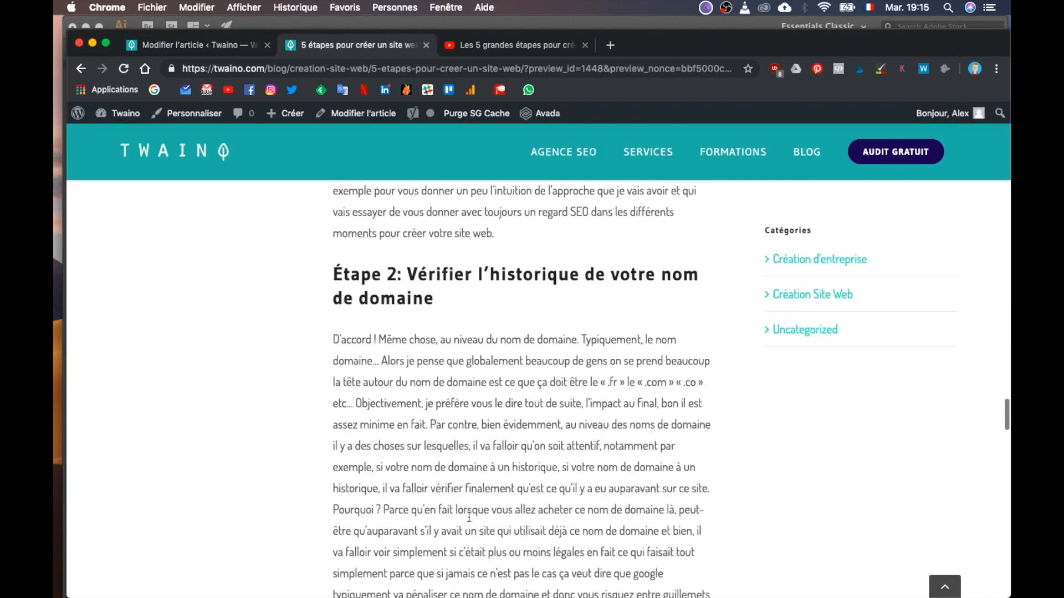
key(ctrl+shift+Tab)
scroll(356, 369, down, 5)
scroll(287, 399, up, 2)
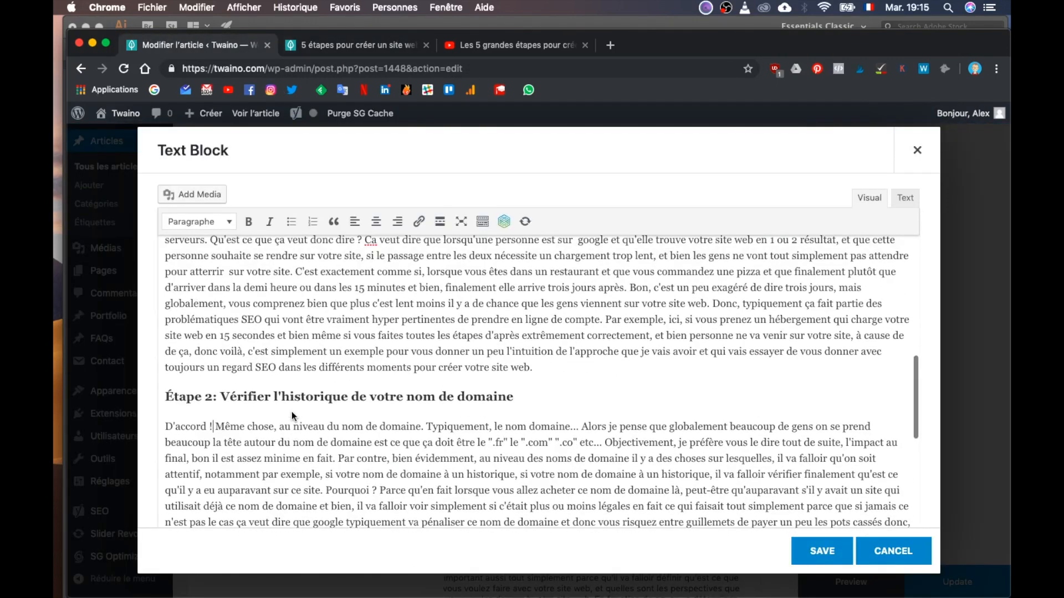
text(Maintenant, laissez moi vous parler de)
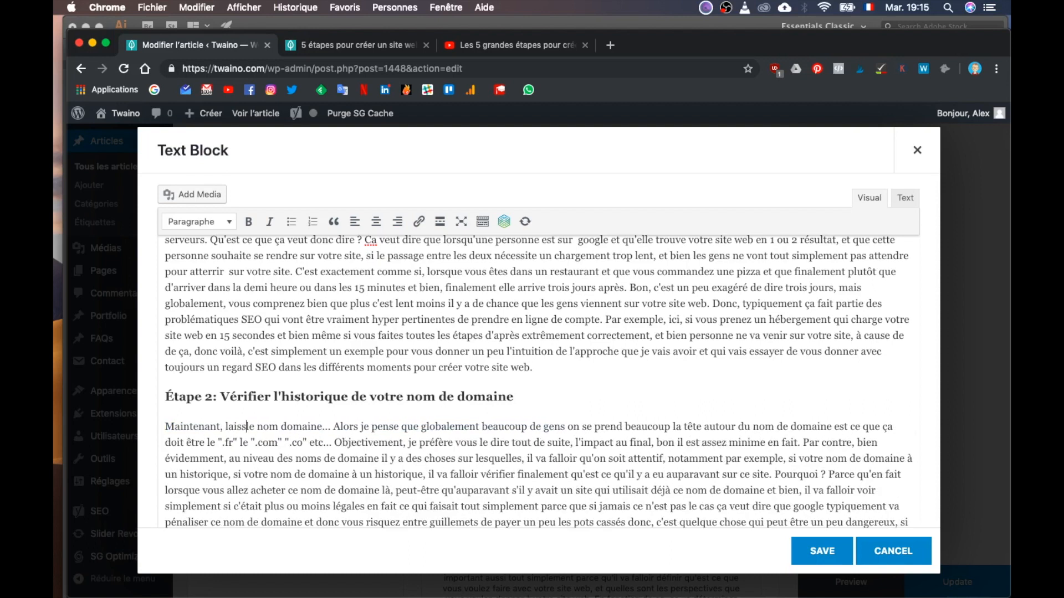
Replace "Alors je pense" with "Sachant que personnellement, j'ai tendance à croire" in the Étape 2 paragraph.
scroll(466, 442, down, 1)
double_click(437, 417)
key(BackSpace)
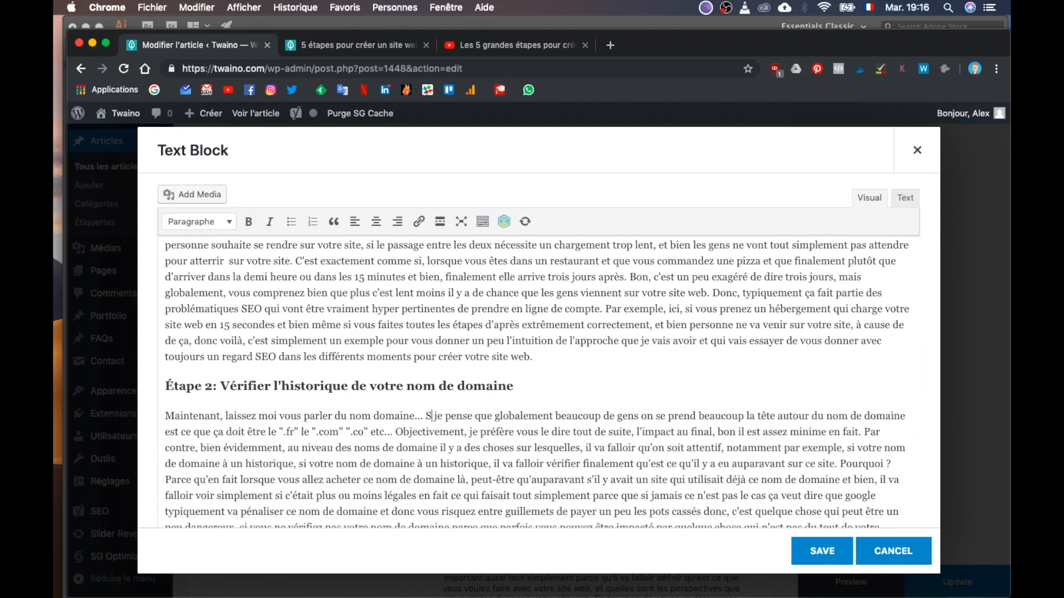
text(Sachant que personnellement, j'ai tendance à)
key(alt+shift+Right)
key(alt+shift+Right)
Reword the sentence to "beaucoup de gens prennent beaucoup la tête autour de ce sujet." and begin a new one with "Est-ce que".
drag(836, 416, 892, 417)
text(prennent)
scroll(824, 424, down, 1)
drag(279, 426, 371, 426)
text(de ce sujet.)
key(Right)
key(Right)
key(BackSpace)
text(E)
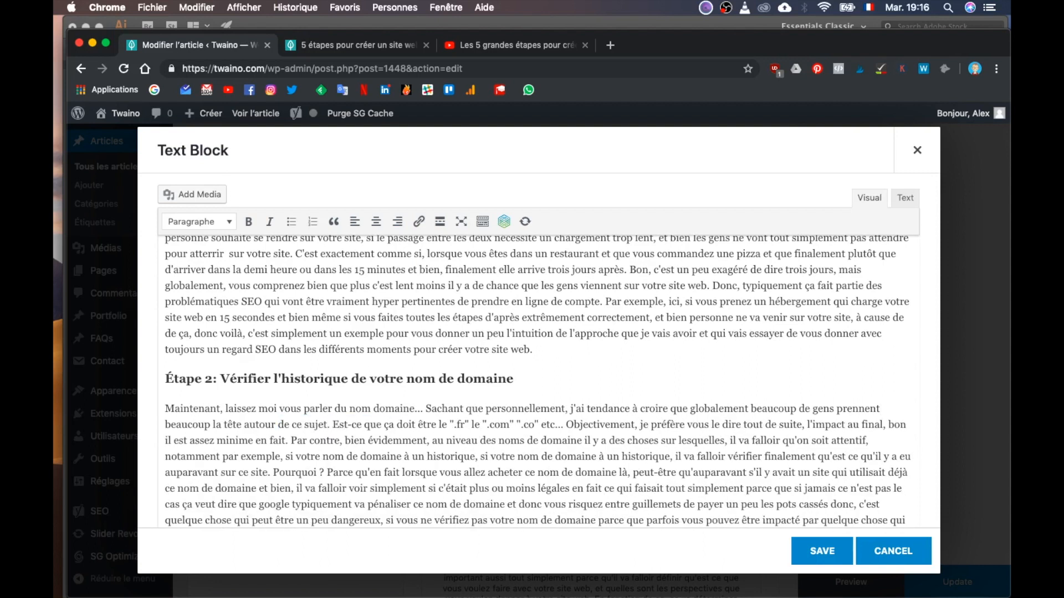
Trim the domain extension sentence to the question "Est-ce que ça doit être ".fr" le ".com" ".co" ?".
key(alt+Right)
key(alt+Right)
key(alt+Right)
key(alt+Right)
key(Right)
key(Right)
key(Right)
key(BackSpace)
key(BackSpace)
key(BackSpace)
key(BackSpace)
key(BackSpace)
key(BackSpace)
text(?)
scroll(826, 414, down, 1)
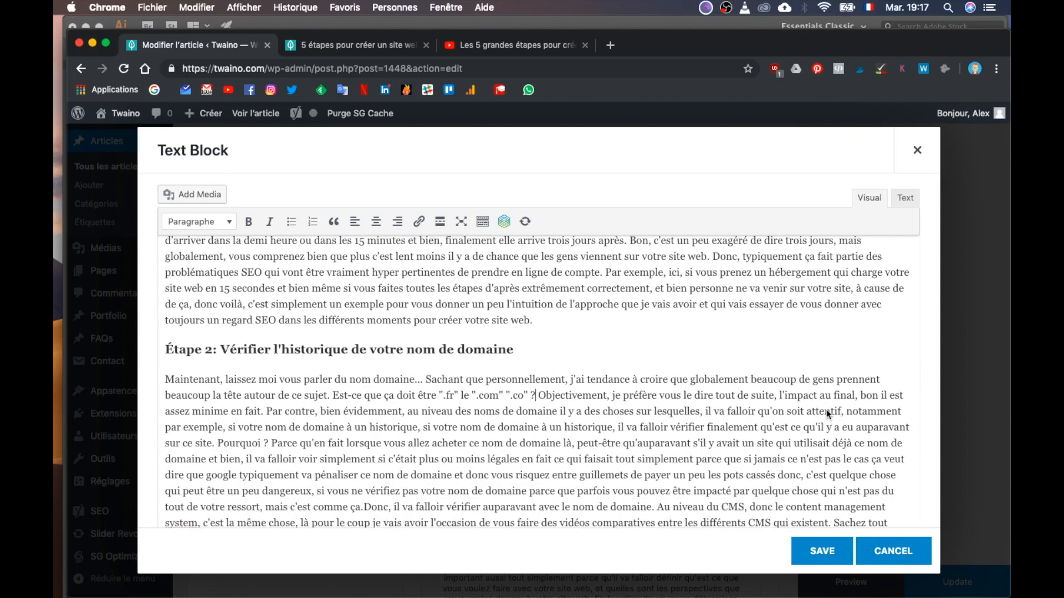
Tidy the following sentences to "l'impact au final est assez minime" and "plusieurs choses sur lesquels, il va falloir qu'on soit attentif. Notamment,".
scroll(528, 421, down, 1)
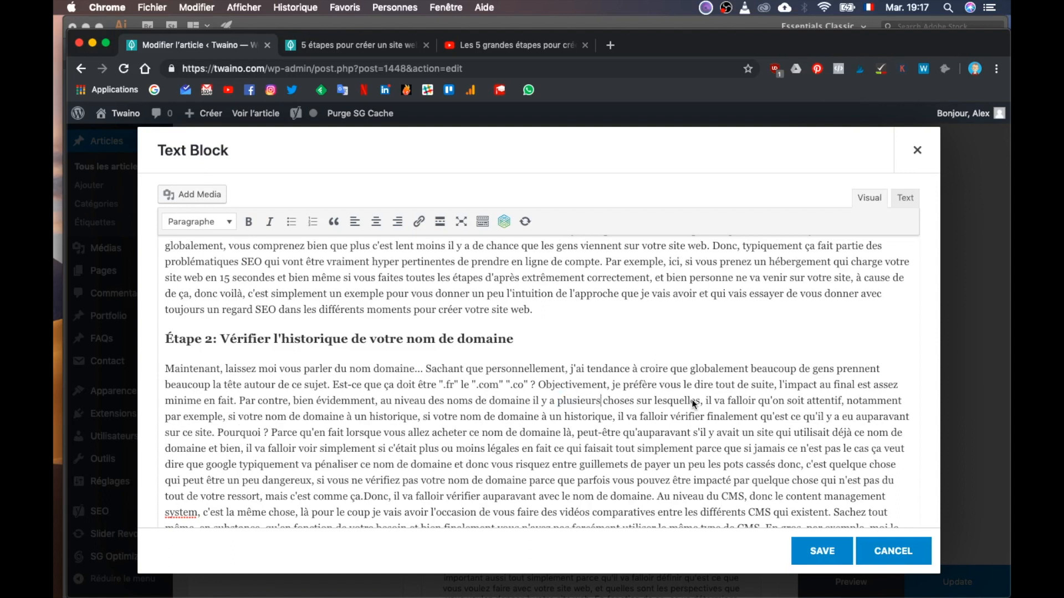
key(alt+Right)
key(alt+Right)
key(Right)
key(alt+BackSpace)
key(alt+BackSpace)
key(Left)
text(,)
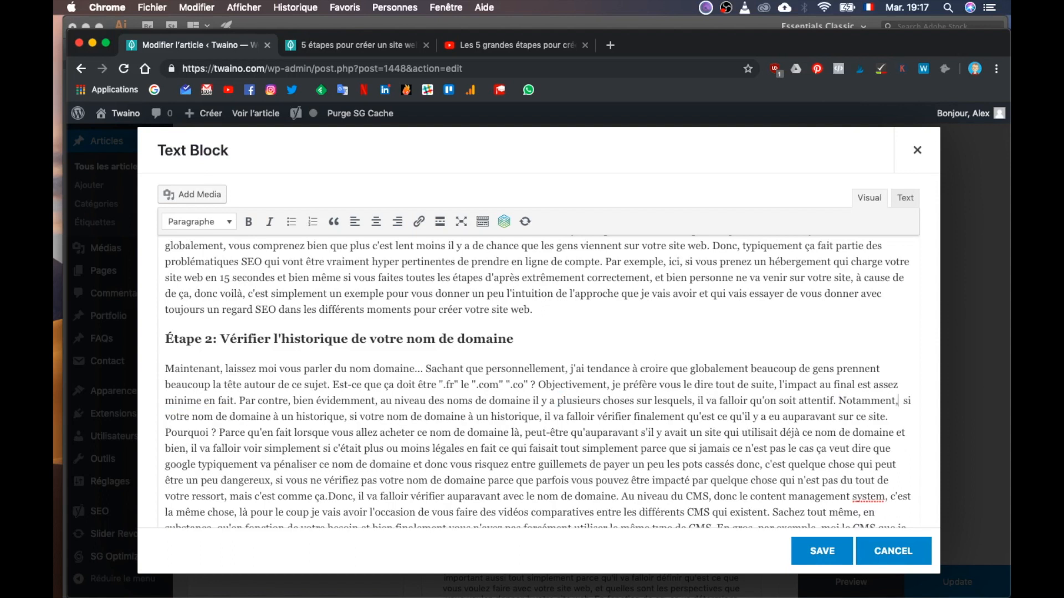
Replace the repeated history clause with "pour cela," and finish the sentence with "vérifier afin de déterminer ce qu'il y avait auparavant sur ce site.".
drag(349, 417, 543, 417)
text(pour cela,)
scroll(502, 431, down, 1)
text(afin de déterminer)
key(alt+shift+Right)
key(alt+shift+Right)
key(alt+shift+Right)
key(alt+shift+Right)
key(alt+shift+Right)
key(alt+shift+Right)
key(shift+Right)
text(ce qu'il y avait)
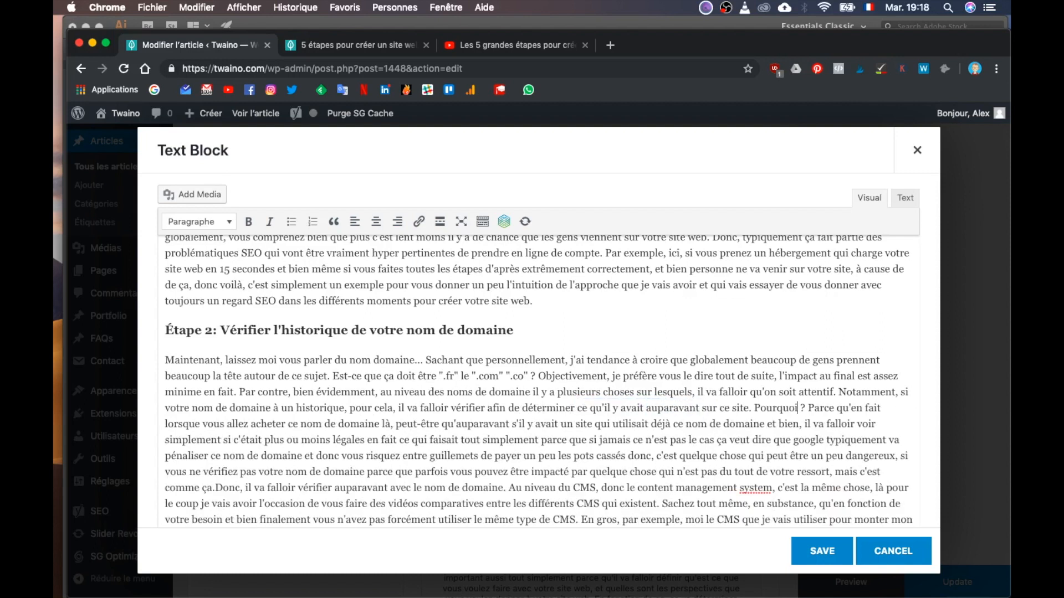
Replace the clause after "acheter ce nom de domaine" with "il est probable que ce nom de domaine ait déjà été utilisé.".
scroll(391, 410, down, 2)
click(390, 394)
key(BackSpace)
key(BackSpace)
key(BackSpace)
key(alt+shift+Right)
key(alt+shift+Right)
key(alt+shift+Right)
key(alt+shift+Right)
key(alt+shift+Right)
key(alt+shift+Right)
key(alt+shift+Right)
key(alt+shift+Right)
key(alt+shift+Right)
key(shift+Right)
text(il est probable que ce nom de doma)
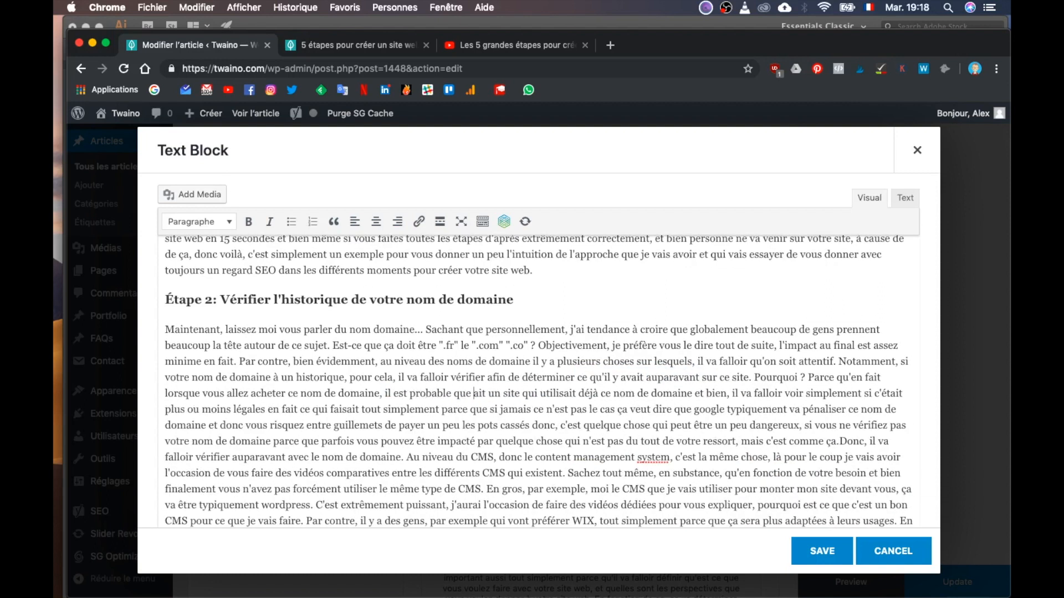
text(ine ait déjà été utilisé. D)
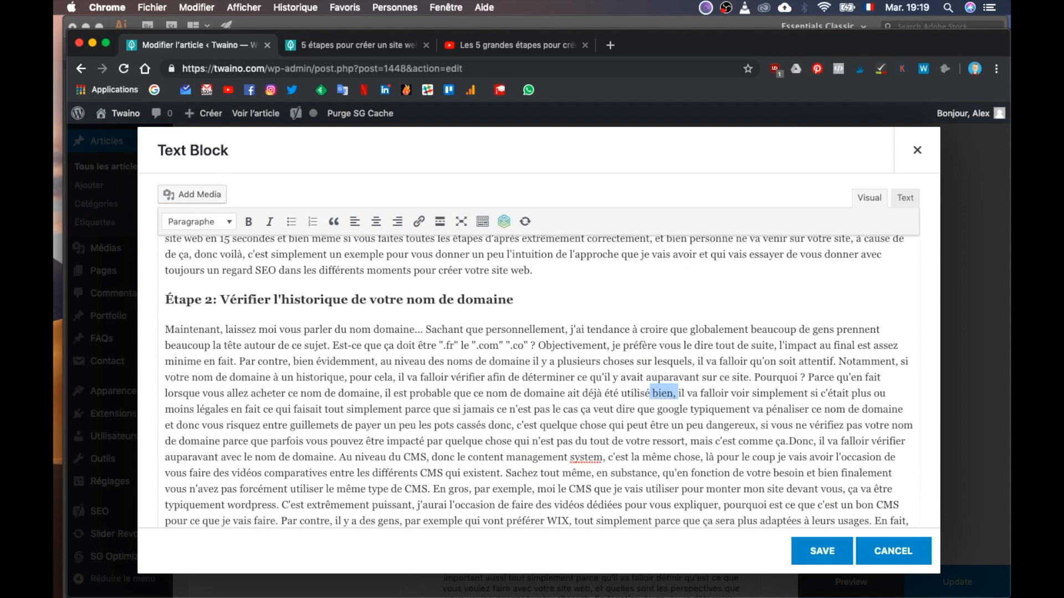
Begin the following sentence with "Dans certain cas, il va falloir écarter l'achat du nom de domaine," in place of "bien, il va falloir voir".
text(ans certain cas, il va falloir écarter l'achat )
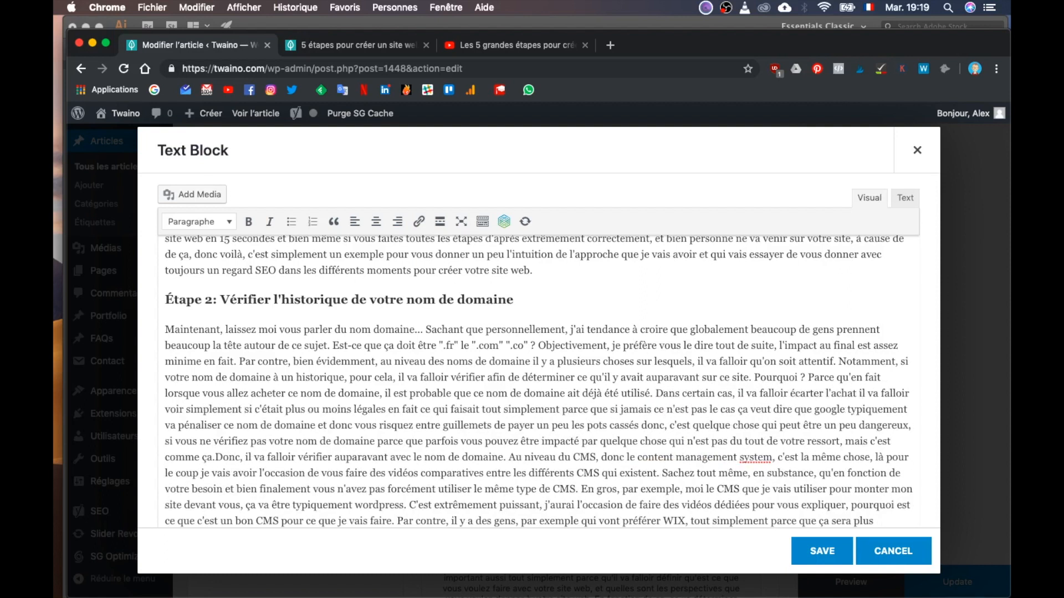
text(du nom de domaine,)
key(alt+shift+Right)
key(alt+shift+Right)
key(shift+Right)
key(shift+Right)
key(shift+Right)
key(shift+Right)
After "tout simplement", continue with "car les activités qui ont été effectué dessus par le passé ne respecté pas les règles de Google.".
key(Right)
key(Right)
key(Right)
key(Right)
key(Right)
key(Right)
key(Right)
key(alt+shift+Right)
key(alt+shift+Right)
key(alt+shift+Right)
key(alt+shift+Right)
key(alt+shift+Right)
key(alt+shift+Right)
key(shift+Right)
text(car les activités qui ont été effectué dessus par le passé ne respecté )
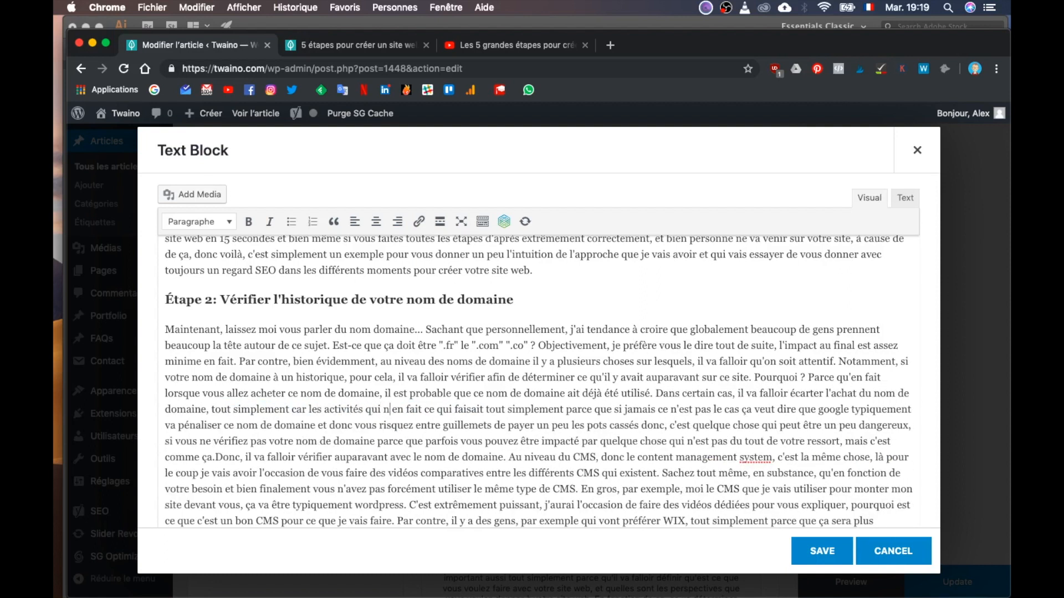
text(pas les règles de Google. )
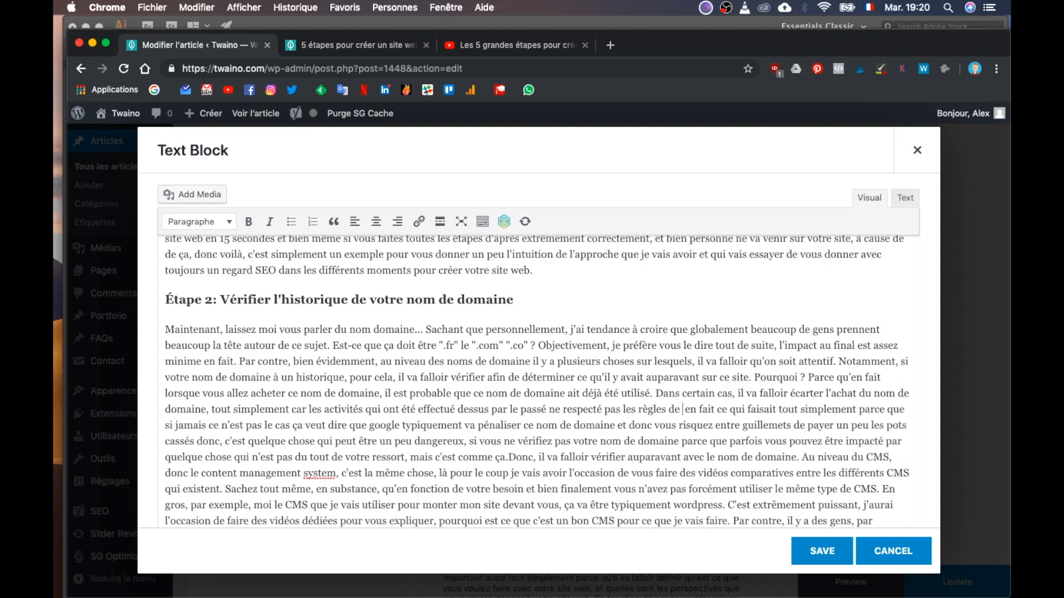
Reword the penalty sentence to begin "En effet, si le nom de domaine a été pénalisé par le passé, alors" and end it after "les pots cassés".
text(En effet, si le nom de domaine a)
key(alt+shift+Right)
key(alt+shift+Right)
key(alt+shift+Right)
key(alt+shift+Right)
key(alt+shift+Right)
key(alt+shift+Right)
text(r le passé, alors)
key(Right)
key(Right)
key(Right)
key(Right)
key(Right)
key(alt+shift+Right)
key(shift+Right)
text(. )
Write "Donc, je vous conseillerais toujours de vérifier le passé du nom de domaine avant de l'acheter car" and trim the rest to end at "votre ressort.".
text(Donc, je vous conseillerais toujours de vérifier le passé du nom de domain)
text(e avant de l'acheter.)
drag(540, 442, 292, 442)
text(car)
drag(442, 442, 602, 442)
key(BackSpace)
key(BackSpace)
drag(795, 441, 894, 441)
key(BackSpace)
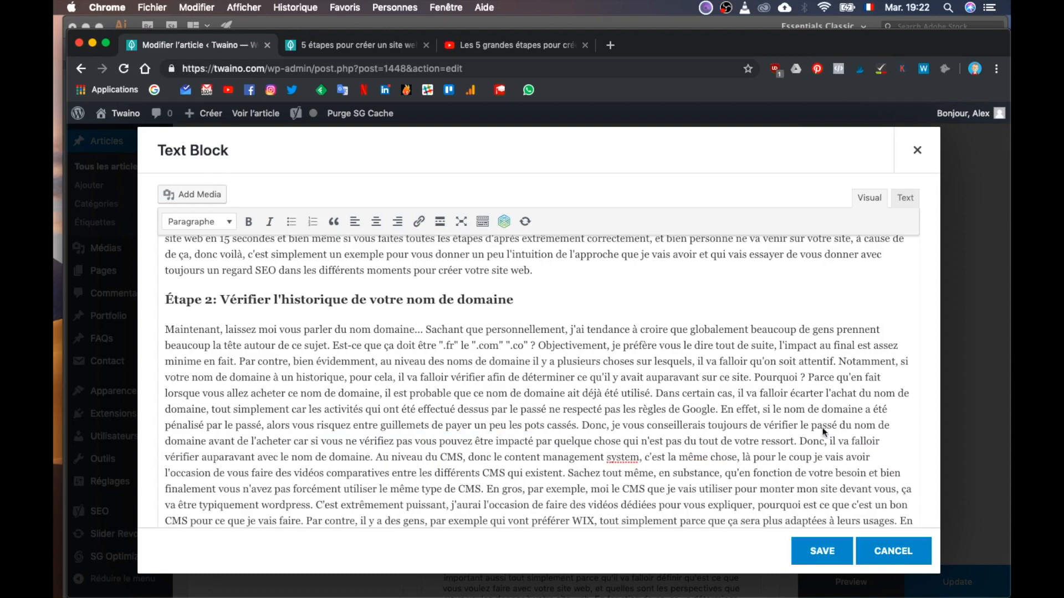
Delete the redundant sentence about checking the domain name and start a new paragraph before "Au niveau du CMS".
drag(800, 442, 376, 458)
key(BackSpace)
key(Return)
key(Return)
Copy the step 2 heading above the CMS paragraph and reword it as "Étape 3: Un CMS adapté à vos besoins et ambitions...".
triple_click(211, 299)
key(super+c)
click(222, 472)
key(super+v)
scroll(275, 393, up, 4)
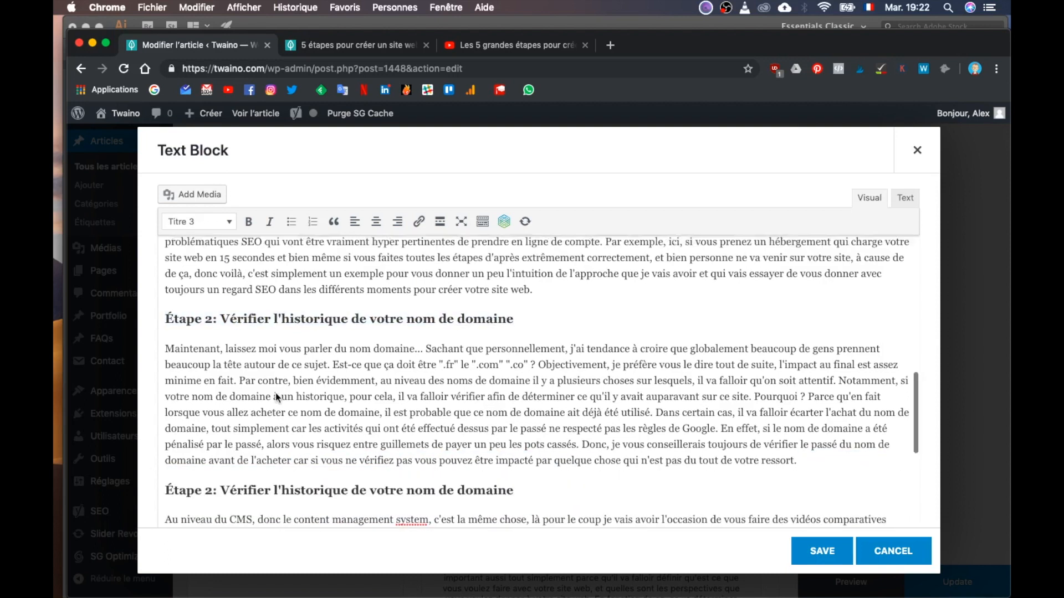
scroll(272, 378, down, 3)
scroll(297, 340, down, 4)
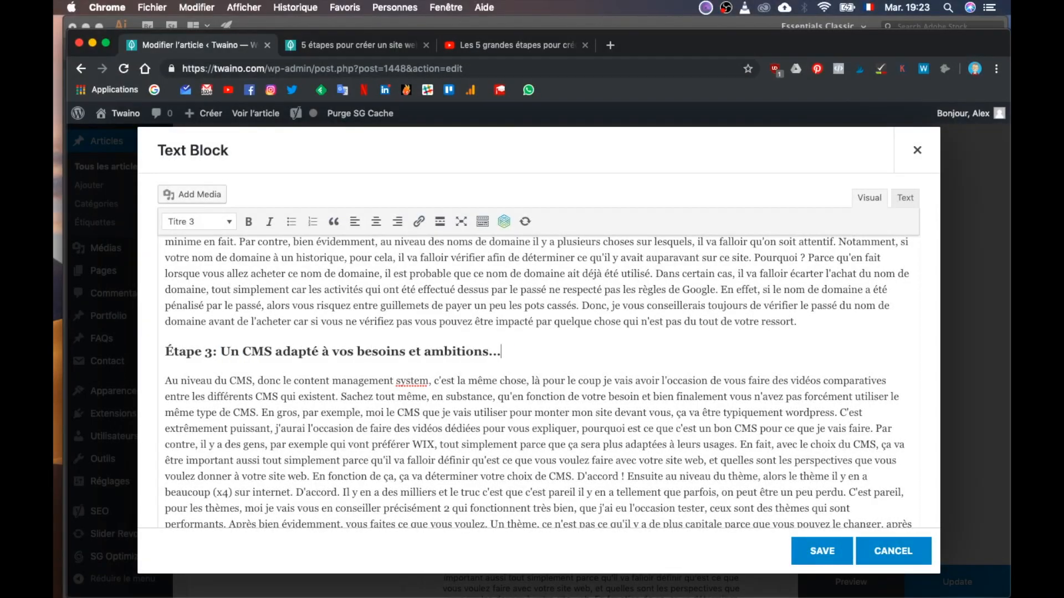
Reword the heading to "Étape 3: Adopter Un CMS adapté à vos besoins et à vos ambitions..." and save the updated article.
scroll(542, 382, up, 3)
scroll(542, 382, down, 2)
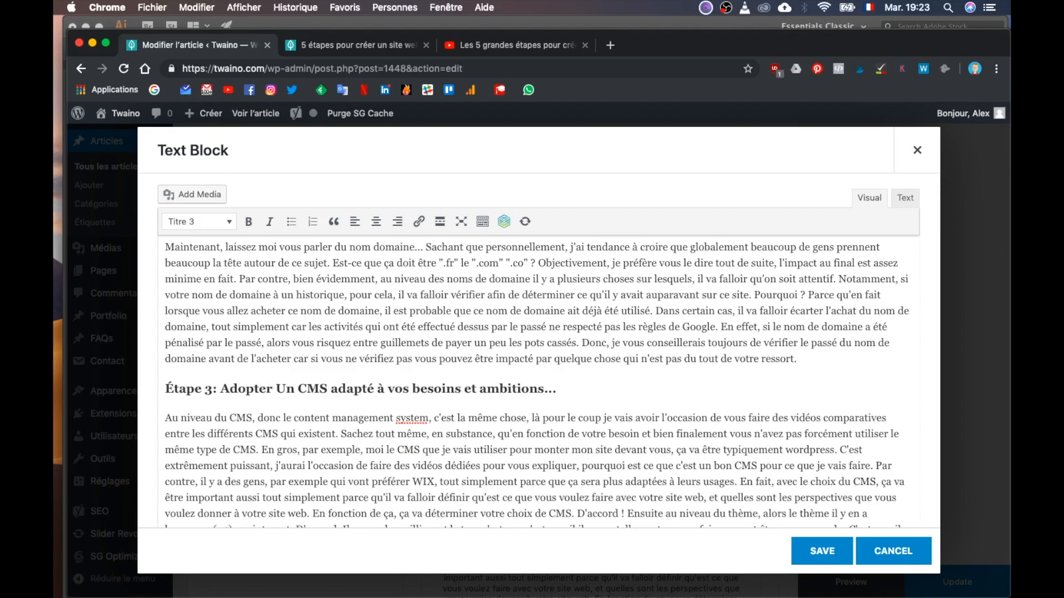
scroll(486, 448, down, 1)
click(822, 551)
click(942, 580)
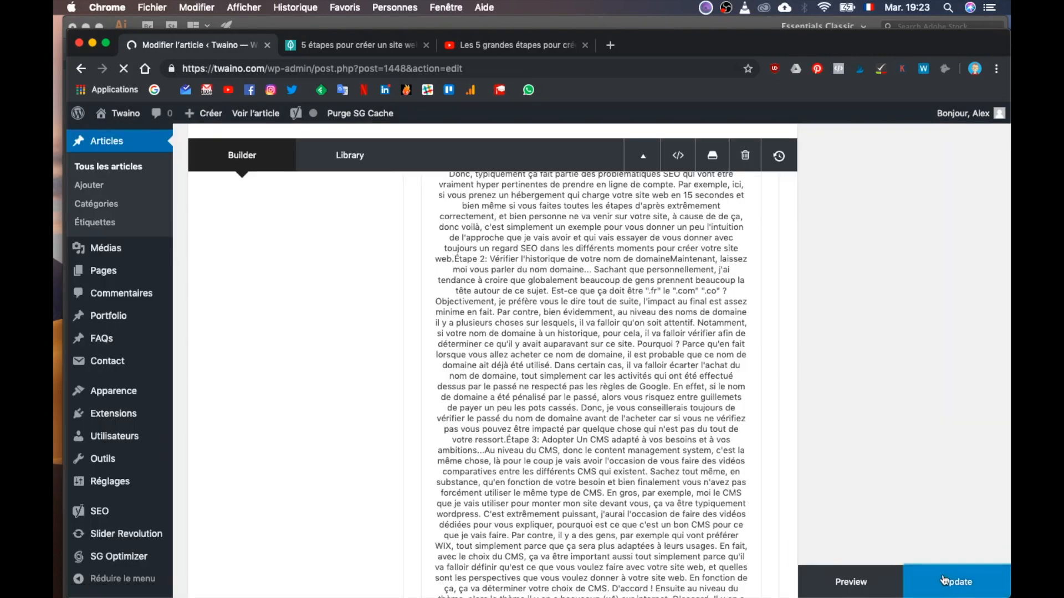
Examine the article preview down to the step 3 section.
click(921, 244)
scroll(161, 318, down, 15)
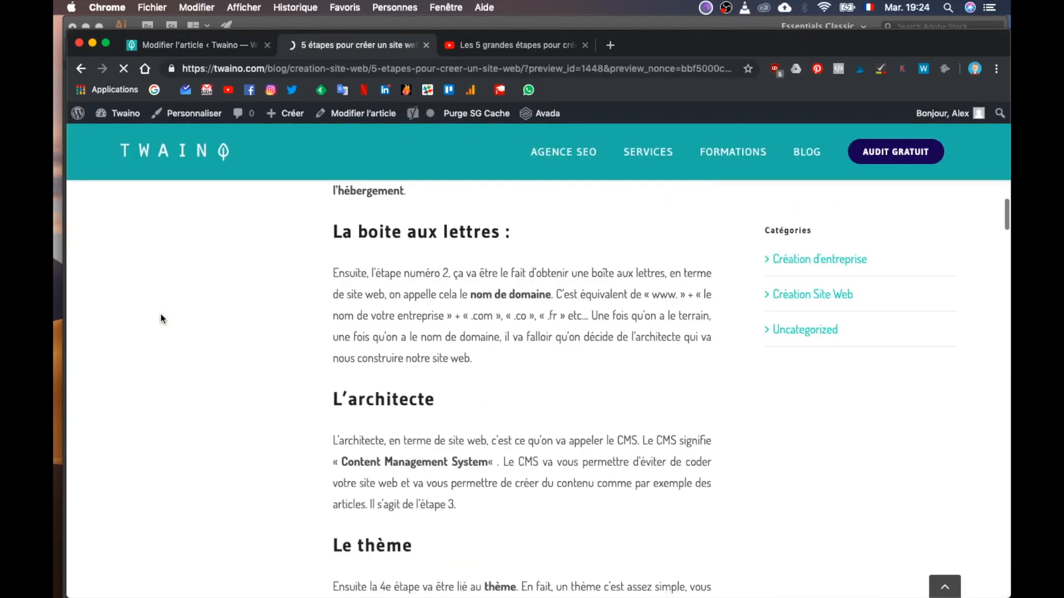
scroll(161, 317, down, 20)
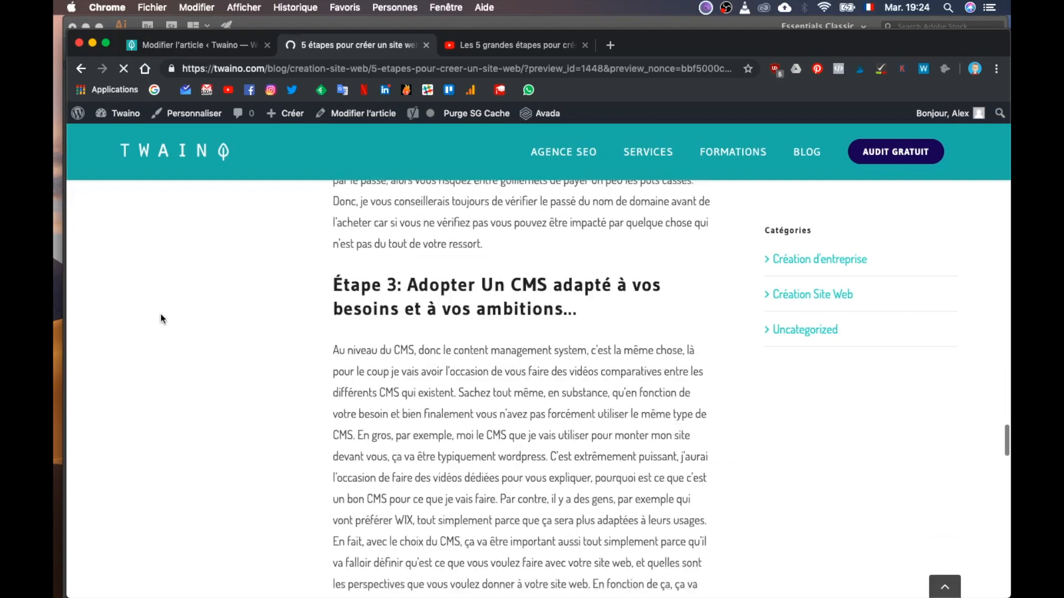
Reopen the article's text block in the editor and split the first CMS sentence into "c'est la même chose. Je vais avoir l'occasion".
click(183, 45)
scroll(520, 403, down, 20)
scroll(532, 282, up, 3)
scroll(531, 283, down, 1)
click(570, 343)
scroll(570, 349, down, 15)
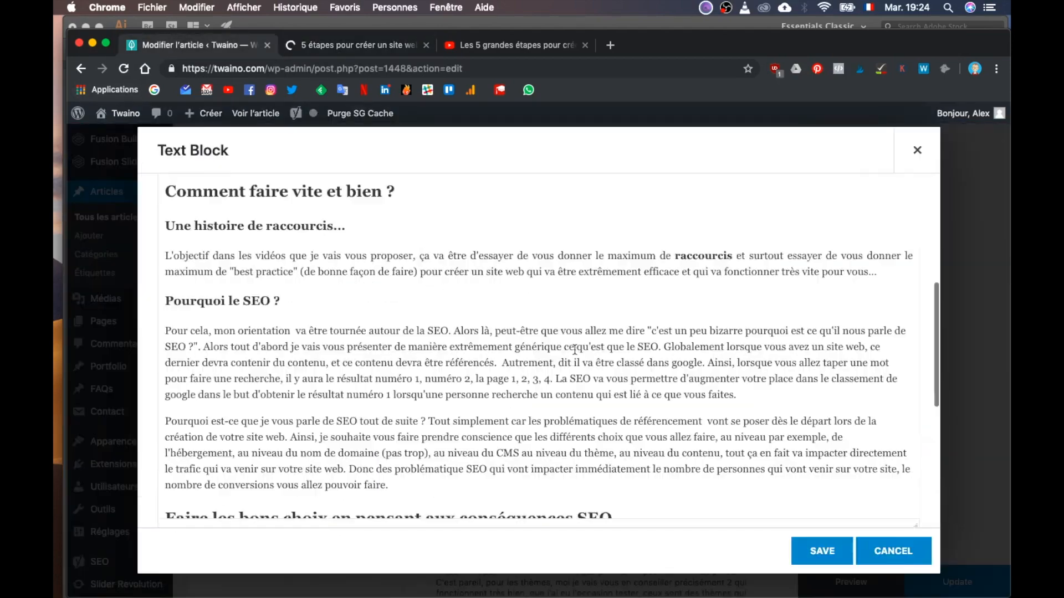
scroll(362, 402, down, 3)
text(. J)
key(Delete)
Shorten the phrase "différents CMS qui existent" to "différents CMS existants".
scroll(676, 372, down, 1)
double_click(198, 324)
key(BackSpace)
click(227, 324)
key(BackSpace)
key(BackSpace)
key(BackSpace)
text(ants)
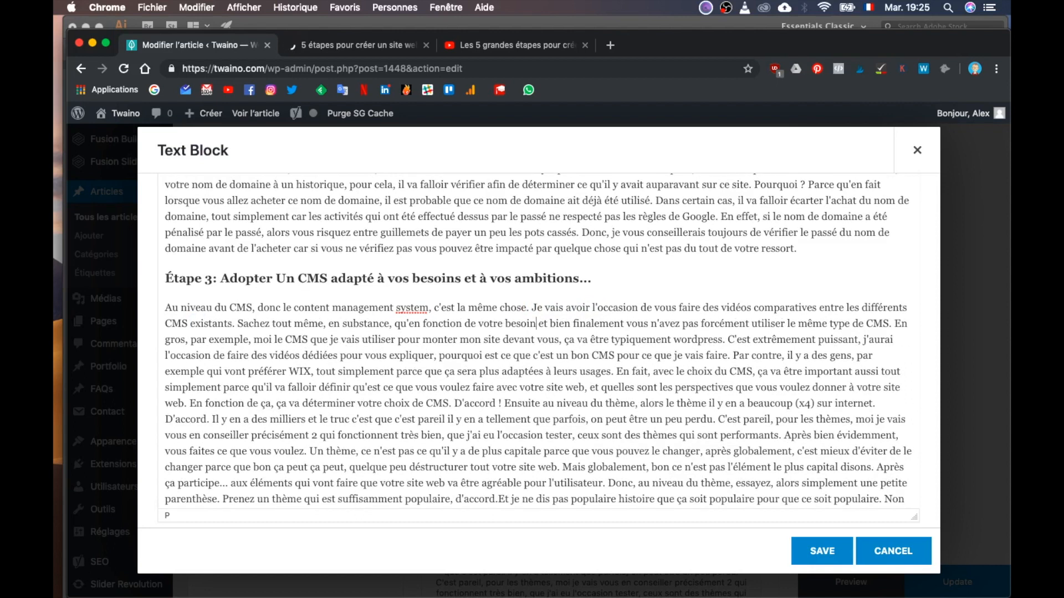
Reword the example's opening to "Par exemple, à titre personne, le CMS" and make "wordpress" bold.
click(196, 339)
key(BackSpace)
key(BackSpace)
key(BackSpace)
key(BackSpace)
key(BackSpace)
key(BackSpace)
key(BackSpace)
key(BackSpace)
key(BackSpace)
key(BackSpace)
text(Par)
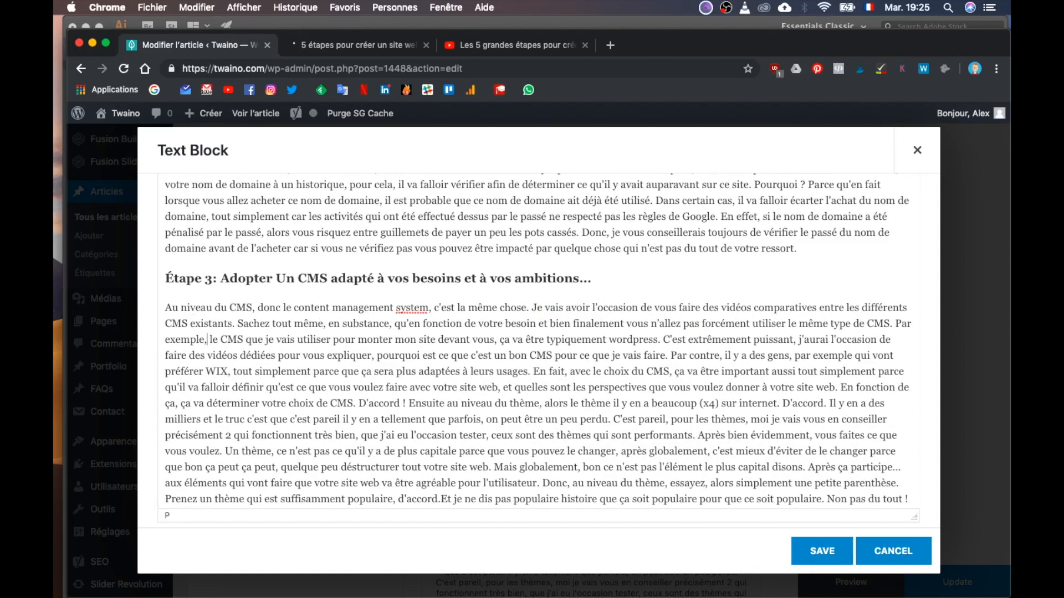
text( exemple, à titre personne,)
double_click(710, 339)
key(super+b)
Remove "par exemple" from the sentence about people who prefer WIX and make "WIX" bold.
scroll(777, 346, down, 1)
click(206, 359)
key(BackSpace)
key(BackSpace)
key(BackSpace)
key(BackSpace)
key(BackSpace)
key(BackSpace)
key(BackSpace)
key(BackSpace)
key(BackSpace)
key(BackSpace)
key(BackSpace)
key(BackSpace)
double_click(241, 358)
key(super+b)
Capitalise the first letter of "Wordpress" and delete "tout simplement" after "WIX,".
click(696, 327)
key(BackSpace)
text(W)
click(339, 358)
key(BackSpace)
key(BackSpace)
key(BackSpace)
key(BackSpace)
key(BackSpace)
key(BackSpace)
key(BackSpace)
key(BackSpace)
key(BackSpace)
key(BackSpace)
key(BackSpace)
key(BackSpace)
key(BackSpace)
key(BackSpace)
key(BackSpace)
key(BackSpace)
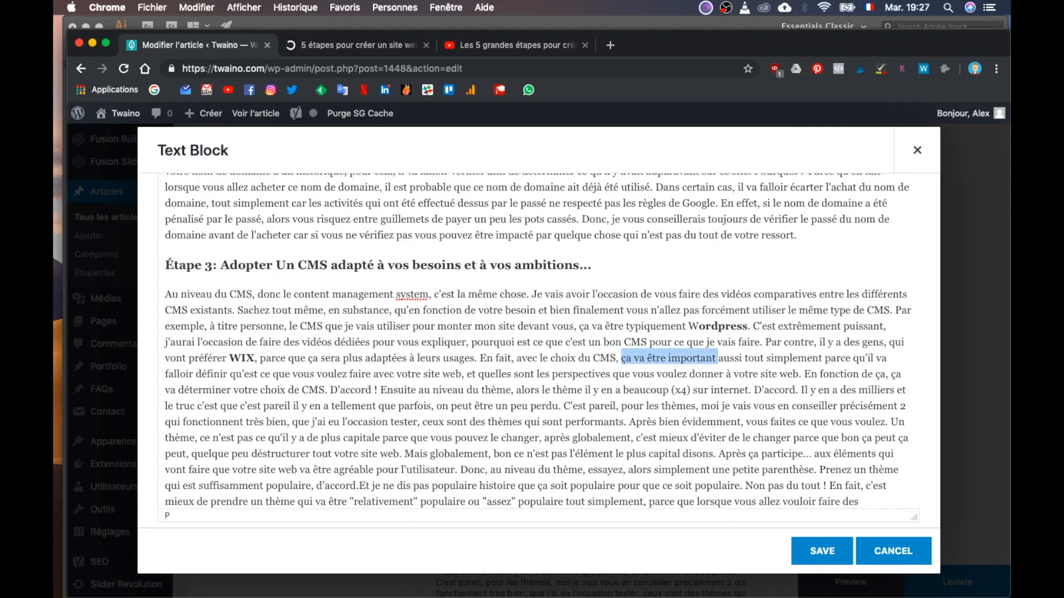
Continue the CMS choice sentence with "est une bonne excuse pour se poser une question cruciale à savoir" and turn what follows into two quoted questions.
text(est une bonne excuse pour se poser une question cruciale à savoir falloir définir qu'es)
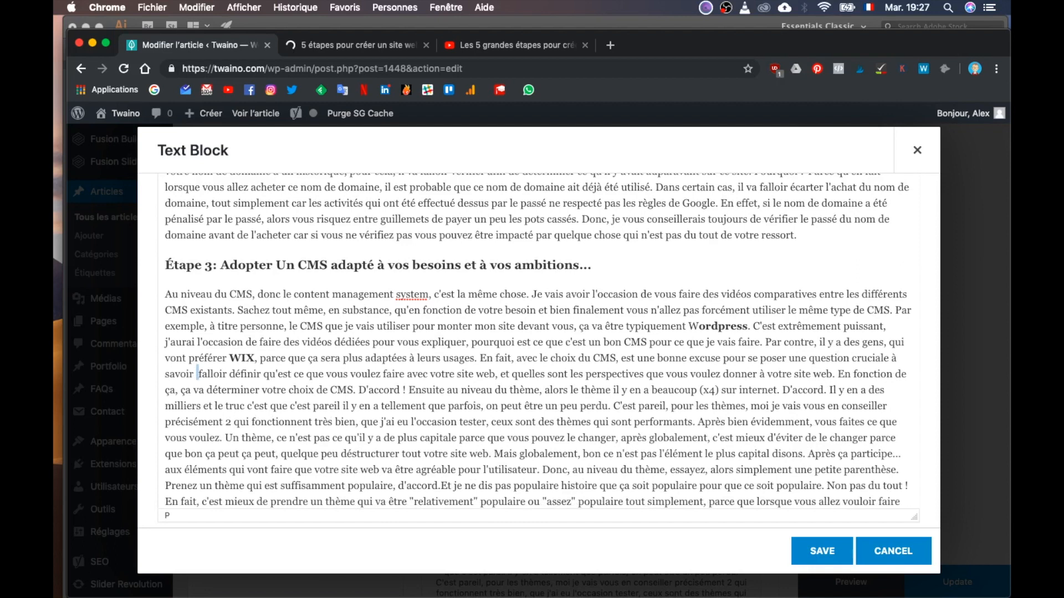
drag(198, 374, 279, 374)
text(")
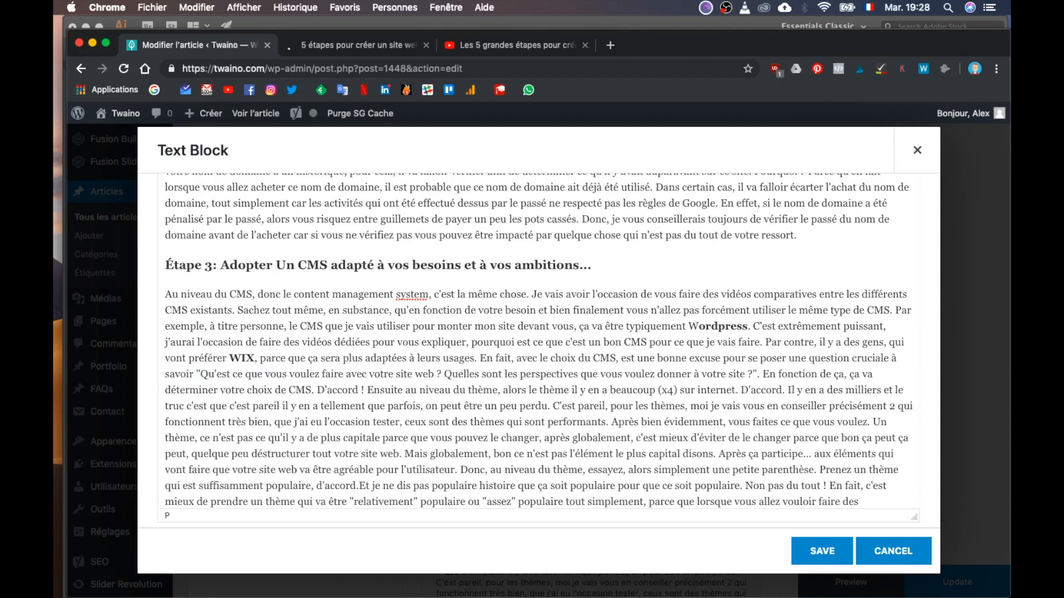
Turn the two quoted CMS questions into a bulleted list, close the first question's quotation mark and end the list after the second.
key(Return)
click(290, 266)
click(436, 464)
text(")
key(Return)
key(Return)
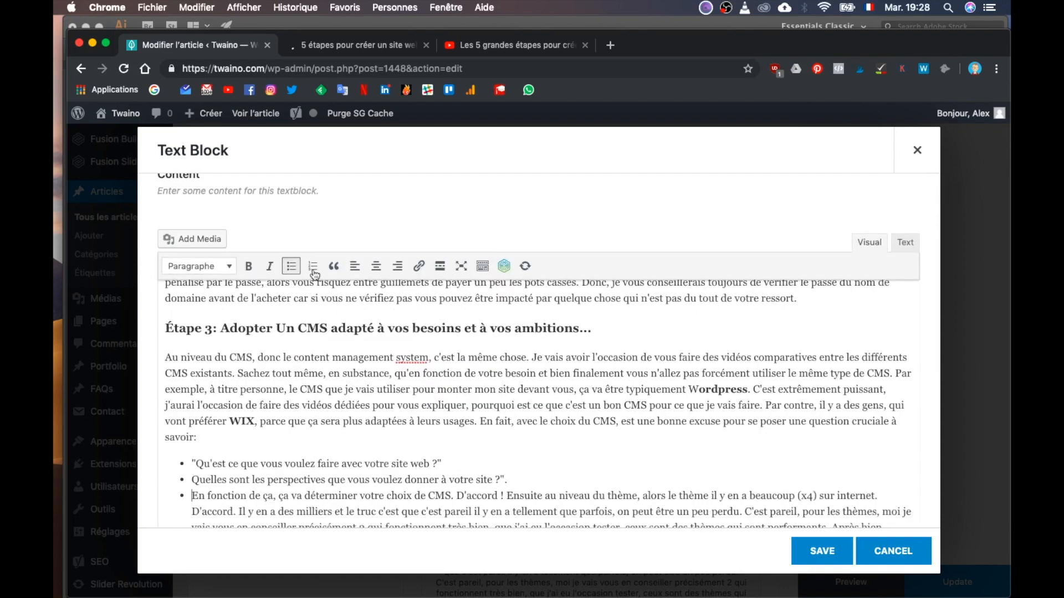
click(292, 267)
Reword the conclusion as "Vos réponses vont déterminer votre choix de CMS !", delete "D'accord !" and move the theme text to its own paragraph.
double_click(228, 383)
drag(168, 384, 165, 383)
text(Vos réponses vont)
drag(446, 384, 406, 384)
key(BackSpace)
key(BackSpace)
key(BackSpace)
click(410, 384)
key(Return)
key(Return)
Put quotation marks around "content management system" in the first sentence of the Étape 3 section.
scroll(415, 383, up, 3)
triple_click(404, 320)
click(428, 350)
text(")
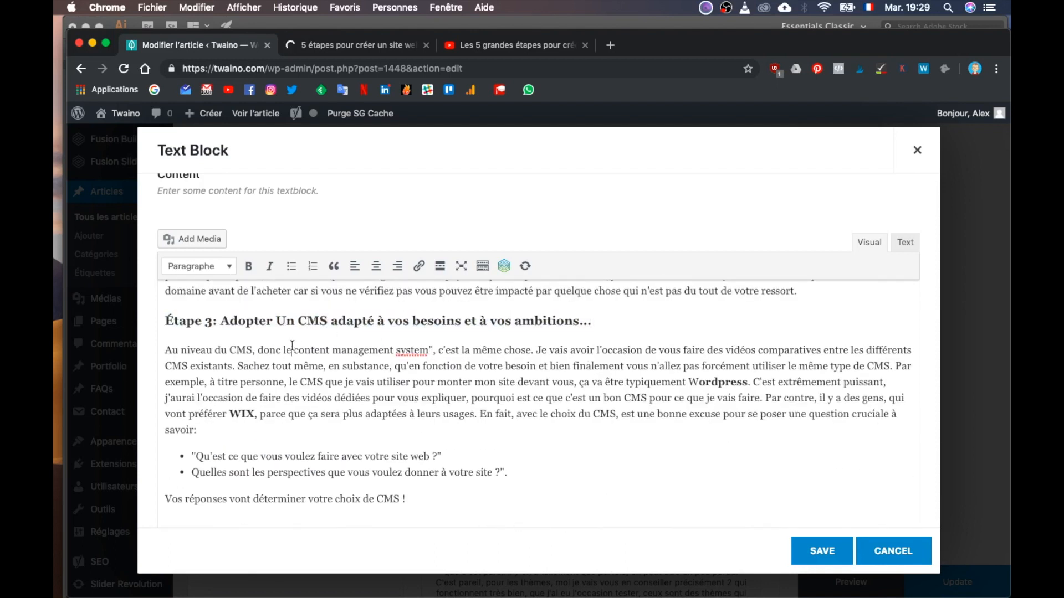
click(293, 349)
text(")
Add the level-3 heading "Étape 4: Un thème pas trop lourd et avec une bonne équipe support" above the theme paragraph.
scroll(293, 388, down, 2)
text(Étape 3: Adopter Un CMS adapté à vos besoins et à vos ambitions…)
drag(213, 416, 205, 415)
text(41)
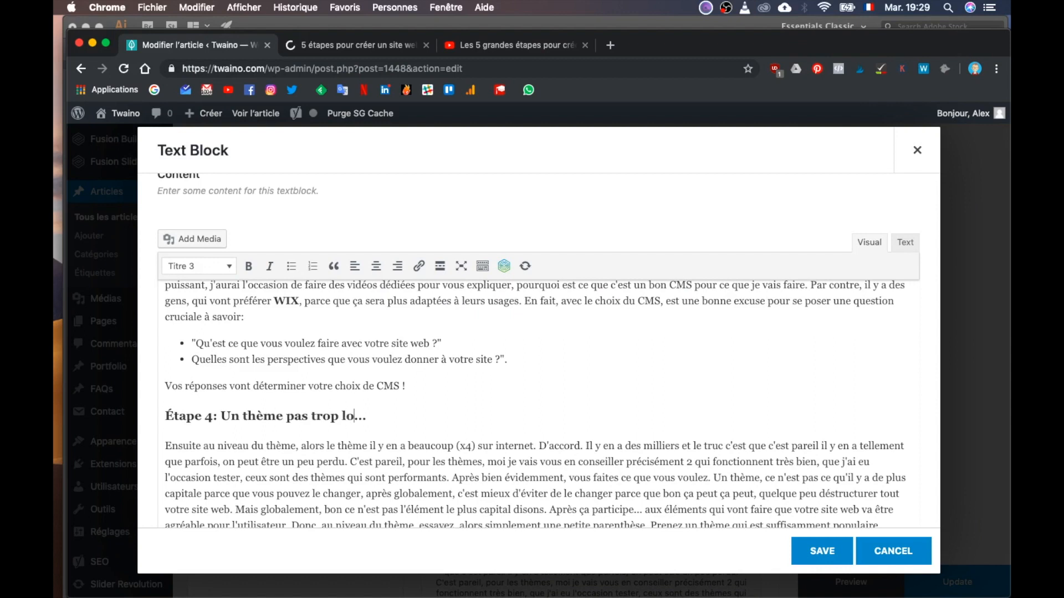
scroll(536, 403, down, 3)
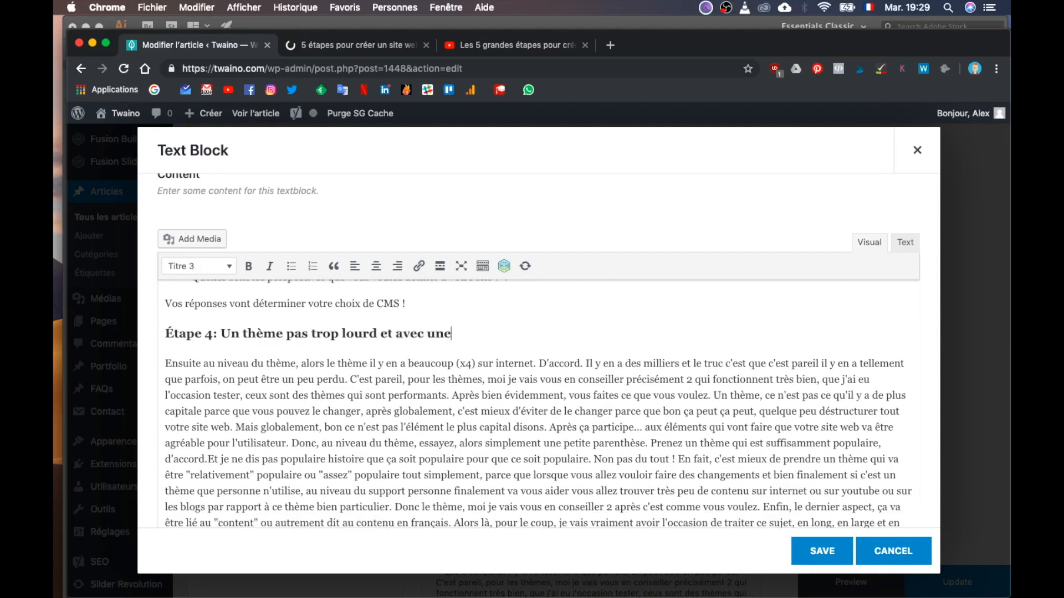
Save the text block and update the article.
key(super+a)
scroll(538, 403, up, 3)
click(822, 551)
click(943, 585)
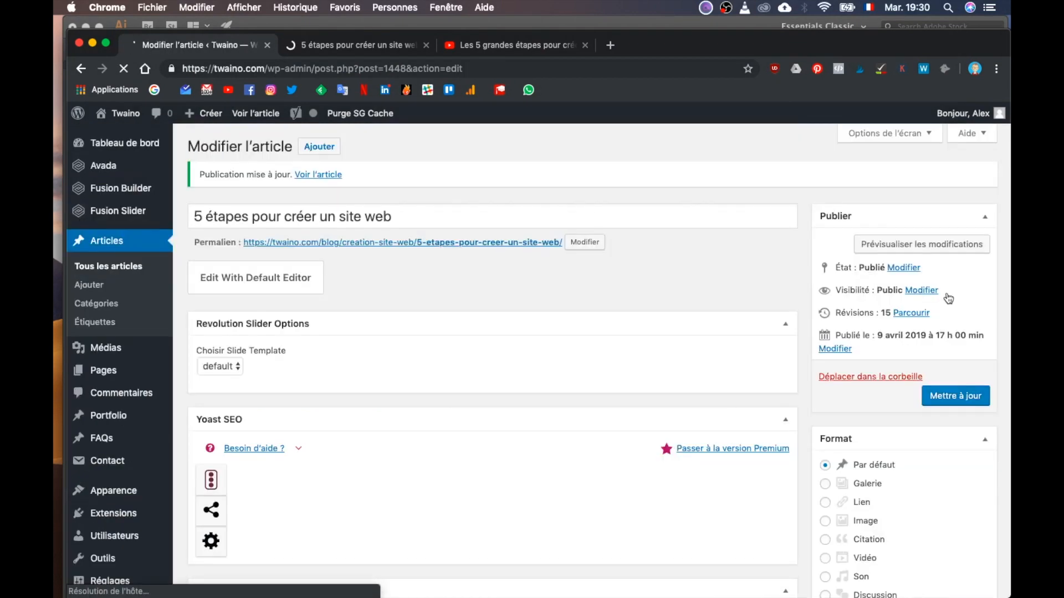
Preview the article changes and read down to the Étape 3 section on the CMS.
click(950, 246)
scroll(309, 404, down, 10)
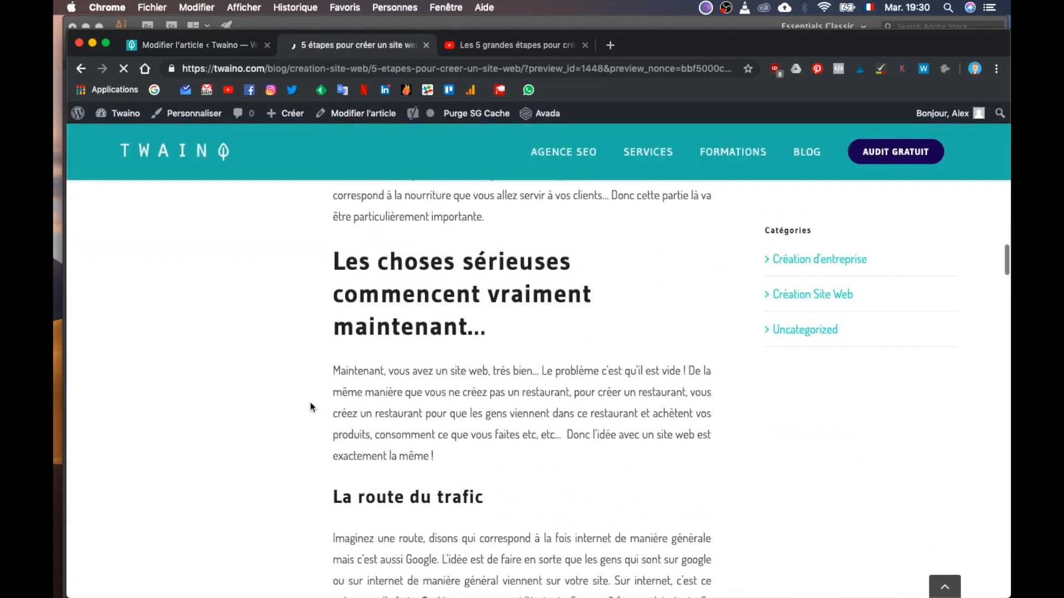
scroll(311, 407, down, 20)
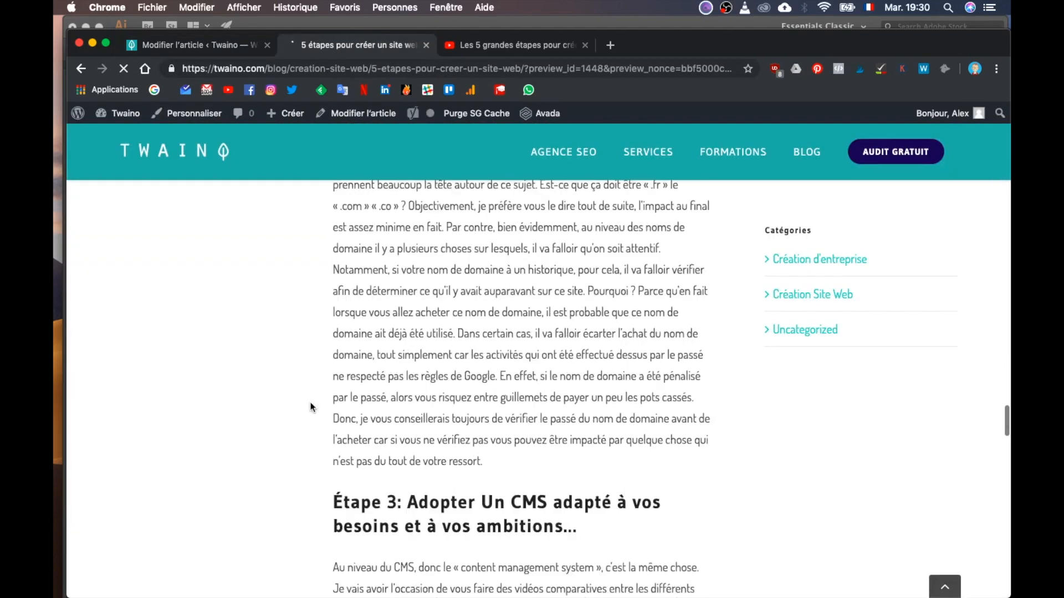
scroll(309, 408, down, 1)
scroll(309, 408, up, 4)
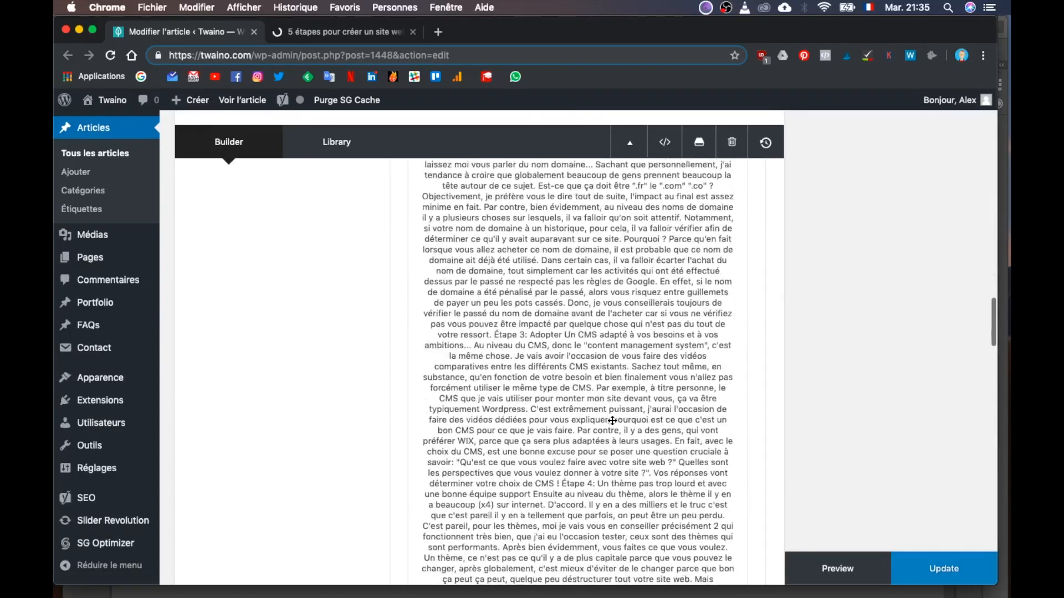
Upload the nine JPG illustrations from the desktop to the media library, from Creation-site-web-creation.jpg to Site-web-lent.jpg.
scroll(612, 421, down, 2)
mouse_move(93, 235)
click(205, 252)
key(ctrl+Right)
key(ctrl+Left)
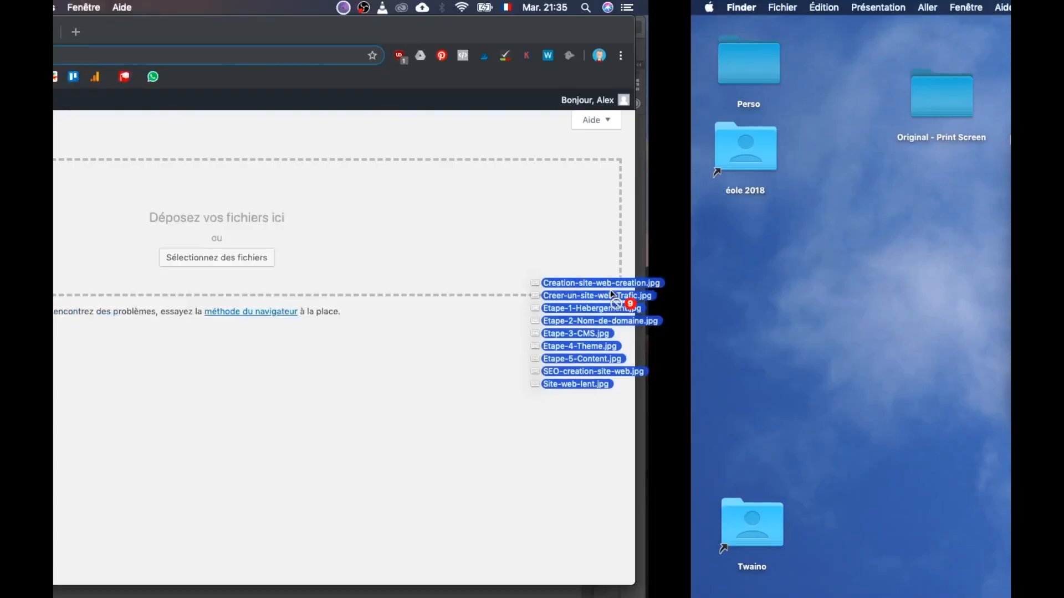
drag(624, 300, 484, 216)
scroll(484, 214, down, 2)
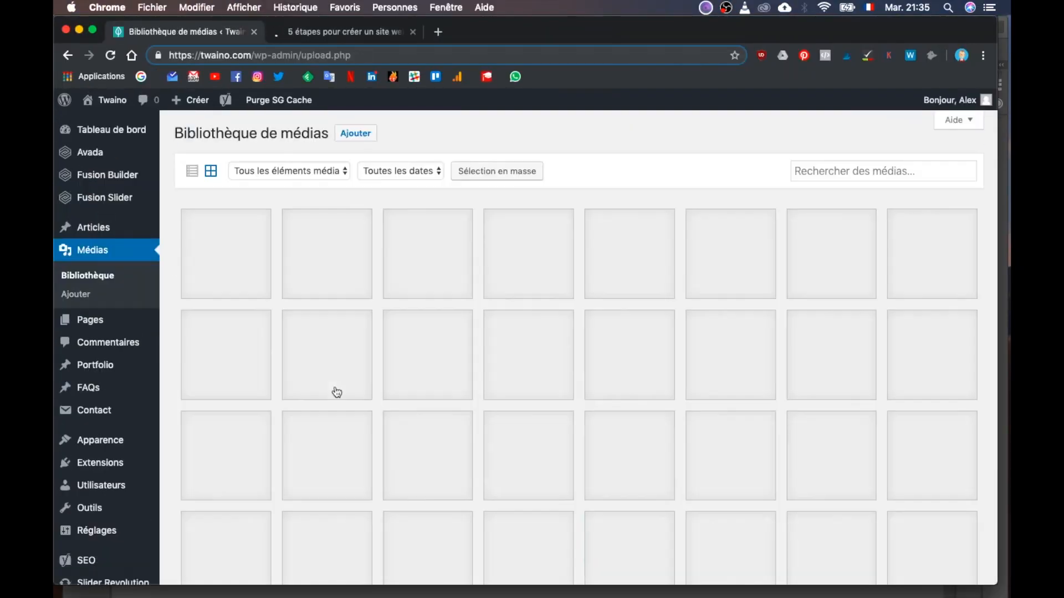
Write alternative texts for the Creation-site-web-creation, Etape-1-Hebergement and Etape-3-CMS images, titling the first "Creation-site-web-Conversion".
click(334, 392)
click(845, 354)
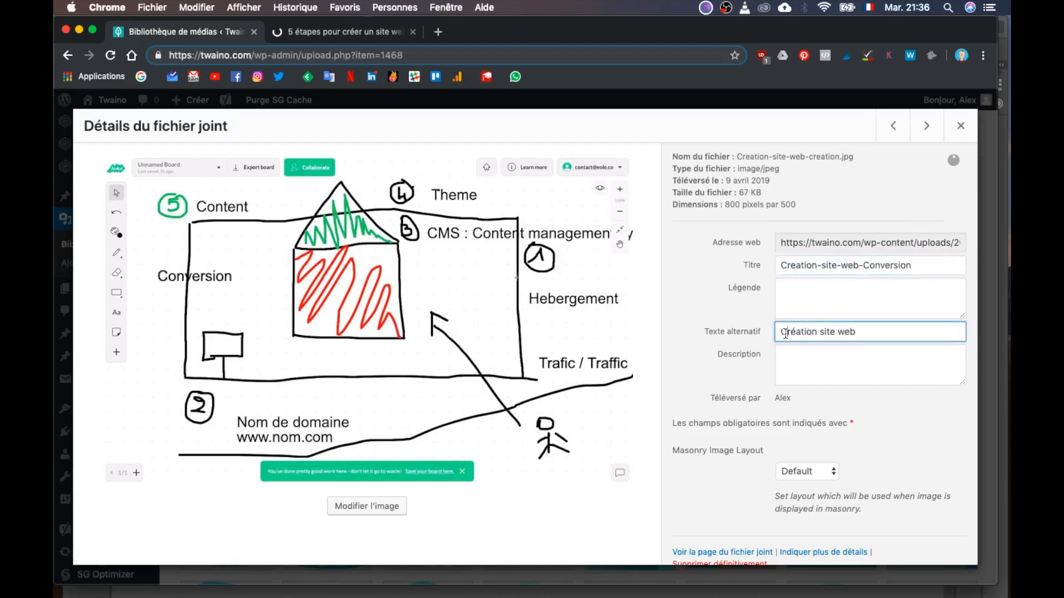
click(893, 126)
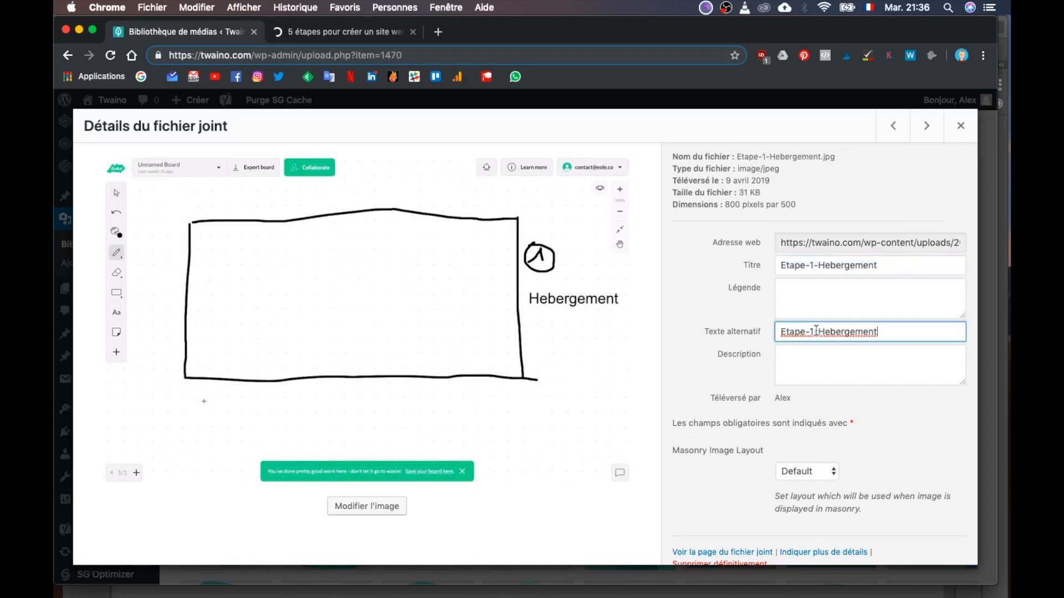
key(Left)
click(890, 131)
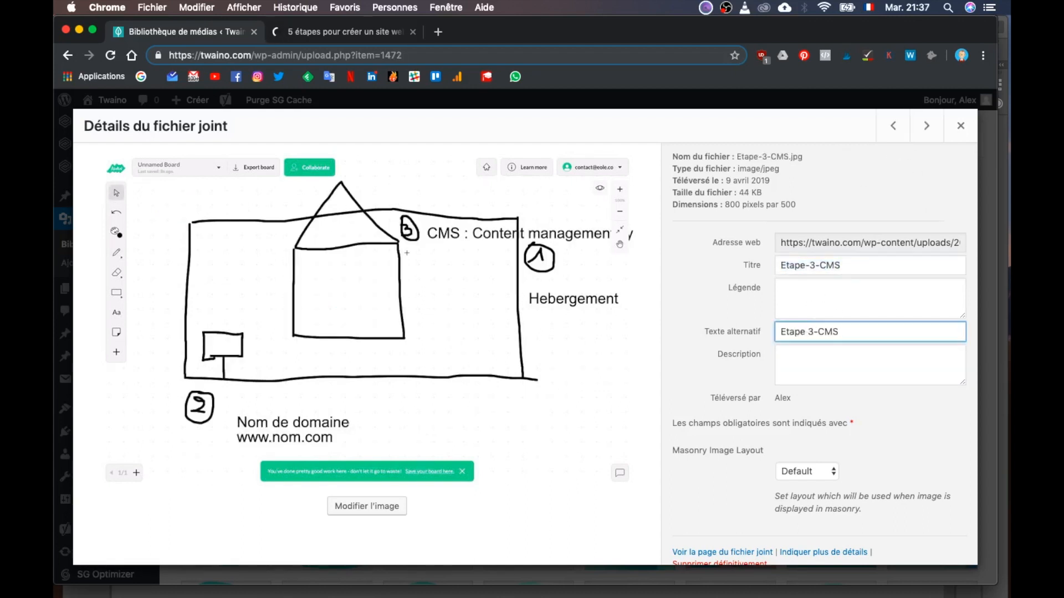
Write alternative texts based on the titles for the content, SEO and slow-site images, using "Site web lent" for the last.
click(890, 131)
text(Content)
click(926, 126)
click(893, 126)
click(893, 126)
triple_click(831, 265)
click(831, 331)
text(SEO-creation-site-web)
click(803, 331)
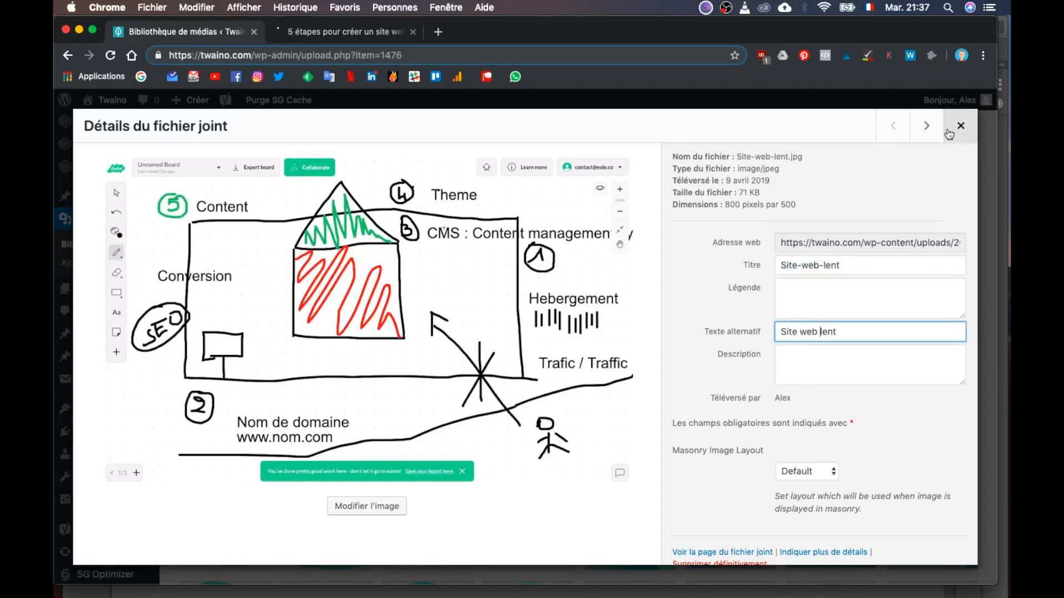
Close the image details and open the article "5 étapes pour créer un site web" for editing.
click(959, 126)
click(89, 227)
click(260, 299)
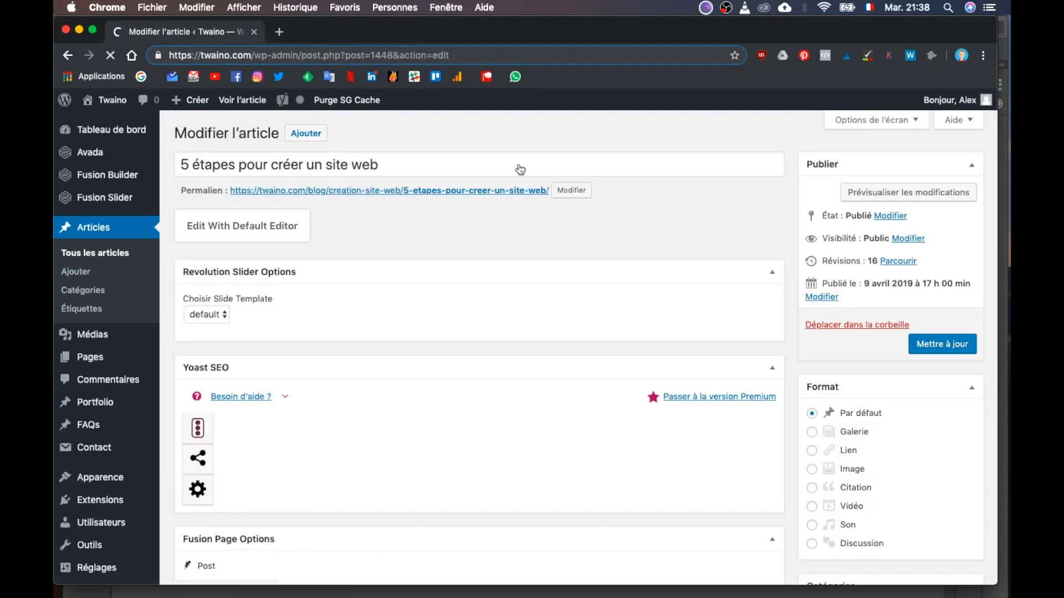
scroll(601, 331, down, 15)
click(543, 333)
scroll(546, 347, down, 5)
click(880, 538)
scroll(720, 409, down, 5)
scroll(720, 409, down, 5)
click(543, 388)
scroll(581, 397, down, 5)
click(879, 537)
Open the article's main text block and insert the Etape-1-Hebergement.jpg image in the hosting section.
scroll(552, 430, down, 5)
click(543, 487)
click(271, 311)
click(179, 166)
click(263, 342)
click(904, 545)
Insert the Etape-2-Nom-de-domaine.jpg image on a new line in the domain name section.
click(436, 367)
key(Return)
click(179, 166)
click(708, 261)
click(904, 545)
Insert the Etape-3-CMS.jpg image before the "Le thème" heading and Etape-4-Theme.jpg in the theme section.
click(179, 166)
click(628, 259)
click(904, 546)
click(548, 264)
click(905, 545)
Insert the Etape-5-Content.jpg image in the content section.
click(759, 372)
click(185, 166)
click(444, 255)
click(905, 545)
Insert the site traffic illustration, Creer-un-site-web-Trafic.jpg, on a new line in the traffic section.
click(554, 424)
key(Return)
click(193, 176)
click(360, 249)
click(360, 333)
click(905, 545)
Insert the Creation-site-web-creation.jpg image below the paragraph that explains conversion.
scroll(491, 406, down, 10)
click(715, 354)
key(Return)
click(179, 173)
click(462, 323)
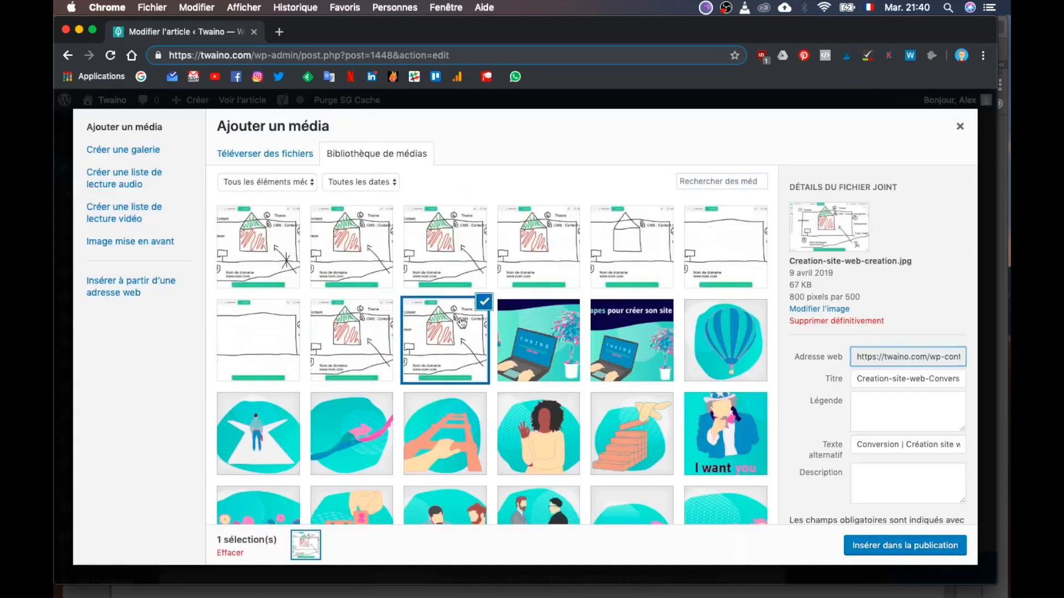
click(444, 339)
click(905, 546)
Save the text block and check the inserted illustrations in the article preview.
scroll(833, 399, up, 5)
click(810, 537)
click(876, 574)
scroll(577, 236, down, 20)
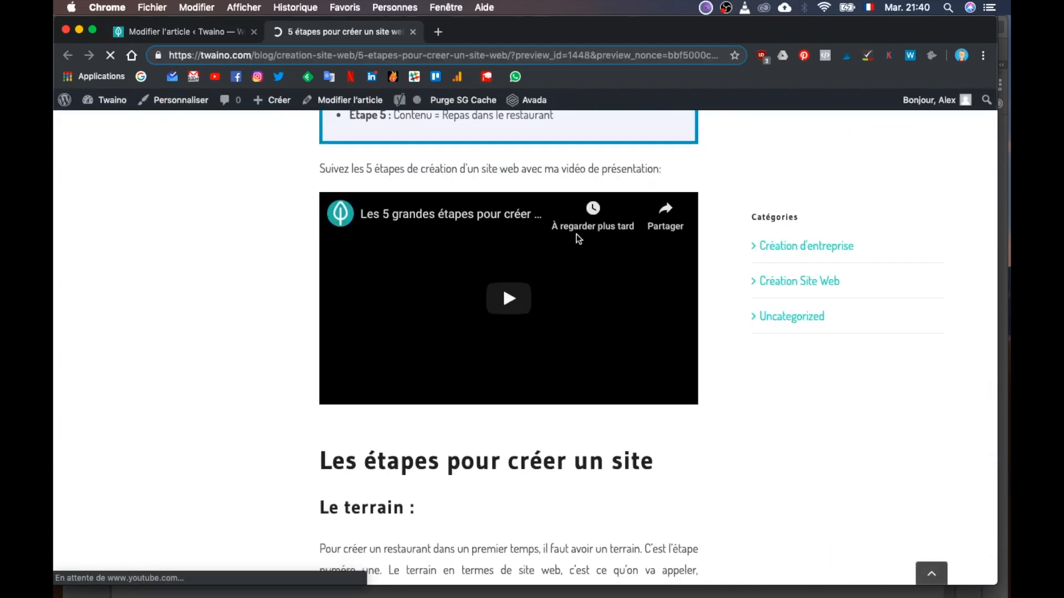
scroll(577, 236, down, 20)
click(225, 32)
click(338, 32)
scroll(453, 330, down, 10)
scroll(453, 329, up, 10)
Reopen the article's text block and insert the SEO-creation-site-web.jpg image on a new line in the SEO part.
click(186, 33)
click(511, 368)
scroll(554, 333, down, 10)
click(714, 321)
key(Return)
click(179, 172)
click(346, 255)
click(904, 545)
Insert the Site-web-lent.jpg image in the Étape 1 hosting section, save the text block and update the article.
scroll(525, 304, down, 15)
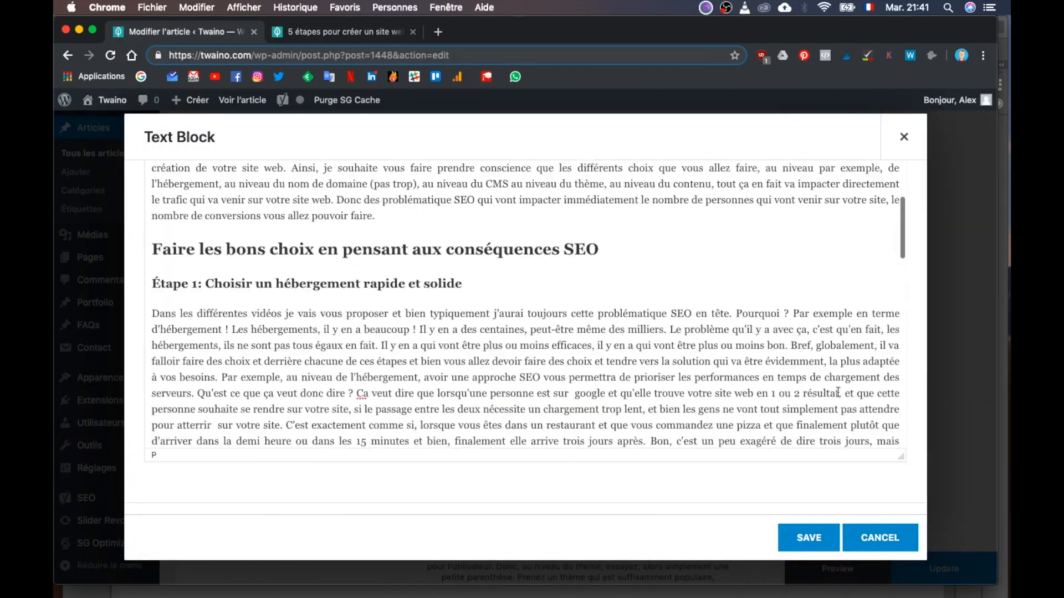
key(Return)
click(178, 172)
click(284, 254)
click(904, 546)
click(809, 537)
click(944, 569)
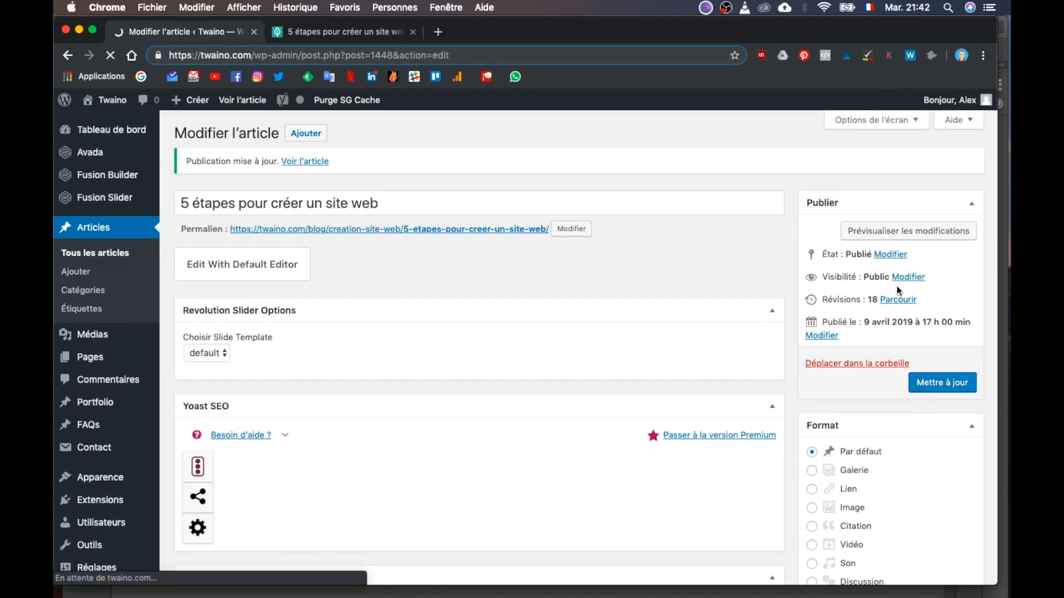
Reload the article preview and review the placement of the illustrations through the whole page.
click(343, 32)
click(110, 56)
scroll(103, 343, down, 20)
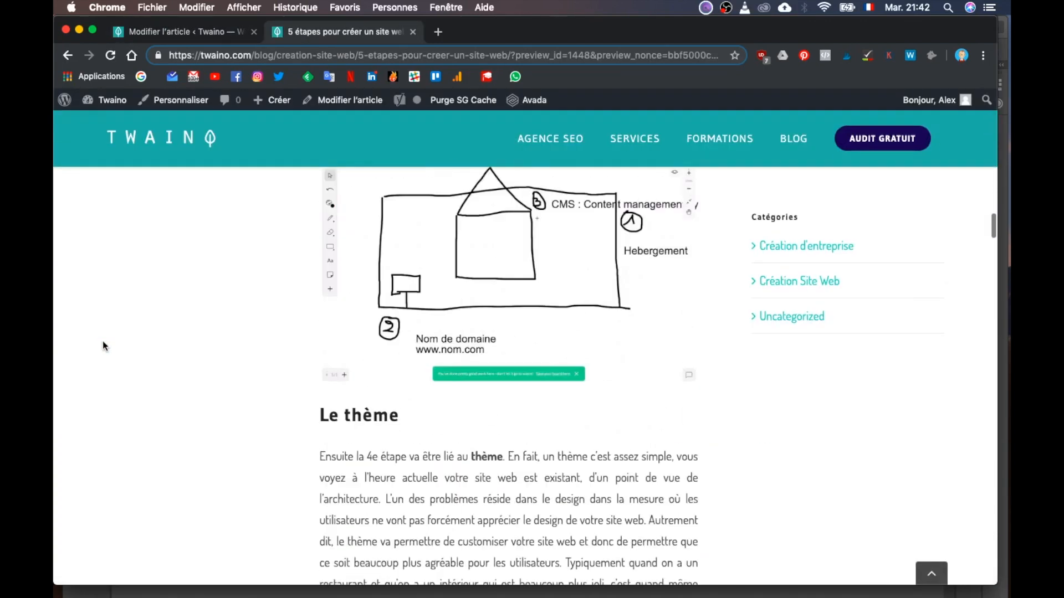
scroll(103, 343, up, 5)
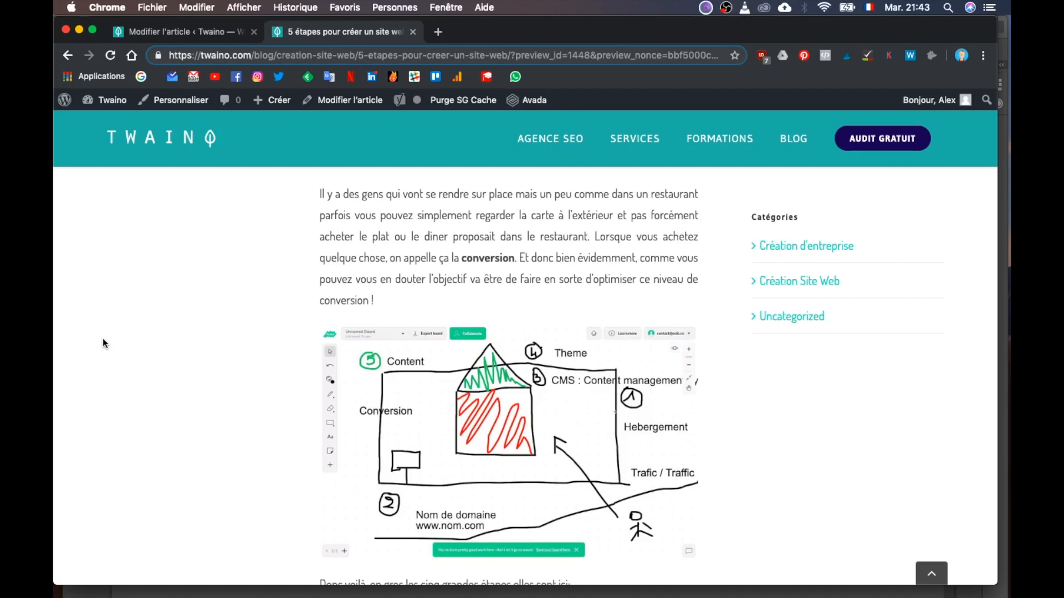
scroll(102, 338, down, 15)
scroll(115, 361, down, 20)
Reopen the text block and replace the opening of the Étape 4 paragraph with "Maintenant, je vais vous parler du thème".
click(207, 31)
scroll(545, 363, down, 20)
click(543, 351)
scroll(544, 349, down, 15)
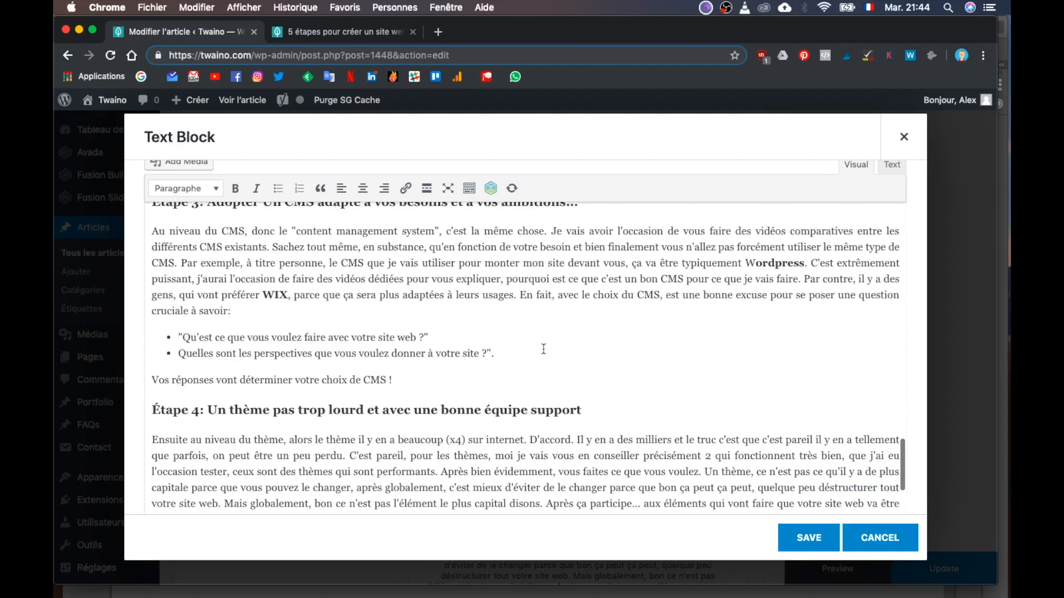
scroll(543, 349, down, 2)
double_click(169, 397)
text(Maintenant, je vais vous parler du thème)
Reword the start of the following Étape 4 sentence as "Alors des thèmes, sachez qu'il y en a".
drag(443, 397, 344, 397)
key(BackSpace)
text(des)
click(426, 397)
text(s, sachez qu')
key(Delete)
Remove "(x4)" after "beaucoup" and "D'accord. Il y en a" before "des milliers" in the themes sentence.
drag(601, 397, 576, 398)
key(BackSpace)
drag(729, 397, 641, 397)
key(BackSpace)
Reword the themes sentences as "des milliers sur internet. Face à la quantité de choix, on peut être facilement perdu".
double_click(562, 396)
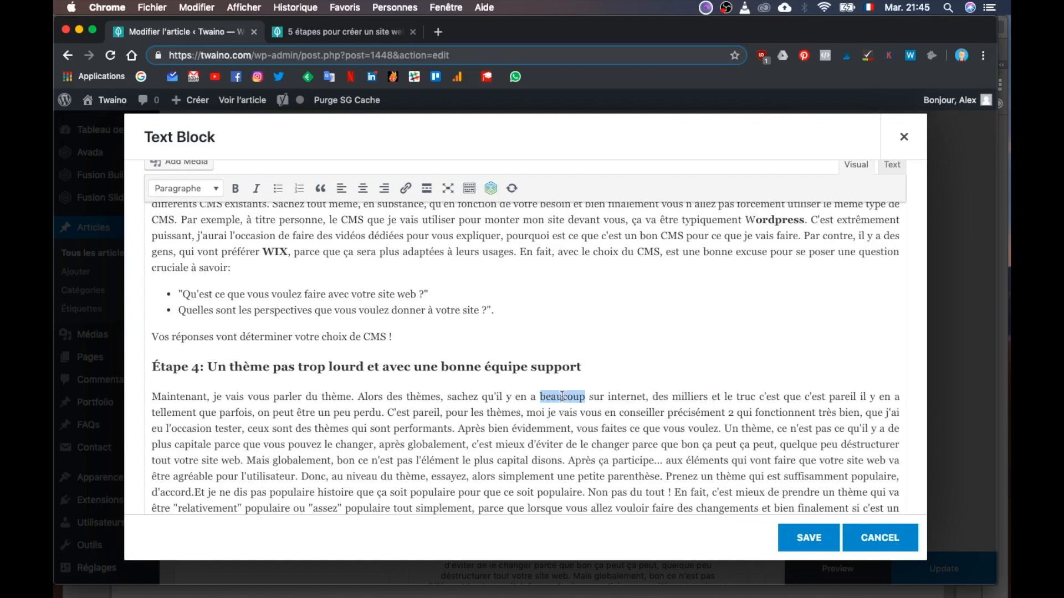
key(BackSpace)
key(BackSpace)
key(BackSpace)
text(. D)
key(BackSpace)
text(Face au)
key(BackSpace)
key(BackSpace)
text(à la quantité de choix,)
key(BackSpace)
drag(191, 413, 865, 397)
text(facilement)
Shorten the recommendation sentence so it starts with "Moi je vais vous en conseiller" and ends with "et qui sont performants".
drag(186, 413, 334, 413)
text(M)
scroll(654, 388, down, 2)
drag(678, 377, 787, 378)
text(et)
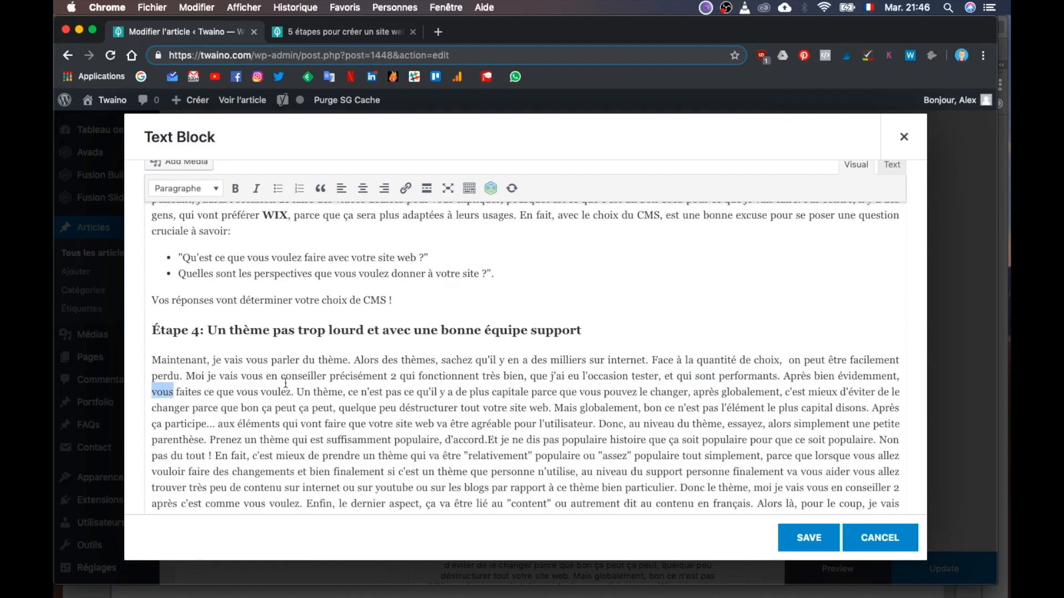
Rework the text after "évidemment," into "la décision vous revient" and "car vous pouvez le changer facilement. Après,".
drag(285, 383, 292, 391)
text(la décision vous revient)
drag(536, 393, 491, 393)
text(car)
click(626, 392)
text(facilement)
drag(691, 392, 793, 393)
text(. Après)
Rephrase the advice against changing themes as "sans arrêt dans la mesure où ça peut déstructurer totalement votre site web".
click(874, 393)
text(sans arrê)
drag(203, 409, 382, 408)
text(dans la mesure où ça peut)
double_click(374, 409)
text(totalement)
Reword the following theme sentences to read "je dirai que ce n'est pas l'élément le plus capital. Après cela participe".
scroll(498, 401, down, 1)
double_click(586, 392)
text(je dirai que)
drag(855, 391, 821, 390)
key(BackSpace)
double_click(843, 391)
text(cela)
scroll(478, 386, down, 2)
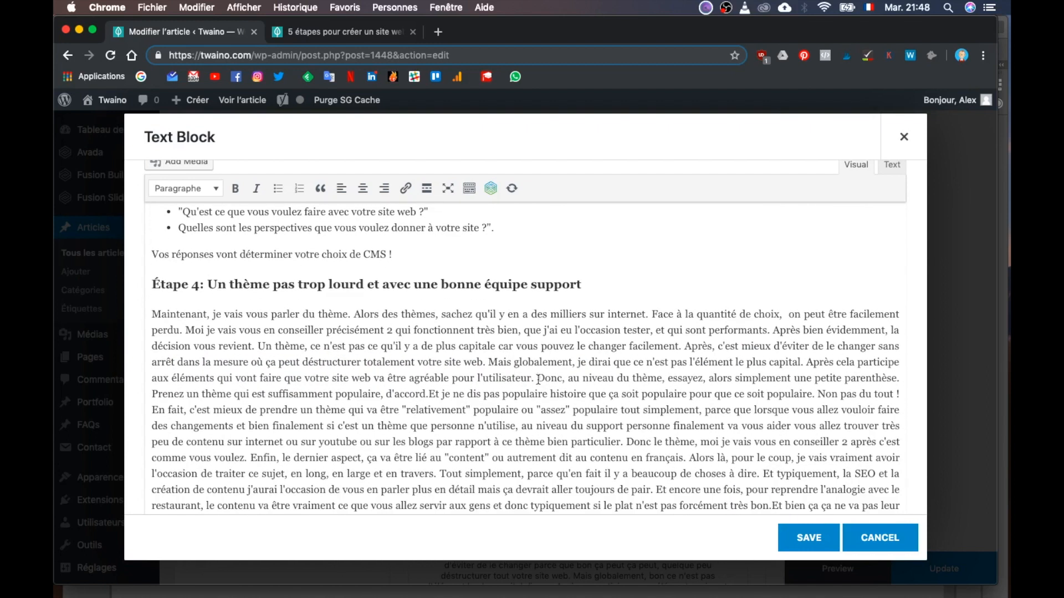
Replace the wordy lead-in with "Simplement, prenez un thème" and remove "d'accord" after "suffisamment populaire".
drag(538, 378, 158, 394)
text(Simplement, p)
drag(869, 378, 824, 378)
key(BackSpace)
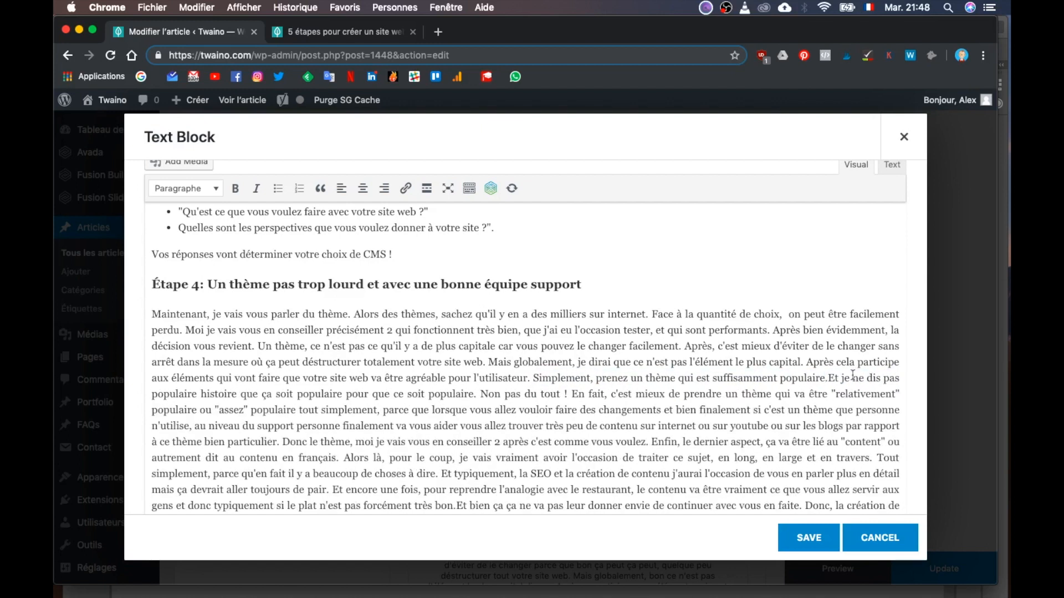
Rewrite the popular theme explanation with "ça sera plus simple. En effet, si vous utilisez" and "il y a peu de chance d'avoir un bon support, donc personne".
scroll(553, 377, down, 1)
scroll(722, 386, down, 1)
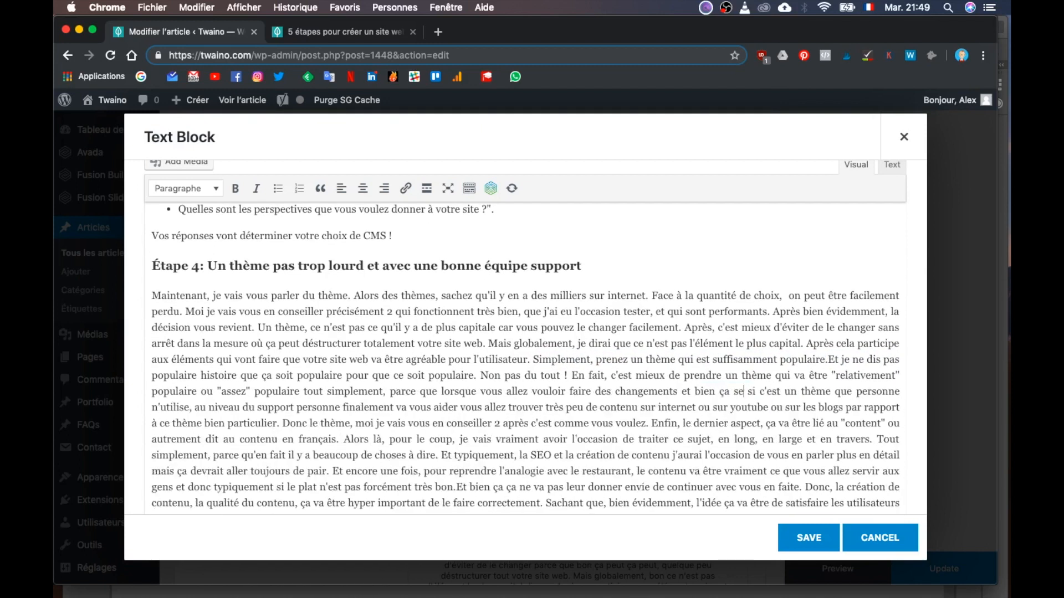
text(ra plus simple. En effet, si vous utilisez)
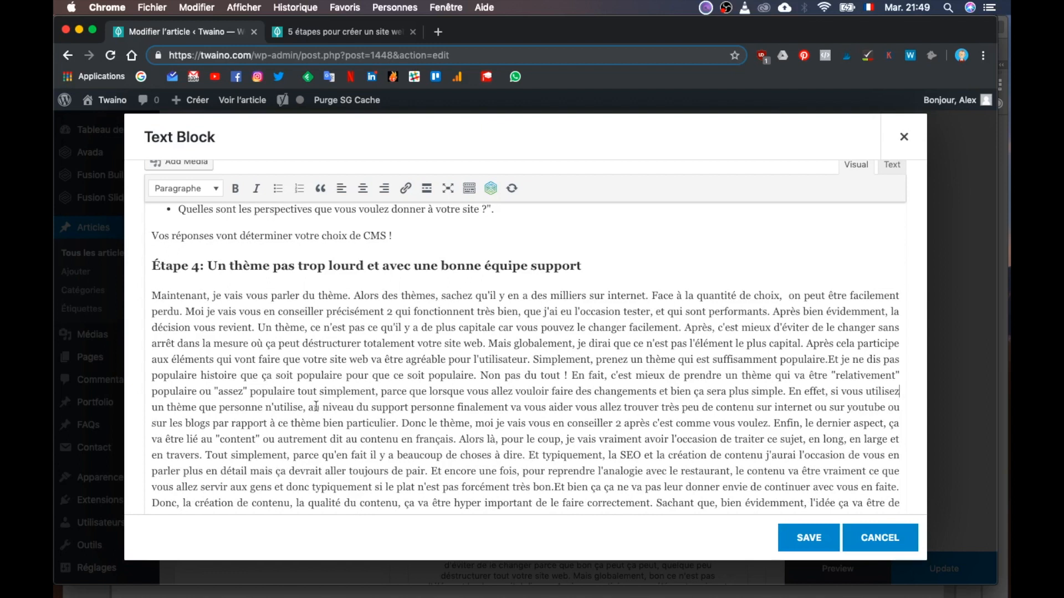
double_click(314, 407)
text(il y a peu de chance d'avoir un bon s)
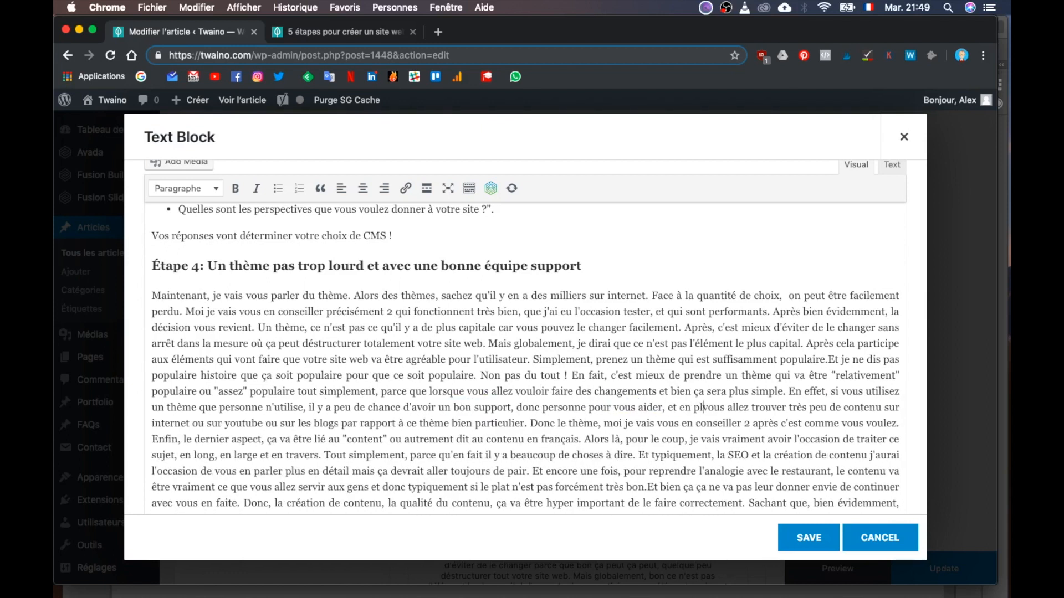
text(upport, donc personne)
Condense the list of content sources to "sur internet / youtube / les blogs", dropping the rest of that sentence.
scroll(224, 408, down, 1)
click(241, 408)
key(BackSpace)
key(BackSpace)
key(BackSpace)
key(BackSpace)
key(BackSpace)
key(BackSpace)
text(/)
click(293, 408)
key(BackSpace)
key(BackSpace)
key(BackSpace)
key(BackSpace)
key(BackSpace)
key(BackSpace)
text(/)
Split the paragraph before "Enfin, le dernier aspect" and insert the heading "Étape 5: Un contenu de qualité" in the same heading style.
click(703, 373)
key(Return)
key(Return)
drag(581, 215, 153, 215)
key(super+c)
click(219, 400)
key(super+v)
drag(229, 402, 593, 399)
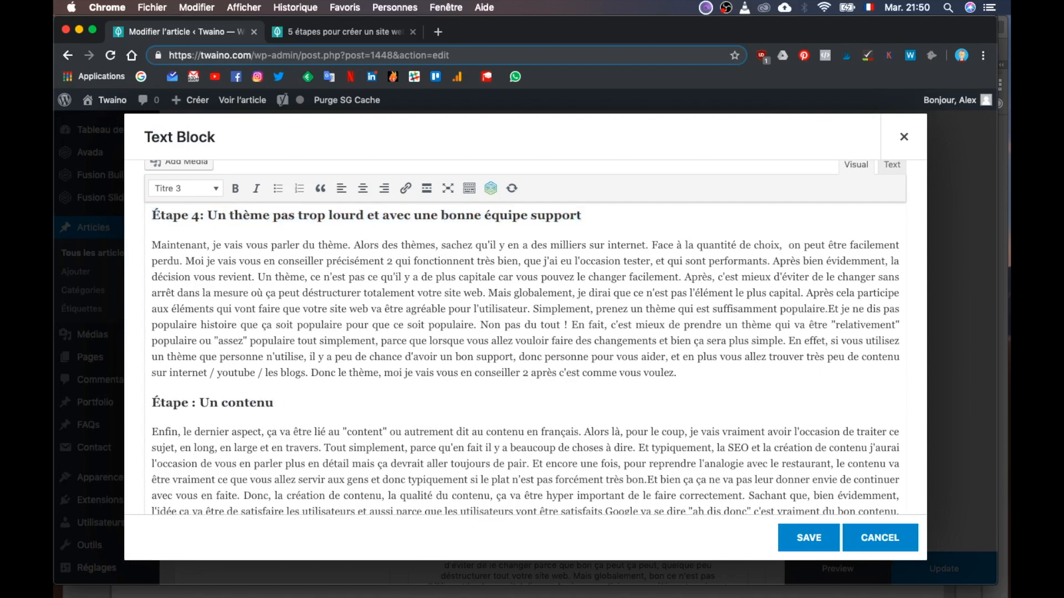
scroll(254, 320, up, 6)
scroll(255, 321, down, 8)
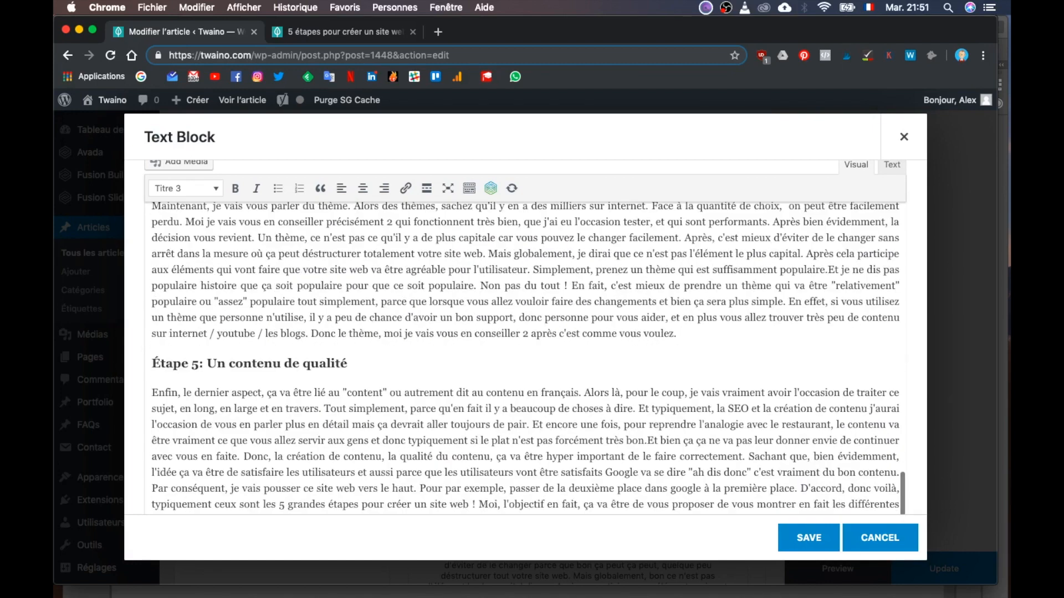
Complete the Étape 5 opening with "de la création d'un site web va être lié" and add commas after "contenu" and "détail".
click(276, 333)
key(BackSpace)
key(BackSpace)
key(BackSpace)
key(BackSpace)
text(de la création d'un site web)
scroll(501, 353, down, 1)
scroll(500, 353, down, 1)
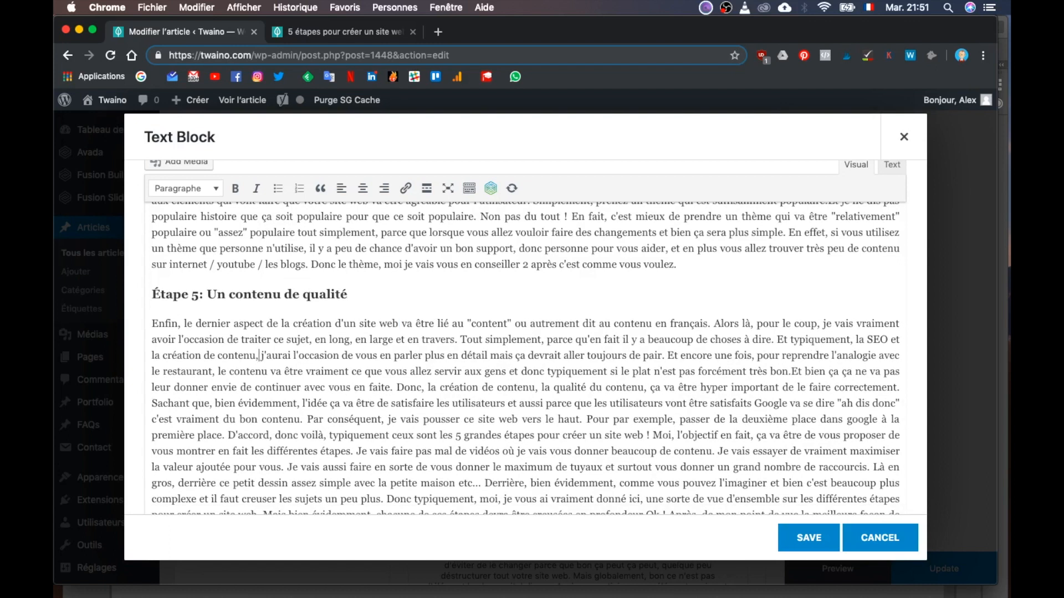
click(489, 356)
text(,)
Describe the content as la "nourriture" in the restaurant analogy and retitle the heading "Étape 5: Nourrir le lecteur de contenu de qualité".
scroll(659, 357, down, 2)
drag(333, 352, 387, 353)
text(la nourriture")
key(Left)
key(Left)
key(Left)
key(Left)
key(Left)
key(Left)
key(Left)
key(Left)
key(Left)
key(Left)
key(Left)
text(")
double_click(215, 276)
text(Nourrir)
Finish the restaurant analogy with "à vos lecteurs" and "n'attendez-vous pas à un bon retour", removing the old ending about continuing with you.
drag(500, 353, 541, 352)
text(à vos lecteurs)
drag(607, 353, 671, 350)
key(BackSpace)
text(n'attendez-vous pas à un bon r)
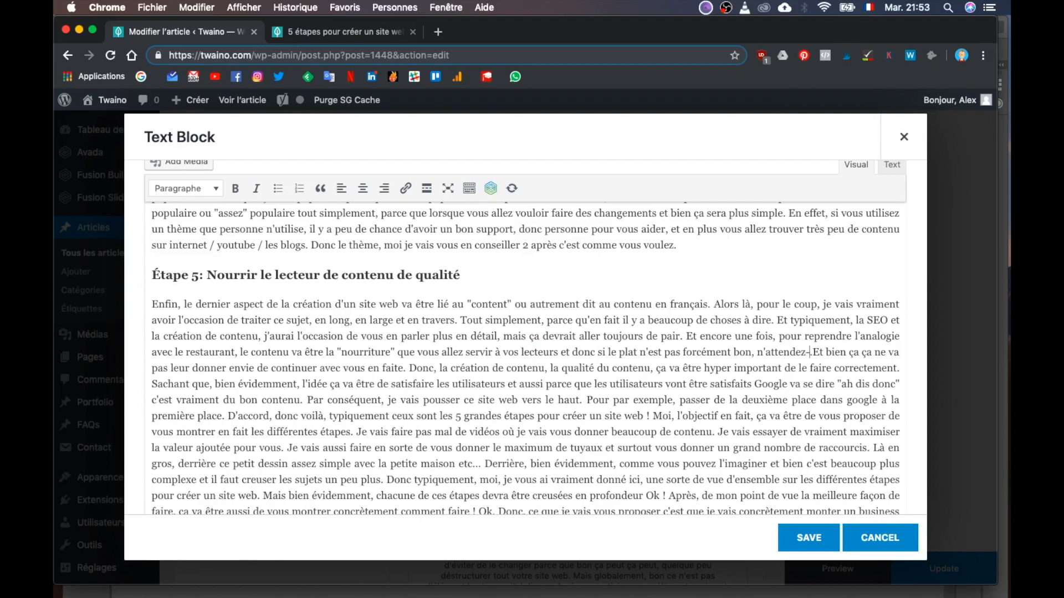
drag(183, 368, 526, 369)
key(BackSpace)
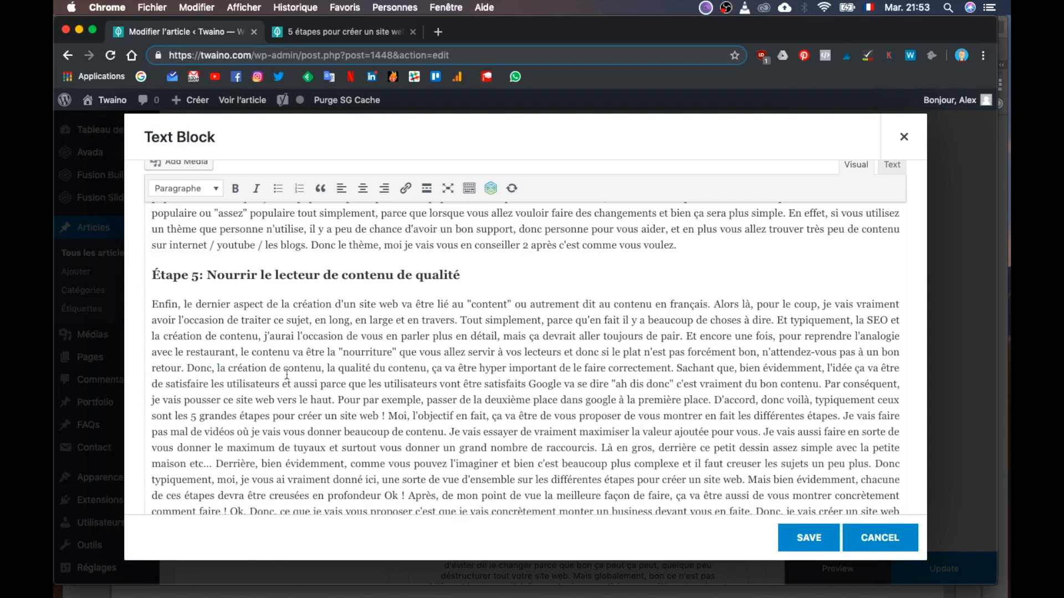
Rephrase the quality sentence with "ainsi que ça qualité" and delete "de le faire correctement" after "important".
click(327, 369)
text(ainsi que ça)
drag(421, 369, 479, 369)
key(BackSpace)
drag(549, 369, 667, 369)
key(BackSpace)
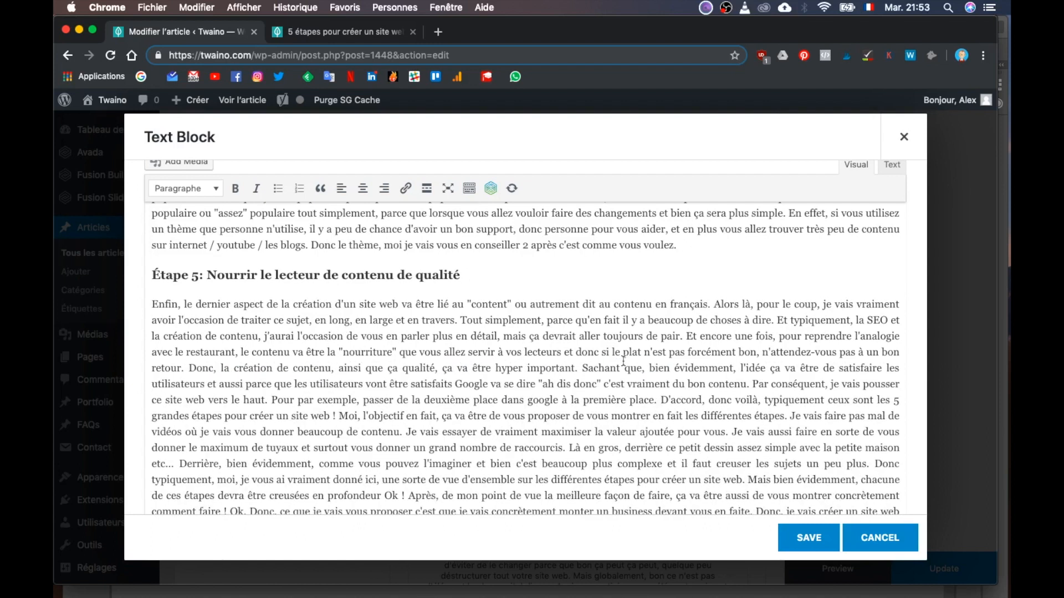
Insert "C'est un cercle vertueux." after "utilisateurs" and rework the following text as "Plus les utilisateurs sont satisfaits, plus Google va interpréter".
key(BackSpace)
key(BackSpace)
text(. C'est un cercle vertueux.)
drag(329, 384, 401, 384)
text(Plus)
double_click(434, 383)
text(sont)
click(561, 384)
text(intérpréte)
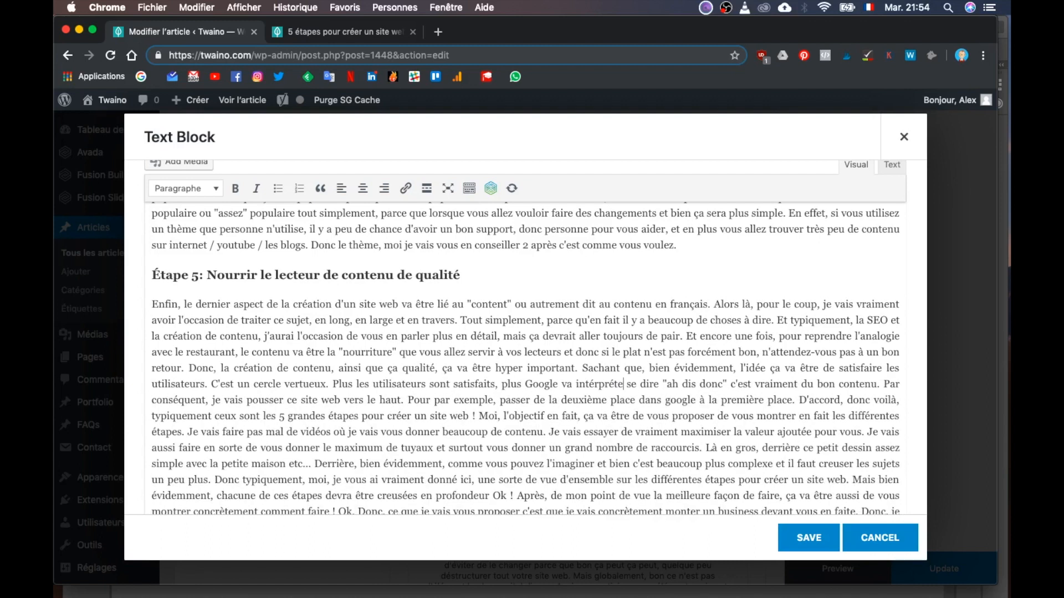
Continue the Google sentence with "les signaux en se disant" and begin its quotation with "cool ce site web,".
text( les signaux en se disant)
drag(730, 384, 761, 384)
key(BackSpace)
click(741, 384)
key(BackSpace)
key(BackSpace)
key(BackSpace)
text(cool ce site web,)
End the quotation with "ils font vraiment les choses biens pour leurs lecteurs" and add "dans mon moteur de recherche." after "vers le haut".
drag(274, 401, 831, 384)
text(ils font vraiment les choses biens pour leurs lecteurs")
key(Right)
key(Right)
key(Right)
key(Right)
key(Right)
click(591, 400)
text(dans mon moteur de recherche. )
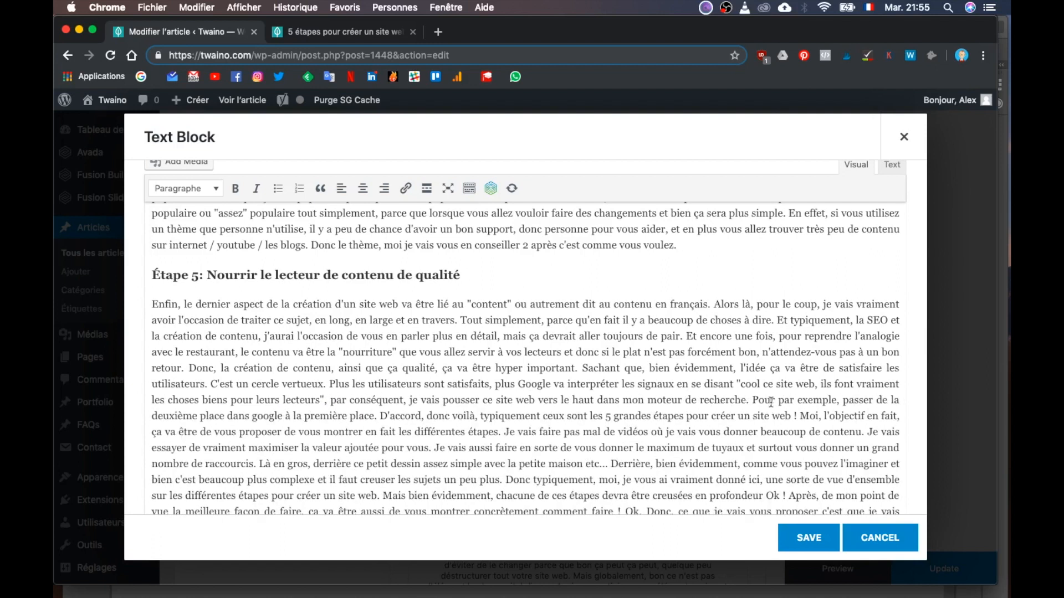
Reword the Google ranking example to begin "Le résultat se matérialisera par exemple, en passant de la deuxième place".
text(Le résultat se matérialisera)
double_click(209, 415)
text(en passant)
Delete "place" after "première" and start a new paragraph before "D'accord, donc voilà".
click(500, 416)
key(BackSpace)
key(BackSpace)
key(BackSpace)
key(BackSpace)
key(BackSpace)
key(BackSpace)
key(Return)
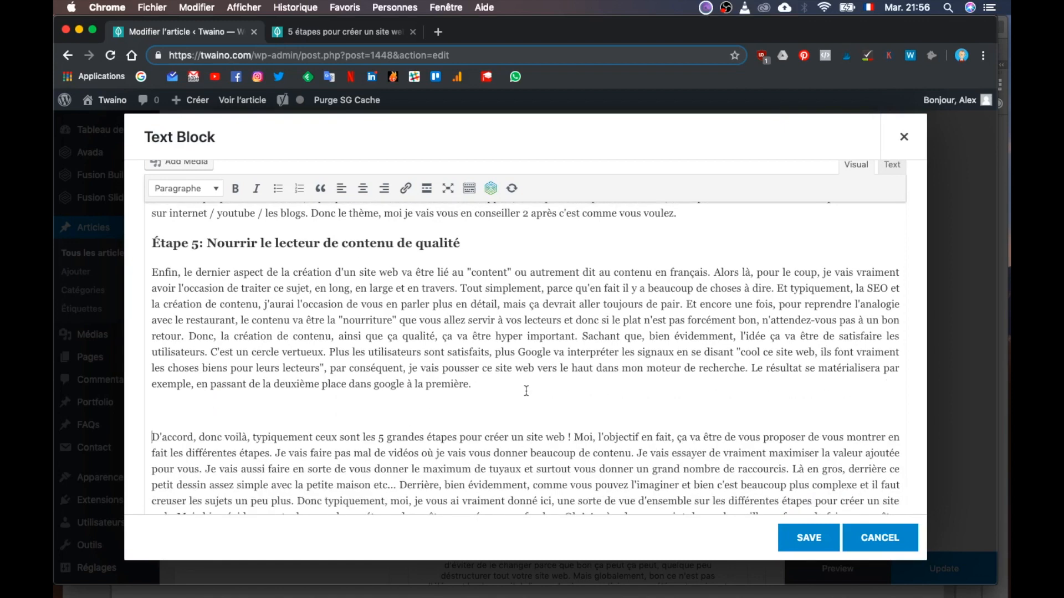
Save the text block and open a preview of the article's changes.
click(809, 537)
click(933, 565)
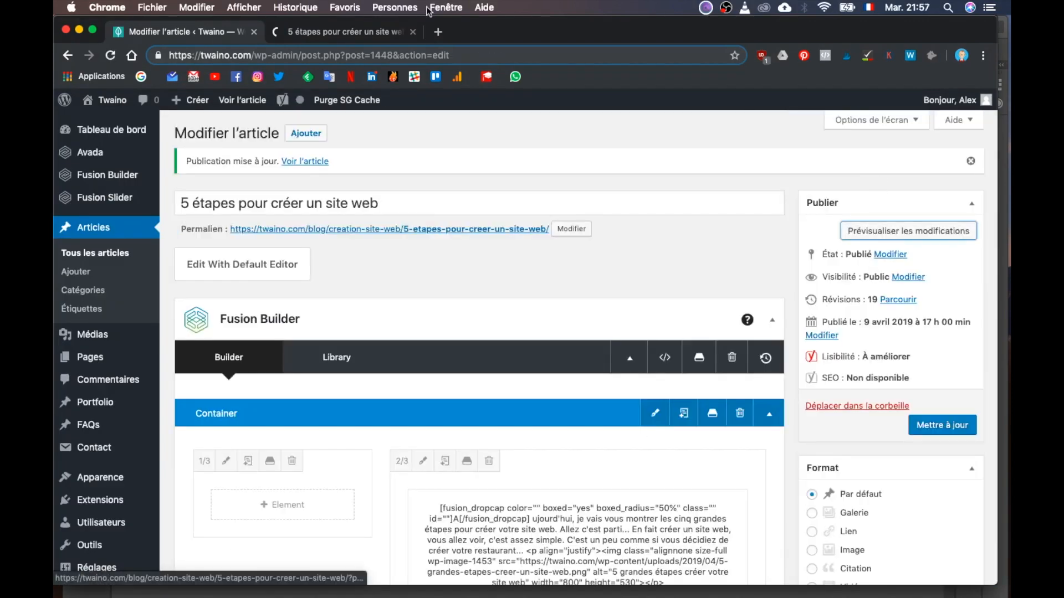
click(878, 230)
Review the previewed article from the introduction through the headings and layout of steps 2 and 3.
scroll(202, 330, up, 15)
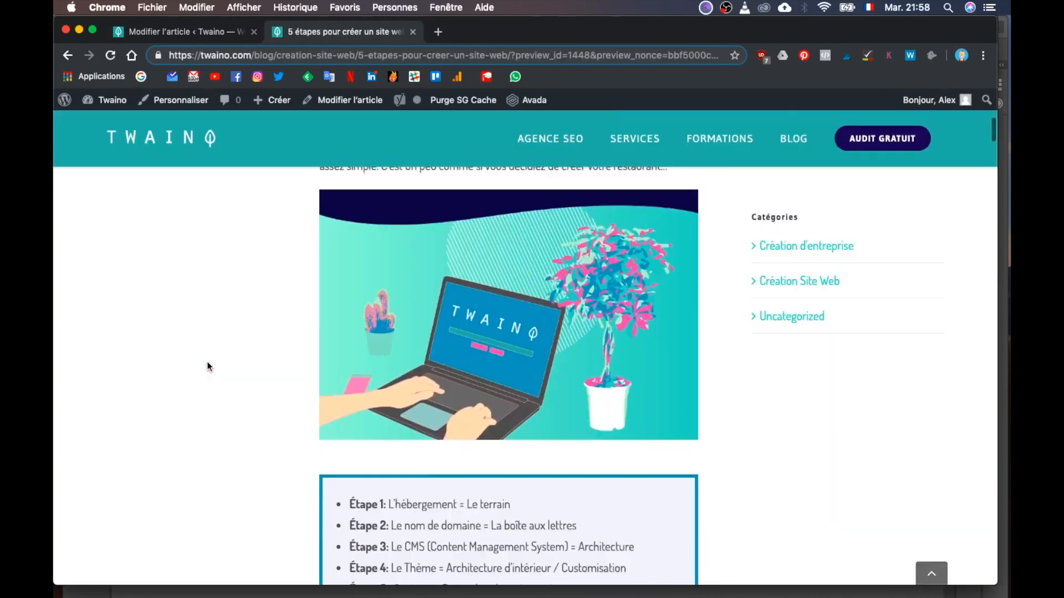
scroll(209, 366, down, 20)
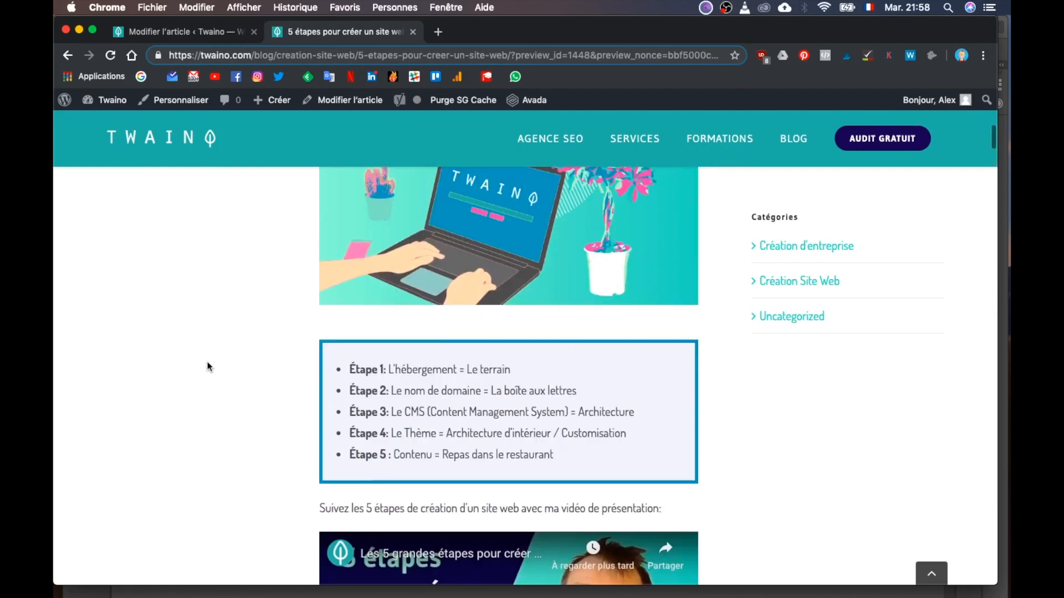
scroll(208, 366, down, 15)
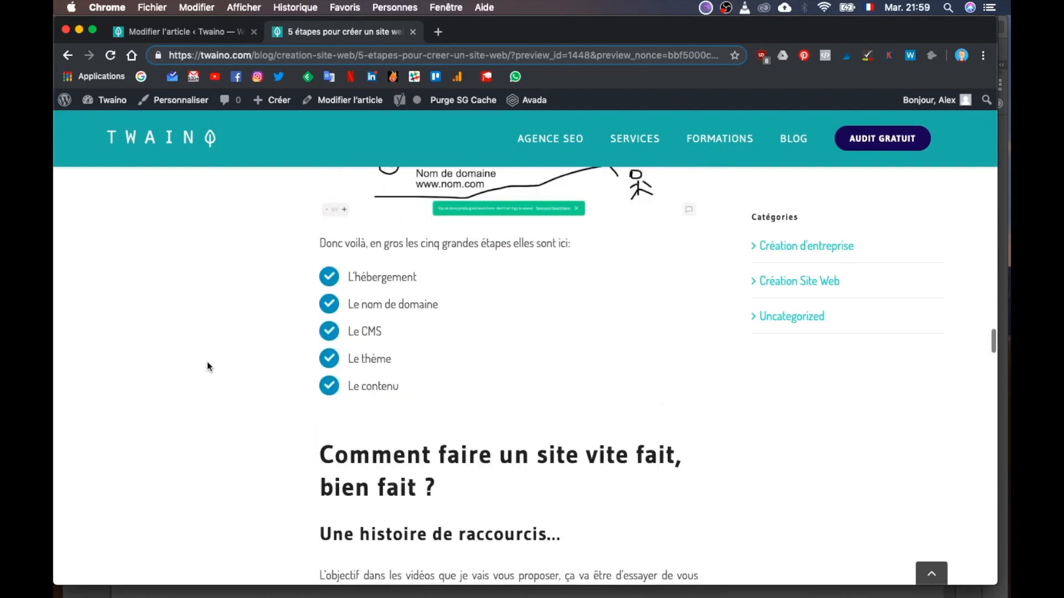
scroll(208, 366, down, 10)
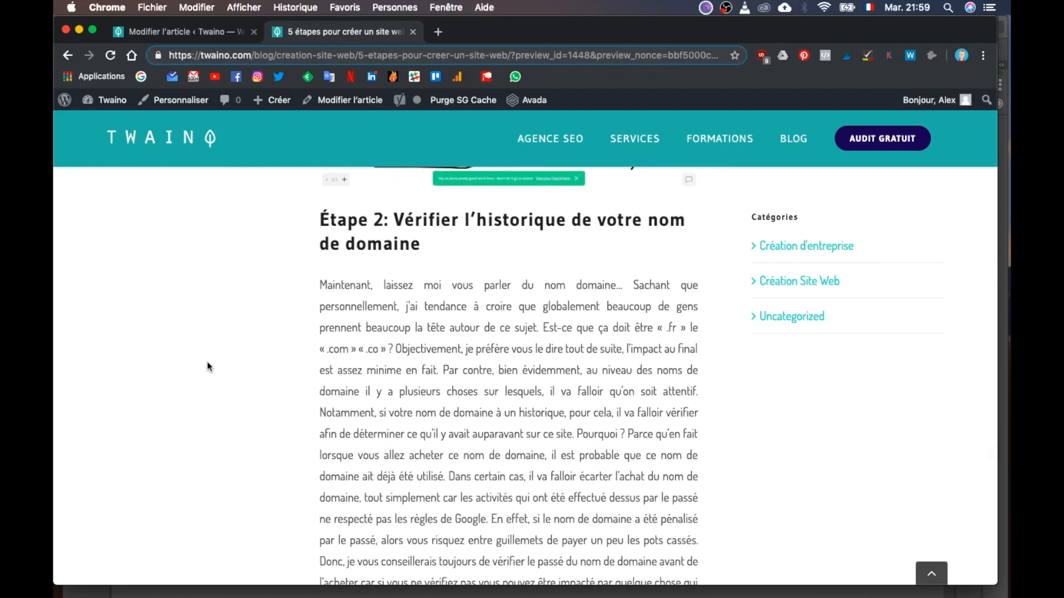
scroll(322, 222, down, 4)
scroll(322, 222, down, 12)
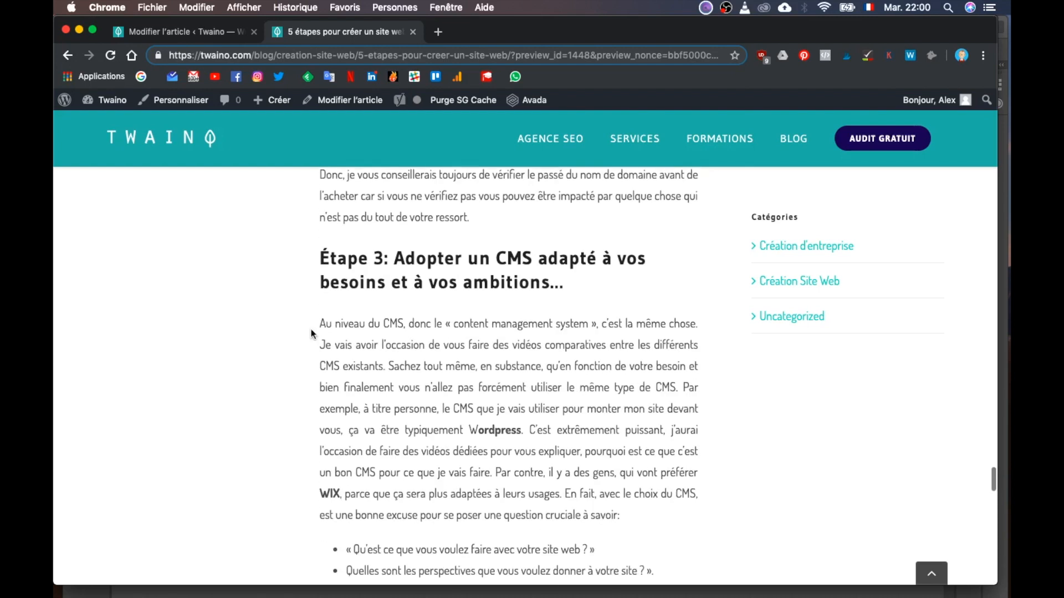
scroll(311, 333, down, 1)
scroll(318, 335, down, 3)
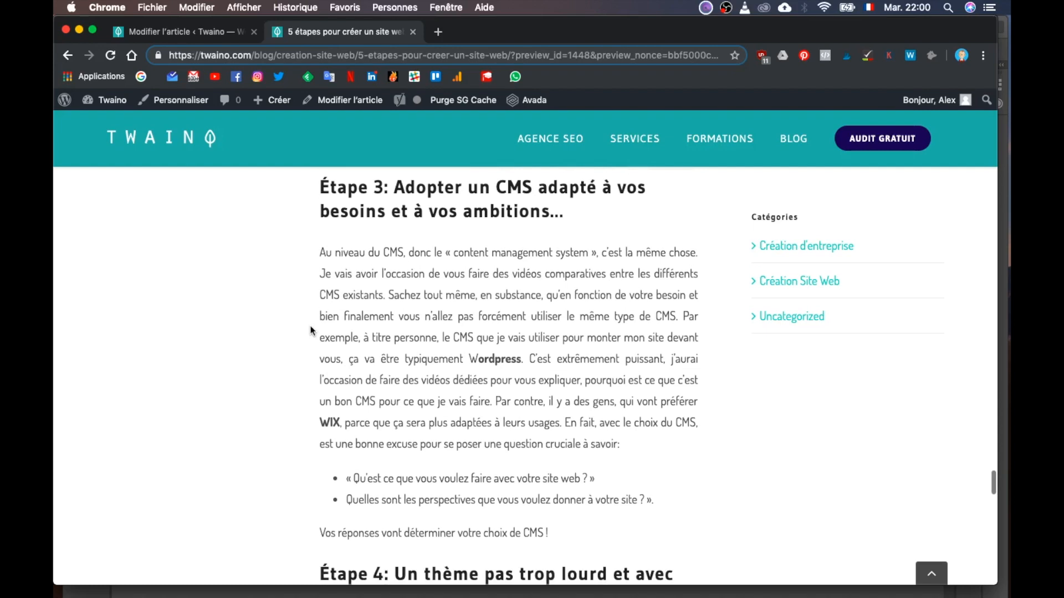
Return to the article editor and reopen the text block at the "Étape 5: Nourrir le lecteur de contenu de qualité" section.
key(ctrl+shift+Tab)
scroll(336, 309, down, 20)
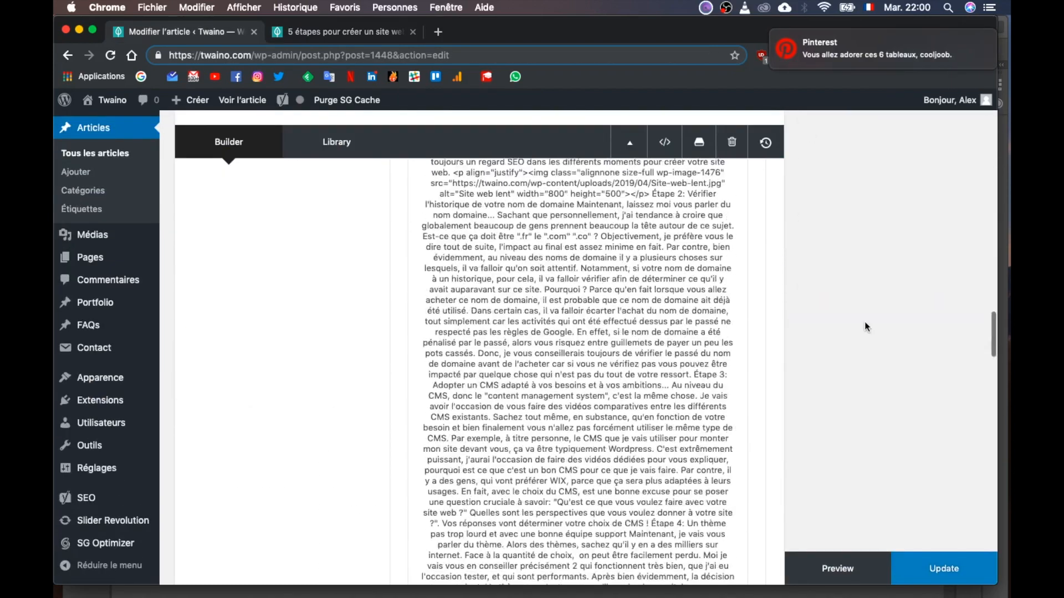
scroll(864, 325, up, 3)
click(537, 443)
scroll(537, 443, down, 20)
triple_click(344, 200)
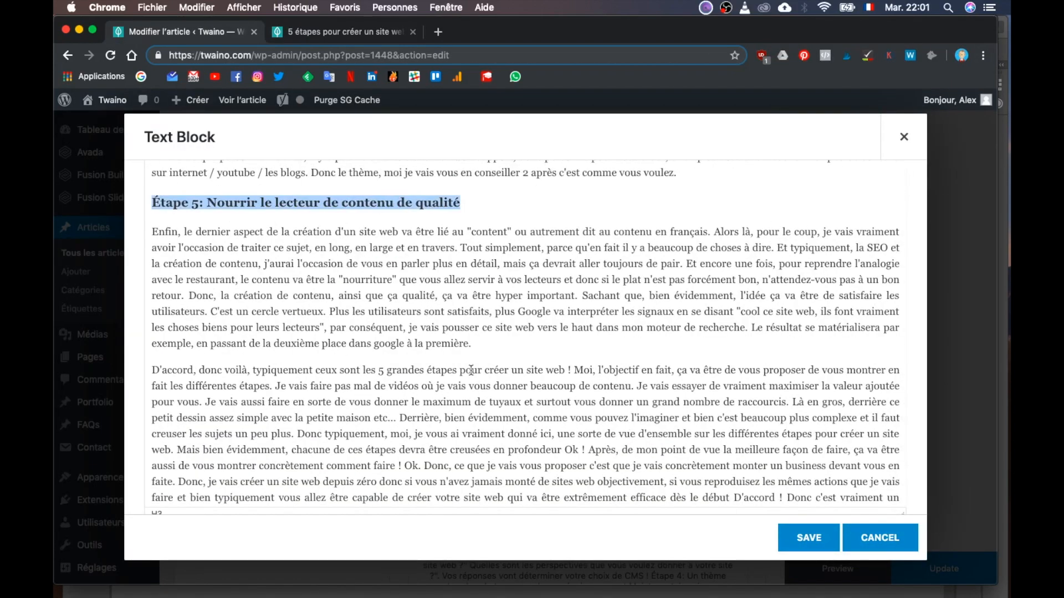
Copy the headings "Comment faire un site vite fait, bien fait ?" and "Une histoire de raccourcis..." to just above the "D'accord, donc voilà" paragraph.
scroll(481, 342, up, 20)
drag(151, 249, 334, 286)
key(super+c)
scroll(451, 310, down, 20)
click(478, 237)
key(Return)
key(super+v)
scroll(451, 258, up, 3)
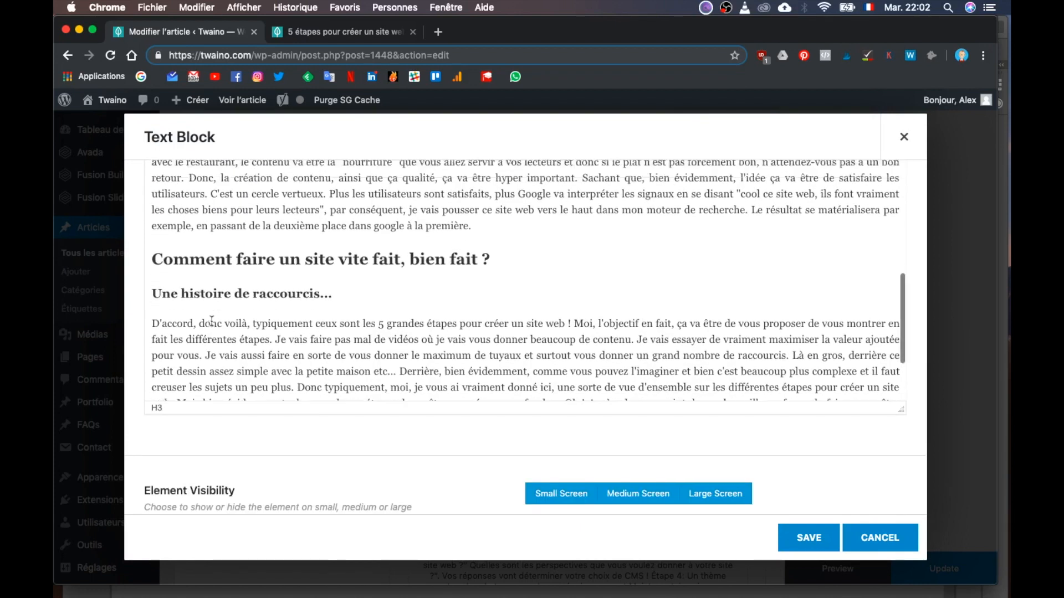
Replace the copied heading with "Trêve de théorie ?" and its subheading with "Je vous montre comment créer un site web...".
triple_click(328, 329)
text(Trêve de théorie ?)
scroll(327, 329, down, 2)
scroll(271, 283, down, 2)
triple_click(271, 284)
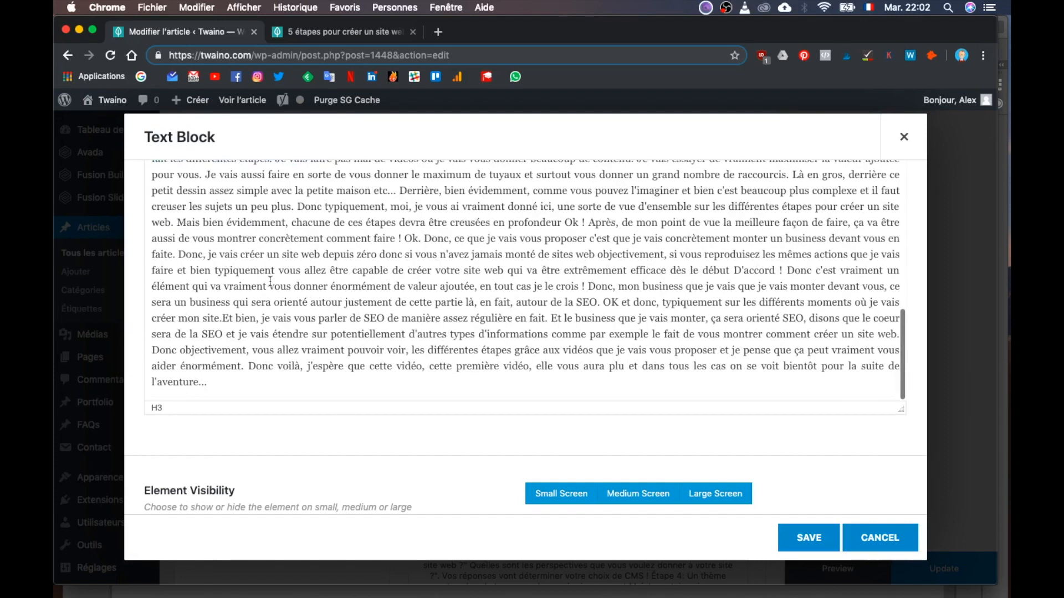
text(Je vous montre comment créer un site web...)
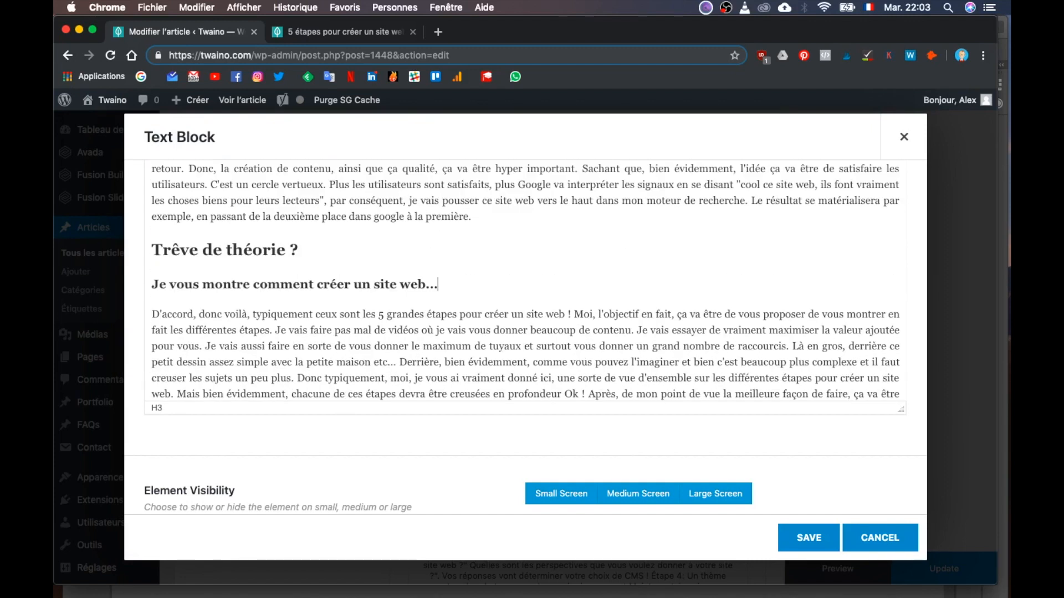
Rework the paragraph's opening to "Donc voilà, vous connaissez maintenant" and begin its second sentence with "Pour moi".
scroll(216, 290, up, 1)
text(Donc )
drag(219, 291, 314, 291)
text(voilà, vous connaissez maintenant)
click(570, 292)
key(BackSpace)
key(BackSpace)
text(Pour mo)
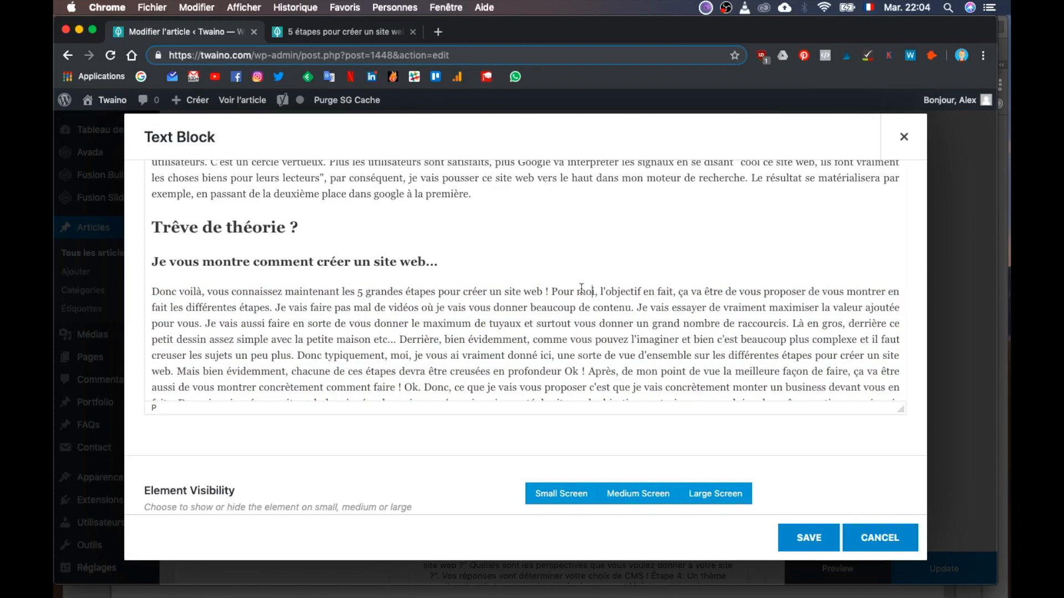
Make the main heading of the closing section read "Maintenant, je vous montre comment créer un site web...".
key(super+v)
drag(439, 335, 150, 334)
scroll(149, 233, down, 5)
scroll(148, 233, up, 6)
click(185, 238)
click(178, 309)
double_click(160, 405)
text(Maintenant, je)
Remove the leftover "Trêve de théorie ?" heading and set the subheading to "Trêve de théorie...".
drag(299, 367, 150, 367)
key(BackSpace)
key(BackSpace)
scroll(254, 370, down, 1)
drag(439, 408, 151, 407)
text(Trêve de théorie...)
scroll(674, 421, down, 1)
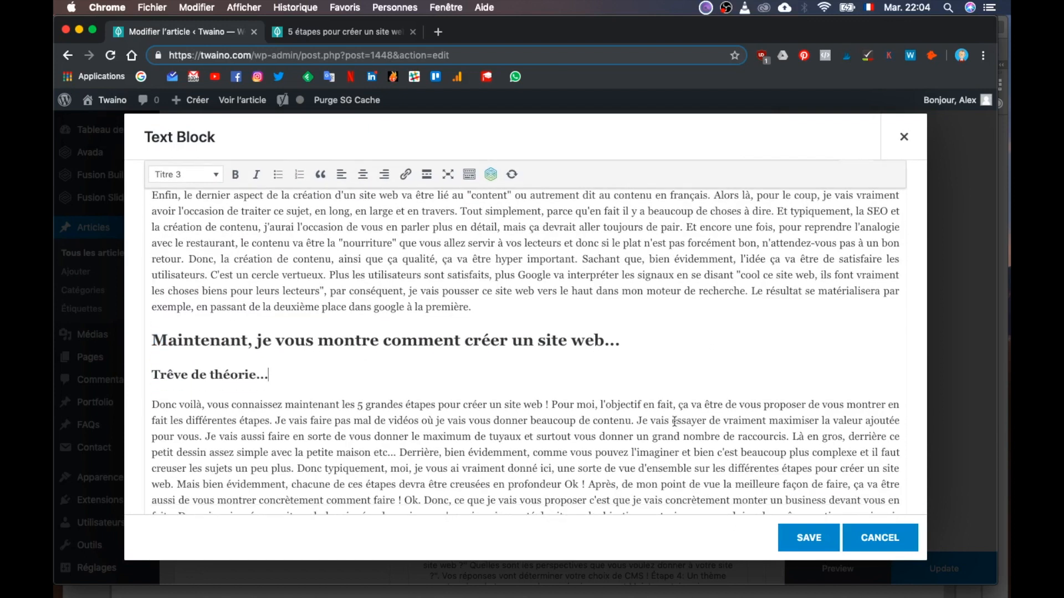
Rephrase the objective sentence as "l'objectif maintenant va être vous montrer concrètement les différentes étapes", correcting the spelling of "concrètement".
drag(820, 408, 643, 407)
text(maintenant va être)
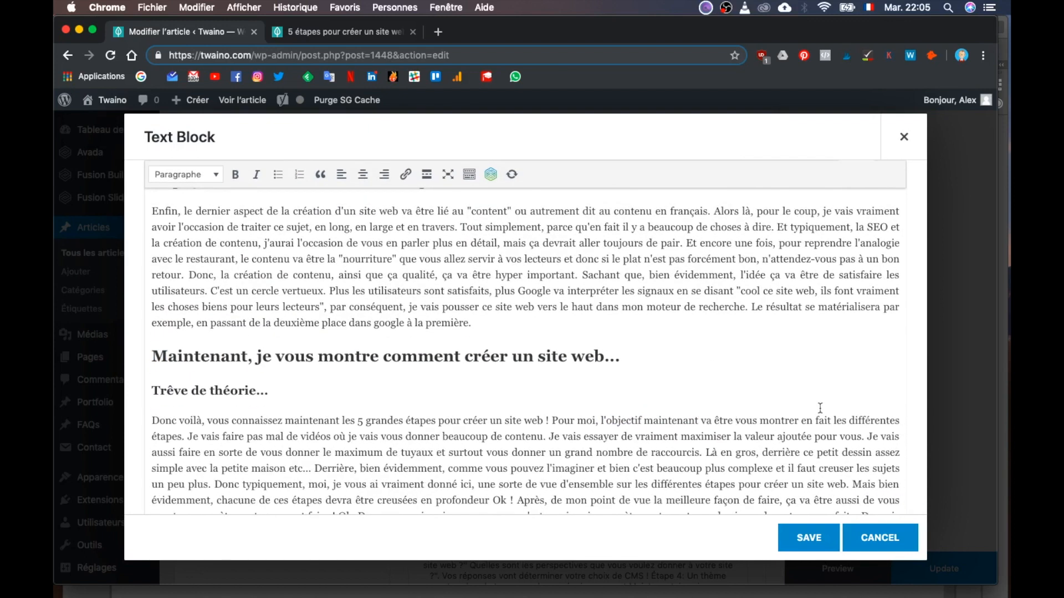
click(802, 407)
text(concréetemet)
key(BackSpace)
key(BackSpace)
text(nt)
scroll(839, 420, down, 1)
right_click(833, 379)
click(649, 335)
Start the videos sentence with "Pour cela, je" and replace "contenu" with "conseils et d'astuces".
click(247, 384)
text(Pour cela, j)
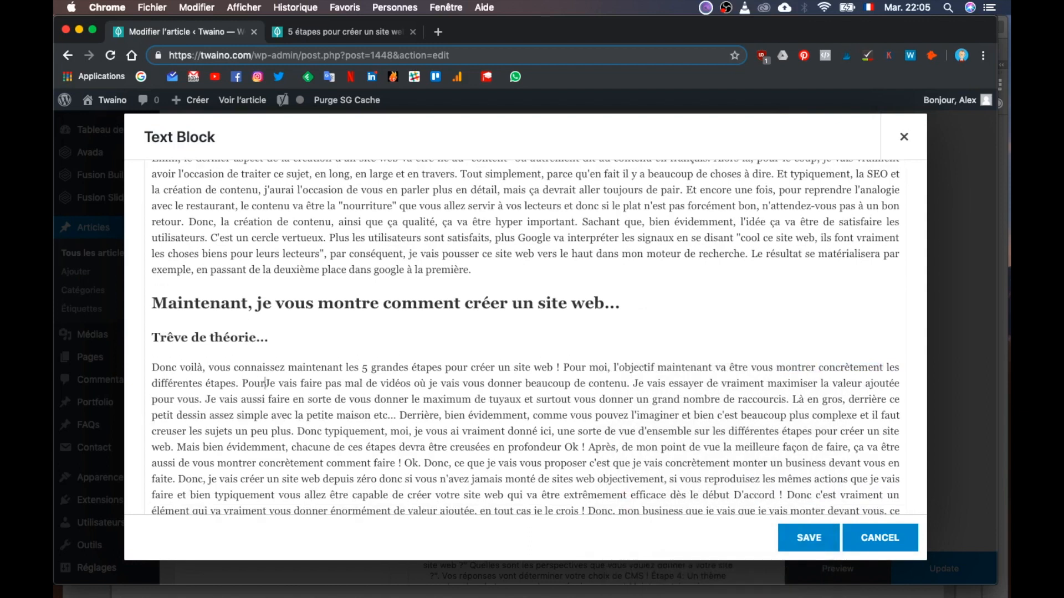
text(conseils et d'astc)
Join the added-value sentences with ", en vous donnant" and shorten the ending to "le maximum de tuyaux et des raccourcis".
drag(281, 399, 268, 399)
text(, en vous donnant)
drag(353, 400, 389, 400)
key(BackSpace)
scroll(421, 402, up, 1)
drag(479, 408, 672, 402)
key(BackSpace)
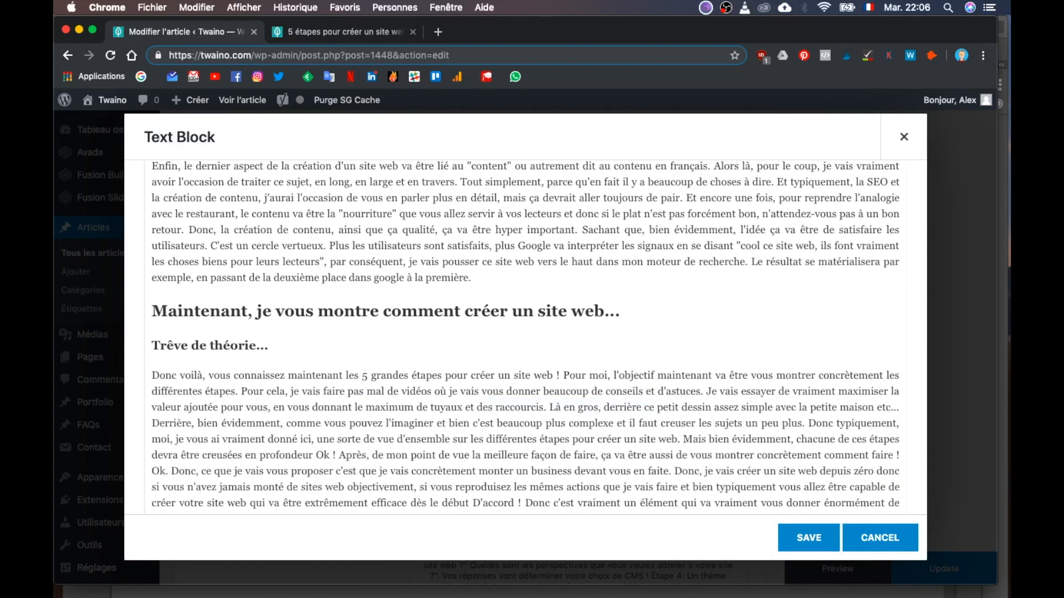
Remove "Là en gros," so the sentence begins with "Derrière ce petit dessin".
key(shift+Right)
key(shift+Right)
key(shift+Right)
text(D)
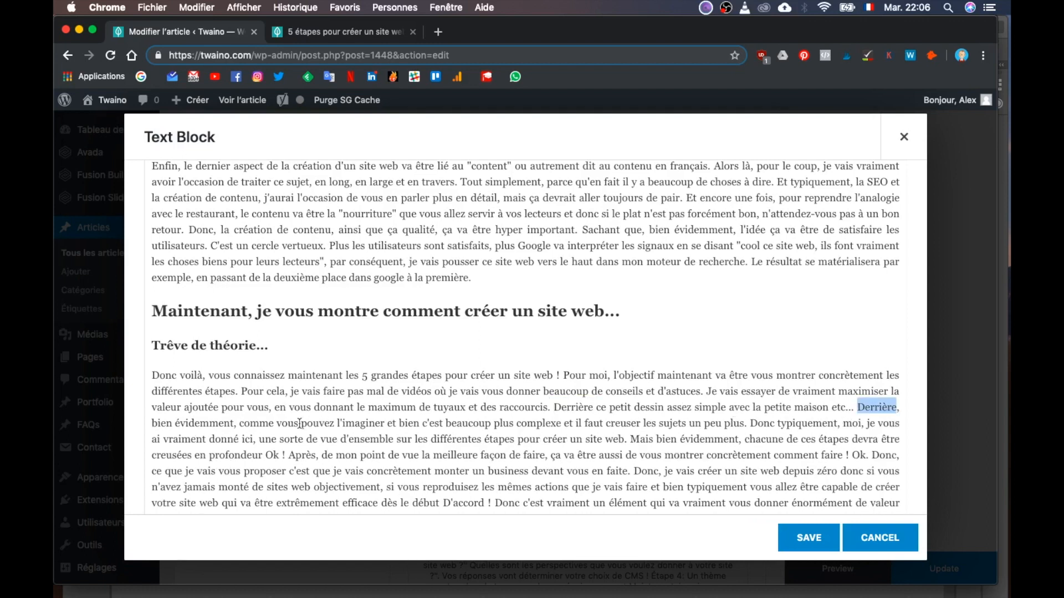
Rewrite the sentence after "petite maison etc..." to begin "Vous pouvez imaginer que c'est bien plus complexe".
shift+click(299, 424)
text(Vous)
text(que)
double_click(302, 423)
text(bien)
Finish the complexity sentence with ", donc il faudra que je creuse un peu plus les sujets".
text(, donc il )
drag(382, 424, 469, 423)
text(faudra que je creuse)
drag(612, 423, 510, 423)
text(un peu plus les sujets)
Begin the overview sentence with "L'idée de cette article ait vraiment de vous donner" and delete "Ok !" after "en profondeur".
drag(619, 423, 699, 423)
text(L'idée de cette article ait)
click(771, 424)
text(de vous)
click(826, 424)
scroll(172, 439, down, 1)
drag(898, 412, 851, 412)
key(BackSpace)
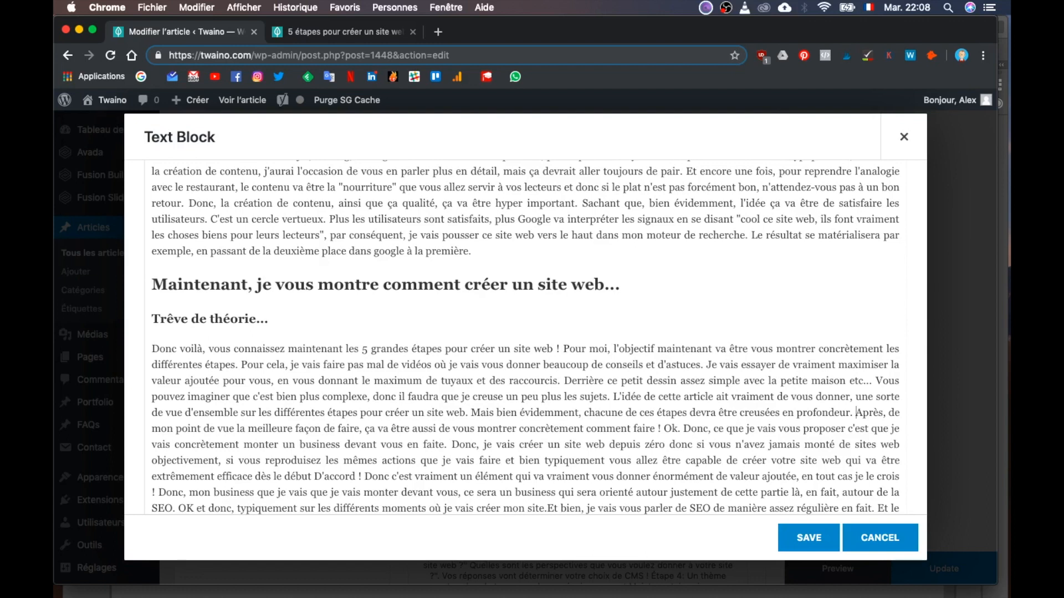
Insert the subheading "...On passe à la pratique !" before the "Après, de mon point de vue" text.
key(Return)
text(Trêve de théorie...)
triple_click(176, 399)
click(152, 399)
text(...)
scroll(280, 456, down, 2)
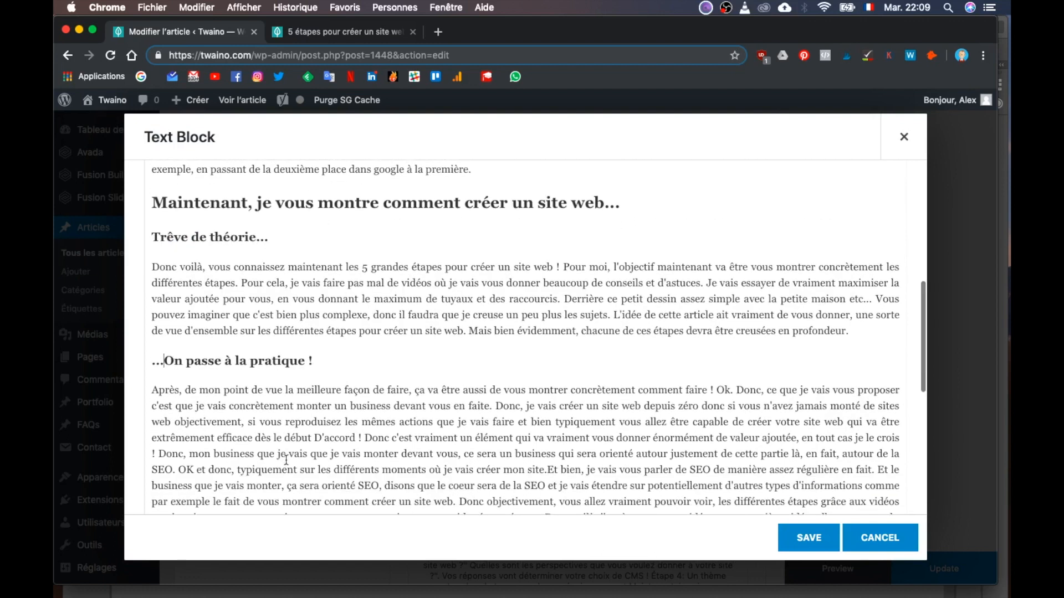
Remove "Après," and "Ok." from the practice paragraph and insert "fasse devant vous. Donc je" before "vais concrètement monter un business".
click(191, 382)
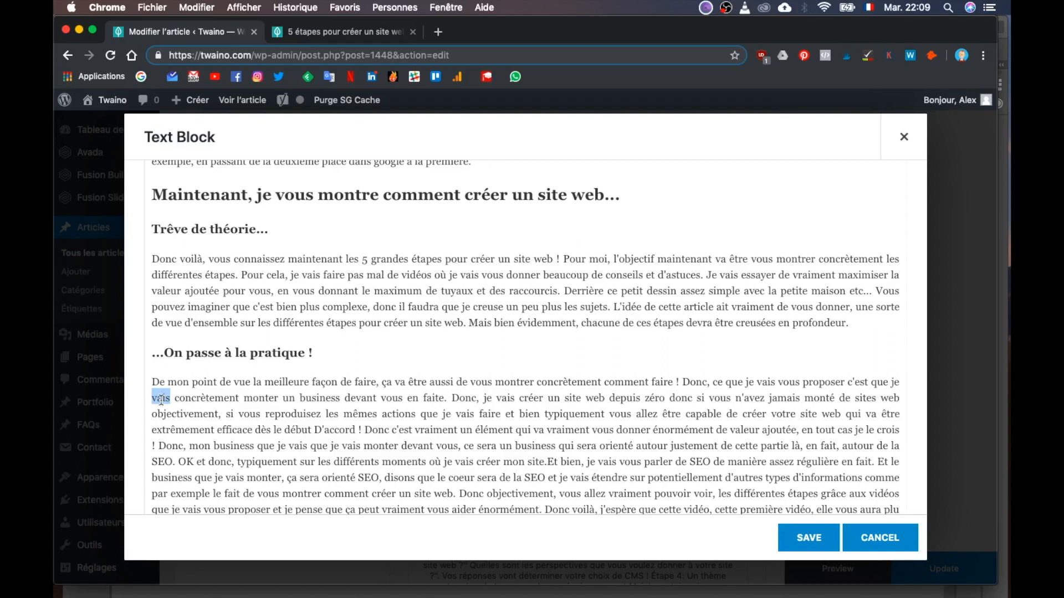
text(devant vous. Donc je v)
key(BackSpace)
key(BackSpace)
key(BackSpace)
key(BackSpace)
key(BackSpace)
Begin the site-from-scratch sentence with "Pour cela, je vais créer un site web depuis zéro,".
double_click(539, 397)
text(P)
scroll(610, 397, down, 2)
Rephrase the reader's outcome as "vous serez capable de créer votre propre site web, de manière".
text(serez)
double_click(672, 377)
key(BackSpace)
key(BackSpace)
click(739, 378)
text(propre)
click(840, 377)
text(, de manière)
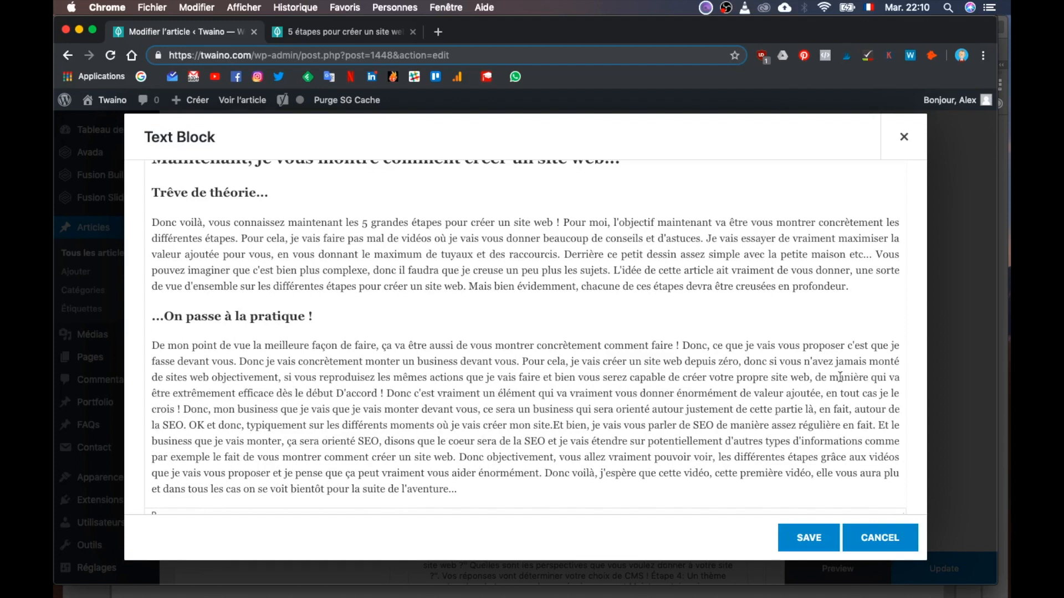
Delete "qui va être" and "D'accord" so the phrase reads "de manière extrêmement efficace dès le début !".
drag(872, 377, 173, 394)
key(BackSpace)
double_click(338, 394)
key(BackSpace)
key(BackSpace)
Reword the next sentence's beginning as "Donc, mes vidéos / articles vont vraiment vous donner".
click(345, 394)
text(,)
drag(352, 394, 505, 394)
text(mes vidéos / articles vont)
Shorten the start of the business sentence to "Le business que je vais monter devant vous", removing the repeated words.
double_click(857, 392)
key(BackSpace)
double_click(843, 393)
text(Le)
drag(205, 409, 256, 408)
key(BackSpace)
Rephrase the rest of the business sentence as "ça va être un business qui sera orienté autour du SEO".
double_click(311, 407)
text(ça va être)
double_click(363, 410)
key(BackSpace)
key(BackSpace)
key(BackSpace)
drag(689, 409, 585, 410)
text(du SEO. OK et donc, typiqu)
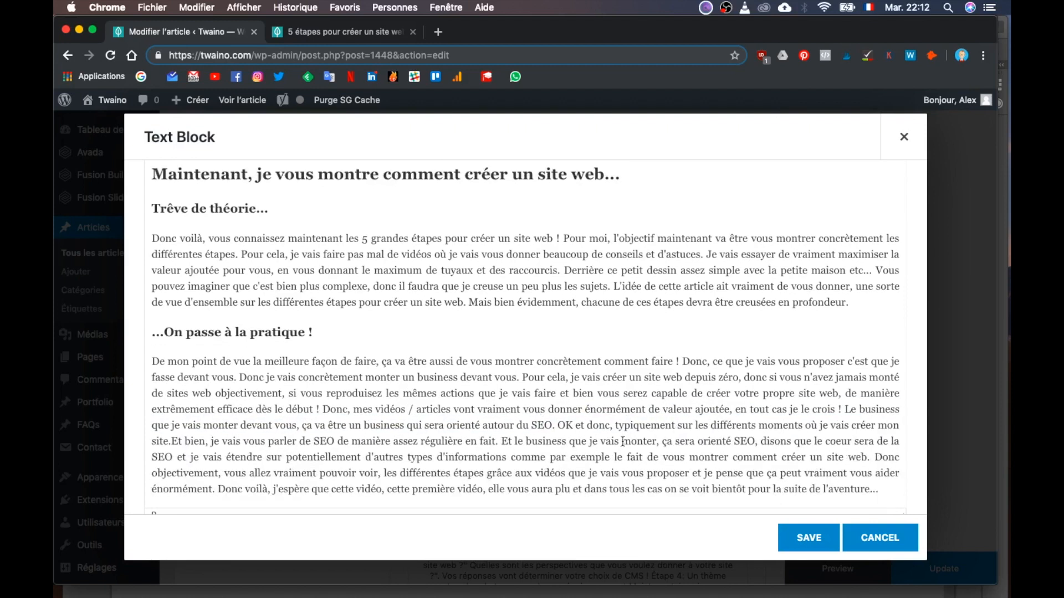
Split the paragraph after "orienté autour du SEO." and insert the subheading "...et je vais saupoudrer tout ça d'un peu de SEO !".
click(557, 426)
key(Return)
key(Return)
scroll(563, 375, up, 3)
scroll(562, 375, down, 5)
drag(314, 279, 152, 279)
key(super+c)
click(208, 398)
key(super+v)
text(tout)
scroll(481, 419, up, 3)
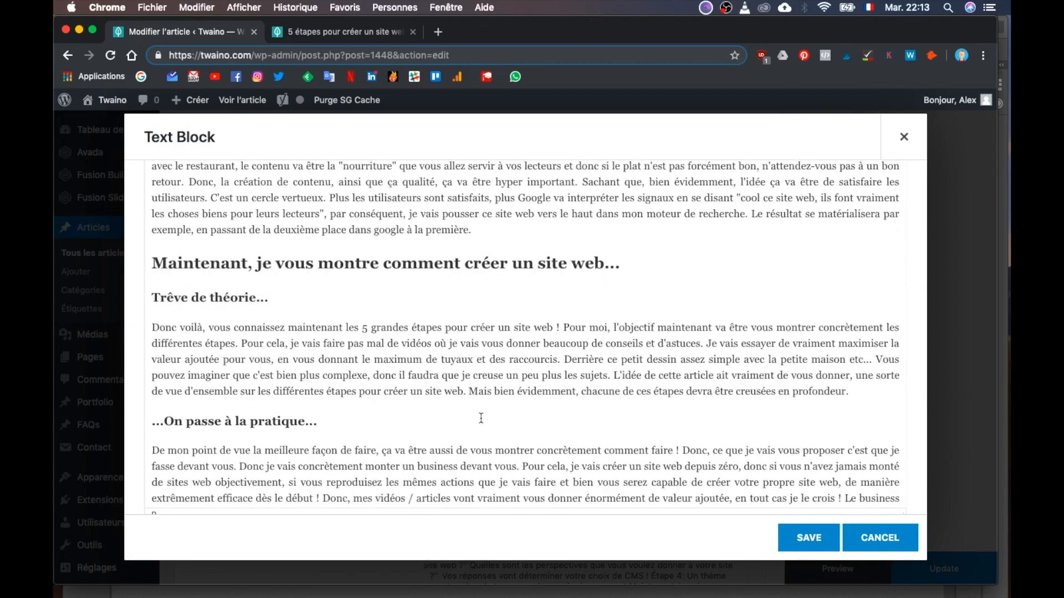
Reword the opening of the SEO section as "Lors des différentes étapes de création de mon site web".
scroll(481, 418, down, 5)
key(super+a)
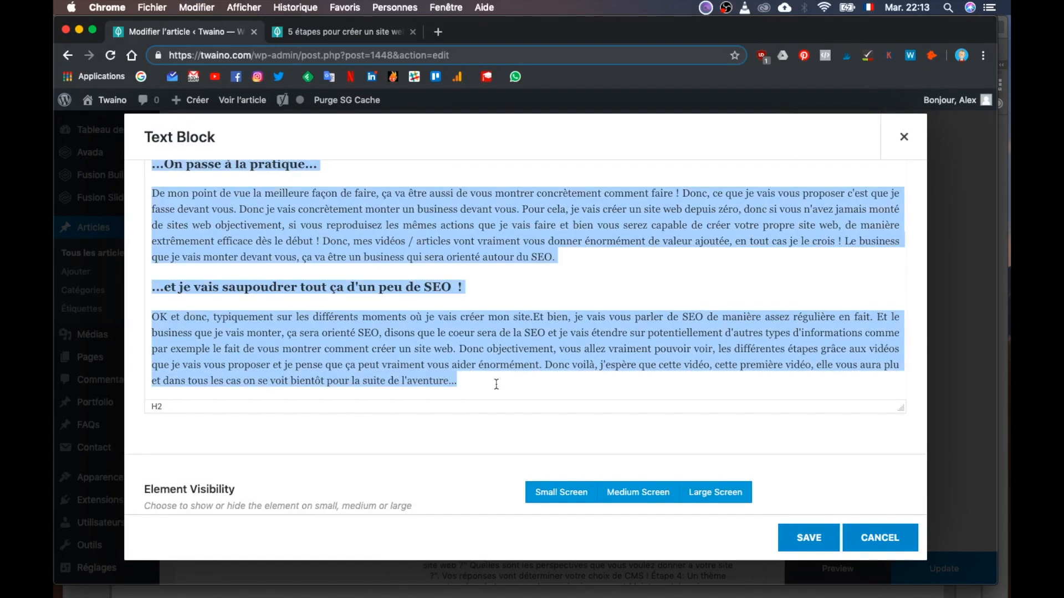
click(311, 320)
text(Lors des )
drag(310, 318, 284, 318)
text(différentes de création de mon site web)
drag(380, 317, 540, 317)
key(BackSpace)
click(246, 317)
text(étapes)
Delete "en fait" so the first sentence of the SEO section ends with "de manière assez régulière.".
click(698, 317)
key(BackSpace)
key(BackSpace)
key(BackSpace)
key(BackSpace)
key(BackSpace)
key(BackSpace)
key(BackSpace)
key(BackSpace)
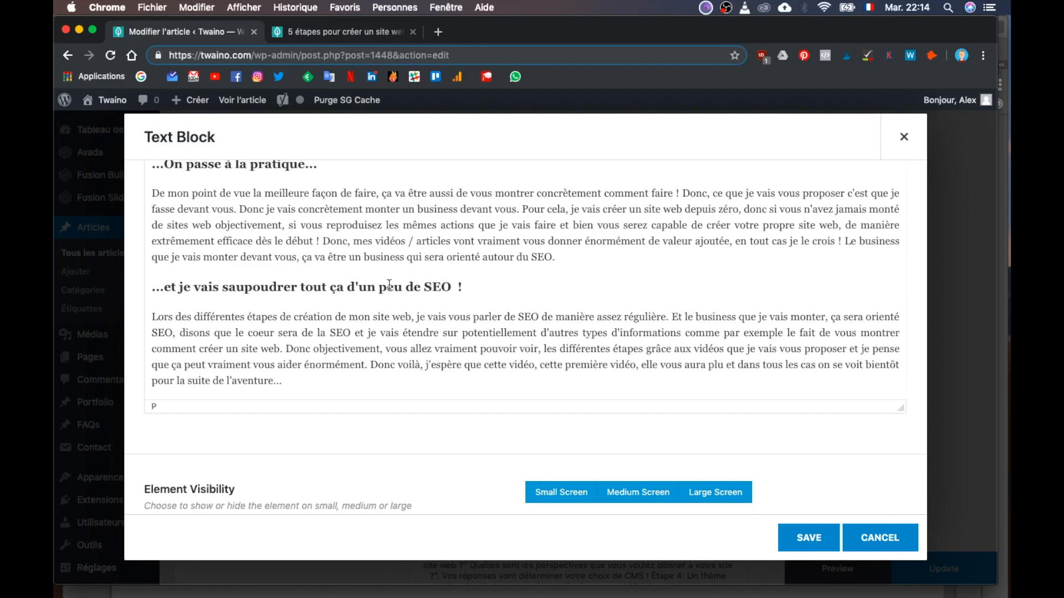
Replace the repeated business wording with "Disons que le coeur de mon contenu sera du SEO".
text(Après, je ne vais pas me contenter uuniquement de SEO,)
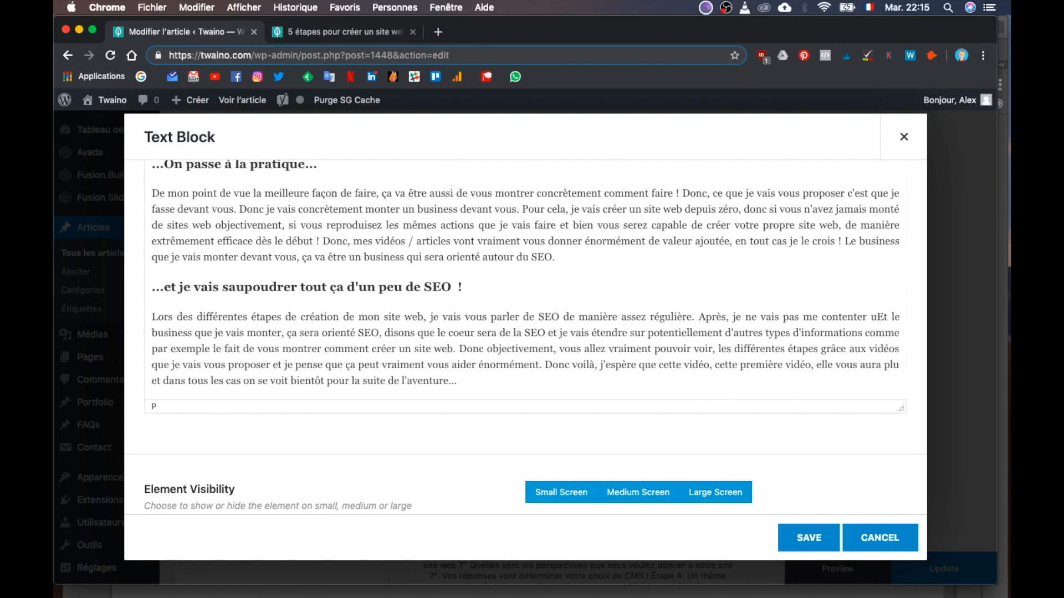
drag(196, 333, 672, 317)
key(BackSpace)
text(D)
click(829, 334)
key(BackSpace)
key(BackSpace)
key(BackSpace)
key(BackSpace)
text(u)
click(789, 333)
text(de mon contenu)
Continue the SEO sentence as ", mais clairement je ne vais pas m'empêcher d'étendre sur d'autres types d'informations".
click(173, 349)
key(BackSpace)
key(BackSpace)
key(BackSpace)
key(BackSpace)
key(BackSpace)
key(BackSpace)
text(, mais clairement je ne)
click(307, 333)
text(pas m'empécher d)
drag(462, 334, 539, 336)
key(BackSpace)
Replace the example about creating a website with "du marketing / de la culture startup / etc...".
drag(682, 333, 171, 349)
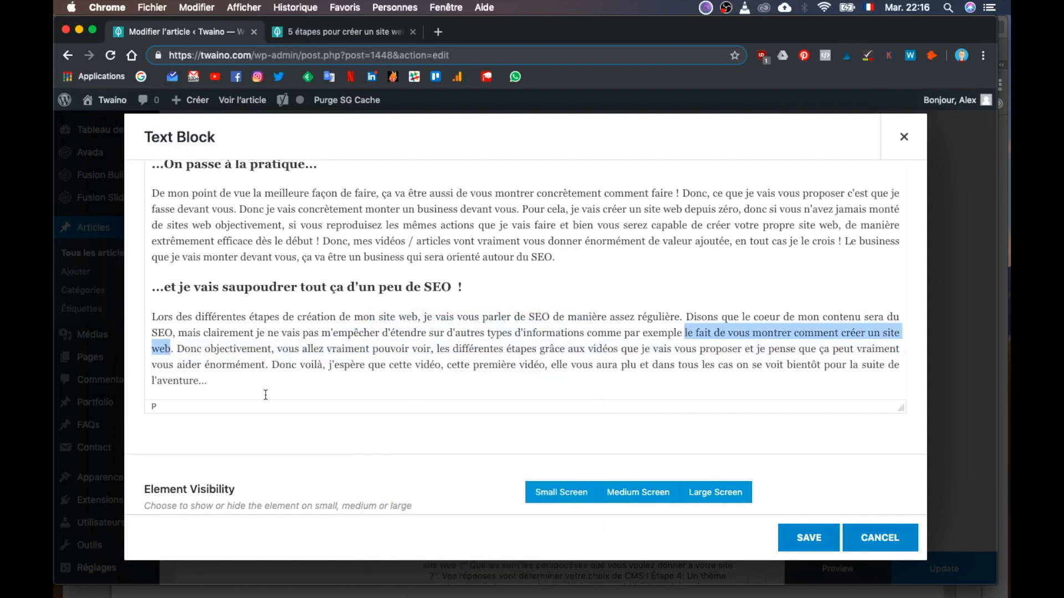
text(marketing / st)
click(684, 349)
text(du)
click(763, 350)
text(de la culture)
click(865, 350)
text(artup / etc...)
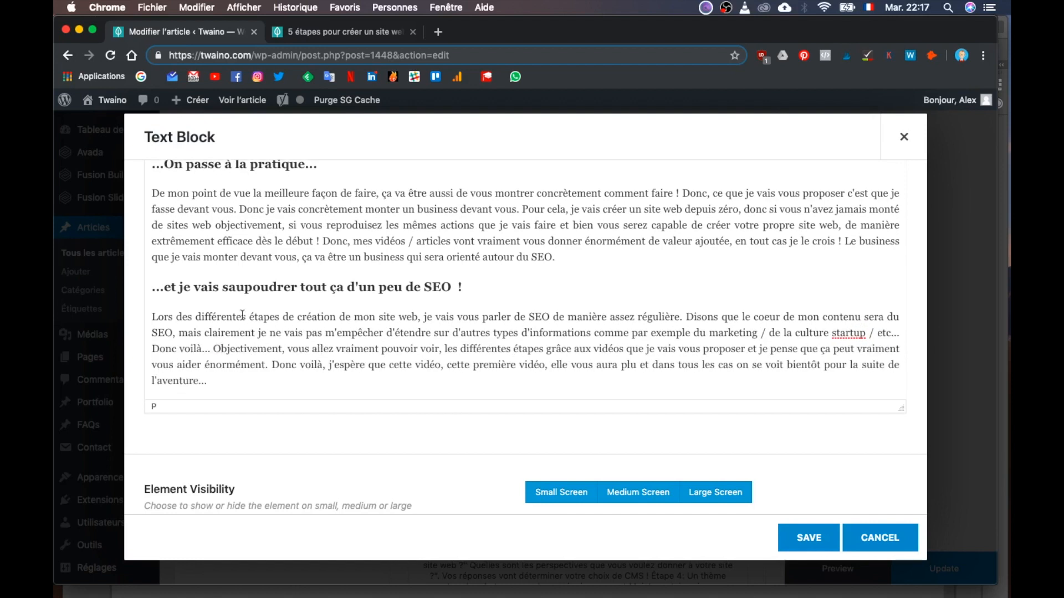
Replace the sentence after "Donc voilà..." up to "et je pense" with "Vous allez être aux premières loges de la création d'une entreprise et d'un site web,".
double_click(240, 347)
text(Vous allez être aux premières loges de la cr)
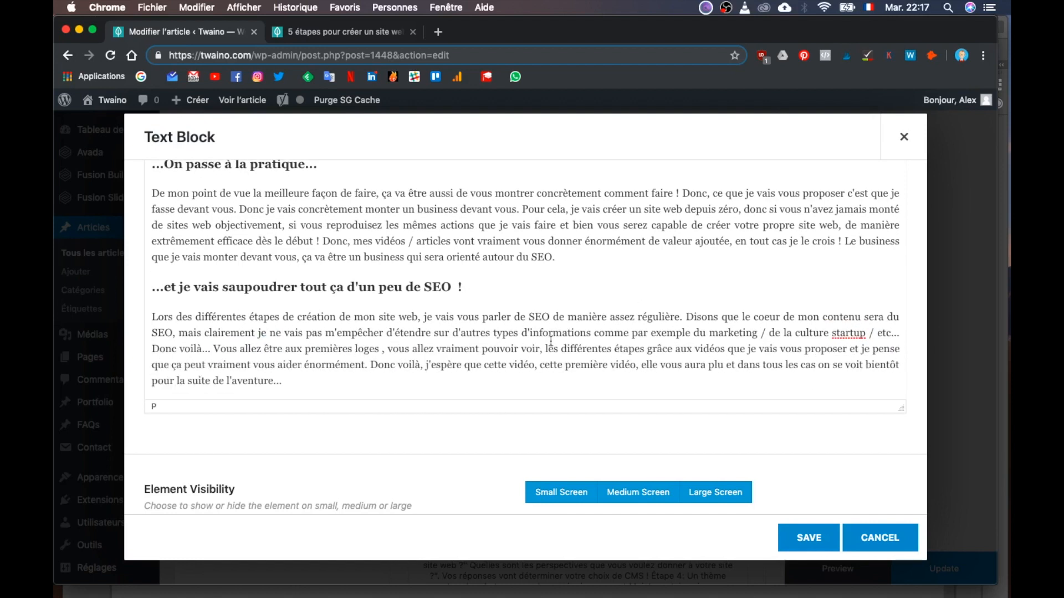
text(éation d'une entreprise et d'un site web,)
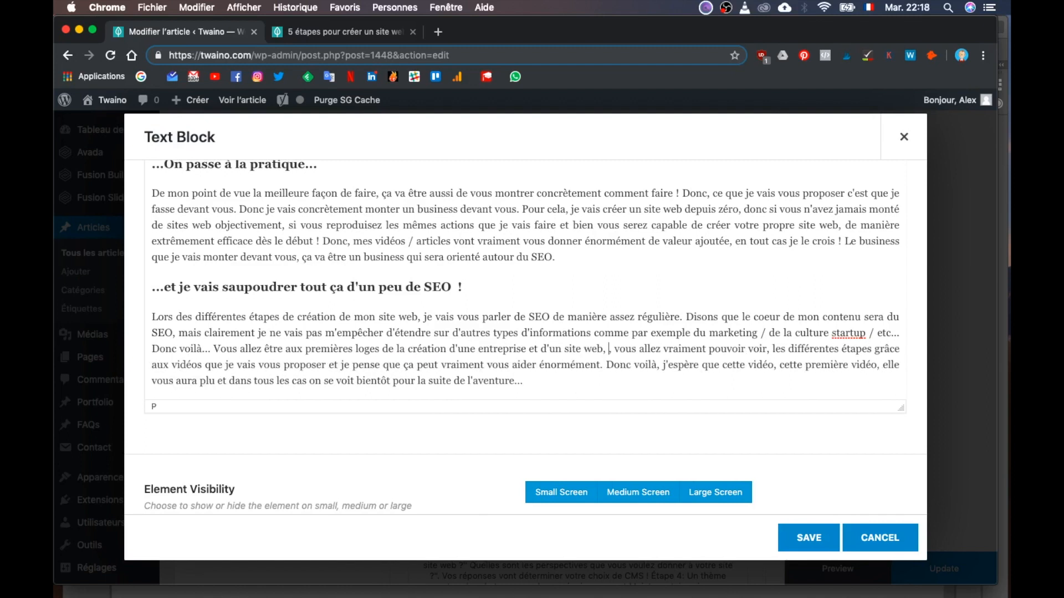
drag(608, 348, 336, 364)
key(BackSpace)
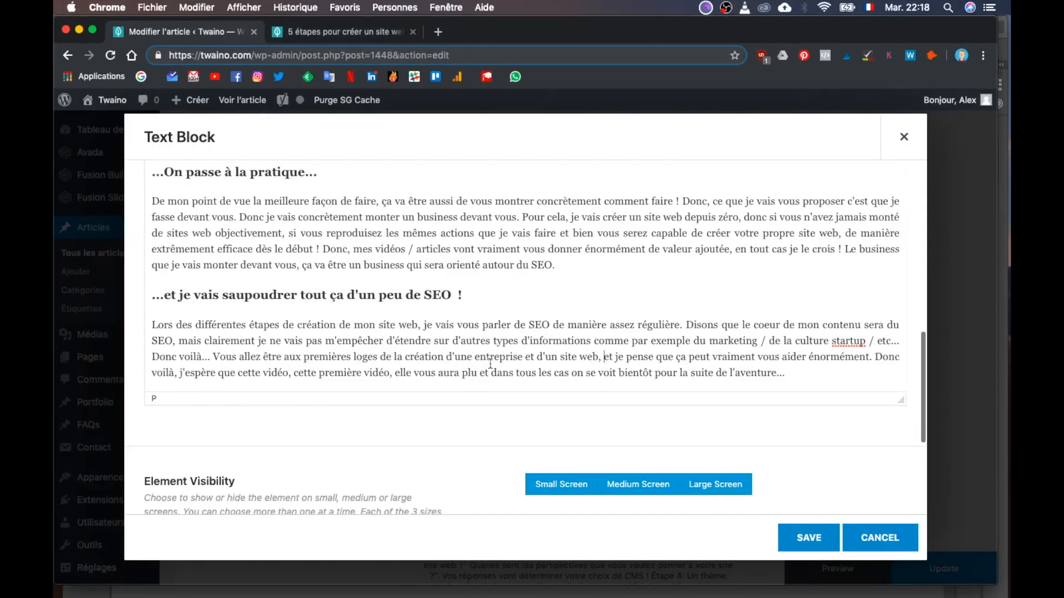
Reword the closing sentence as "Voilà fin de ce premier article qui en appel beaucoup d'autres," and delete "elle vous aura plu et".
drag(248, 372, 391, 372)
text(Fin de c)
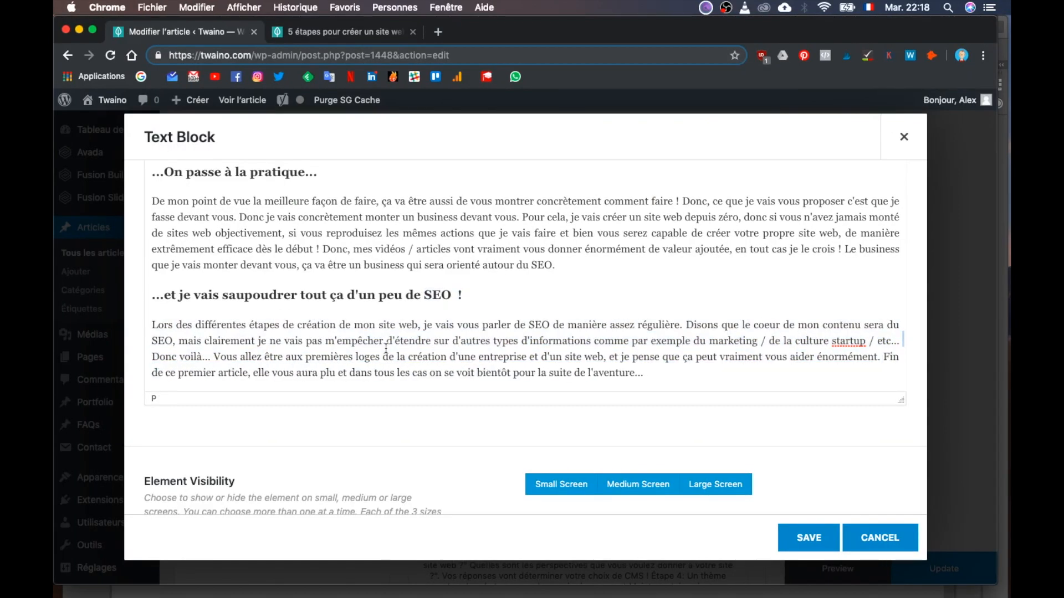
click(888, 360)
key(BackSpace)
text(Voilà f)
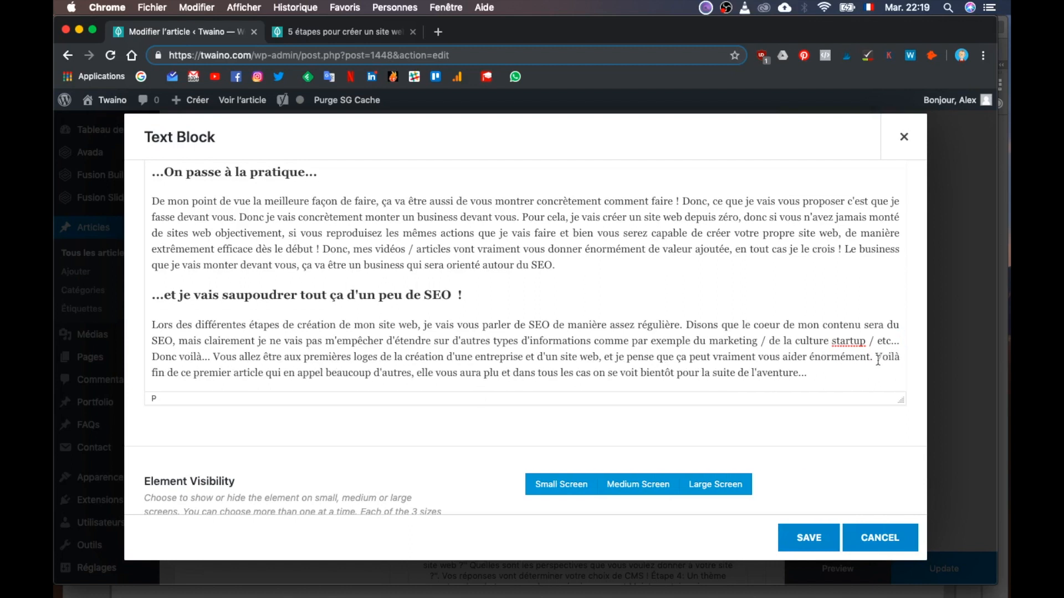
drag(413, 373, 513, 373)
key(BackSpace)
Save the text block, update the article and open its preview.
click(808, 538)
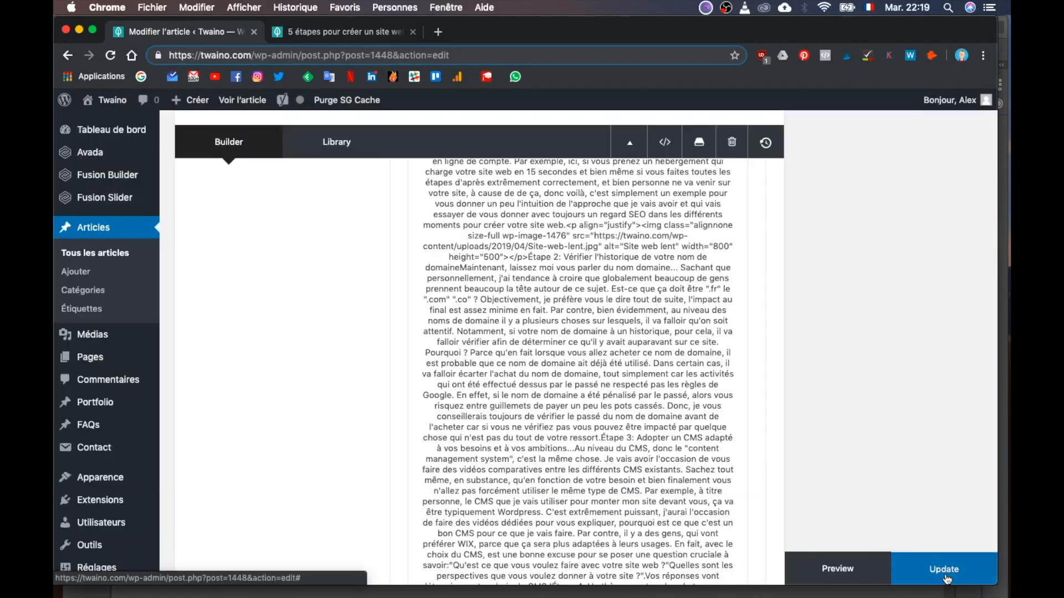
click(944, 574)
click(908, 231)
Review the whole article preview, checking the headings, illustrations and closing paragraphs.
scroll(140, 367, down, 15)
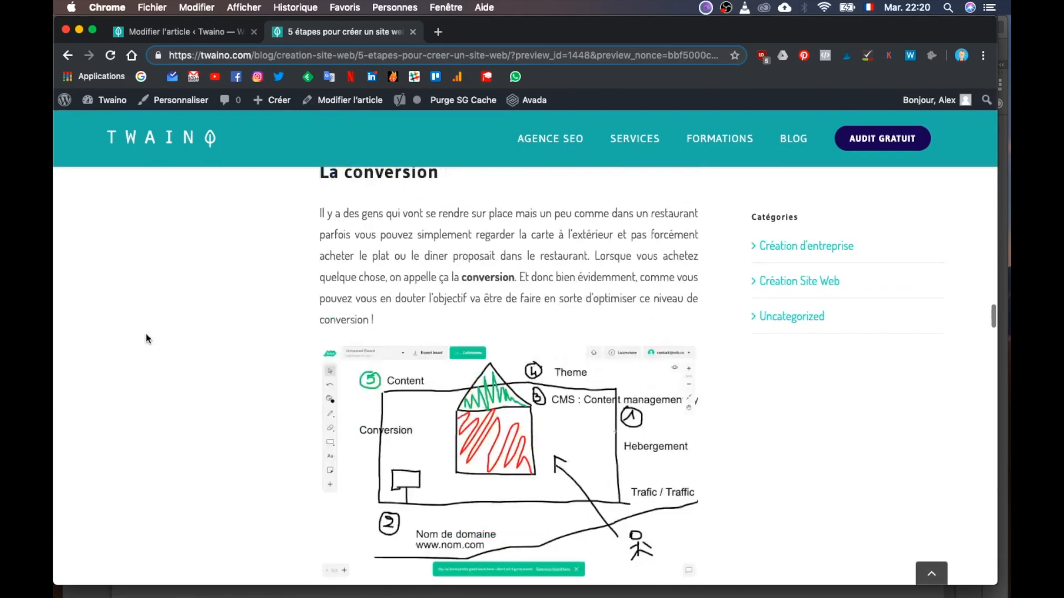
scroll(148, 339, down, 3)
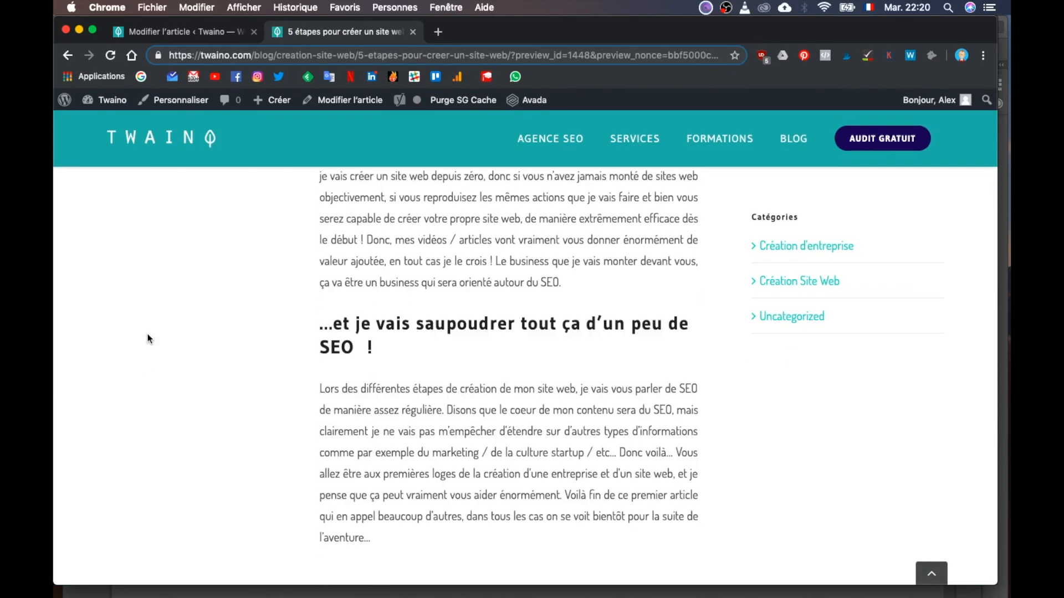
scroll(148, 339, down, 1)
scroll(147, 339, up, 20)
scroll(148, 339, down, 20)
scroll(148, 339, up, 20)
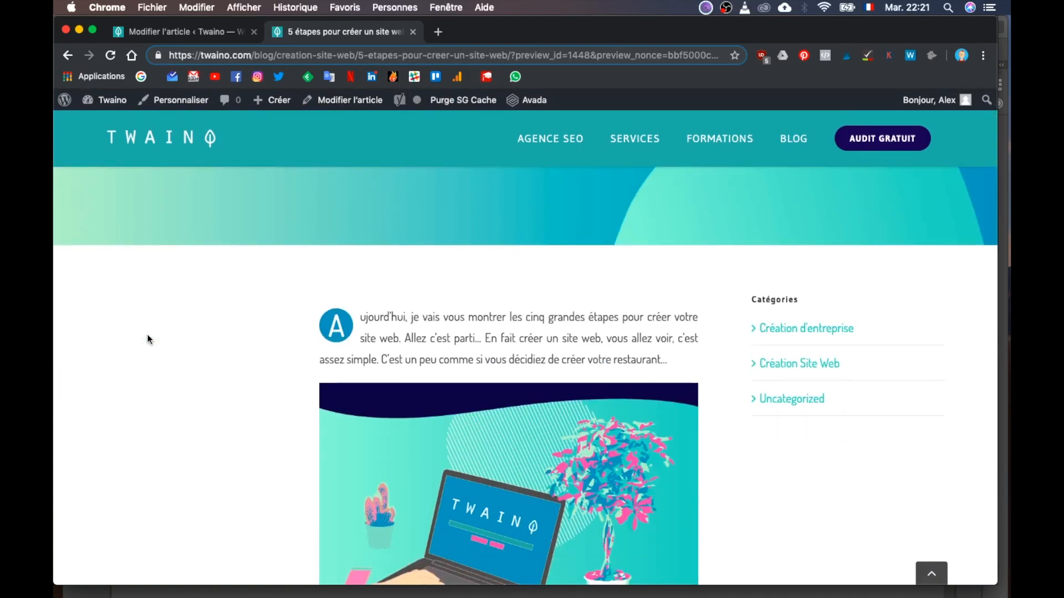
scroll(148, 339, down, 20)
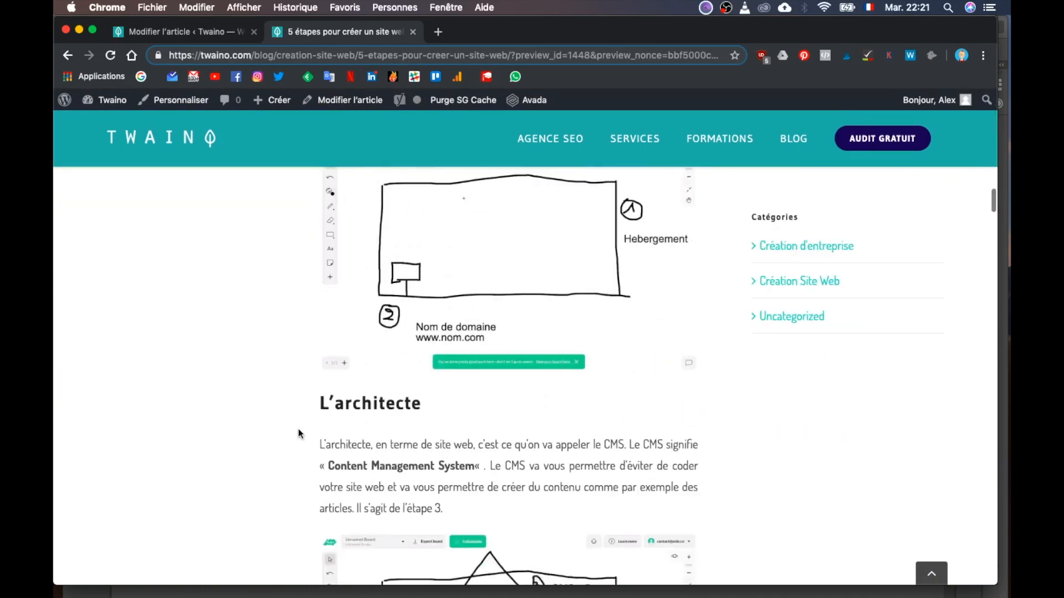
scroll(297, 428, down, 20)
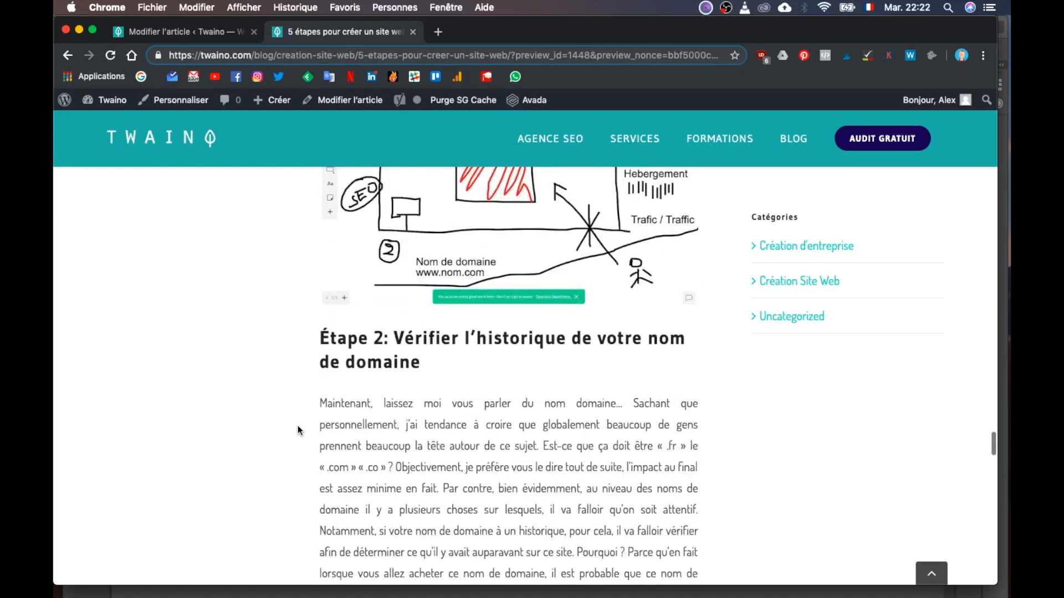
scroll(298, 427, down, 20)
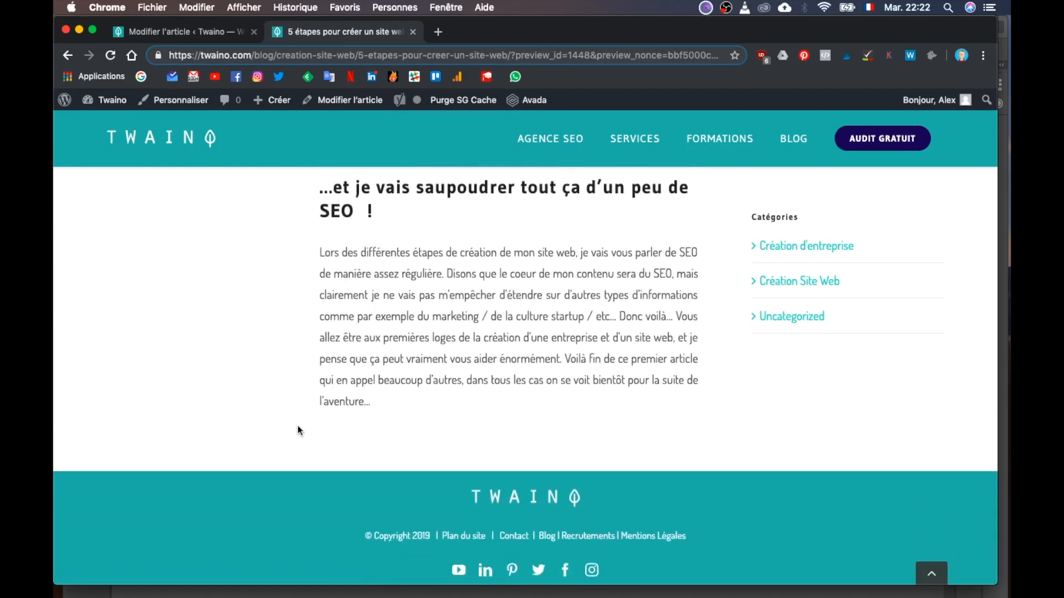
scroll(776, 255, up, 10)
click(822, 283)
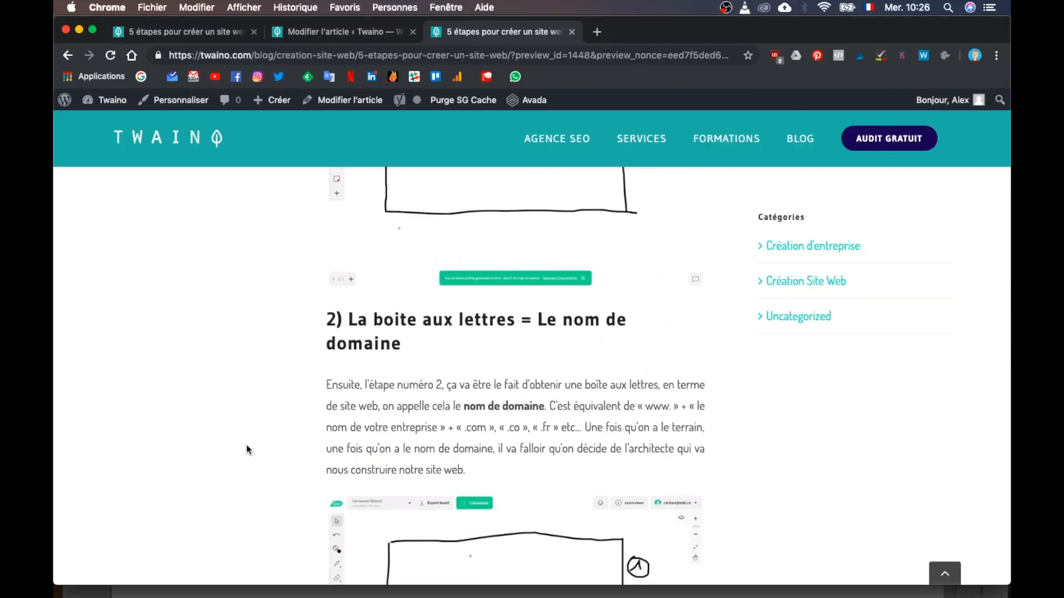
scroll(315, 353, down, 2)
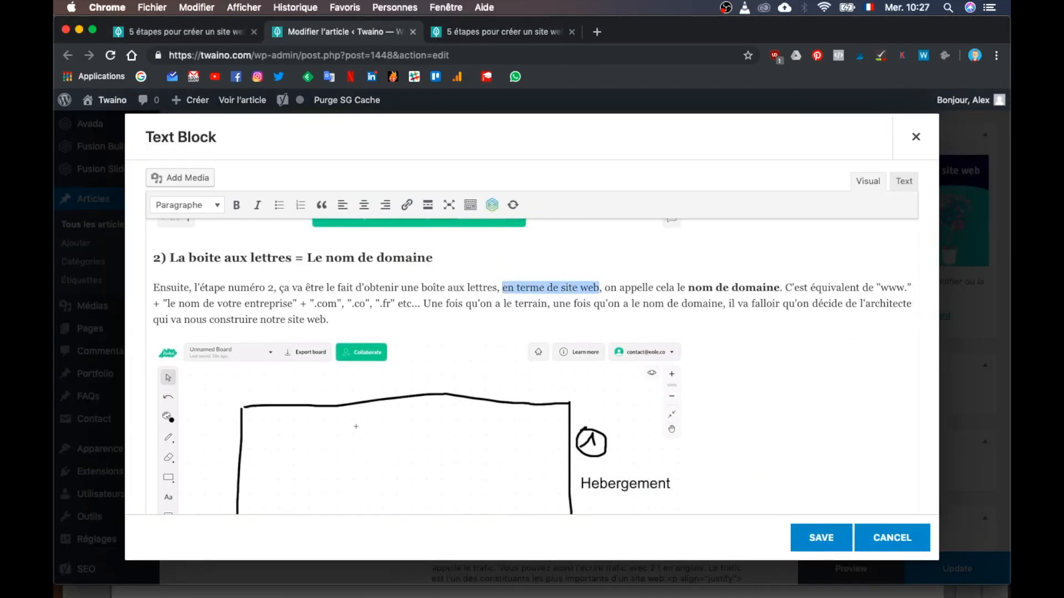
In the CMS paragraph, replace "permettre de" before "créer du contenu" with "aider à".
scroll(741, 334, down, 8)
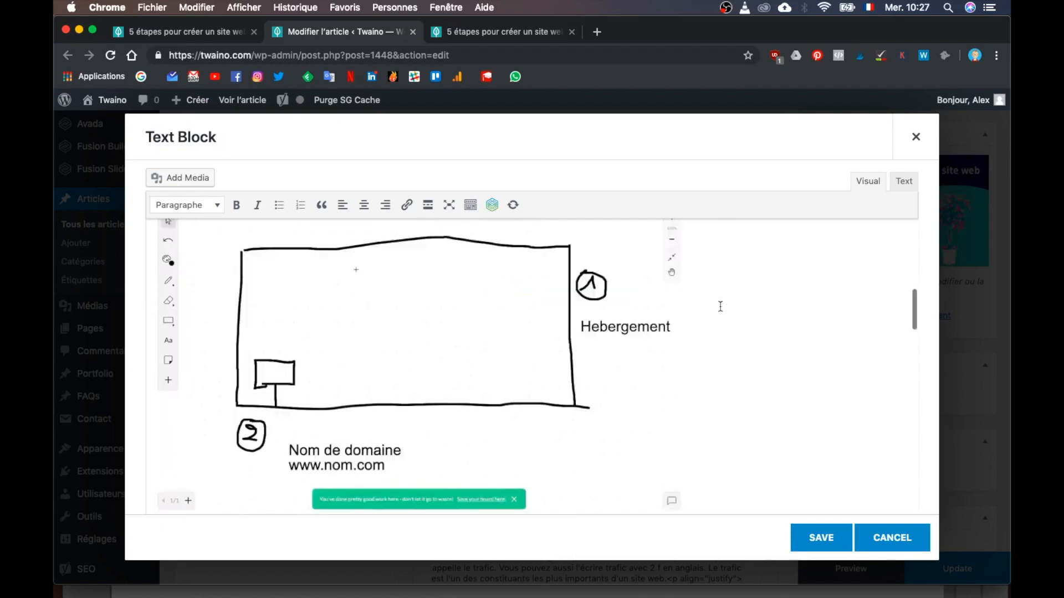
scroll(760, 316, down, 1)
click(762, 312)
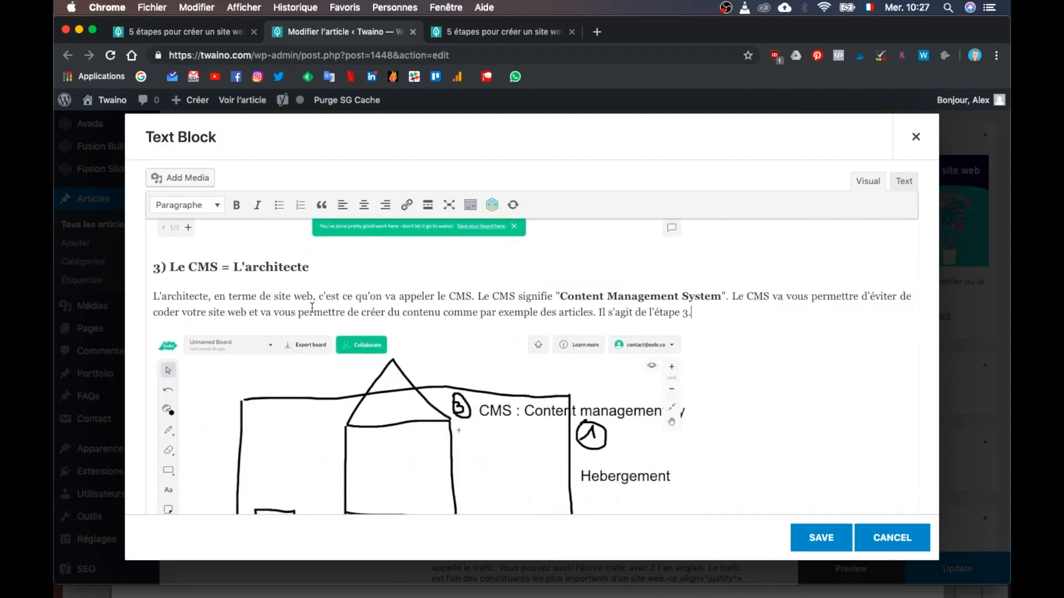
text(aider)
key(Delete)
key(Delete)
key(Delete)
text(à)
In the theme paragraph, reword the site description as "existe, en cela qu'il a un terrain, une boite aux lettres et une architecture".
scroll(698, 292, down, 5)
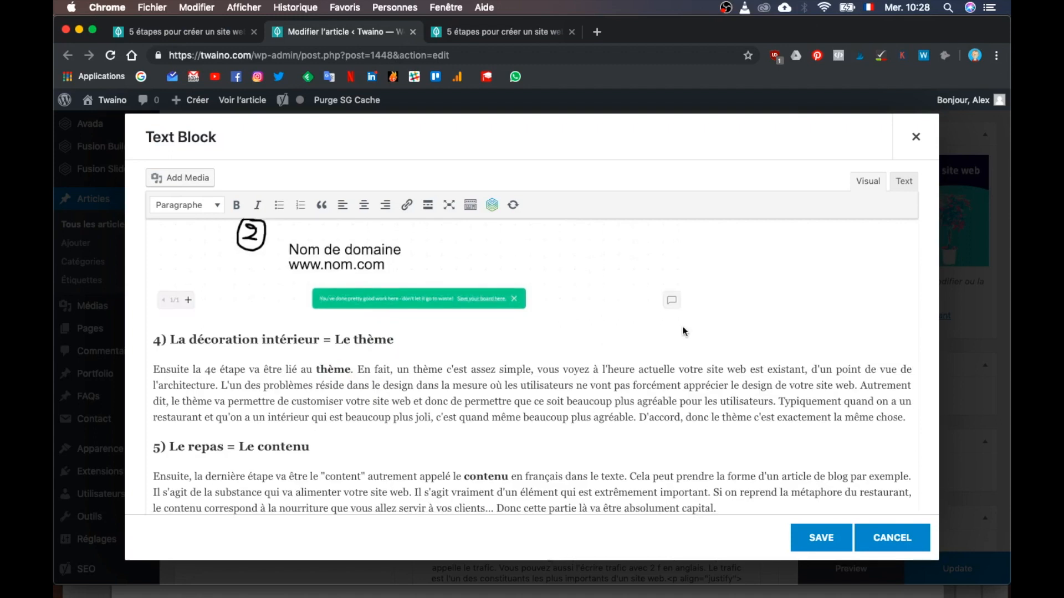
key(BackSpace)
key(BackSpace)
key(BackSpace)
key(BackSpace)
key(BackSpace)
text(existe)
drag(807, 370, 160, 385)
text(en cela qu'il a un terrain, une)
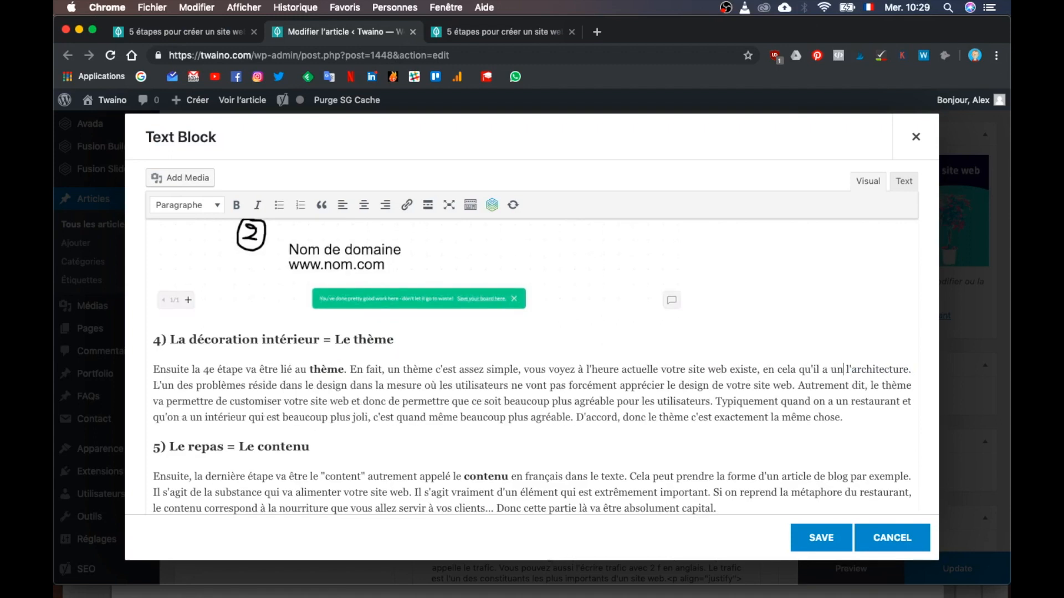
text( boite aux lettres et une)
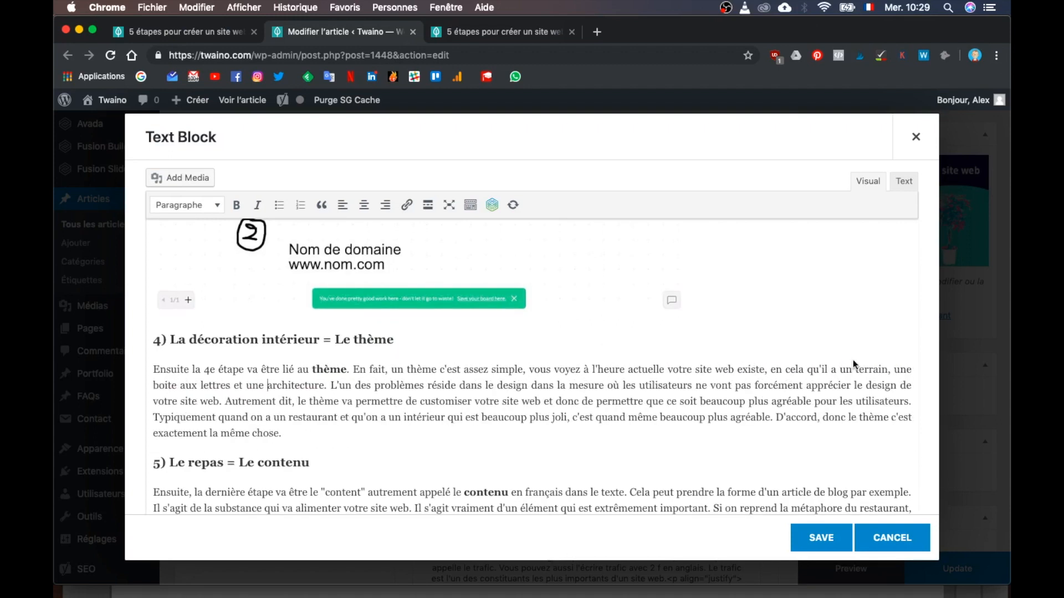
Reword the following sentence's start as "Pourtant, l'un des problèmes que vous allez rencontrer va résider dans le design".
click(341, 386)
key(BackSpace)
text(Pourtant, l'un des problèmes que vous allez rencontrer va)
key(Right)
key(Right)
key(Right)
key(Right)
key(Right)
key(Right)
text(r)
key(Right)
key(Right)
key(Right)
key(Right)
key(Right)
key(Right)
key(Right)
key(Right)
key(Right)
Replace "le design" after "apprécier" with "l'esthétisme", correcting its spelling.
click(313, 402)
key(BackSpace)
key(BackSpace)
key(BackSpace)
key(BackSpace)
key(BackSpace)
key(BackSpace)
key(BackSpace)
key(BackSpace)
text('esthetisme)
right_click(297, 404)
click(327, 338)
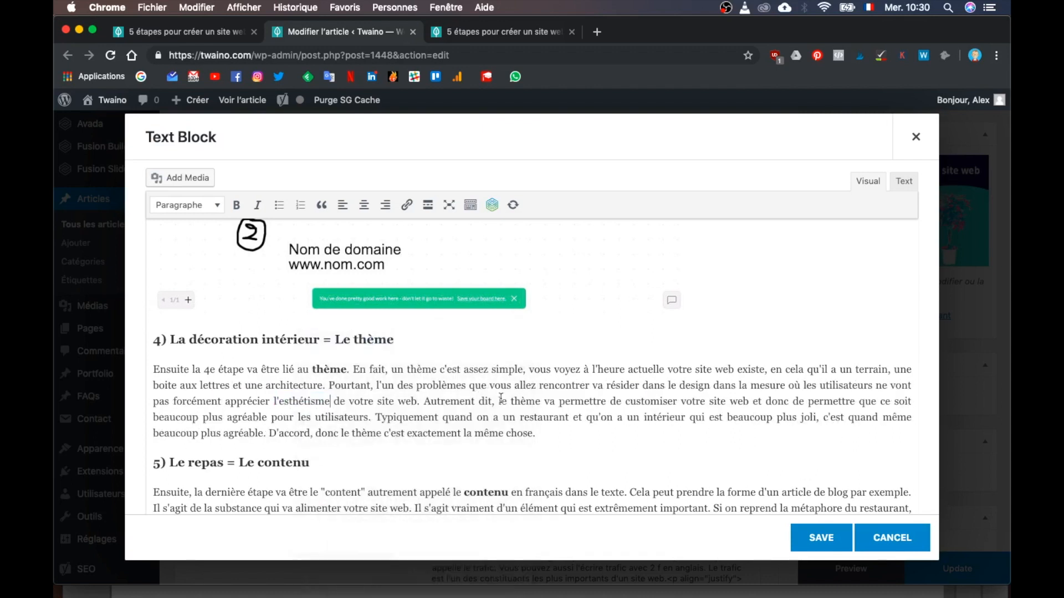
Replace the wording before "beaucoup plus agréable" with ", en le rendant" and shorten the interior description to "qui est joli".
drag(750, 401, 156, 419)
text(, en le rendant)
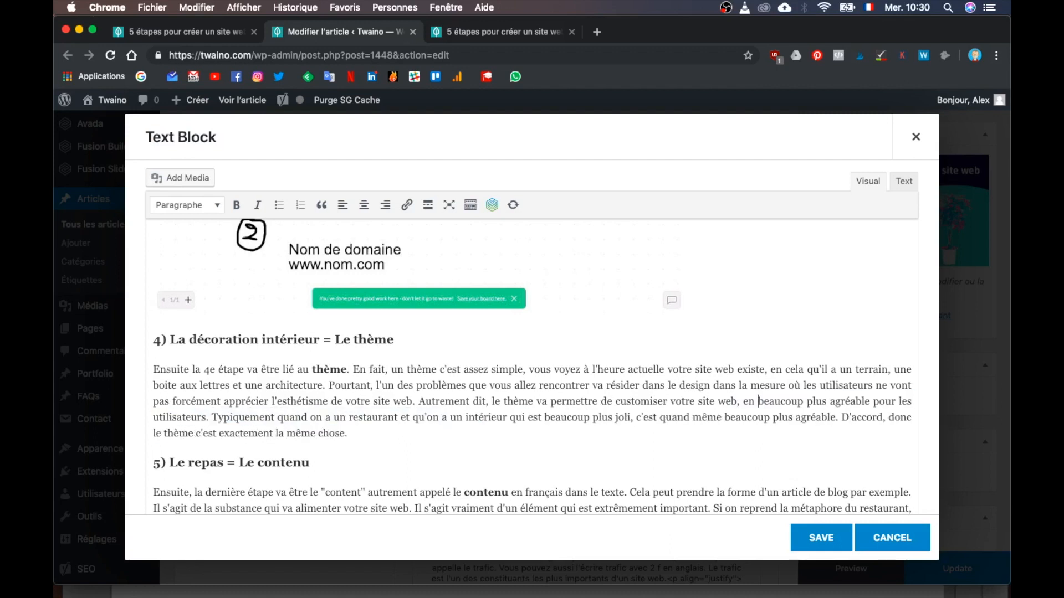
click(677, 418)
key(BackSpace)
key(BackSpace)
key(BackSpace)
key(BackSpace)
key(BackSpace)
key(BackSpace)
key(BackSpace)
key(BackSpace)
key(BackSpace)
key(BackSpace)
key(BackSpace)
key(BackSpace)
key(BackSpace)
key(BackSpace)
key(BackSpace)
Replace the theme paragraph's closing sentence with "Le thème a exactement le même rôle que la décoration intérieur dans un restaurant.".
mouse_move(902, 418)
mouse_down()
mouse_move(828, 418)
mouse_move(891, 418)
mouse_up()
text(La)
drag(192, 433, 160, 429)
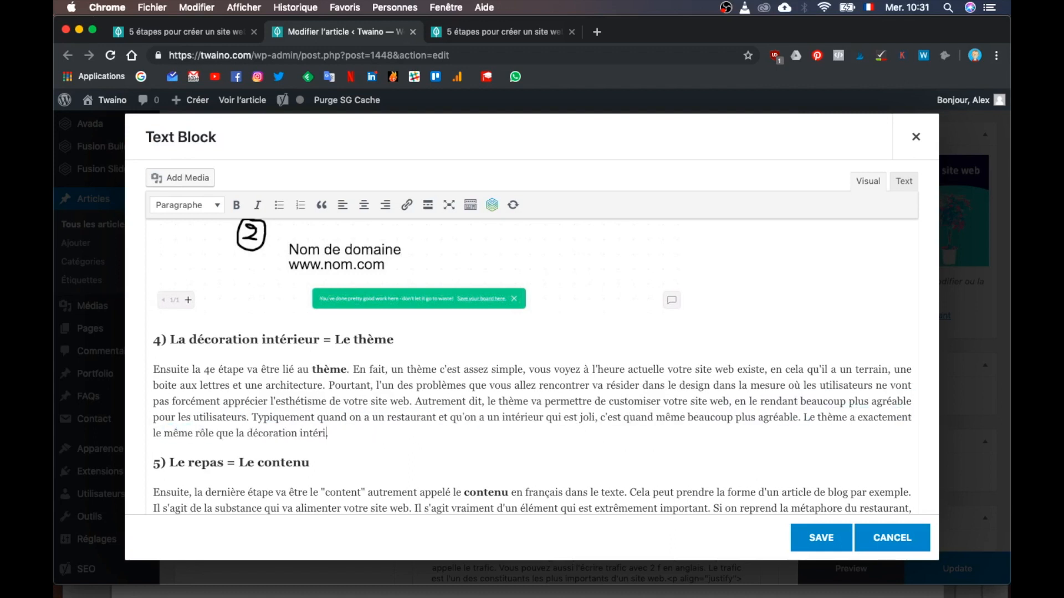
click(361, 428)
key(BackSpace)
text(dans un restaurant.)
click(426, 468)
In the content paragraph, replace the "extrêmement important" sentence with "J'aurai souvent tendance à répéter que le contenu est un élément majeur".
scroll(426, 469, down, 3)
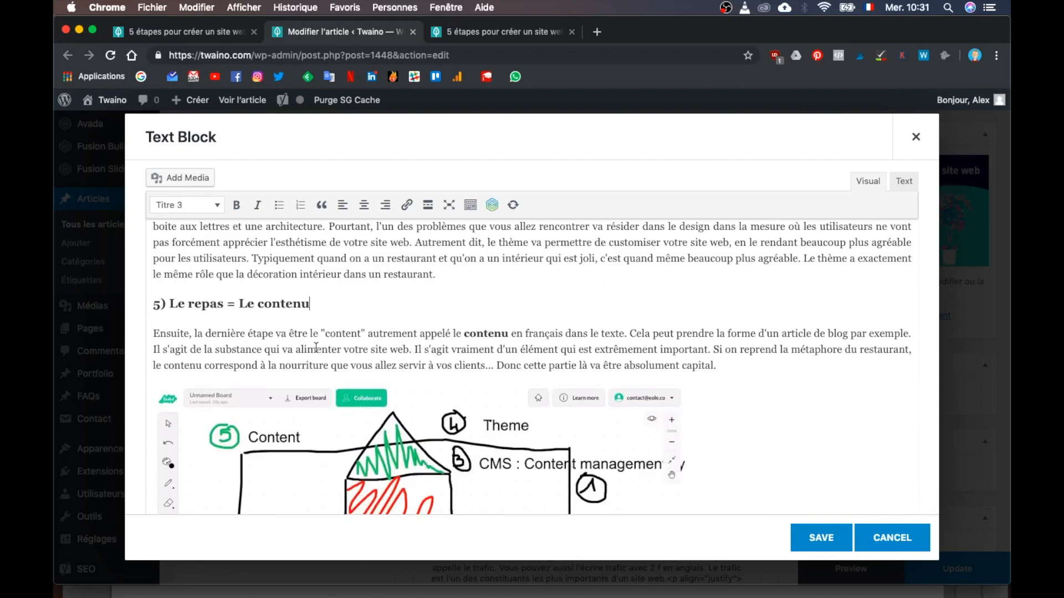
drag(415, 350, 586, 350)
key(BackSpace)
text(J'aurai souvent tendance à répéter que le contenu est )
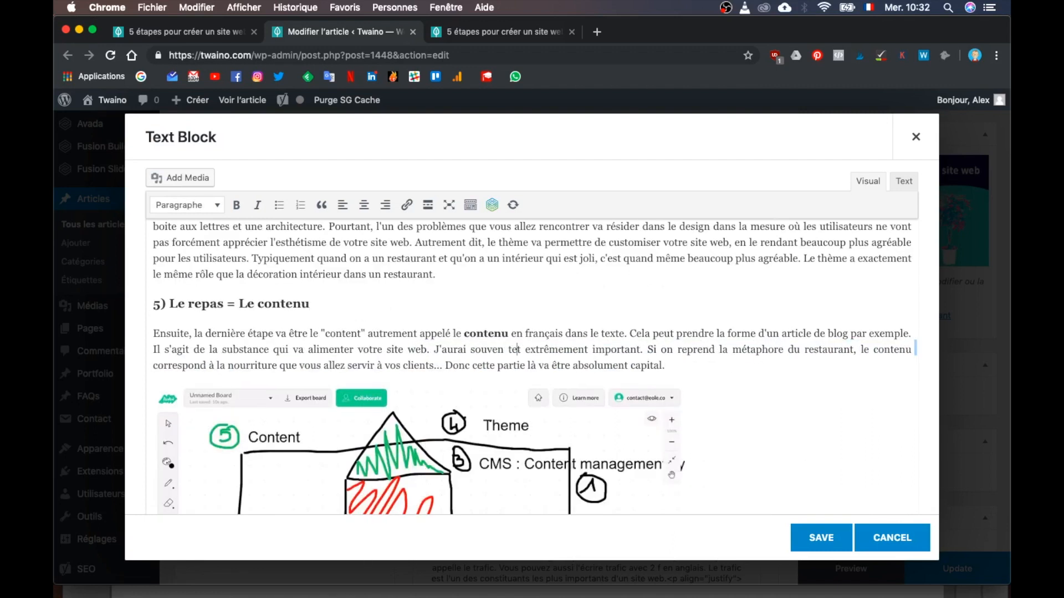
text(un élément majeur)
drag(764, 350, 872, 350)
key(BackSpace)
Correct the spelling of "souvent" and add "pour un site web" after "un élément majeur".
click(487, 350)
text(t)
click(760, 350)
text(pour un site web)
Use "connaissez" as the verb in the opening words under "Les choses sérieuses commencent vraiment maintenant...".
scroll(412, 346, down, 10)
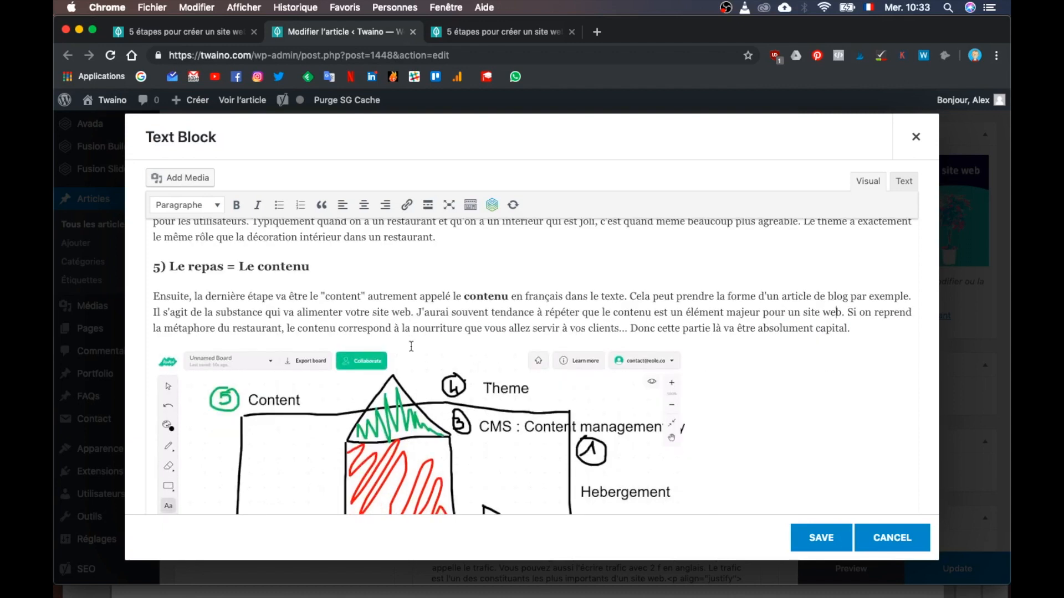
drag(257, 389, 318, 389)
text(connaissez)
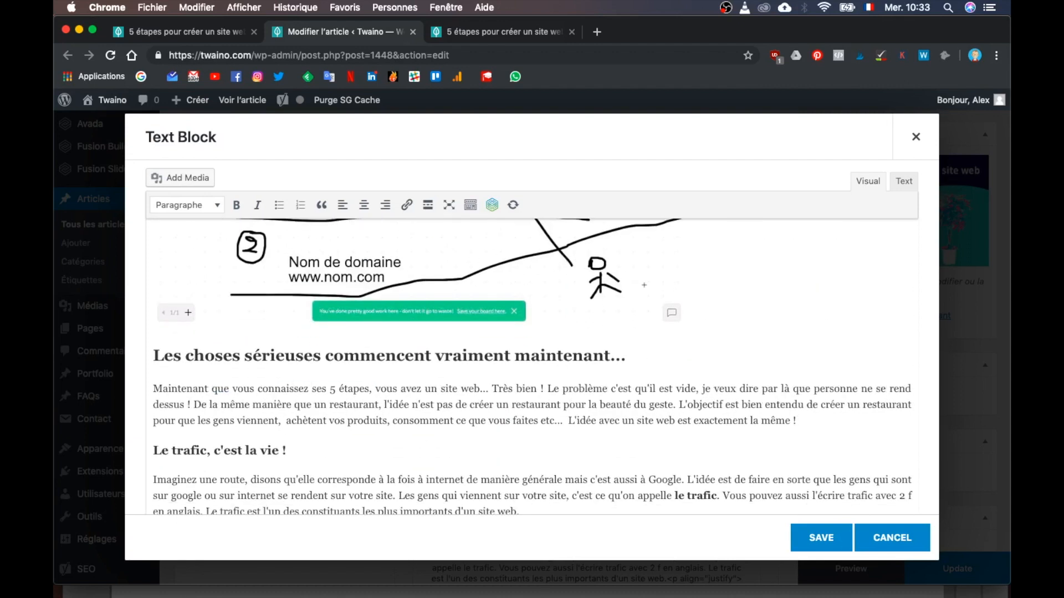
Reword the text after "5 étapes," as "vous allez être capable de créer un site web... Très bien ! Seul petit problème".
double_click(410, 389)
text(allez être capable de créer un site web... Très bien ! Seul petit)
click(760, 389)
key(BackSpace)
key(BackSpace)
key(BackSpace)
key(BackSpace)
key(BackSpace)
key(BackSpace)
Continue after "problème" with ", il va être vide ! Désespérément vide !" and correct the spelling of "Désespérément".
drag(739, 389, 776, 388)
text(, il va être)
click(819, 389)
key(BackSpace)
text(! Déséspérement vide !)
right_click(848, 389)
click(820, 331)
Fix the next sentences with "Je veux", "va se rendre" and "dans un restaurant", ending with "C'est pourquoi, je vais maintenant vous parler de trafic...".
click(157, 405)
text(J)
click(328, 405)
text(va)
click(552, 405)
text(dans)
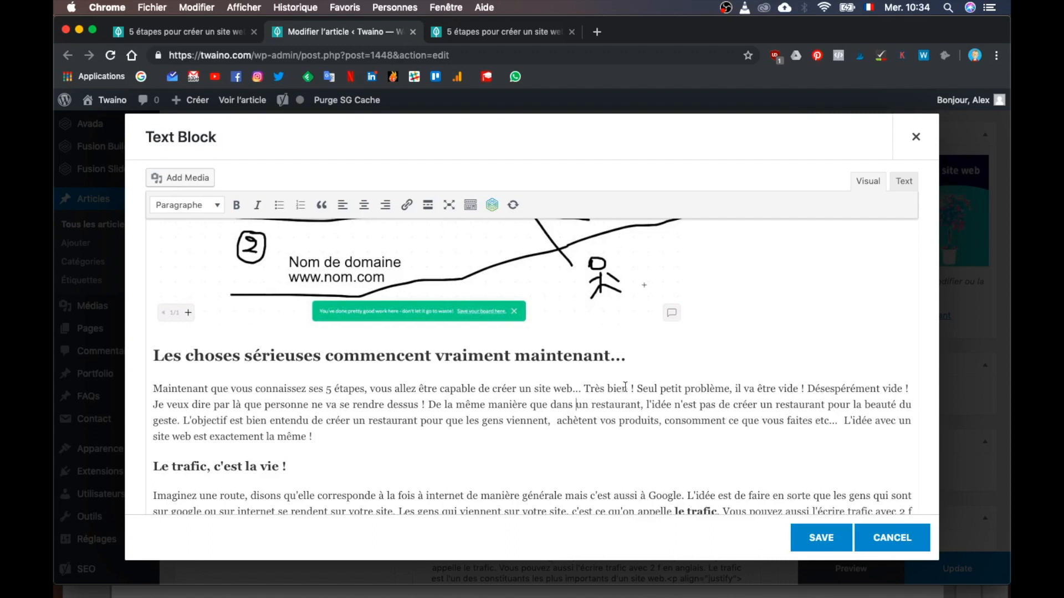
scroll(435, 355, down, 5)
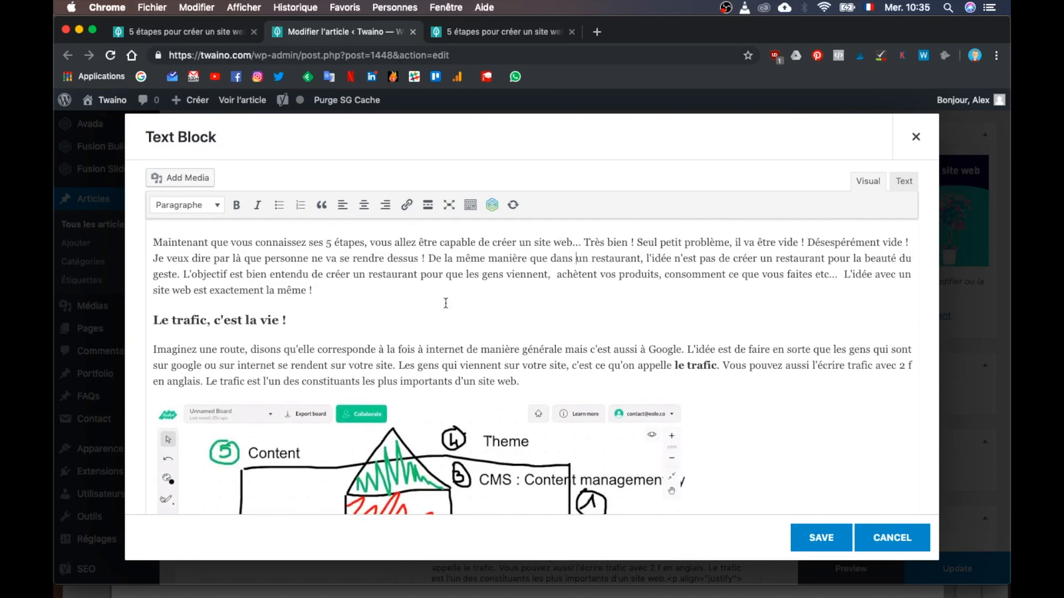
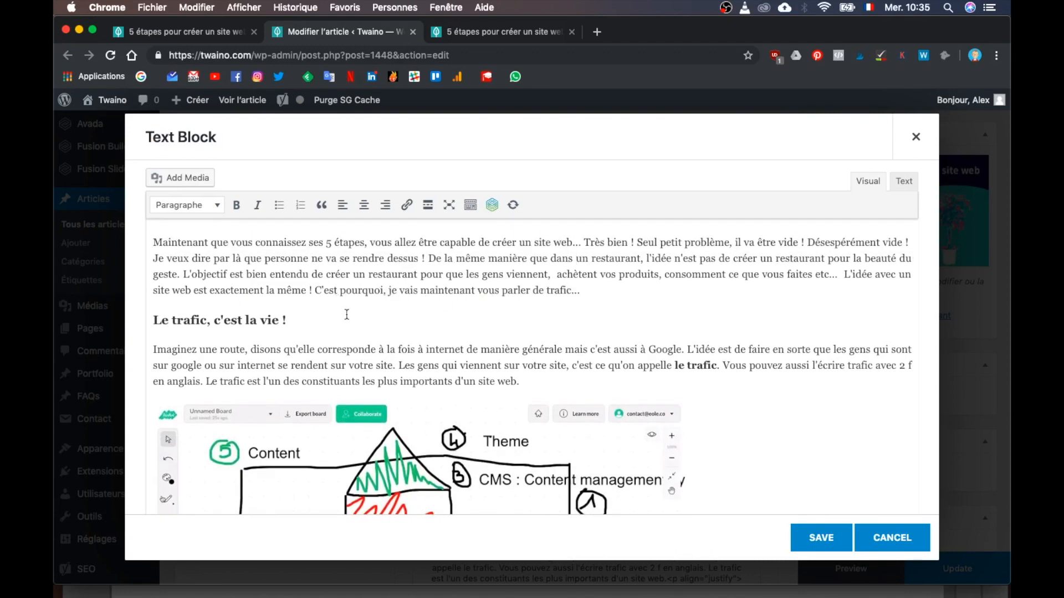
End the traffic paragraph with "L'objectif va être bien entendu de faire en sorte d'attirer le plus de monde sur votre site web.".
scroll(347, 315, down, 3)
key(Down)
key(Down)
key(Down)
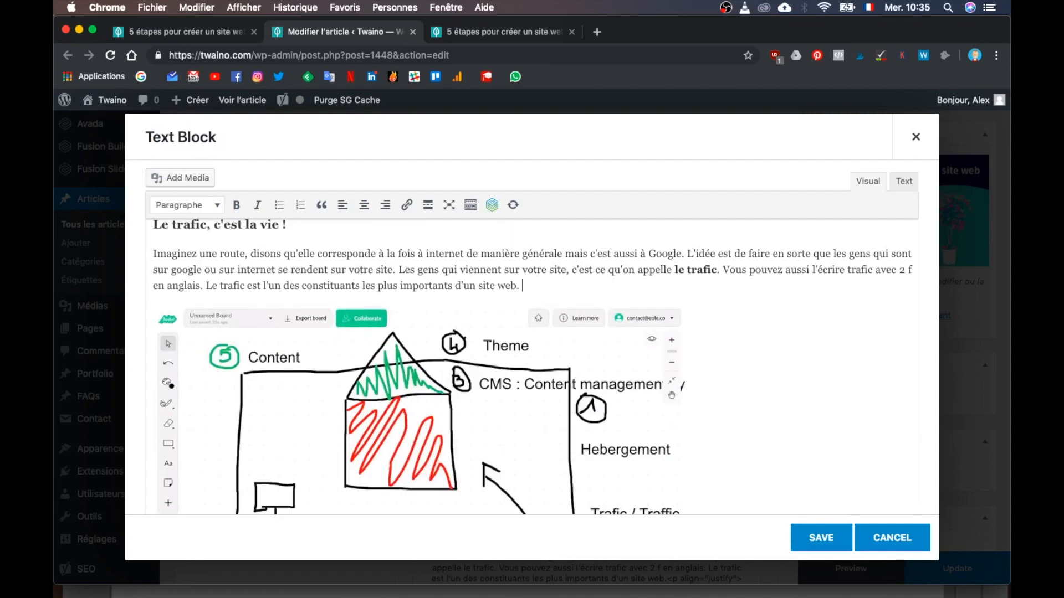
In the conversion paragraph, insert "vous visiter" before "régulièrement" and cut the restaurant comparison from the following sentence.
scroll(590, 379, down, 10)
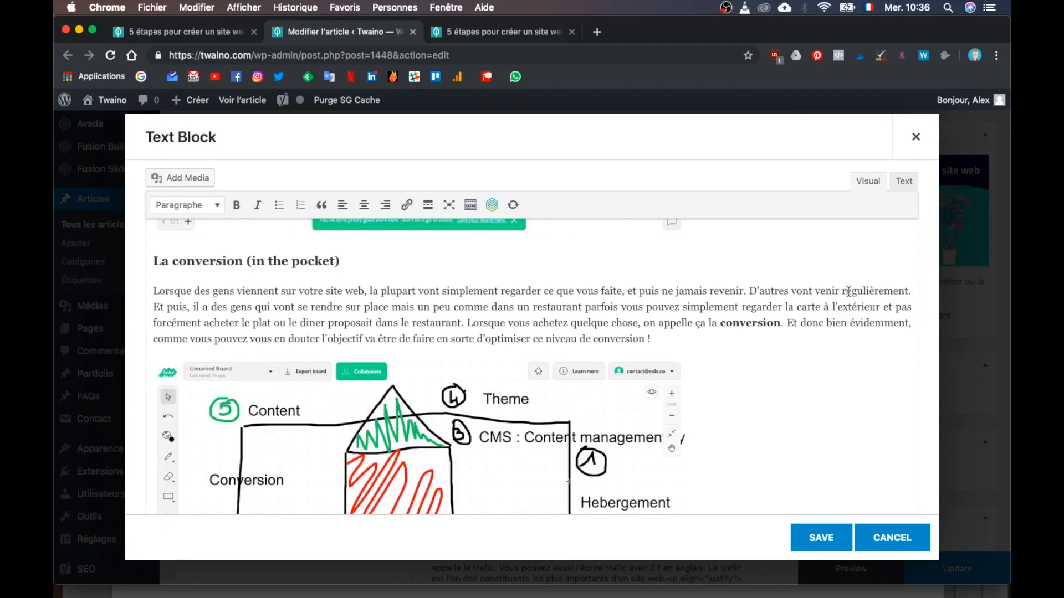
click(847, 291)
text(vous visiter)
drag(551, 323, 373, 307)
key(BackSpace)
drag(366, 307, 433, 307)
key(BackSpace)
click(401, 307)
key(BackSpace)
text(r)
text( ou vous donner)
key(BackSpace)
key(BackSpace)
key(BackSpace)
key(BackSpace)
key(BackSpace)
key(BackSpace)
key(BackSpace)
key(BackSpace)
key(BackSpace)
key(BackSpace)
key(BackSpace)
key(BackSpace)
key(BackSpace)
key(BackSpace)
key(BackSpace)
Reword the sentence about buyers as "qui vont aimer ce que vous faite, et acheter ce vous proposez".
click(363, 307)
text(aimer ce que vous faite, et)
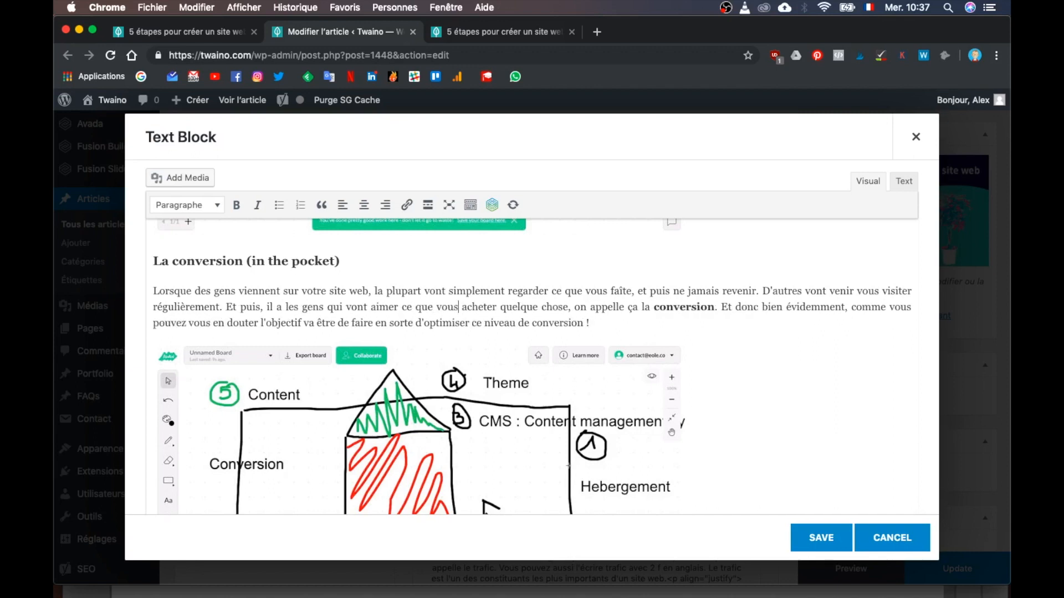
drag(598, 307, 531, 307)
text(ce vous proposez)
Save the text block and update the published article.
scroll(795, 410, up, 2)
scroll(795, 410, down, 10)
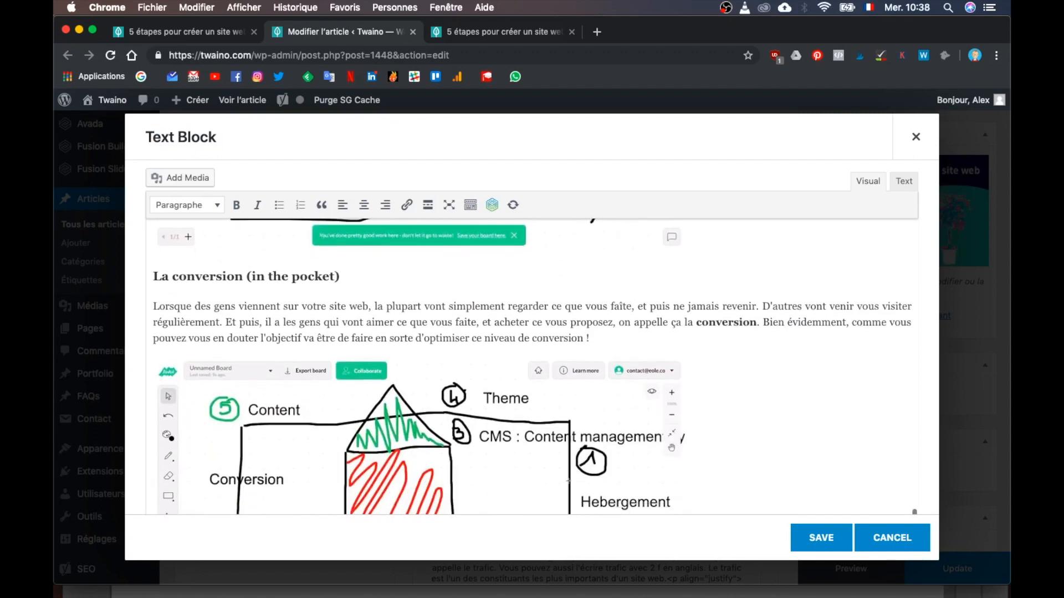
click(822, 537)
click(957, 576)
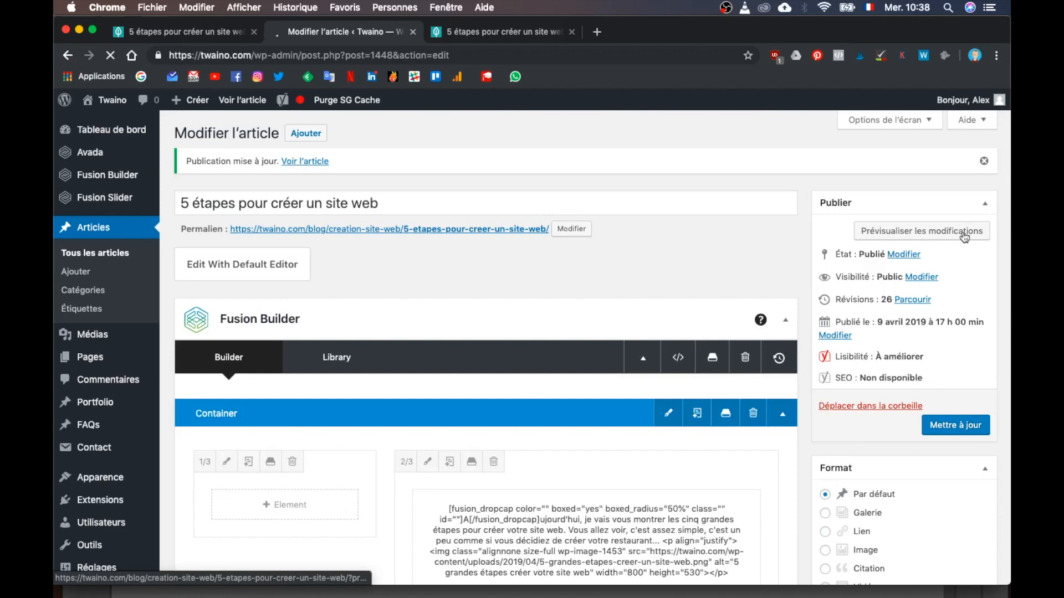
Preview the changes and compare the end of the article with the elements in the builder.
click(921, 231)
scroll(357, 347, down, 20)
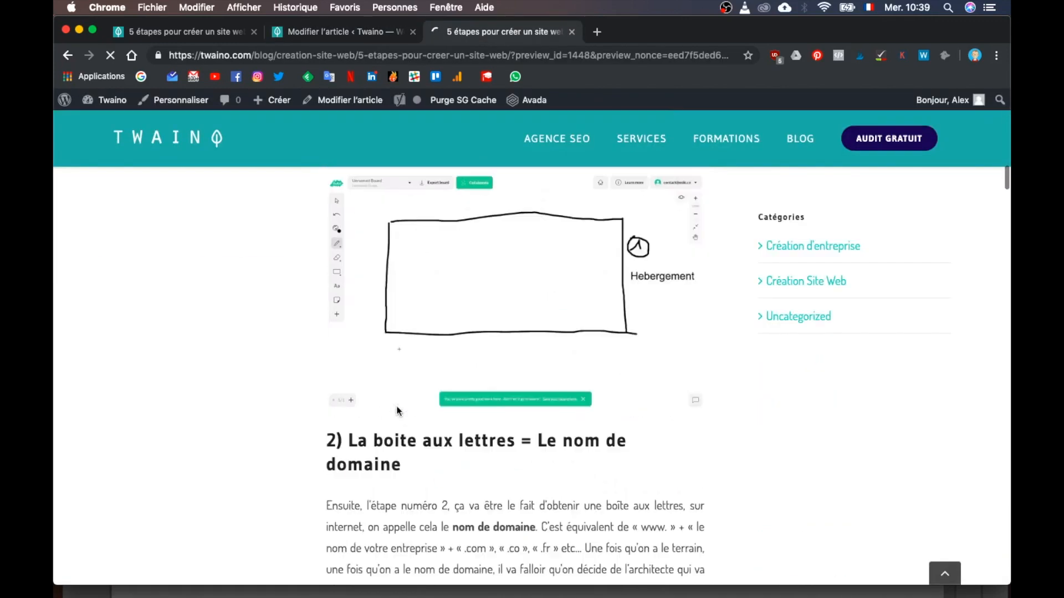
scroll(377, 300, down, 10)
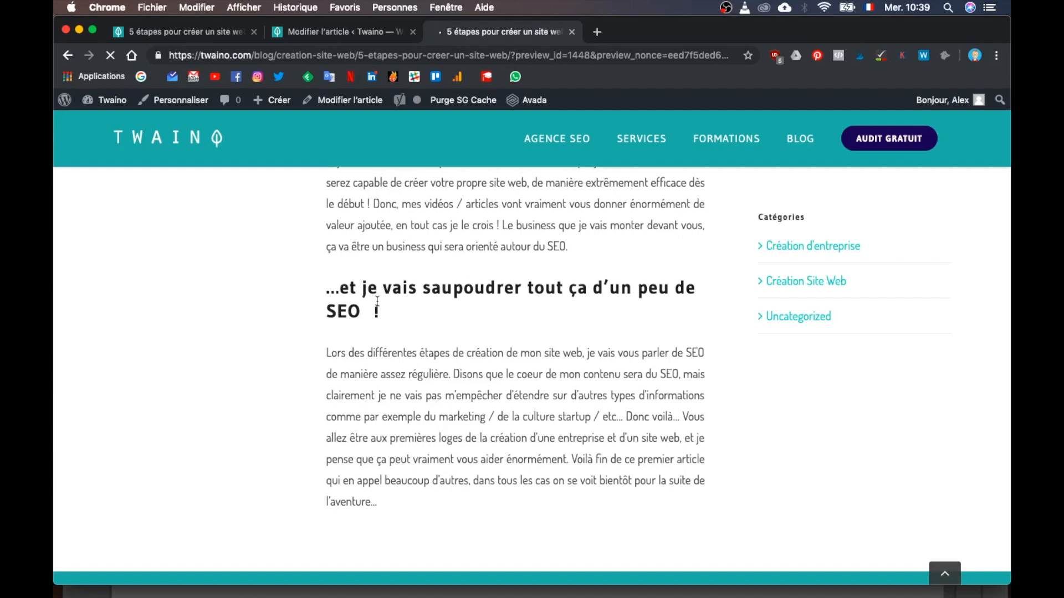
key(super+alt+Left)
scroll(697, 342, down, 15)
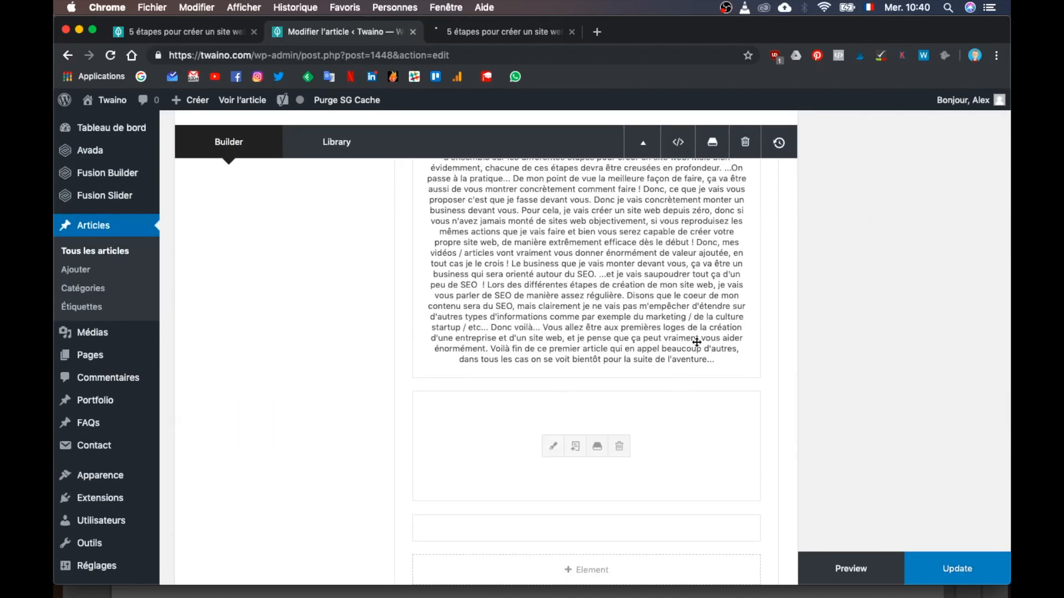
key(super+alt+Right)
scroll(192, 323, down, 20)
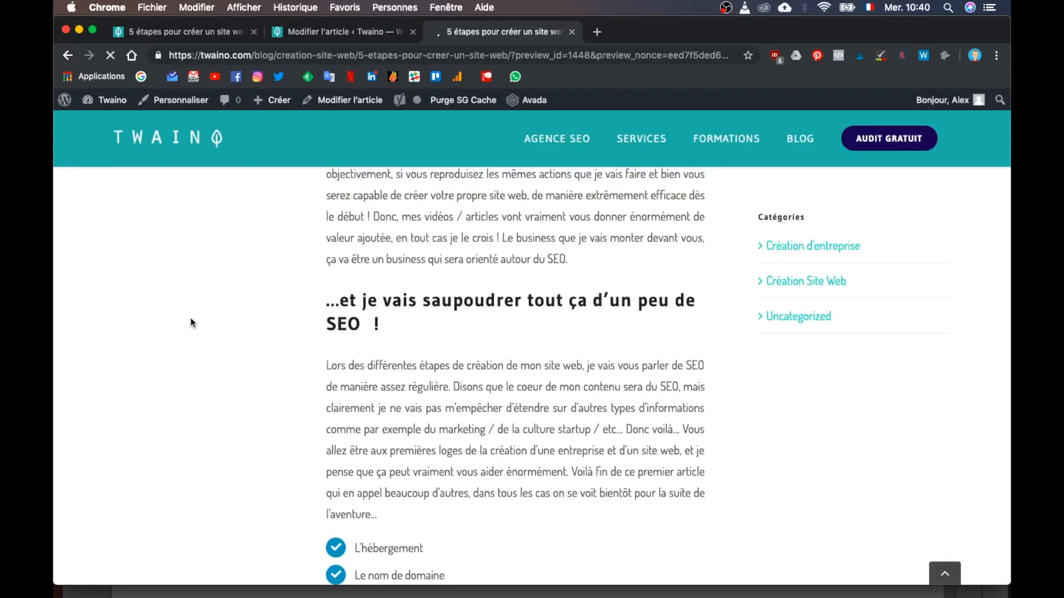
Open one of the builder elements for editing and check the article's "Étape 5" section in the preview.
key(super+alt+Left)
scroll(383, 330, up, 10)
click(554, 306)
scroll(484, 370, down, 1)
scroll(554, 360, up, 1)
key(super+alt+Right)
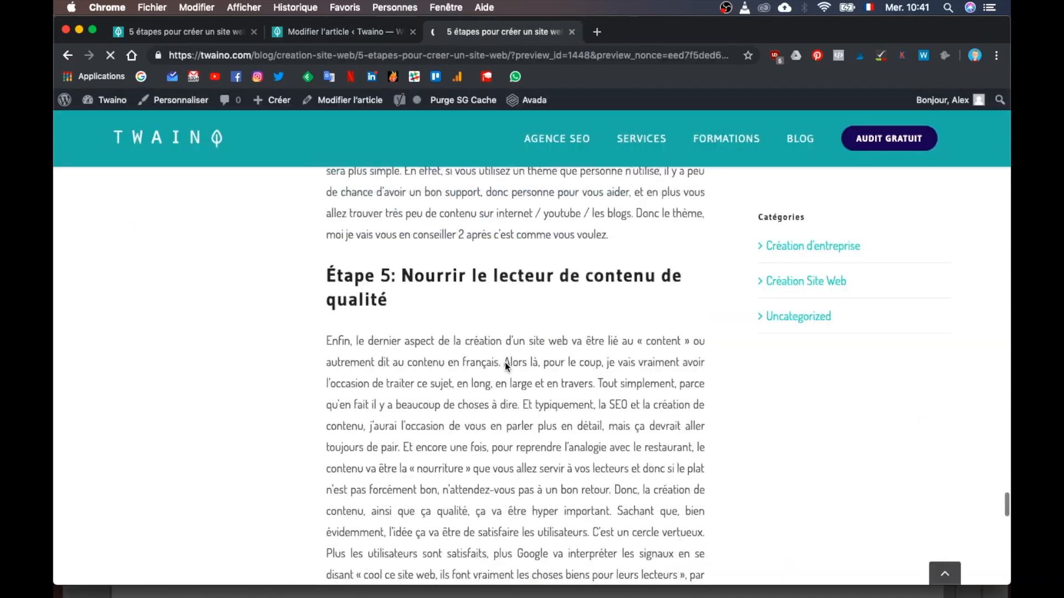
Back in the editor, open further builder elements of the article for editing and save them.
key(super+alt+Left)
click(553, 228)
scroll(539, 332, down, 10)
click(820, 538)
scroll(604, 427, down, 15)
click(553, 437)
click(820, 537)
Look through another builder element's content, save it and update the article.
click(584, 403)
scroll(743, 276, down, 10)
scroll(694, 258, down, 4)
click(821, 537)
click(943, 576)
Preview the updated article and read through it down the page.
scroll(826, 318, down, 3)
scroll(826, 318, up, 3)
click(921, 231)
scroll(121, 303, down, 20)
scroll(121, 303, down, 15)
Return to the editor, reopen the main text block and correct "ses 5 étapes" to "ces 5 étapes".
click(343, 31)
scroll(381, 313, down, 5)
click(557, 291)
scroll(557, 291, down, 20)
click(319, 295)
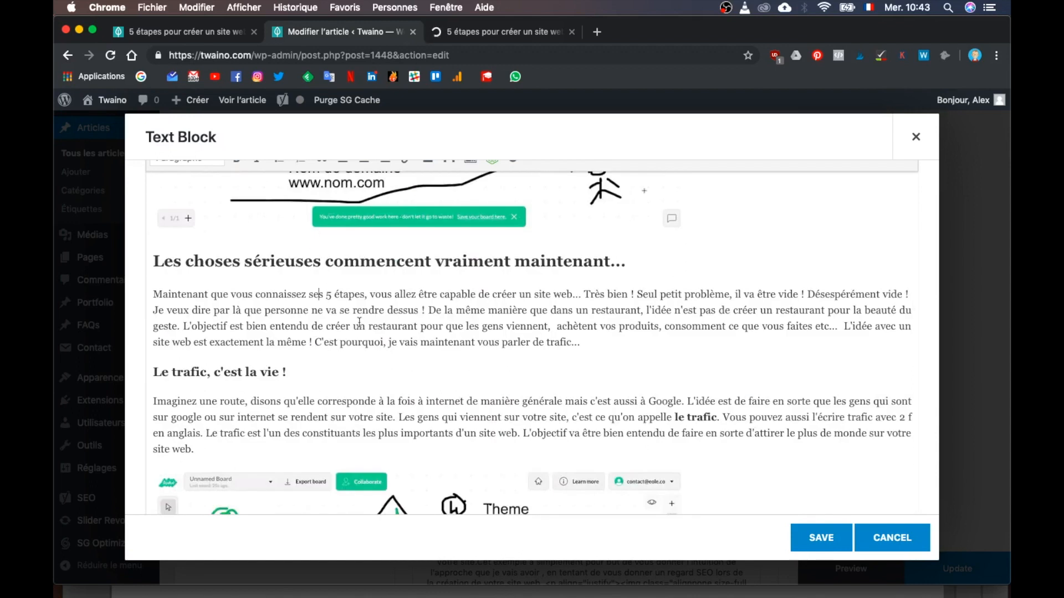
Reword the restaurant comparison after "l'idée" as "va être de ramener des gens, afin qu'ils puissent".
drag(671, 310, 548, 326)
text(va être de ramener des gens, )
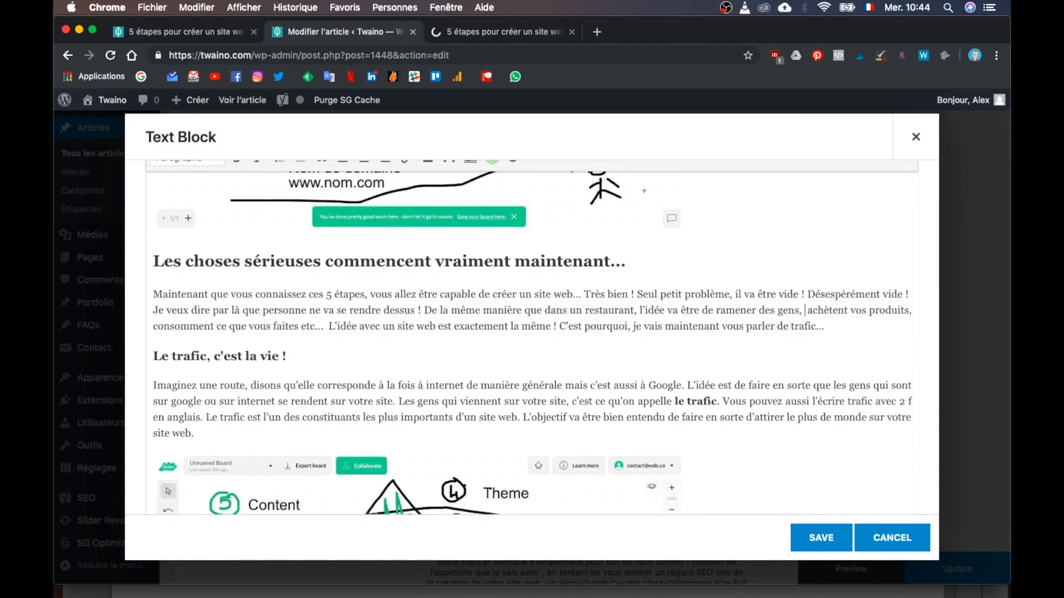
text(afin qu'ils puissent)
Change the following verbs to the infinitives "acheter" and "consommer".
click(194, 327)
key(BackSpace)
key(BackSpace)
key(BackSpace)
key(BackSpace)
key(BackSpace)
text(eter)
click(320, 326)
key(BackSpace)
key(BackSpace)
text(r)
Replace "L'idée" with "La logique" in the sentence comparing the restaurant with a website.
click(188, 326)
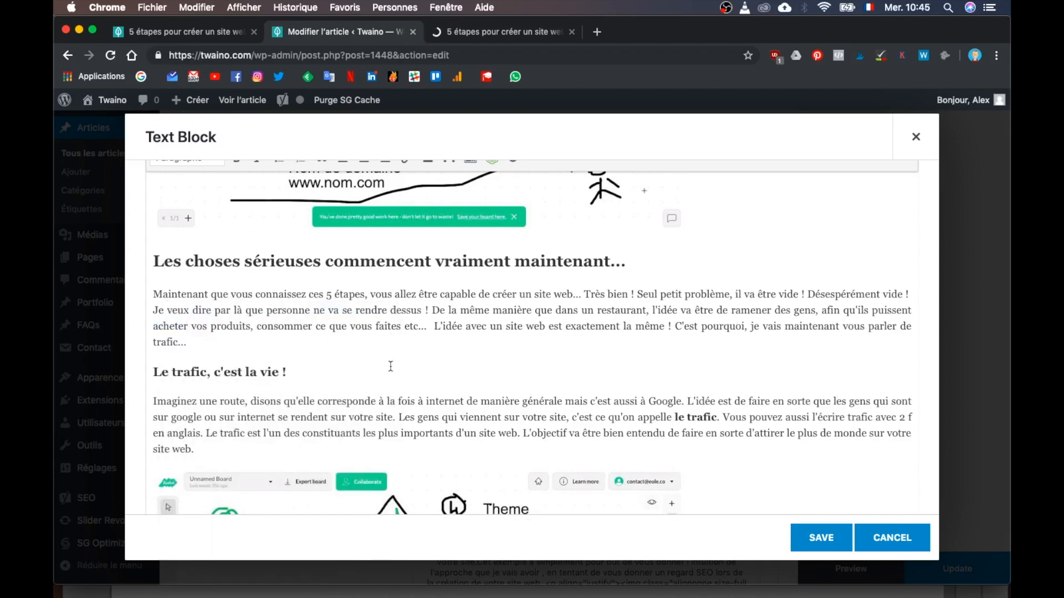
text(La logique)
scroll(480, 338, down, 9)
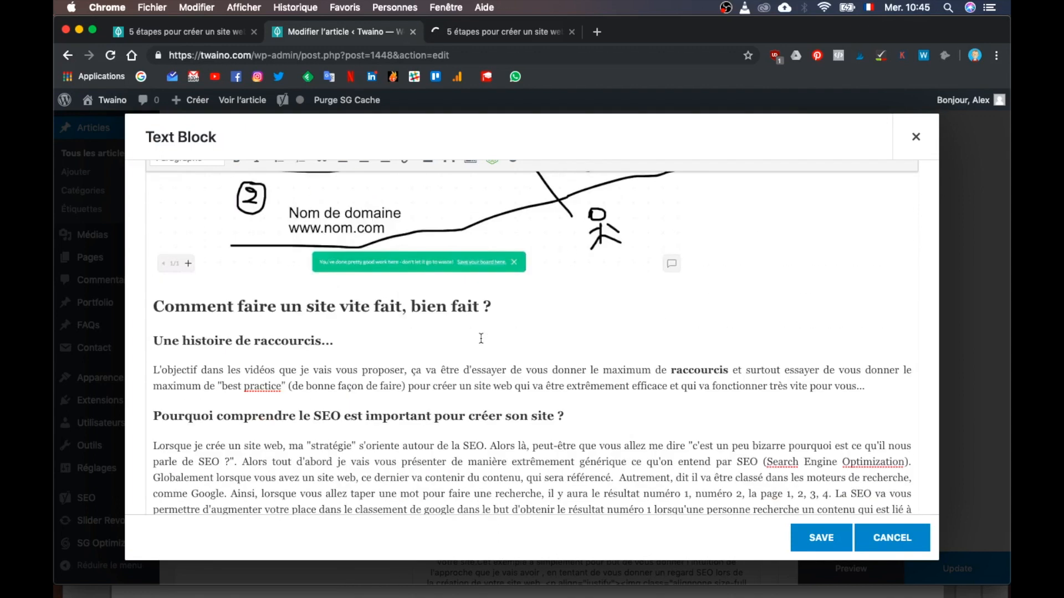
In the "Une histoire de raccourcis" paragraph, remove "ça" before "va être d'essayer".
double_click(417, 370)
key(BackSpace)
key(BackSpace)
key(BackSpace)
Reword the text after "raccourcis" as ", en vous partageant avec vous mes "best practice" (bonne façon de faire)".
double_click(721, 373)
key(BackSpace)
key(BackSpace)
key(BackSpace)
key(BackSpace)
key(BackSpace)
text(, en vous)
drag(724, 371, 917, 368)
text(partageant avec vous mes)
double_click(208, 386)
key(BackSpace)
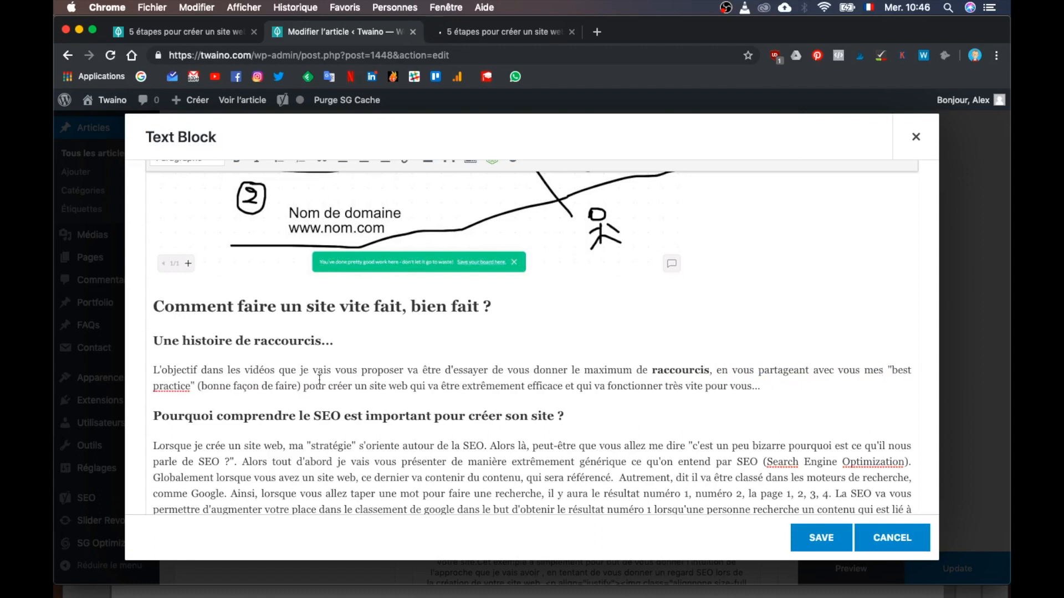
Reword the SEO question's introduction as "Vous allez peut être trouvé ça bizarre et vous demandez "Pourquoi est ce qu'il nous parle de SEO ?"".
scroll(397, 357, down, 4)
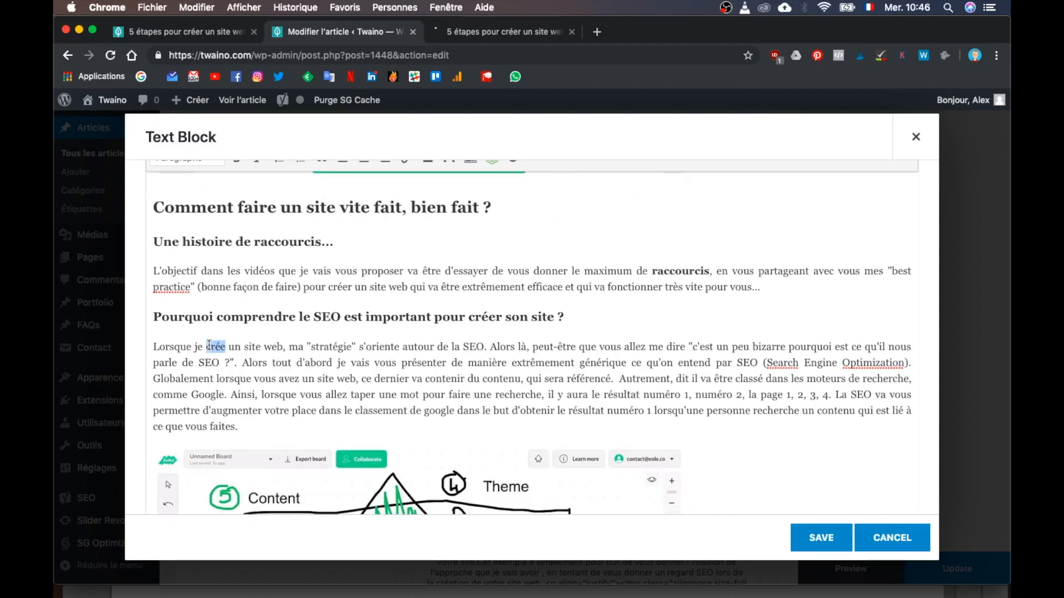
drag(489, 346, 686, 347)
drag(645, 347, 489, 347)
text(Vous allez peut être trouvé ça bizarre)
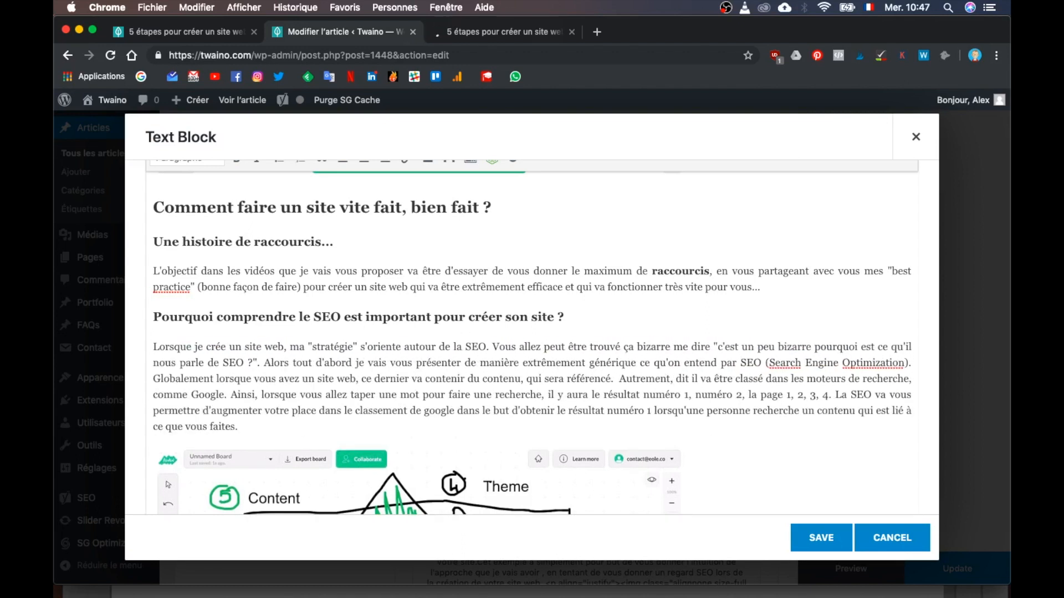
text(et vous demandez)
drag(673, 347, 853, 347)
key(BackSpace)
key(Delete)
text(P)
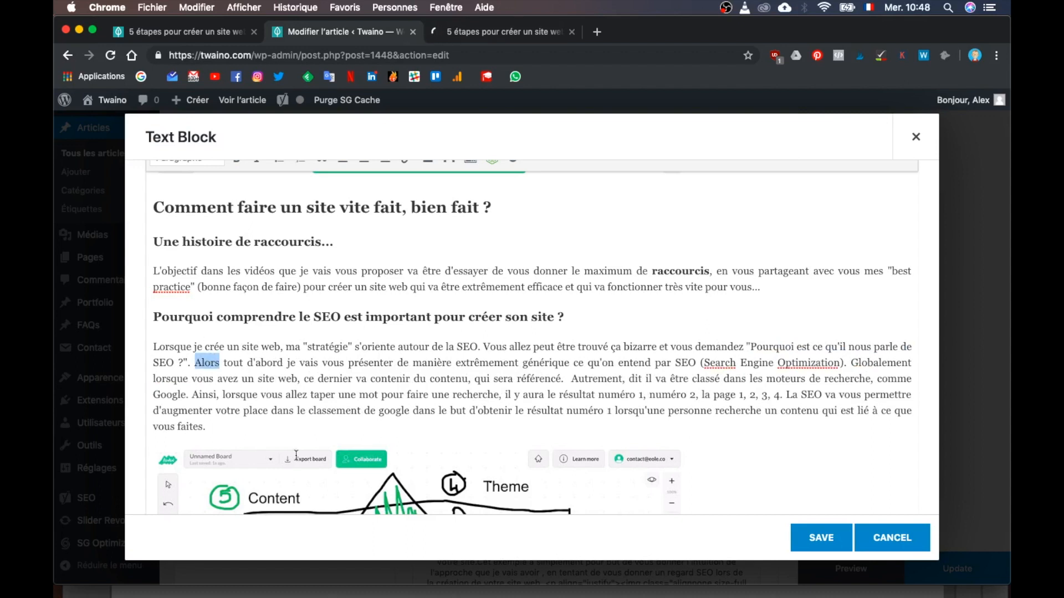
Change the content sentence to "va être constitué de contenu" and add "(si vous souhaitez que ce contenu soit visible)" after "référencé".
drag(370, 379, 410, 379)
text(être constitué de)
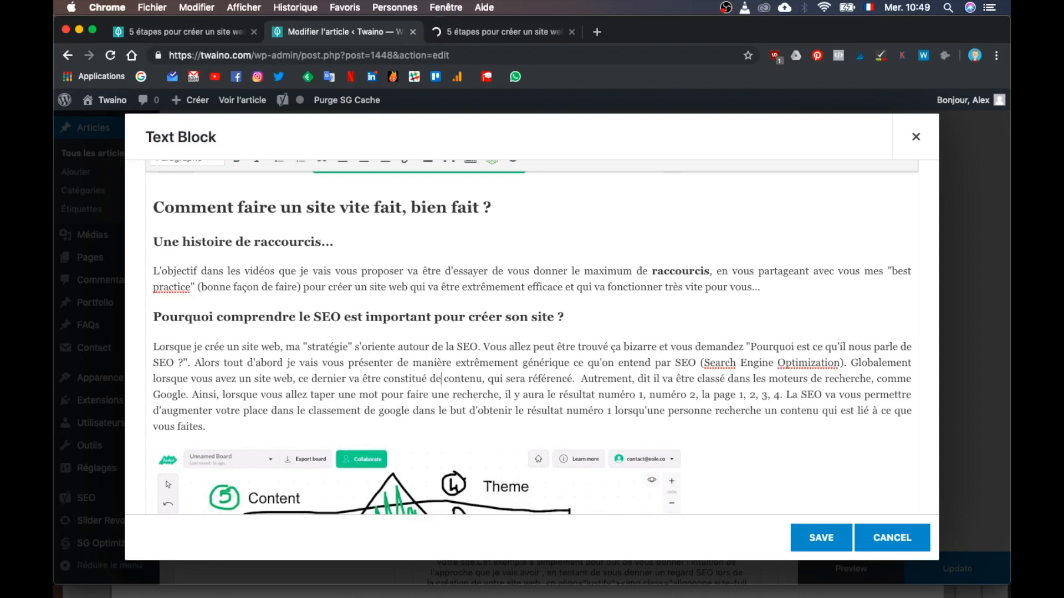
click(575, 379)
text((si vous souhaitez que ce contenu soit visible))
Correct the comma placement so the following sentence begins "Autrement dit, il va être classé".
click(851, 379)
key(BackSpace)
click(867, 379)
text(,)
Change "La SEO" to "Le SEO" and replace "place" with "visibilité" in the Google ranking sentence.
click(238, 411)
key(BackSpace)
text(ent la )
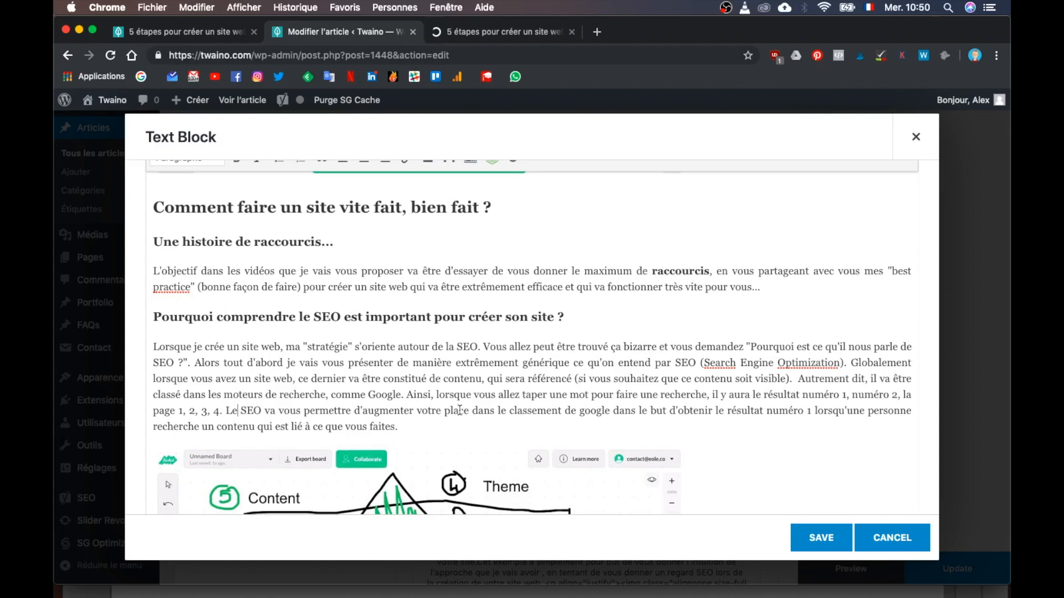
text(visibilité)
Replace "le résultat numéro" with "la première place" in the same Google ranking sentence.
double_click(787, 410)
key(BackSpace)
key(BackSpace)
key(BackSpace)
key(BackSpace)
key(BackSpace)
key(BackSpace)
key(BackSpace)
key(BackSpace)
key(BackSpace)
key(BackSpace)
key(BackSpace)
key(BackSpace)
text(a première place)
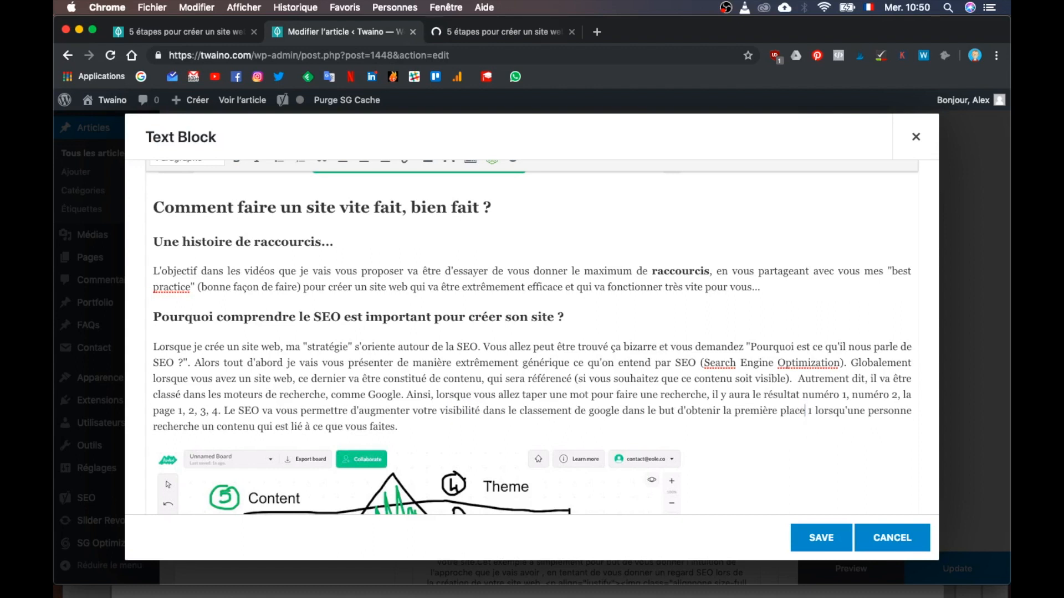
In the paragraph below the drawing, reword the SEO sentence as "référencement et d'optimisations vont se poser dès le départ".
scroll(408, 375, down, 6)
click(737, 415)
text(et d'optimisations  vont se poser dès)
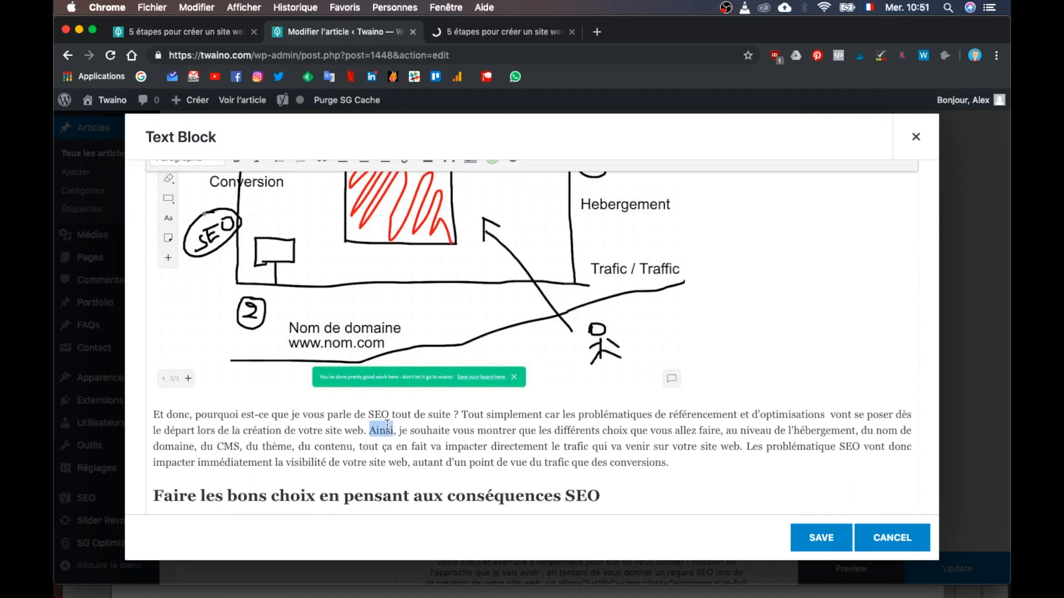
In the Étape 1 paragraph, remove "en fait" after "tous égaux" and "et" before "plus ou moins bon".
scroll(386, 423, down, 4)
key(super+a)
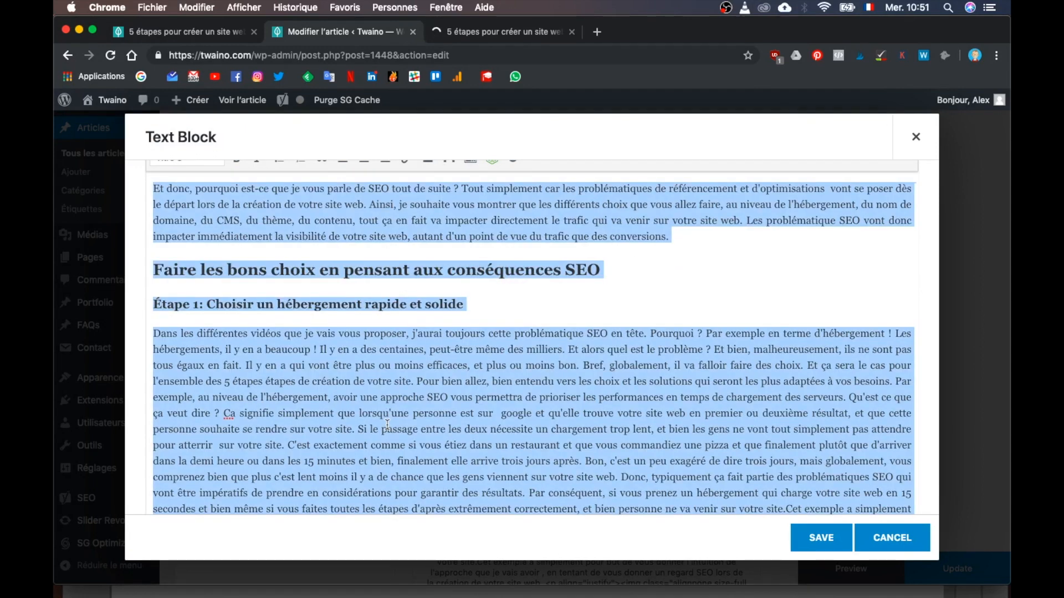
click(635, 415)
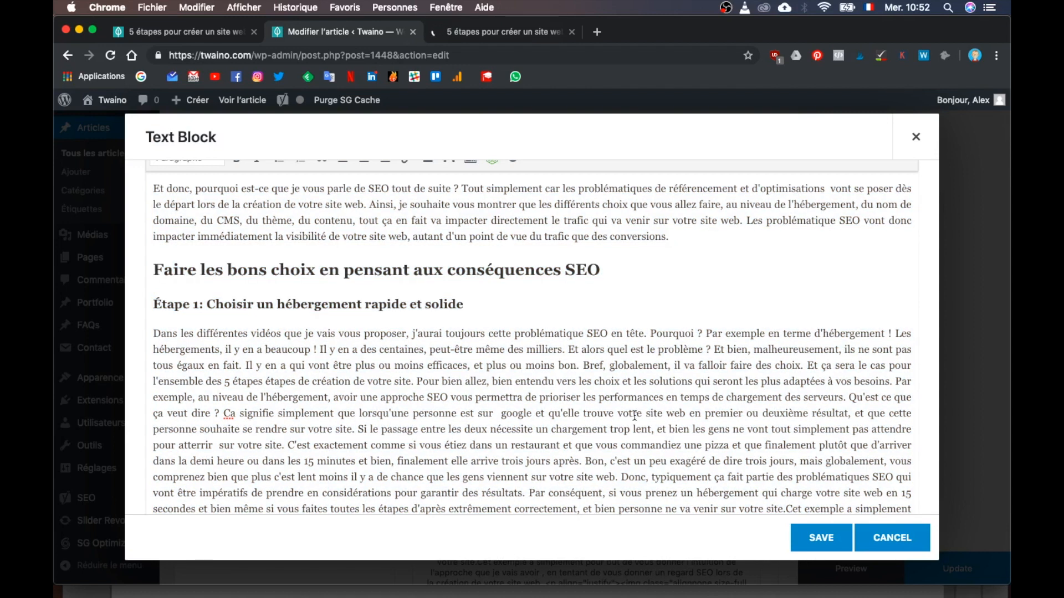
drag(238, 366, 205, 366)
key(BackSpace)
double_click(429, 366)
key(BackSpace)
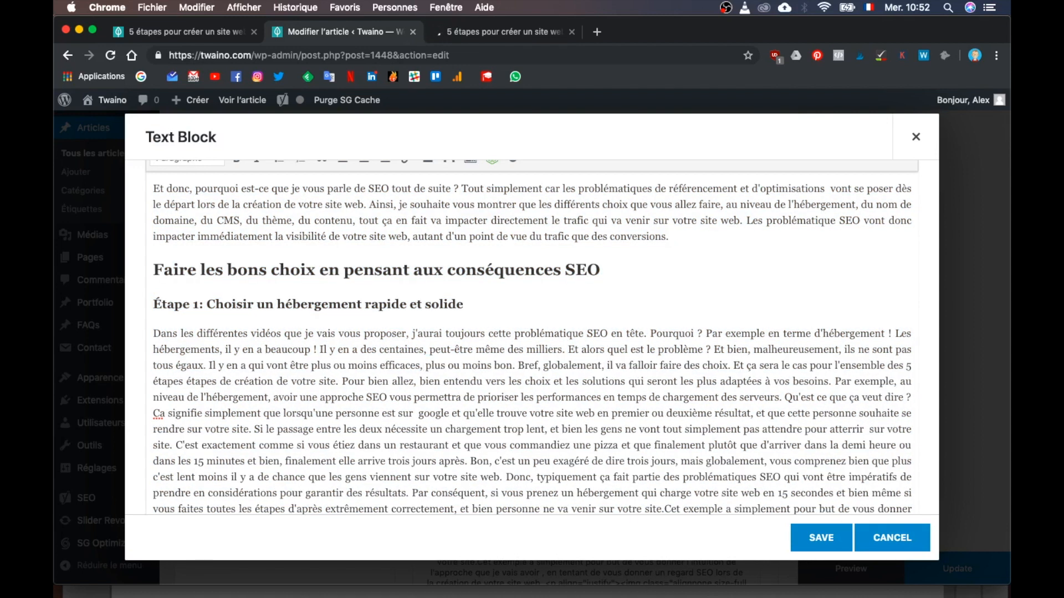
Reword the Étape 1 passage as "lors de la création de votre site. L'objectif étant, bien entendu, d'opter pour les solutions".
double_click(226, 381)
text(lors de la)
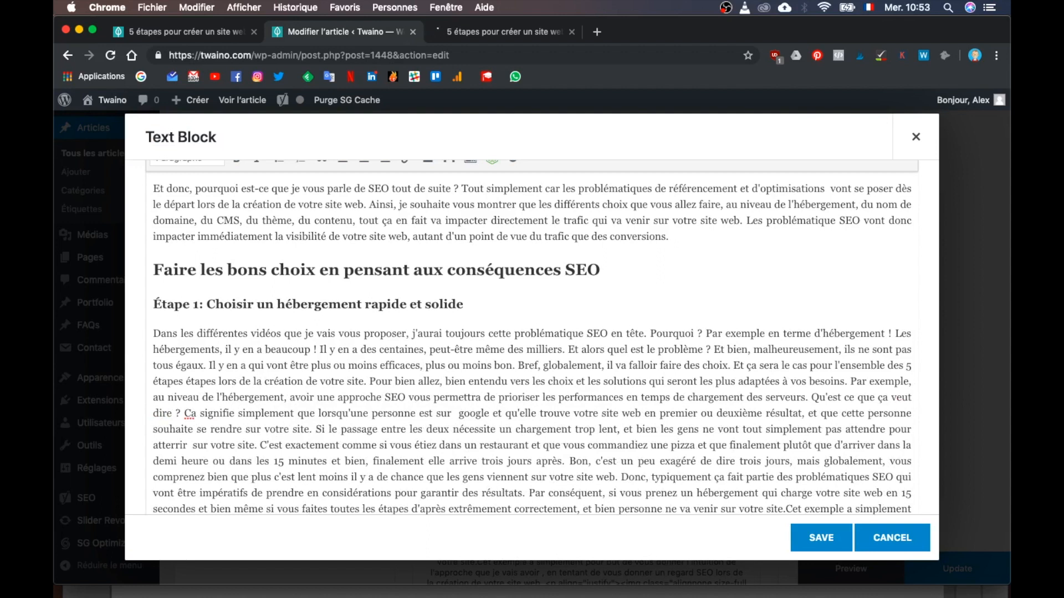
drag(442, 380, 369, 381)
text(L'objectif étant,)
click(505, 381)
text(, de tendre)
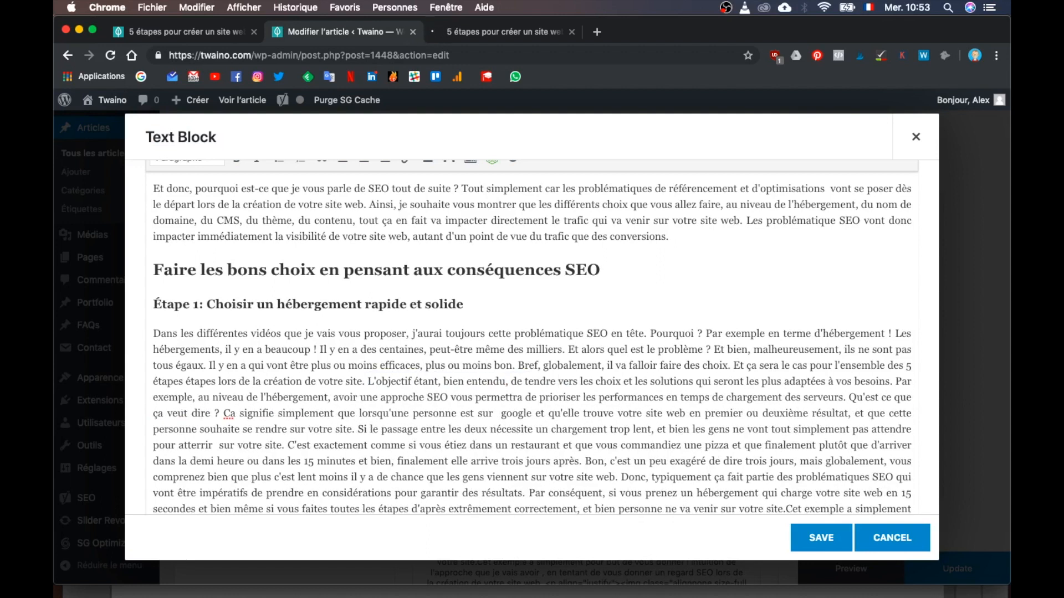
drag(558, 381, 632, 381)
key(BackSpace)
key(BackSpace)
key(BackSpace)
text('opter pour)
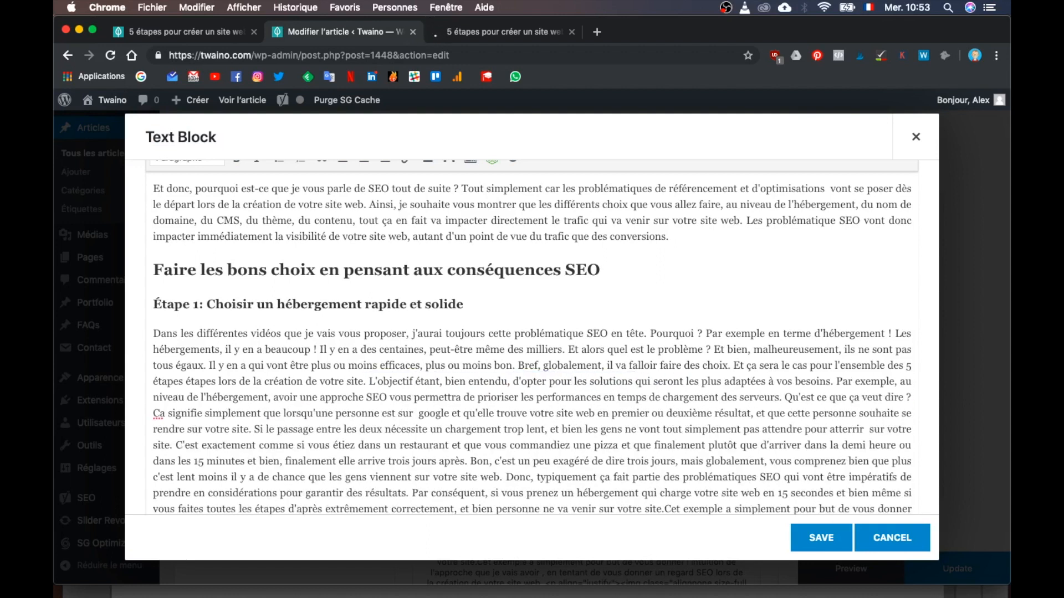
Remove "des" before "serveurs" in the sentence about loading times.
key(BackSpace)
key(BackSpace)
key(BackSpace)
key(BackSpace)
Reword the slow-loading sentence as "entre Google et votre site prend trop de temps du fait du chargement" and delete "pour atterrir sur votre site".
scroll(581, 406, down, 1)
drag(382, 396, 343, 397)
text(Google et votre site)
double_click(472, 397)
text(prend trop de temps du fait du)
key(shift+Right)
key(shift+Right)
key(shift+Right)
key(BackSpace)
drag(190, 412, 329, 412)
key(BackSpace)
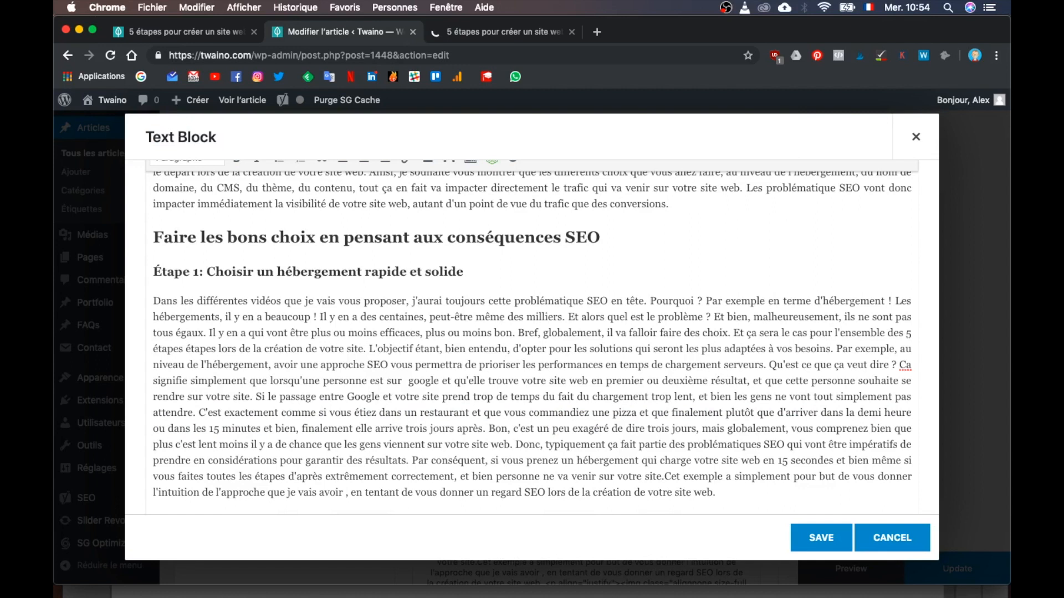
Replace "qui vont être impératifs de" with "qu'il faut" and remove "et bien" before "personne ne va venir".
double_click(575, 444)
drag(785, 444, 912, 444)
text(qu'il faut)
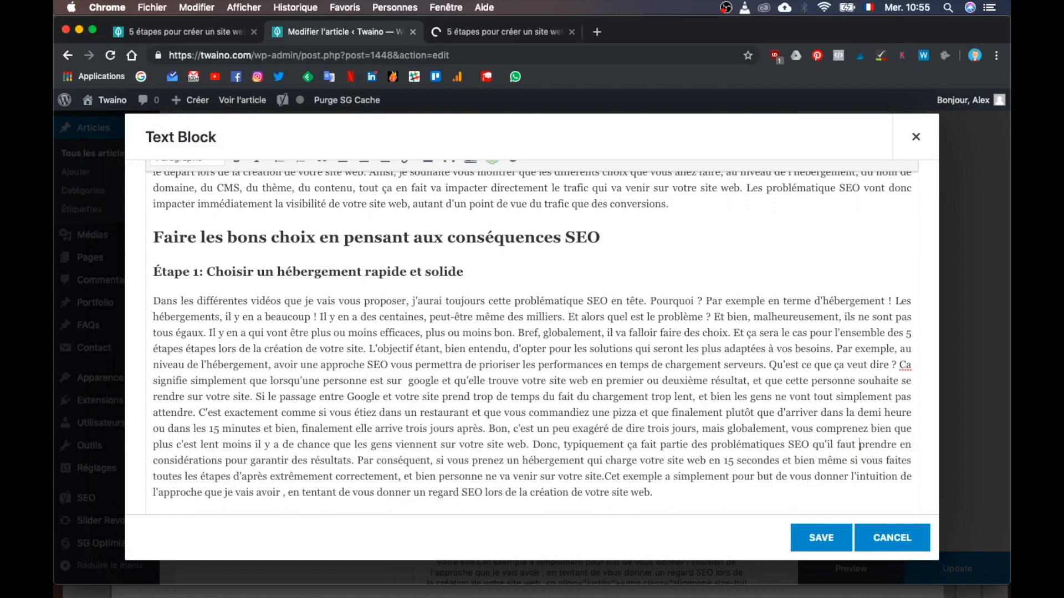
scroll(336, 474, down, 3)
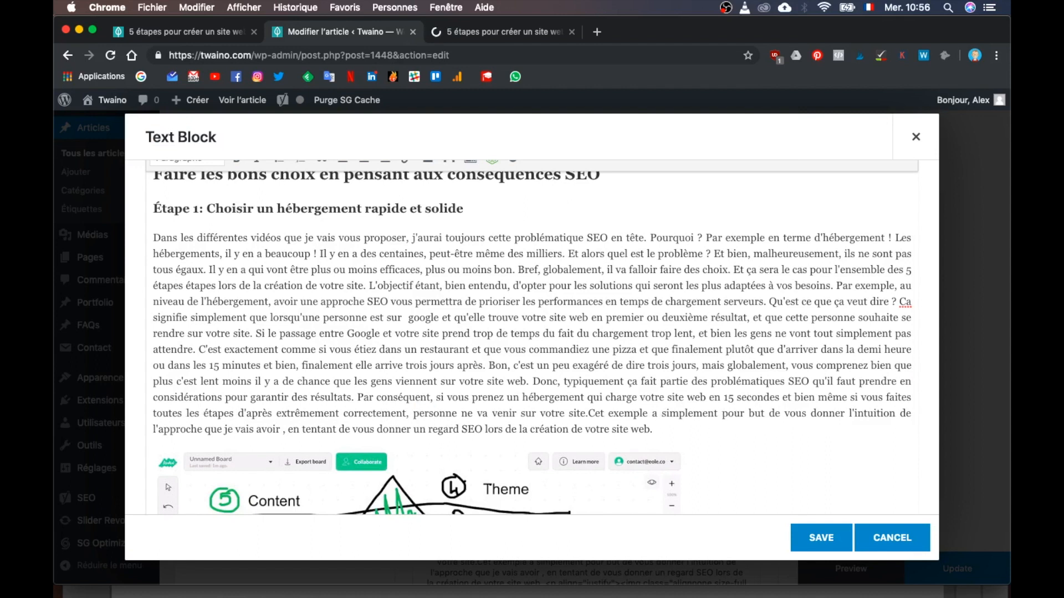
Save the text block, update the article and preview the changes.
key(super+a)
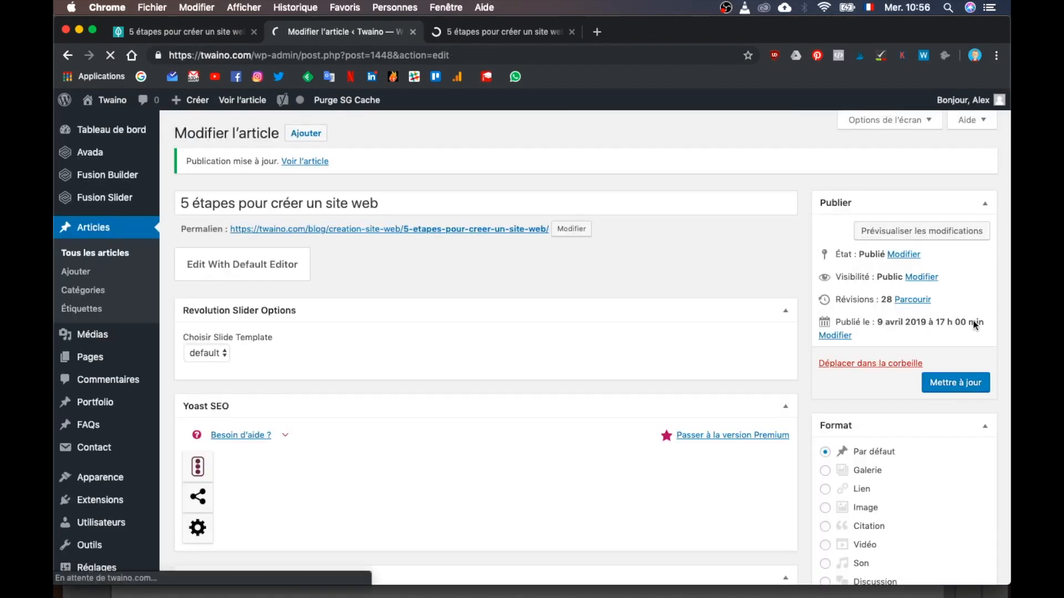
click(930, 231)
Reopen the main text block and reword the Étape 2 opening as "beaucoup de gens se prennent énormément la tête".
scroll(699, 404, down, 5)
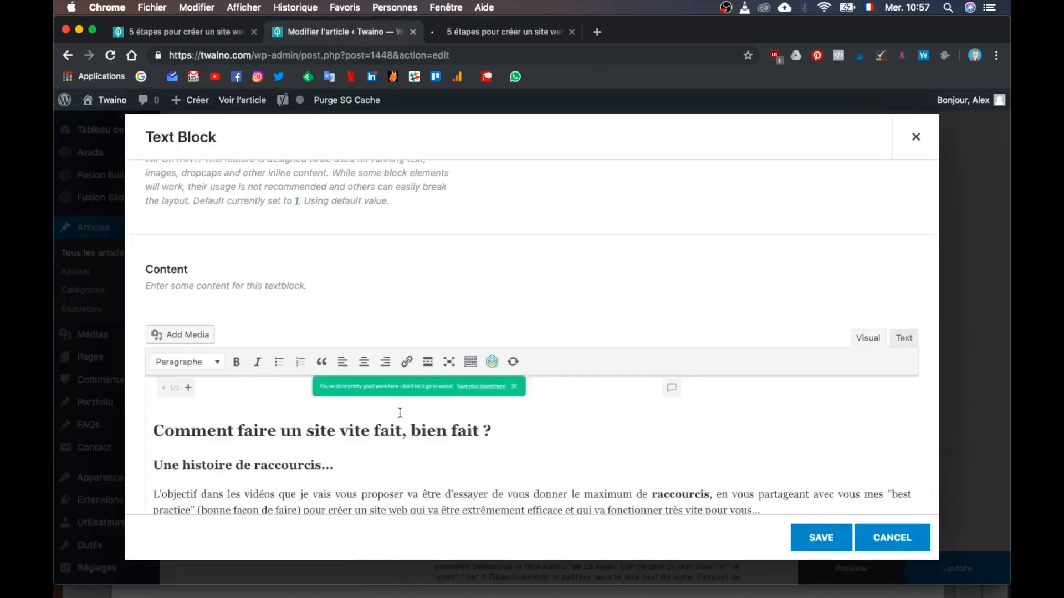
scroll(400, 413, down, 10)
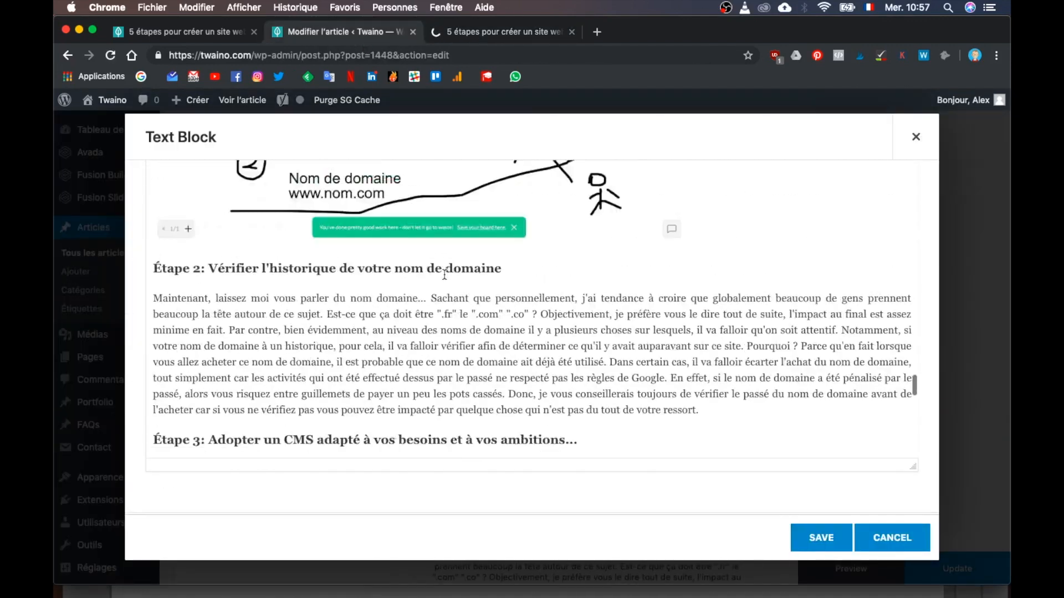
click(708, 322)
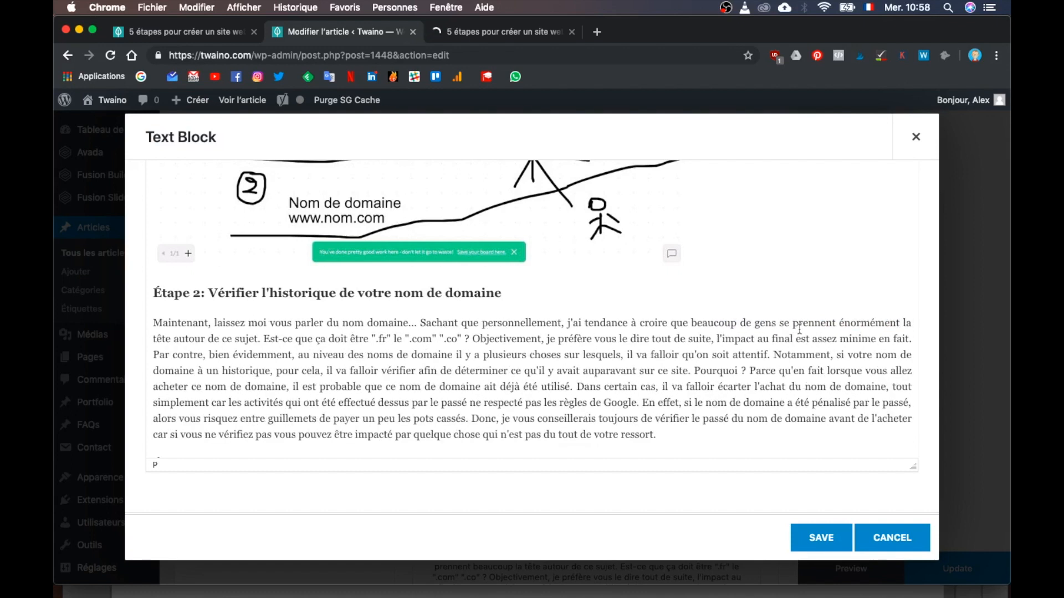
Quote the domain extension question after ", avec des questions du style" and remove "en fait" after "assez minime".
key(BackSpace)
key(BackSpace)
text(, avec des questions du style ")
click(609, 339)
text(".)
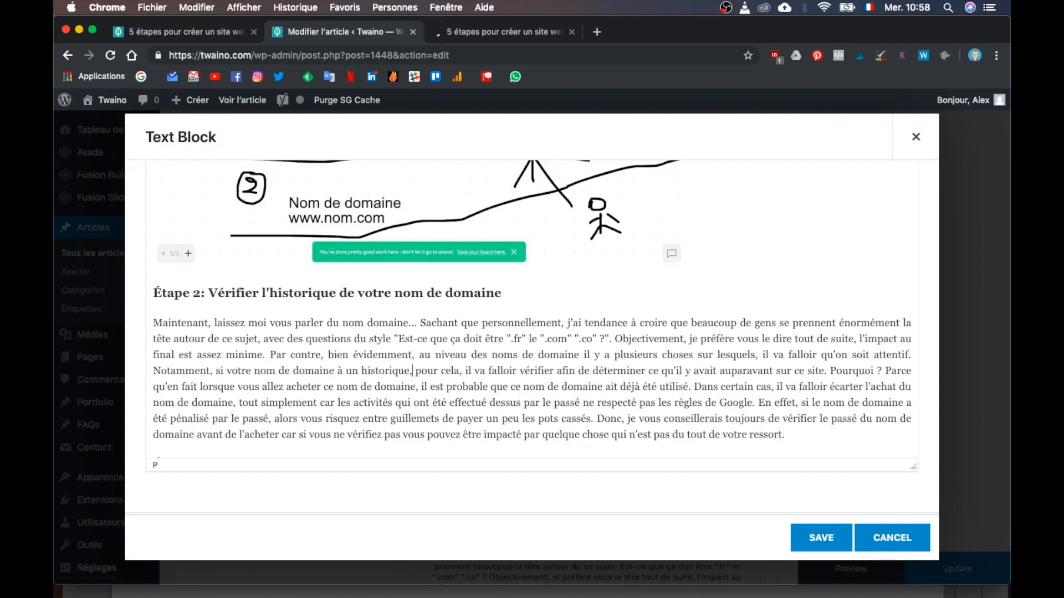
Split the domain history sentence after "un historique", starting the new sentence with "Pour cela".
key(BackSpace)
text(.)
key(Right)
key(Right)
key(BackSpace)
text(P)
Replace the repeated "nom de domaine" with "dernier" and add "dans le passé." after "déjà été utilisé".
drag(600, 387, 524, 387)
text(dernier)
click(644, 387)
text(dans le passé.)
Start the following sentence with "Ainsi, dans certain cas".
text( Ainsi,)
key(Right)
key(Right)
key(BackSpace)
text(d)
Correct "effectué" to "effectuées" and delete "dans le passé" after "déjà été utilisé".
click(538, 403)
text(es)
drag(708, 386, 645, 387)
key(BackSpace)
key(BackSpace)
Correct the verb before "pas les règles de Google" to "respectait".
click(628, 403)
key(Right)
key(Right)
key(BackSpace)
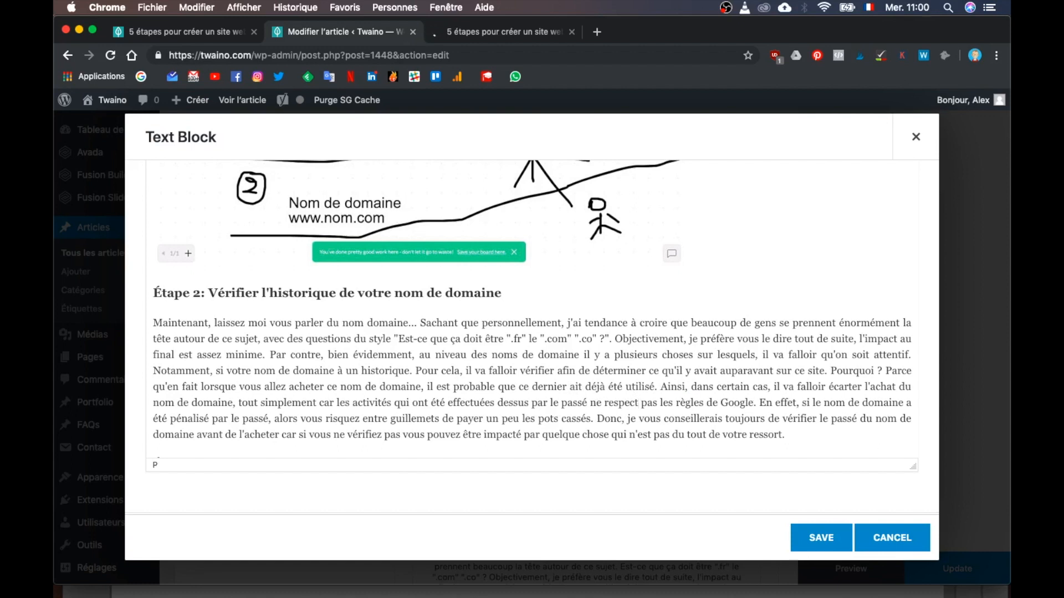
text(ait)
Reword the penalty sentence as "si vous achetez un nom de domaine qui a été pénalisé par le passé".
key(BackSpace)
key(BackSpace)
text(vous achetez un)
click(232, 419)
text(qui)
key(BackSpace)
key(BackSpace)
key(BackSpace)
key(BackSpace)
key(BackSpace)
Add "de ce qui a été fait auparavant" after "pots cassés" and replace "le passé" with "l'historique" in the following advice.
click(668, 419)
text(de ce qui a été fait auparavant)
drag(310, 435, 346, 436)
text('historique)
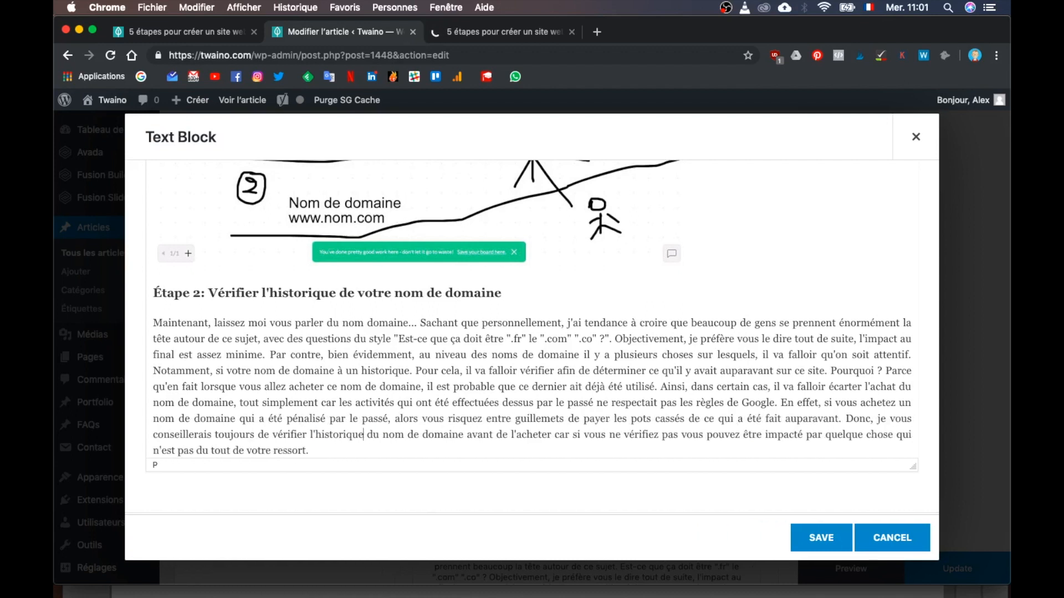
Save the text block, update the article and preview the Étape 2 changes.
scroll(354, 409, down, 2)
scroll(355, 410, down, 5)
click(821, 538)
click(943, 567)
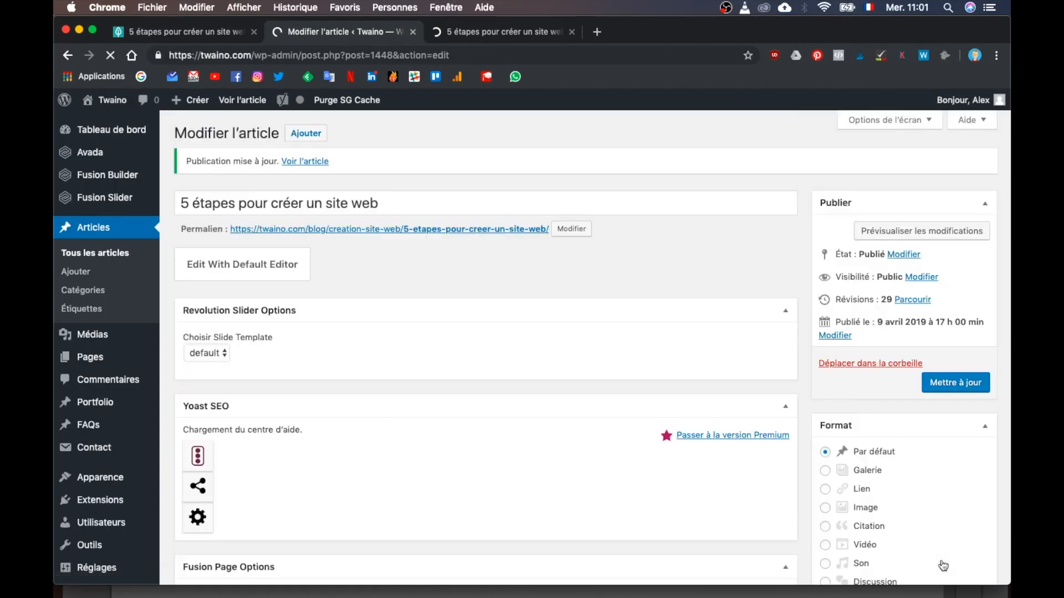
click(941, 232)
Reopen the article's text block and begin the Étape 3 paragraph with "Pour le CMS".
key(ctrl+shift+Tab)
scroll(629, 470, down, 20)
scroll(567, 299, up, 2)
click(568, 300)
scroll(612, 403, down, 15)
scroll(612, 407, up, 10)
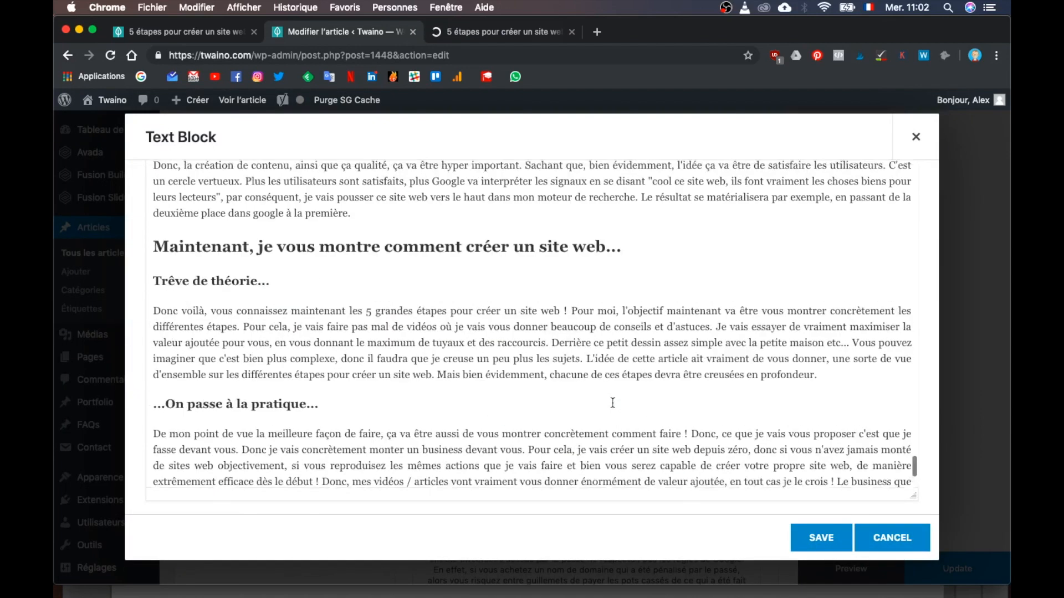
click(218, 359)
key(BackSpace)
key(BackSpace)
key(BackSpace)
key(BackSpace)
key(BackSpace)
key(BackSpace)
key(BackSpace)
key(BackSpace)
key(BackSpace)
key(BackSpace)
key(BackSpace)
key(BackSpace)
key(BackSpace)
key(BackSpace)
key(super+z)
text(Pour le)
In the Étape 3 opening, put "ou" before "content management system" and join "c'est la même chose" to "je vais avoir" with a comma.
click(261, 358)
key(BackSpace)
key(BackSpace)
key(BackSpace)
key(BackSpace)
key(BackSpace)
key(BackSpace)
key(BackSpace)
key(BackSpace)
key(BackSpace)
text(ou)
click(496, 358)
key(BackSpace)
key(BackSpace)
key(BackSpace)
text(, j)
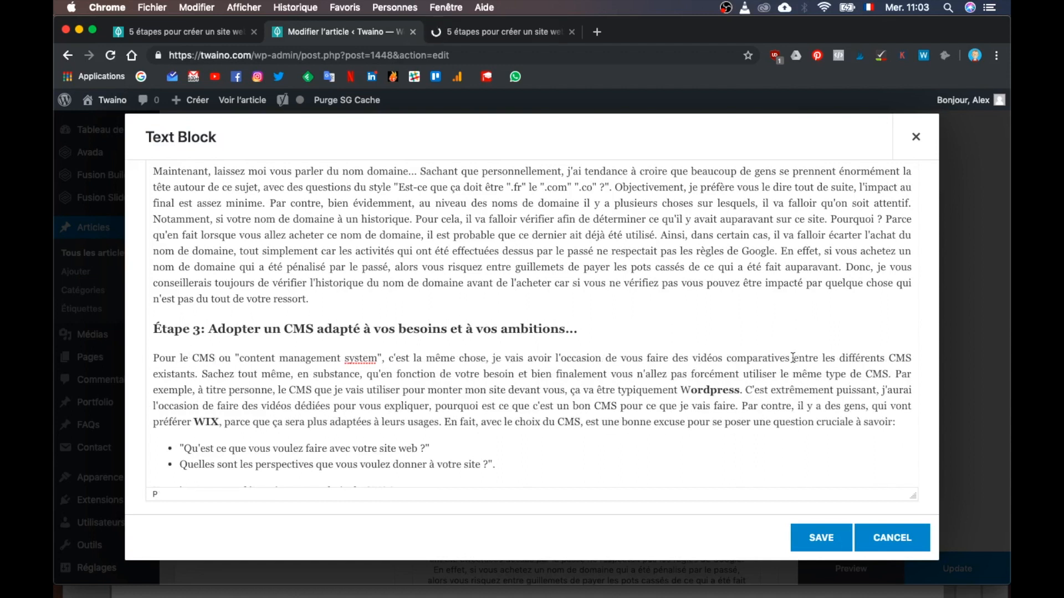
End the comparison video sentence with "pour vous montrer les grandes différences" and use the plural "vos besoins" in the following sentence.
drag(793, 359, 195, 374)
text(pour vous montrer les grandes différences)
click(302, 375)
key(BackSpace)
text(vos)
key(Right)
key(Right)
key(Right)
key(Right)
key(Right)
key(Right)
key(Right)
text(s)
key(Right)
key(Right)
key(Right)
key(Right)
key(Right)
key(Right)
key(Right)
key(Right)
Reword the second sentence as "que le choix de votre CMS va se faire en fonction de vos besoins" and delete its leftover ending.
click(385, 374)
key(BackSpace)
text(e le choix de votre CMS va se faire)
drag(258, 391, 659, 374)
key(BackSpace)
Replace "à titre personne" after "Par exemple" with "dans mon cas".
double_click(796, 375)
key(BackSpace)
key(BackSpace)
key(BackSpace)
key(BackSpace)
key(BackSpace)
key(BackSpace)
key(BackSpace)
key(BackSpace)
key(BackSpace)
key(BackSpace)
key(BackSpace)
text(dans mon cas)
Shorten the wording before Wordpress to "va être" and start the following sentence with "Il s'agit d'un CMS extrêmement puissant".
click(374, 390)
key(BackSpace)
key(BackSpace)
key(BackSpace)
double_click(425, 390)
key(BackSpace)
key(BackSpace)
drag(485, 390, 464, 390)
text(Il s'agit d'un CMS)
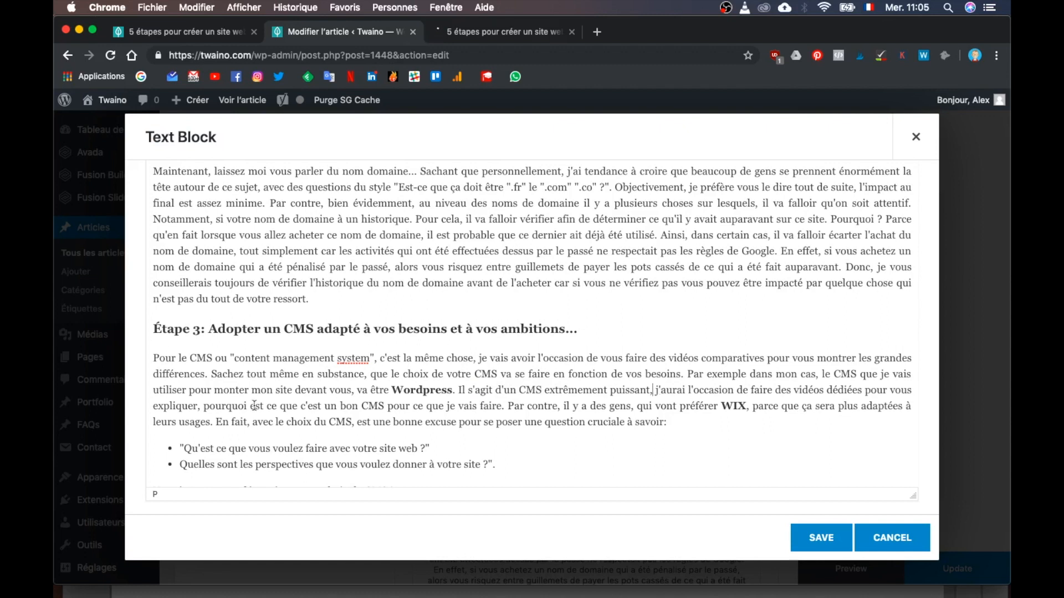
Reword the explanation as "pourquoi Wordpress est un bon CMS" and open the sentence about WIX with "A côté de cela".
text(Wordpress est)
drag(518, 406, 553, 406)
text(A côté de cela)
Reword the reason given after WIX as "dans la mesure où ce CMS est plus adapté à leurs usages".
double_click(768, 407)
text(dans la mesure où)
drag(835, 406, 908, 406)
text(ce CMS est plus)
key(alt+Right)
key(BackSpace)
key(BackSpace)
Replace the sentence before the bullets with "Se poser la question du CMS est en réalité une bonne opportunité pour se poser deux questions importantes:".
scroll(284, 424, down, 1)
key(BackSpace)
key(BackSpace)
key(BackSpace)
key(BackSpace)
text(Se poser la question du CMS est en réalité une bonne opportunité )
text(pour se poser deux questions importantes)
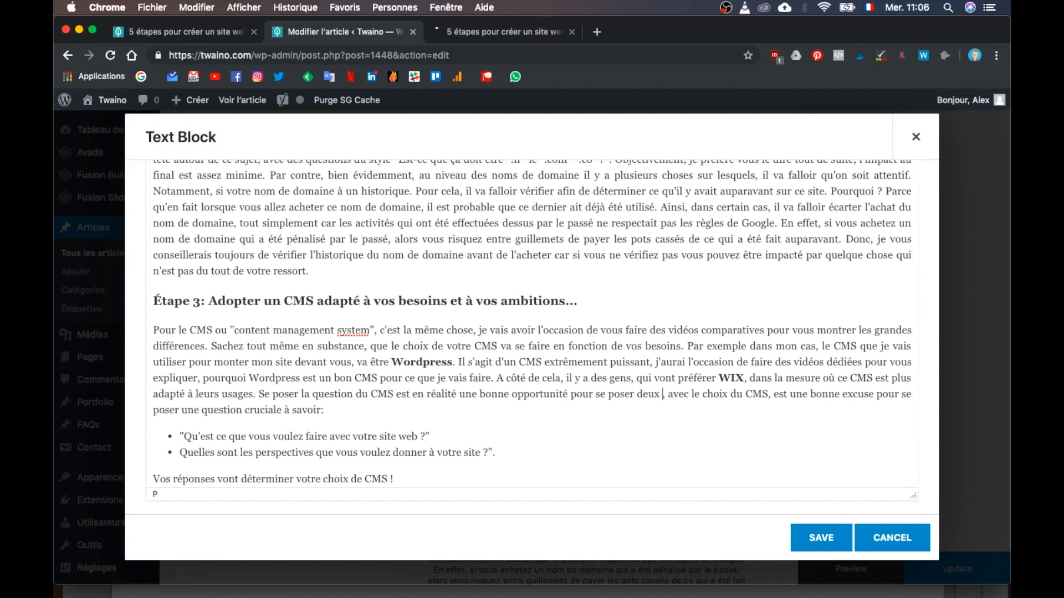
drag(781, 394, 403, 410)
key(BackSpace)
Save the text block, update the article and preview the Étape 3 changes.
scroll(403, 358, down, 1)
scroll(403, 357, down, 1)
key(super+a)
click(821, 537)
click(957, 568)
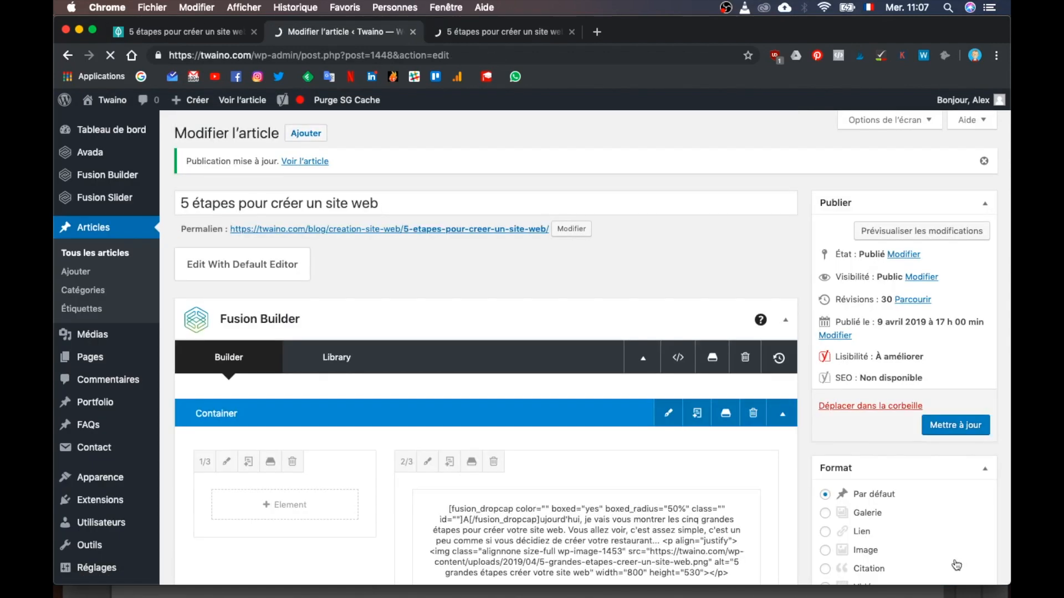
click(487, 35)
scroll(510, 522, down, 10)
Reopen the article's text block and add commas after "Moi" and before "cela participe" in the Étape 4 paragraph.
click(345, 32)
scroll(470, 346, down, 20)
scroll(470, 347, up, 10)
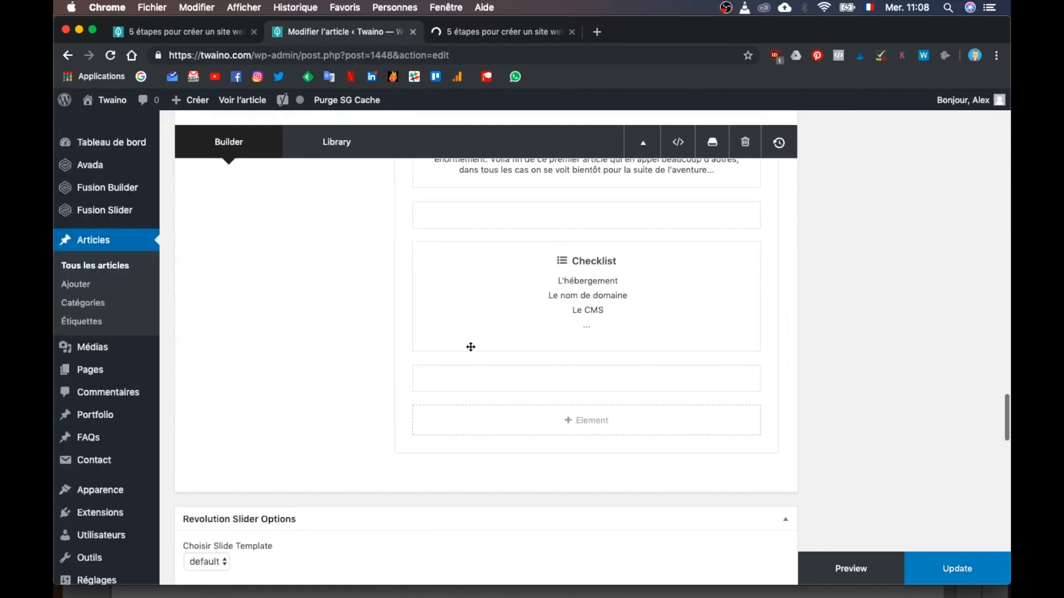
click(605, 383)
scroll(605, 383, down, 3)
scroll(605, 383, down, 10)
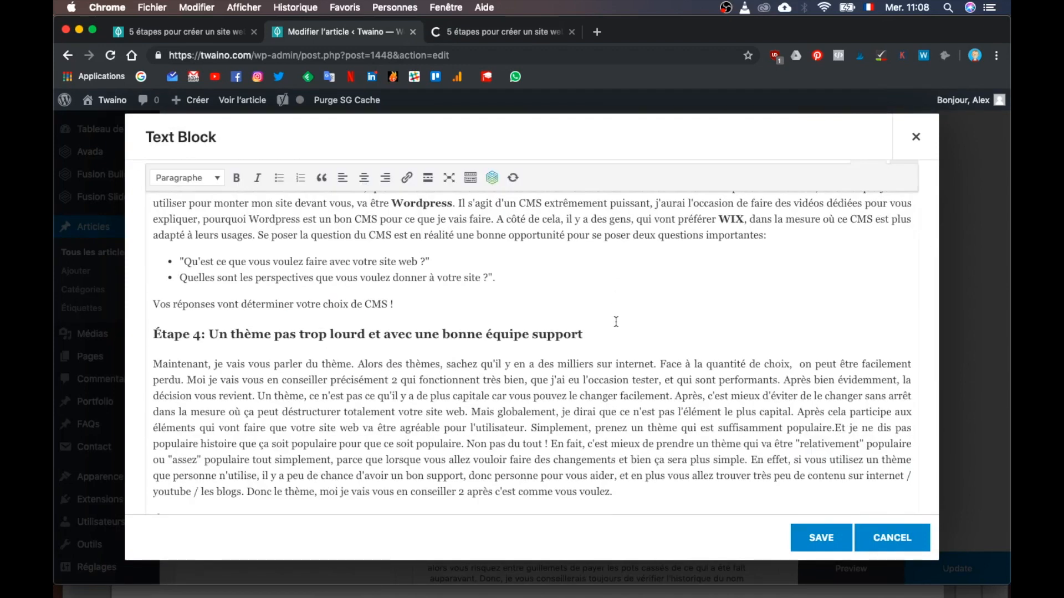
scroll(615, 322, down, 1)
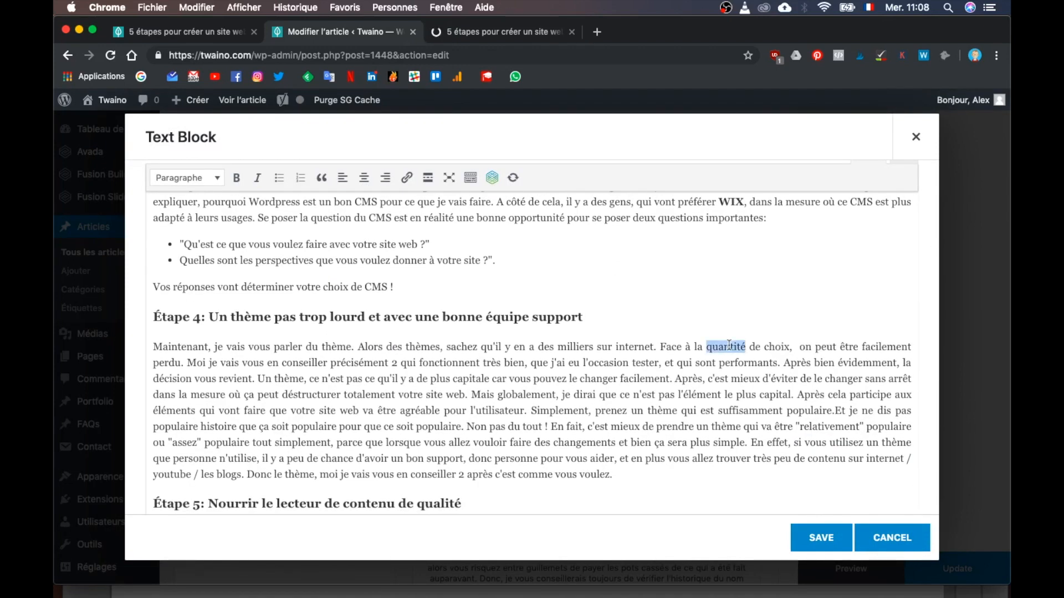
click(204, 363)
text(,)
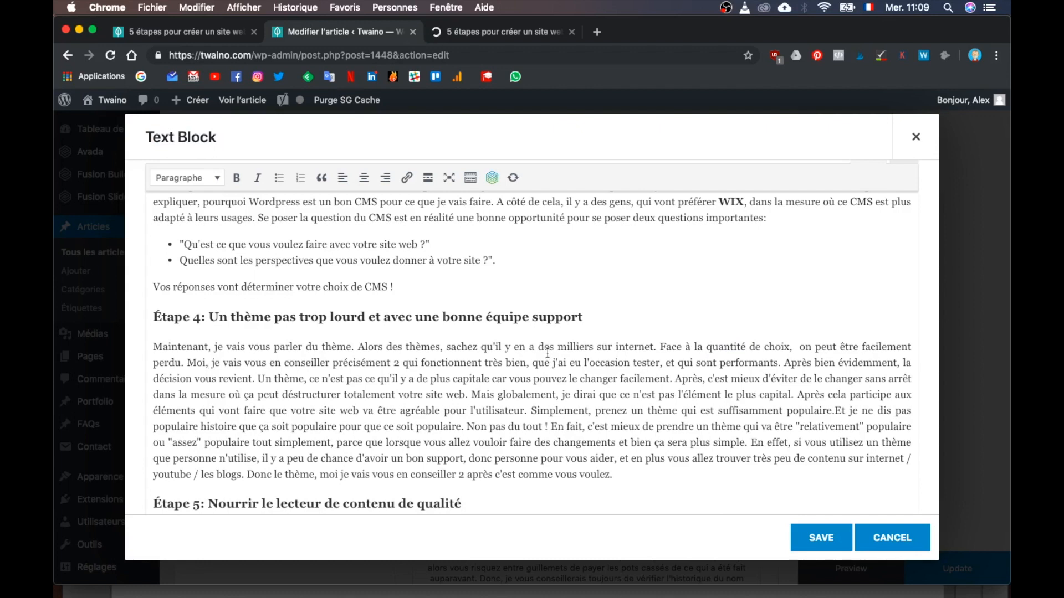
scroll(388, 348, down, 1)
click(822, 374)
text(,)
Change "l'utilisateur" to "les utilisateurs" and insert "un petit conseil en passant," before "prenez un thème".
click(476, 390)
key(BackSpace)
text(es)
click(527, 391)
text(s. Simplement, un petit conseil en passant,)
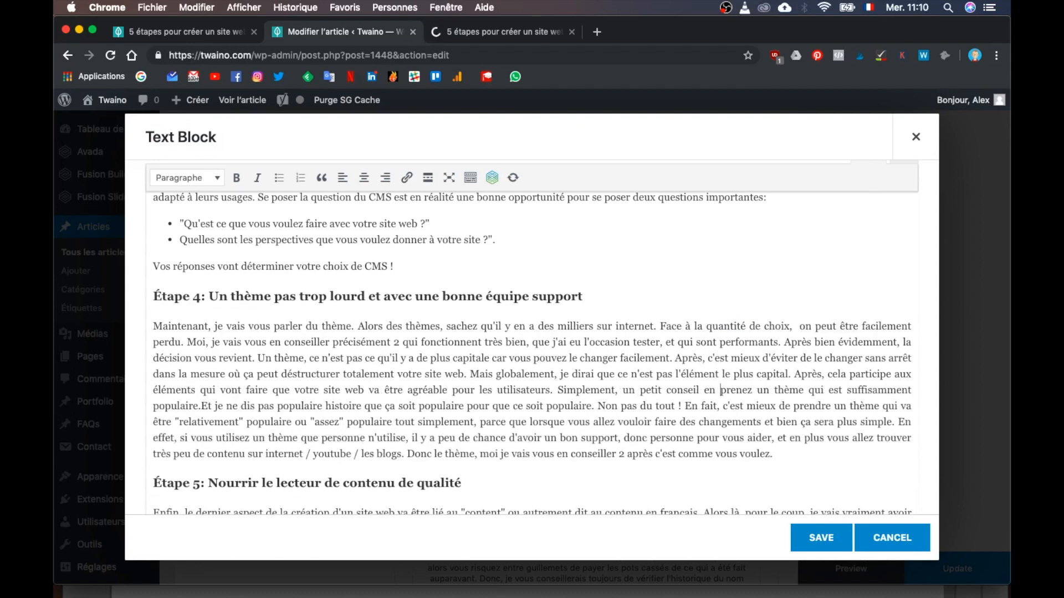
Add a space before "Et je ne dis pas" and enclose "populaire histoire que ça soit populaire pour que ce soit populaire" in quotation marks.
click(201, 406)
click(280, 406)
text(")
click(328, 406)
text(")
key(BackSpace)
click(424, 406)
text(")
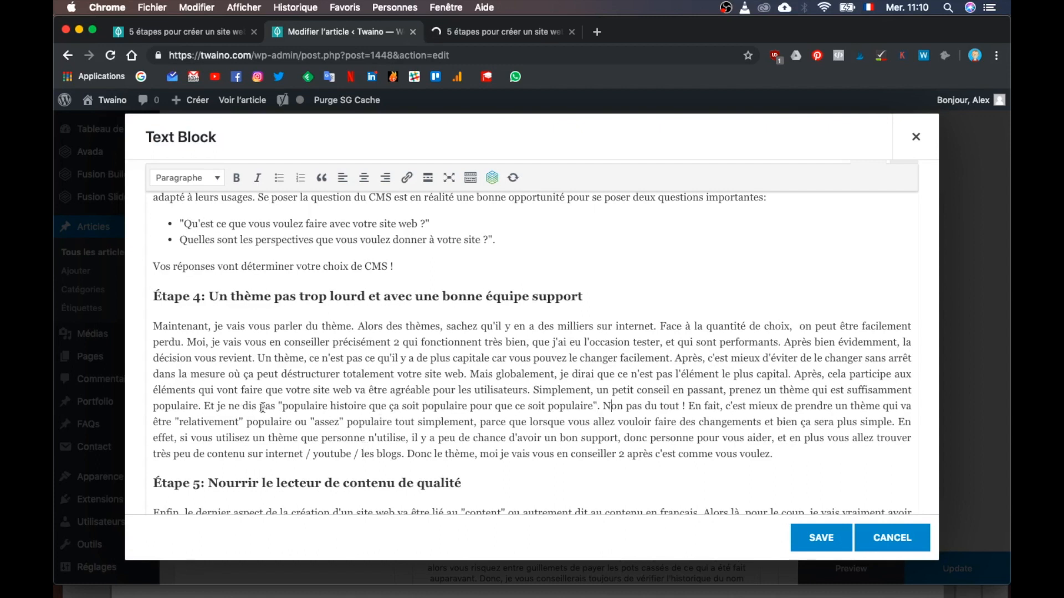
Replace the text after "relativement" populaire with "car ça va vous faciliter la vie lorsque vous voudrez faire des changements, surtout si vous êtes novices.".
drag(294, 422, 893, 422)
text(car ça va vous faciliter la vie lorsque vous voudrez faire des changements, surtout si vous êtes novices.)
Begin the next sentence with "Donc, évitez absolument les thèmes que personne n'utilise, car non seulement" and use "que vous ayez" before "un bon support".
drag(782, 423, 895, 422)
text(Donc, évitez absolument les thème)
drag(187, 437, 234, 437)
key(BackSpace)
text(s)
click(297, 438)
text(car non seulement)
double_click(505, 438)
text(que vous ayez)
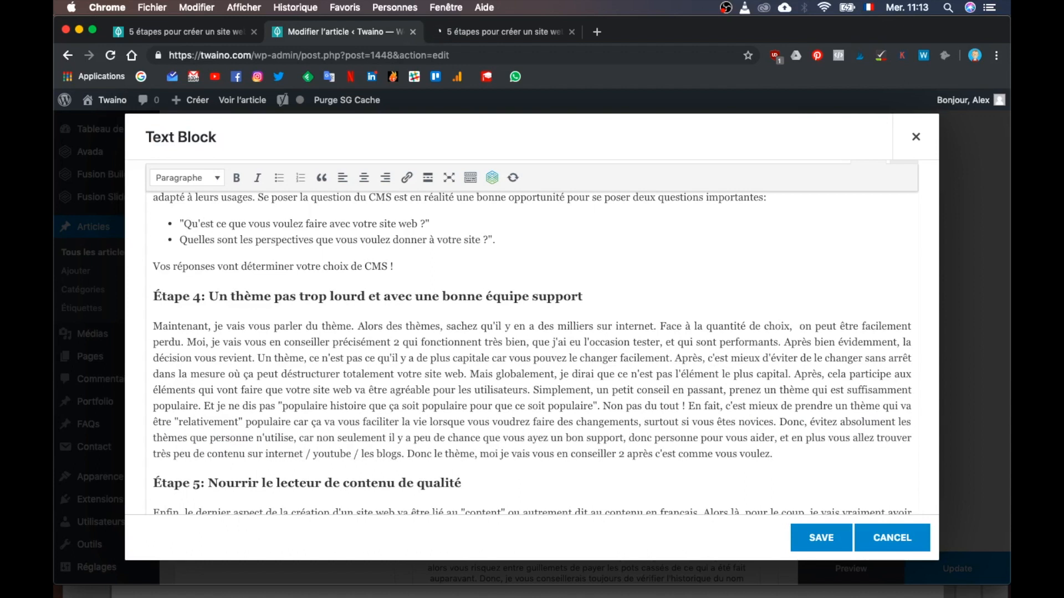
Delete the closing sentence about recommending two themes from the Étape 4 paragraph and go to the Étape 5 text.
scroll(698, 390, down, 2)
drag(772, 390, 407, 390)
key(BackSpace)
scroll(470, 336, down, 1)
key(super+a)
click(469, 336)
scroll(469, 336, down, 3)
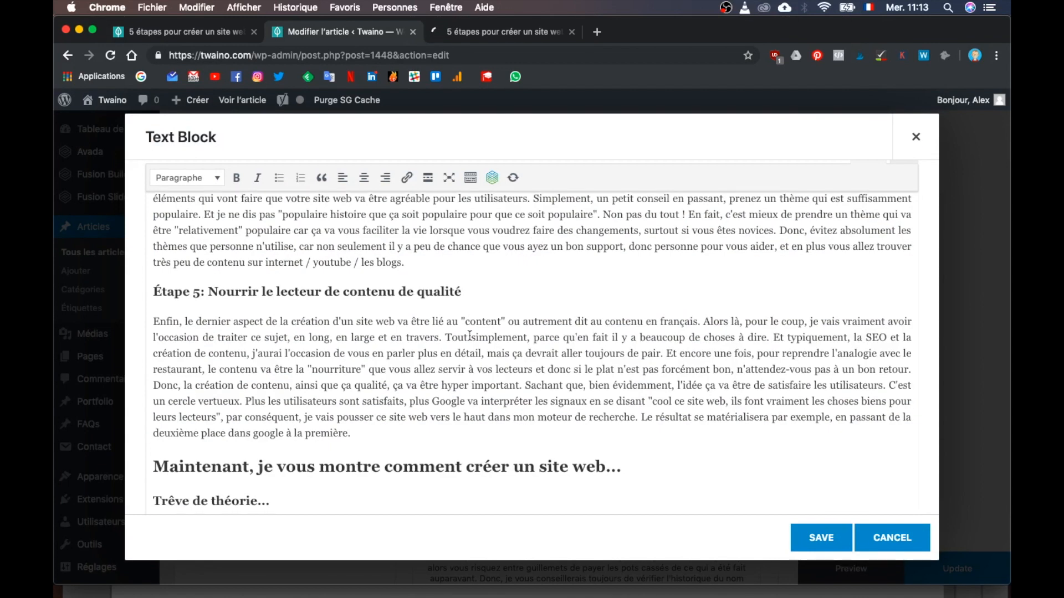
In the Étape 5 paragraph, replace "Et typiquement" with "Pour moi" and end the SEO sentence with "devrait aller toujours de pair !".
drag(848, 338, 773, 338)
text(Pour moi)
drag(197, 353, 465, 355)
key(BackSpace)
click(333, 354)
key(BackSpace)
text(!)
drag(364, 354, 441, 353)
key(BackSpace)
Rewrite the dish clause as "Ainsi, si les plats que vous servez ne sont pas bons, ne vous attendez pas à avoir un retour positif.".
click(899, 355)
text(. Ainsi, si les)
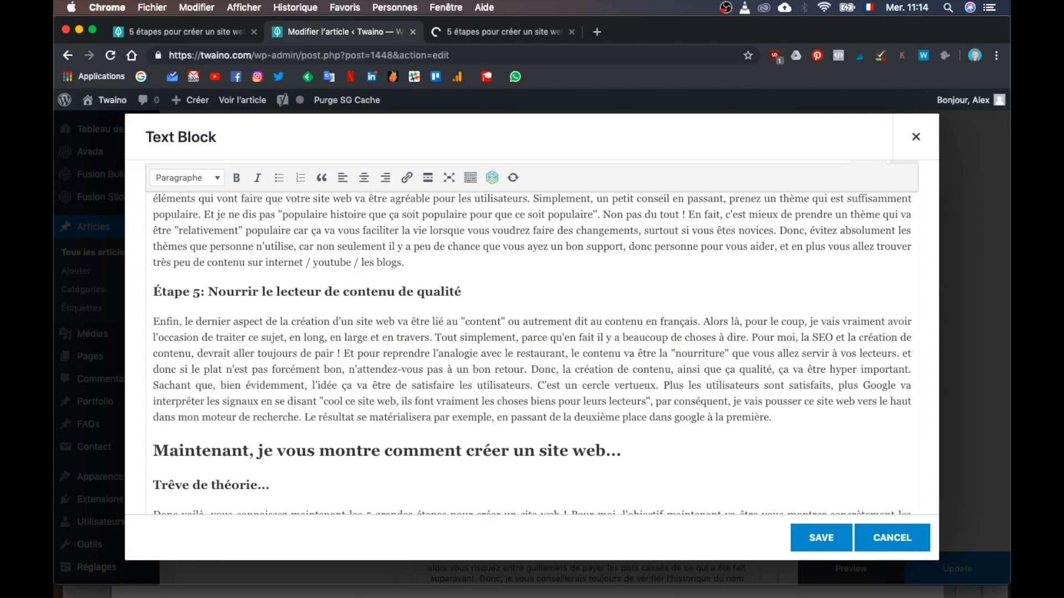
key(BackSpace)
drag(209, 371, 232, 370)
text(s que vous servez ne sont pas bons)
drag(392, 370, 484, 369)
key(BackSpace)
click(403, 370)
text(e vous attendez pas à avoir un retour positif.)
Replace the content-quality sentence with "J'aurai toujours tendance à parler de création de contenu, ainsi que de qualité, car l'un ne devrait jamais aller sans l'autre.".
drag(616, 370, 772, 370)
key(BackSpace)
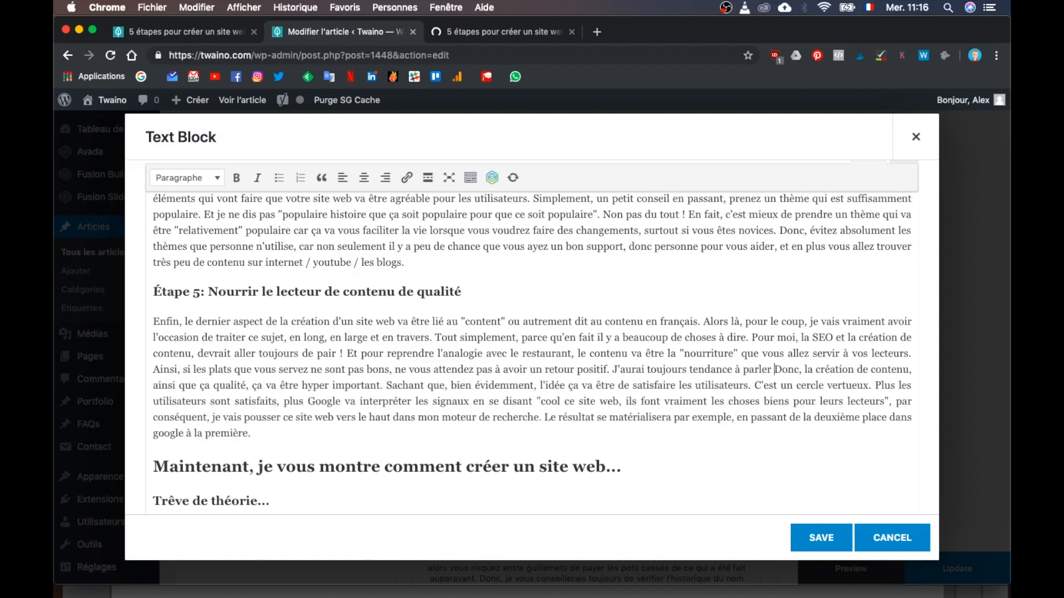
text(ainsi que de qualité, car l'un ne devrait jamais aller sans l'autre.)
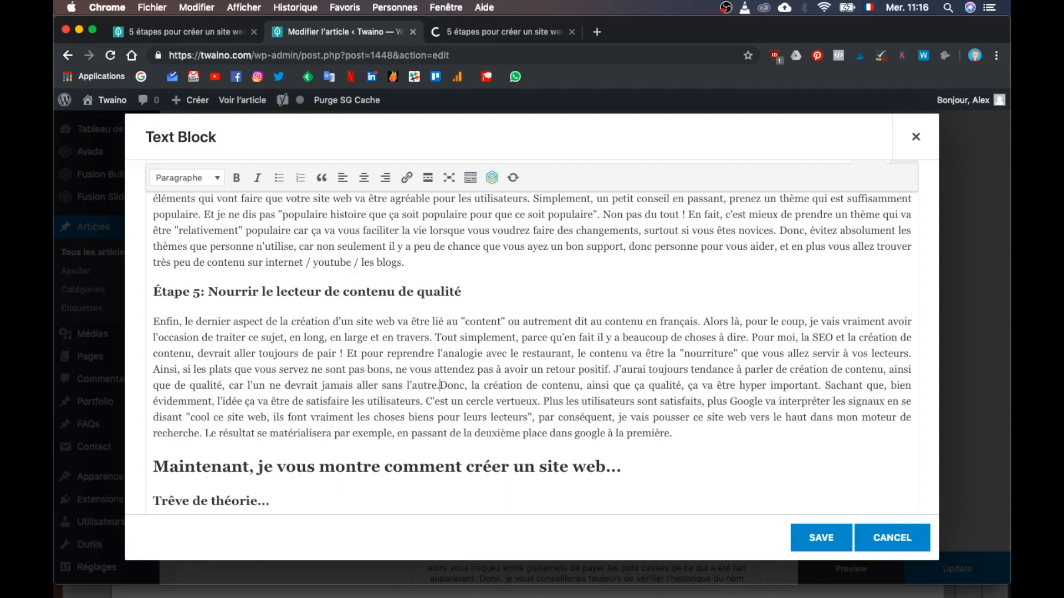
shift+click(822, 386)
key(BackSpace)
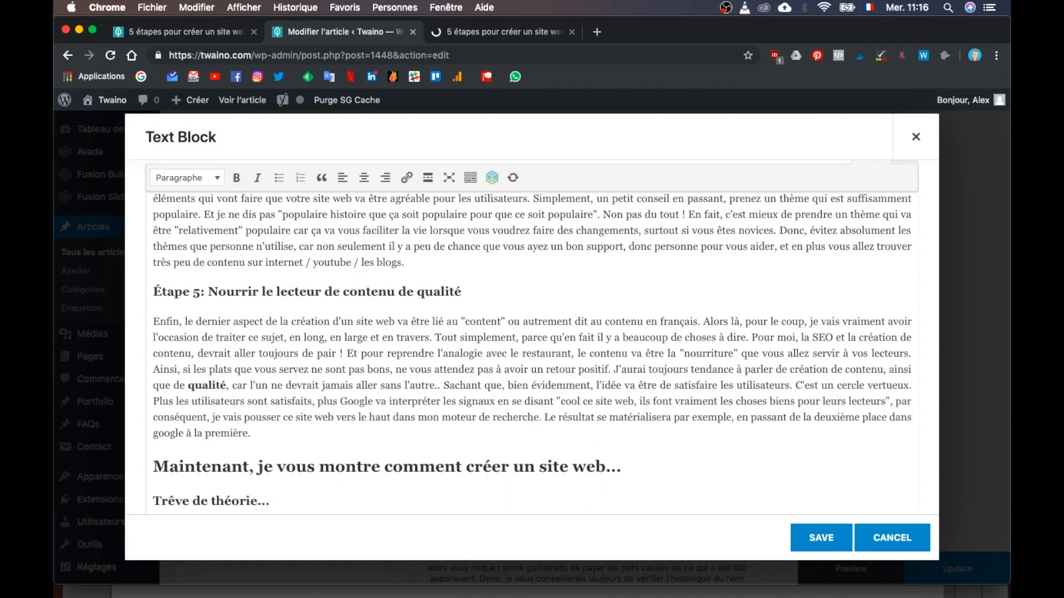
Reword the virtuous circle sentence as "On parle bien ici d'un cercle vertueux" and extend the Google quotation to "moteur de recherche".
drag(795, 386, 820, 386)
text(On parle bien ici d')
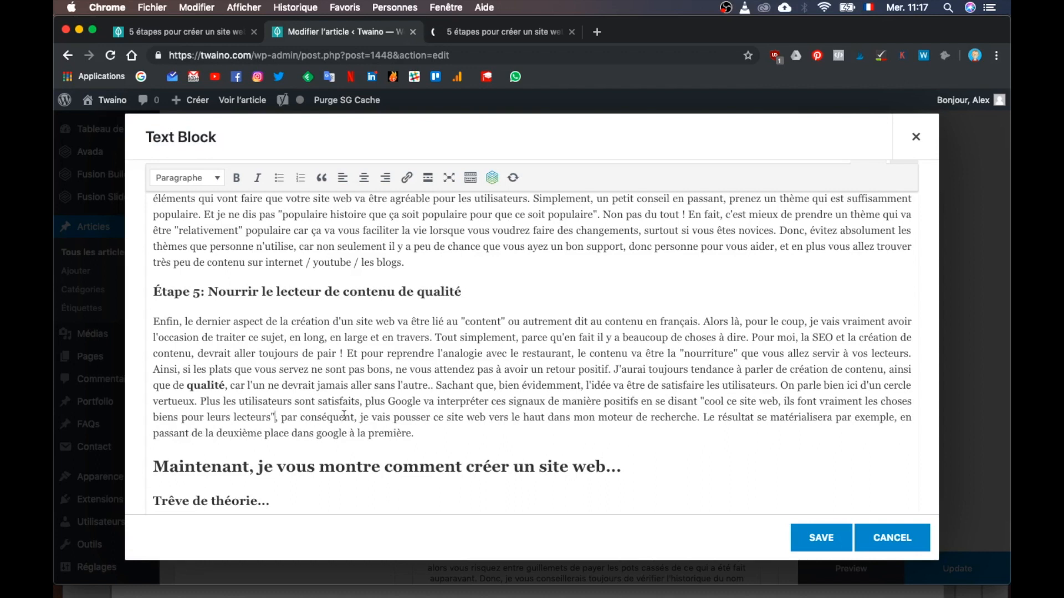
scroll(697, 397, down, 1)
Save the text block, update the article and preview the changes.
click(821, 538)
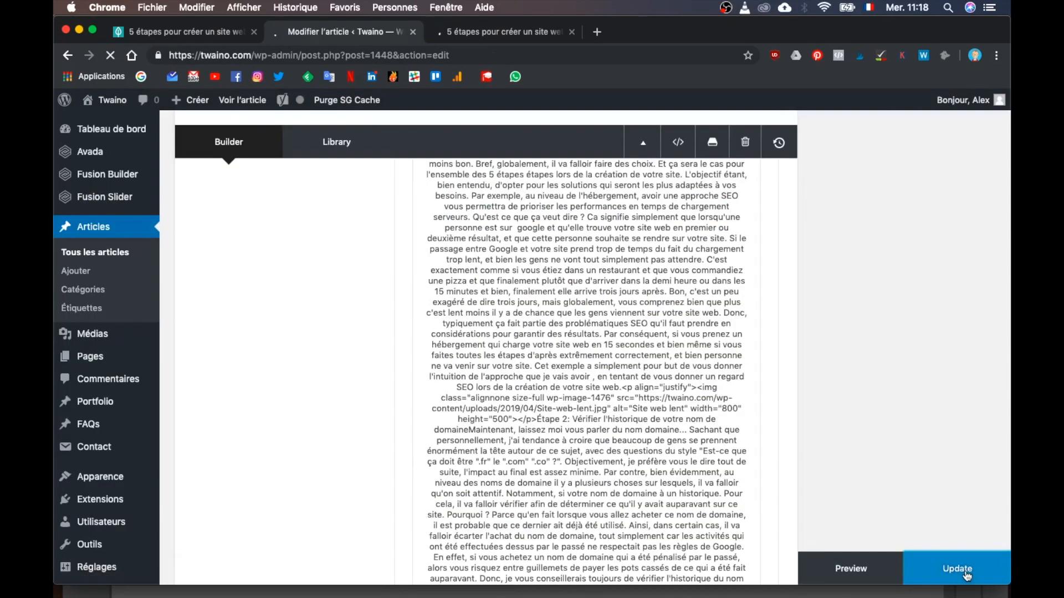
click(967, 577)
click(929, 231)
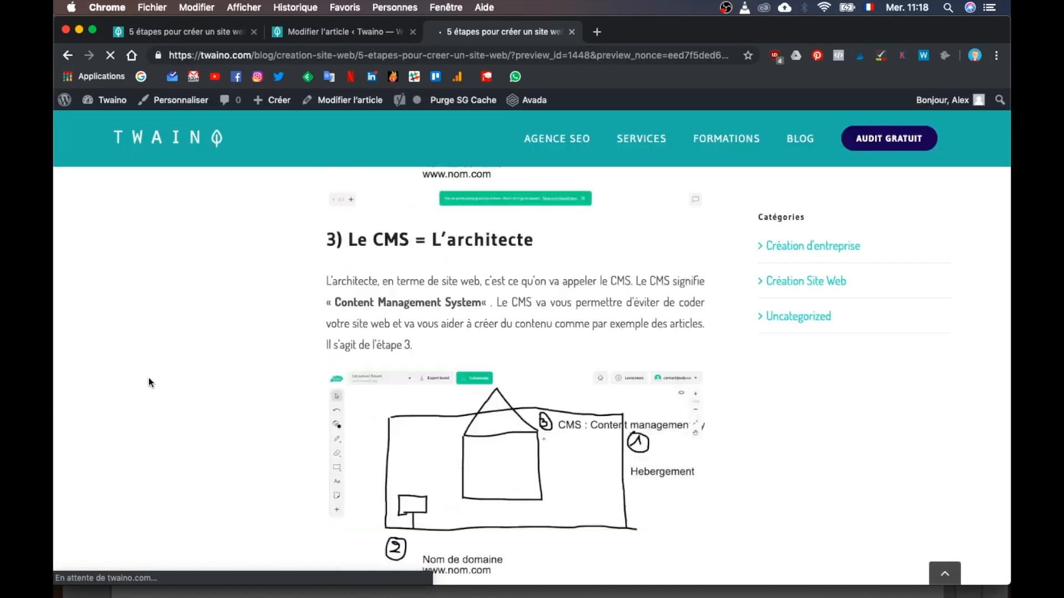
Reopen the text block and add "plus l'importance du trafic et des conversions" to the first sentence under "Trêve de théorie...".
click(343, 32)
click(548, 315)
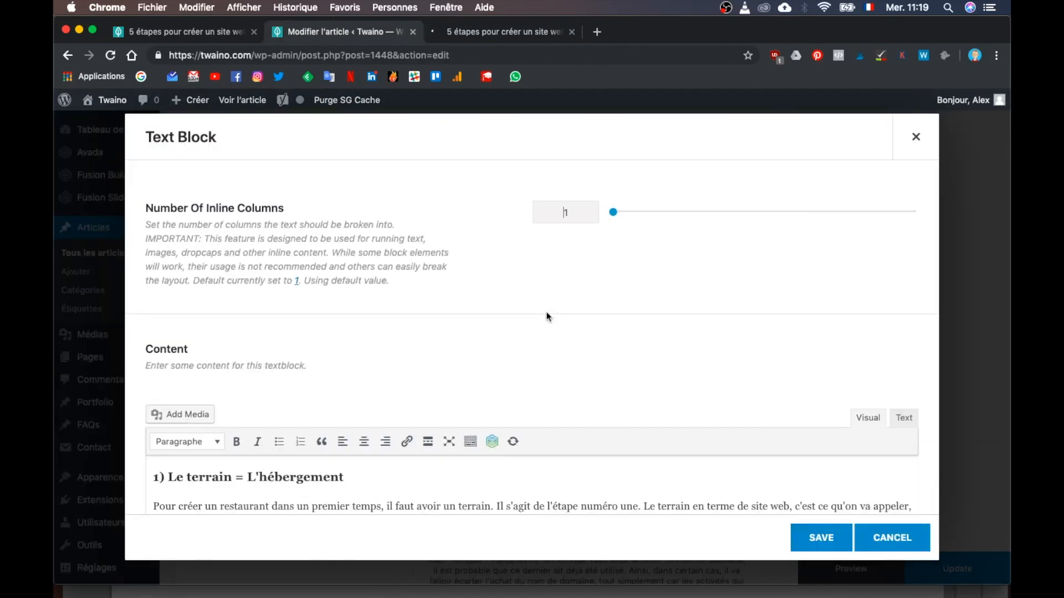
scroll(567, 311, down, 15)
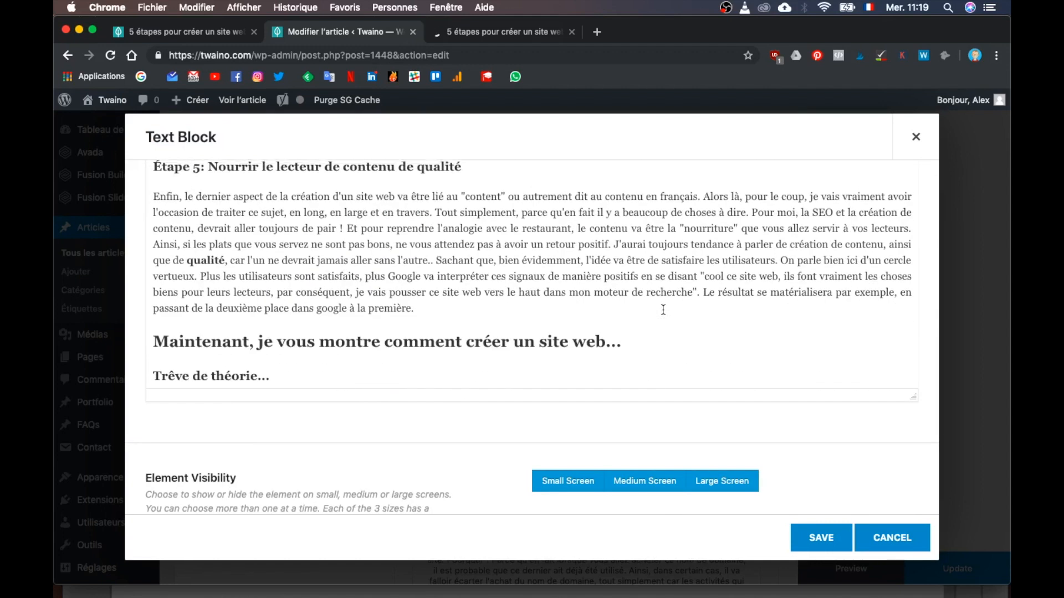
scroll(662, 310, down, 3)
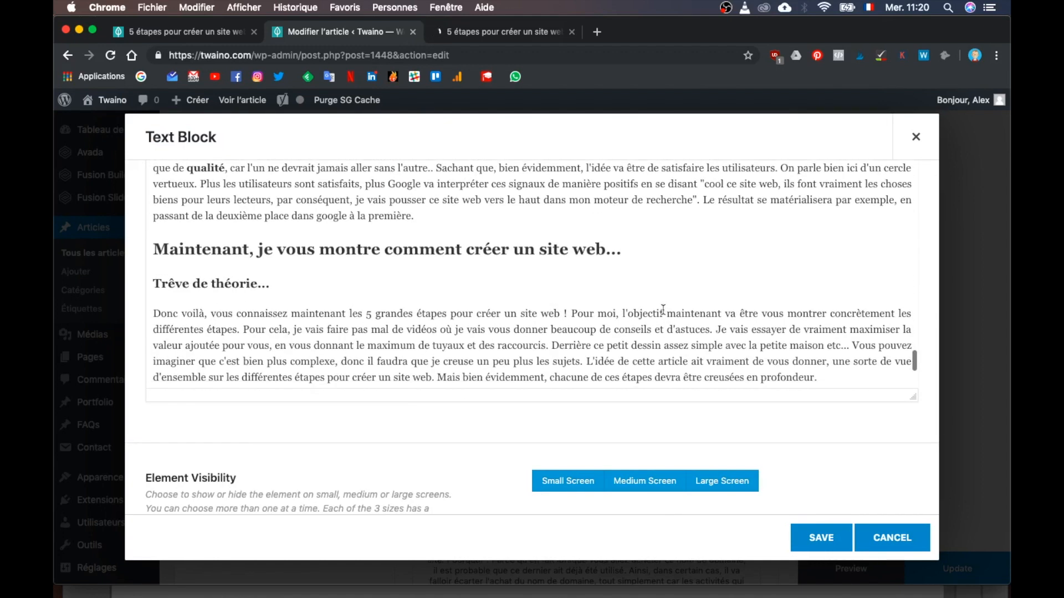
text(us l'importance du trafic et des conversions)
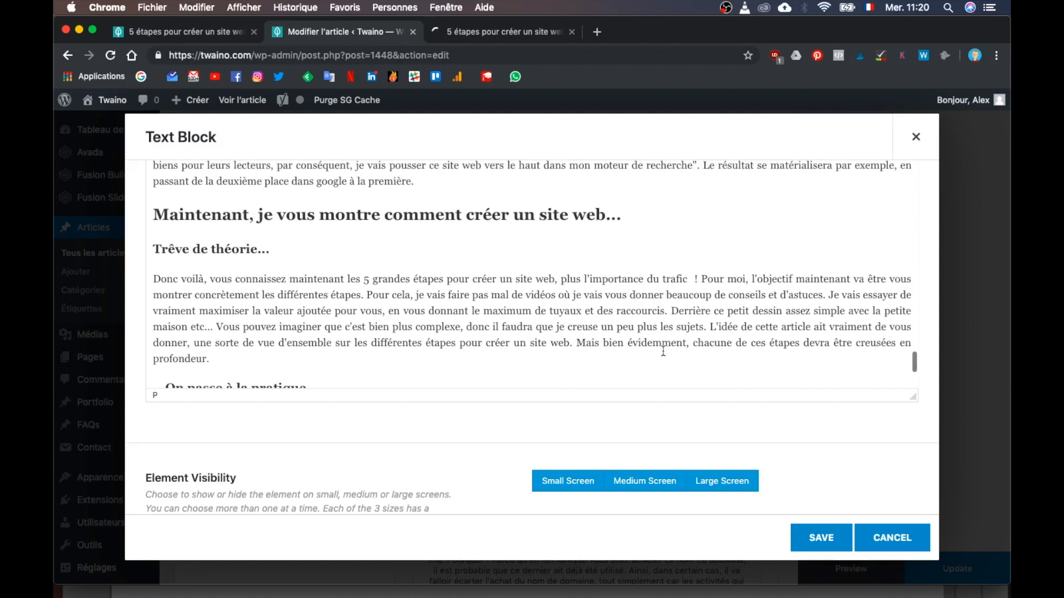
Reword the rest of that paragraph with "tuyaux et raccourcis. En effet, derrière ce petit dessin", "petite maison, vous pouvez imaginer" and "approfondis en profondeur".
scroll(337, 312, down, 1)
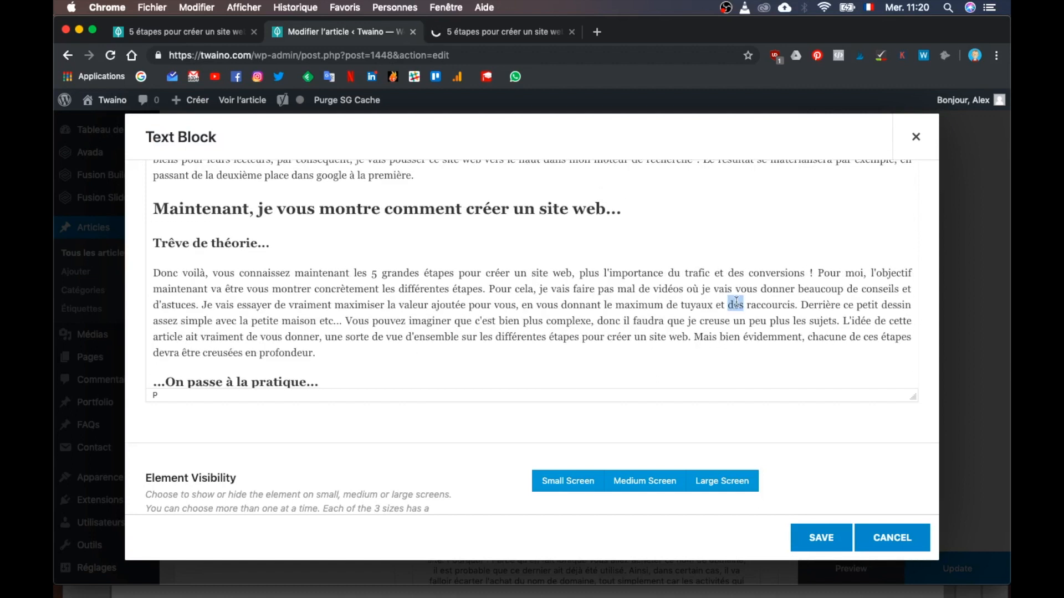
key(BackSpace)
key(Delete)
text(En effet, d)
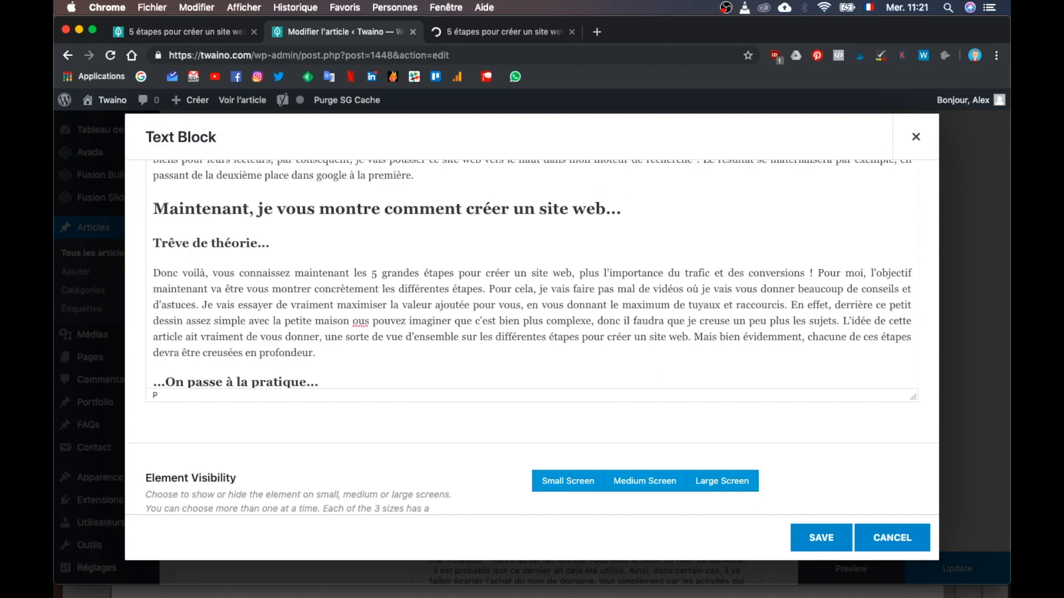
scroll(475, 319, down, 3)
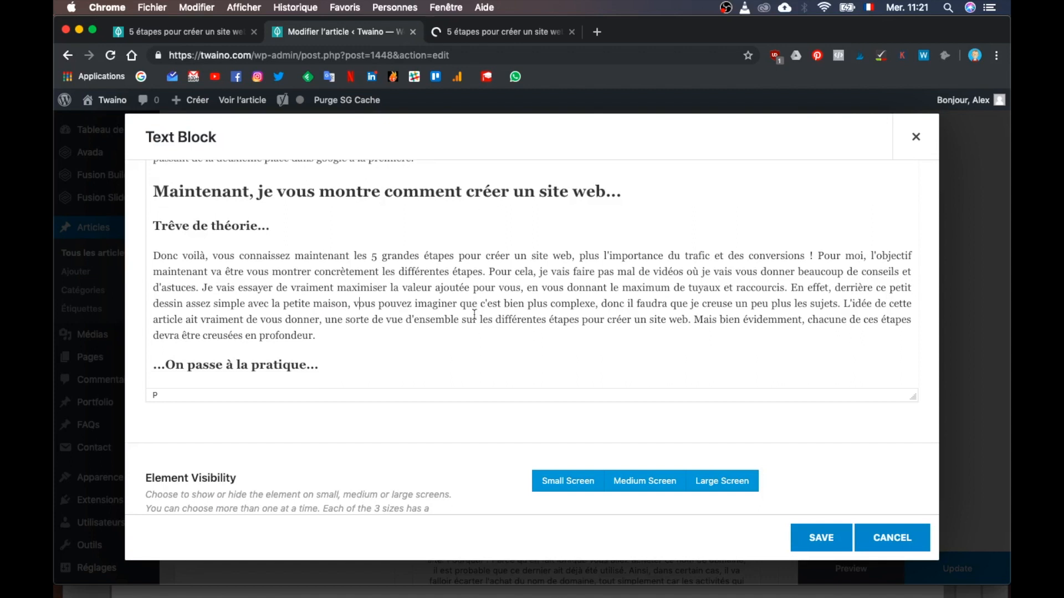
scroll(357, 312, down, 5)
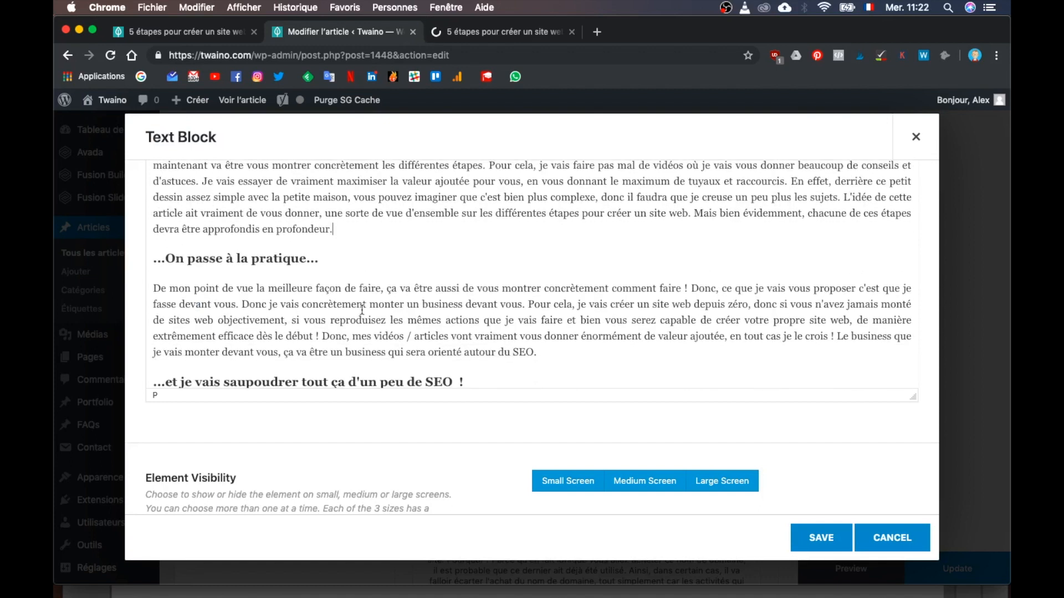
Open the "...On passe à la pratique..." paragraph with "Enfin un peu de pratique ! Car, de mon point de vue la meilleure façon de faire est de".
click(151, 290)
text(Enfin un peu de pratique !)
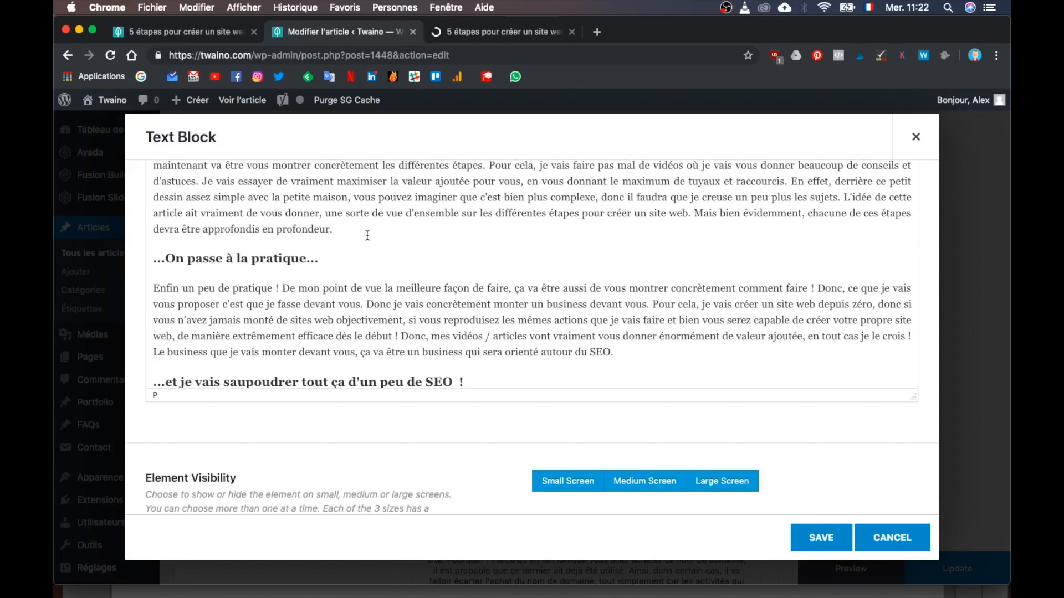
key(BackSpace)
key(BackSpace)
key(BackSpace)
text(est de)
click(291, 289)
key(BackSpace)
text(Car, d)
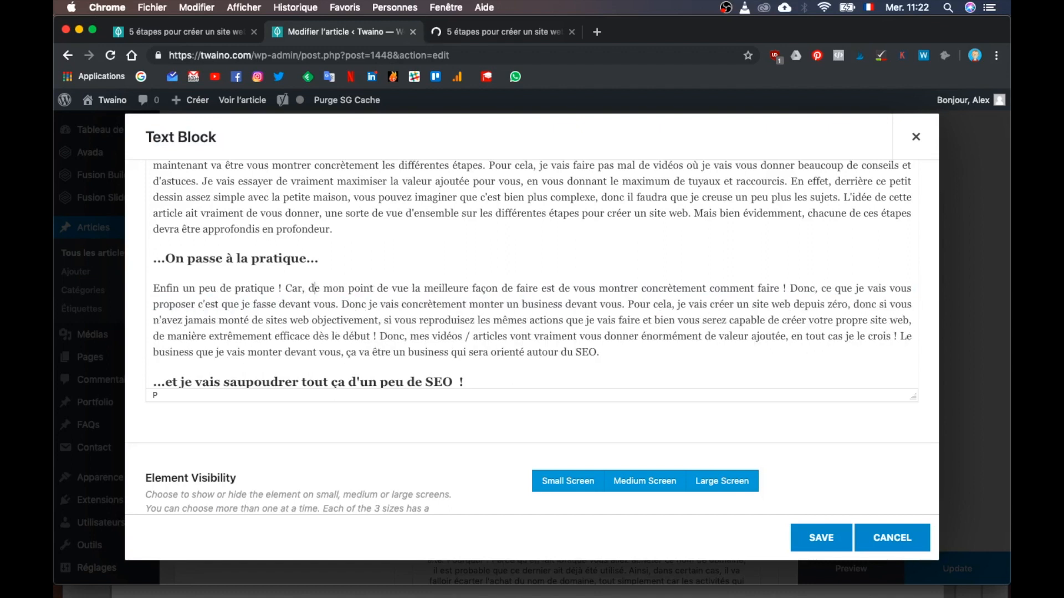
Rewrite the proposal sentence as "Donc, pour cela, je vais créer un site dans le but de monter mon business devant vous.".
drag(797, 289, 336, 298)
double_click(826, 284)
text(pour cela,)
key(Delete)
key(Delete)
key(Delete)
key(Delete)
drag(889, 284, 292, 301)
key(BackSpace)
text(créer un site)
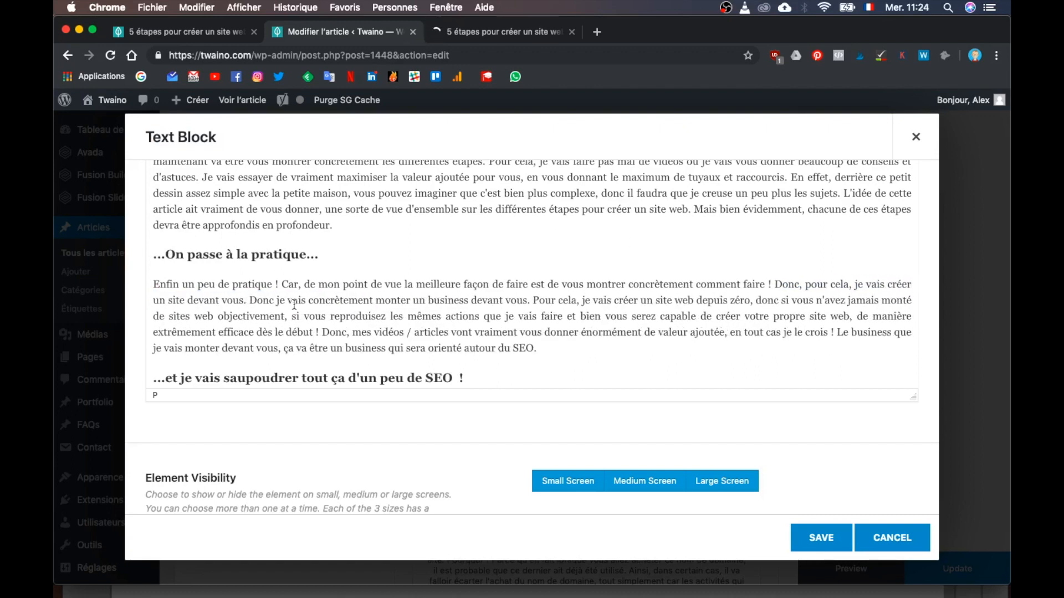
drag(373, 299, 188, 300)
text(dans le but de)
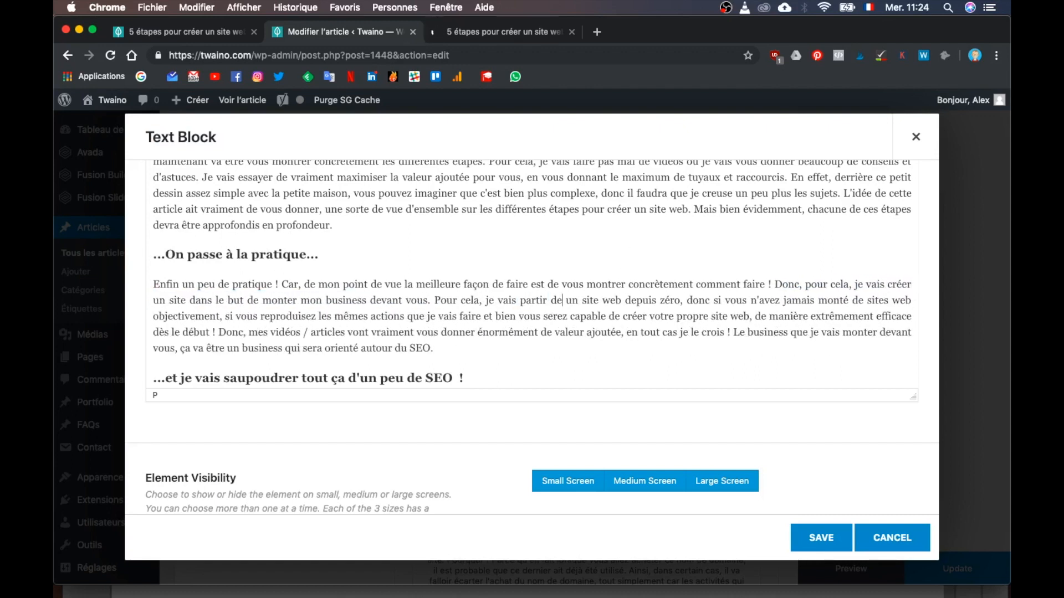
Rewrite the sentence about starting from scratch as "Pour cela, je vais partir de zéro, et créer mon site.".
key(BackSpace)
key(Delete)
key(Delete)
key(Delete)
key(Delete)
key(Delete)
key(Delete)
key(Delete)
click(549, 300)
text(et créer mon site)
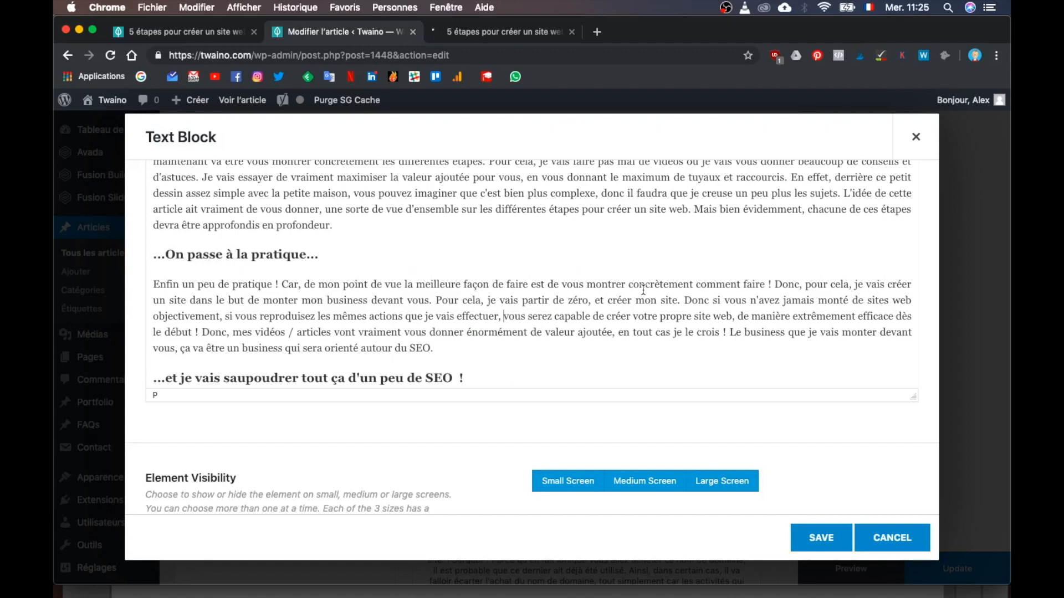
Save the text block's changes and open the article preview.
scroll(643, 289, down, 5)
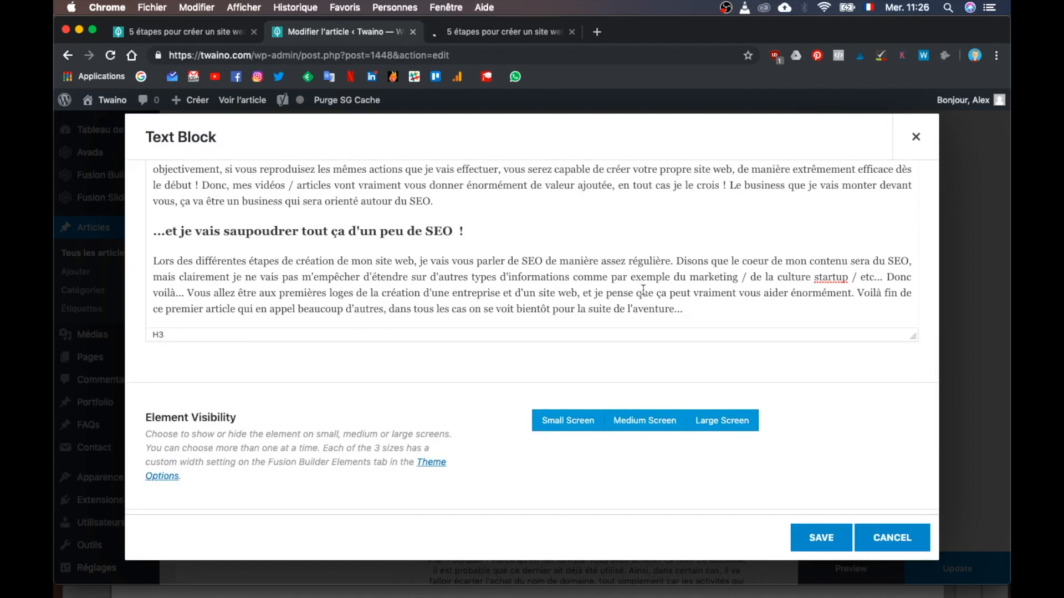
click(821, 537)
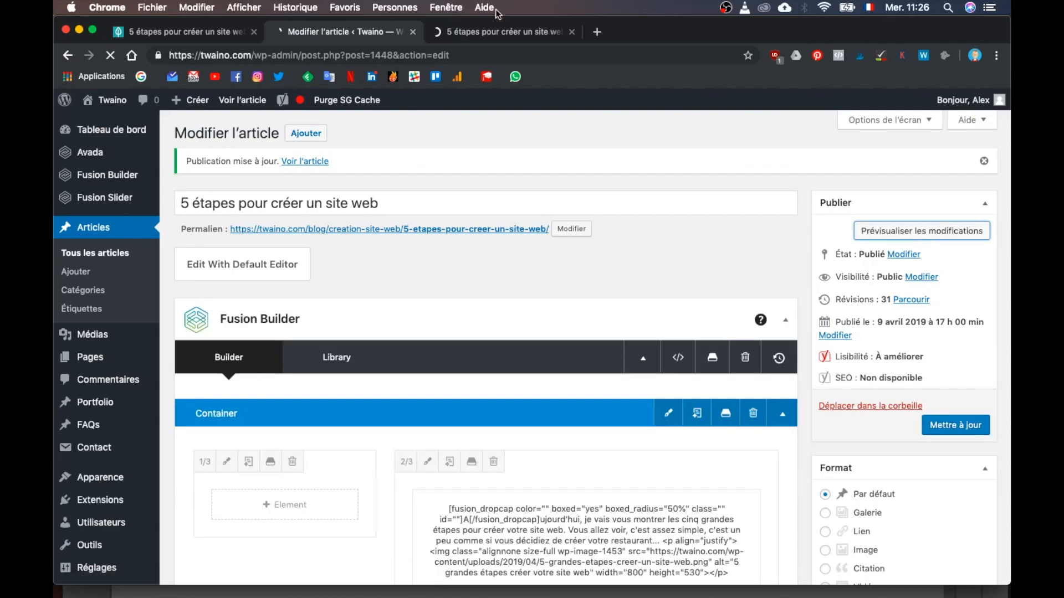
click(499, 31)
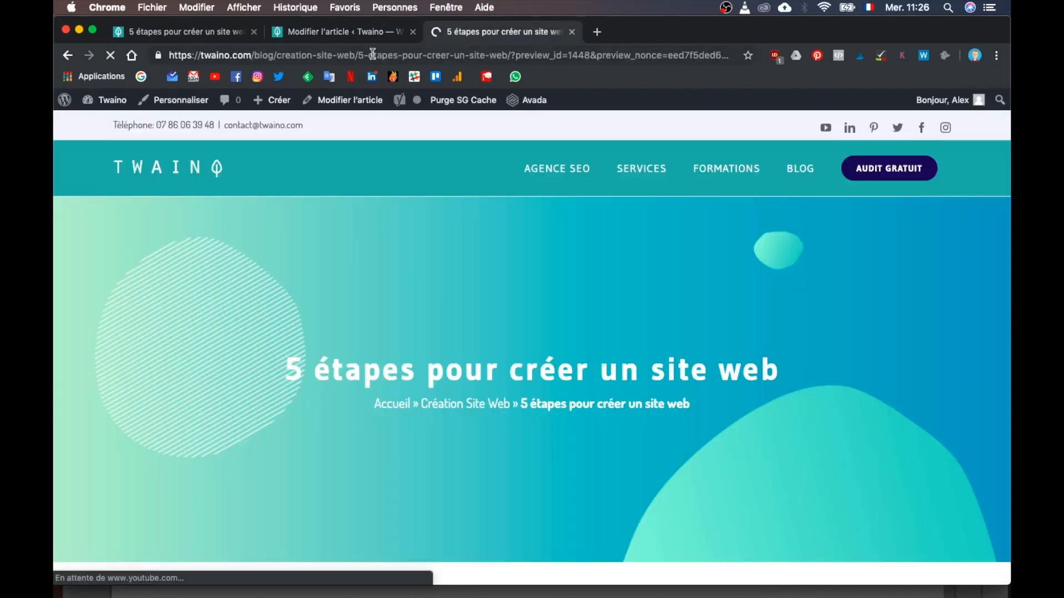
Look through the article preview to check the sections and illustrations against the editor.
scroll(271, 518, down, 10)
scroll(234, 432, down, 20)
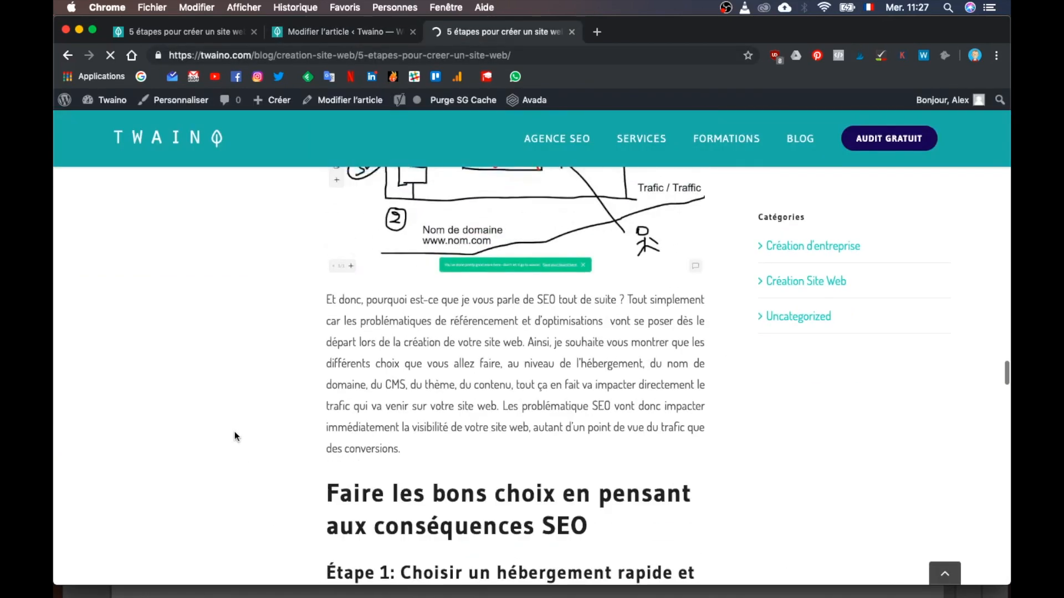
scroll(235, 436, up, 20)
scroll(234, 437, down, 20)
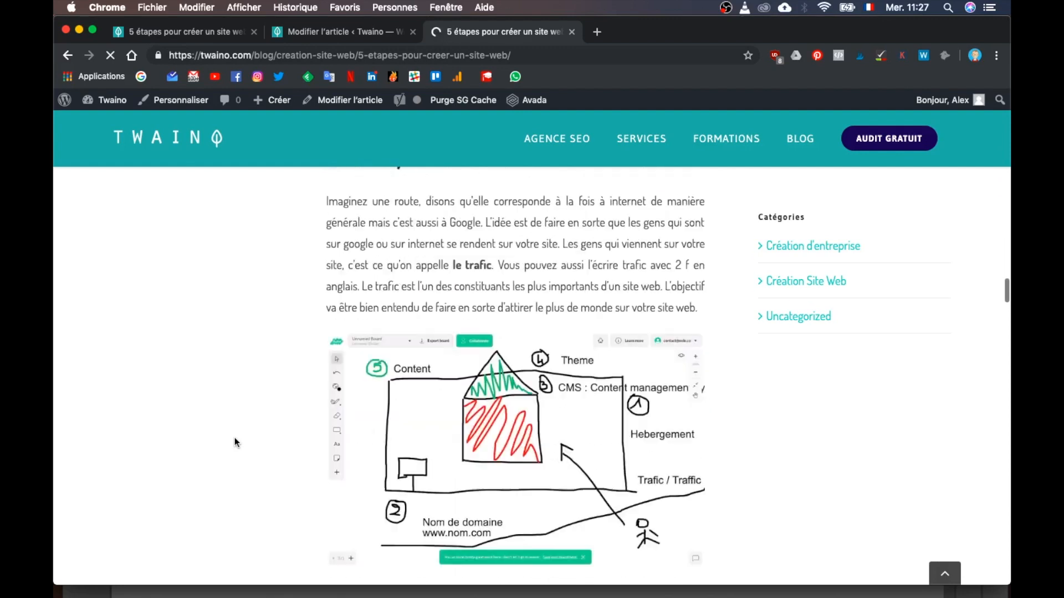
key(ctrl+shift+Tab)
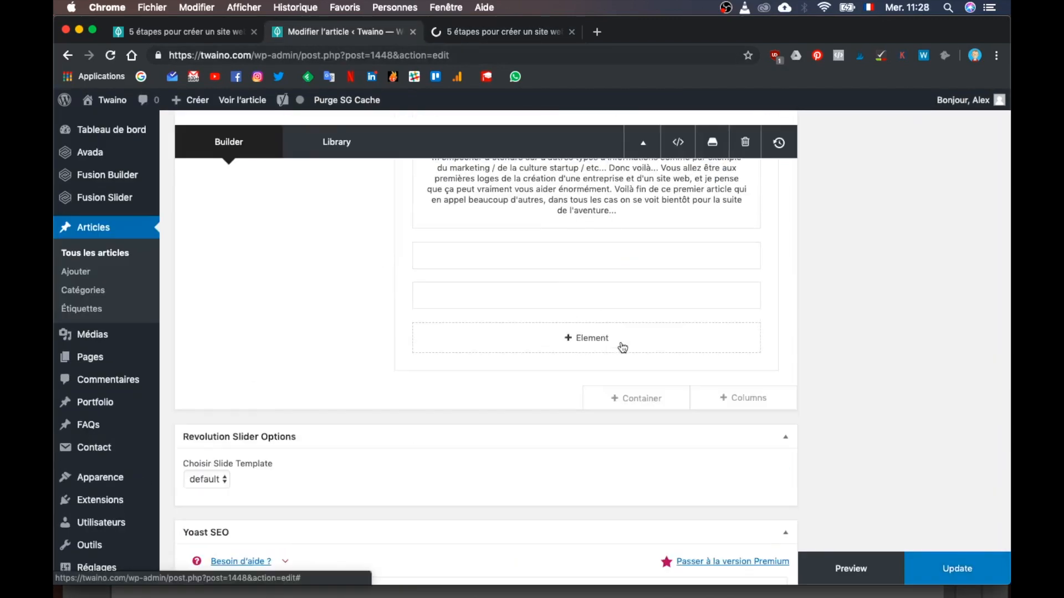
click(494, 34)
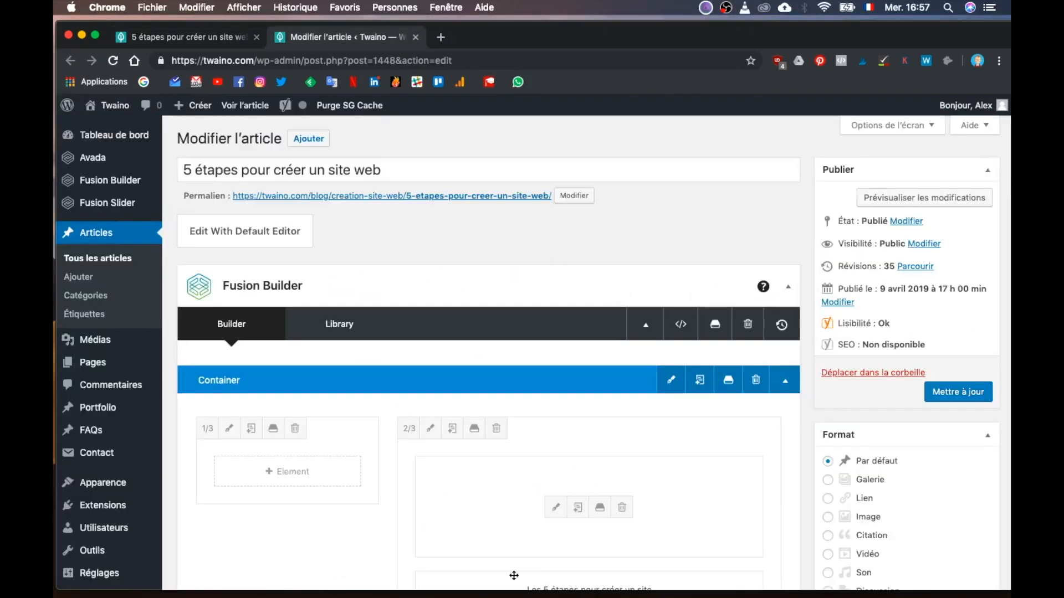
Edit the steps list and link the "Étape 2: Le nom de domaine = La boîte aux lettres" item to "#2".
click(514, 576)
scroll(340, 289, down, 3)
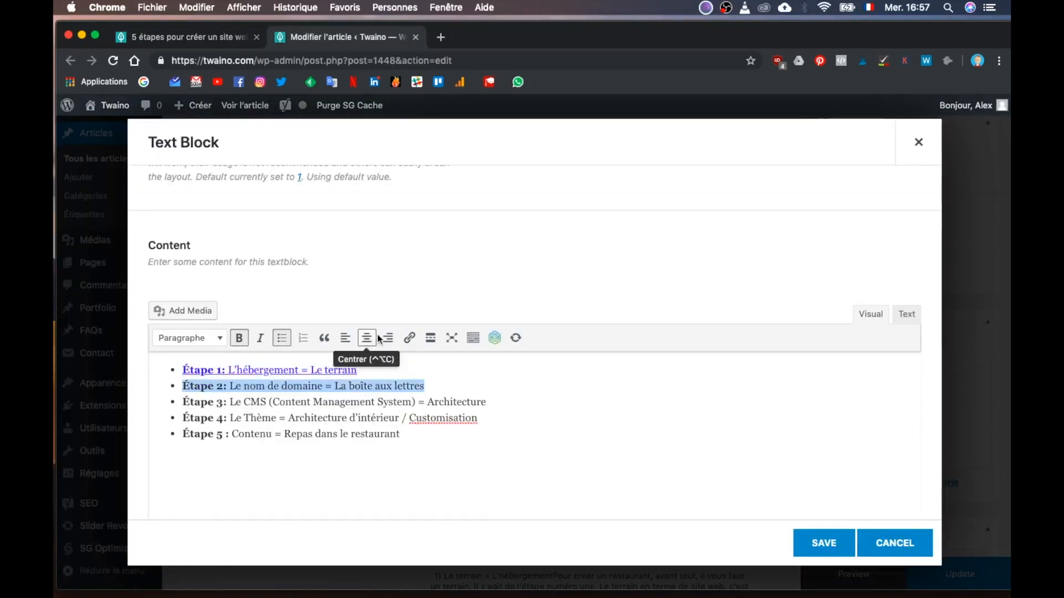
click(410, 337)
text(#2)
click(394, 413)
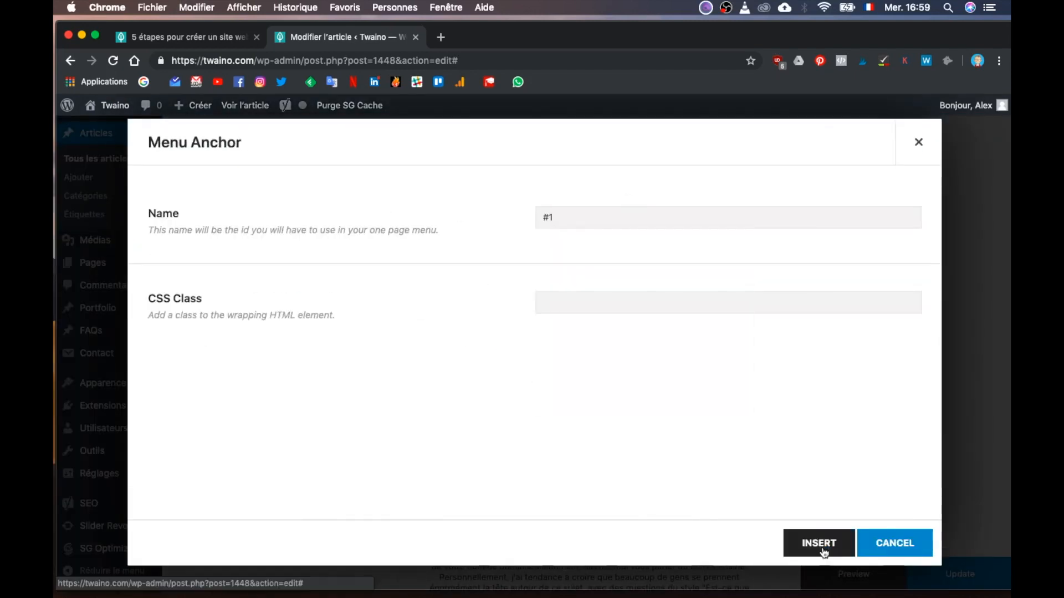
Insert a menu anchor named "#1" and test the Étape 1 link in the preview.
click(818, 543)
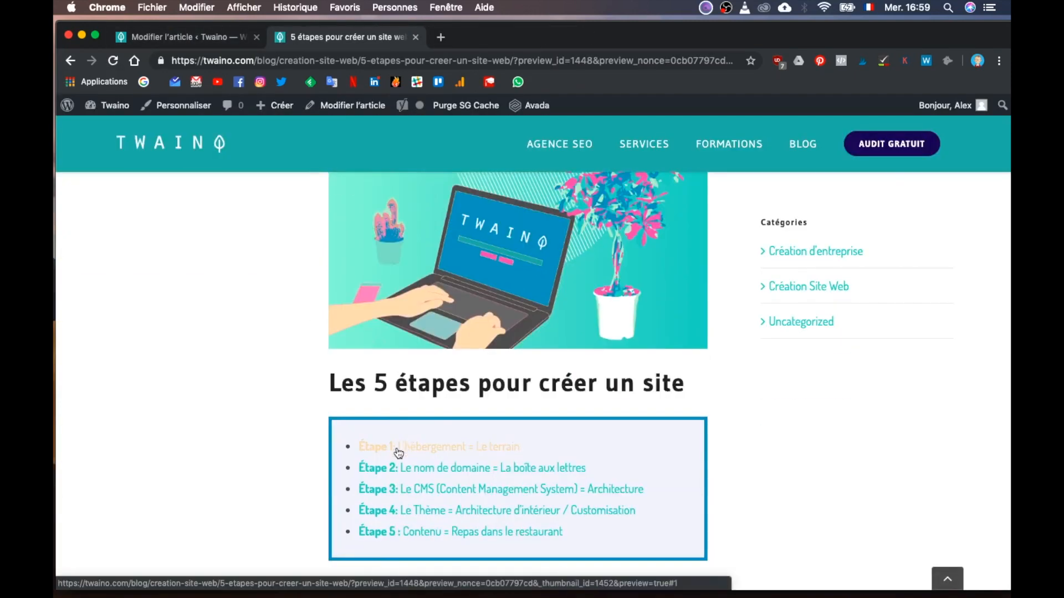
click(398, 454)
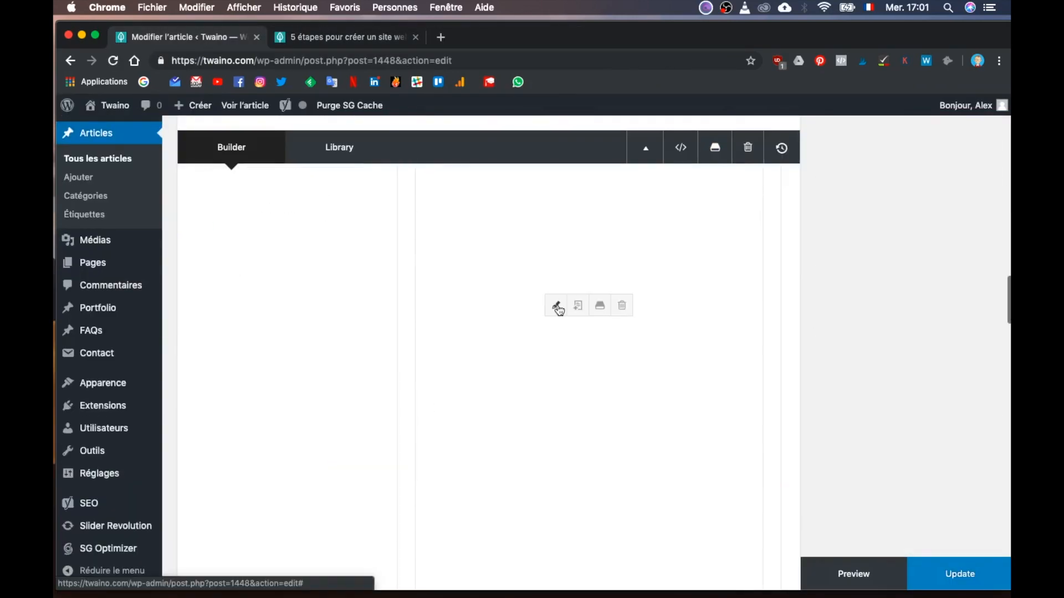
Place numbered menu anchors through the text block's sections, with "1" before "1) Le terrain = L'hébergement" and "2" after that section's paragraph.
click(557, 306)
scroll(493, 338, down, 15)
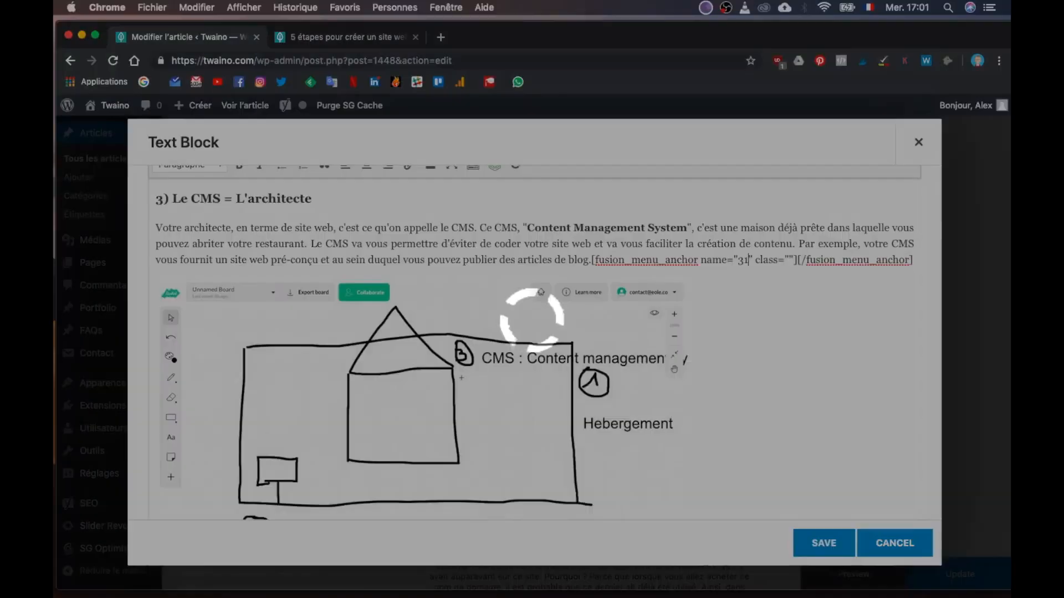
scroll(359, 380, up, 12)
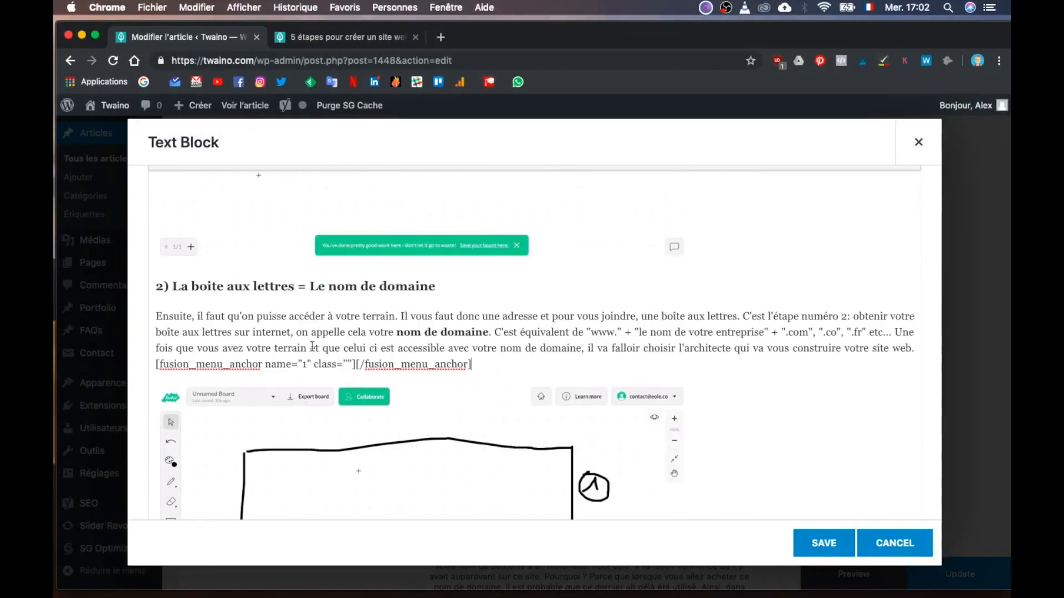
scroll(359, 380, up, 8)
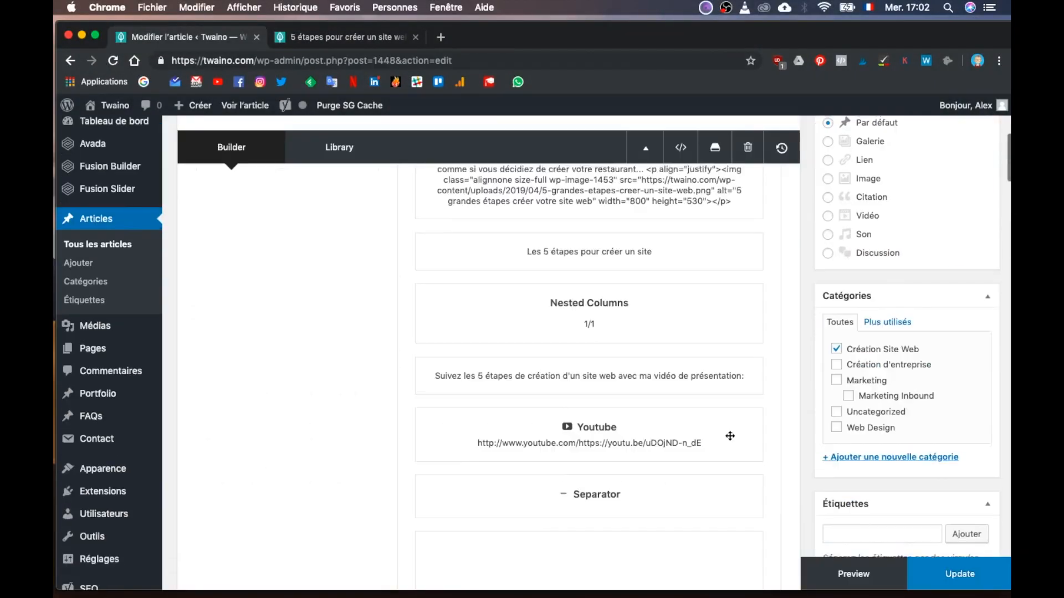
Update the article with the numbered anchors and open its preview.
scroll(528, 508, down, 3)
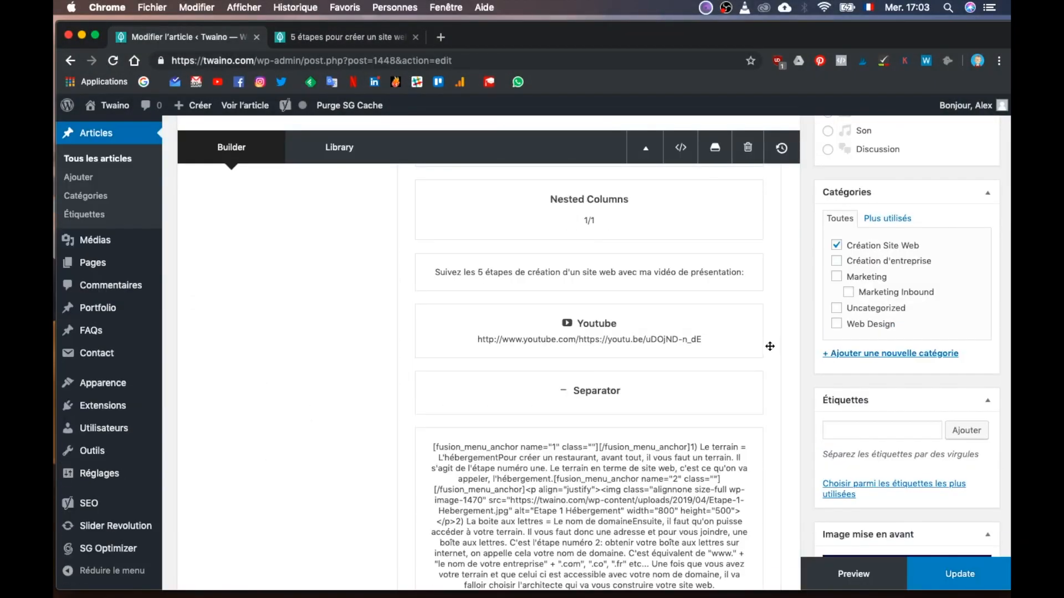
scroll(528, 508, down, 10)
click(959, 574)
click(872, 236)
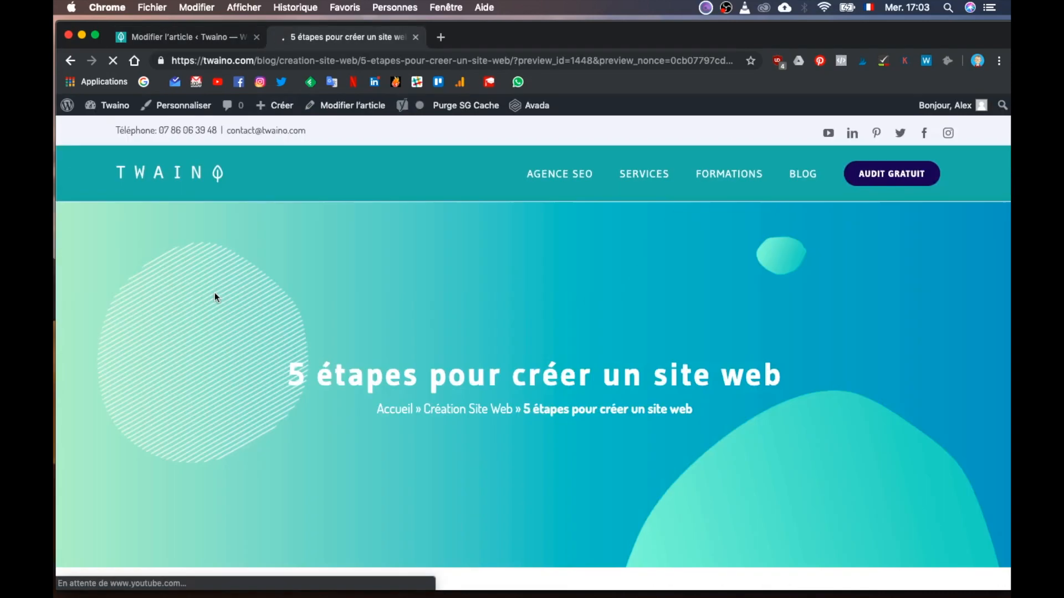
Look over the previewed article, update it again and reload the preview.
scroll(216, 298, down, 8)
scroll(215, 298, down, 15)
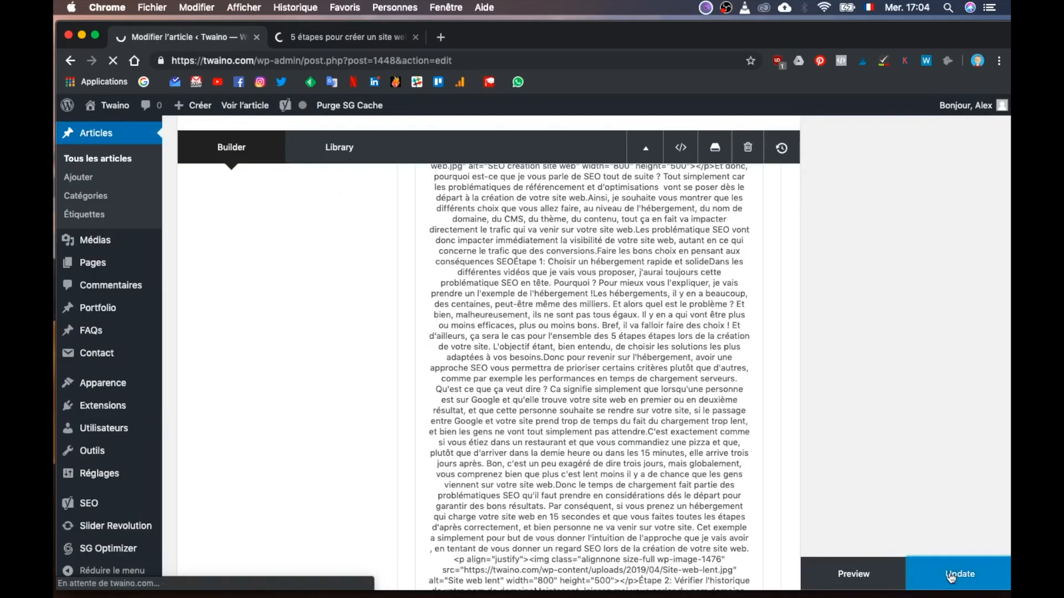
click(959, 574)
click(873, 236)
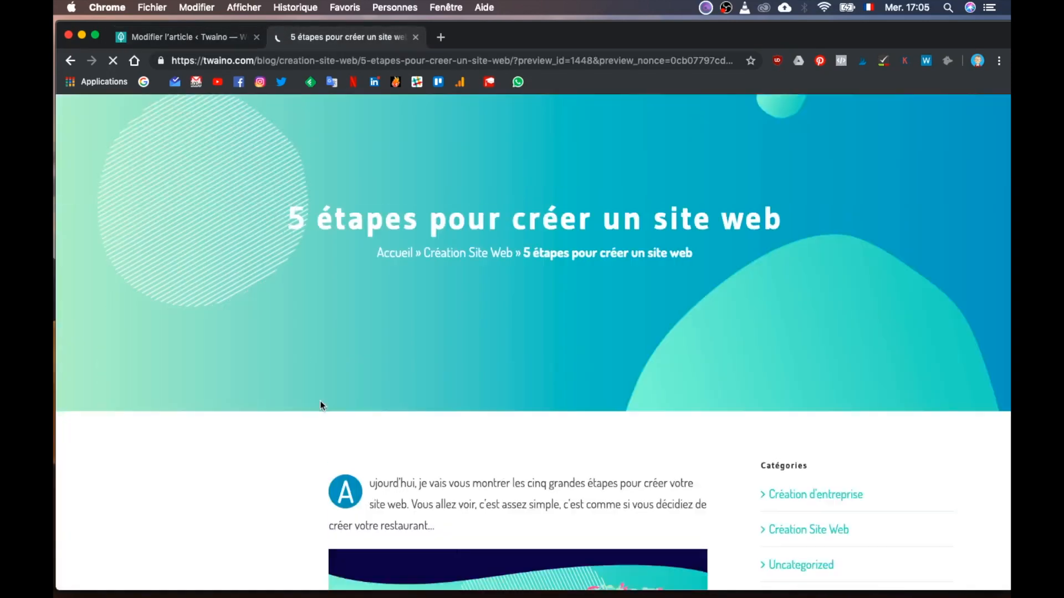